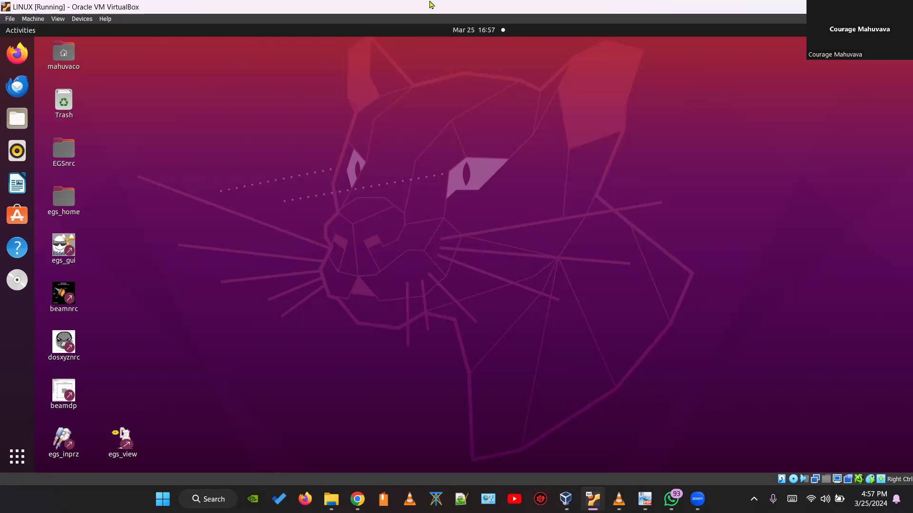
{"action": "left_click_drag", "start_coordinate": [155, 445], "coordinate": [102, 216]}
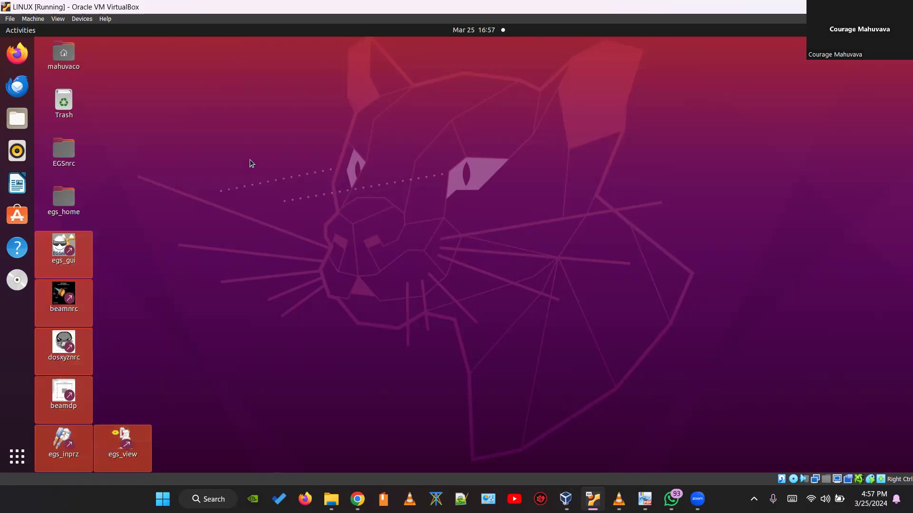
{"action": "left_click", "coordinate": [251, 160]}
{"action": "left_click", "coordinate": [64, 297]}
{"action": "left_click", "coordinate": [60, 361]}
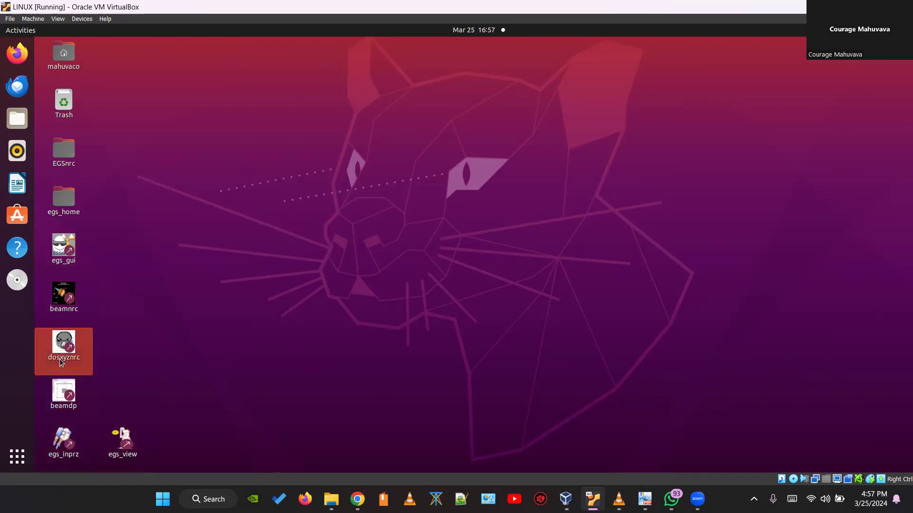
{"action": "left_click", "coordinate": [64, 382]}
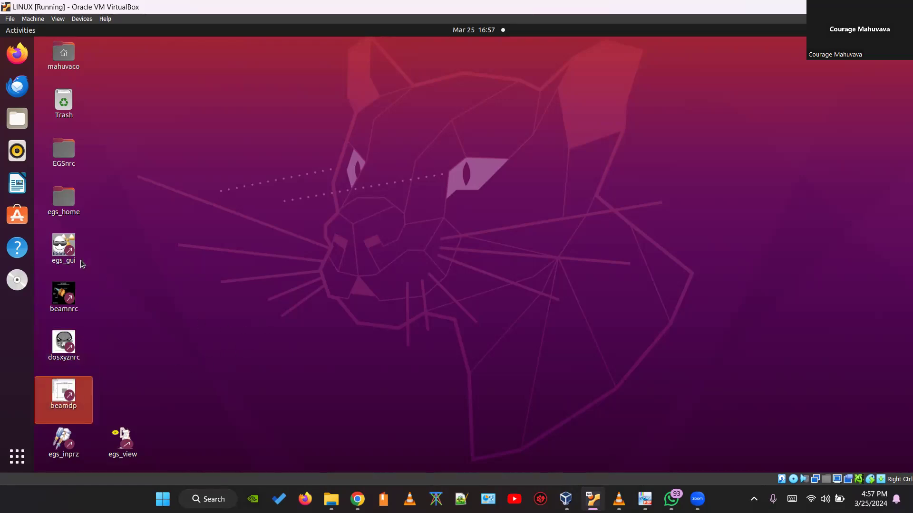
{"action": "left_click", "coordinate": [55, 243]}
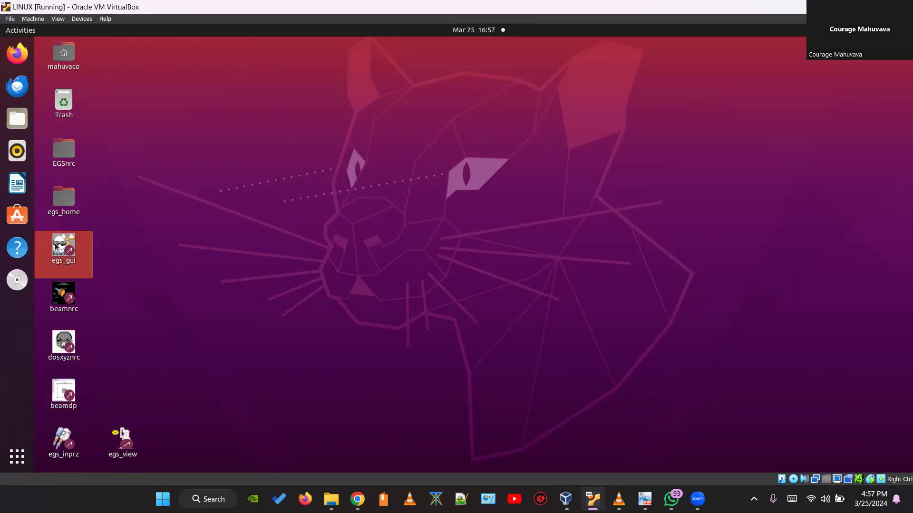
Move the egs_view and egs_inprz shortcuts to the opposite side of the desktop, away from the other EGSnrc icons
{"action": "left_click_drag", "start_coordinate": [122, 443], "coordinate": [863, 98]}
{"action": "left_click_drag", "start_coordinate": [50, 453], "coordinate": [887, 154]}
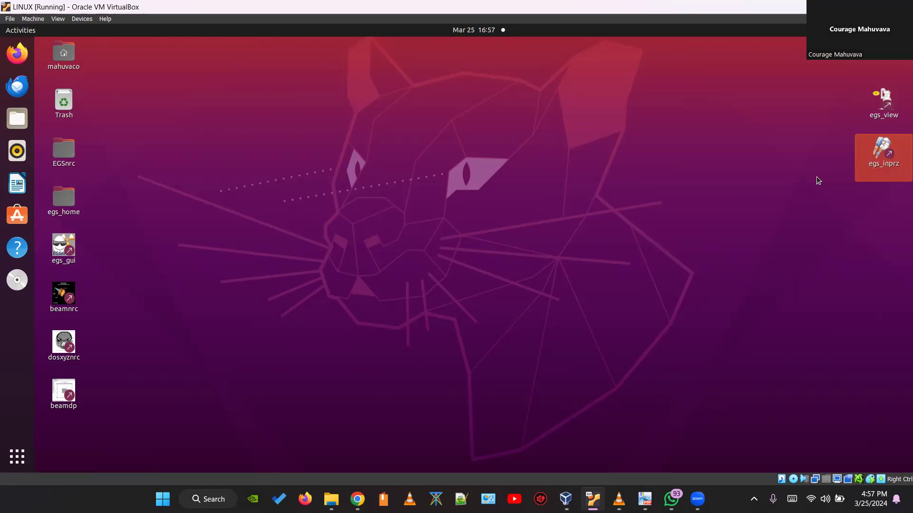
{"action": "left_click", "coordinate": [592, 159]}
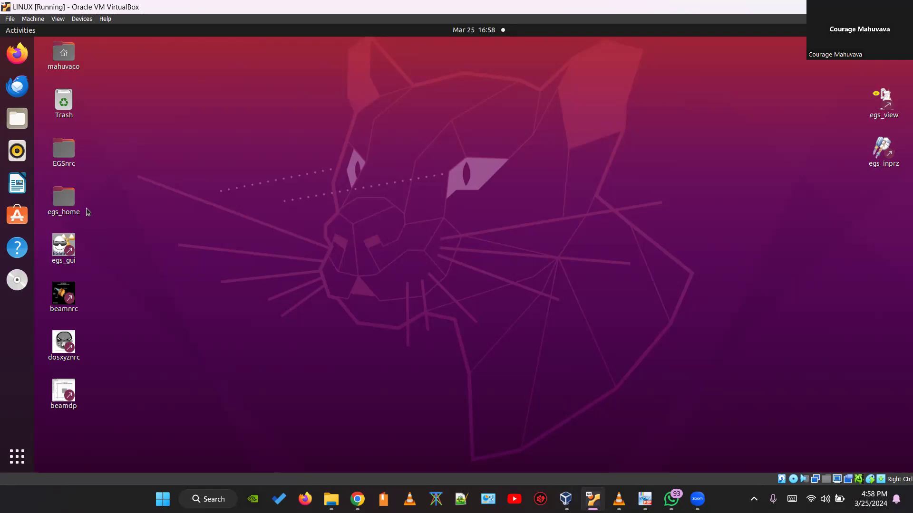
Open the egs_home folder to view its contents, and close it again
{"action": "double_click", "coordinate": [73, 203]}
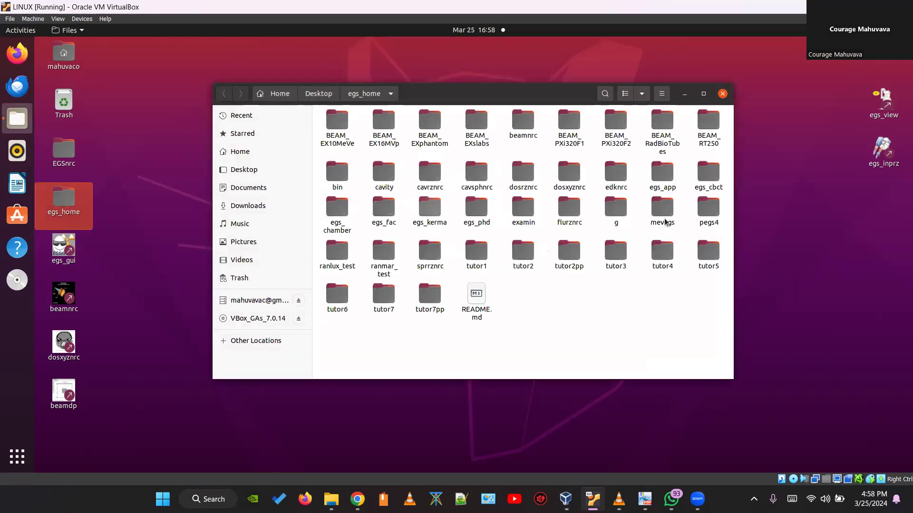
{"action": "left_click", "coordinate": [723, 95]}
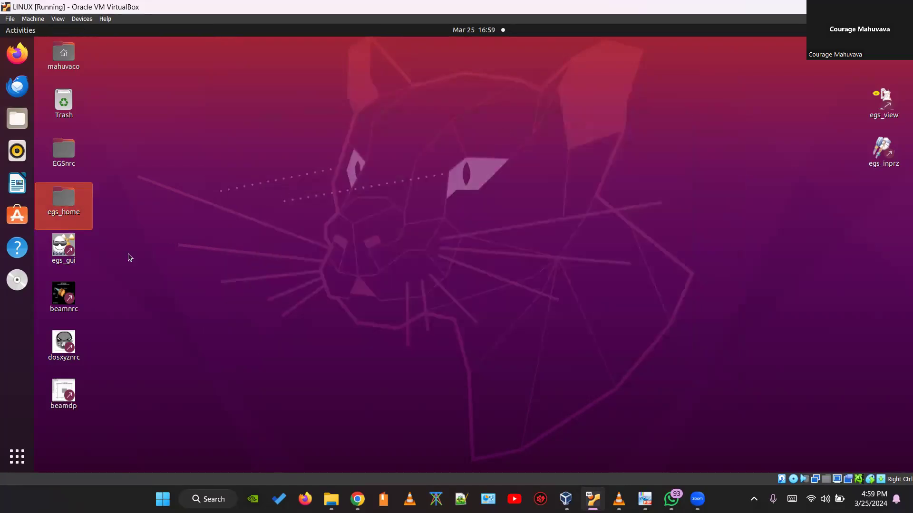
Launch the BEAMnrc GUI from its desktop shortcut and reposition its window on the desktop
{"action": "left_click", "coordinate": [75, 289]}
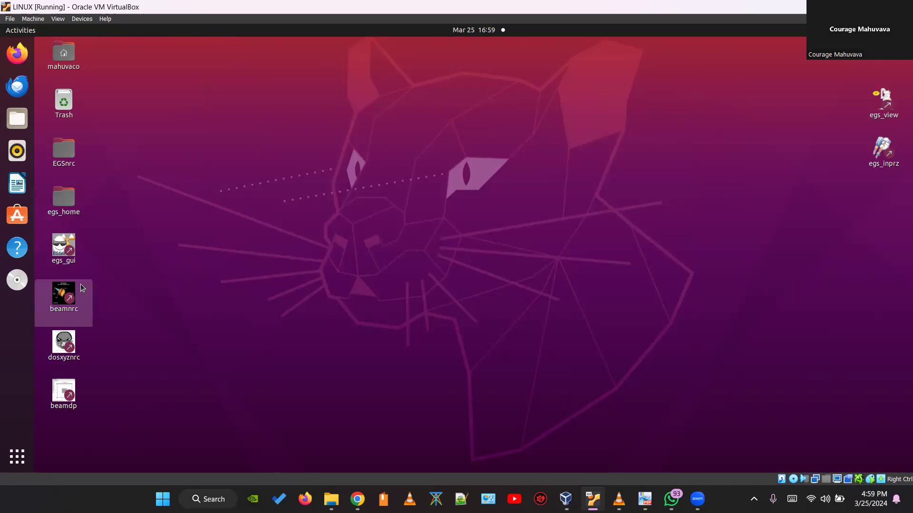
{"action": "double_click", "coordinate": [75, 290]}
{"action": "left_click_drag", "start_coordinate": [435, 119], "coordinate": [392, 110]}
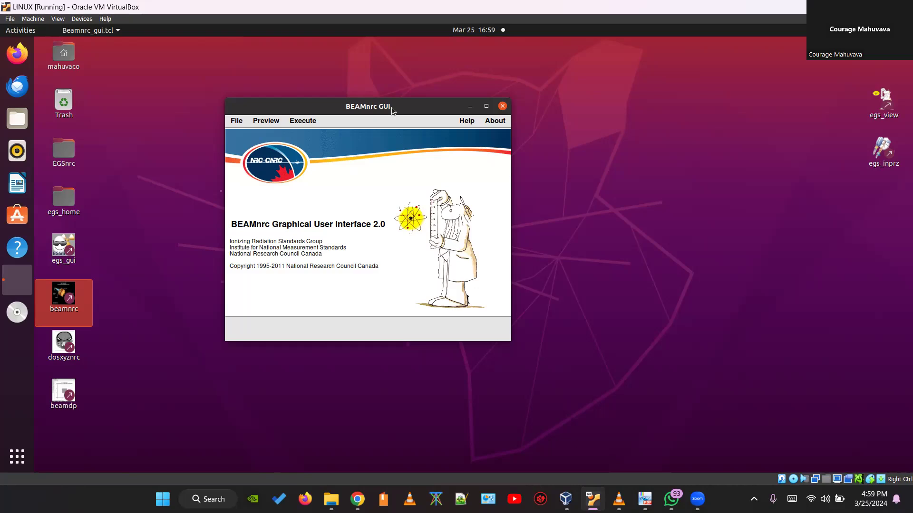
{"action": "left_click_drag", "start_coordinate": [367, 107], "coordinate": [416, 102]}
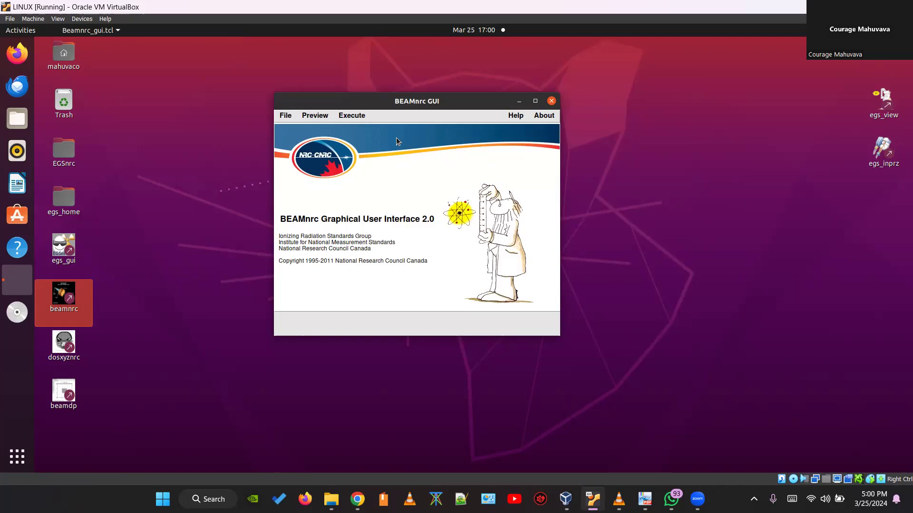
Choose to load a previous accelerator, select EX16MVp.module in spec_modules, and widen the file selection window
{"action": "left_click", "coordinate": [287, 120]}
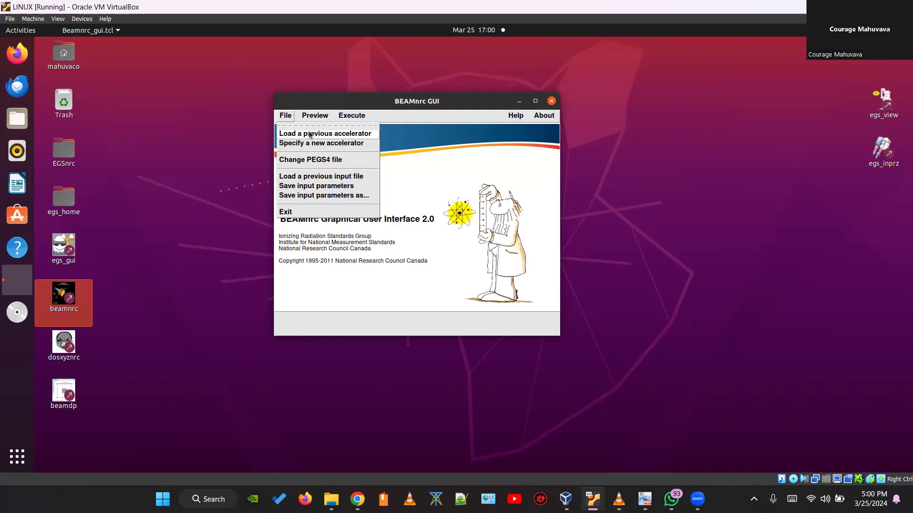
{"action": "left_click", "coordinate": [309, 134]}
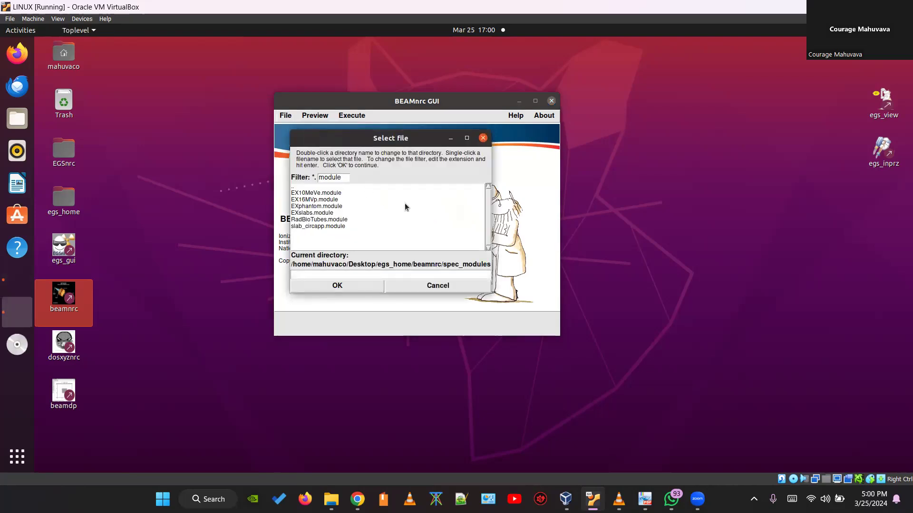
{"action": "left_click", "coordinate": [318, 201]}
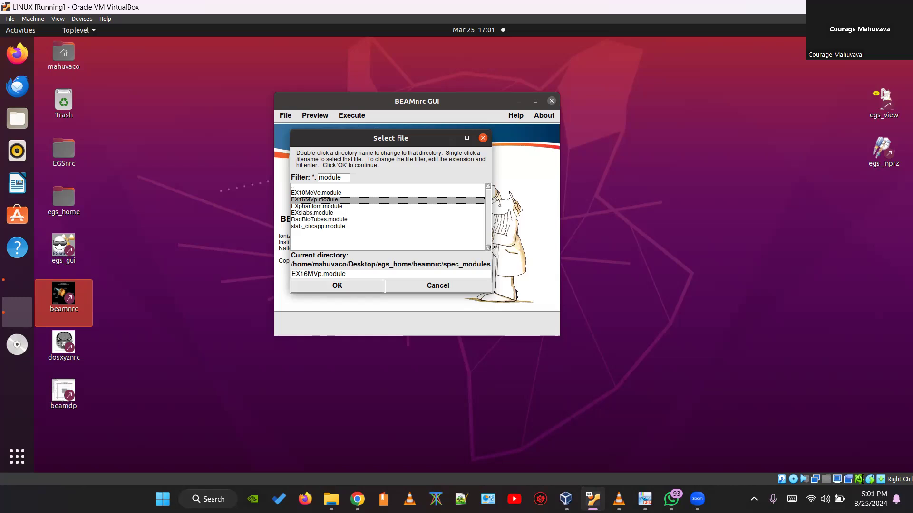
{"action": "left_click_drag", "start_coordinate": [490, 247], "coordinate": [631, 267]}
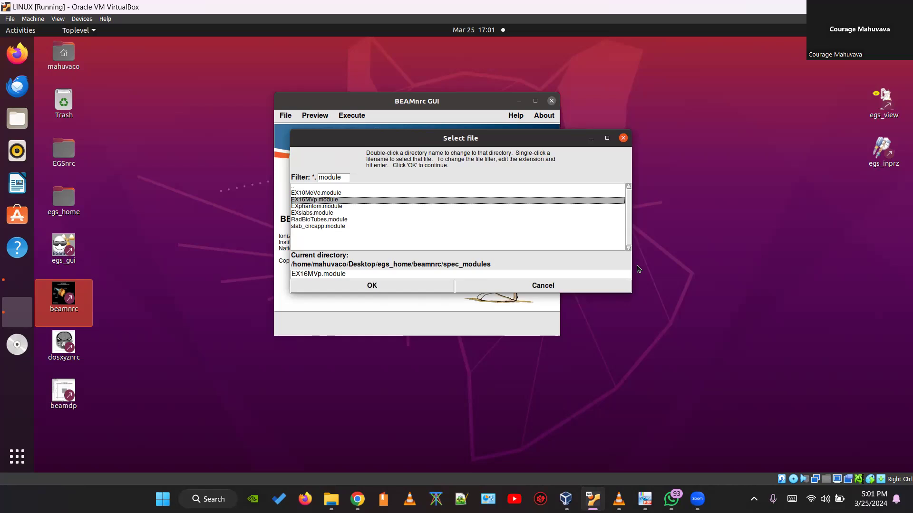
Switch to PDF-XChange Viewer and examine Figure 6.2, the linac head geometry with its BEAMnrc component modules
{"action": "left_click", "coordinate": [645, 499]}
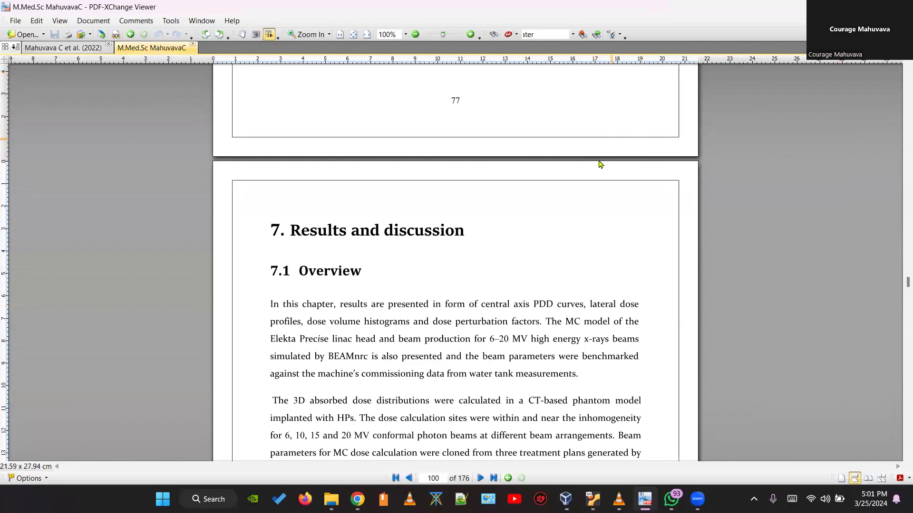
{"action": "scroll", "coordinate": [556, 216], "scroll_direction": "up", "scroll_amount": 20}
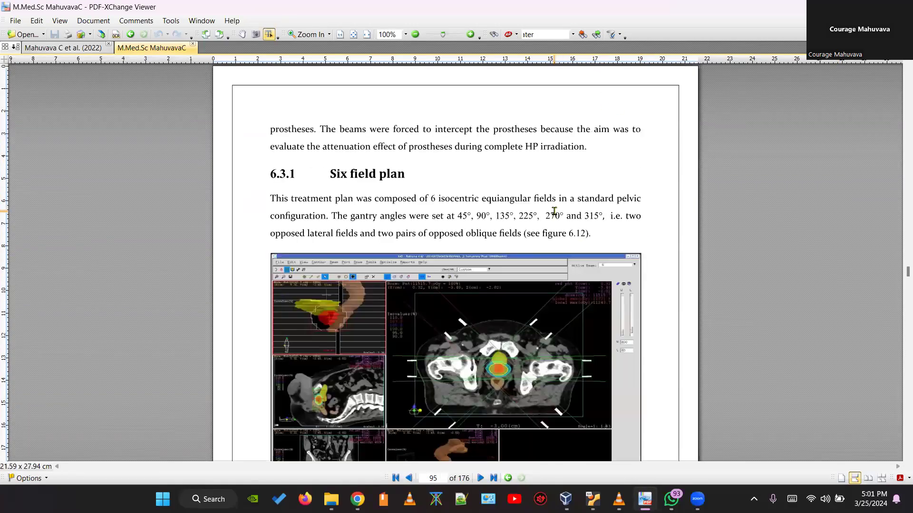
{"action": "scroll", "coordinate": [555, 215], "scroll_direction": "up", "scroll_amount": 20}
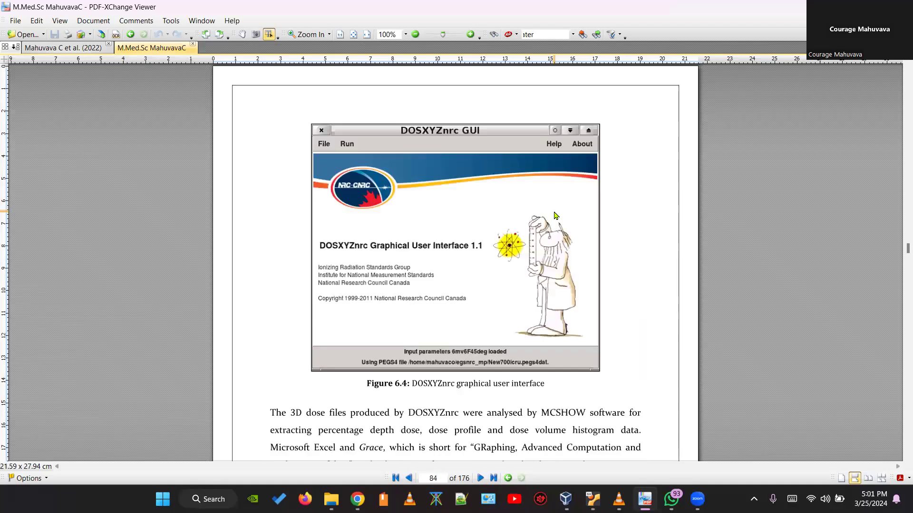
{"action": "scroll", "coordinate": [555, 216], "scroll_direction": "up", "scroll_amount": 20}
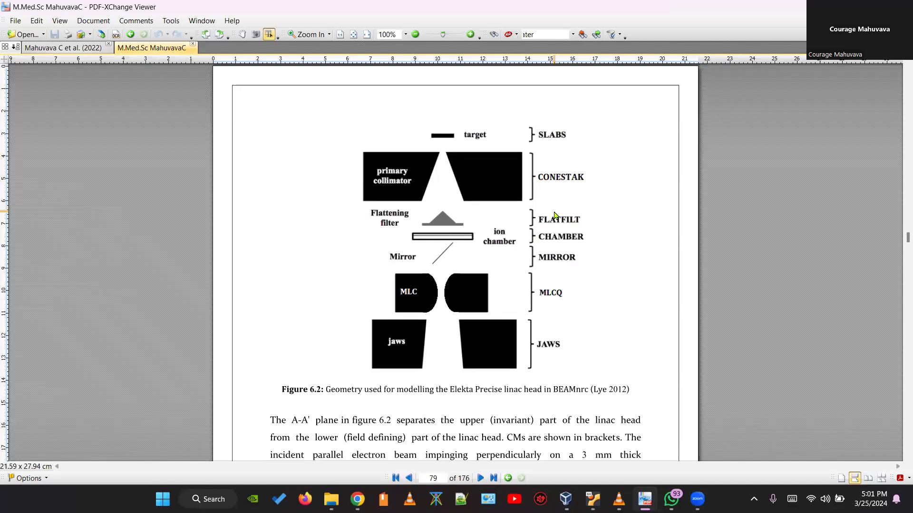
{"action": "scroll", "coordinate": [555, 215], "scroll_direction": "up", "scroll_amount": 1}
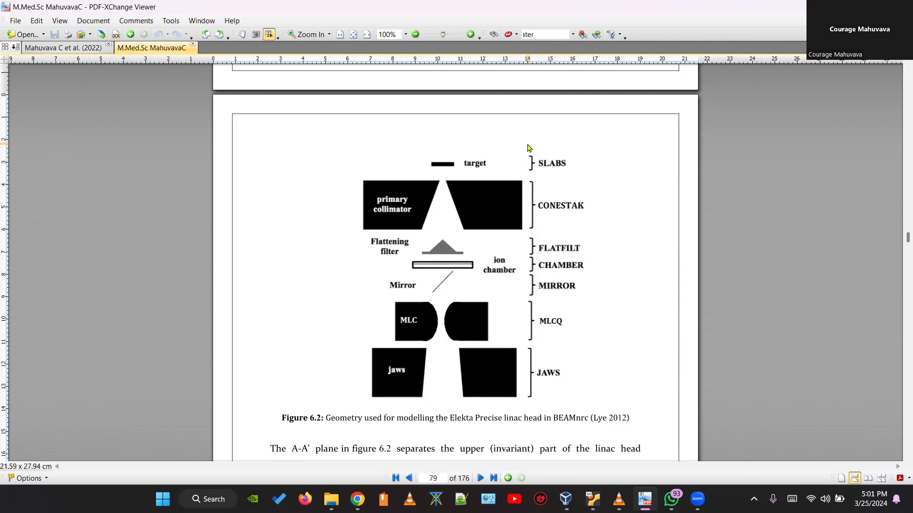
{"action": "left_click", "coordinate": [470, 254]}
{"action": "left_click", "coordinate": [568, 170]}
{"action": "left_click", "coordinate": [581, 213]}
{"action": "left_click", "coordinate": [548, 246]}
Return to the BEAMnrc GUI, load the selected EX16MVp.module accelerator and move the Selected components window clear of the other windows
{"action": "key", "text": "alt+Tab"}
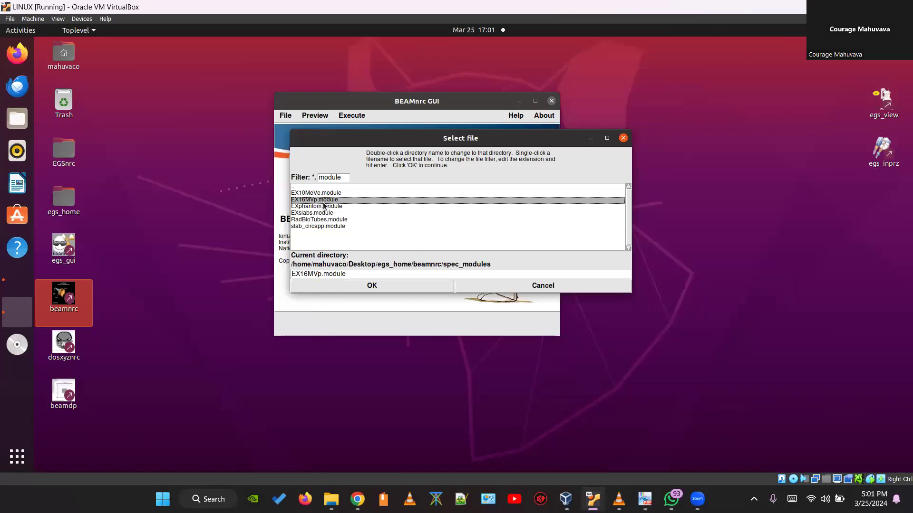
{"action": "left_click", "coordinate": [370, 286]}
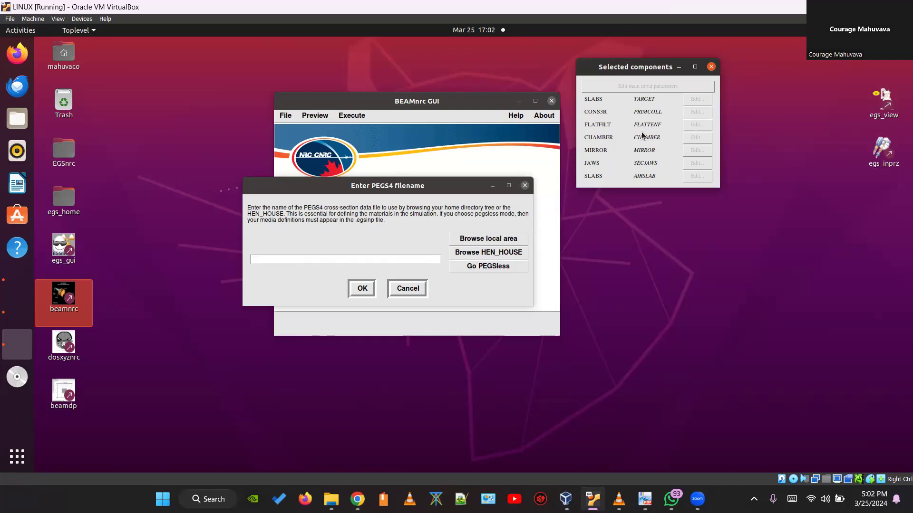
{"action": "left_click_drag", "start_coordinate": [653, 68], "coordinate": [747, 108]}
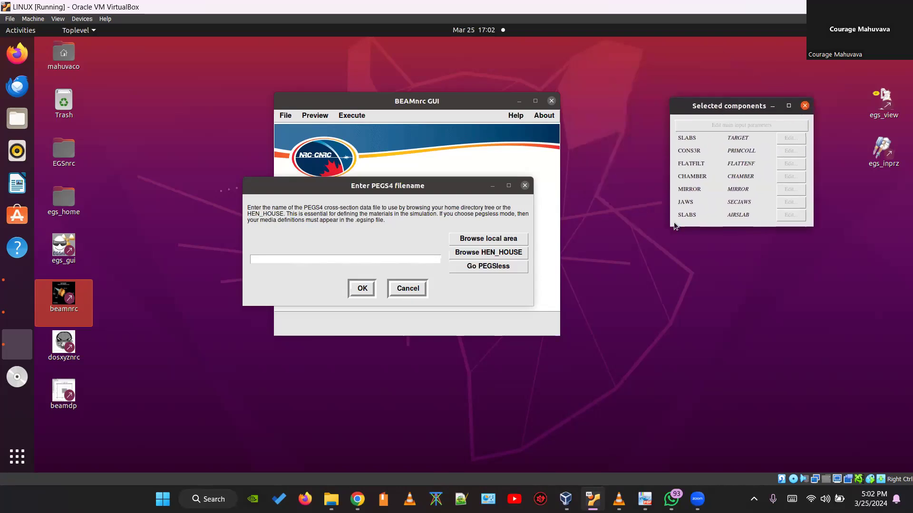
Check which PEGS4 data files are offered in the local area and in HEN_HOUSE
{"action": "left_click", "coordinate": [386, 224]}
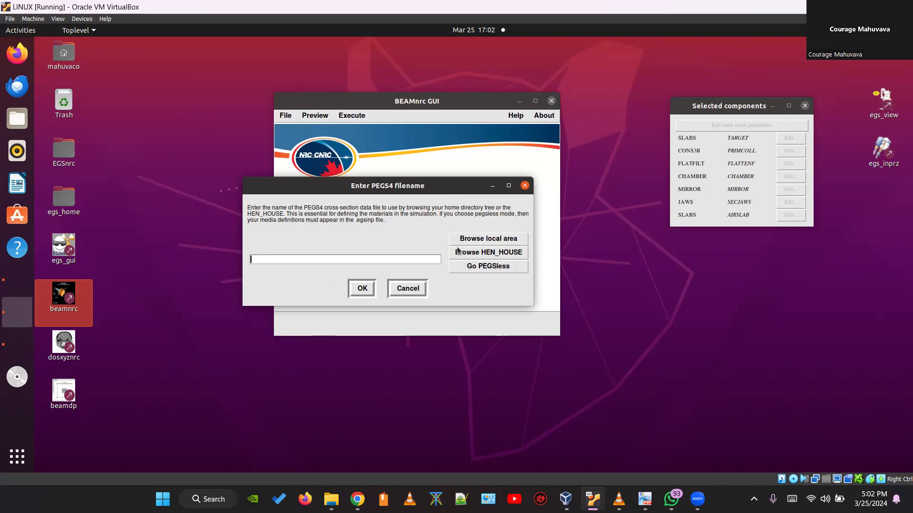
{"action": "left_click", "coordinate": [509, 243]}
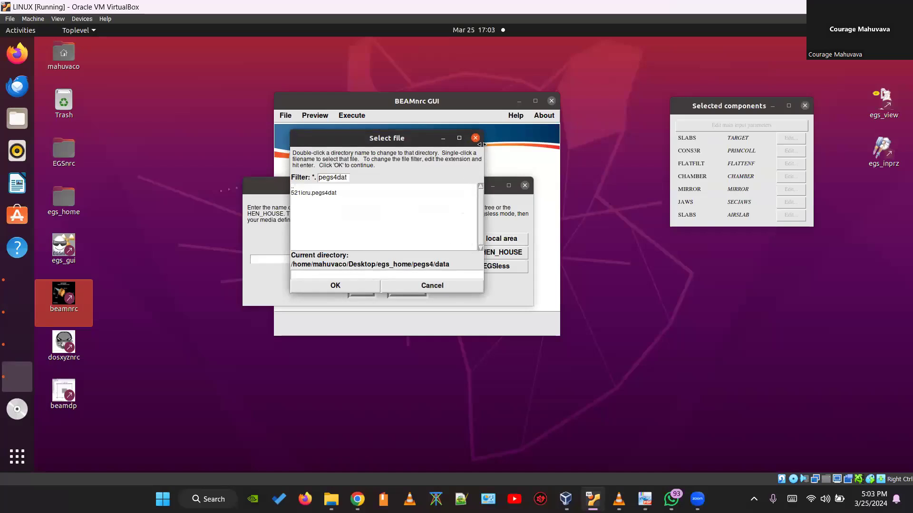
{"action": "left_click", "coordinate": [326, 215]}
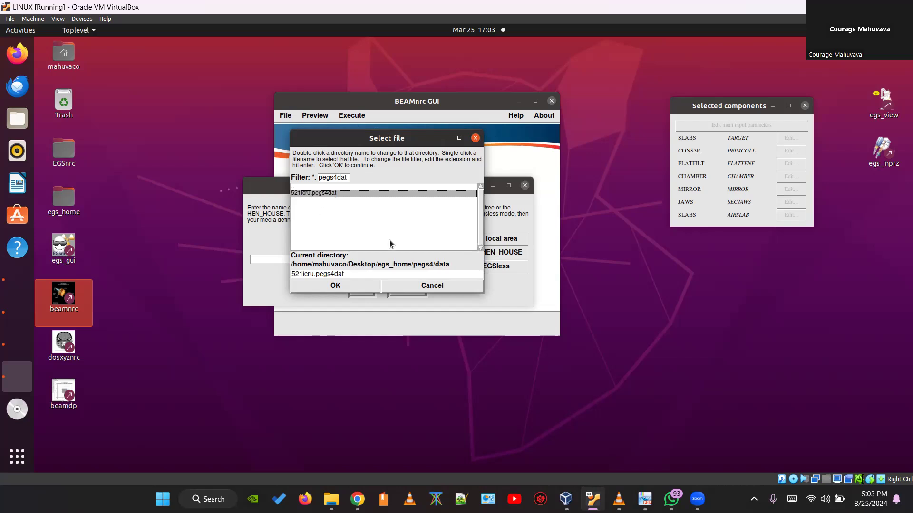
{"action": "left_click", "coordinate": [432, 286]}
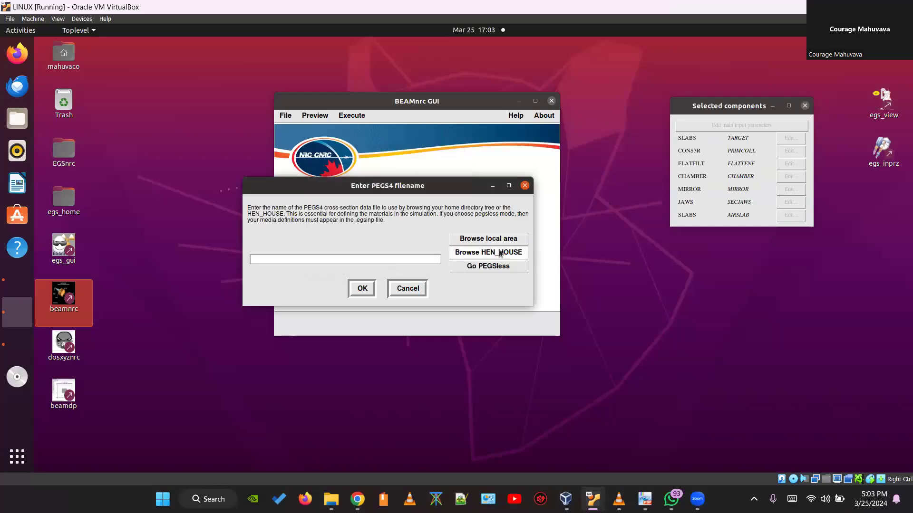
{"action": "left_click", "coordinate": [492, 254]}
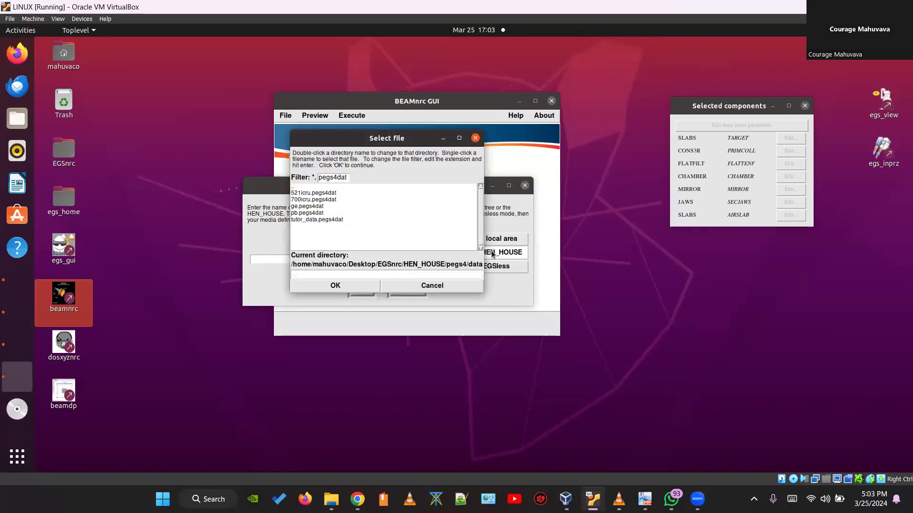
{"action": "left_click_drag", "start_coordinate": [385, 138], "coordinate": [285, 114]}
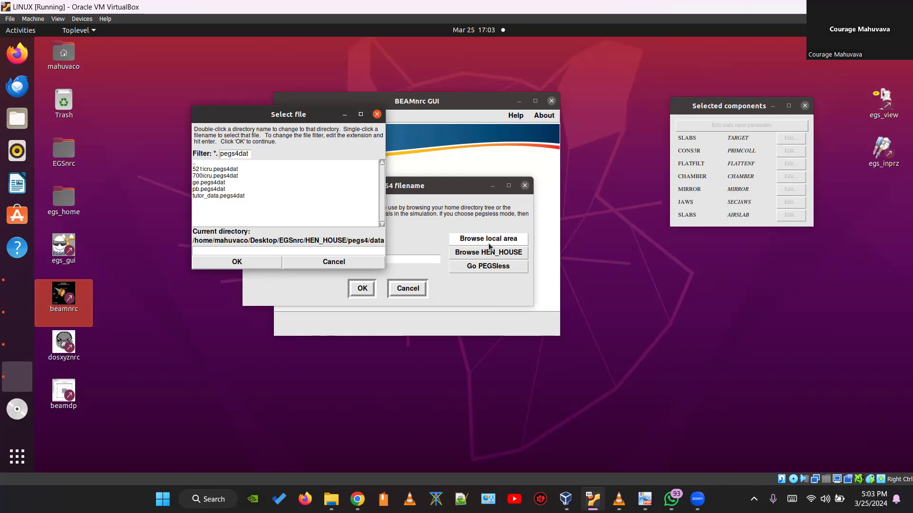
Open the EGSnrc GUI from the egs_gui shortcut to view it, and close it again
{"action": "left_click", "coordinate": [64, 202]}
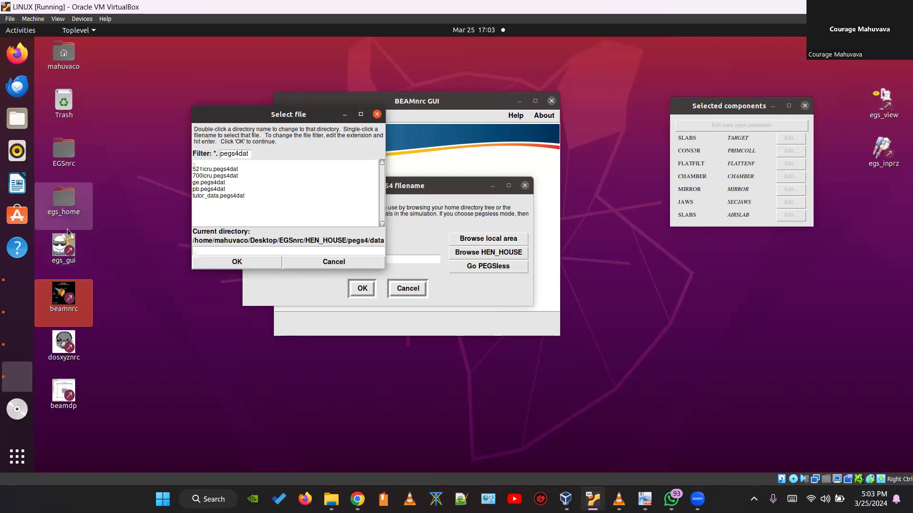
{"action": "double_click", "coordinate": [64, 246]}
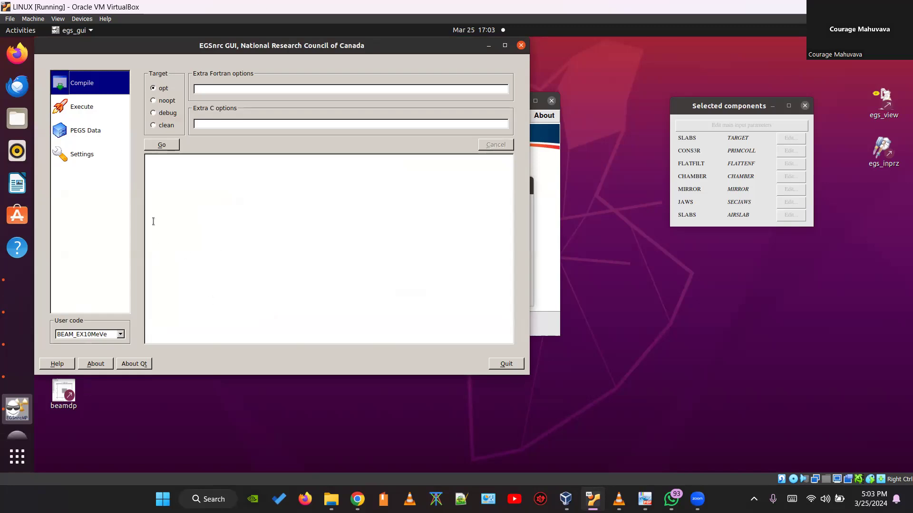
{"action": "left_click", "coordinate": [519, 47]}
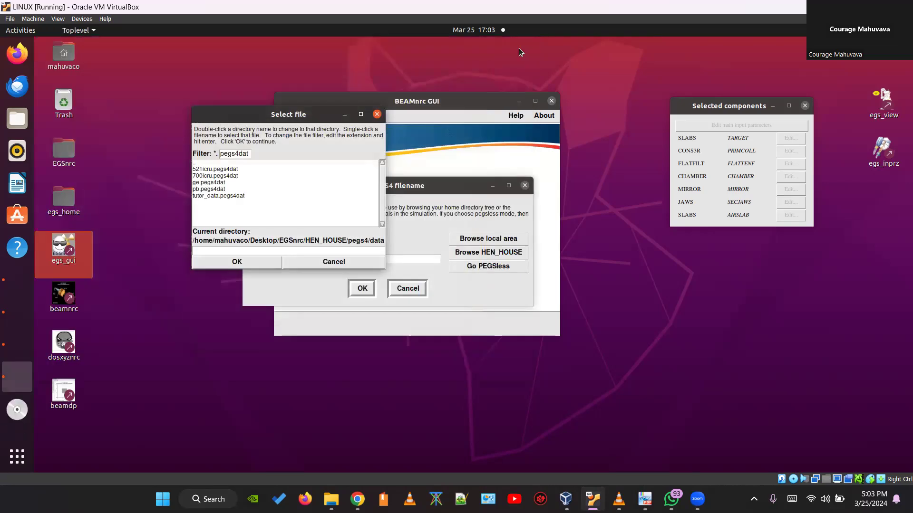
Dismiss the HEN_HOUSE file list, recheck the PEGS4 data files in the local area, and close that list
{"action": "left_click", "coordinate": [335, 262]}
{"action": "left_click", "coordinate": [452, 241]}
{"action": "left_click", "coordinate": [336, 216]}
{"action": "left_click", "coordinate": [425, 285]}
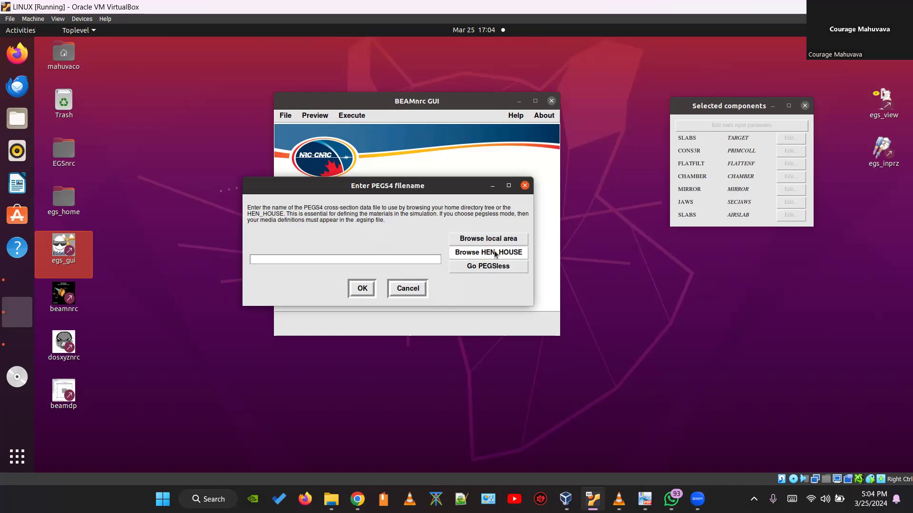
Assign 700icru.pegs4dat from the HEN_HOUSE pegs4 data folder as the accelerator's PEGS4 cross-section file
{"action": "left_click", "coordinate": [494, 255]}
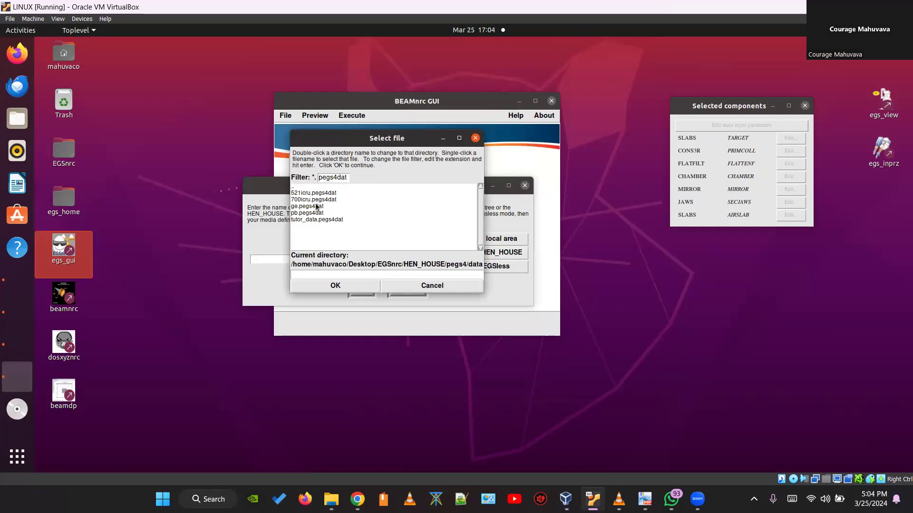
{"action": "left_click", "coordinate": [330, 200]}
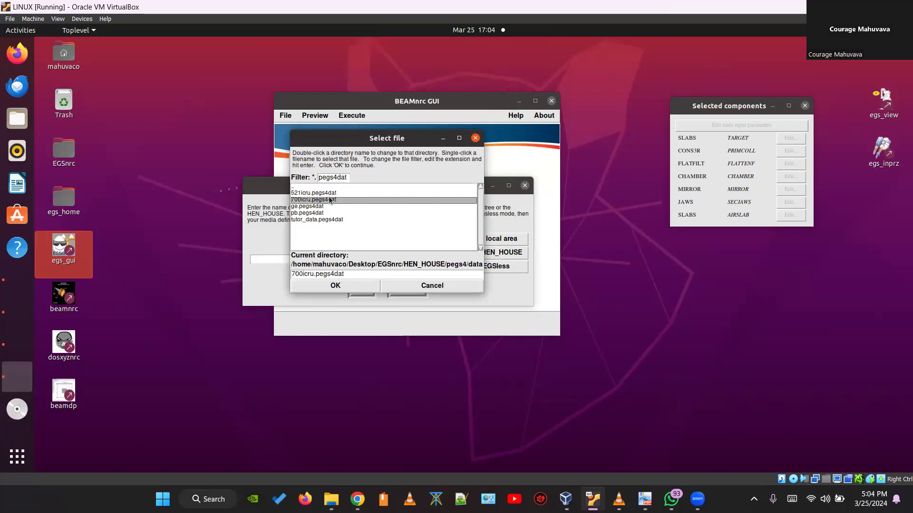
{"action": "left_click", "coordinate": [335, 285]}
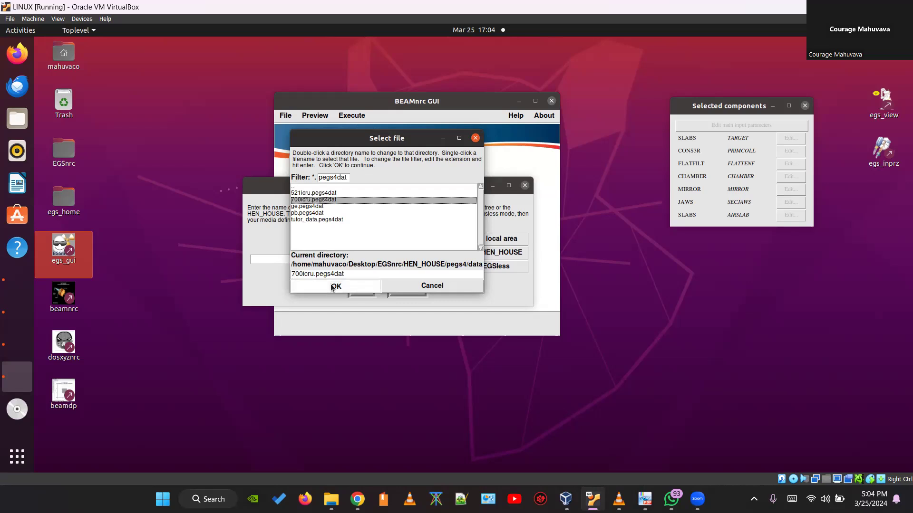
{"action": "left_click", "coordinate": [366, 294]}
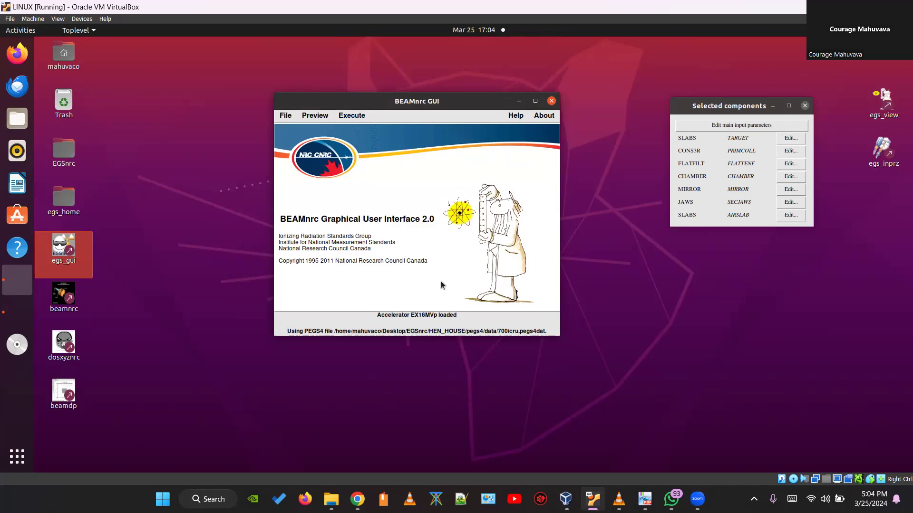
Load the previous input file EX16MVp.egsinp from the BEAM_EX16MVp folder in egs_home
{"action": "left_click", "coordinate": [285, 116]}
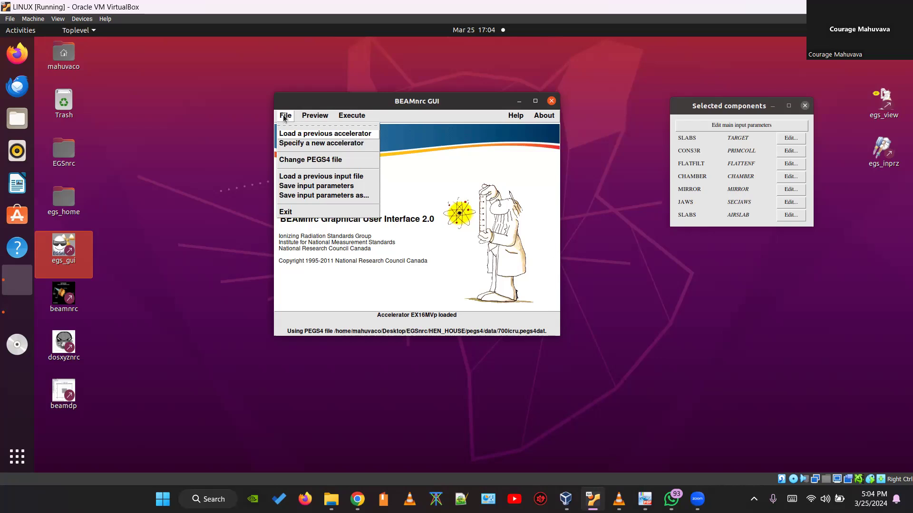
{"action": "left_click", "coordinate": [311, 177]}
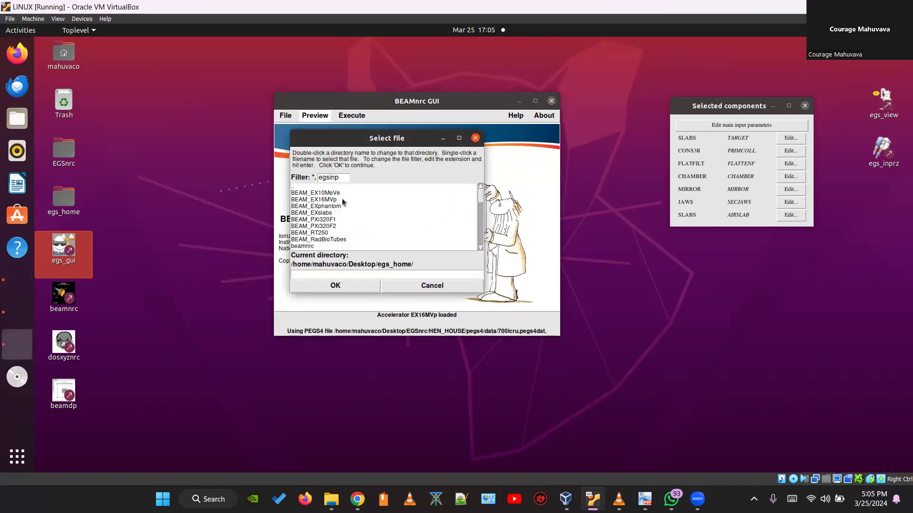
{"action": "left_click", "coordinate": [316, 201]}
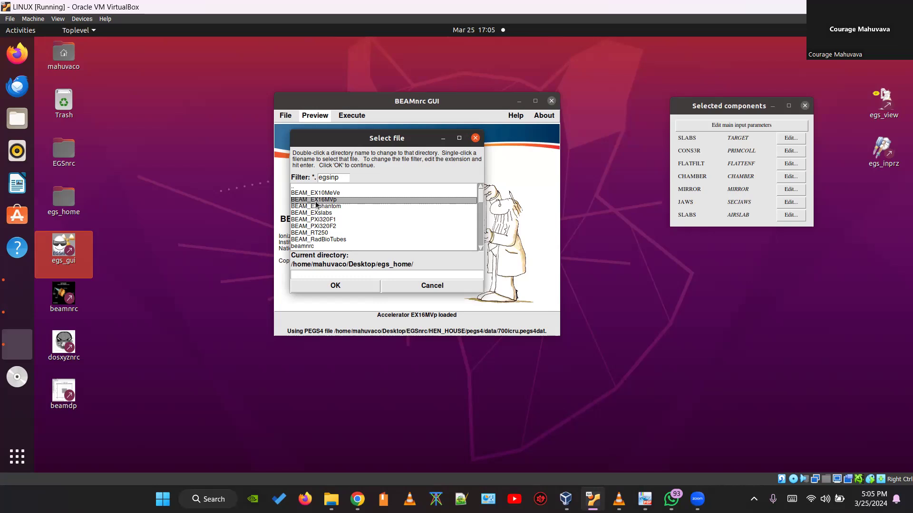
{"action": "double_click", "coordinate": [316, 201]}
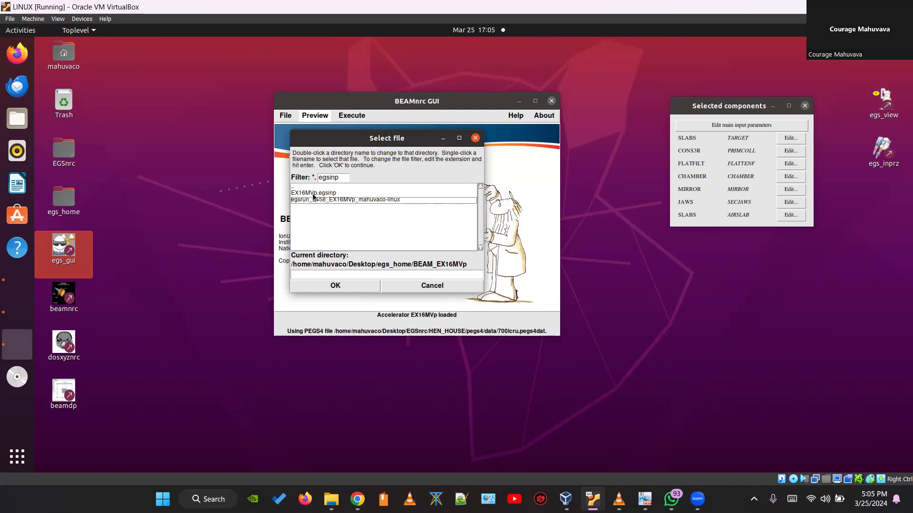
{"action": "left_click", "coordinate": [315, 195]}
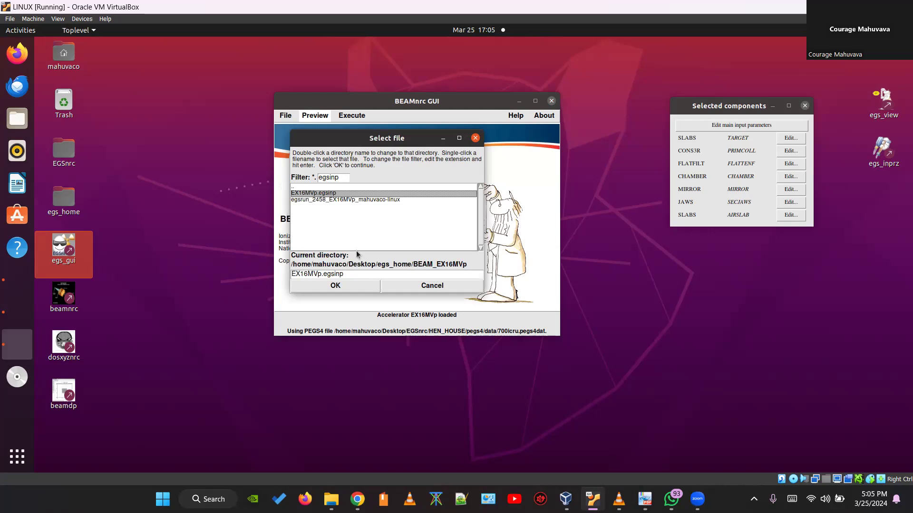
{"action": "left_click", "coordinate": [339, 289]}
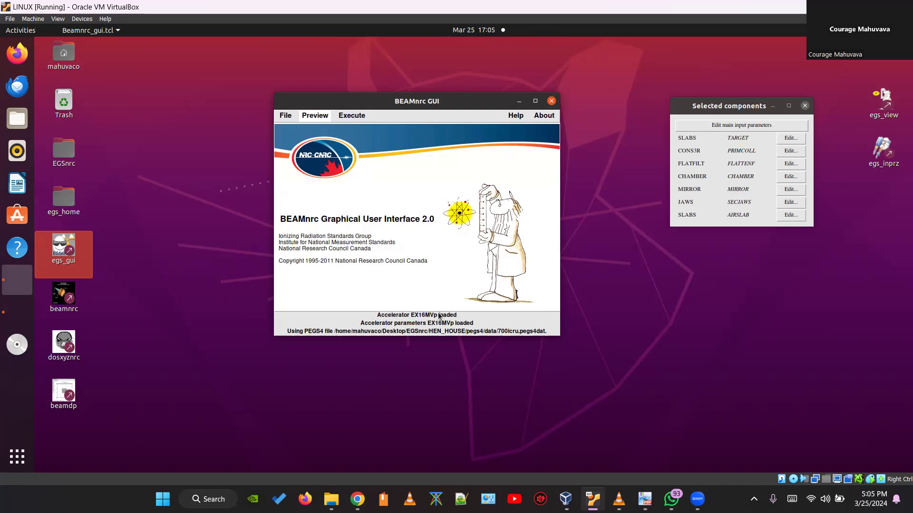
Build and compile the EX16MVp accelerator with optimization on, and dismiss the completion notice
{"action": "left_click", "coordinate": [722, 156]}
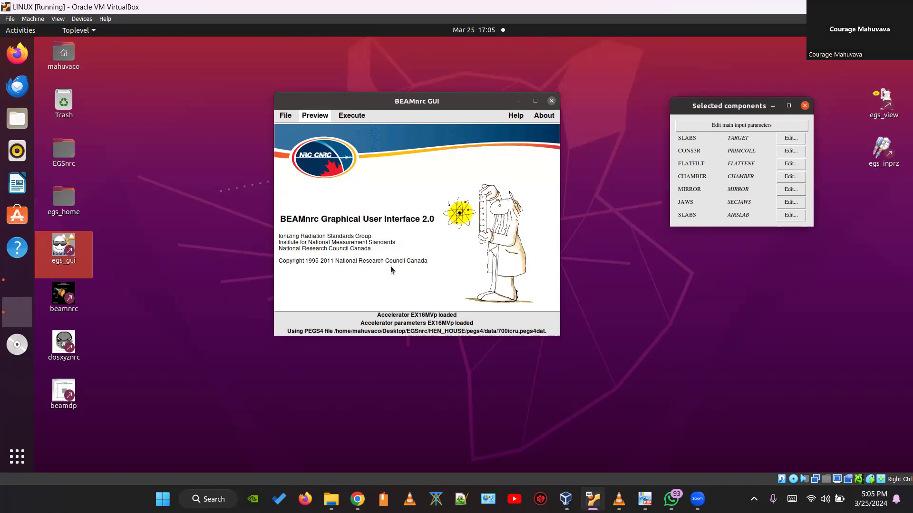
{"action": "left_click", "coordinate": [517, 231]}
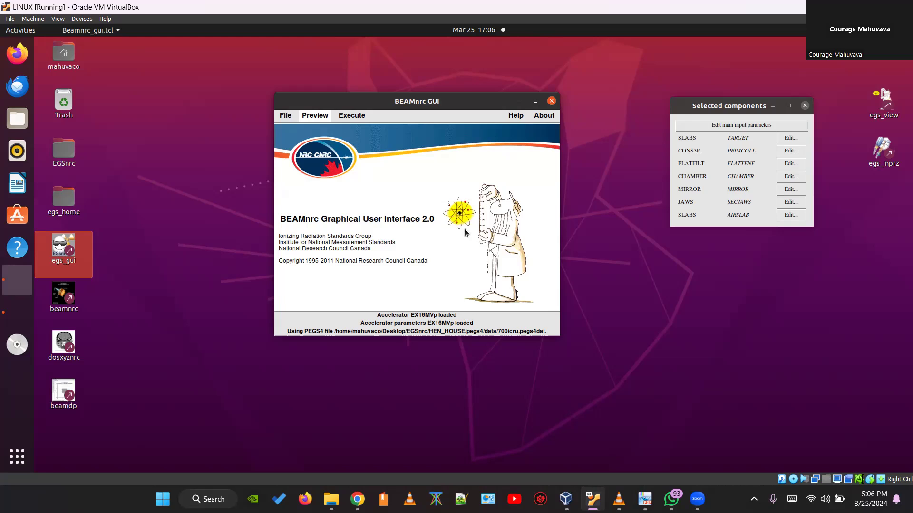
{"action": "left_click", "coordinate": [361, 116]}
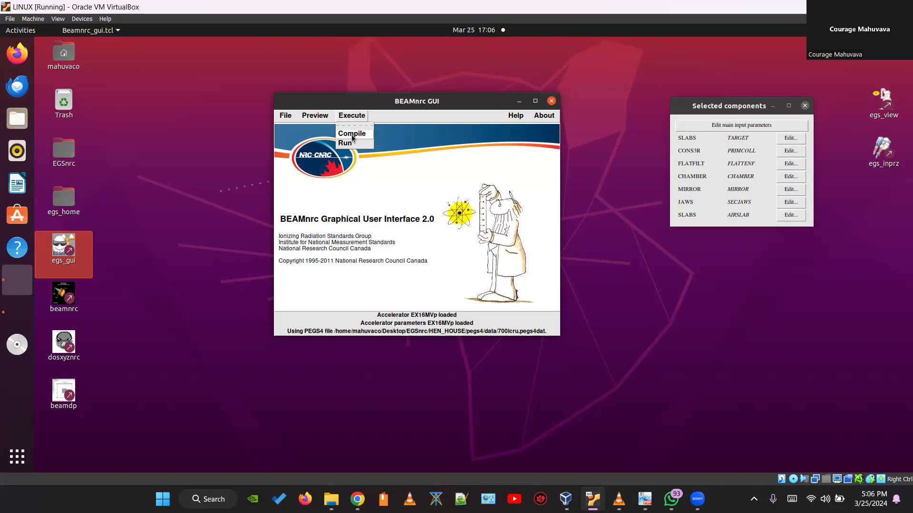
{"action": "left_click", "coordinate": [352, 135]}
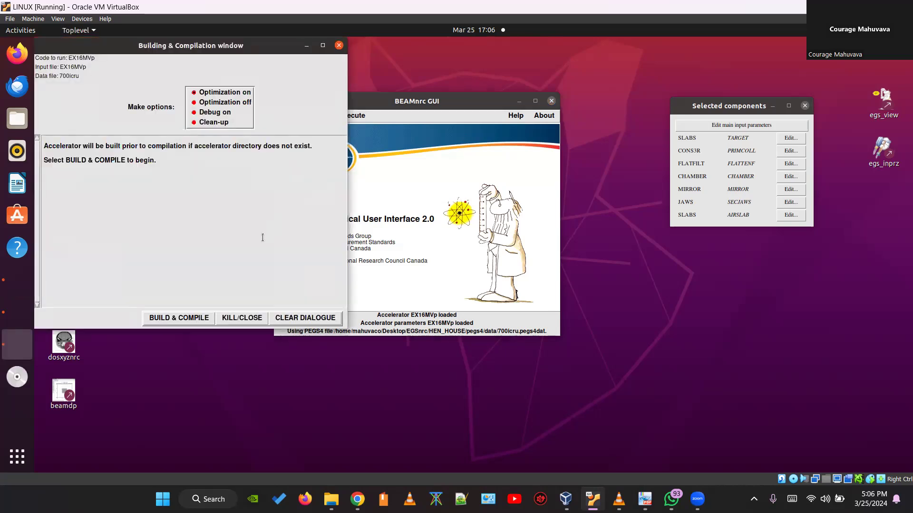
{"action": "left_click_drag", "start_coordinate": [251, 49], "coordinate": [303, 103]}
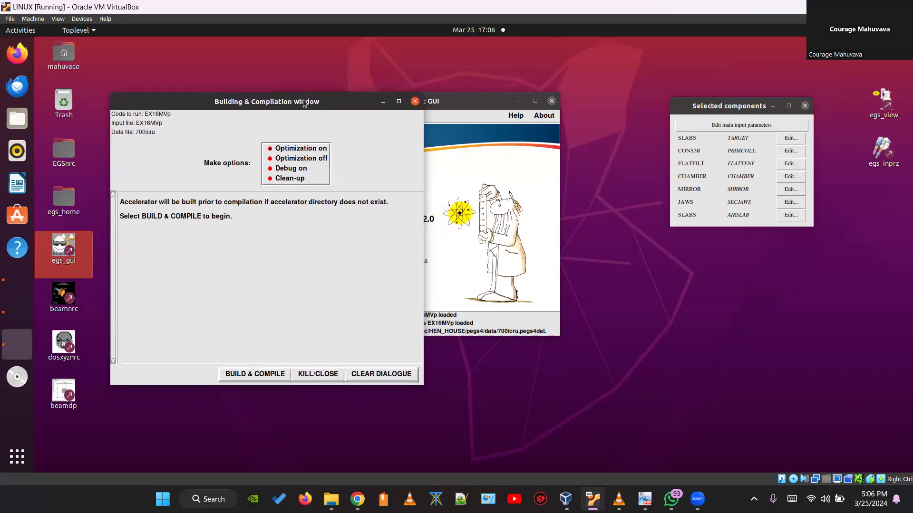
{"action": "left_click", "coordinate": [241, 375]}
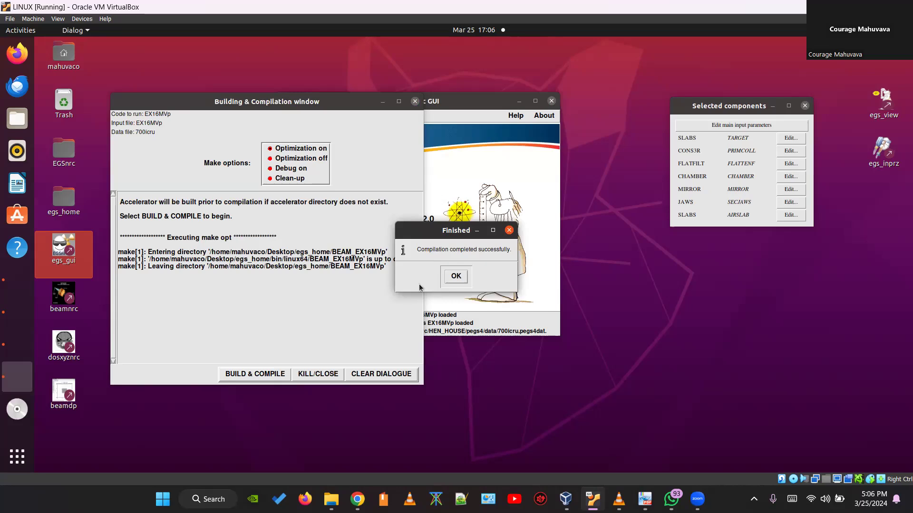
{"action": "left_click", "coordinate": [455, 277]}
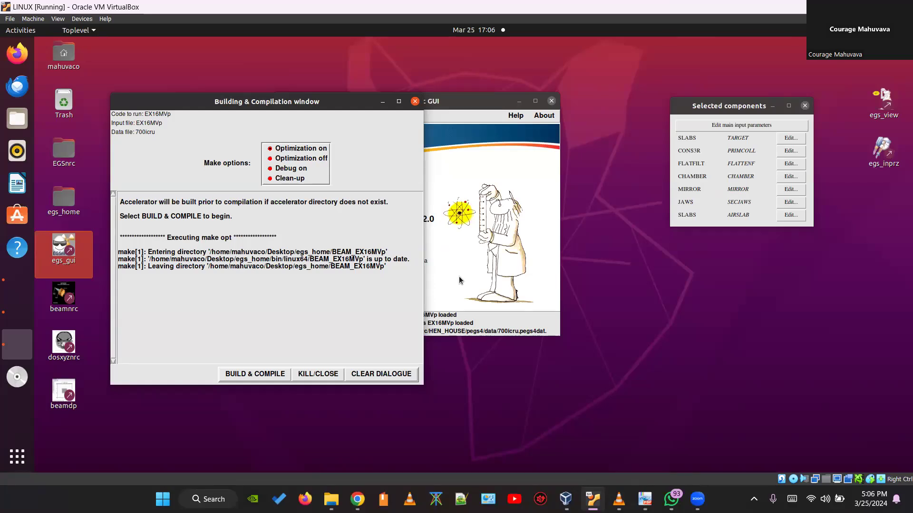
Repeat the EX16MVp build and compilation three more times, dismissing each completion notice, and close the compilation window
{"action": "left_click", "coordinate": [459, 277]}
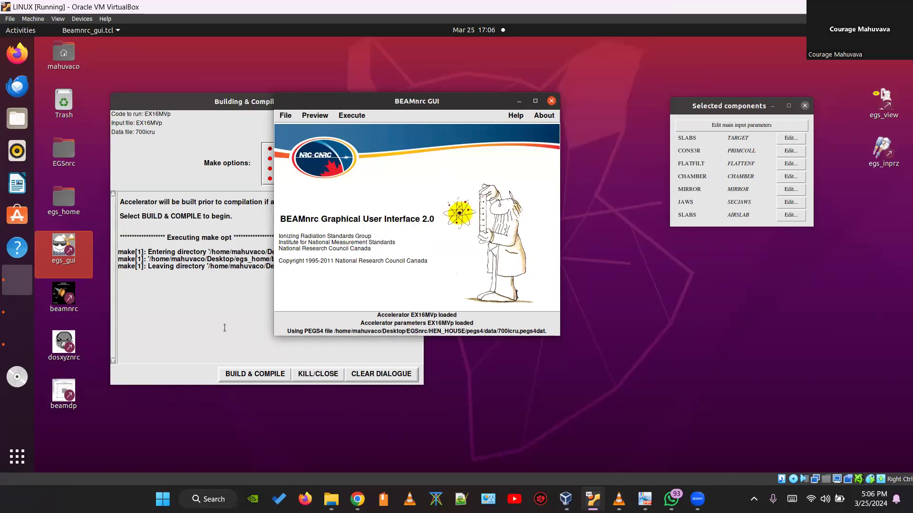
{"action": "left_click", "coordinate": [266, 374]}
{"action": "left_click", "coordinate": [457, 278]}
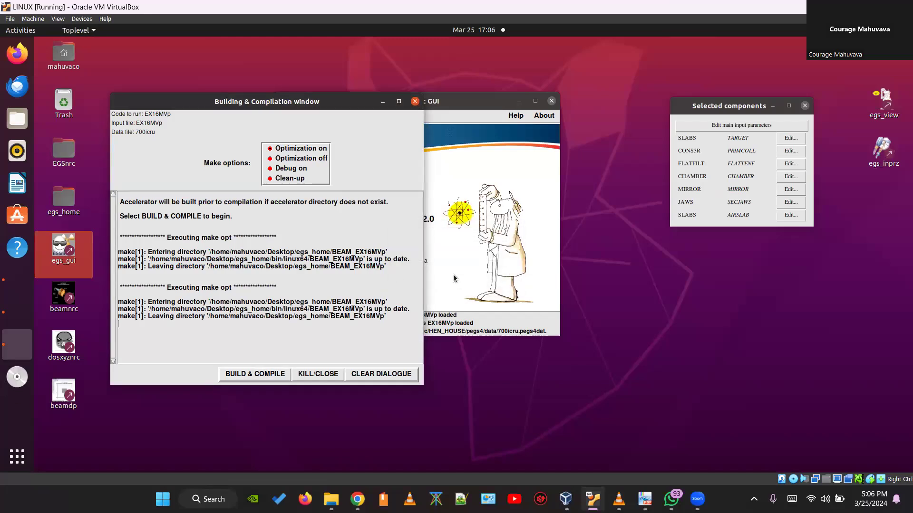
{"action": "left_click", "coordinate": [258, 375]}
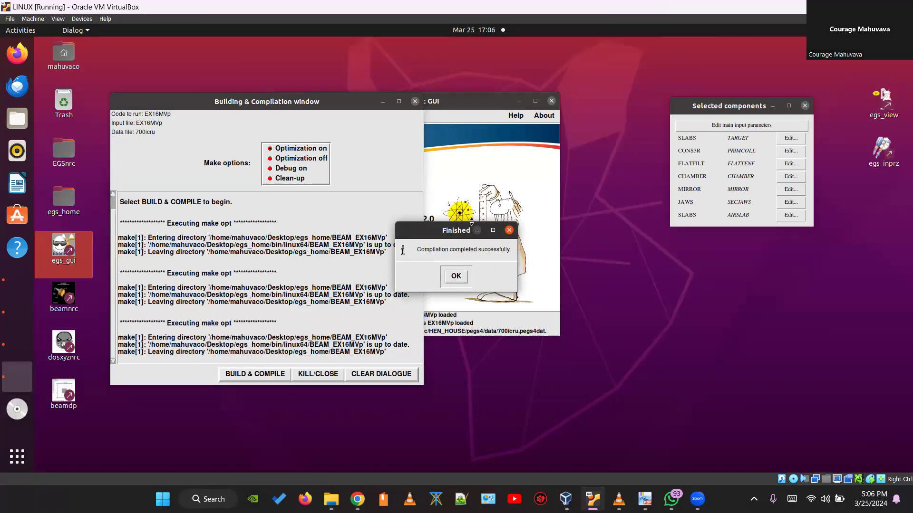
{"action": "left_click", "coordinate": [449, 281]}
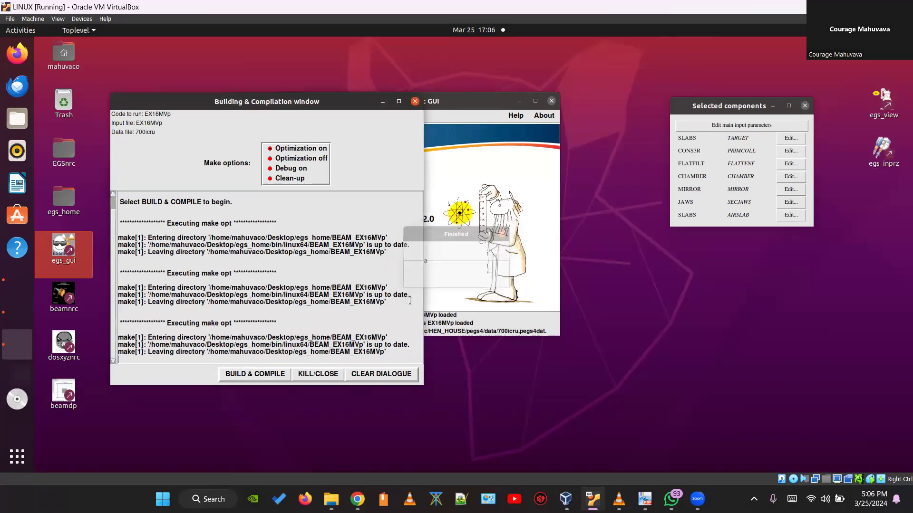
{"action": "left_click", "coordinate": [270, 376]}
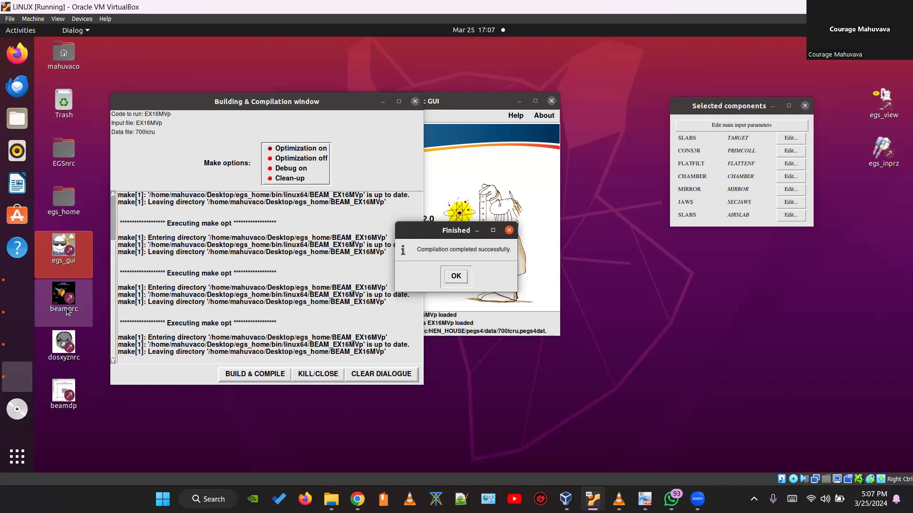
{"action": "left_click", "coordinate": [456, 277]}
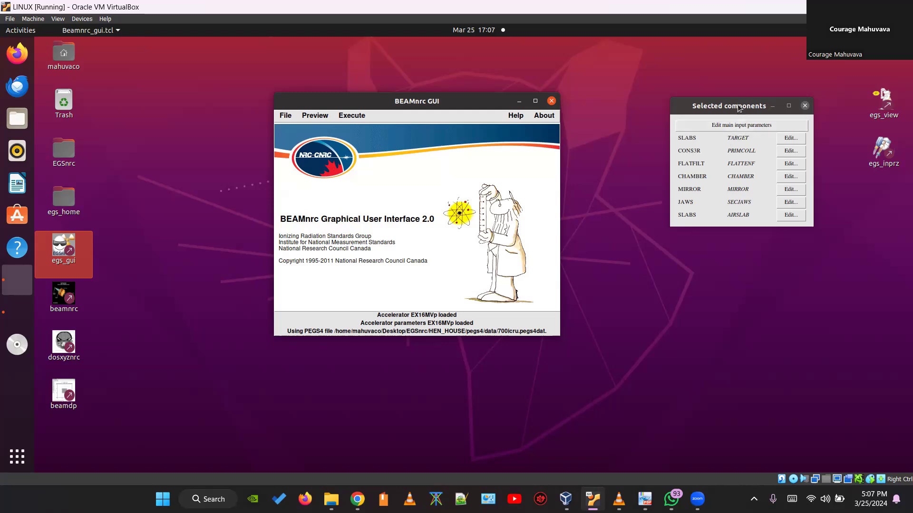
Check the number of histories in an enlarged view of the main input parameters, and close them
{"action": "left_click", "coordinate": [744, 127]}
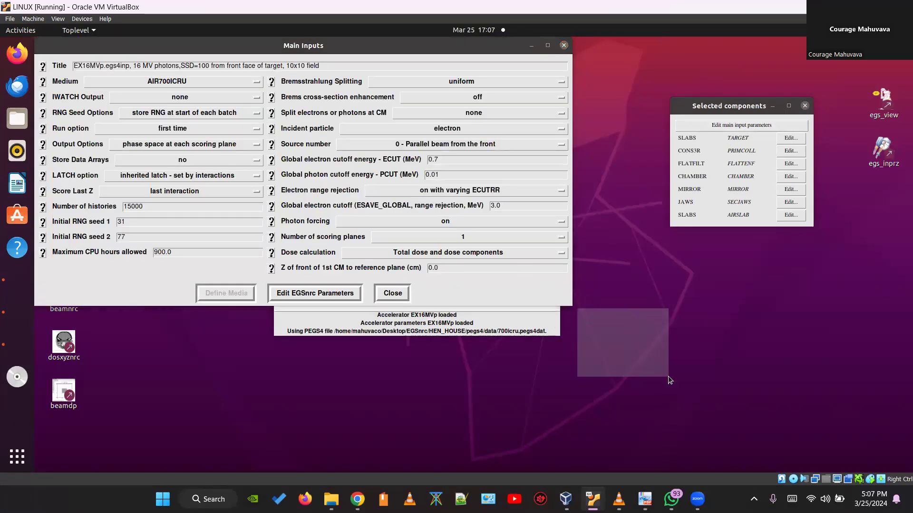
{"action": "left_click_drag", "start_coordinate": [566, 304], "coordinate": [725, 397]}
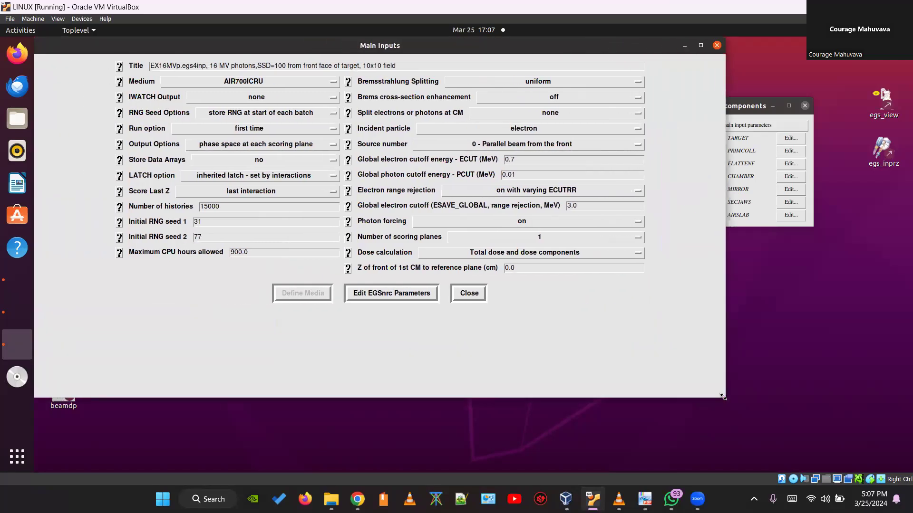
{"action": "left_click_drag", "start_coordinate": [217, 207], "coordinate": [188, 213]}
{"action": "left_click", "coordinate": [233, 204]}
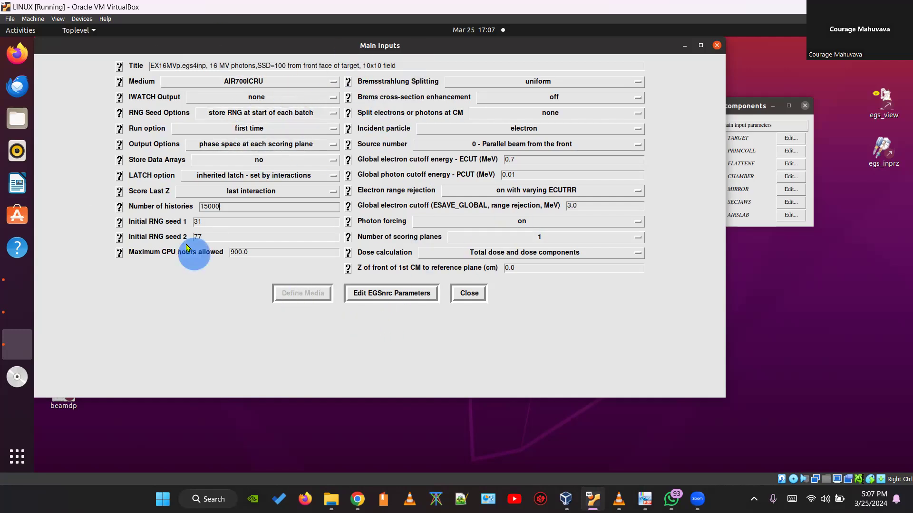
{"action": "double_click", "coordinate": [208, 209]}
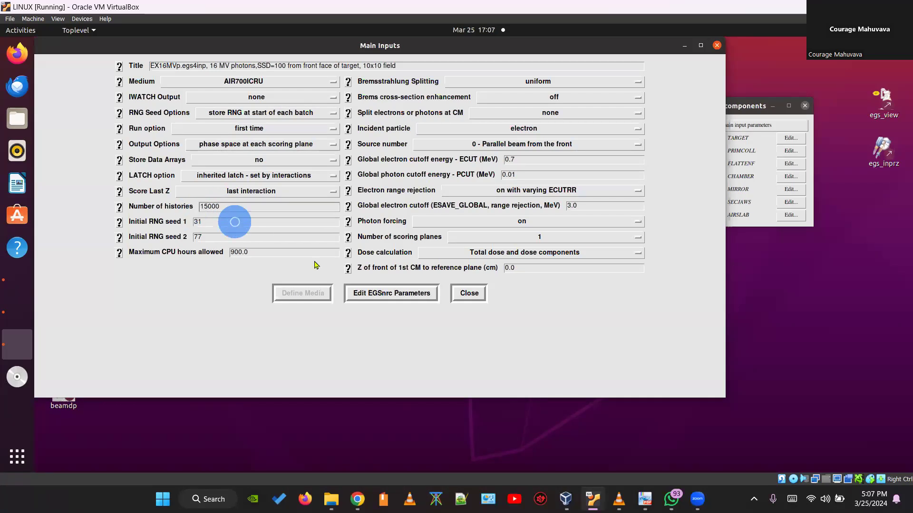
{"action": "left_click", "coordinate": [471, 295]}
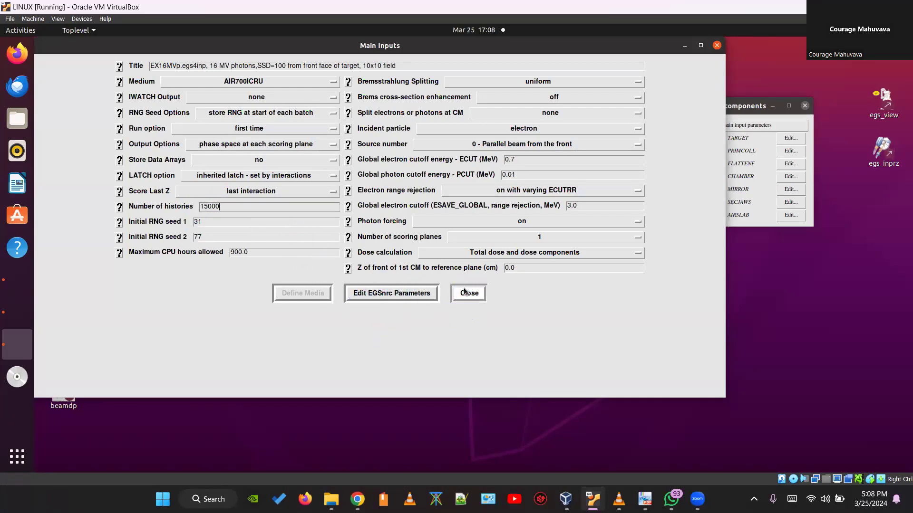
{"action": "left_click", "coordinate": [472, 294]}
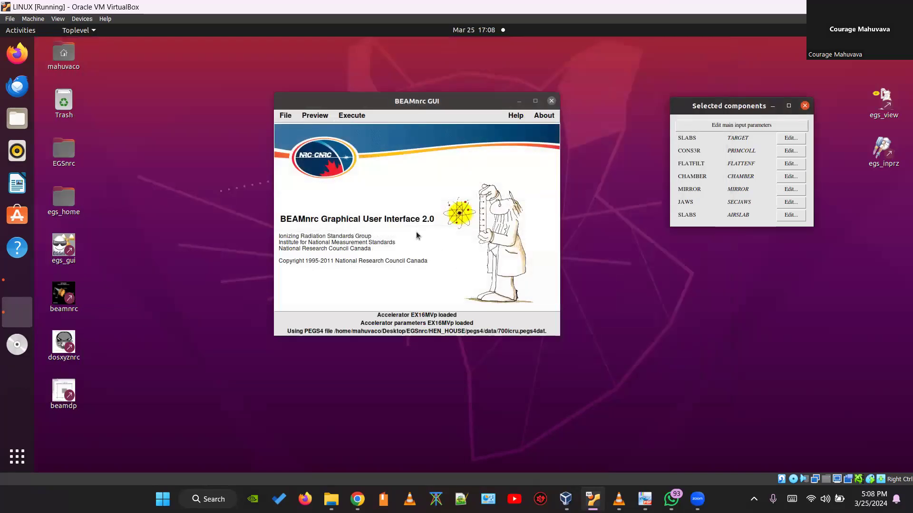
Run the EX16MVp simulation interactively with optimization on, and dismiss the notice at the end of the job
{"action": "left_click", "coordinate": [353, 116]}
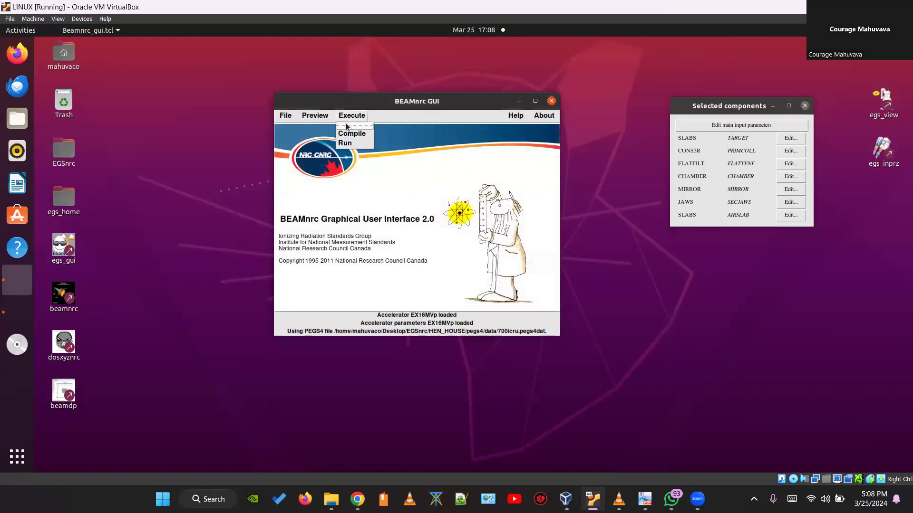
{"action": "left_click", "coordinate": [345, 143]}
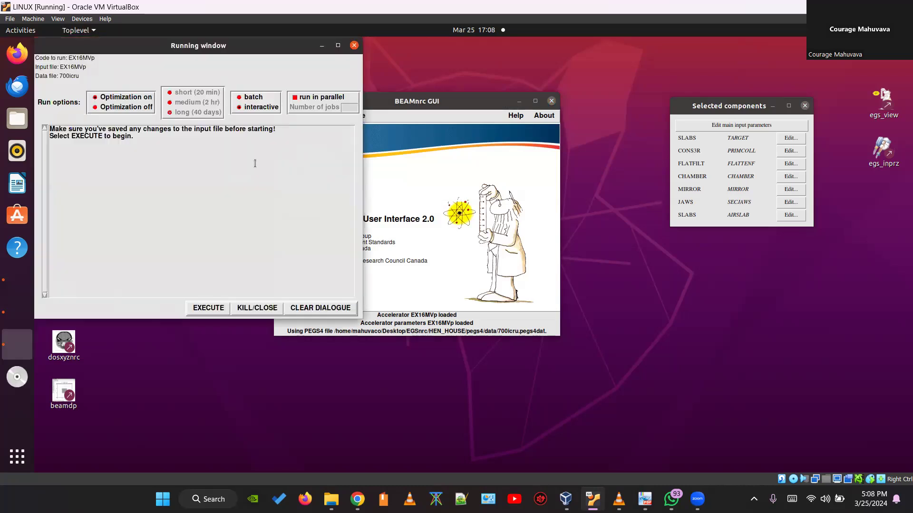
{"action": "left_click", "coordinate": [209, 308]}
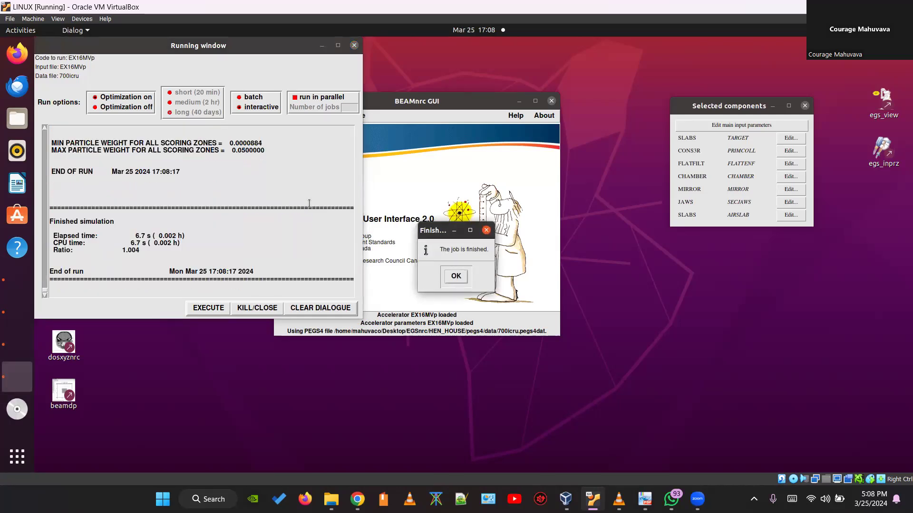
{"action": "left_click", "coordinate": [239, 235]}
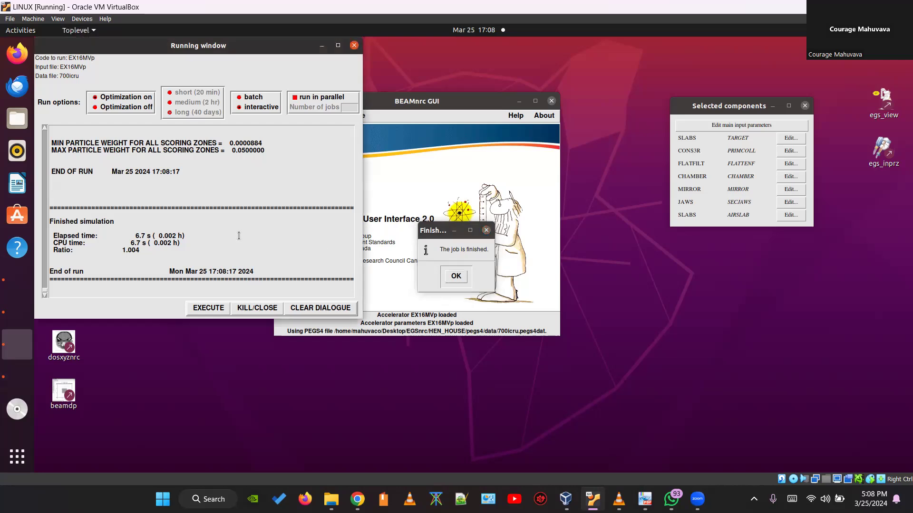
{"action": "left_click", "coordinate": [451, 278]}
Examine the batch timing table in the run output and highlight the jcase line above it
{"action": "scroll", "coordinate": [335, 261], "scroll_direction": "up", "scroll_amount": 6}
{"action": "scroll", "coordinate": [332, 260], "scroll_direction": "down", "scroll_amount": 2}
{"action": "scroll", "coordinate": [220, 208], "scroll_direction": "up", "scroll_amount": 1}
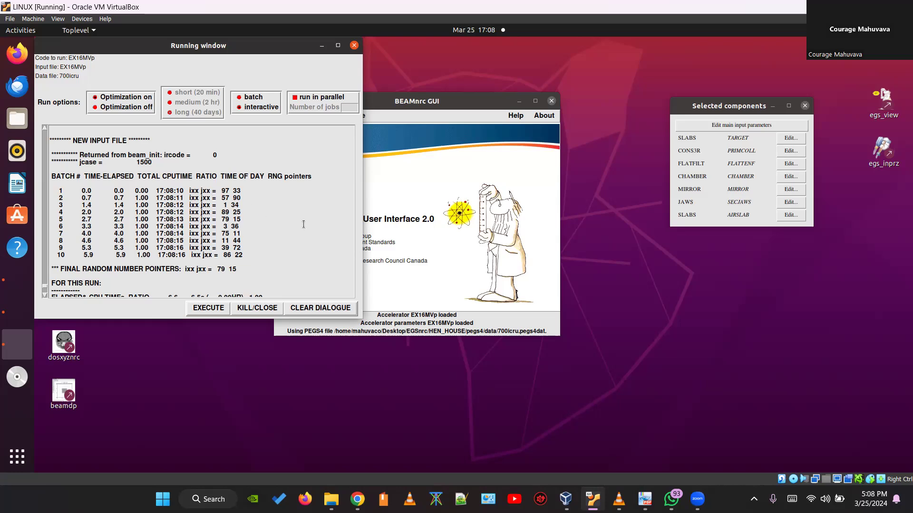
{"action": "left_click_drag", "start_coordinate": [152, 165], "coordinate": [74, 163]}
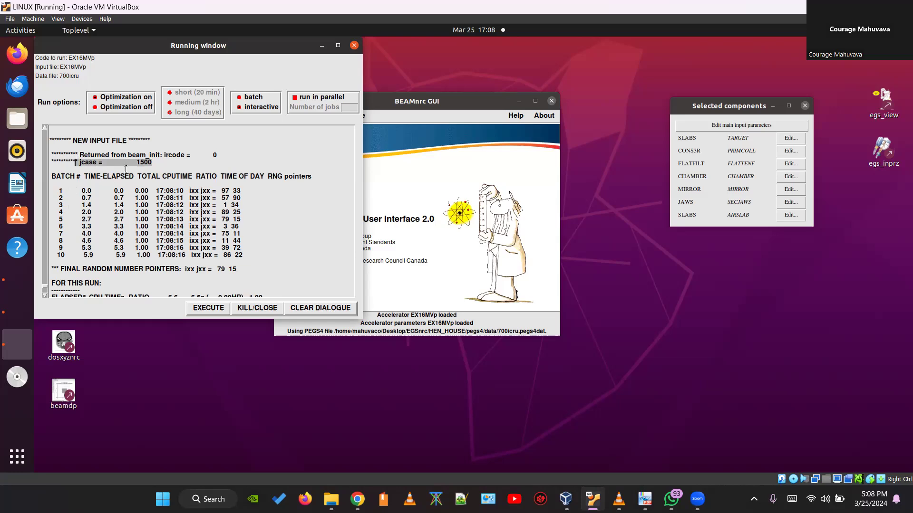
Examine the CPU time and histories-per-hour figures at the end of the run output, and close the run window
{"action": "left_click", "coordinate": [155, 164]}
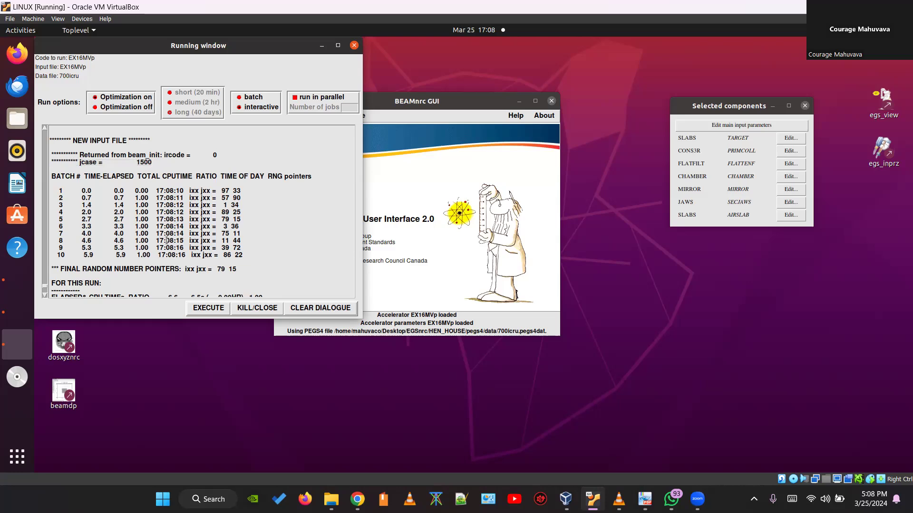
{"action": "scroll", "coordinate": [155, 225], "scroll_direction": "down", "scroll_amount": 2}
{"action": "scroll", "coordinate": [155, 225], "scroll_direction": "down", "scroll_amount": 6}
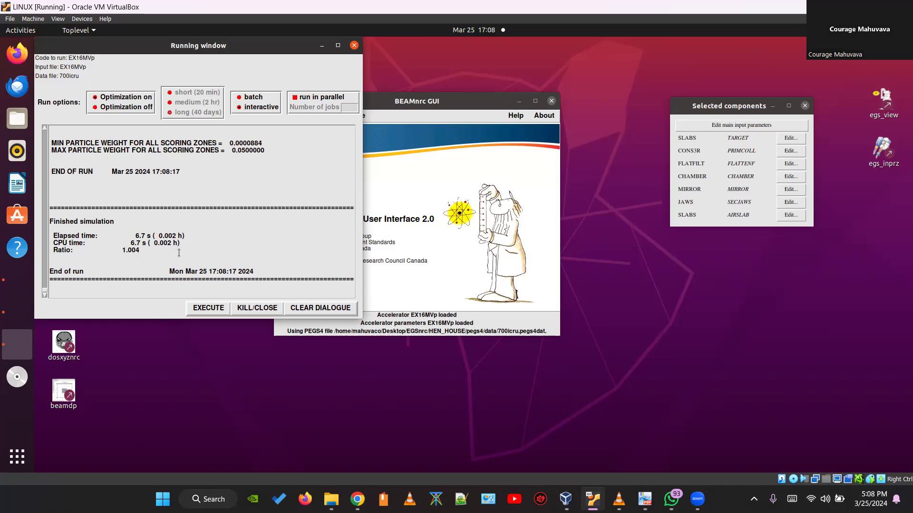
{"action": "scroll", "coordinate": [242, 222], "scroll_direction": "up", "scroll_amount": 4}
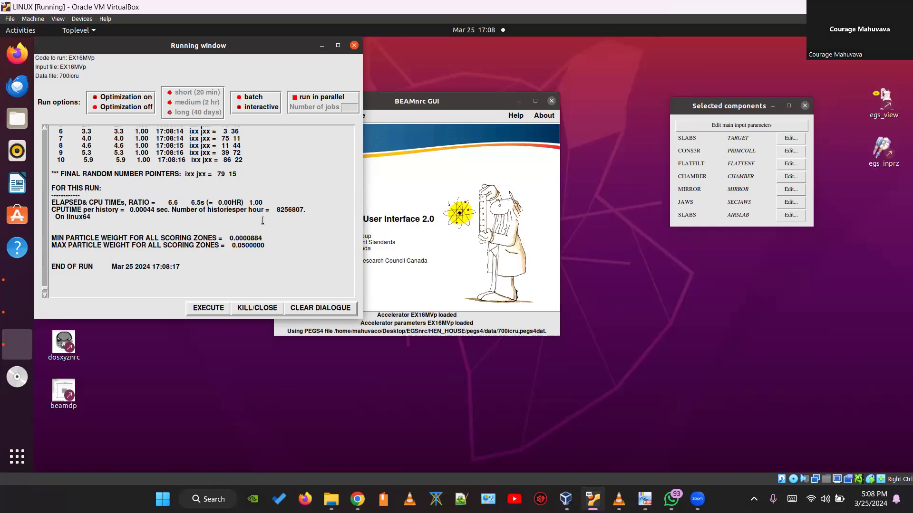
{"action": "left_click_drag", "start_coordinate": [277, 210], "coordinate": [312, 209]}
{"action": "left_click", "coordinate": [305, 236]}
{"action": "left_click_drag", "start_coordinate": [273, 252], "coordinate": [175, 193]}
{"action": "left_click", "coordinate": [261, 184]}
{"action": "left_click", "coordinate": [260, 309]}
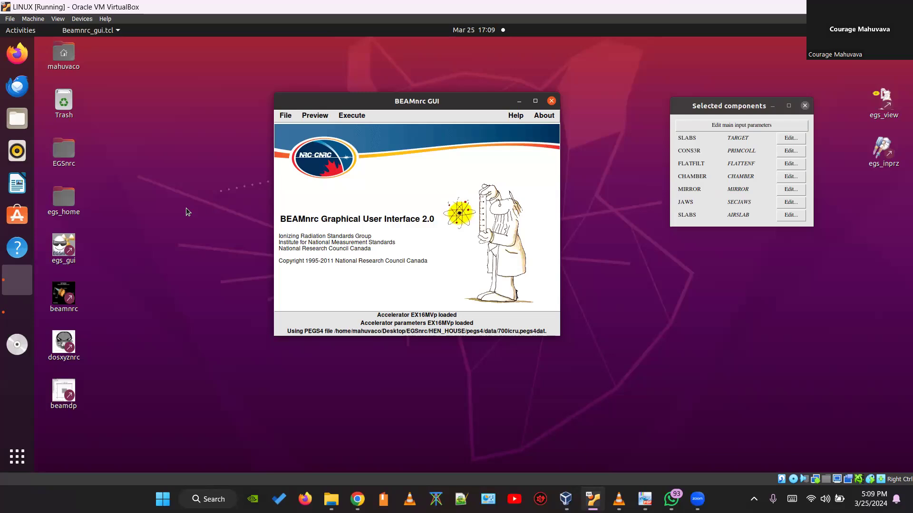
Open the BEAM_EX16MVp folder inside egs_home, with the folder window and the BEAMnrc GUI arranged so both can be seen
{"action": "double_click", "coordinate": [72, 199]}
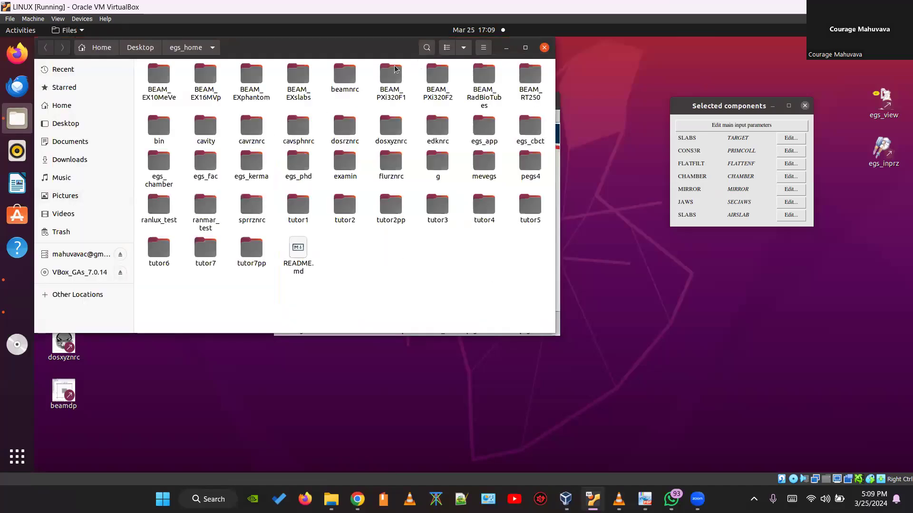
{"action": "left_click_drag", "start_coordinate": [386, 51], "coordinate": [527, 132]}
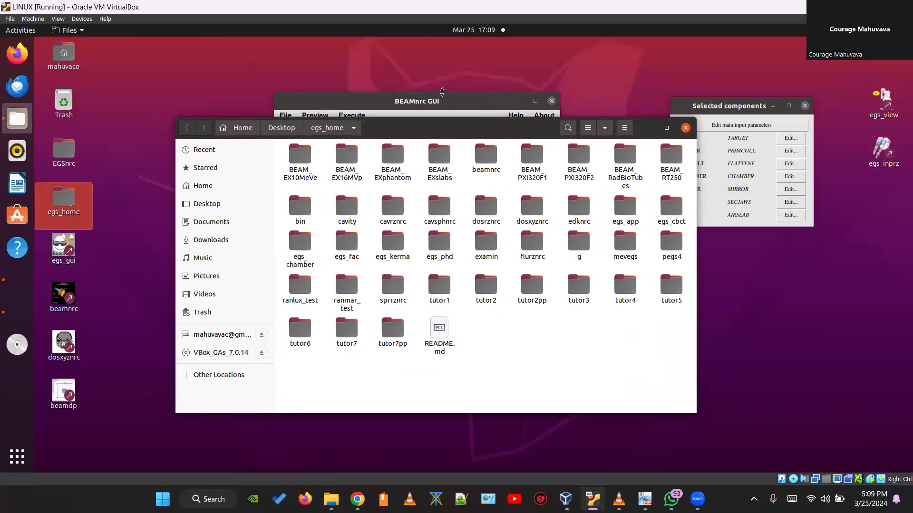
{"action": "left_click_drag", "start_coordinate": [445, 101], "coordinate": [288, 64]}
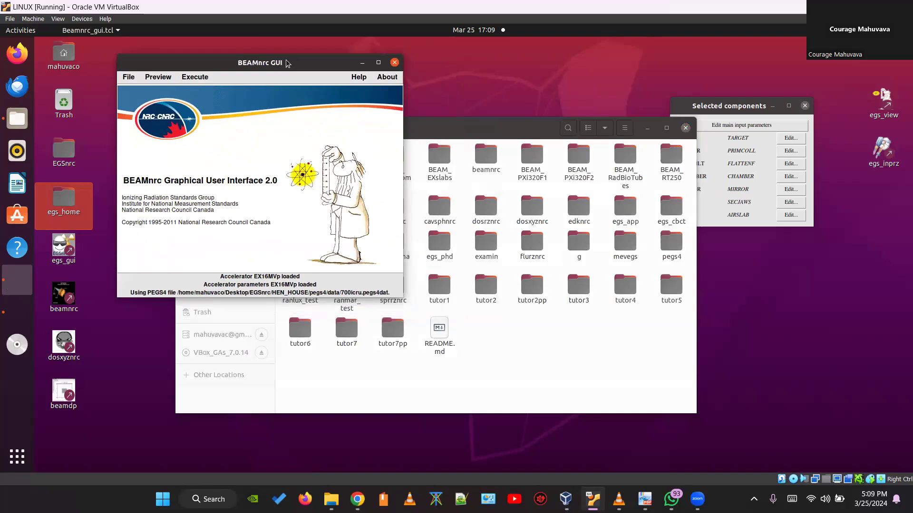
{"action": "left_click_drag", "start_coordinate": [471, 129], "coordinate": [584, 160]}
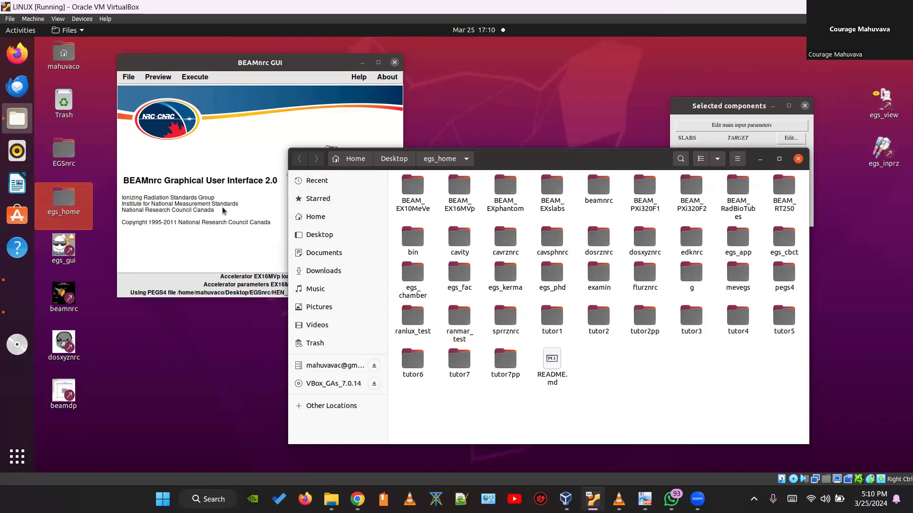
{"action": "left_click", "coordinate": [269, 169]}
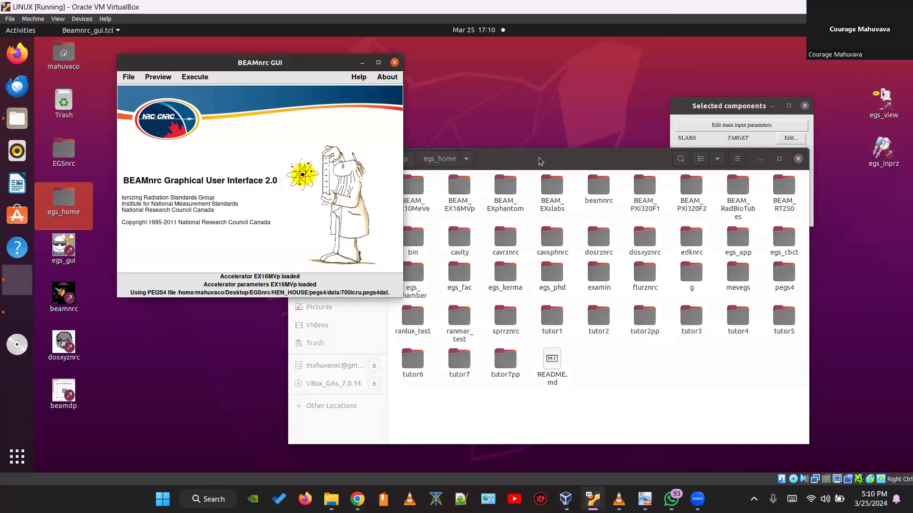
{"action": "left_click", "coordinate": [538, 162]}
{"action": "double_click", "coordinate": [458, 195]}
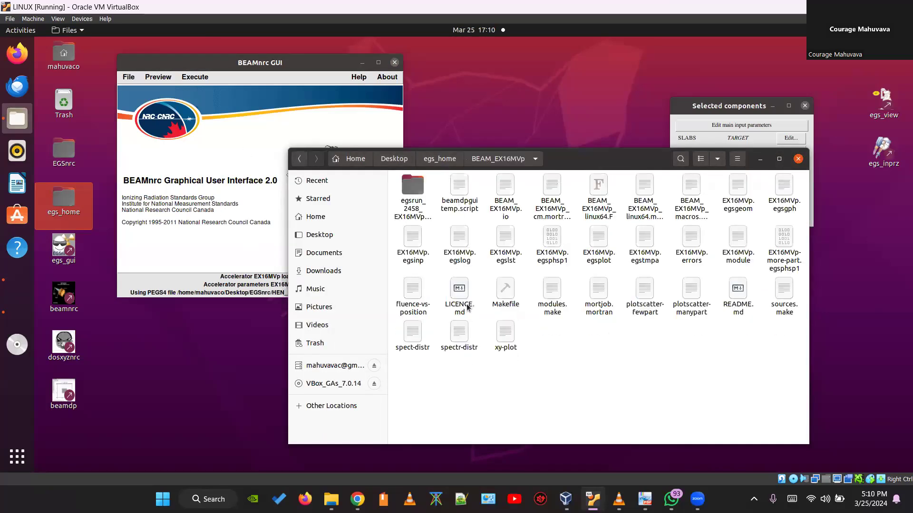
{"action": "right_click", "coordinate": [574, 345]}
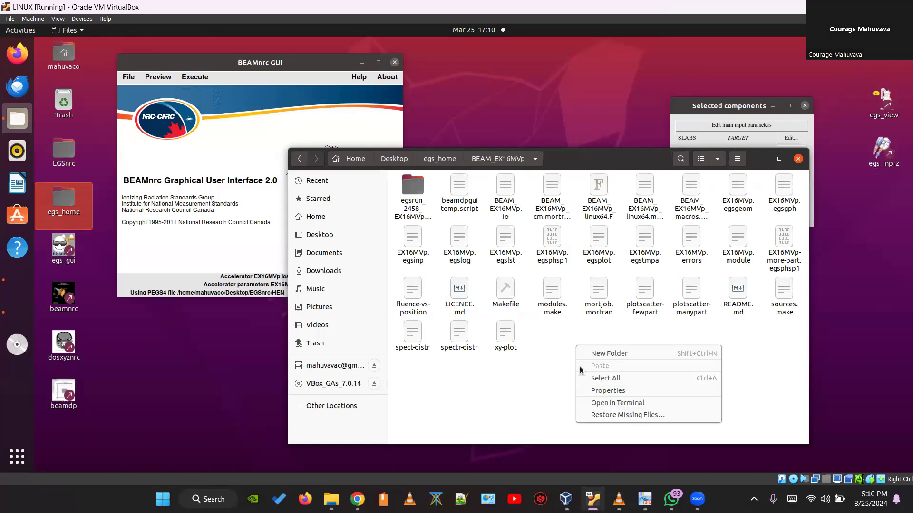
{"action": "left_click", "coordinate": [612, 400]}
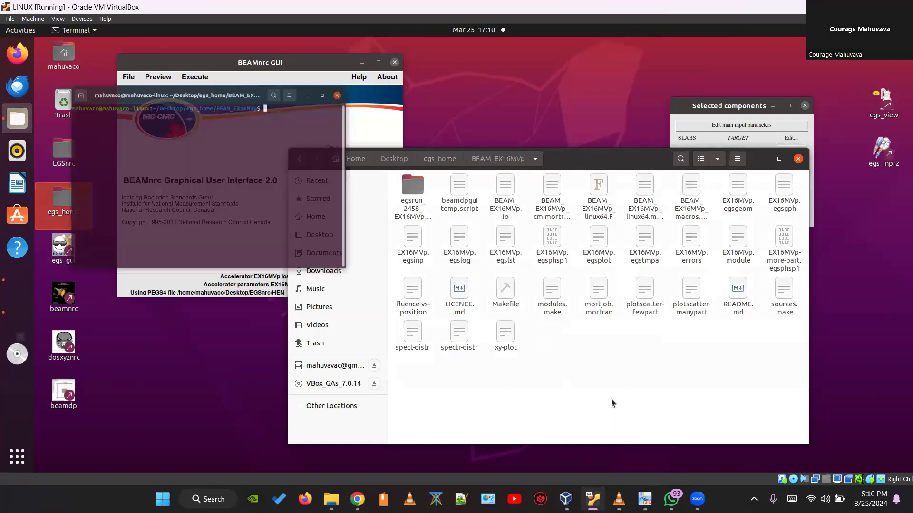
{"action": "left_click", "coordinate": [372, 47]}
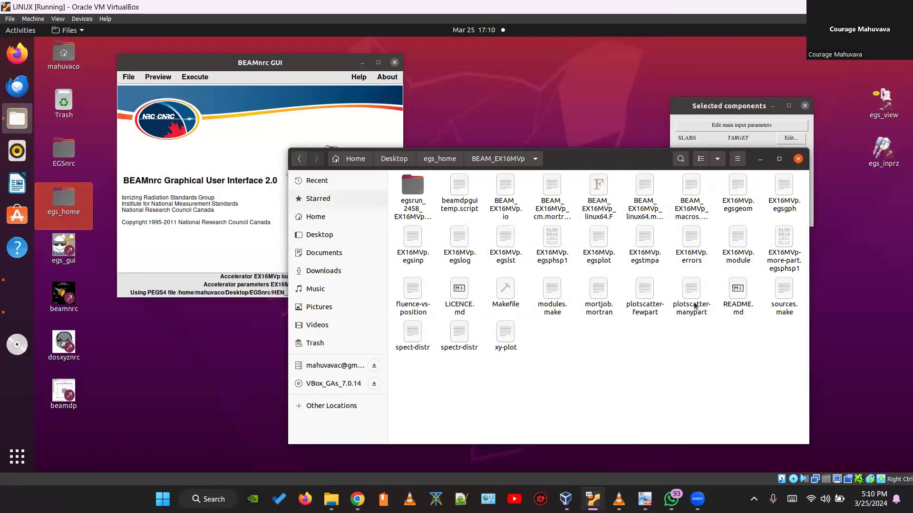
Open a terminal in the BEAM_EX16MVp folder, move it clear of the BEAMnrc GUI, and list the files with ls
{"action": "right_click", "coordinate": [574, 352]}
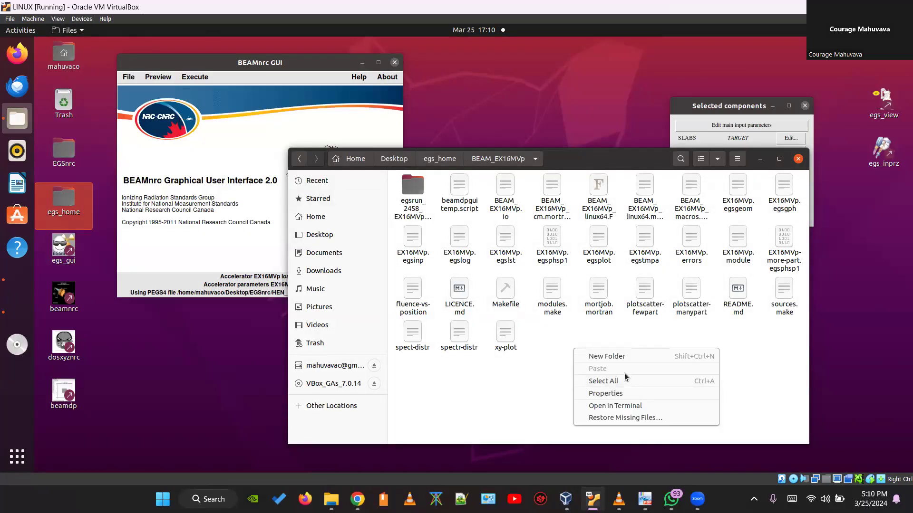
{"action": "left_click", "coordinate": [614, 405]}
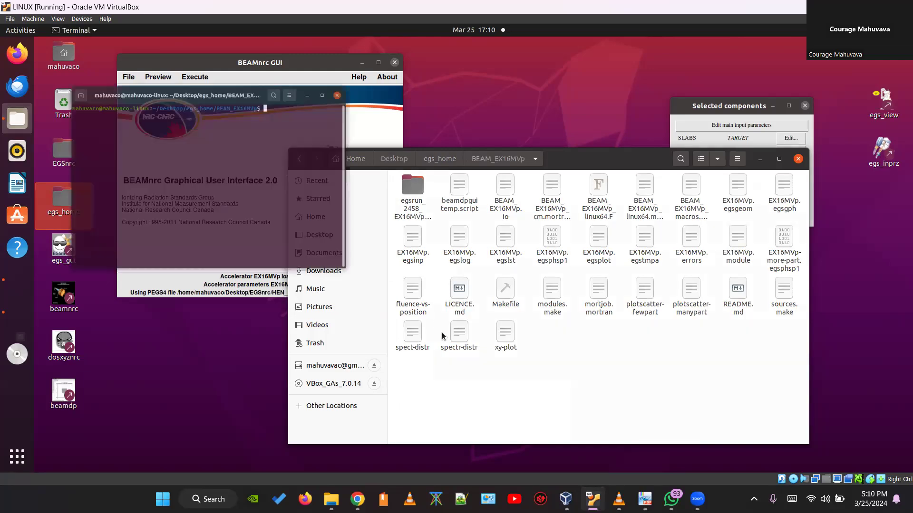
{"action": "left_click_drag", "start_coordinate": [247, 54], "coordinate": [263, 232]}
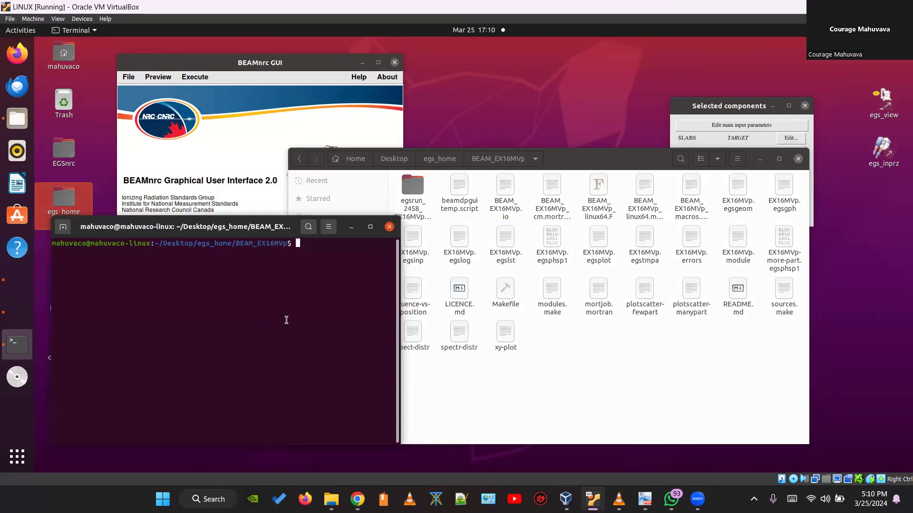
{"action": "type", "text": "l"}
{"action": "key", "text": "BackSpace"}
{"action": "key", "text": "BackSpace"}
{"action": "key", "text": "BackSpace"}
{"action": "type", "text": "ls"}
{"action": "key", "text": "Return"}
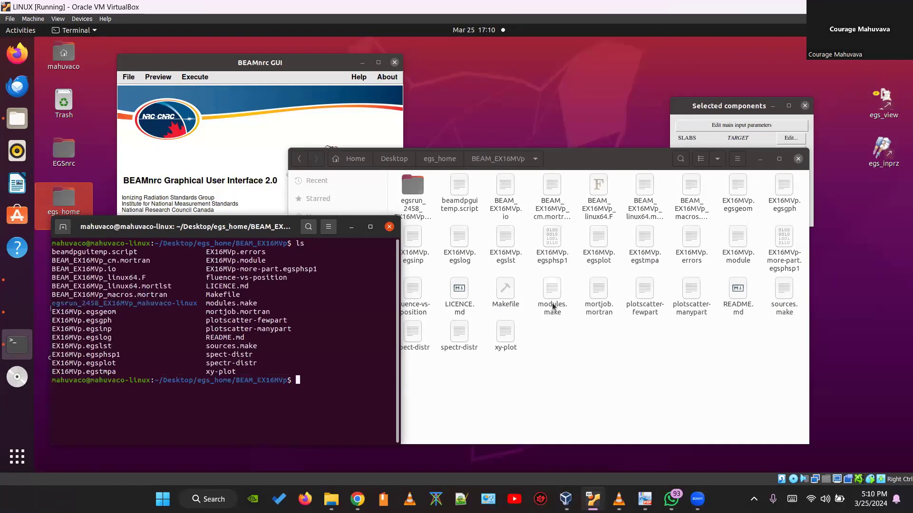
List the folder's files in long format including hidden entries, review the sizes and dates in a wider terminal, and close it
{"action": "type", "text": "ls -"}
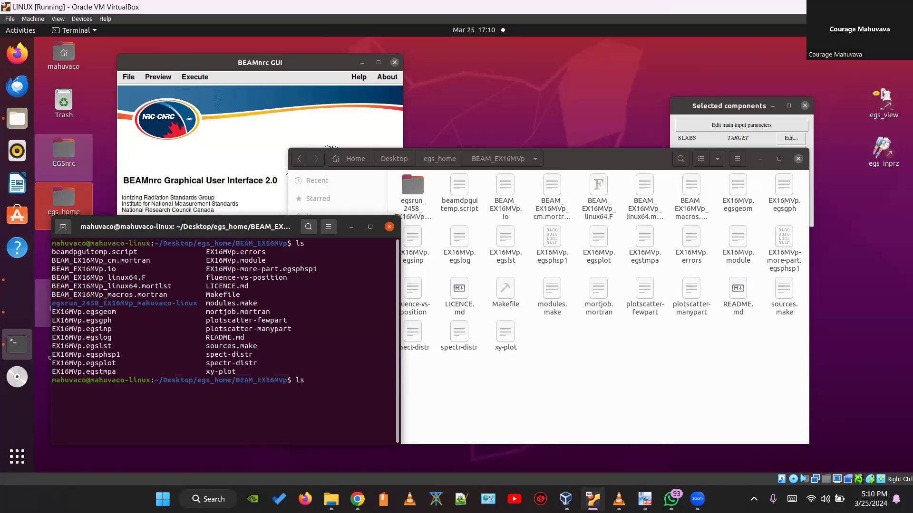
{"action": "type", "text": "ls"}
{"action": "key", "text": "Return"}
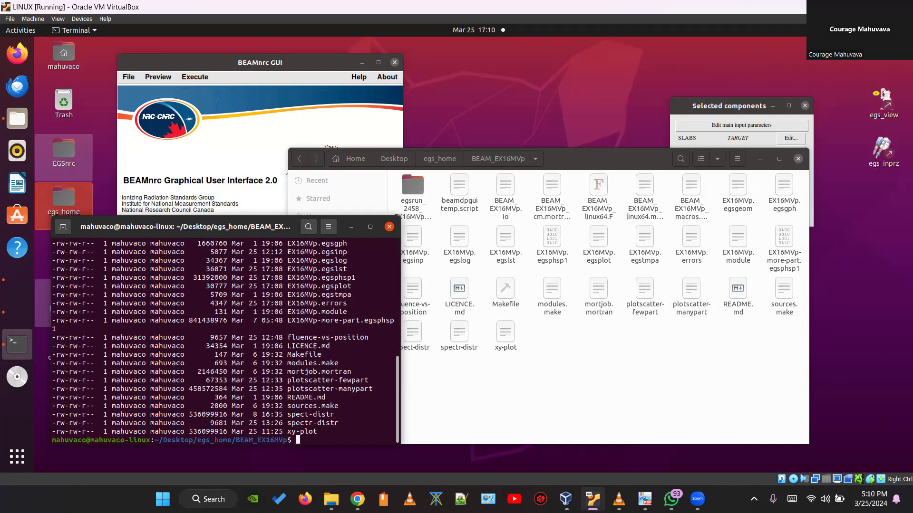
{"action": "scroll", "coordinate": [253, 324], "scroll_direction": "up", "scroll_amount": 4}
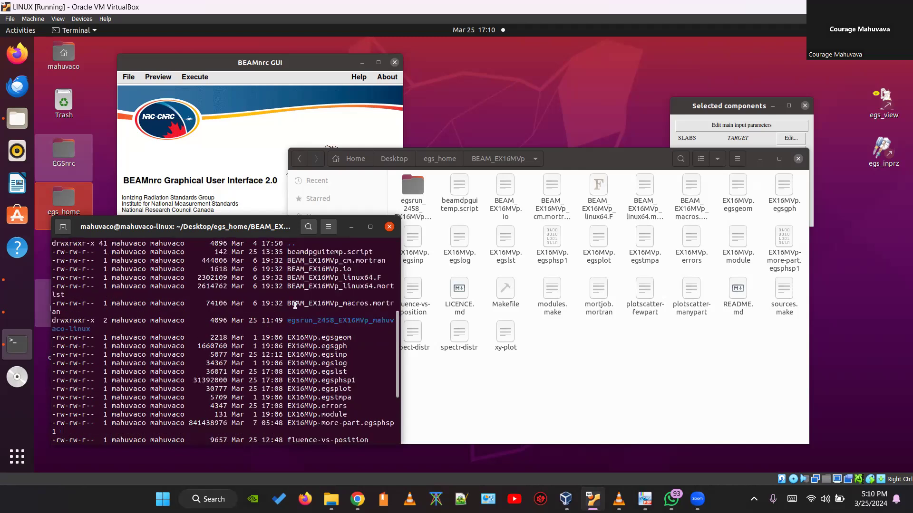
{"action": "scroll", "coordinate": [294, 306], "scroll_direction": "down", "scroll_amount": 4}
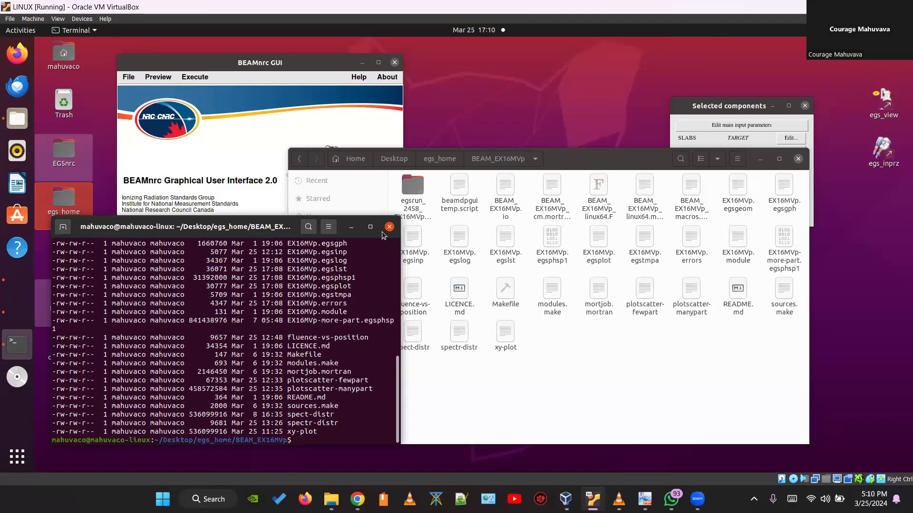
{"action": "left_click", "coordinate": [399, 363]}
{"action": "left_click_drag", "start_coordinate": [398, 364], "coordinate": [652, 365]}
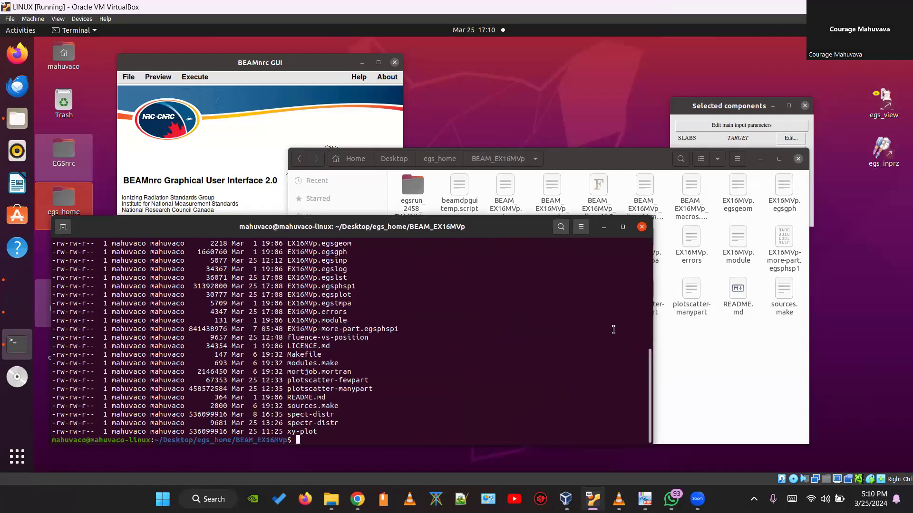
{"action": "left_click", "coordinate": [642, 227]}
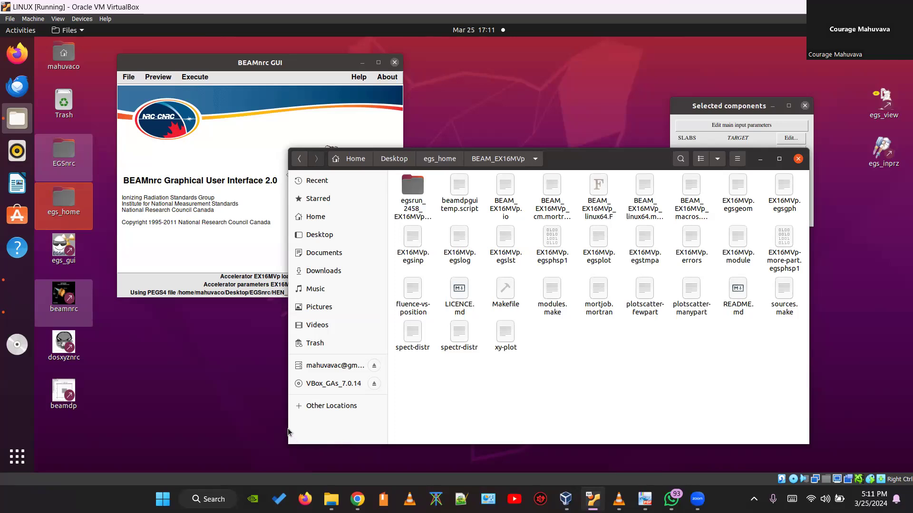
Narrow the folder window to uncover more of the BEAMnrc GUI and select the phase-space file EX16MVp.egsphsp1
{"action": "left_click_drag", "start_coordinate": [288, 415], "coordinate": [354, 417]}
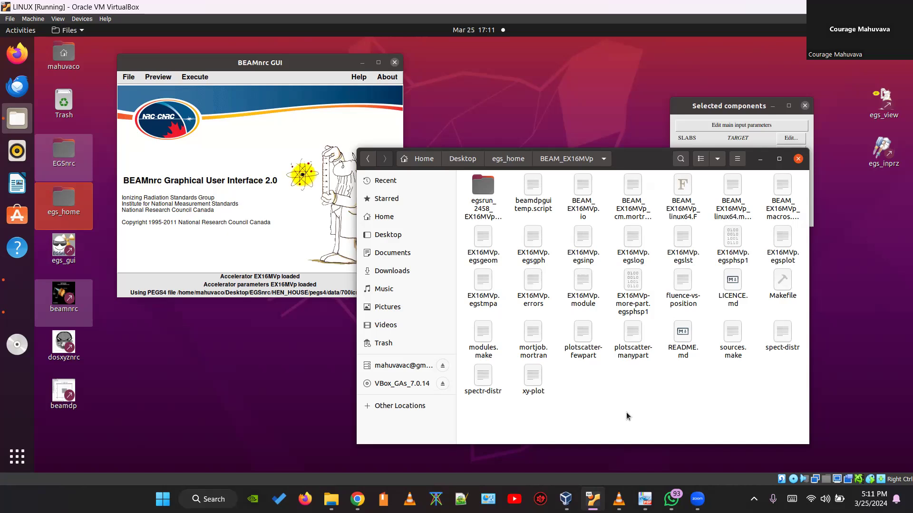
{"action": "left_click", "coordinate": [218, 170]}
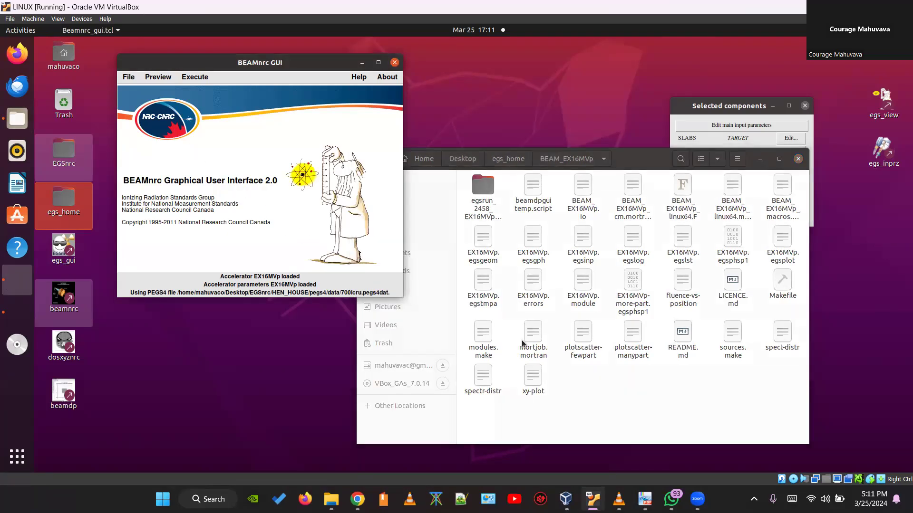
{"action": "left_click", "coordinate": [630, 398]}
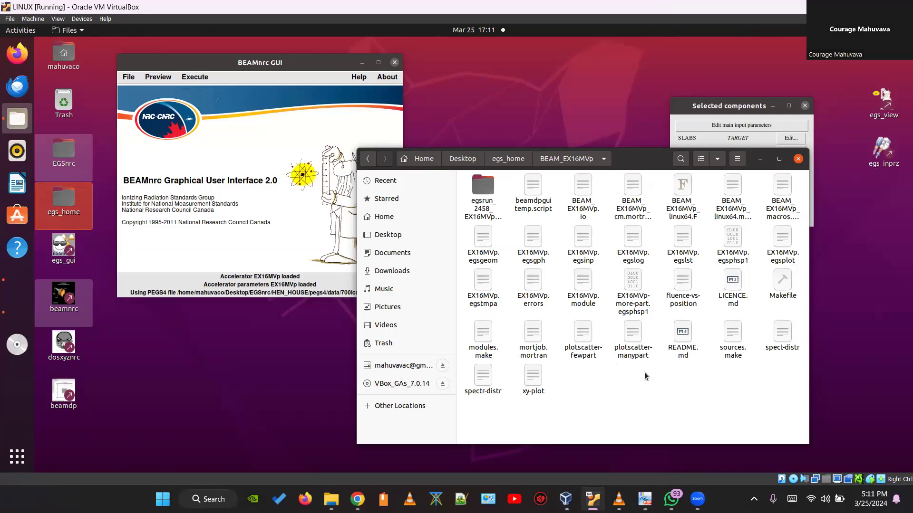
{"action": "left_click", "coordinate": [737, 257]}
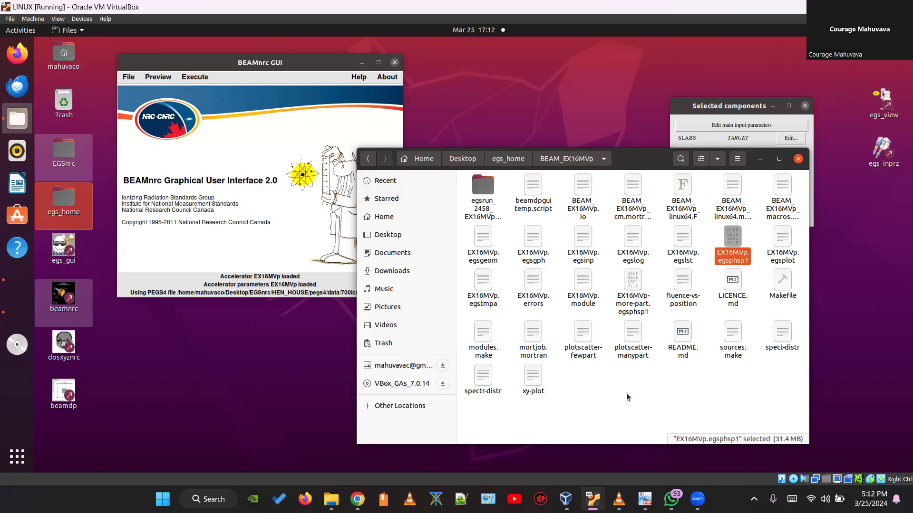
Preview the EX16MVp accelerator from the BEAMnrc GUI, widen the preview window, and view the upper part of the geometry
{"action": "left_click", "coordinate": [309, 130]}
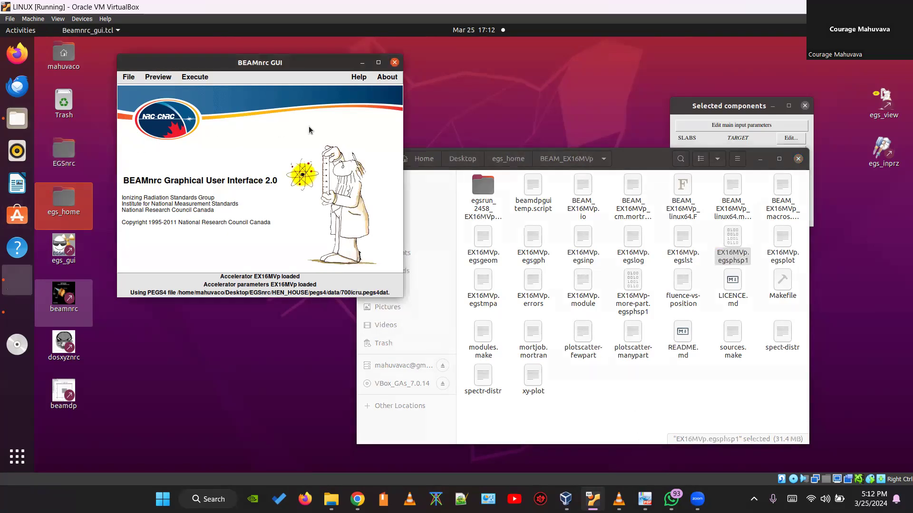
{"action": "left_click", "coordinate": [161, 77]}
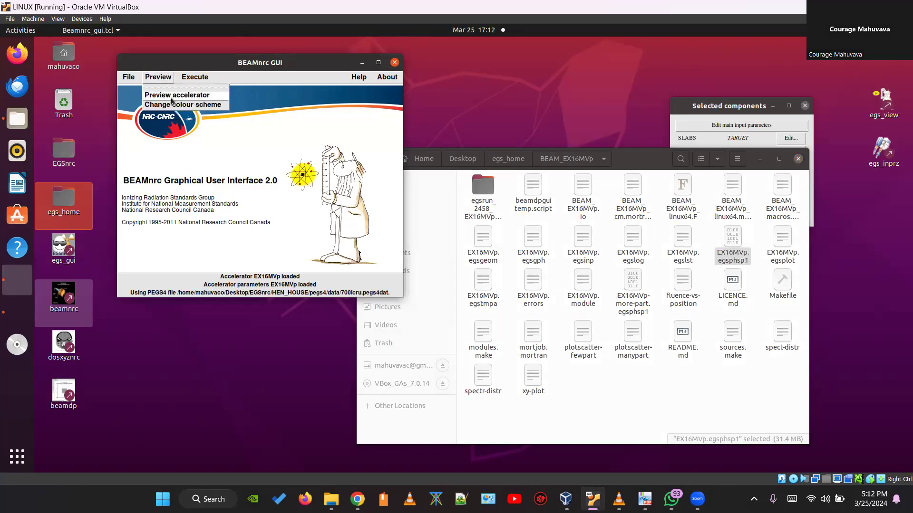
{"action": "left_click", "coordinate": [171, 95]}
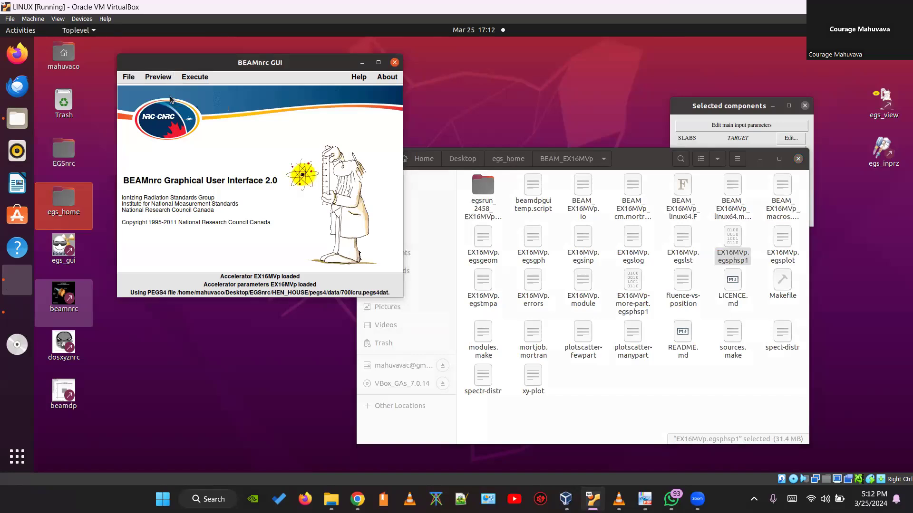
{"action": "left_click_drag", "start_coordinate": [325, 56], "coordinate": [446, 47]}
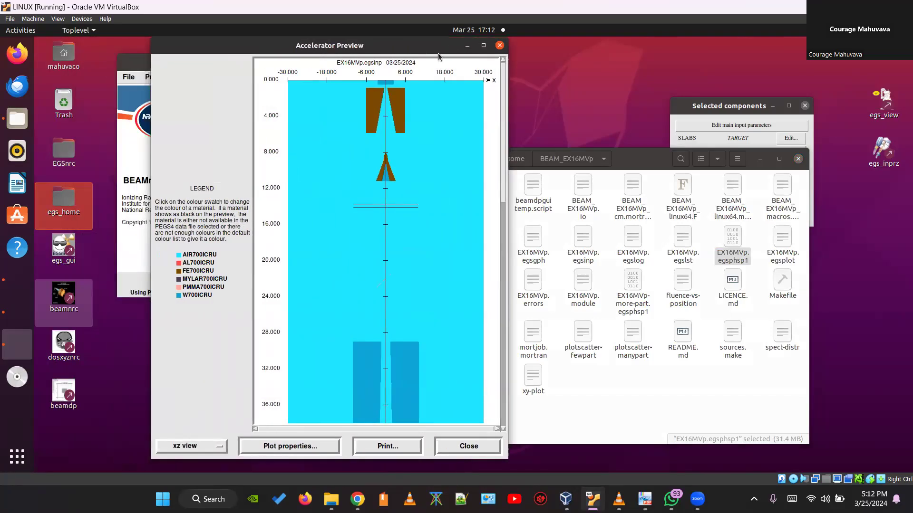
{"action": "left_click_drag", "start_coordinate": [514, 93], "coordinate": [624, 93]}
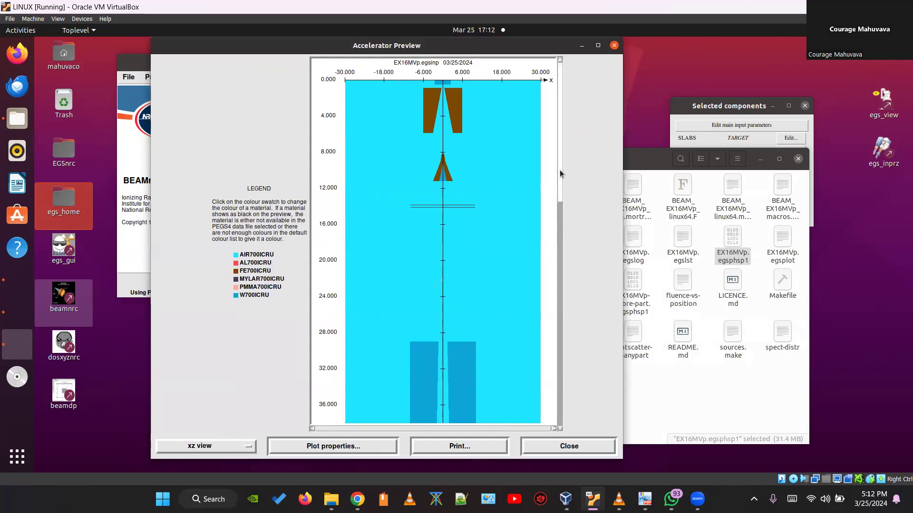
{"action": "left_click_drag", "start_coordinate": [560, 172], "coordinate": [564, 147]}
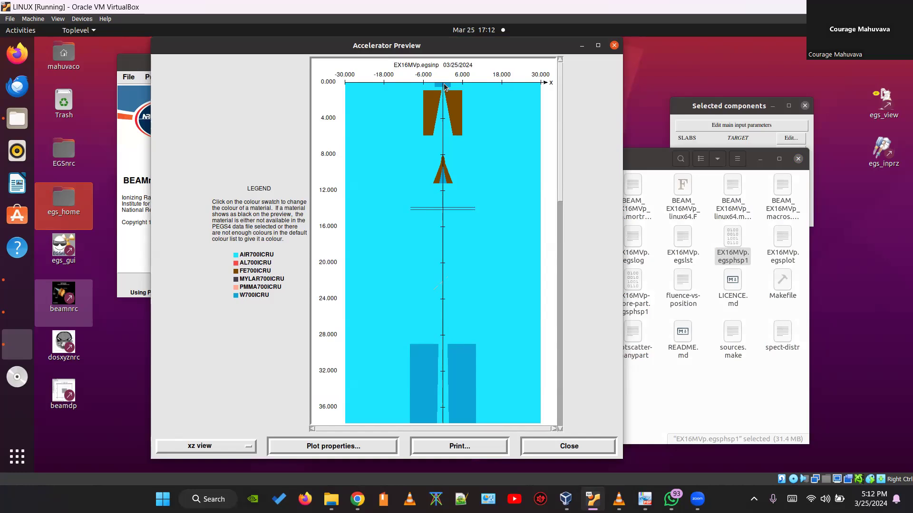
Move the BEAMnrc GUI window aside and bring the accelerator preview back to the front
{"action": "left_click", "coordinate": [133, 273]}
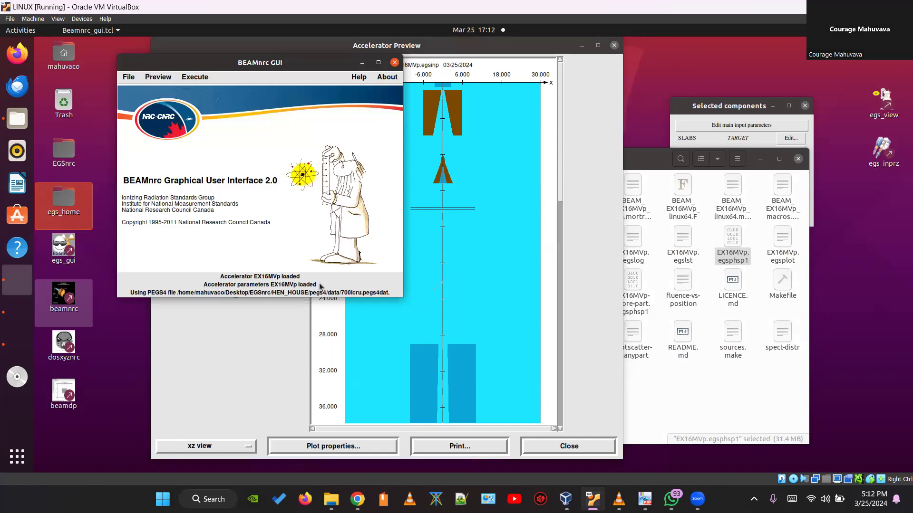
{"action": "left_click_drag", "start_coordinate": [304, 68], "coordinate": [233, 62]}
{"action": "left_click", "coordinate": [528, 216]}
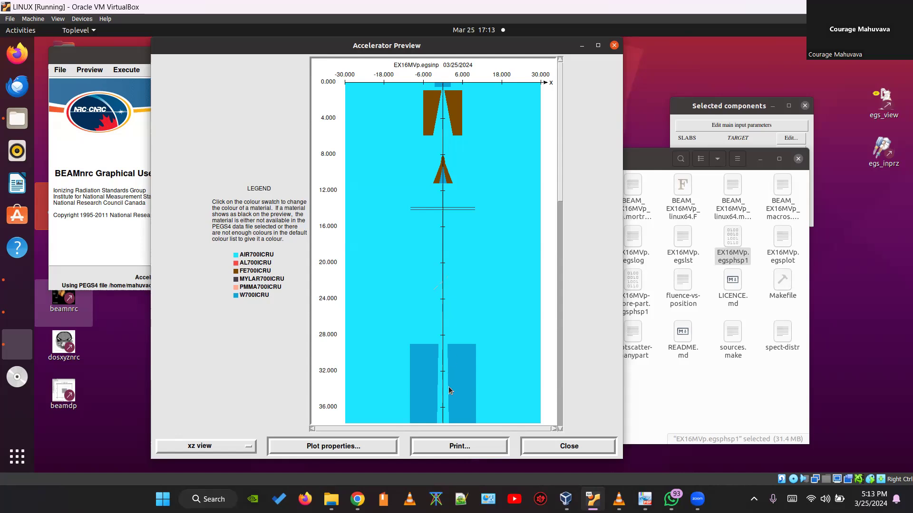
Examine the accelerator geometry in the xz preview along its full depth and compare it with the selected components list
{"action": "left_click_drag", "start_coordinate": [559, 194], "coordinate": [570, 280]}
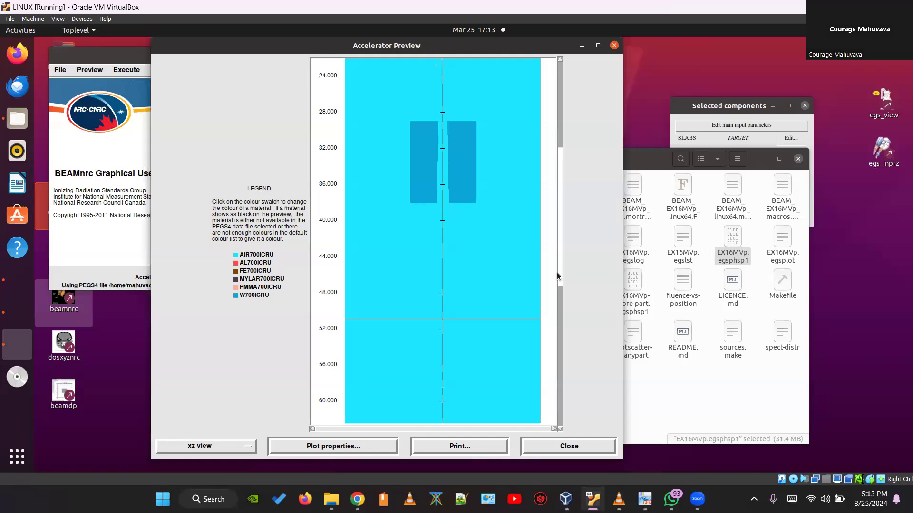
{"action": "left_click_drag", "start_coordinate": [561, 267], "coordinate": [560, 180]}
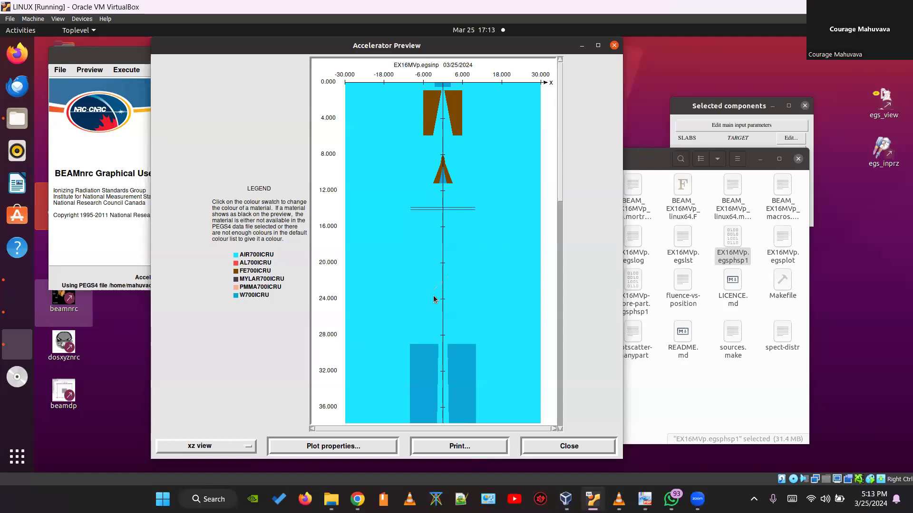
{"action": "left_click_drag", "start_coordinate": [561, 193], "coordinate": [566, 235]}
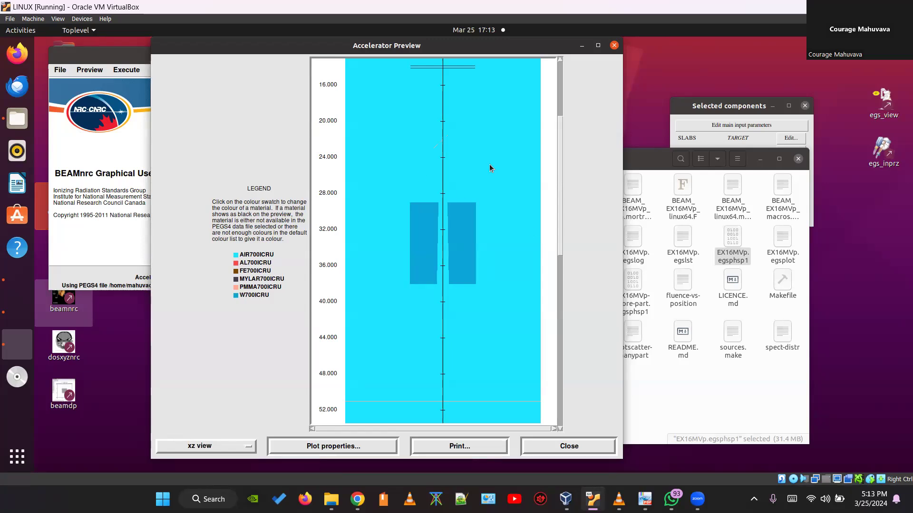
{"action": "left_click", "coordinate": [723, 106]}
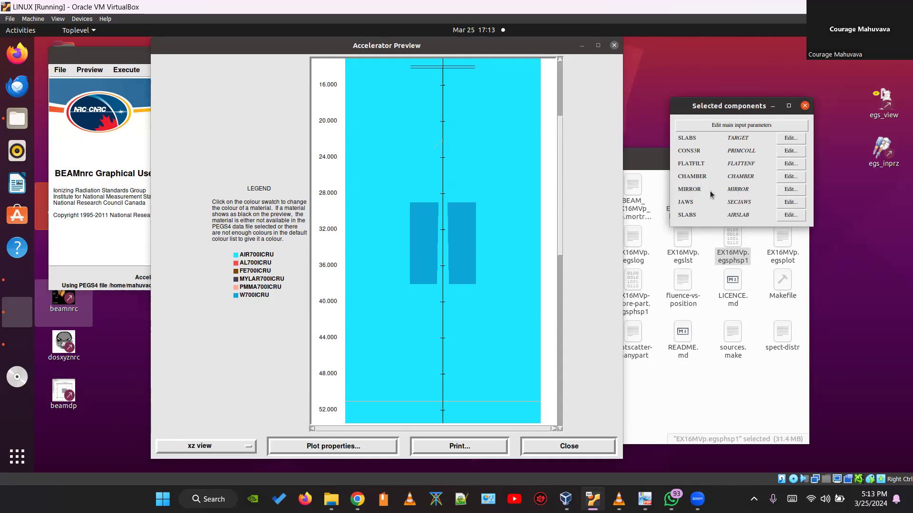
{"action": "left_click", "coordinate": [511, 229]}
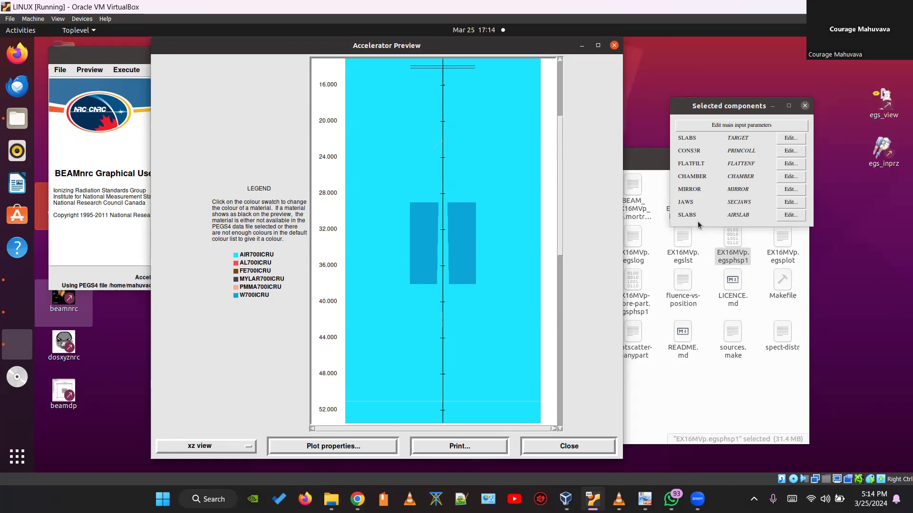
{"action": "left_click", "coordinate": [726, 215]}
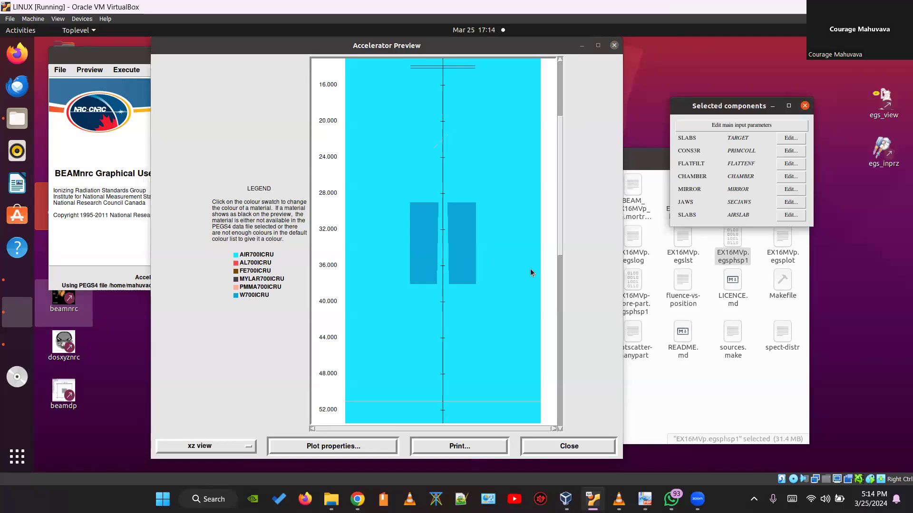
{"action": "left_click", "coordinate": [494, 306]}
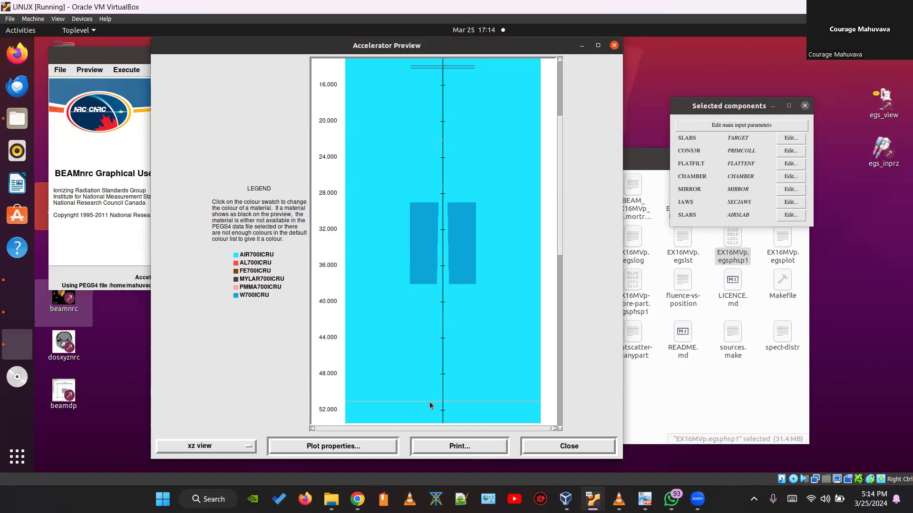
{"action": "left_click_drag", "start_coordinate": [560, 240], "coordinate": [549, 153]}
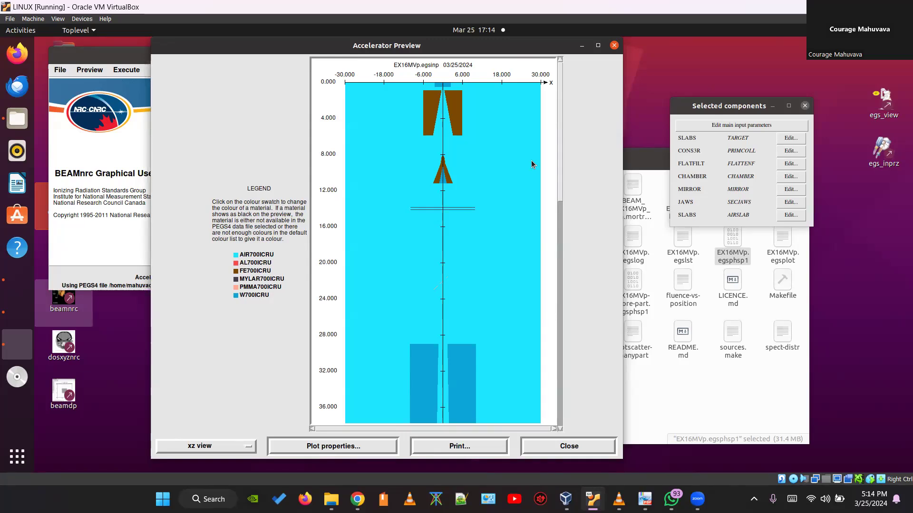
Close the accelerator preview, bring the folder window forward, and go up to the egs_home folder
{"action": "left_click", "coordinate": [614, 47]}
{"action": "left_click", "coordinate": [654, 431]}
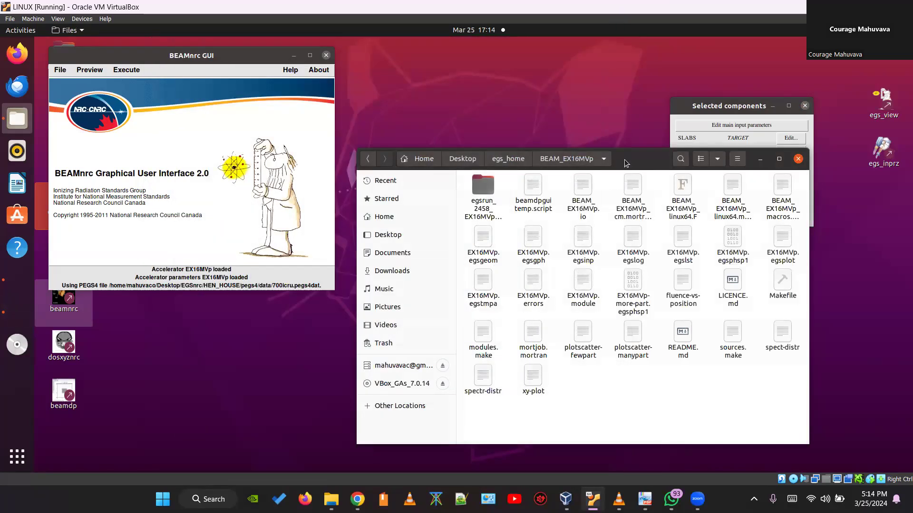
{"action": "left_click_drag", "start_coordinate": [638, 155], "coordinate": [594, 133]}
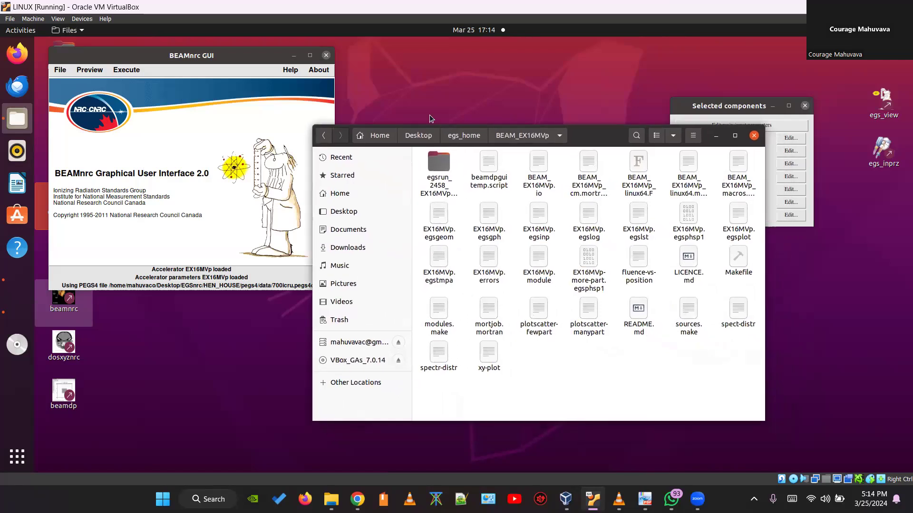
{"action": "left_click", "coordinate": [468, 138]}
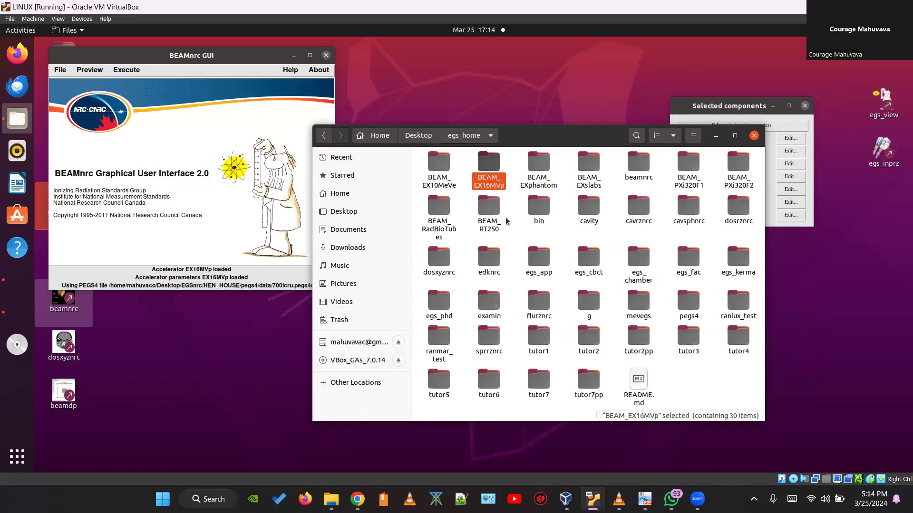
Move the BEAMnrc GUI and folder windows off the desktop icons and point out the egs_home desktop folder
{"action": "left_click_drag", "start_coordinate": [227, 59], "coordinate": [742, 276]}
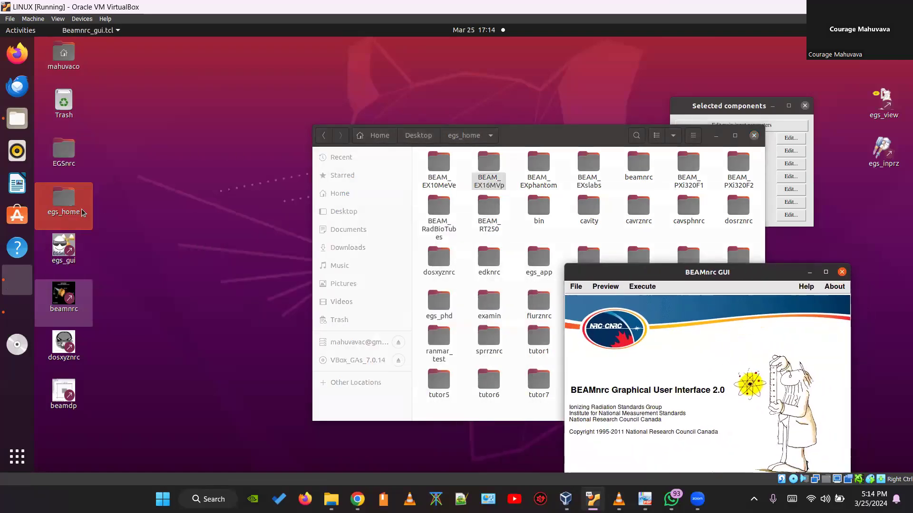
{"action": "left_click_drag", "start_coordinate": [526, 135], "coordinate": [408, 92]}
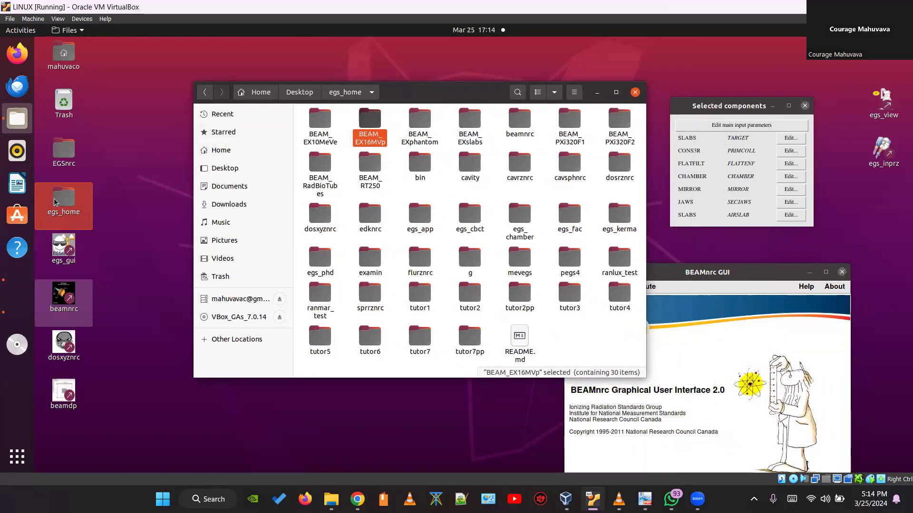
{"action": "left_click", "coordinate": [81, 201]}
{"action": "left_click", "coordinate": [80, 201]}
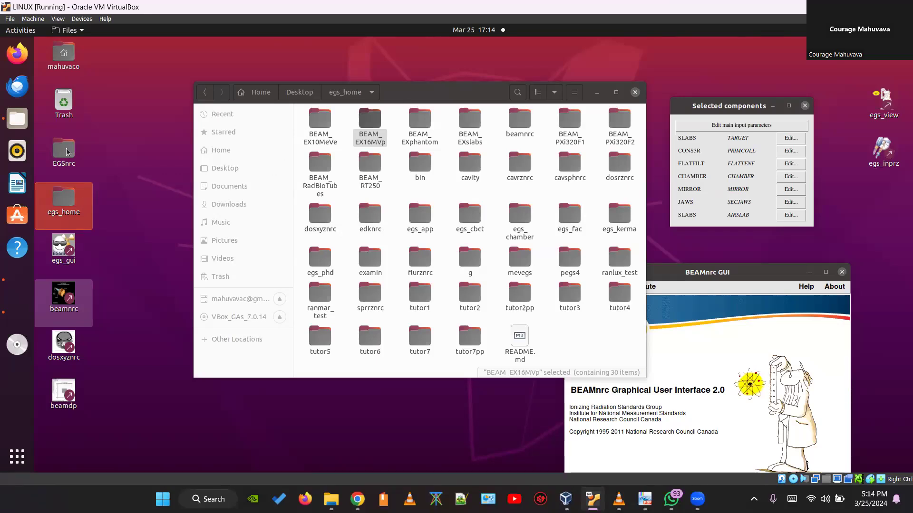
{"action": "left_click", "coordinate": [108, 120]}
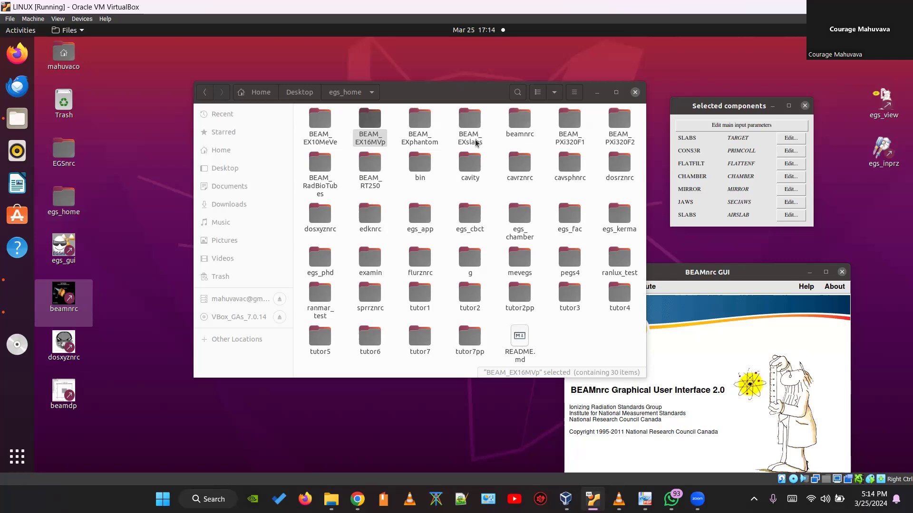
Examine the BEAM_ accelerator folders in egs_home one by one, from BEAM_EX10MeVe through BEAM_RT250
{"action": "left_click", "coordinate": [319, 120]}
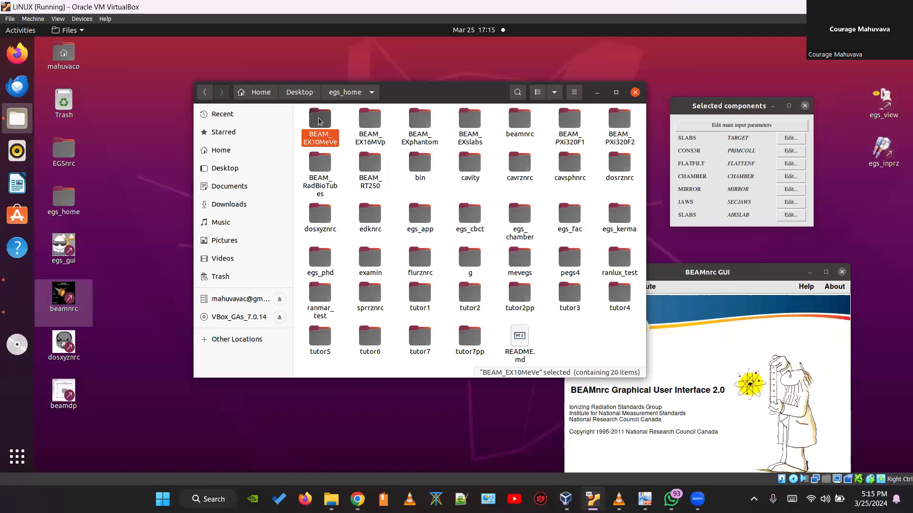
{"action": "left_click", "coordinate": [370, 127]}
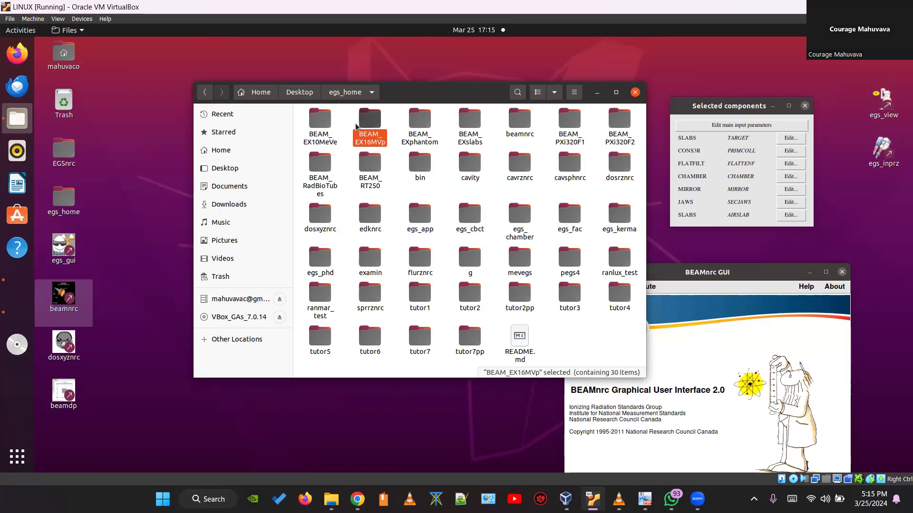
{"action": "left_click", "coordinate": [416, 130]}
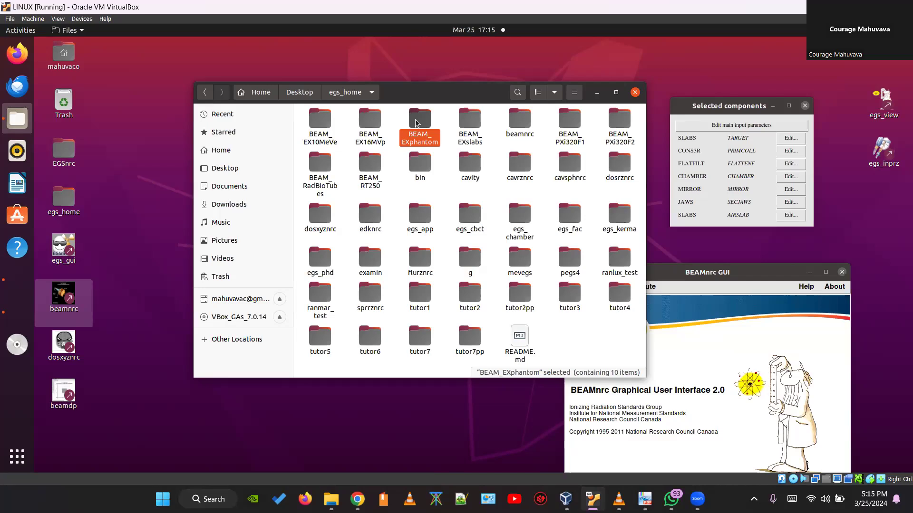
{"action": "left_click", "coordinate": [468, 128]}
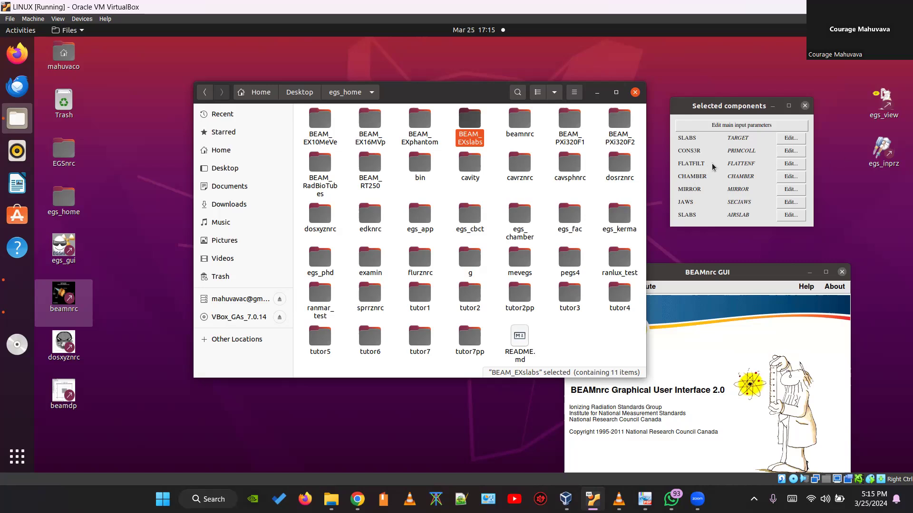
{"action": "left_click", "coordinate": [574, 144]}
{"action": "left_click", "coordinate": [618, 126]}
{"action": "left_click", "coordinate": [332, 180]}
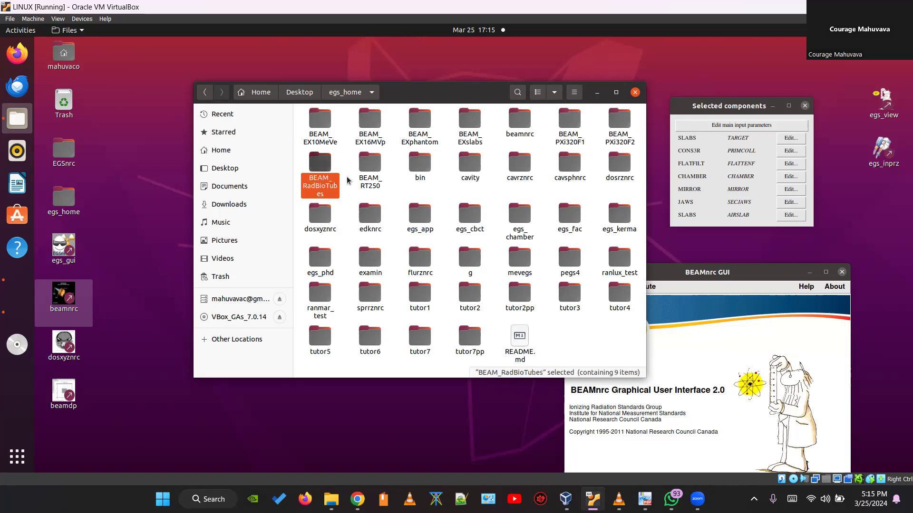
{"action": "left_click", "coordinate": [370, 167]}
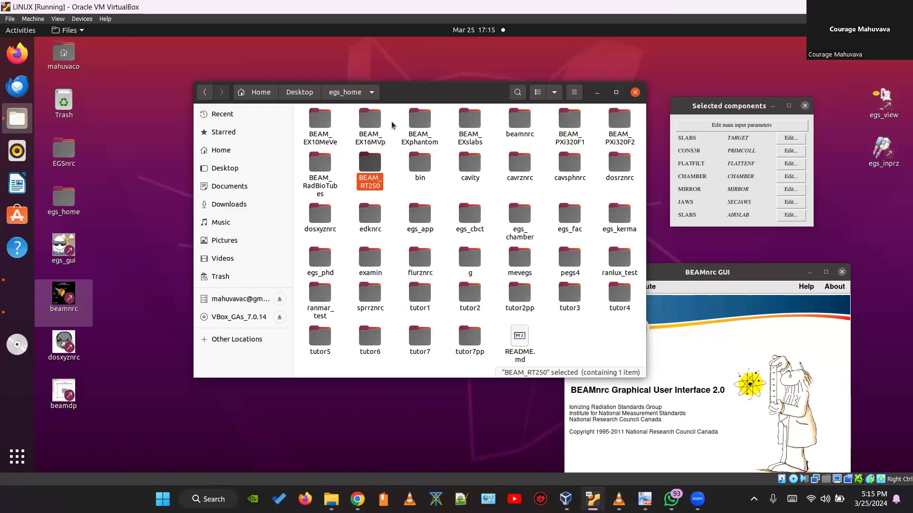
Open the BEAM_EXphantom folder to inspect its files, including EXphantom.egsdat, and return to egs_home
{"action": "left_click", "coordinate": [421, 135]}
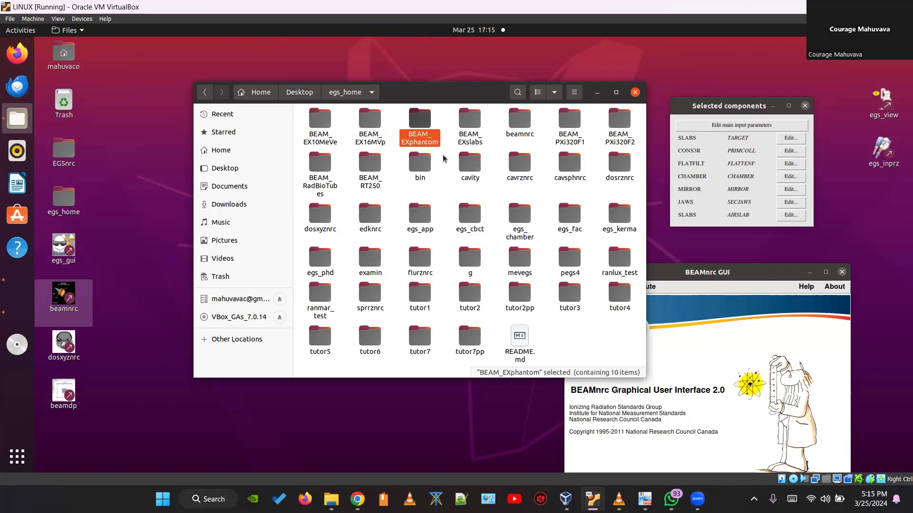
{"action": "double_click", "coordinate": [420, 143]}
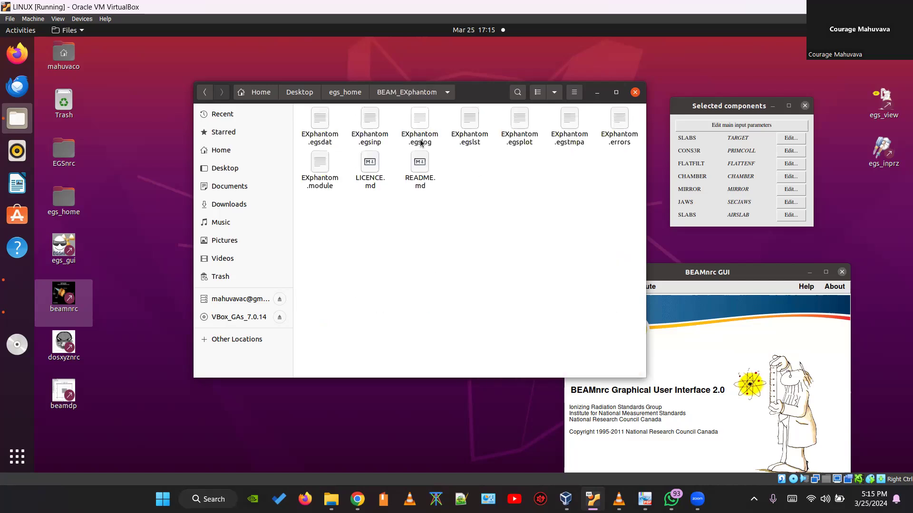
{"action": "left_click", "coordinate": [320, 138]}
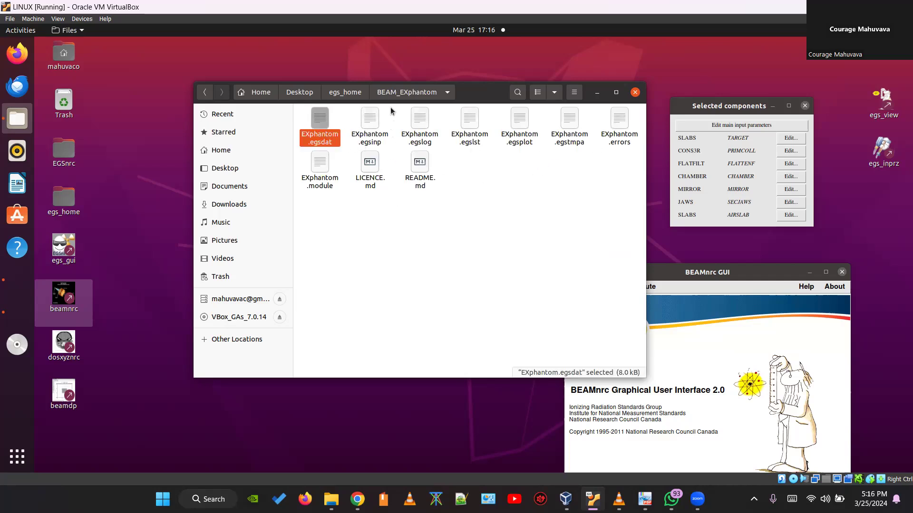
{"action": "left_click", "coordinate": [387, 93]}
{"action": "left_click", "coordinate": [359, 94]}
{"action": "left_click", "coordinate": [359, 94]}
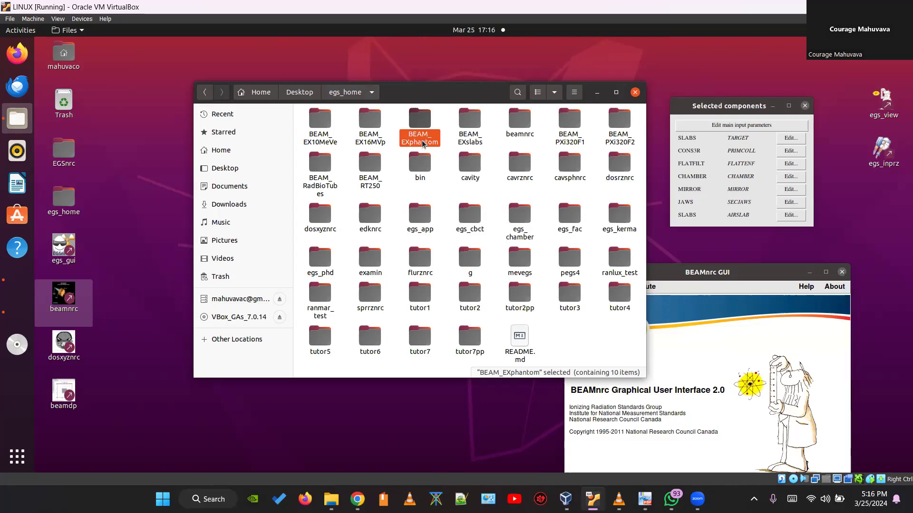
Place the BEAMnrc GUI and the egs_home window side by side and select the BEAM_EXslabs folder
{"action": "left_click", "coordinate": [701, 331]}
{"action": "left_click_drag", "start_coordinate": [734, 275], "coordinate": [741, 164]}
{"action": "left_click_drag", "start_coordinate": [465, 95], "coordinate": [376, 84]}
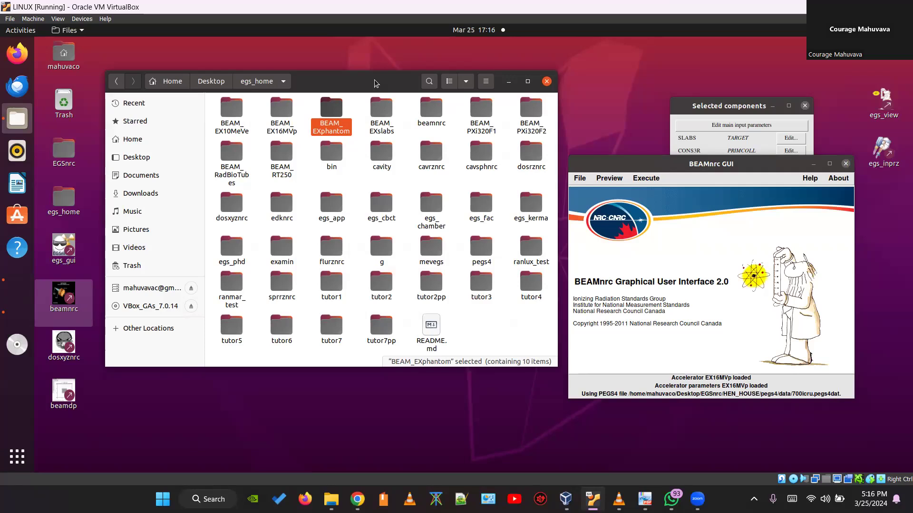
{"action": "left_click", "coordinate": [377, 127]}
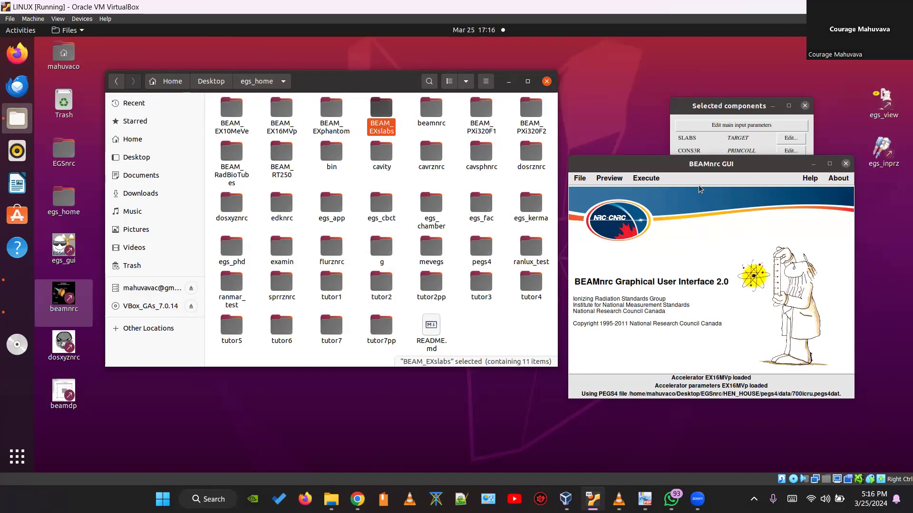
Close the BEAMnrc GUI, relaunch it from the desktop, and place it beside the egs_home window
{"action": "left_click", "coordinate": [846, 164]}
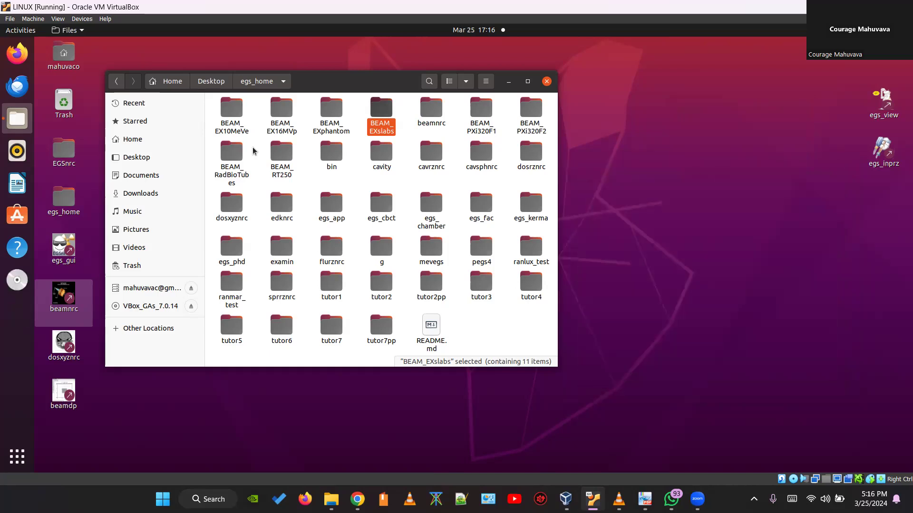
{"action": "double_click", "coordinate": [62, 287]}
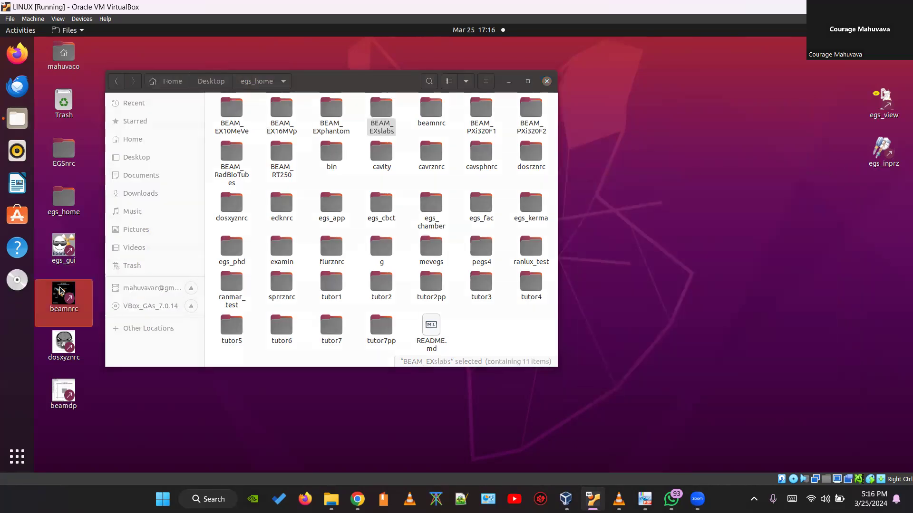
{"action": "left_click_drag", "start_coordinate": [392, 116], "coordinate": [681, 137]}
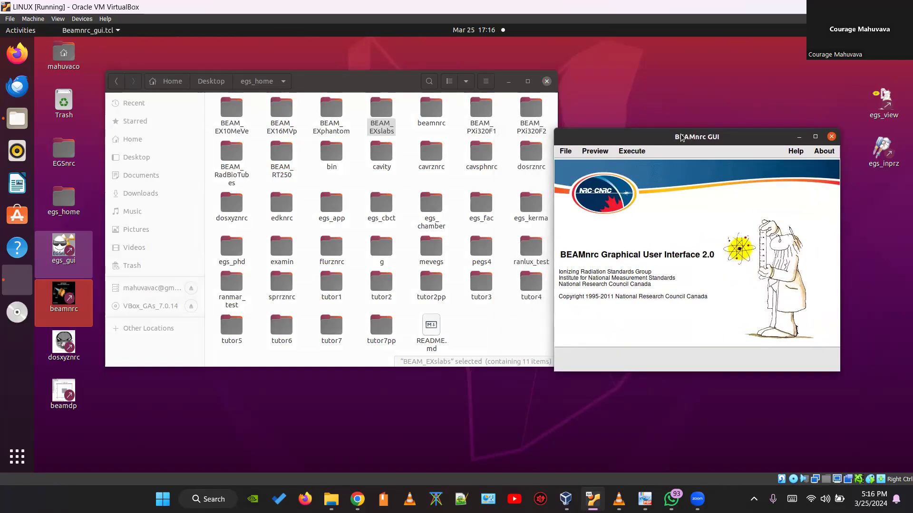
{"action": "left_click_drag", "start_coordinate": [681, 137], "coordinate": [728, 150]}
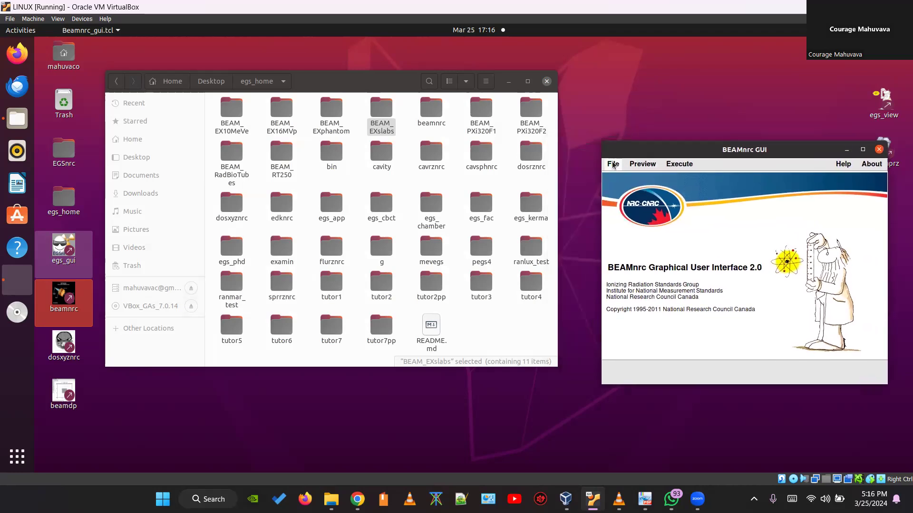
{"action": "left_click", "coordinate": [609, 127]}
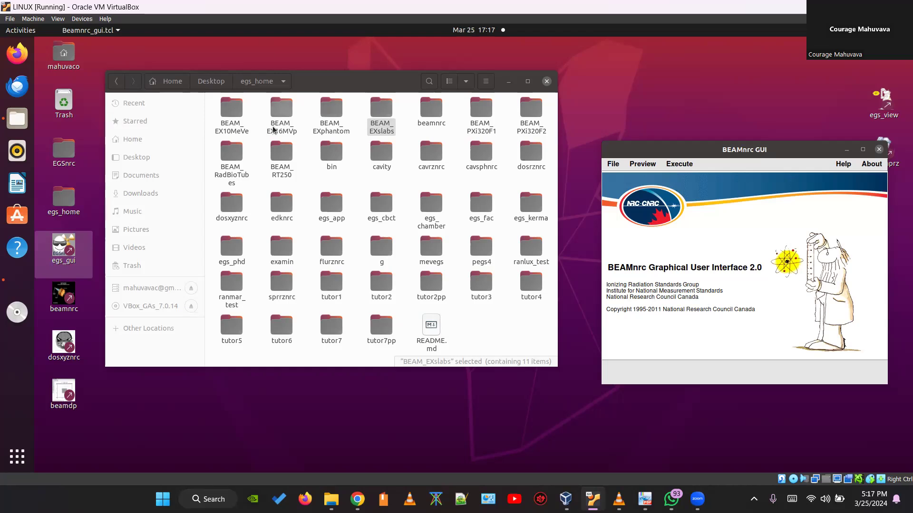
Locate the input file EX16MVp.egsinp in the BEAM_EX16MVp folder and return to egs_home
{"action": "left_click", "coordinate": [283, 131]}
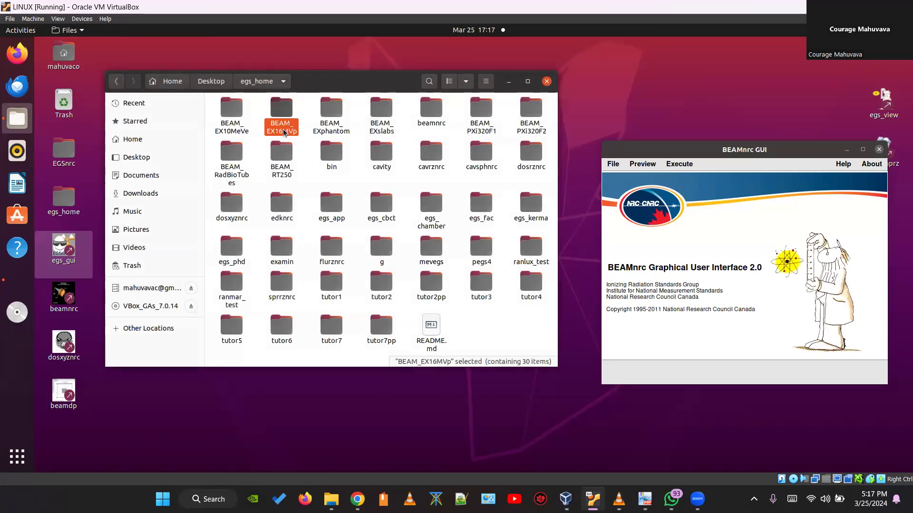
{"action": "double_click", "coordinate": [283, 132]}
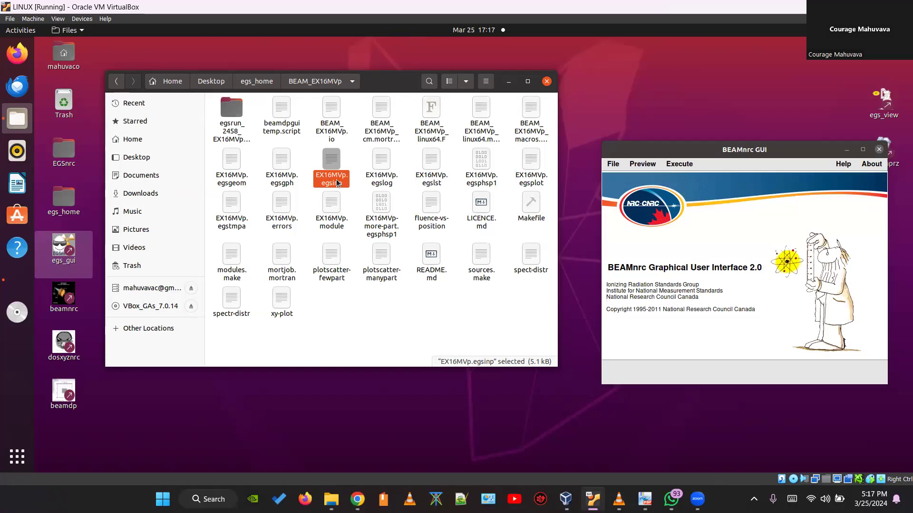
{"action": "left_click", "coordinate": [264, 87]}
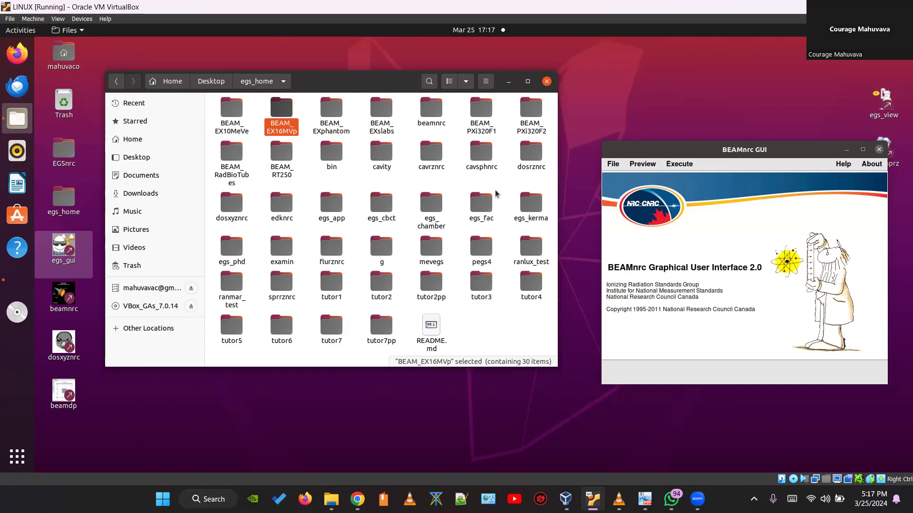
Open the EX16MVp.module file from the beamnrc/spec_modules folder in the text editor
{"action": "left_click", "coordinate": [435, 112]}
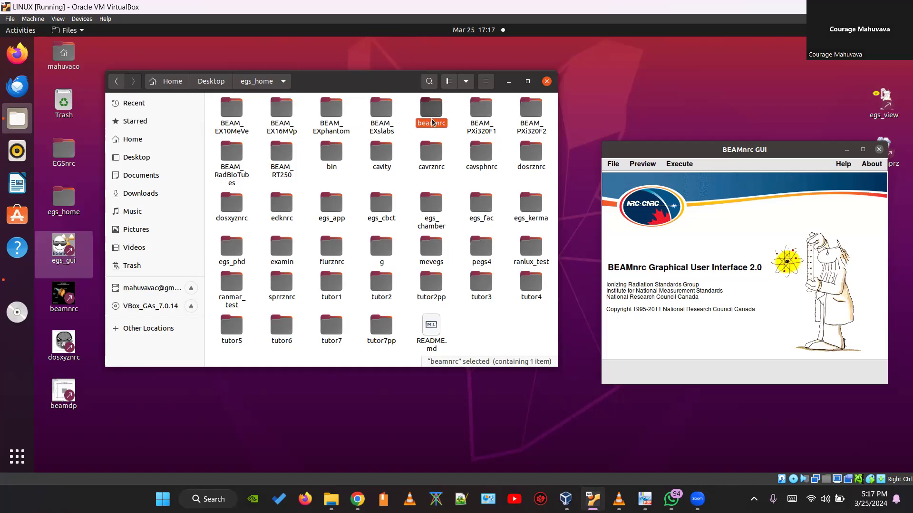
{"action": "double_click", "coordinate": [433, 123]}
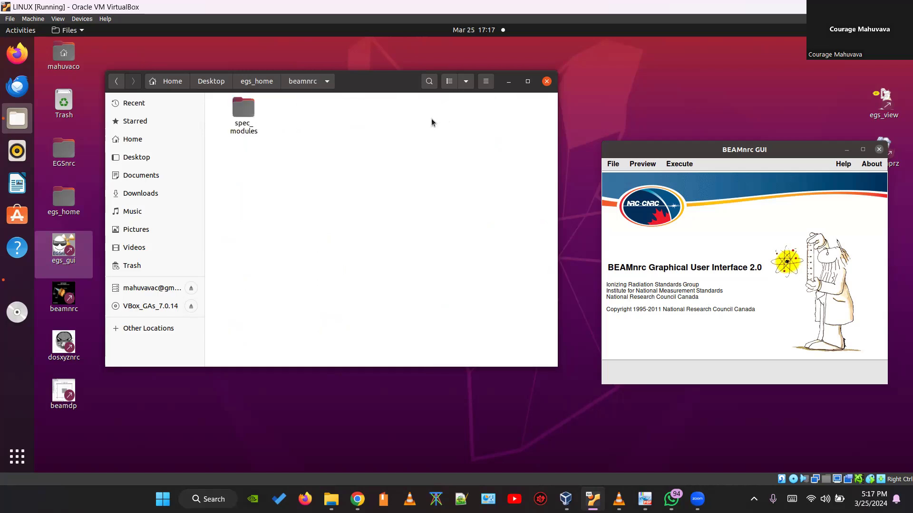
{"action": "double_click", "coordinate": [244, 126]}
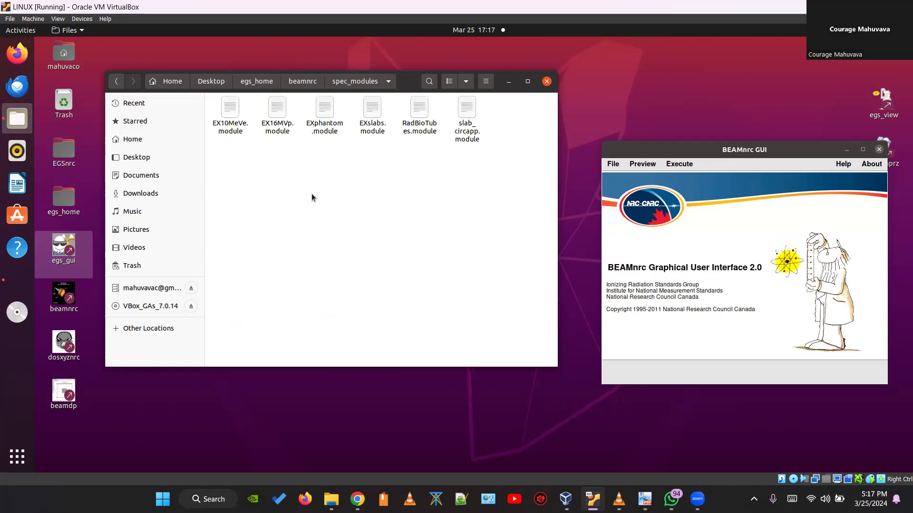
{"action": "left_click", "coordinate": [282, 125]}
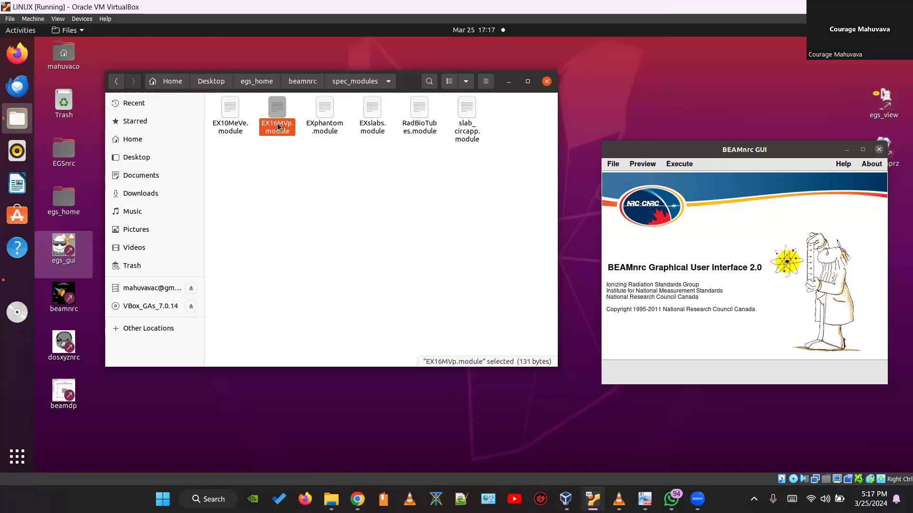
{"action": "double_click", "coordinate": [277, 126]}
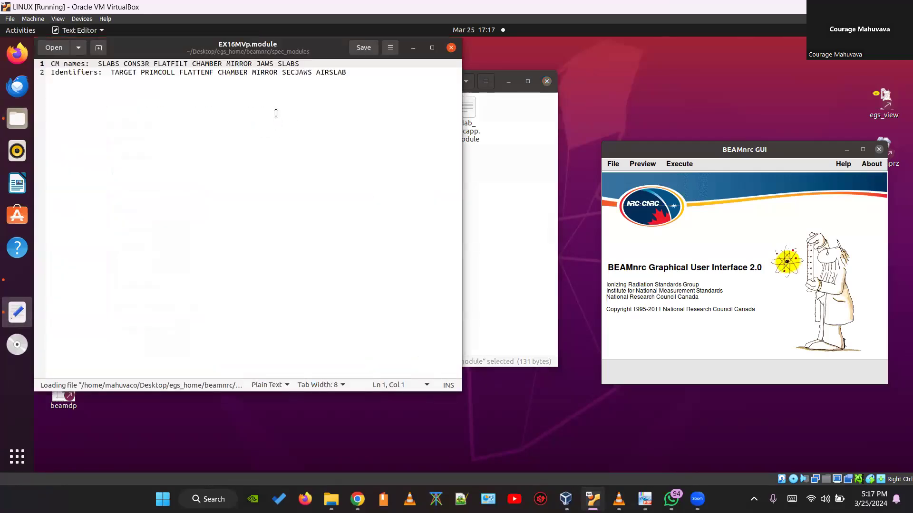
Examine the CM names and identifiers listed in EX16MVp.module, including TARGET and PRIMCOLL, and close the file
{"action": "left_click_drag", "start_coordinate": [333, 48], "coordinate": [530, 135]}
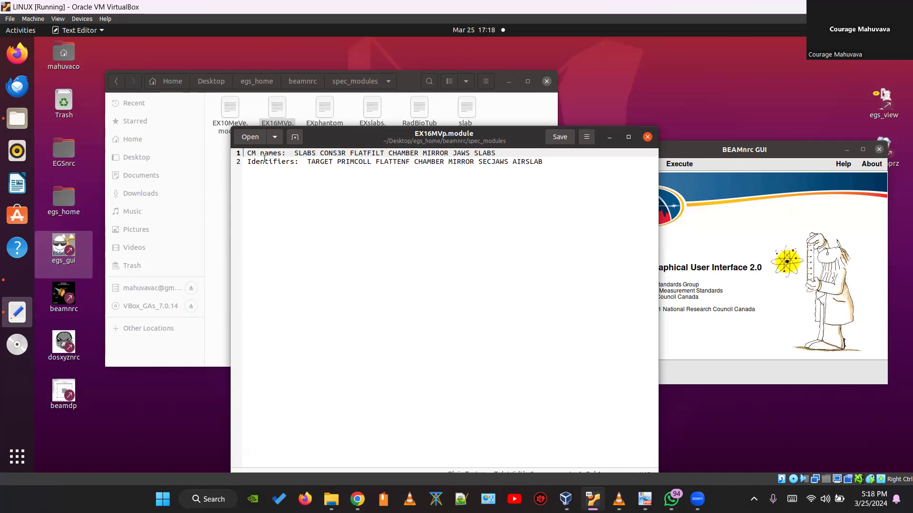
{"action": "left_click", "coordinate": [265, 159]}
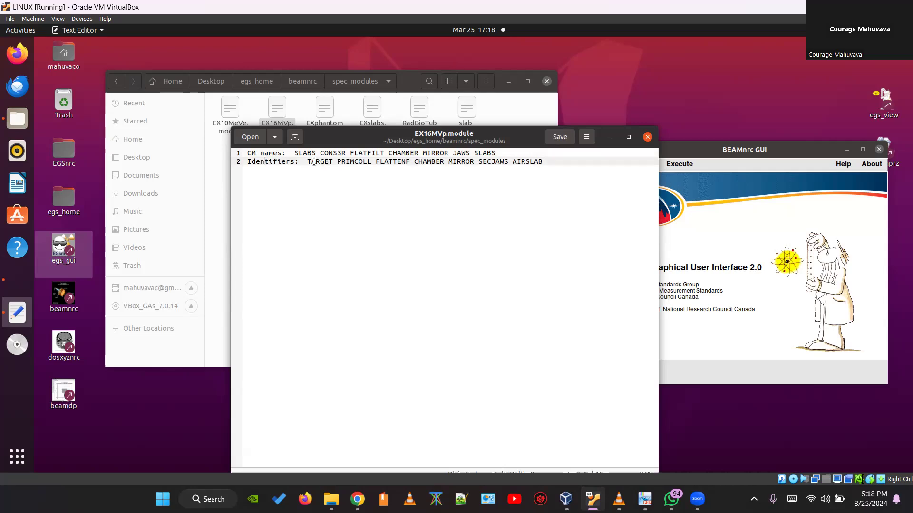
{"action": "left_click", "coordinate": [359, 161]}
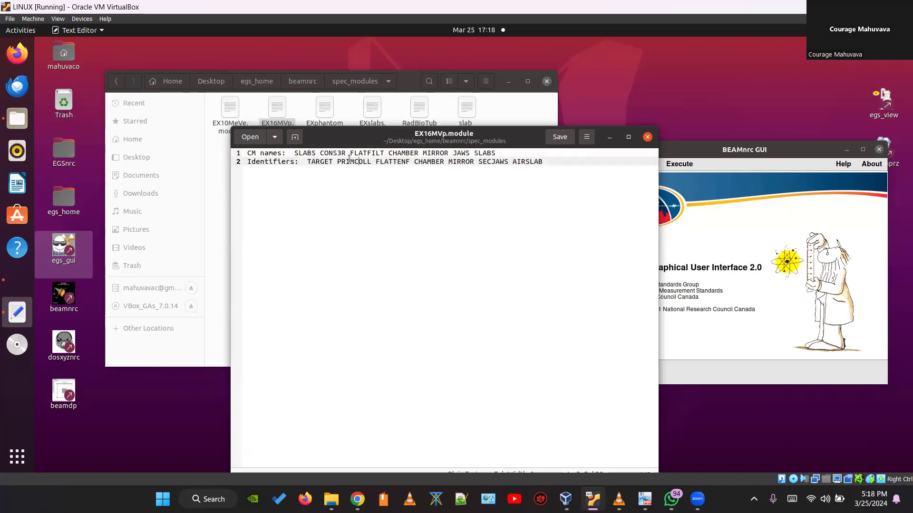
{"action": "double_click", "coordinate": [322, 161]}
{"action": "left_click", "coordinate": [349, 162]}
{"action": "left_click", "coordinate": [648, 138]}
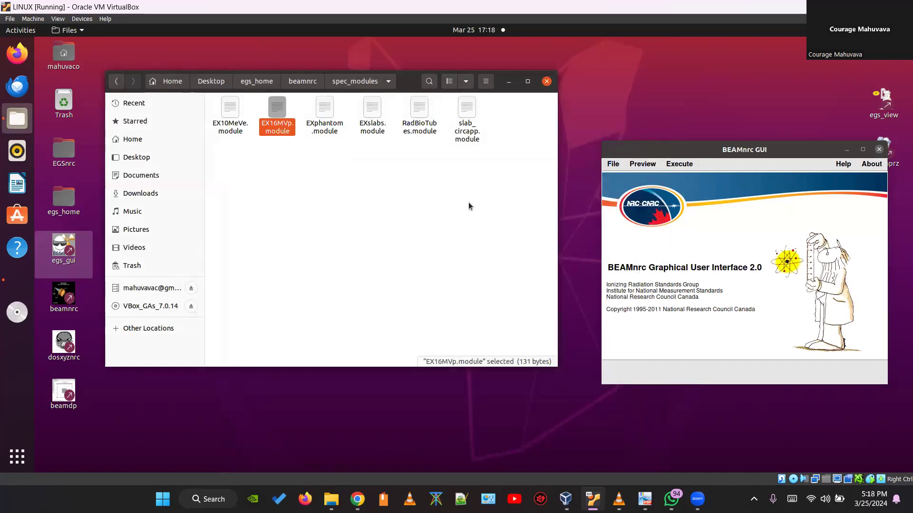
View the component modules listed in EX10MeVe.module, close the file, and return to egs_home
{"action": "double_click", "coordinate": [239, 130]}
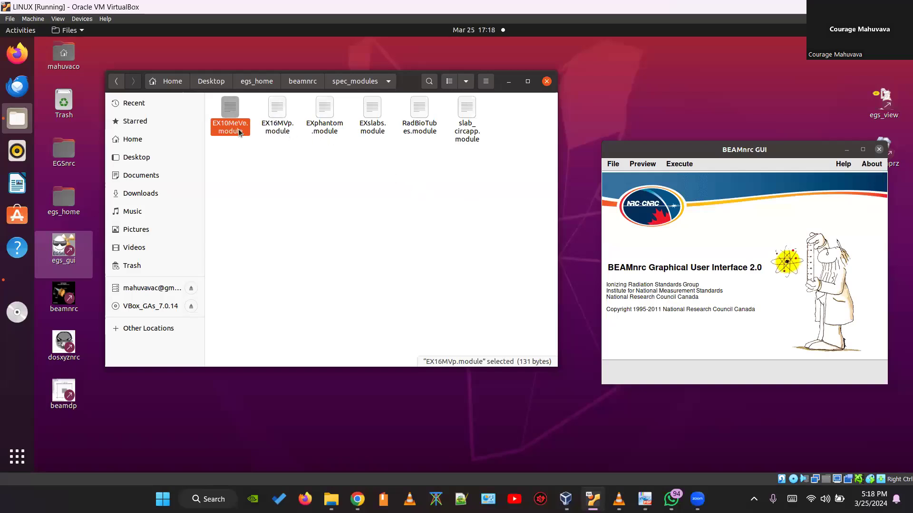
{"action": "key", "text": "ctrl+End"}
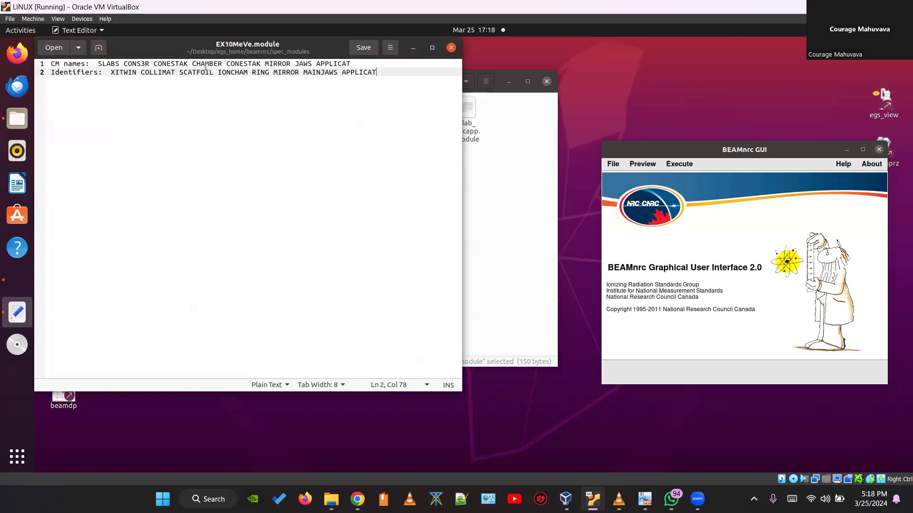
{"action": "left_click", "coordinate": [451, 48]}
{"action": "left_click", "coordinate": [403, 200]}
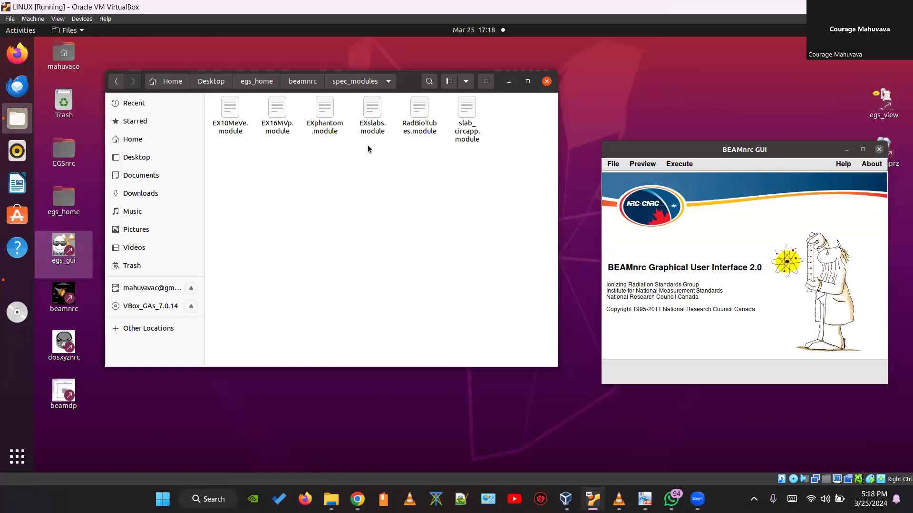
{"action": "left_click", "coordinate": [274, 83]}
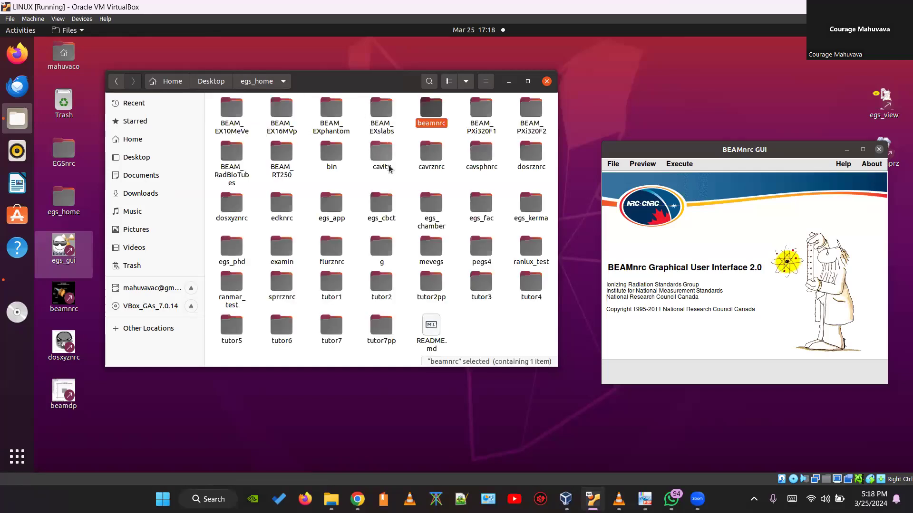
Open the HEN_HOUSE folder inside the EGSnrc desktop folder to view its subfolders, and close both file windows
{"action": "left_click", "coordinate": [387, 207]}
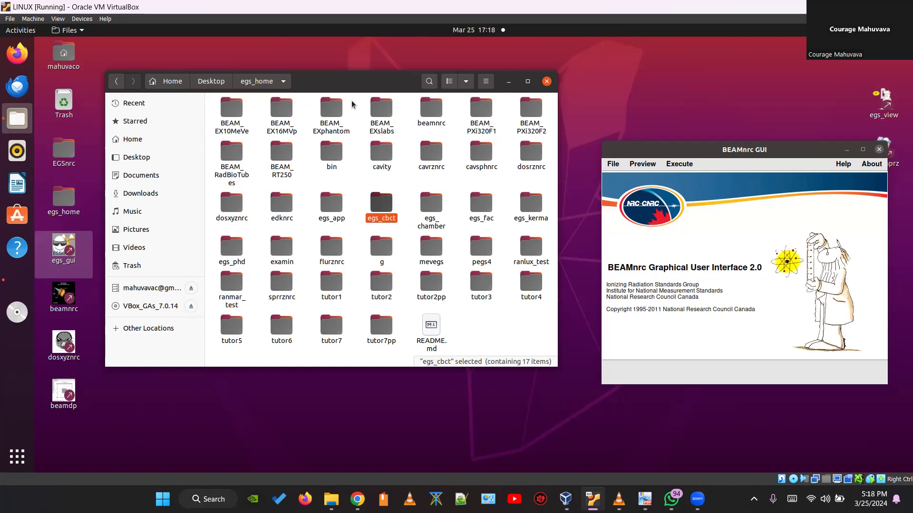
{"action": "left_click_drag", "start_coordinate": [365, 89], "coordinate": [426, 91]}
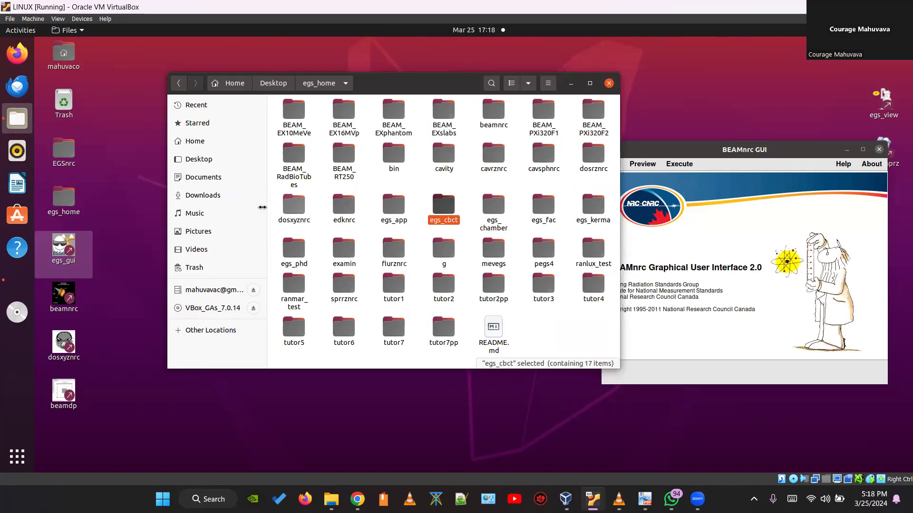
{"action": "left_click", "coordinate": [67, 159]}
{"action": "double_click", "coordinate": [67, 159]}
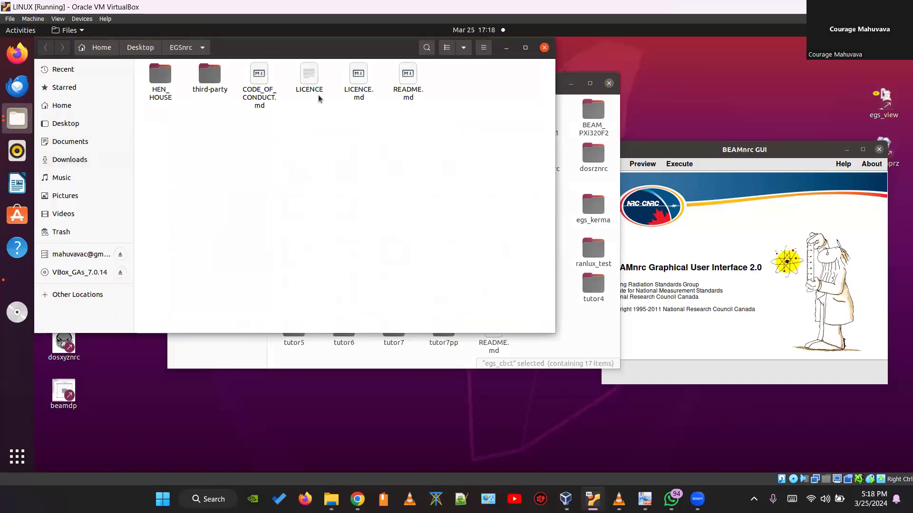
{"action": "left_click_drag", "start_coordinate": [416, 54], "coordinate": [555, 93]}
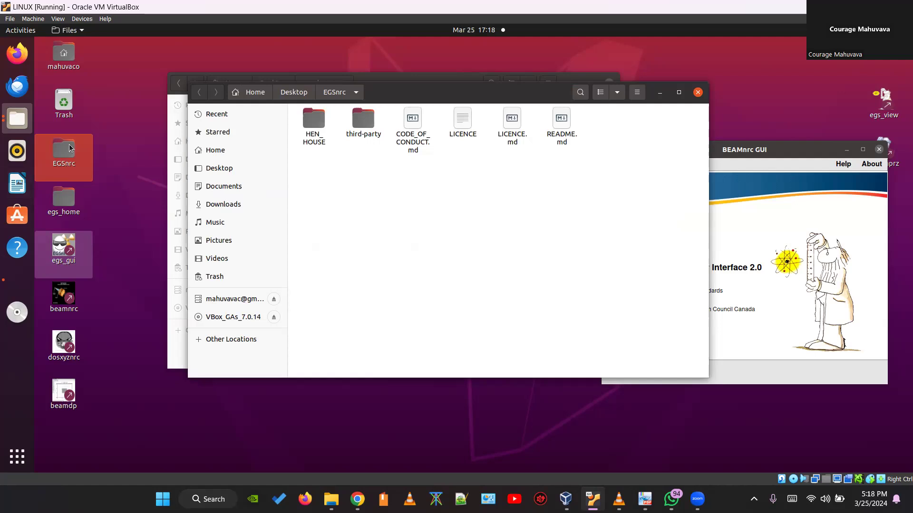
{"action": "left_click", "coordinate": [87, 207]}
{"action": "double_click", "coordinate": [320, 140]}
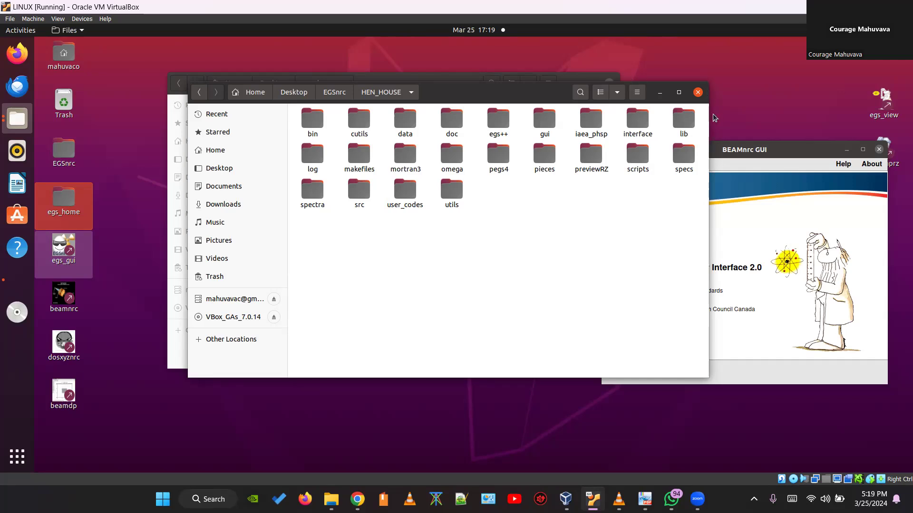
{"action": "left_click", "coordinate": [700, 94]}
{"action": "left_click", "coordinate": [609, 83]}
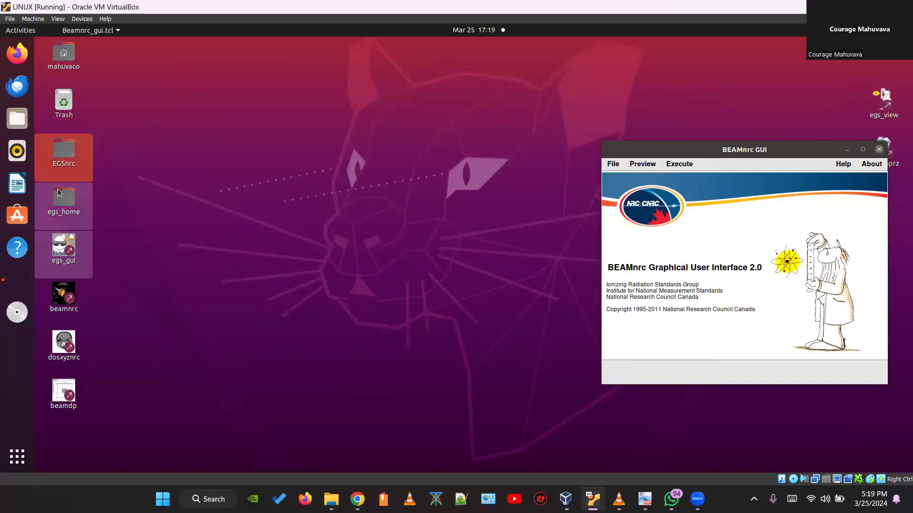
{"action": "left_click", "coordinate": [63, 166]}
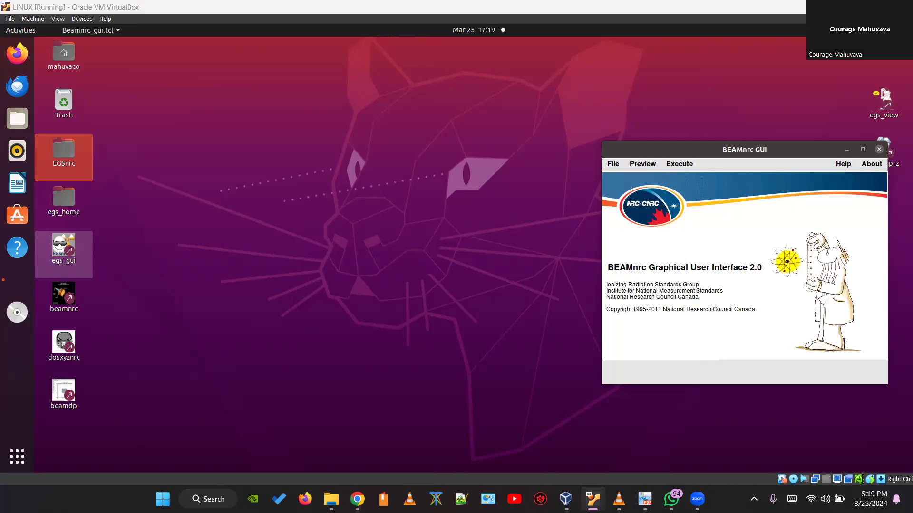
{"action": "left_click", "coordinate": [121, 225]}
{"action": "left_click", "coordinate": [63, 202]}
{"action": "left_click", "coordinate": [68, 165]}
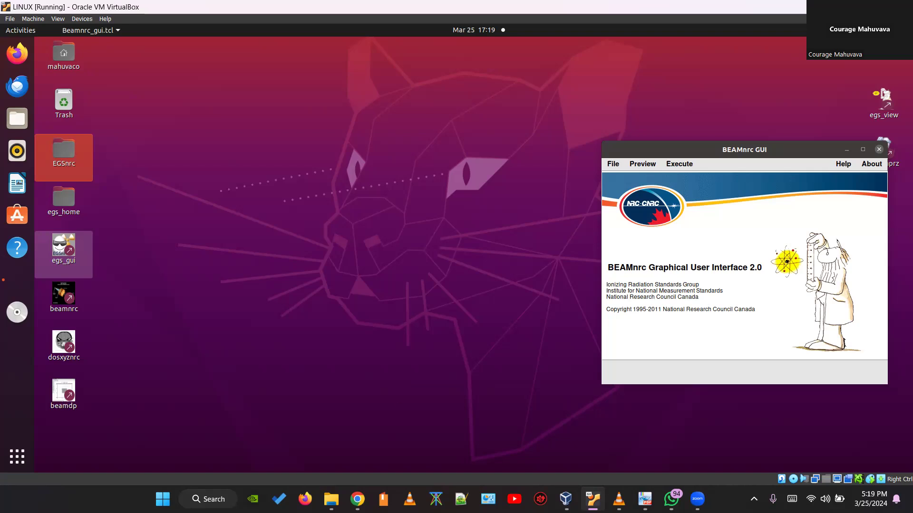
{"action": "left_click", "coordinate": [312, 183]}
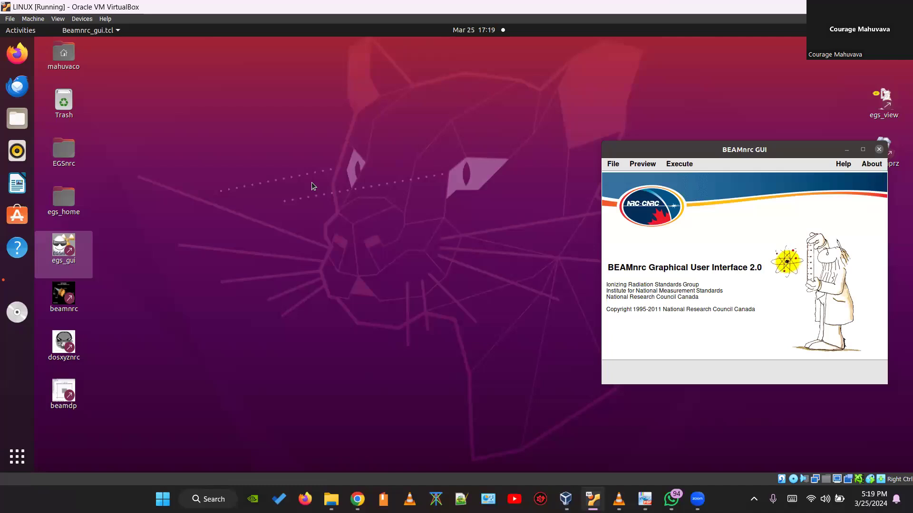
Reopen egs_home from the desktop, look over the example accelerator folders such as BEAM_EXslabs and BEAM_EXphantom, and close it
{"action": "double_click", "coordinate": [61, 205]}
{"action": "left_click", "coordinate": [160, 78]}
{"action": "left_click", "coordinate": [211, 79]}
{"action": "left_click", "coordinate": [319, 93]}
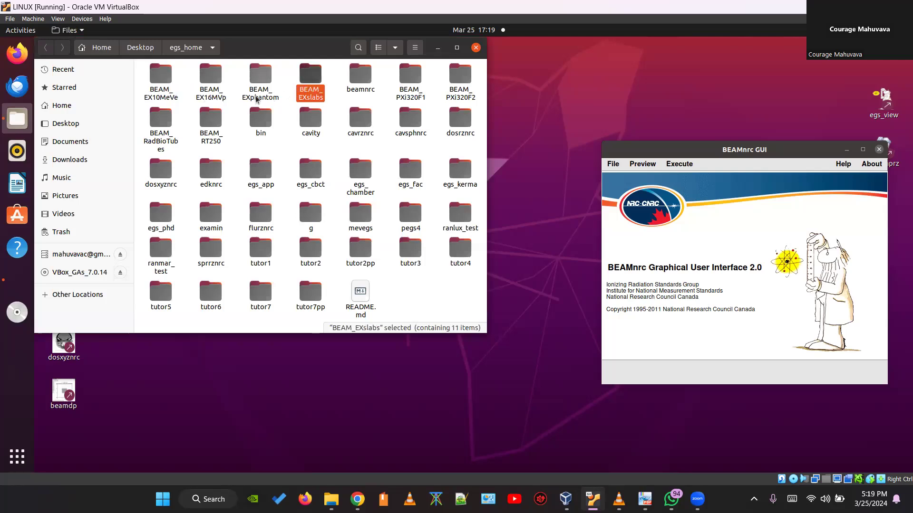
{"action": "left_click", "coordinate": [260, 95]}
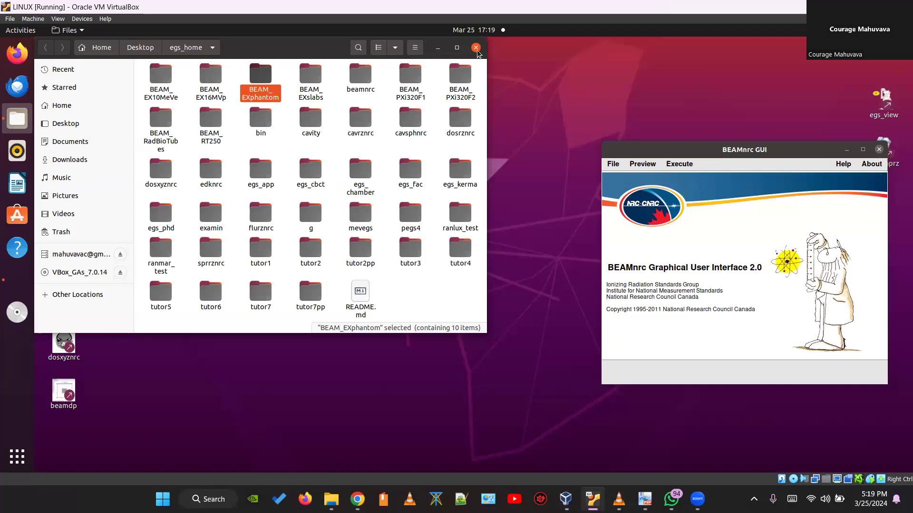
{"action": "left_click", "coordinate": [476, 47]}
Open EGSnrc/HEN_HOUSE/pegs4/data and locate the material data files 521icru.pegs4dat and 700icru.pegs4dat
{"action": "double_click", "coordinate": [75, 166]}
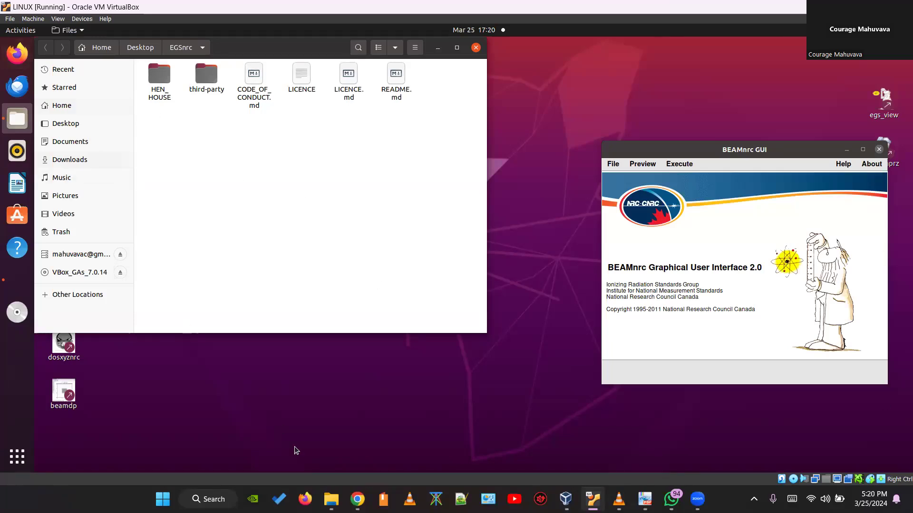
{"action": "double_click", "coordinate": [164, 98]}
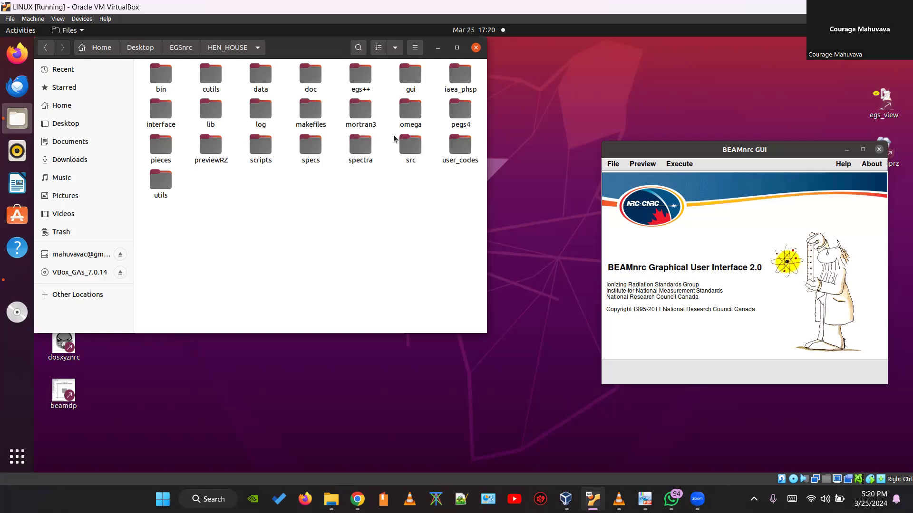
{"action": "double_click", "coordinate": [460, 118]}
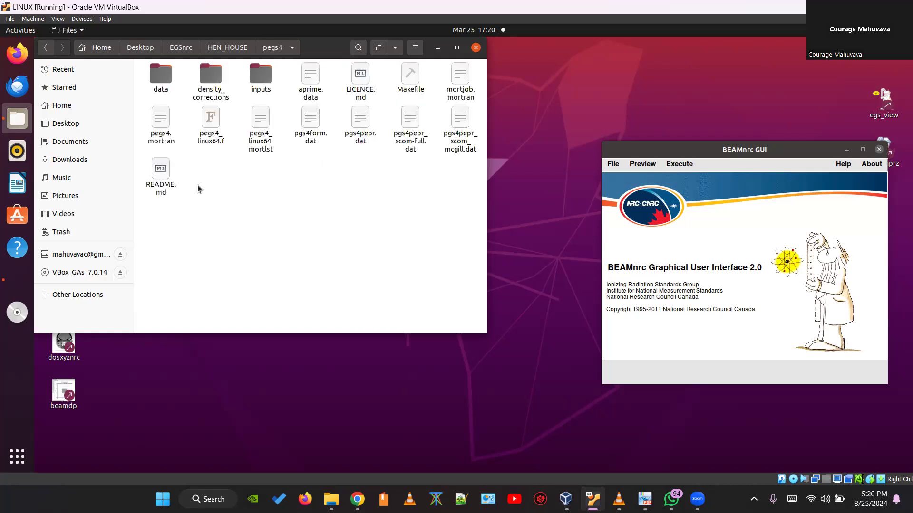
{"action": "double_click", "coordinate": [170, 79]}
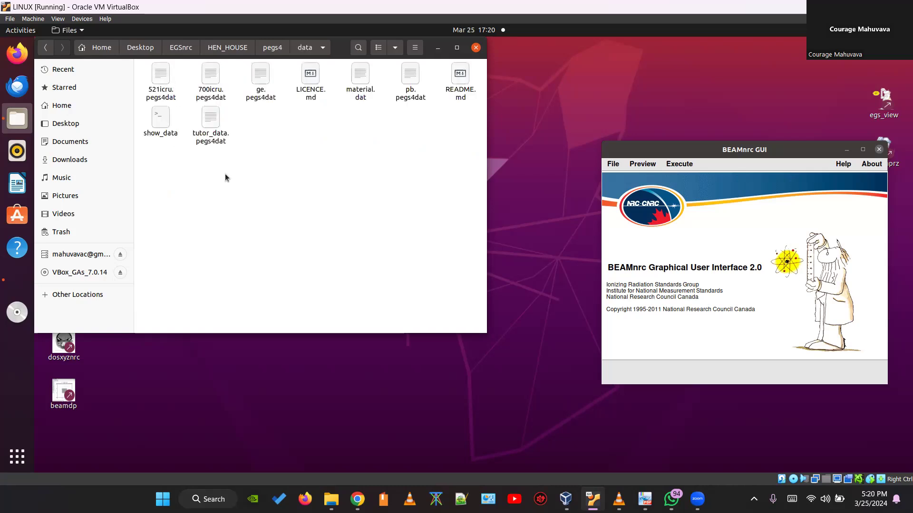
{"action": "left_click", "coordinate": [161, 78]}
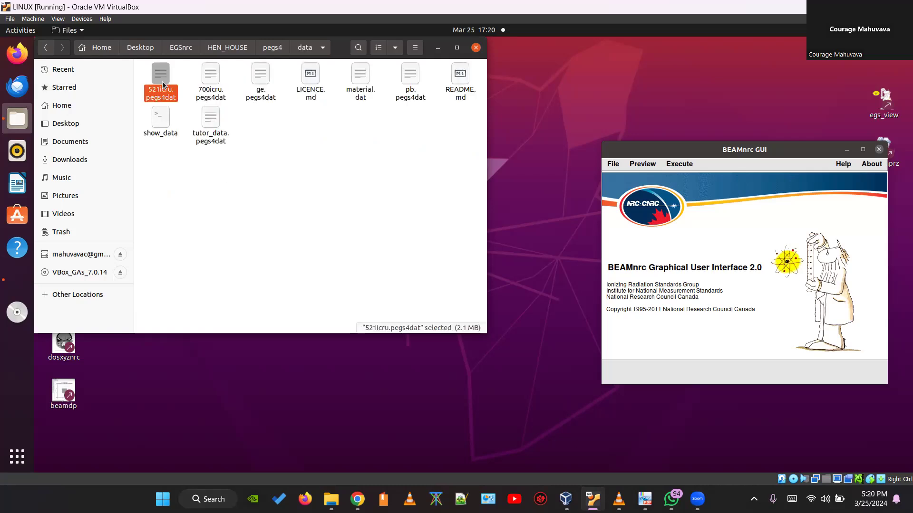
{"action": "left_click", "coordinate": [217, 96]}
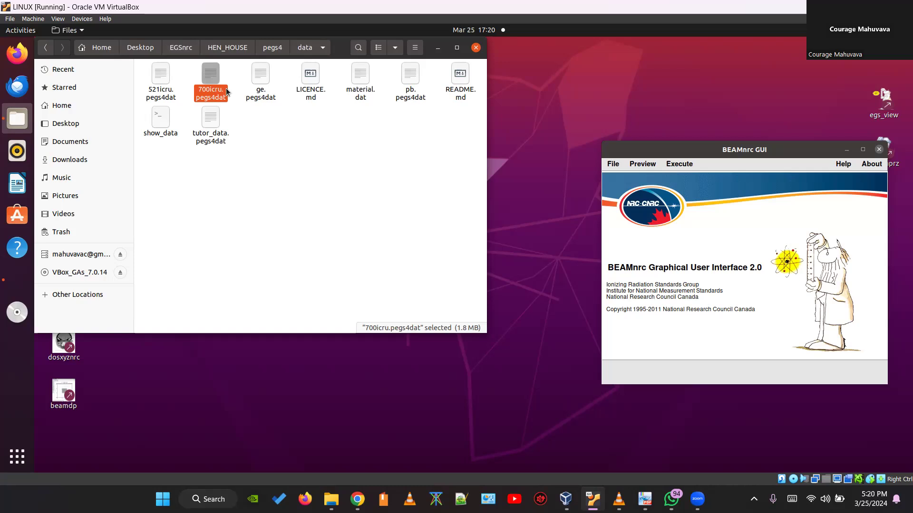
{"action": "left_click_drag", "start_coordinate": [346, 52], "coordinate": [457, 77]}
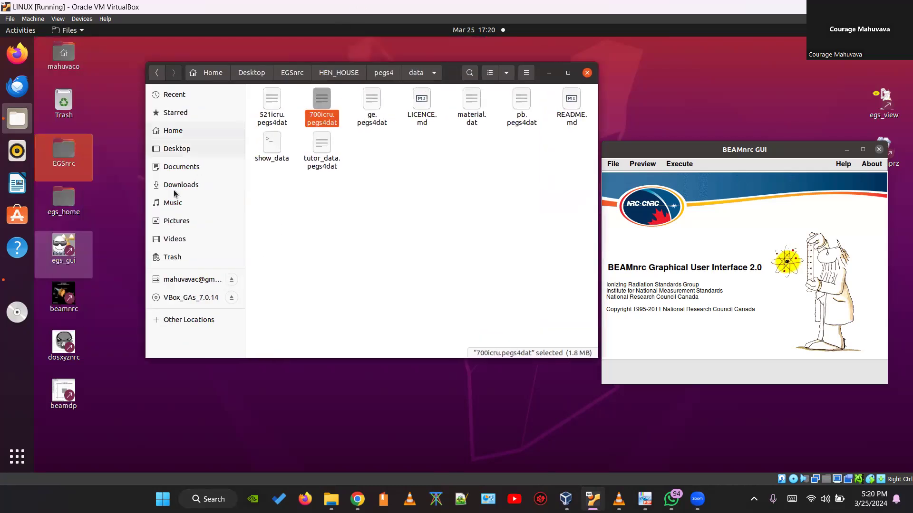
Launch egs_gui, view the PEGS Data settings, choose to append to an existing data file, and close the GUI
{"action": "double_click", "coordinate": [59, 252]}
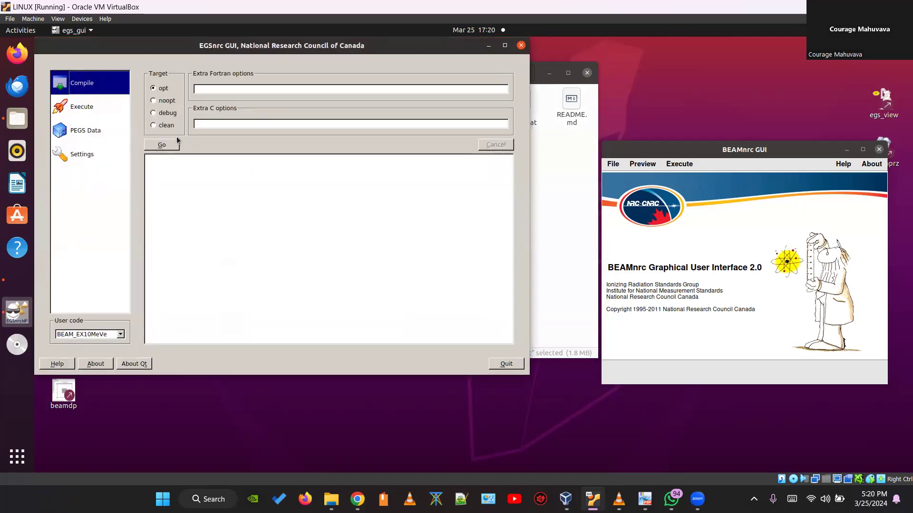
{"action": "left_click", "coordinate": [85, 137]}
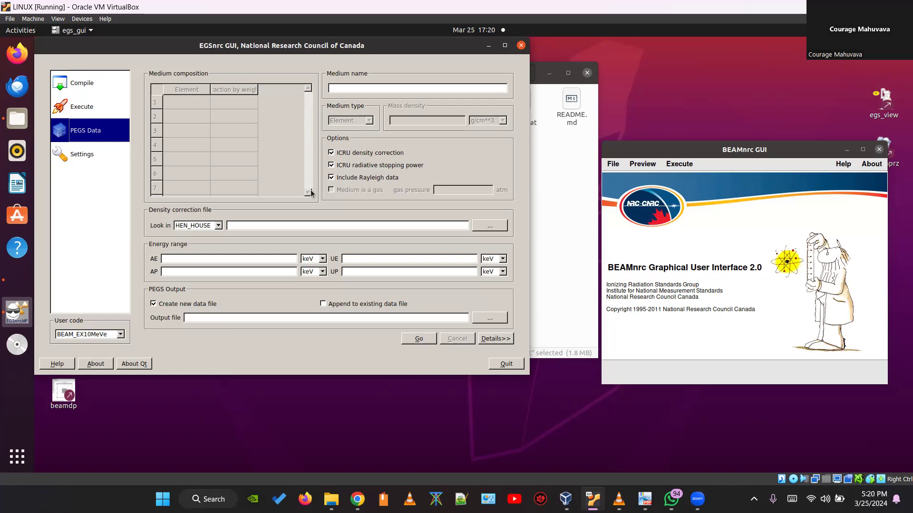
{"action": "left_click", "coordinate": [461, 151]}
{"action": "left_click", "coordinate": [323, 304]}
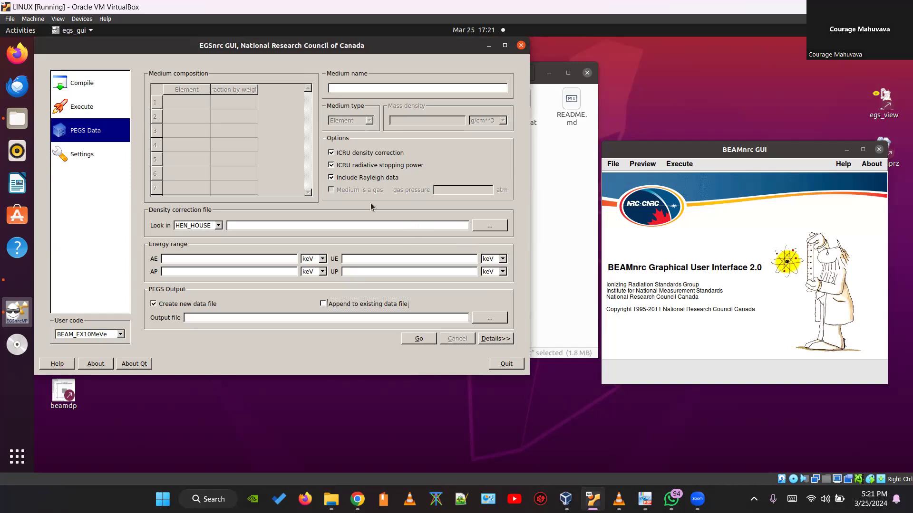
{"action": "left_click", "coordinate": [326, 305]}
{"action": "left_click", "coordinate": [521, 45]}
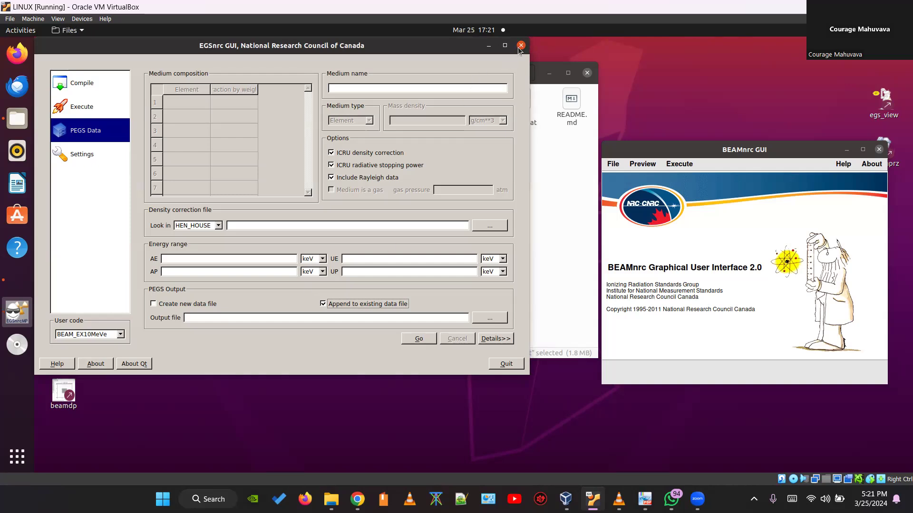
Compare the 521icru and 700icru PEGS4 data files in the HEN_HOUSE pegs4/data folder
{"action": "left_click", "coordinate": [270, 101]}
{"action": "left_click", "coordinate": [316, 107]}
{"action": "left_click", "coordinate": [261, 117]}
{"action": "left_click", "coordinate": [322, 110]}
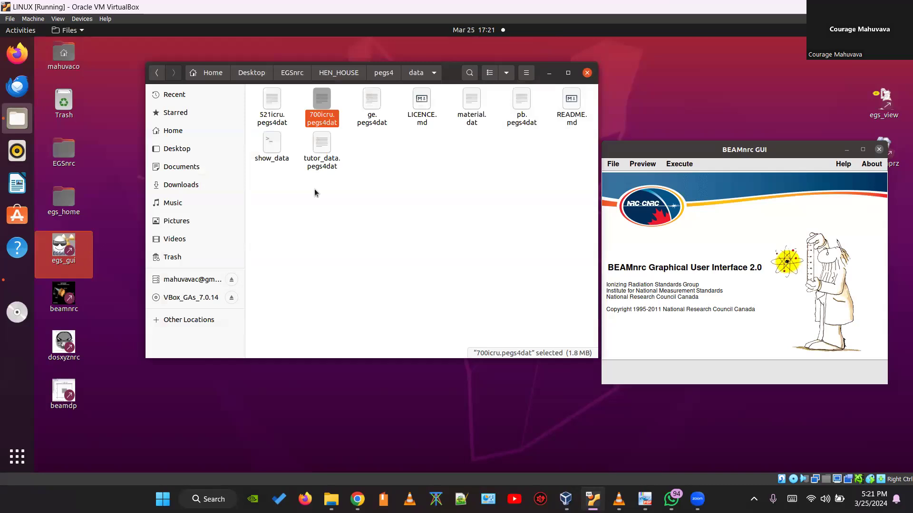
{"action": "left_click", "coordinate": [306, 231]}
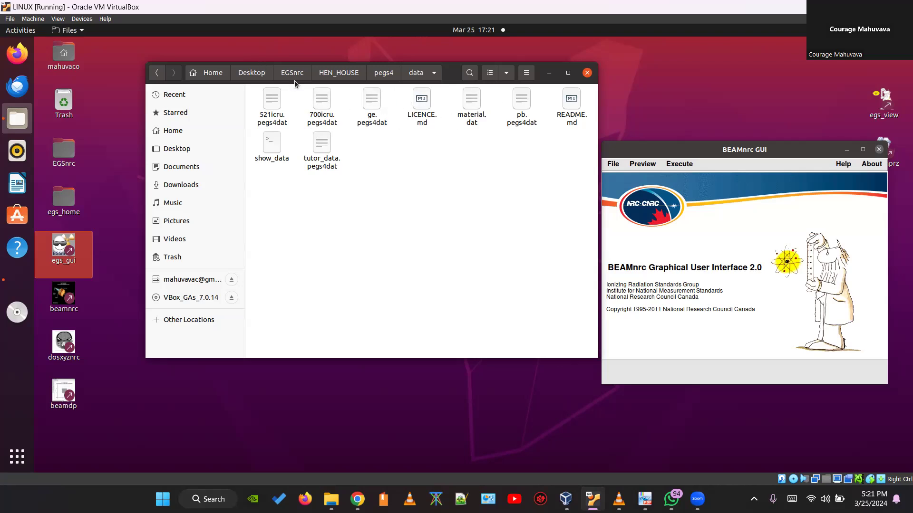
Open egs_home, search it for "pegs", and locate 521icru.pegs4dat inside the pegs4/data folder
{"action": "double_click", "coordinate": [64, 200]}
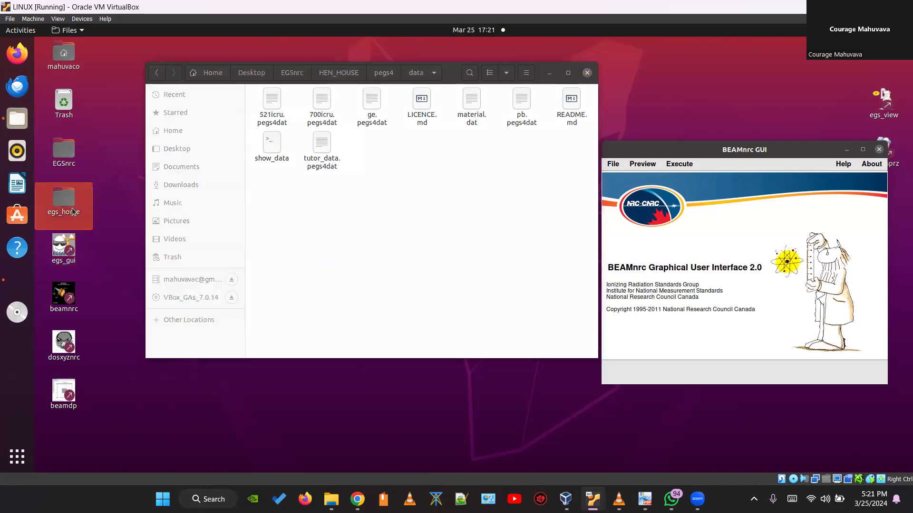
{"action": "left_click", "coordinate": [352, 170]}
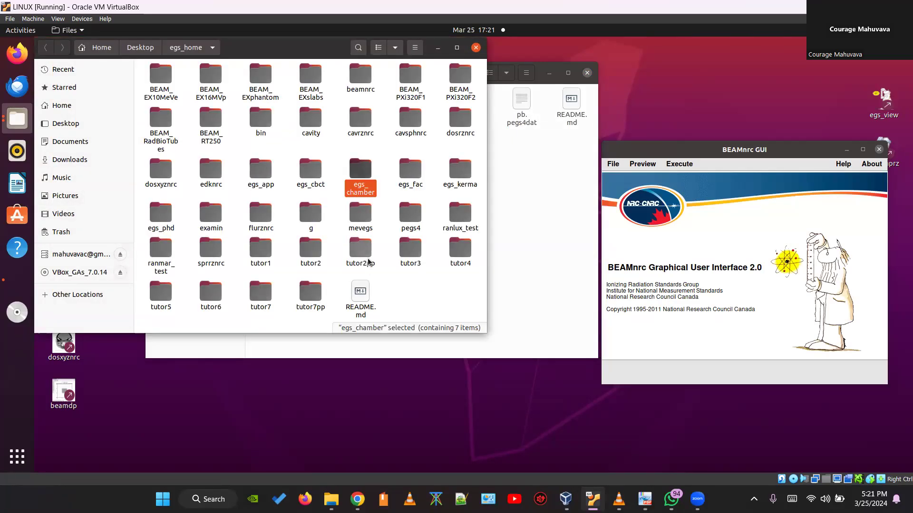
{"action": "left_click", "coordinate": [411, 289]}
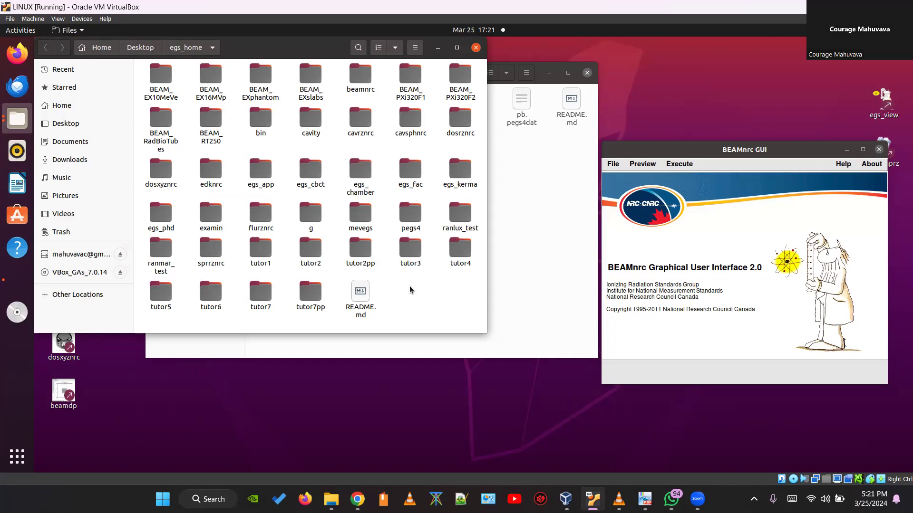
{"action": "key", "text": "ctrl+f"}
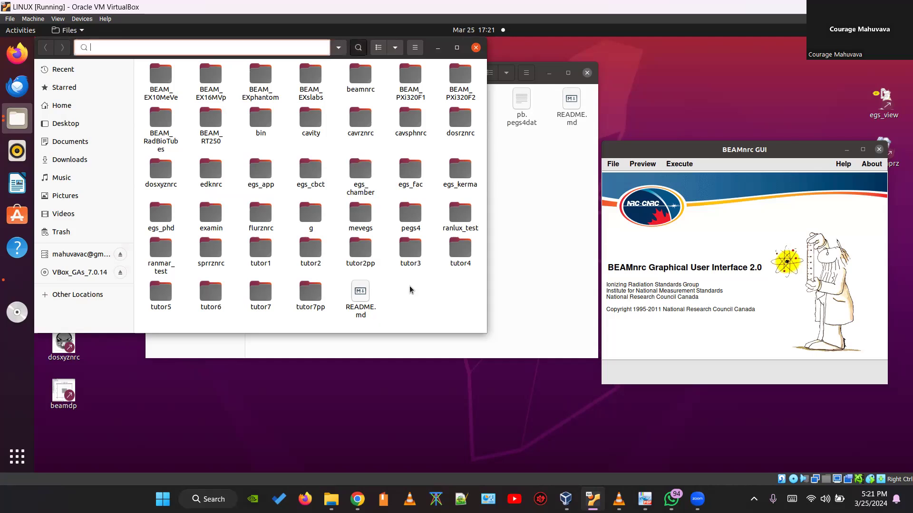
{"action": "type", "text": "pegs"}
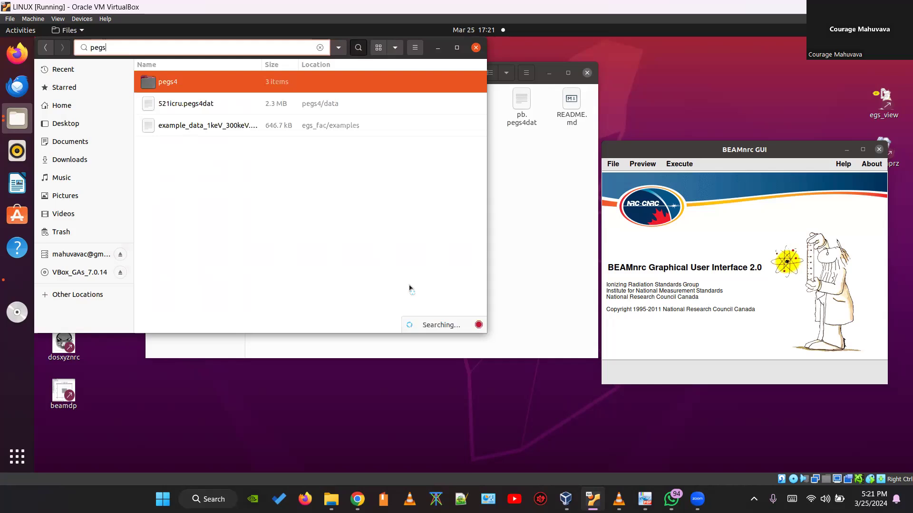
{"action": "left_click", "coordinate": [183, 87]}
{"action": "double_click", "coordinate": [182, 85]}
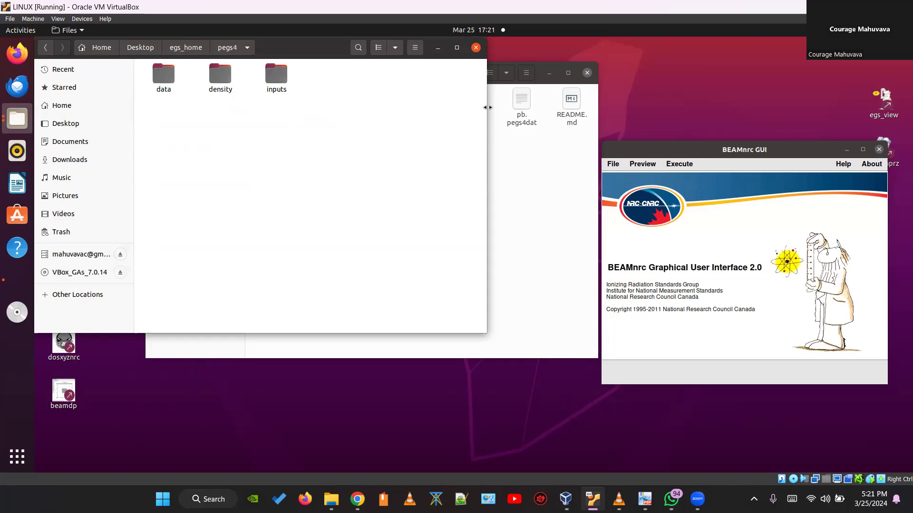
{"action": "left_click_drag", "start_coordinate": [487, 106], "coordinate": [664, 114]}
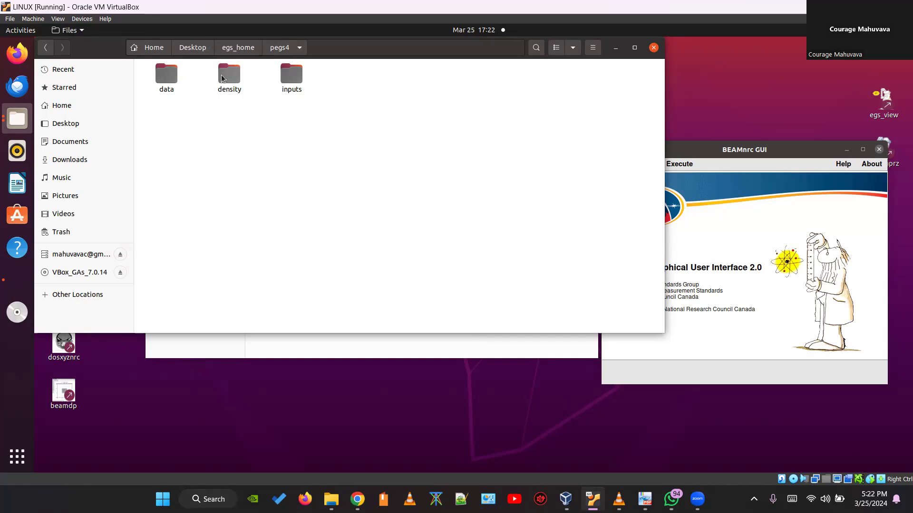
{"action": "double_click", "coordinate": [174, 78]}
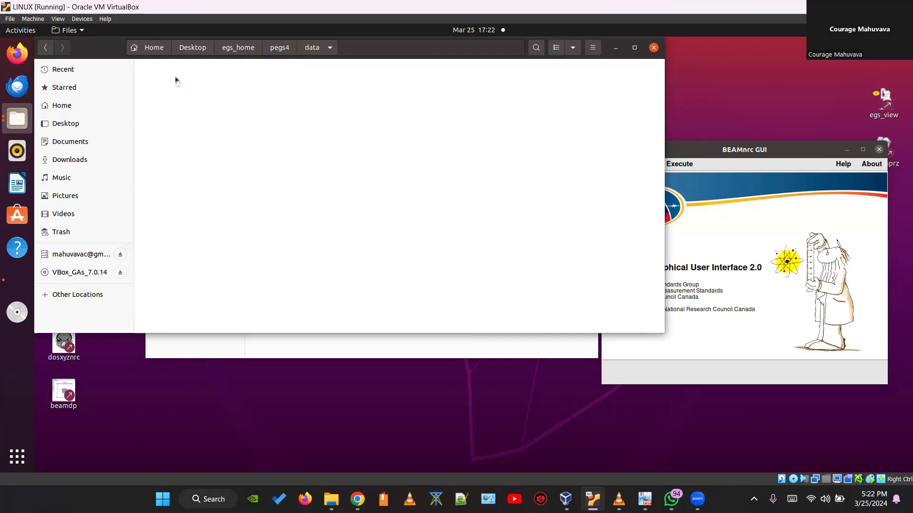
{"action": "left_click", "coordinate": [176, 81]}
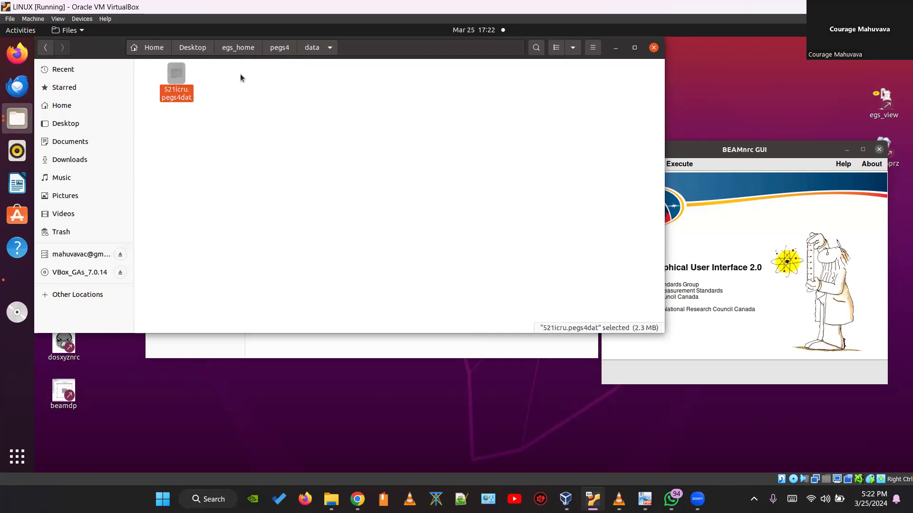
Load the previous accelerator EX16MVp.module from beamnrc/spec_modules in the BEAMnrc GUI
{"action": "left_click", "coordinate": [738, 175]}
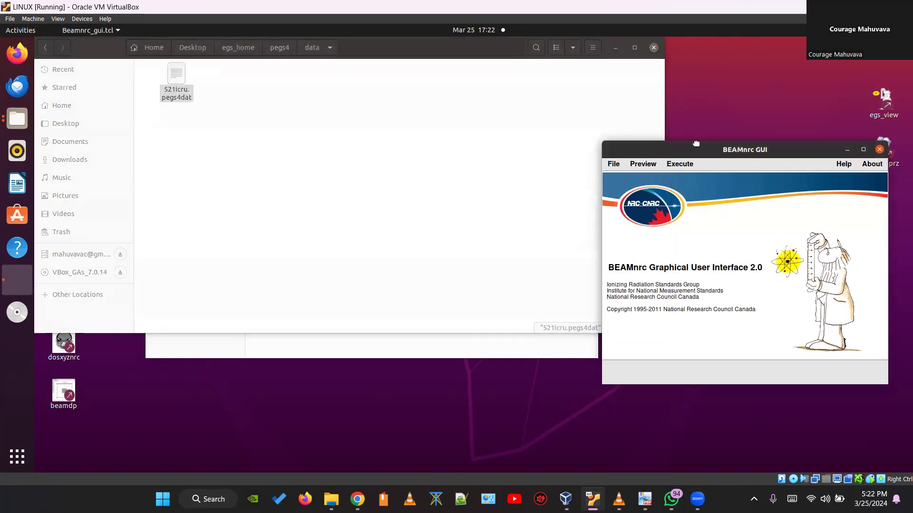
{"action": "left_click_drag", "start_coordinate": [681, 146], "coordinate": [646, 97]}
{"action": "left_click", "coordinate": [580, 116]}
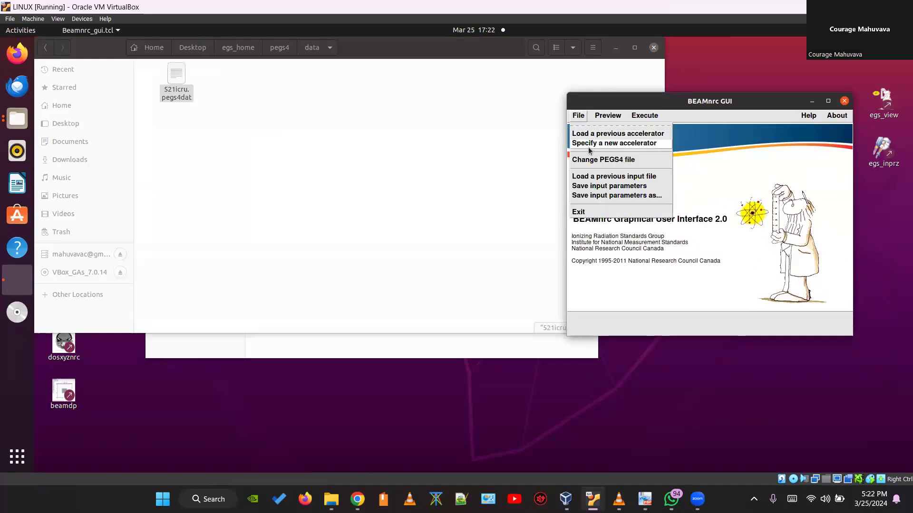
{"action": "left_click", "coordinate": [624, 134]}
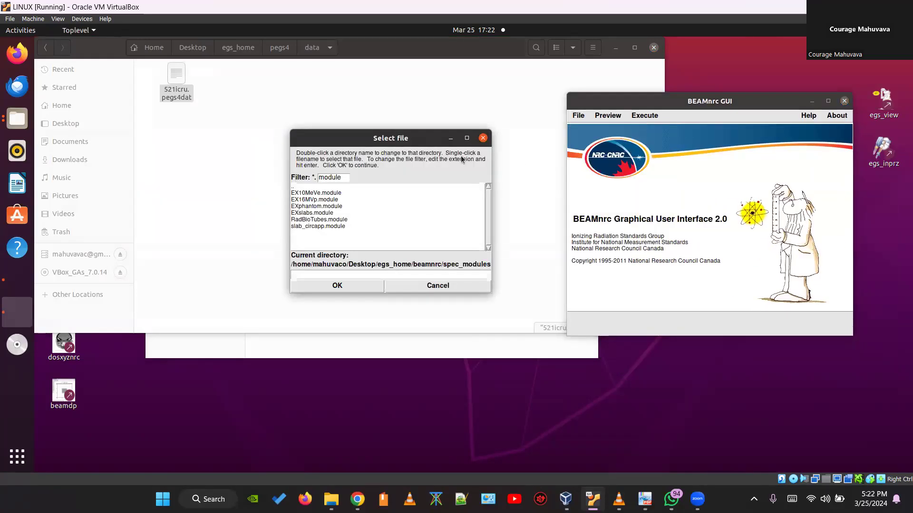
{"action": "left_click", "coordinate": [325, 200]}
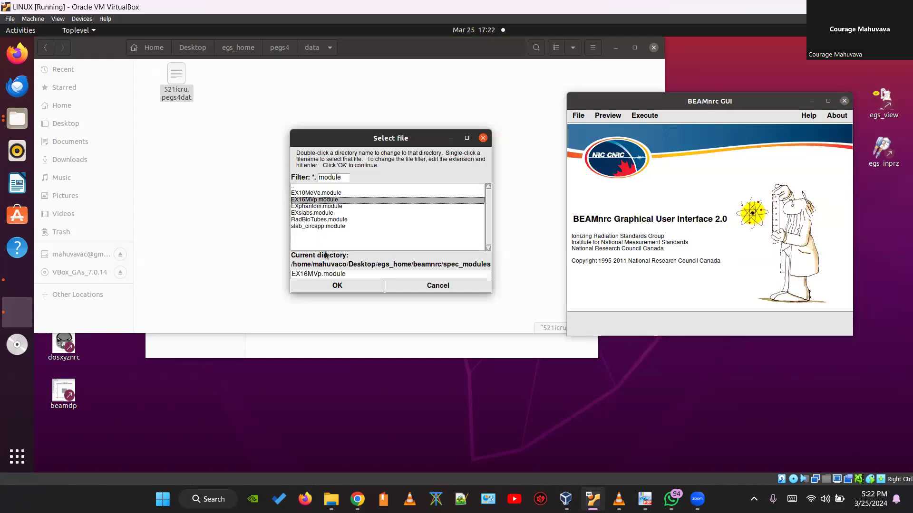
{"action": "left_click", "coordinate": [338, 287]}
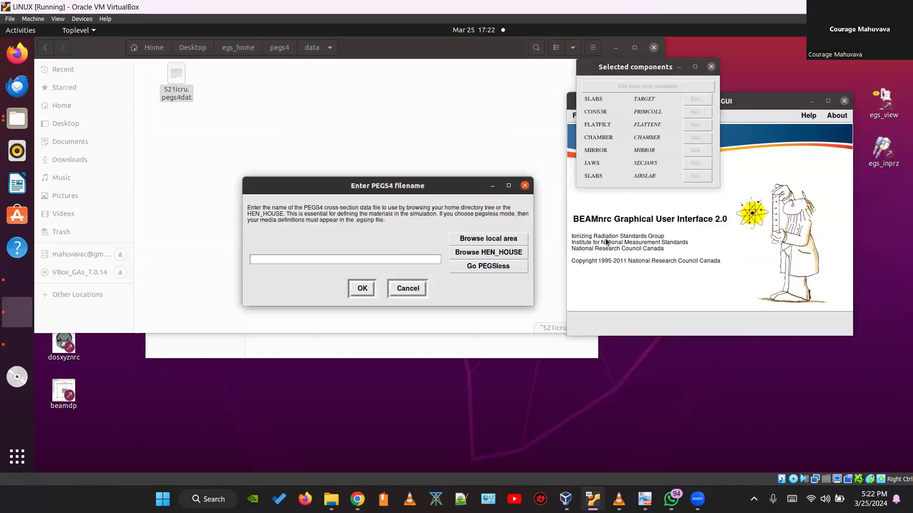
Browse the HEN_HOUSE and local PEGS4 data files for the accelerator, cancelling both file selections
{"action": "left_click_drag", "start_coordinate": [424, 183], "coordinate": [575, 250]}
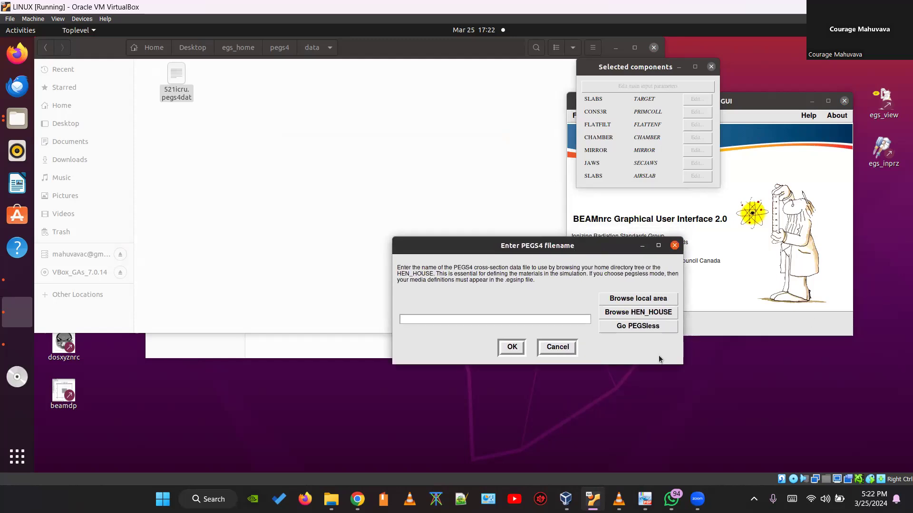
{"action": "left_click", "coordinate": [626, 313]}
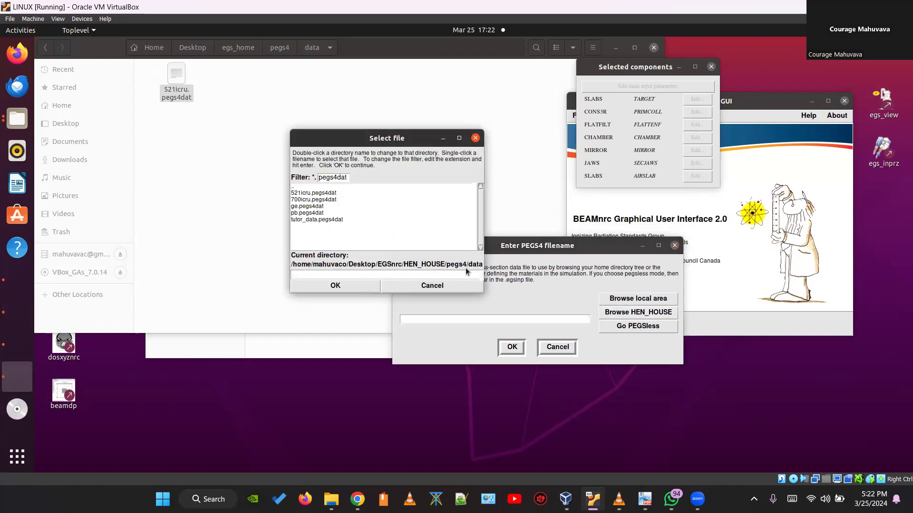
{"action": "left_click", "coordinate": [433, 286]}
{"action": "left_click", "coordinate": [638, 298]}
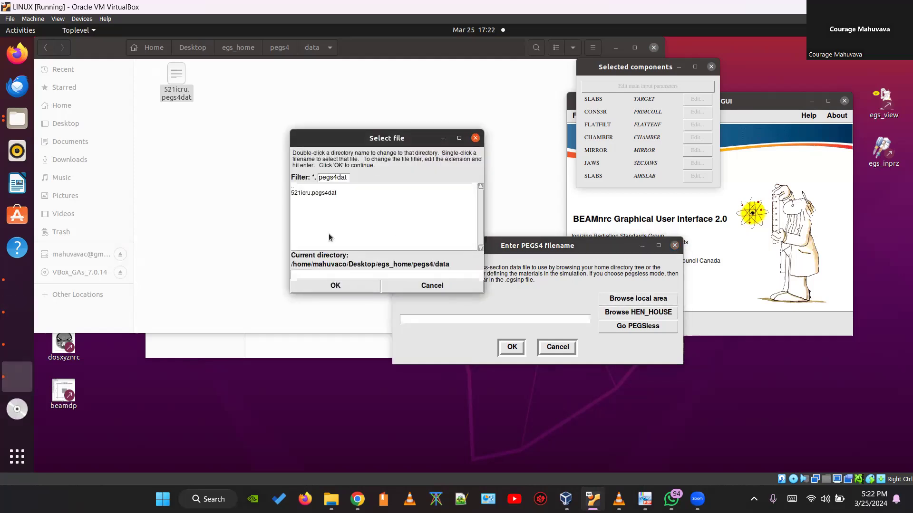
{"action": "left_click", "coordinate": [315, 192]}
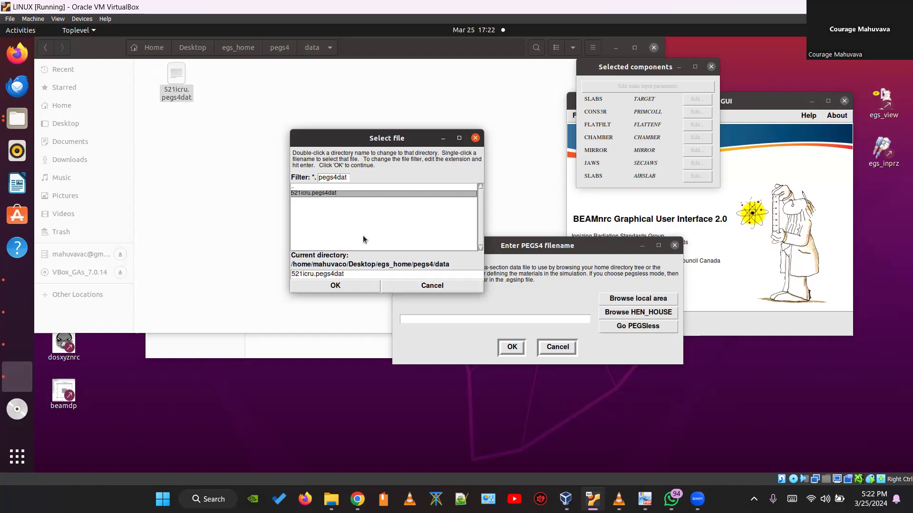
{"action": "left_click", "coordinate": [445, 286]}
Check 521icru.pegs4dat in the egs_home/pegs4/data folder, close that window, and return to the HEN_HOUSE data folder
{"action": "left_click", "coordinate": [200, 132]}
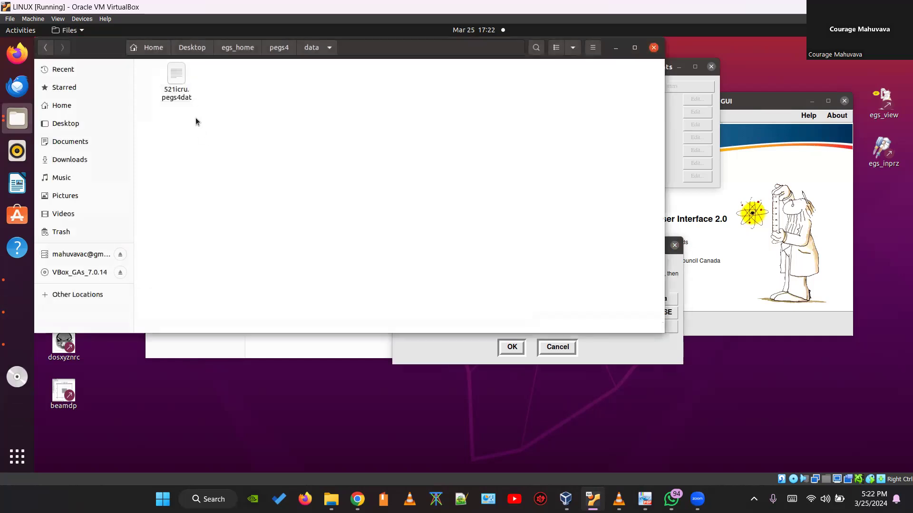
{"action": "left_click", "coordinate": [179, 99]}
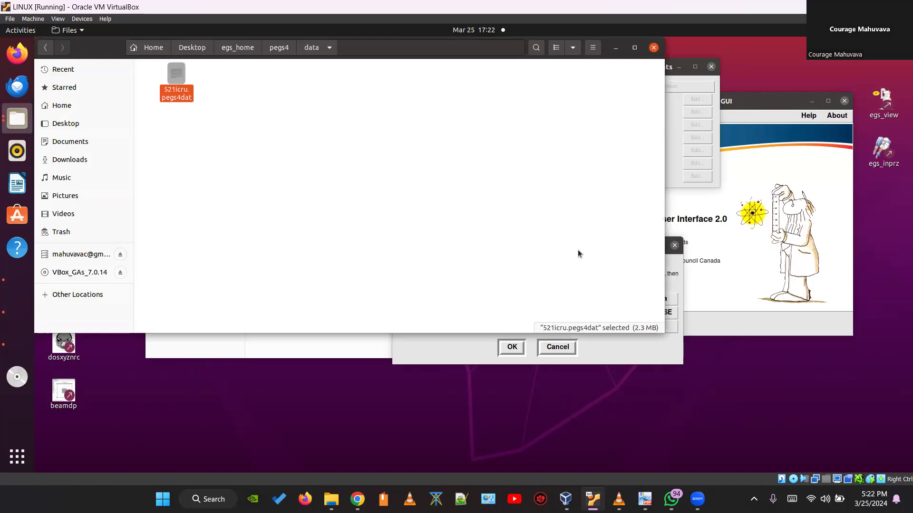
{"action": "left_click", "coordinate": [720, 232]}
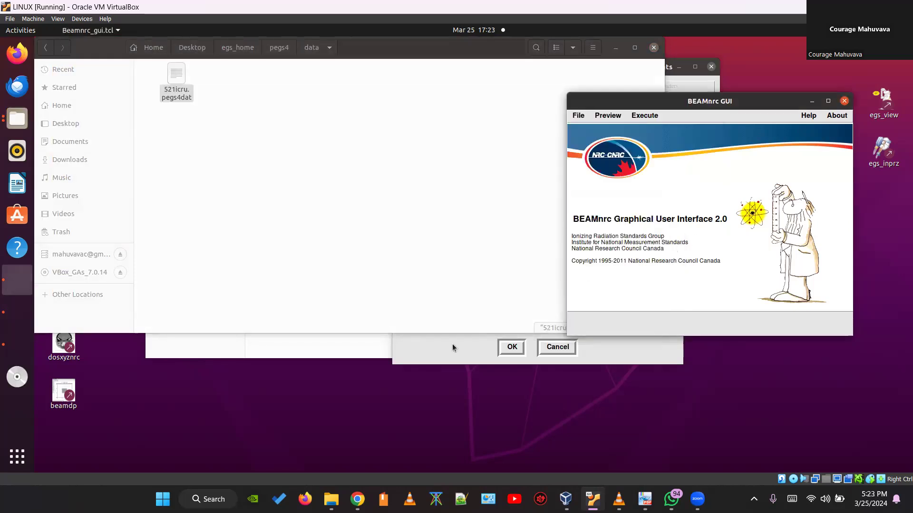
{"action": "left_click", "coordinate": [464, 217]}
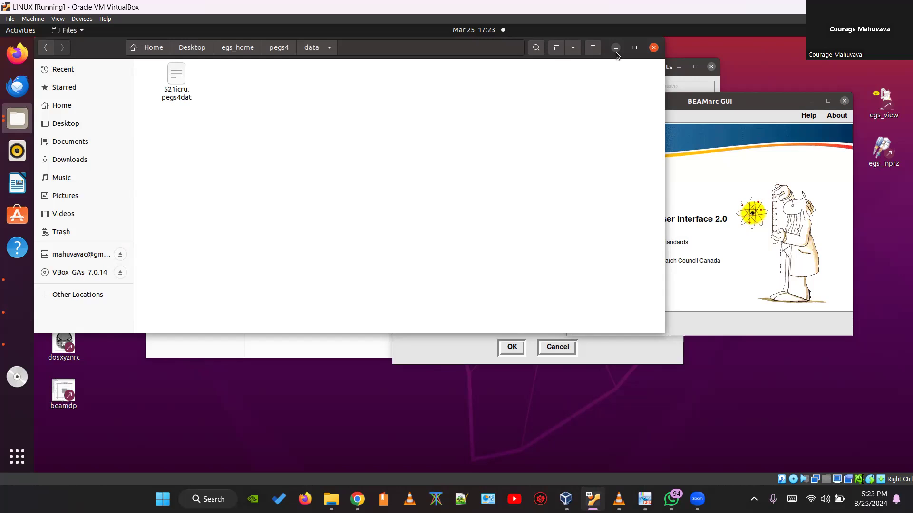
{"action": "left_click", "coordinate": [181, 79]}
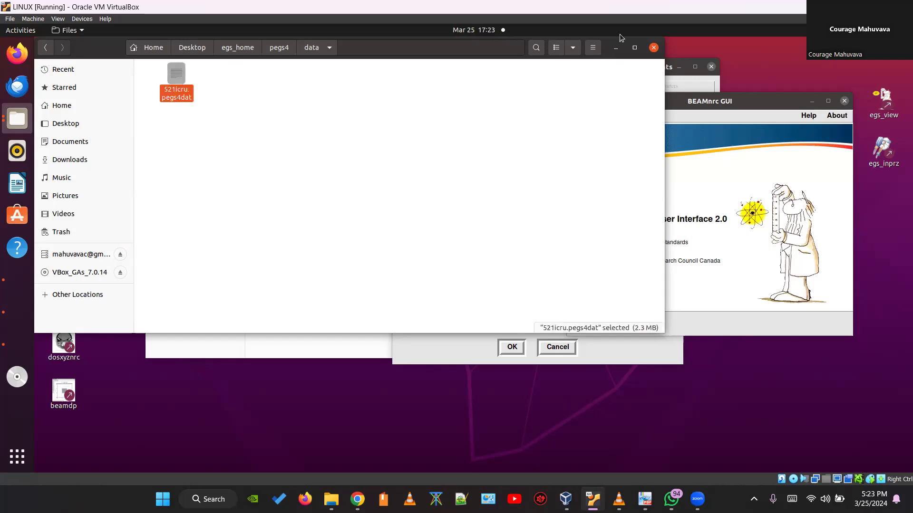
{"action": "left_click", "coordinate": [653, 48]}
{"action": "left_click", "coordinate": [321, 208]}
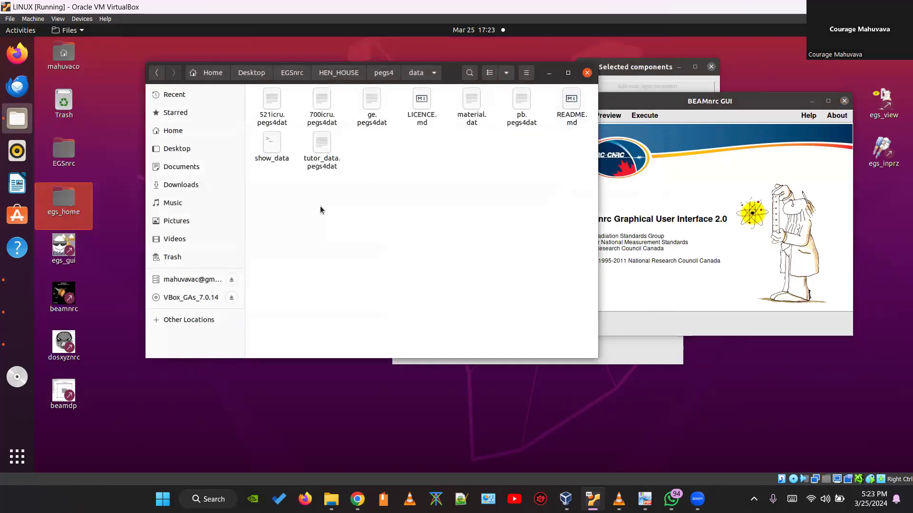
Dismiss the PEGS4 filename dialog without choosing a file, and load the input file EX16MVp.egsinp from BEAM_EX16MVp
{"action": "left_click", "coordinate": [630, 358]}
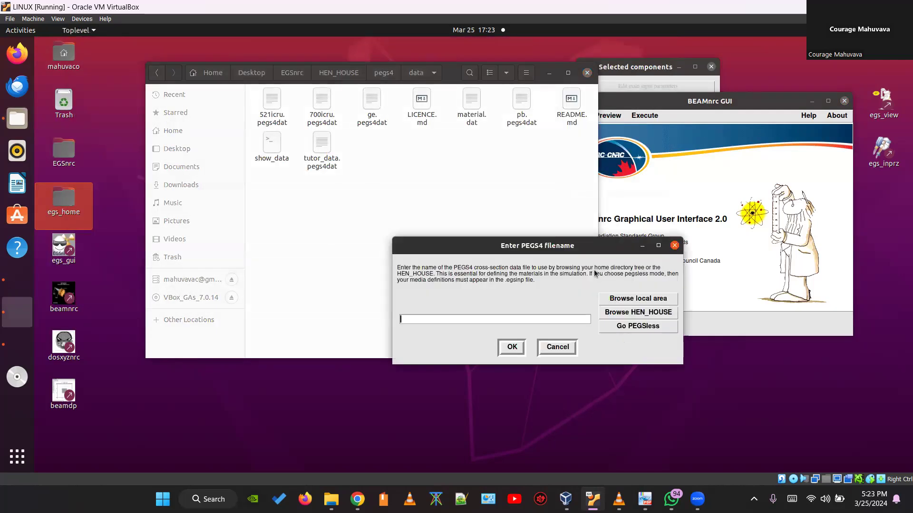
{"action": "left_click", "coordinate": [674, 245]}
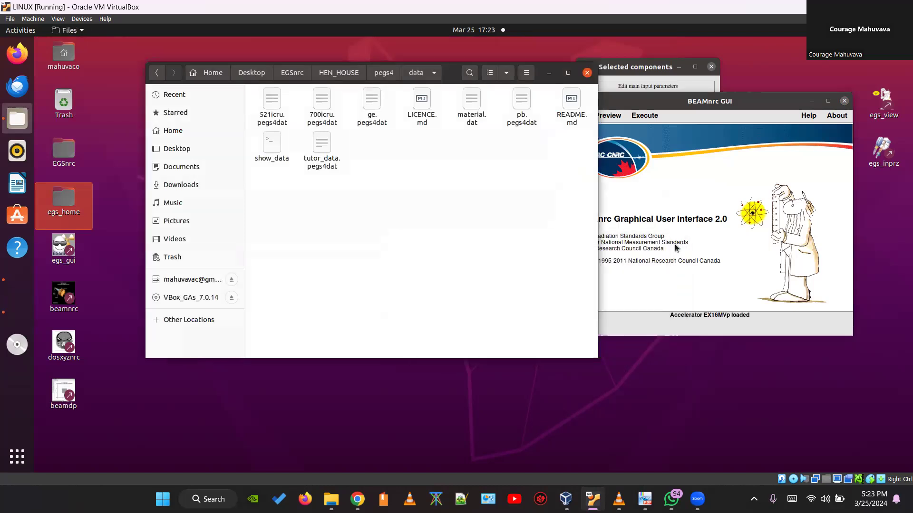
{"action": "left_click", "coordinate": [696, 213]}
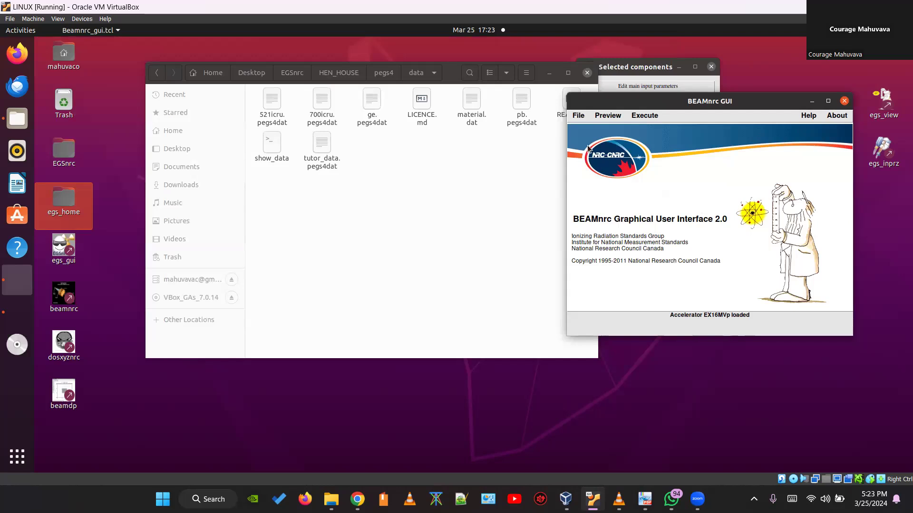
{"action": "left_click", "coordinate": [579, 116]}
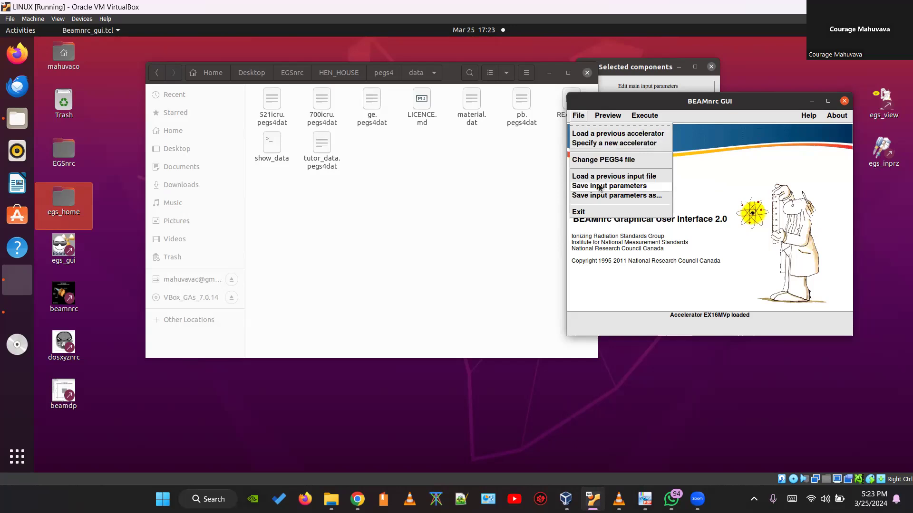
{"action": "left_click", "coordinate": [627, 178]}
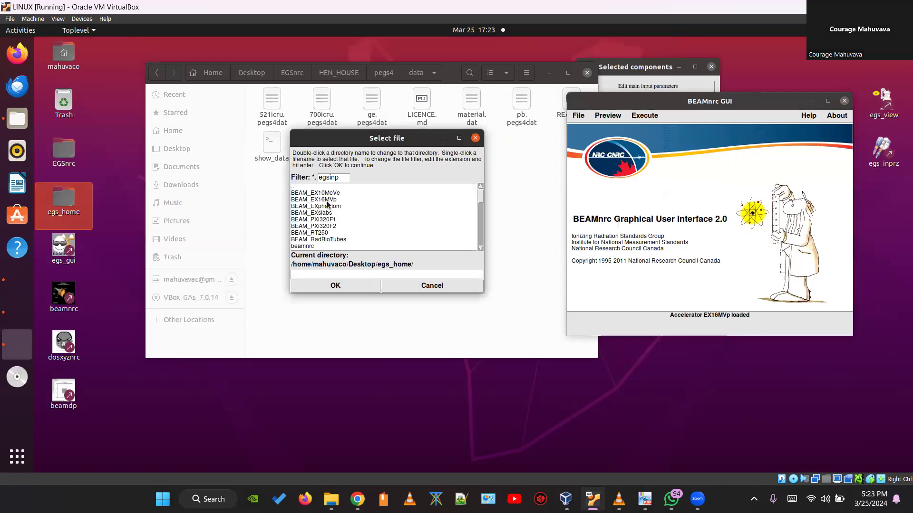
{"action": "double_click", "coordinate": [327, 199]}
{"action": "left_click", "coordinate": [330, 193]}
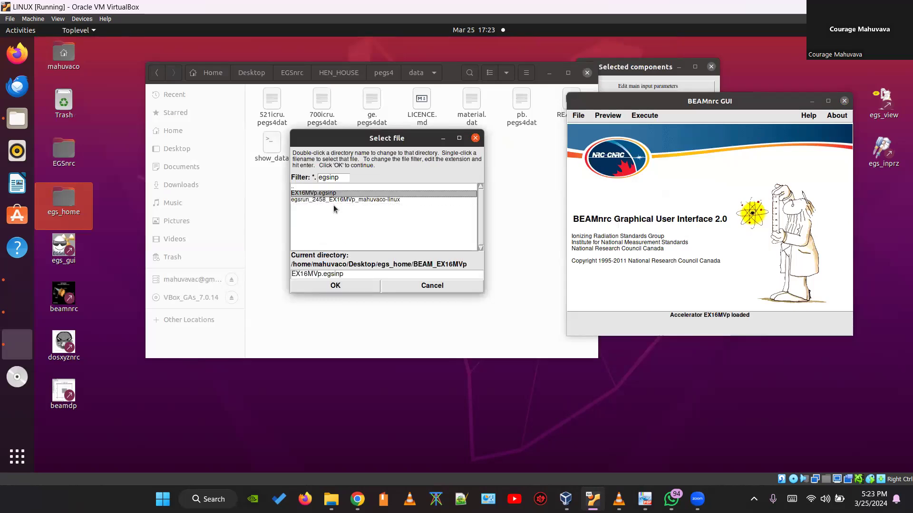
{"action": "left_click", "coordinate": [336, 288]}
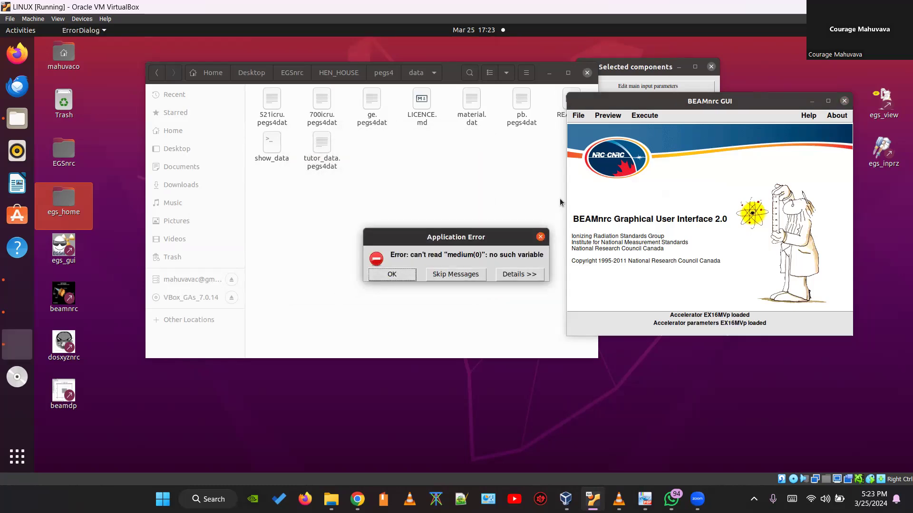
{"action": "left_click", "coordinate": [541, 237]}
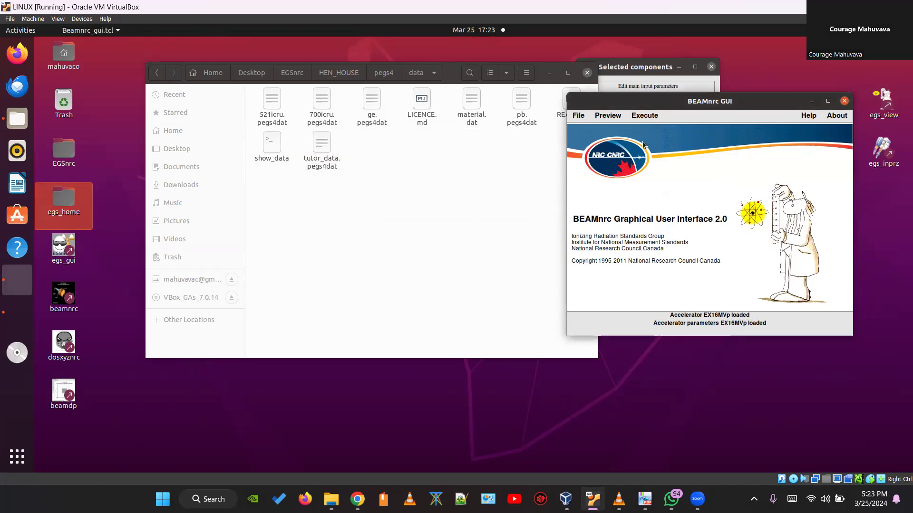
{"action": "left_click", "coordinate": [656, 72]}
{"action": "left_click", "coordinate": [842, 107]}
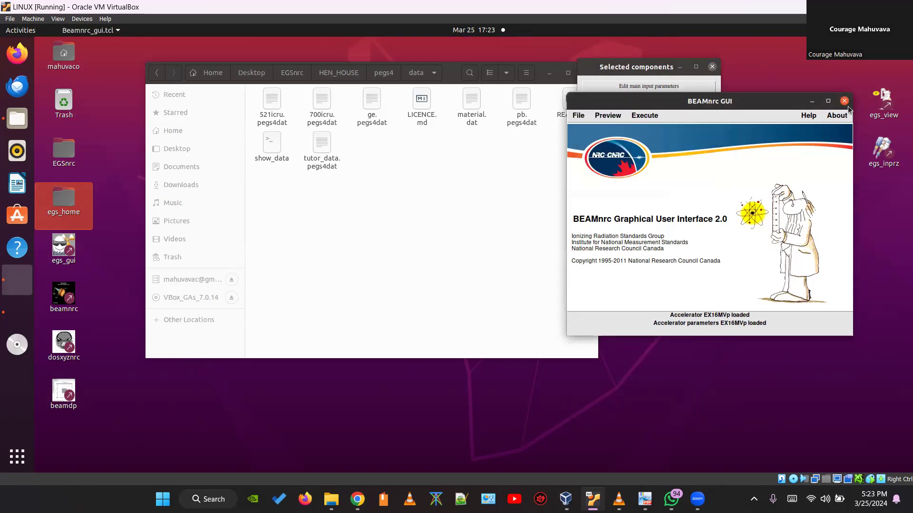
Close the BEAMnrc GUI and the HEN_HOUSE data folder window, and relaunch beamnrc from the desktop
{"action": "left_click", "coordinate": [844, 100]}
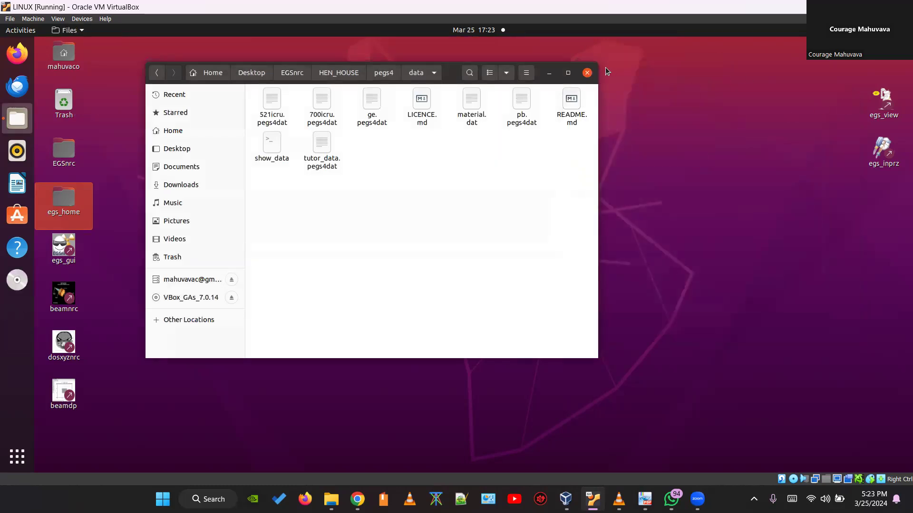
{"action": "left_click", "coordinate": [589, 73]}
{"action": "left_click", "coordinate": [55, 285]}
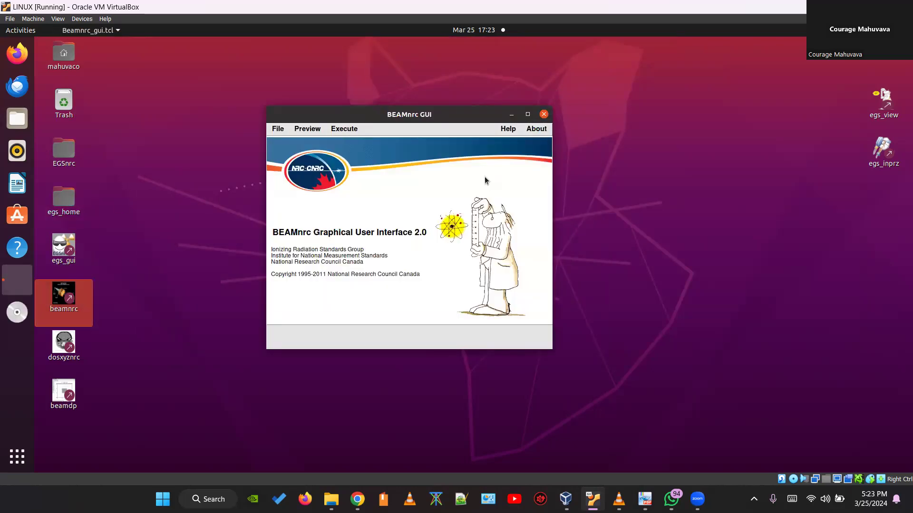
Load the previous input file EX16MVp.egsinp from the egs_home/BEAM_EX16MVp directory
{"action": "left_click", "coordinate": [283, 131]}
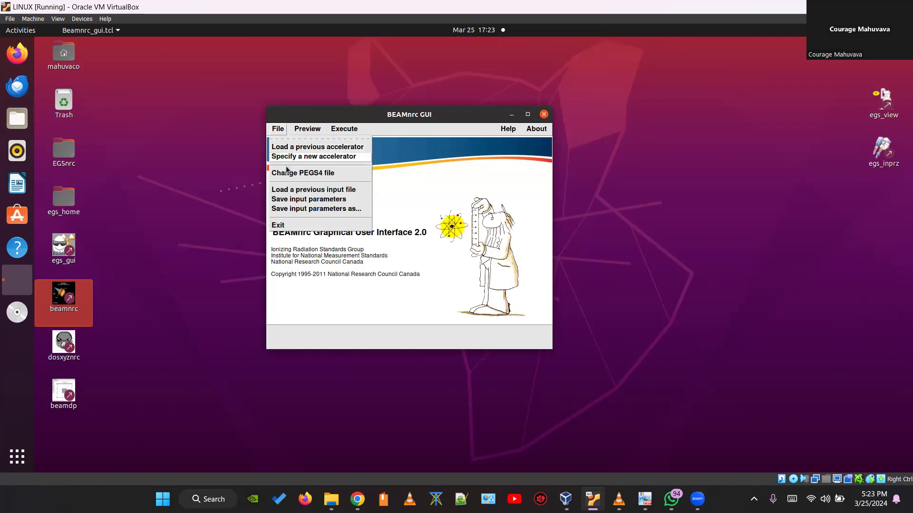
{"action": "left_click", "coordinate": [316, 191]}
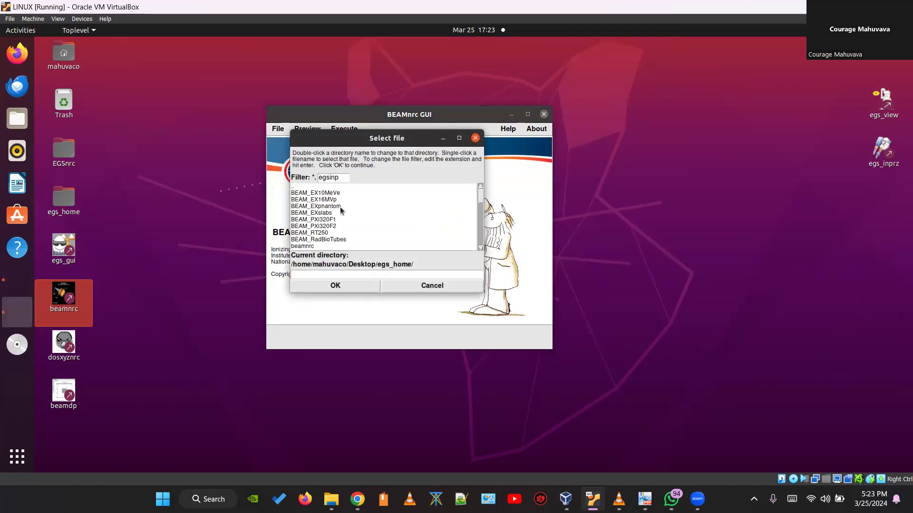
{"action": "left_click", "coordinate": [334, 201]}
{"action": "double_click", "coordinate": [335, 201]}
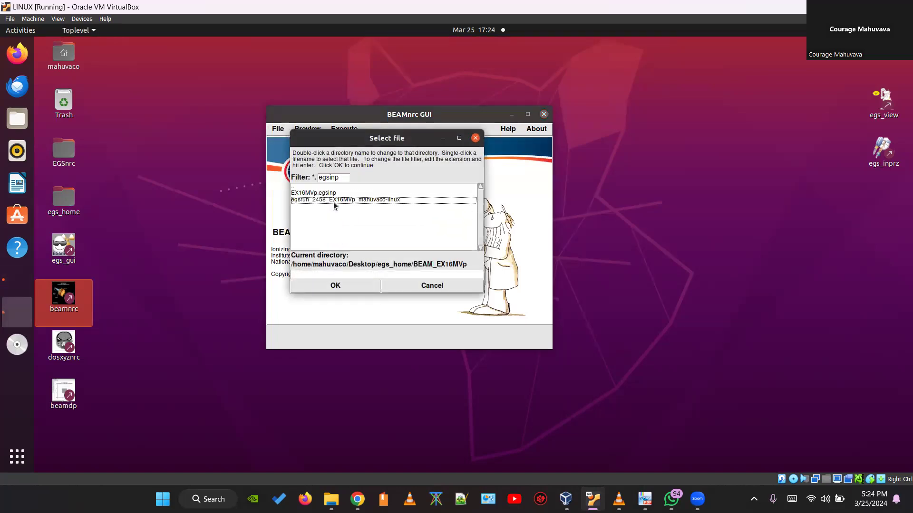
{"action": "left_click", "coordinate": [333, 193]}
{"action": "left_click", "coordinate": [343, 287]}
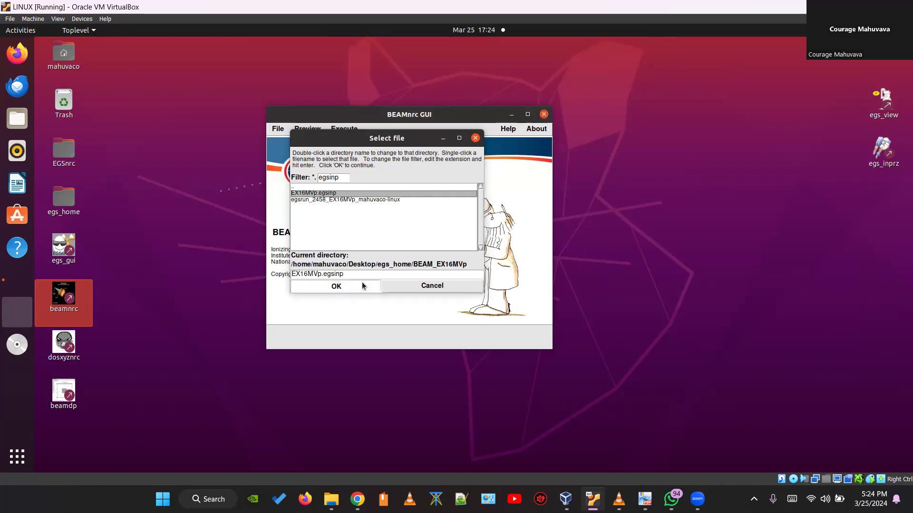
Choose 700icru.pegs4dat from HEN_HOUSE/pegs4/data as the PEGS4 file and acknowledge the loaded accelerator notice
{"action": "left_click", "coordinate": [469, 254]}
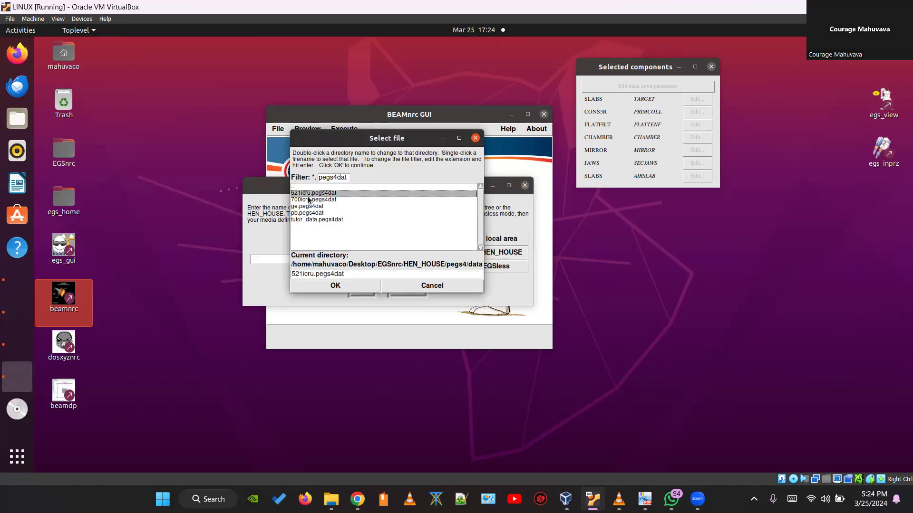
{"action": "left_click", "coordinate": [334, 202]}
{"action": "left_click", "coordinate": [355, 286]}
{"action": "left_click", "coordinate": [360, 288]}
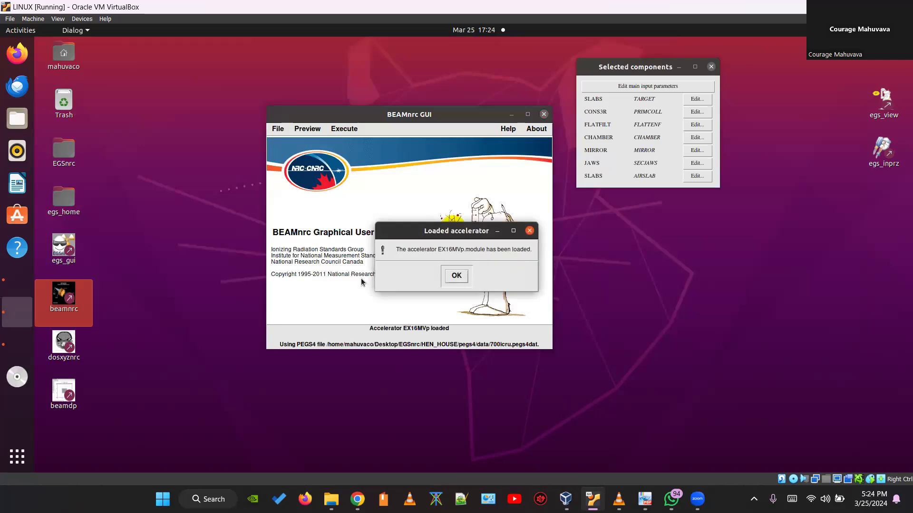
{"action": "left_click", "coordinate": [461, 275]}
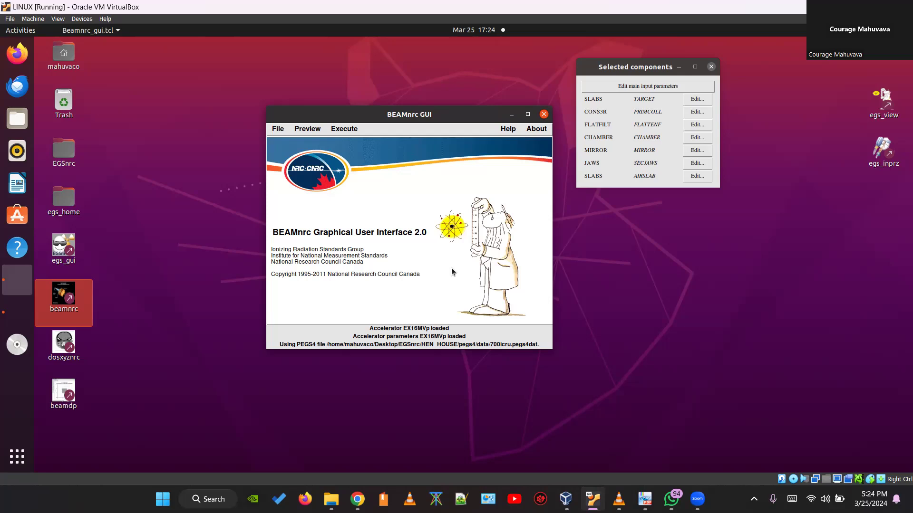
{"action": "left_click", "coordinate": [278, 129]}
{"action": "left_click", "coordinate": [318, 134]}
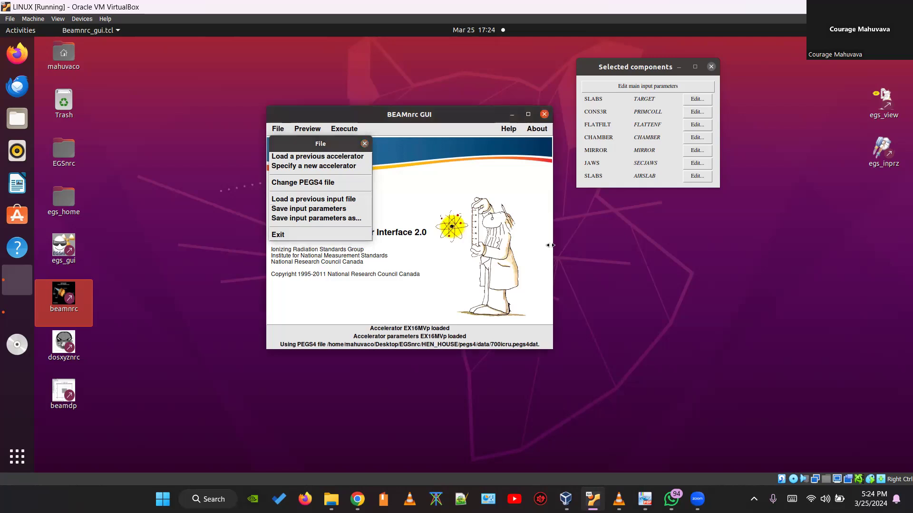
{"action": "left_click", "coordinate": [364, 143]}
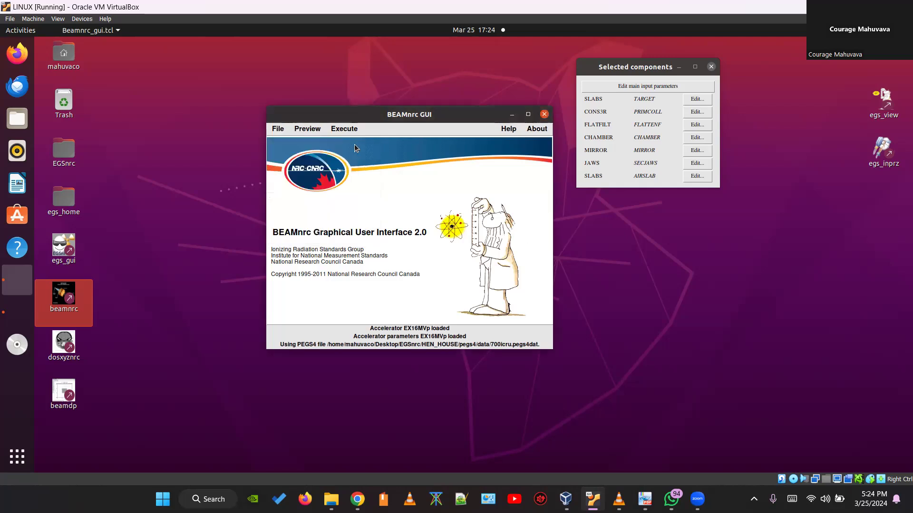
Preview the geometry of the EX16MVp accelerator and close the preview window
{"action": "left_click", "coordinate": [323, 137]}
{"action": "left_click", "coordinate": [333, 144]}
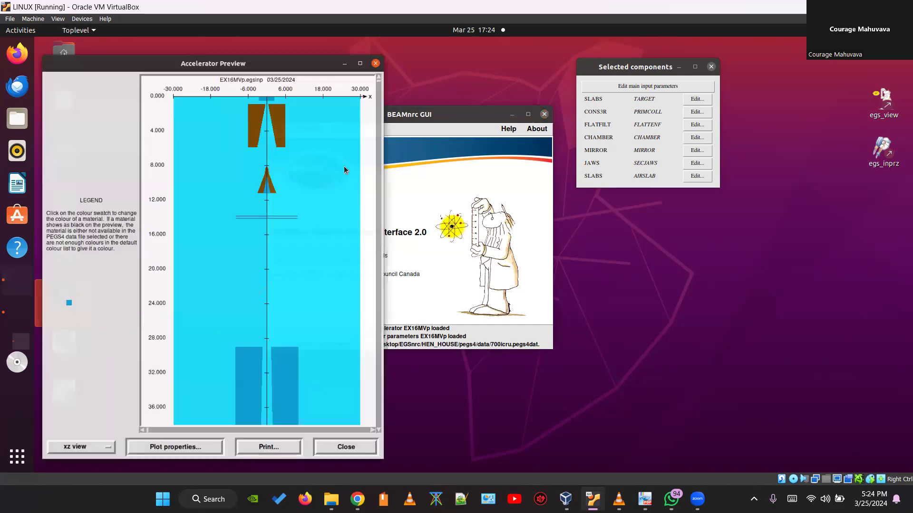
{"action": "left_click", "coordinate": [382, 45]}
Build and compile the EX16MVp accelerator, and close the compilation window
{"action": "left_click", "coordinate": [344, 129]}
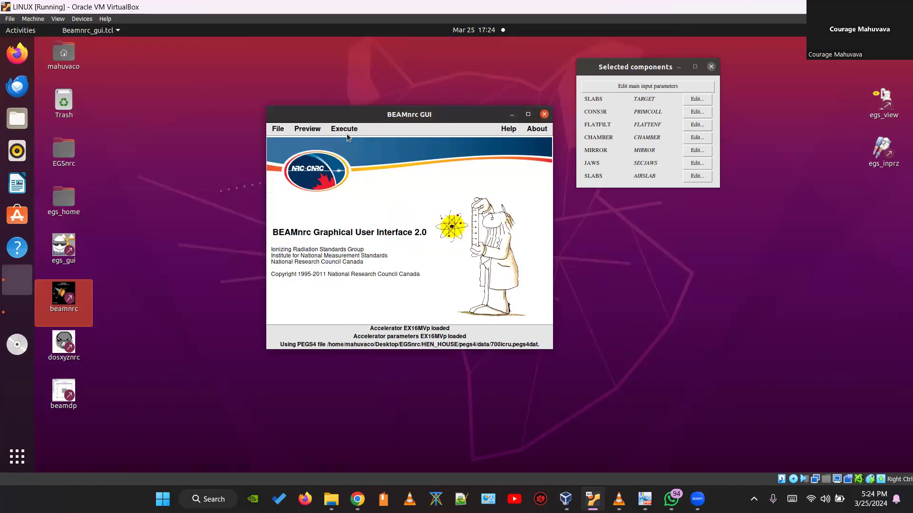
{"action": "left_click", "coordinate": [180, 317]}
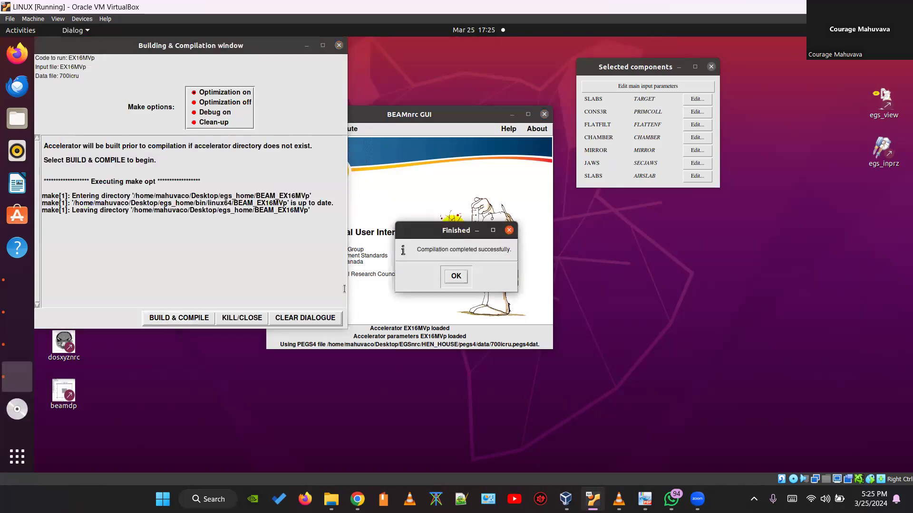
{"action": "left_click", "coordinate": [447, 281]}
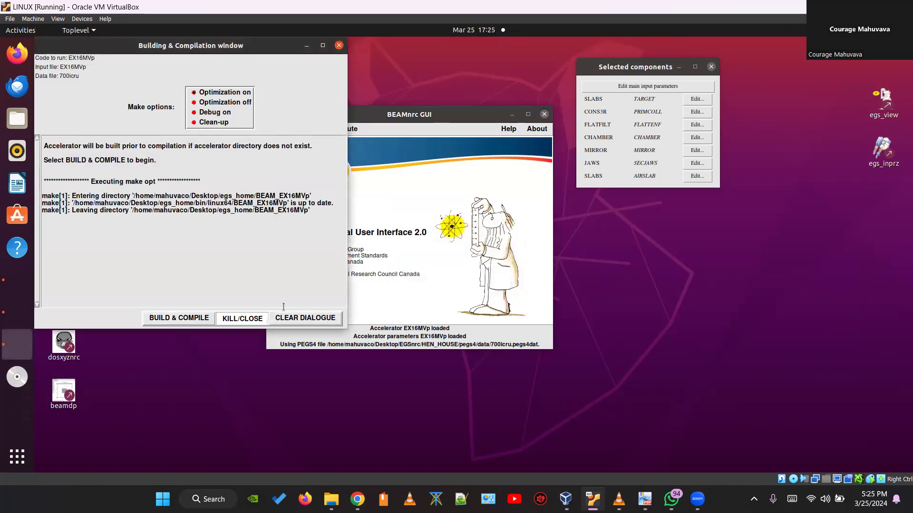
{"action": "left_click", "coordinate": [251, 322]}
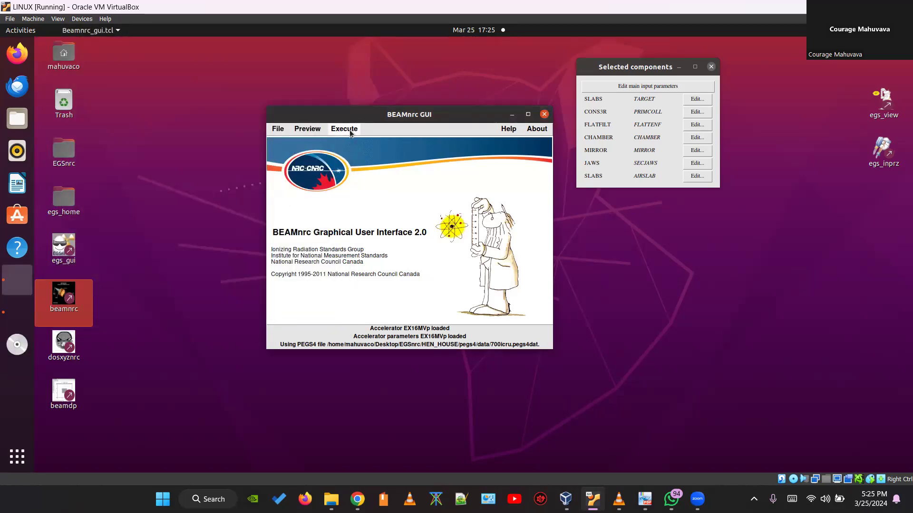
Run the EX16MVp simulation interactively with optimization on, and close the running window when the job ends
{"action": "left_click", "coordinate": [338, 157]}
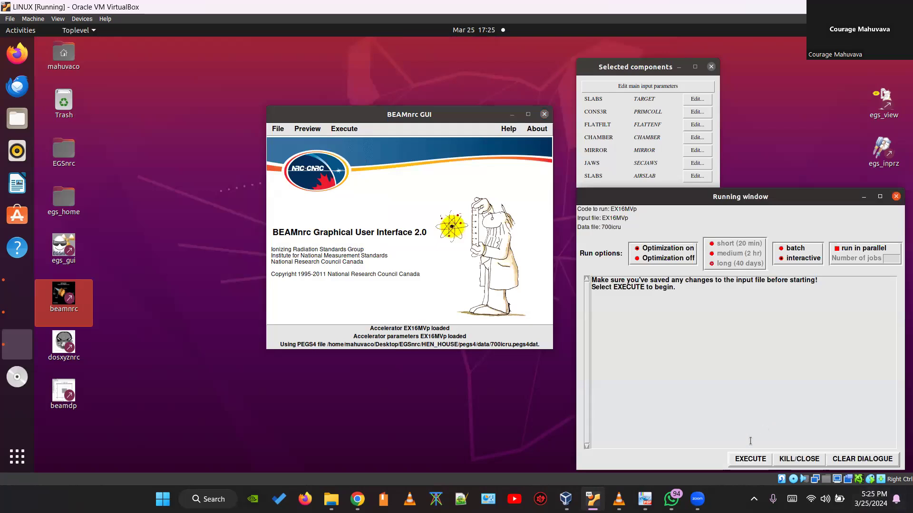
{"action": "left_click", "coordinate": [748, 460]}
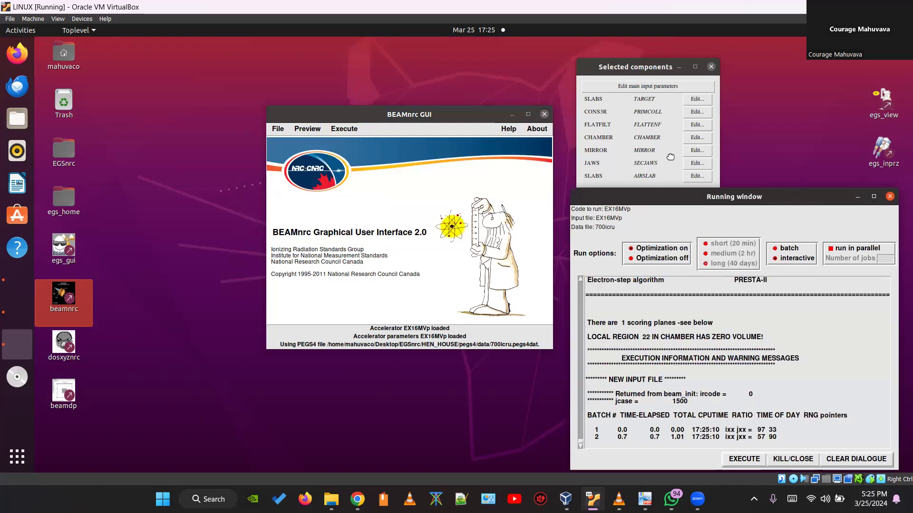
{"action": "left_click_drag", "start_coordinate": [798, 200], "coordinate": [585, 116]}
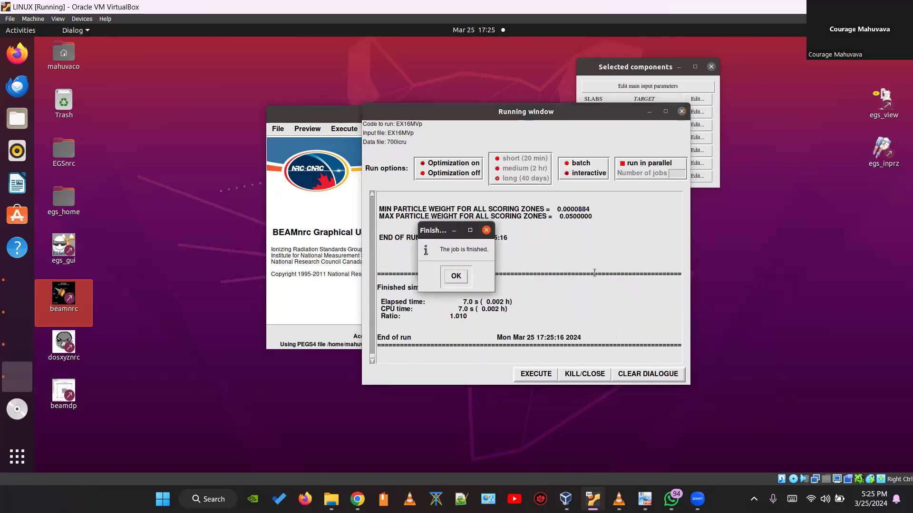
{"action": "left_click", "coordinate": [456, 277]}
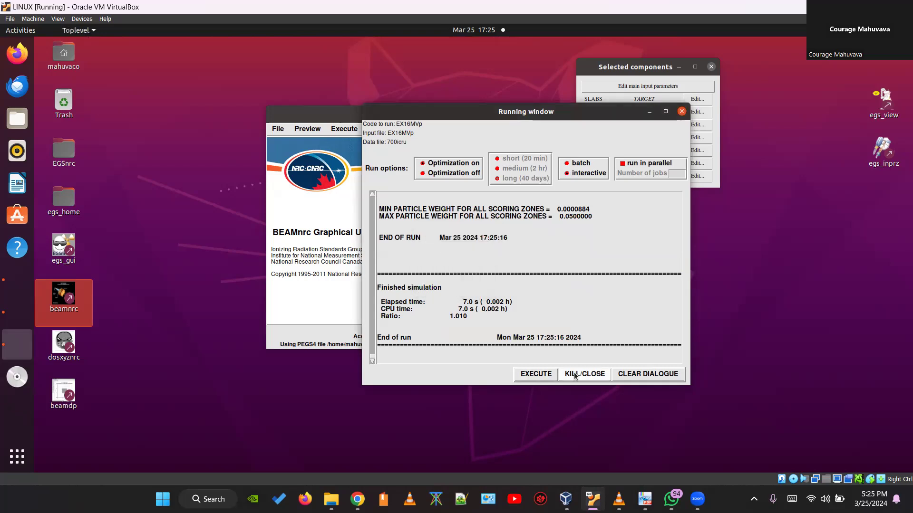
{"action": "left_click", "coordinate": [576, 376]}
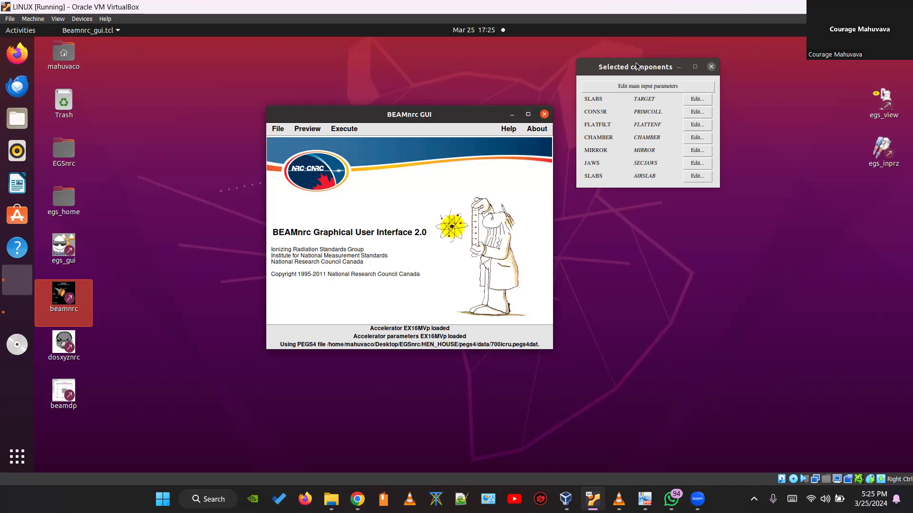
Restart the BEAMnrc GUI and begin specifying a new accelerator with the SLABS component module selected
{"action": "left_click", "coordinate": [545, 115]}
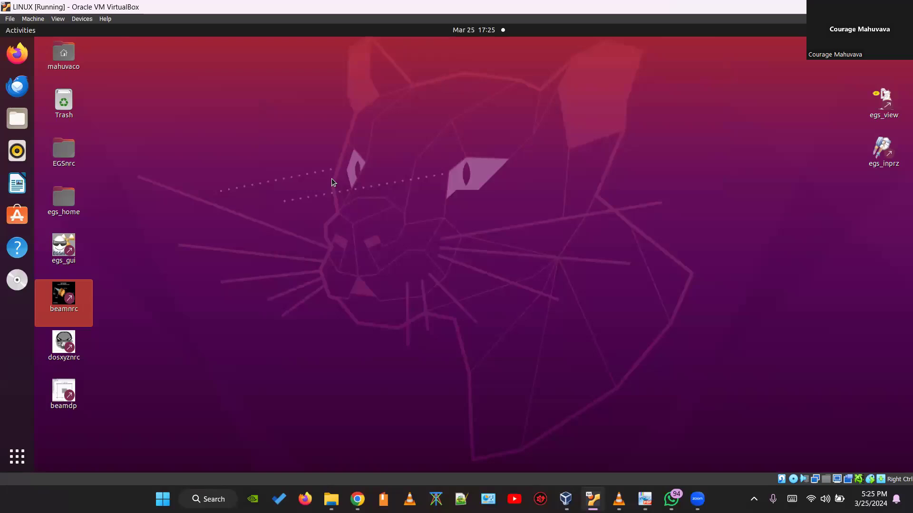
{"action": "double_click", "coordinate": [63, 291]}
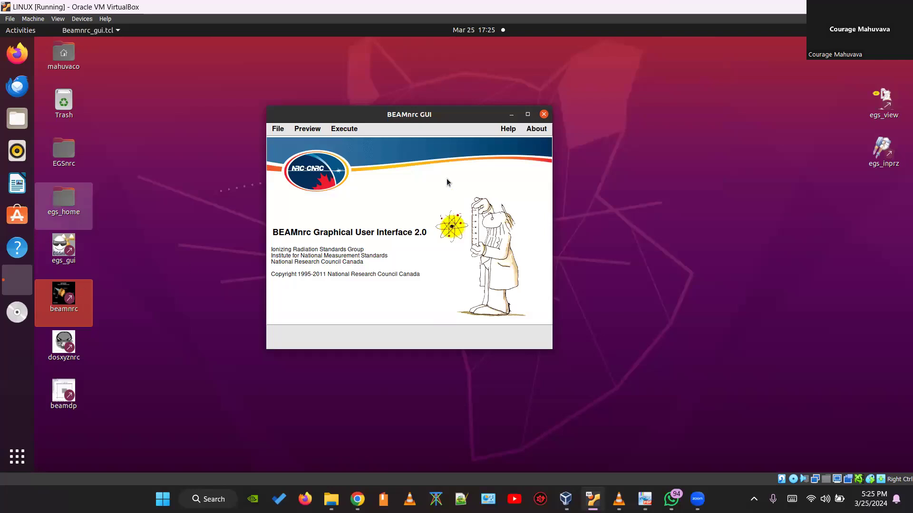
{"action": "left_click_drag", "start_coordinate": [463, 113], "coordinate": [544, 109]}
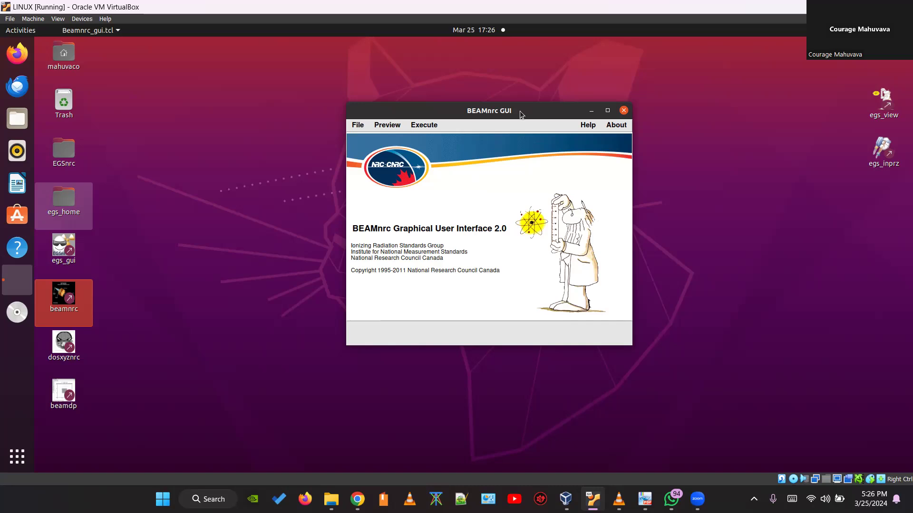
{"action": "left_click", "coordinate": [359, 126]}
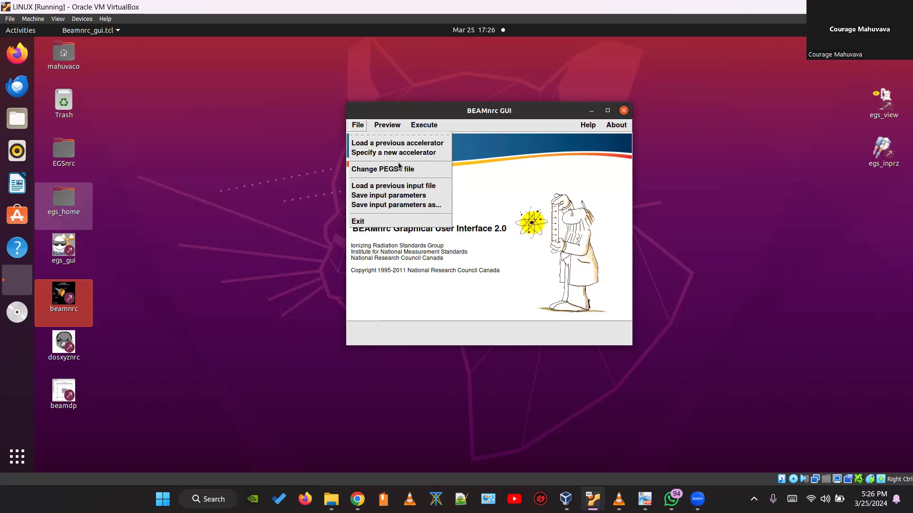
{"action": "left_click", "coordinate": [428, 152]}
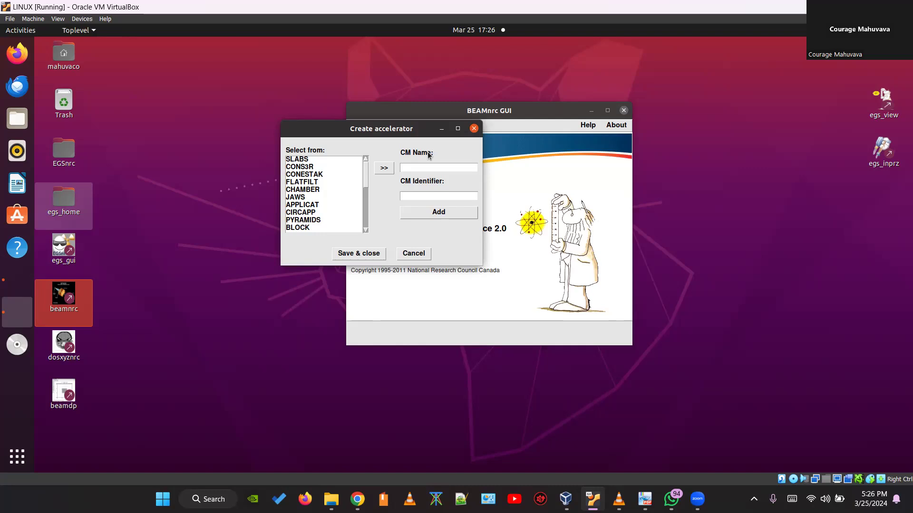
{"action": "left_click", "coordinate": [306, 161]}
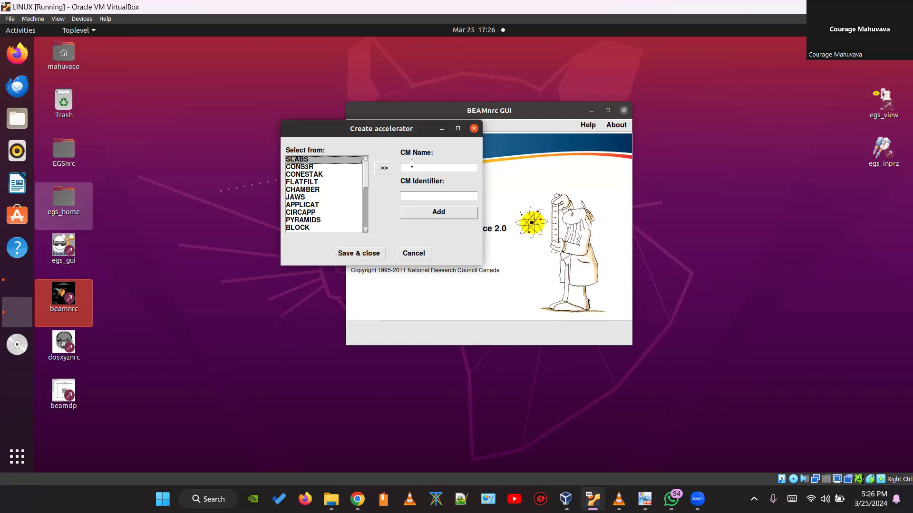
Switch to PDF-XChange Viewer, examine the linac components and CM types in Table 6.2, and return to the virtual machine
{"action": "left_click", "coordinate": [646, 497]}
{"action": "scroll", "coordinate": [734, 324], "scroll_direction": "down", "scroll_amount": 10}
{"action": "scroll", "coordinate": [734, 324], "scroll_direction": "down", "scroll_amount": 1}
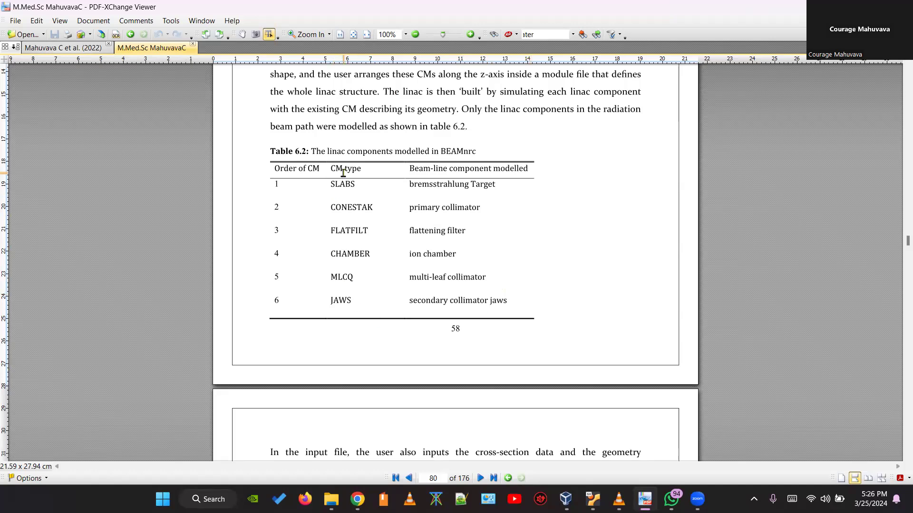
{"action": "left_click_drag", "start_coordinate": [340, 184], "coordinate": [470, 321]}
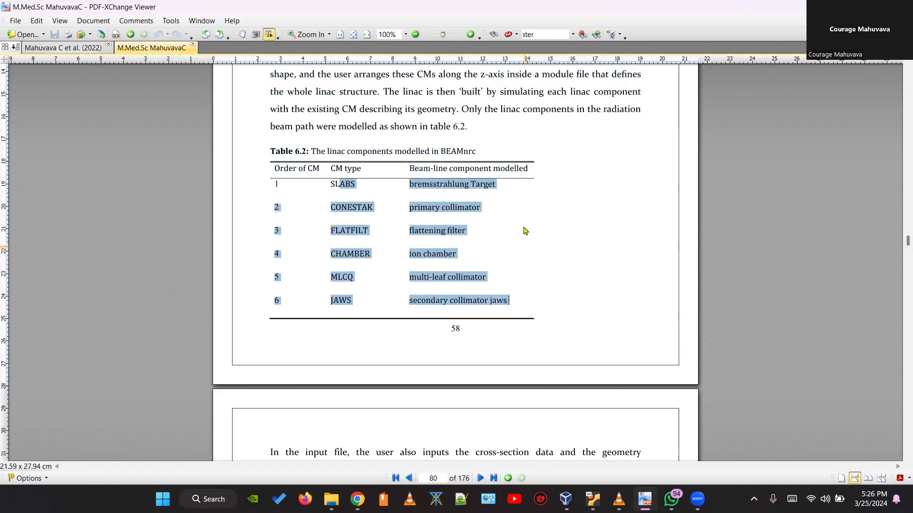
{"action": "left_click", "coordinate": [495, 237]}
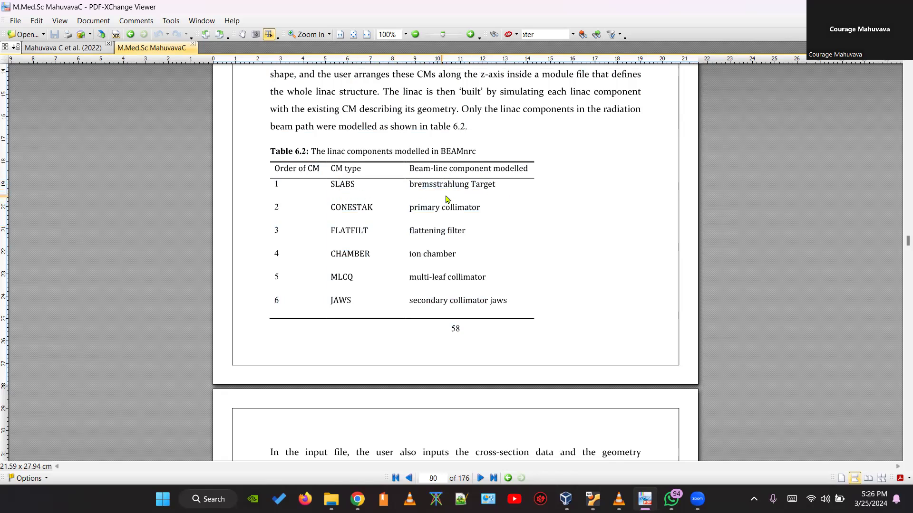
{"action": "double_click", "coordinate": [350, 205]}
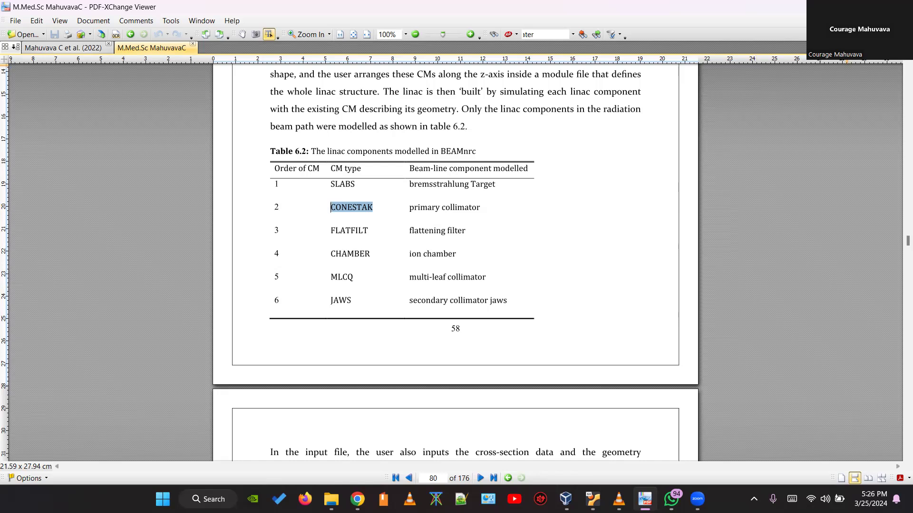
{"action": "left_click", "coordinate": [846, 6]}
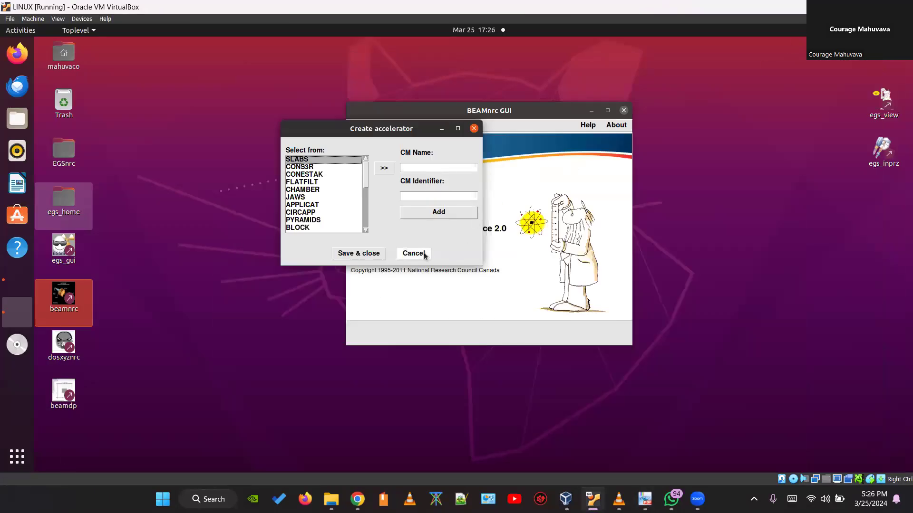
Set SLABS as the CM name and try to add it with the identifier "x-ray target"
{"action": "left_click_drag", "start_coordinate": [401, 133], "coordinate": [350, 122]}
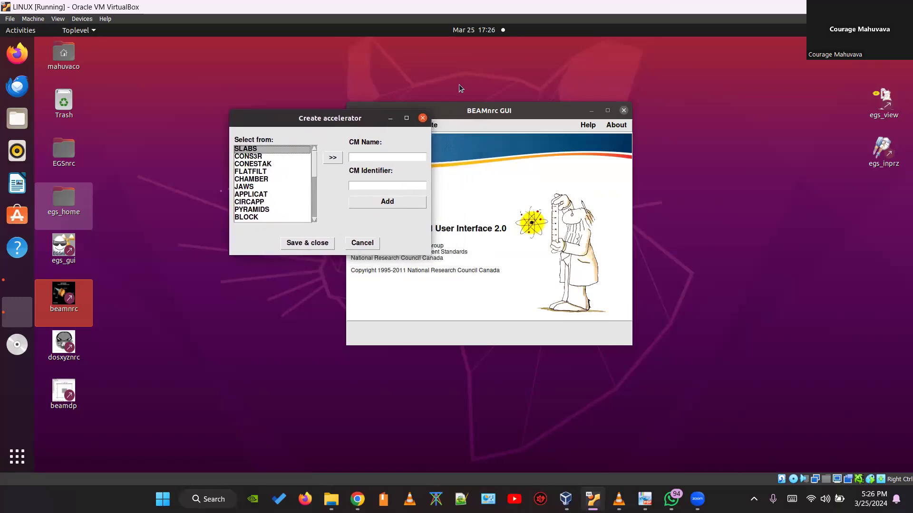
{"action": "left_click_drag", "start_coordinate": [507, 115], "coordinate": [670, 74]}
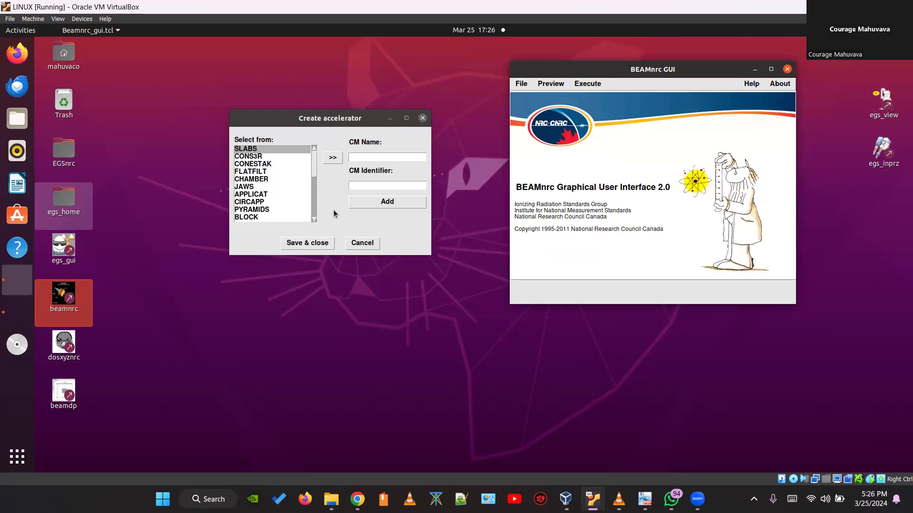
{"action": "left_click", "coordinate": [261, 151]}
{"action": "left_click", "coordinate": [335, 157]}
{"action": "left_click", "coordinate": [381, 157]}
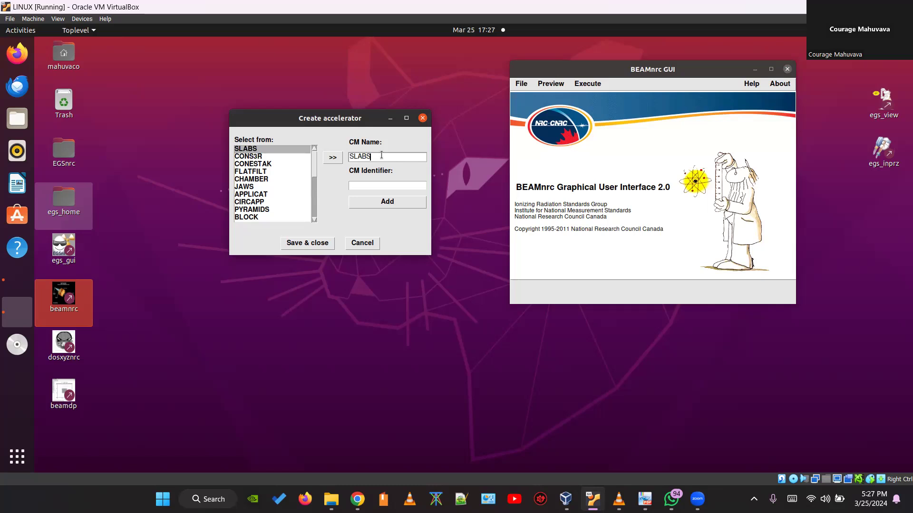
{"action": "left_click", "coordinate": [374, 186]}
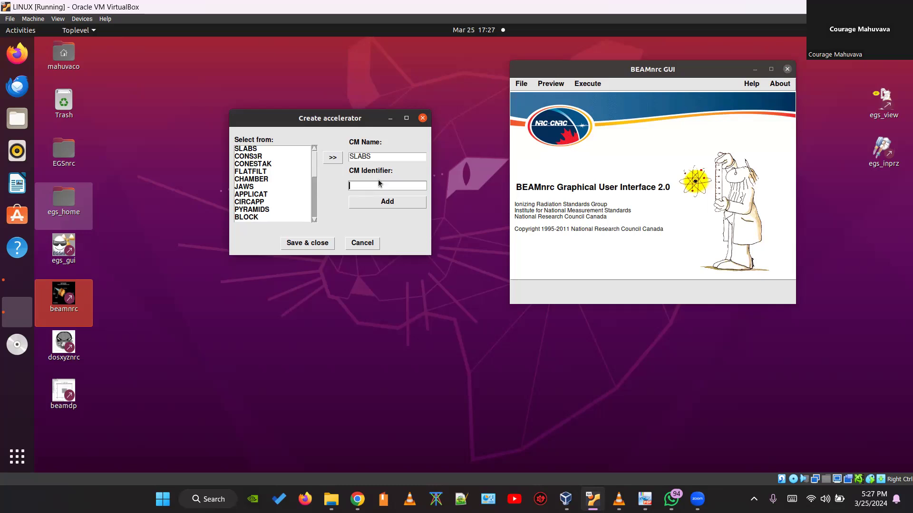
{"action": "type", "text": "x-ray target"}
{"action": "left_click", "coordinate": [406, 206]}
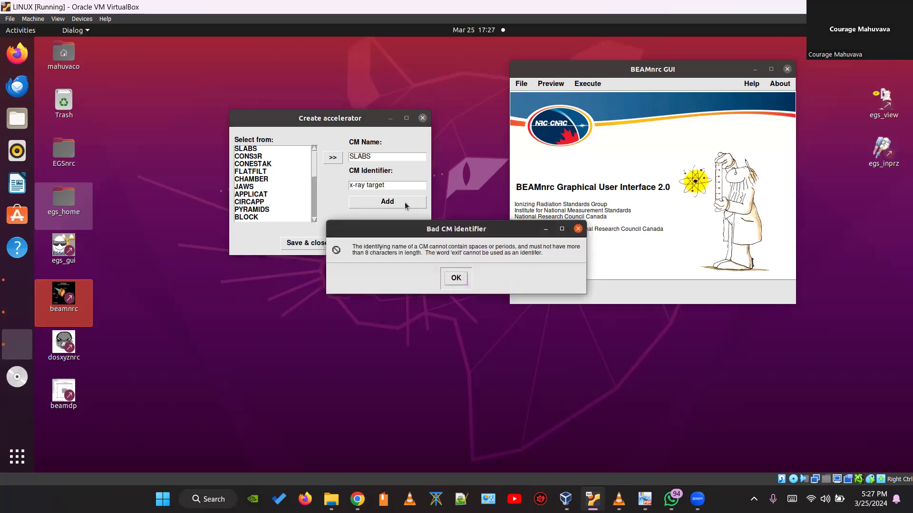
{"action": "left_click", "coordinate": [456, 279]}
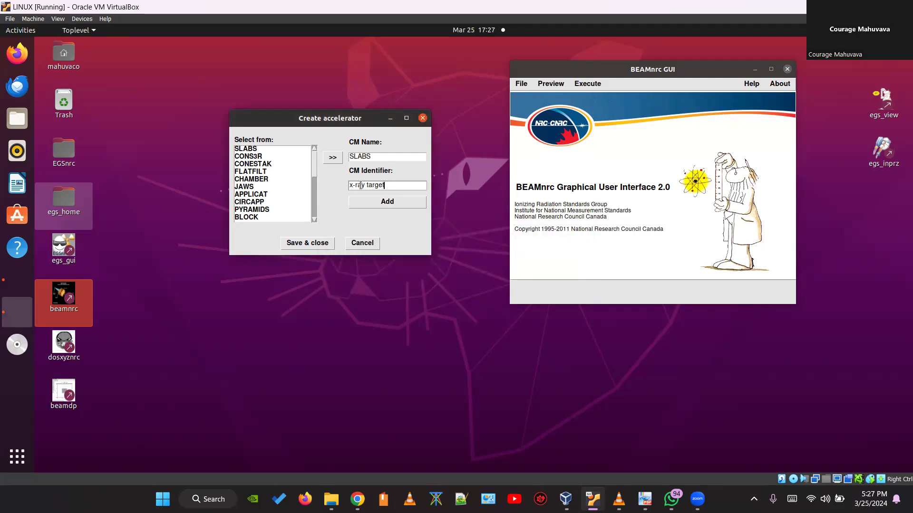
Change the CM identifier to X_Target and add the SLABS component to the accelerator
{"action": "key", "text": "BackSpace"}
{"action": "key", "text": "BackSpace"}
{"action": "key", "text": "BackSpace"}
{"action": "key", "text": "BackSpace"}
{"action": "key", "text": "BackSpace"}
{"action": "key", "text": "BackSpace"}
{"action": "key", "text": "BackSpace"}
{"action": "type", "text": "Bre"}
{"action": "key", "text": "BackSpace"}
{"action": "key", "text": "BackSpace"}
{"action": "key", "text": "BackSpace"}
{"action": "type", "text": "T"}
{"action": "key", "text": "Home"}
{"action": "type", "text": "X-ray"}
{"action": "key", "text": "BackSpace"}
{"action": "key", "text": "BackSpace"}
{"action": "key", "text": "BackSpace"}
{"action": "key", "text": "BackSpace"}
{"action": "type", "text": "_"}
{"action": "left_click", "coordinate": [408, 203]}
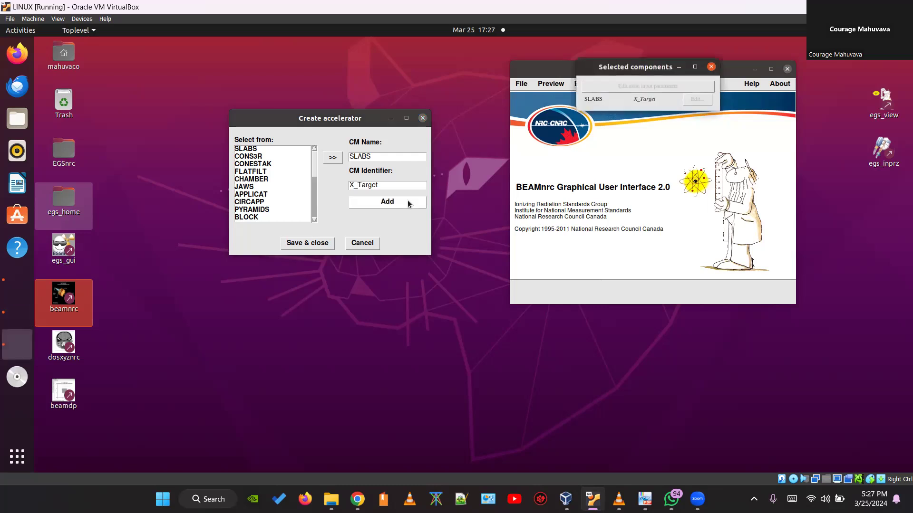
{"action": "left_click_drag", "start_coordinate": [642, 68], "coordinate": [718, 133]}
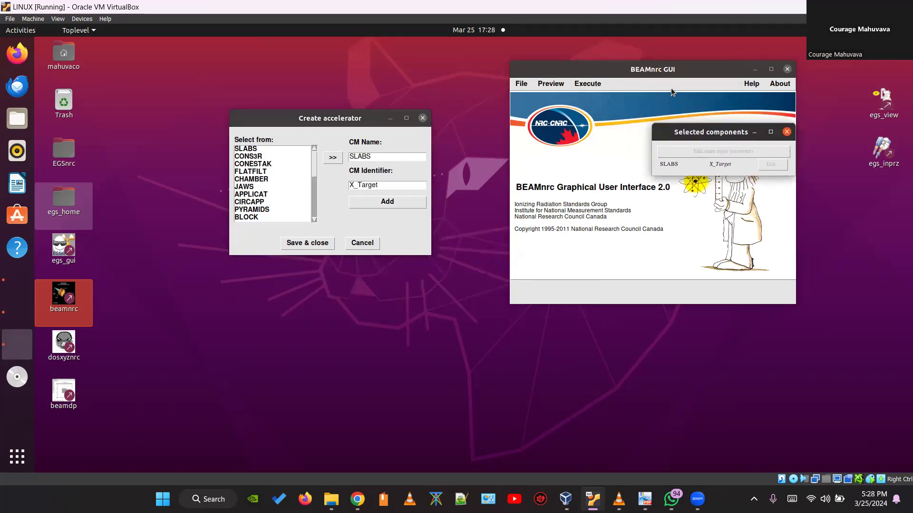
Save the new accelerator specification as targetexam in the spec_modules directory
{"action": "left_click_drag", "start_coordinate": [371, 121], "coordinate": [293, 113]}
{"action": "left_click", "coordinate": [224, 238]}
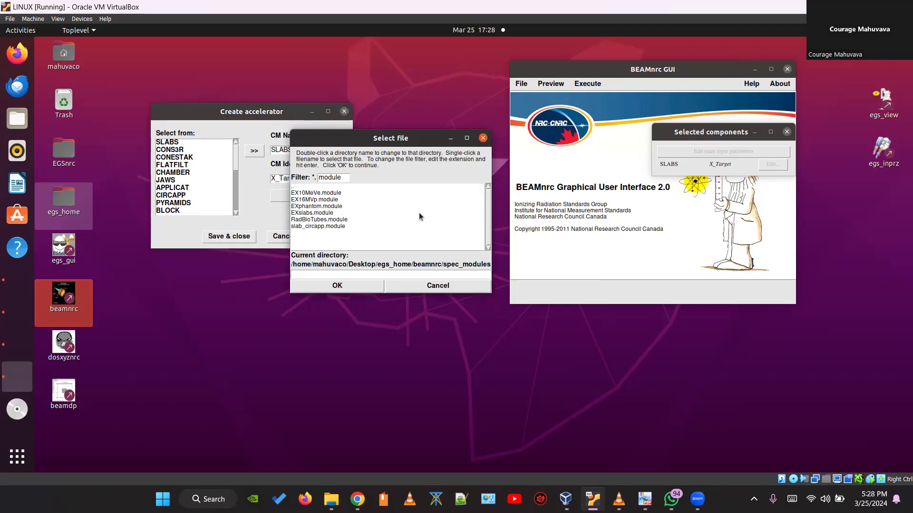
{"action": "left_click", "coordinate": [349, 277]}
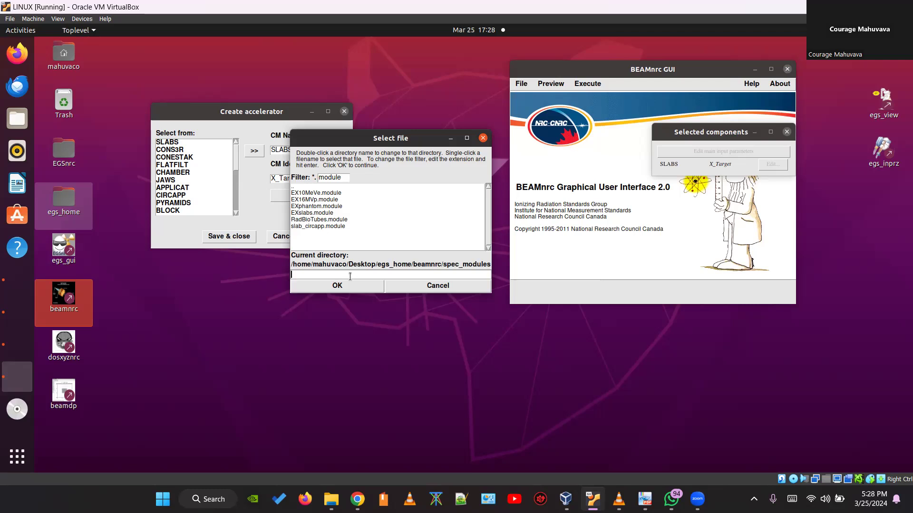
{"action": "type", "text": "illustratio"}
{"action": "key", "text": "BackSpace"}
{"action": "key", "text": "BackSpace"}
{"action": "key", "text": "BackSpace"}
{"action": "key", "text": "BackSpace"}
{"action": "key", "text": "BackSpace"}
{"action": "key", "text": "BackSpace"}
{"action": "key", "text": "BackSpace"}
{"action": "key", "text": "BackSpace"}
{"action": "key", "text": "BackSpace"}
{"action": "key", "text": "BackSpace"}
{"action": "key", "text": "BackSpace"}
{"action": "type", "text": "targetexam"}
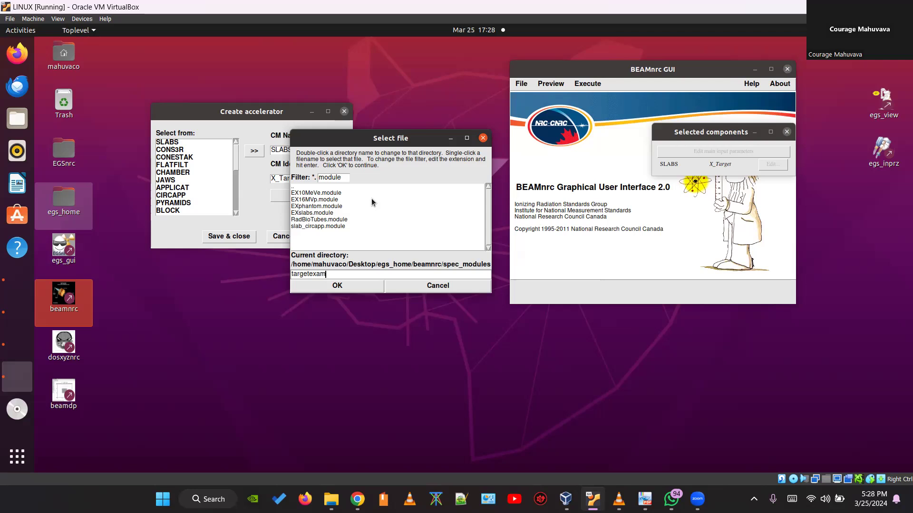
{"action": "left_click", "coordinate": [364, 285]}
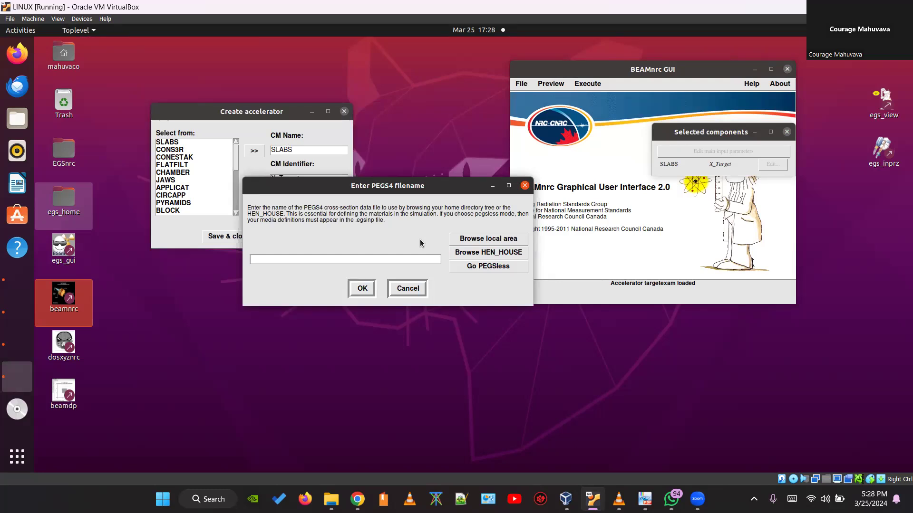
Choose 700icru.pegs4dat from the HEN_HOUSE area as the accelerator's PEGS4 cross-section data file
{"action": "left_click", "coordinate": [501, 253]}
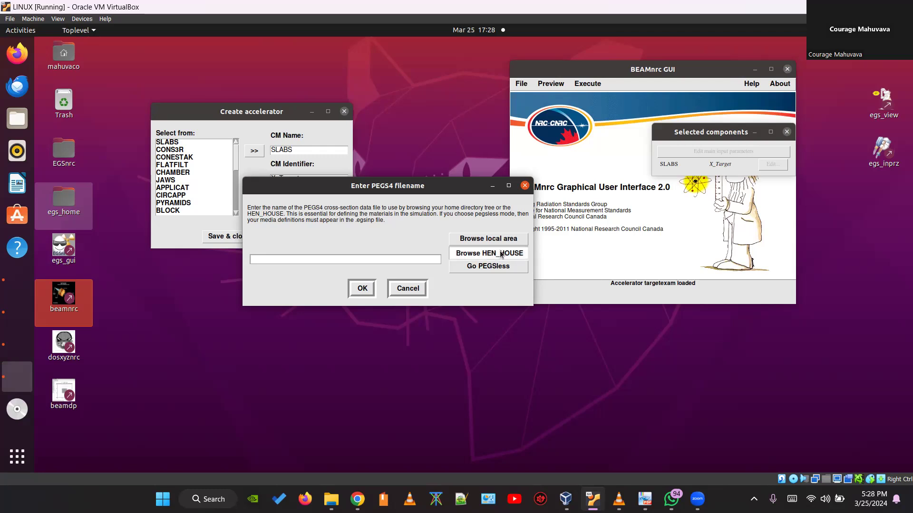
{"action": "left_click", "coordinate": [329, 200]}
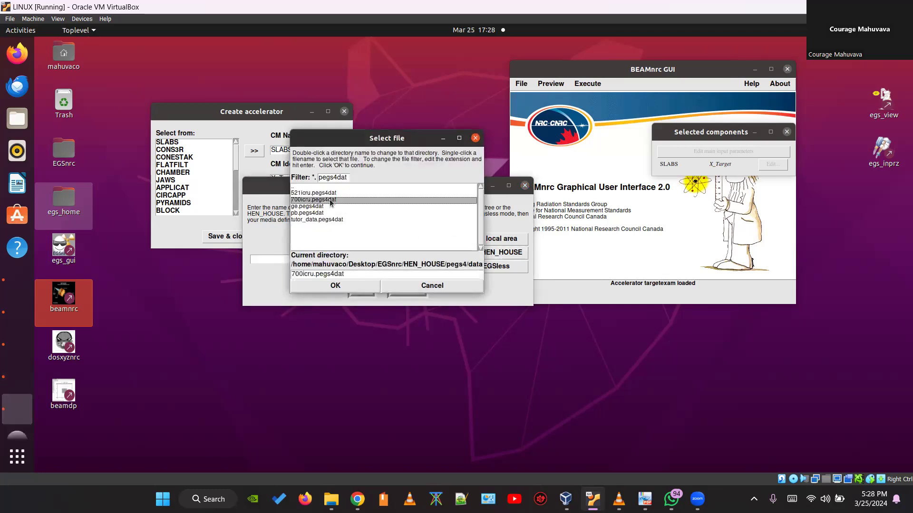
{"action": "left_click", "coordinate": [328, 286]}
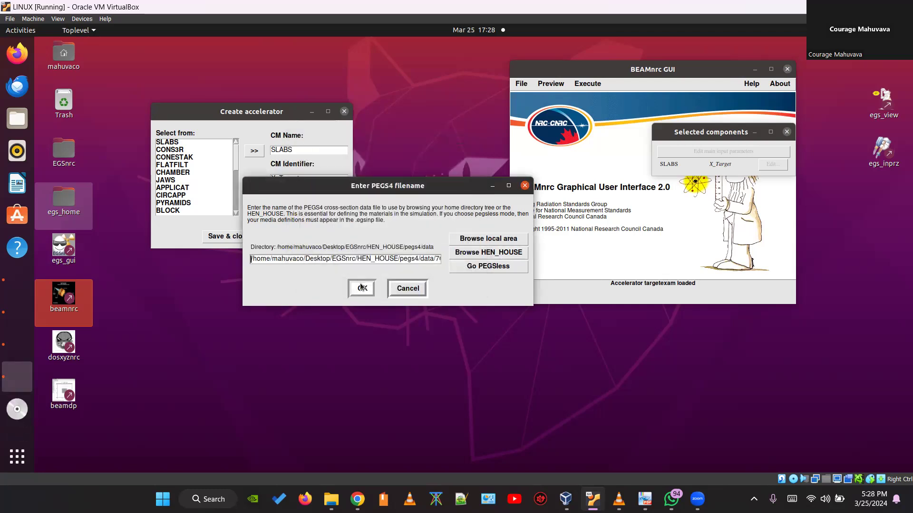
{"action": "left_click", "coordinate": [362, 289]}
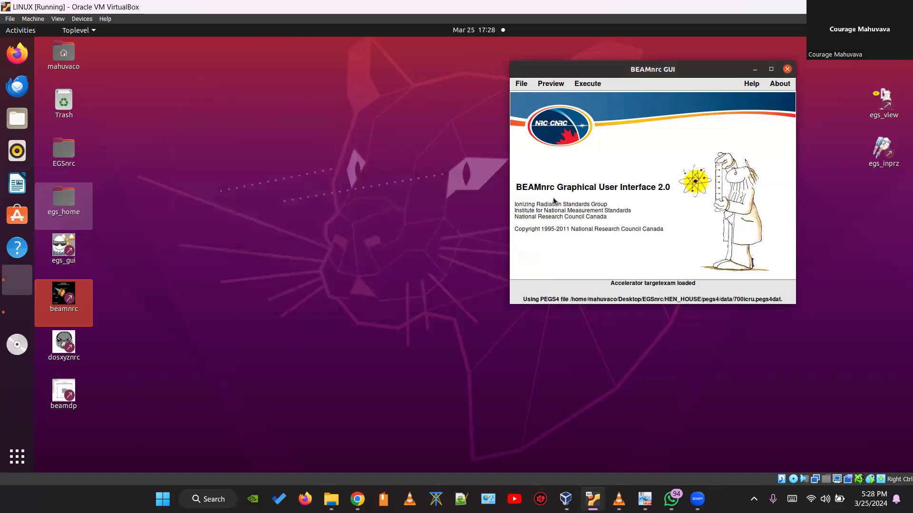
{"action": "left_click_drag", "start_coordinate": [698, 74], "coordinate": [513, 94]}
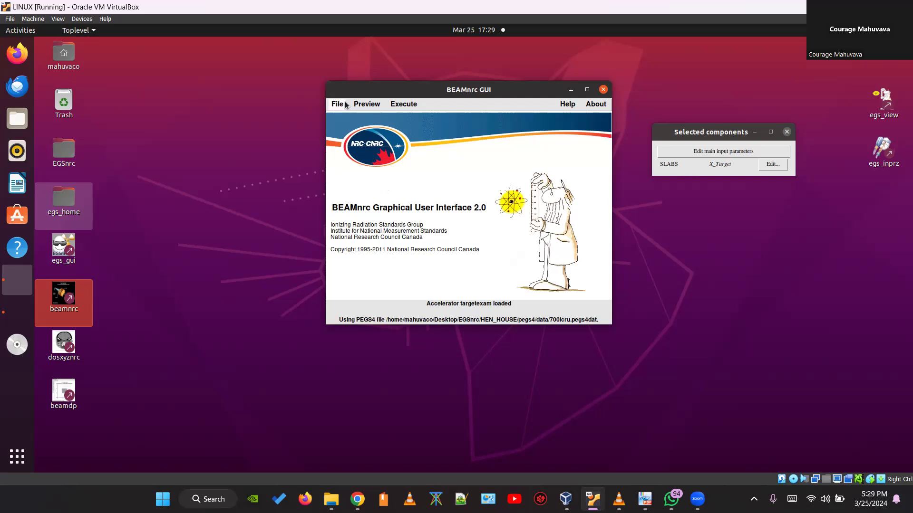
{"action": "left_click", "coordinate": [744, 153]}
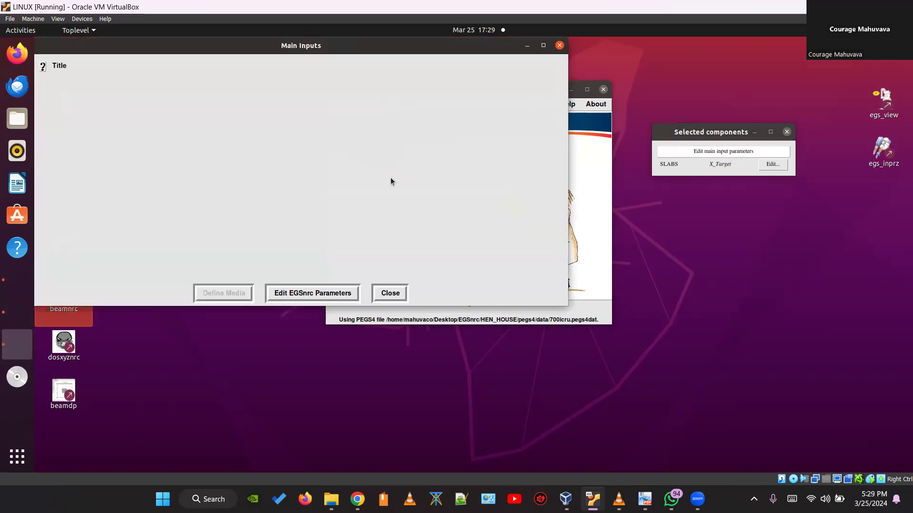
{"action": "left_click", "coordinate": [394, 293]}
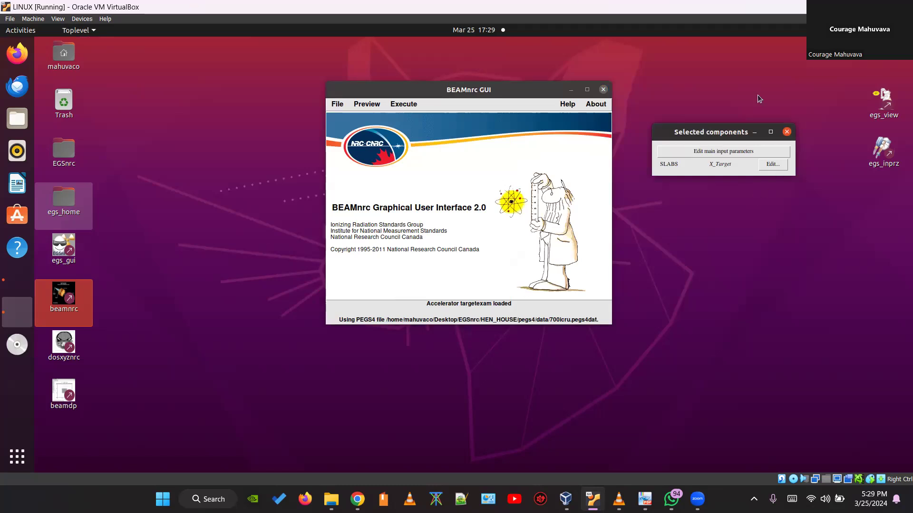
{"action": "left_click_drag", "start_coordinate": [496, 88], "coordinate": [400, 96]}
{"action": "left_click_drag", "start_coordinate": [699, 134], "coordinate": [691, 129]}
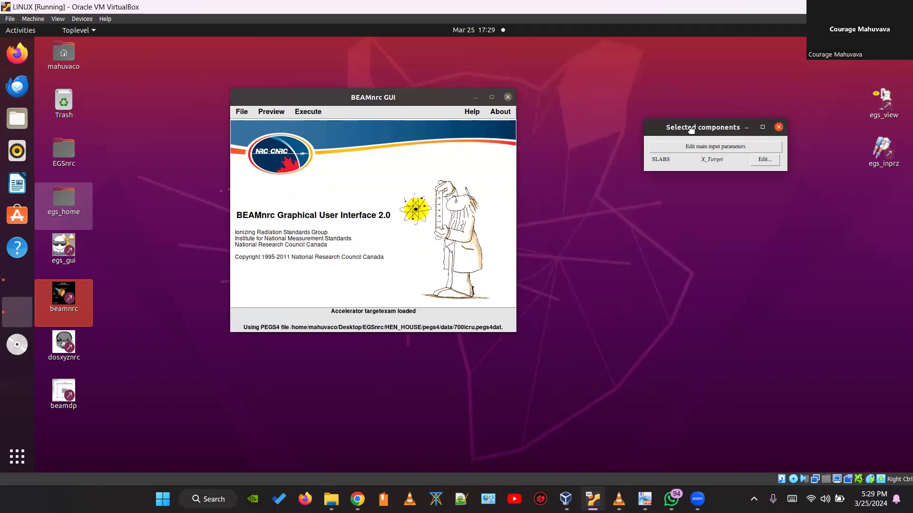
{"action": "left_click", "coordinate": [719, 148]}
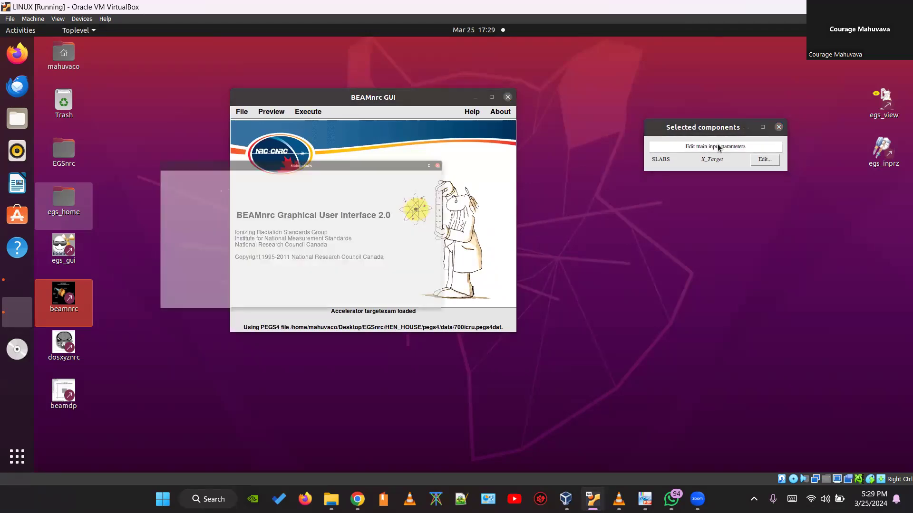
{"action": "left_click_drag", "start_coordinate": [380, 46], "coordinate": [568, 128]}
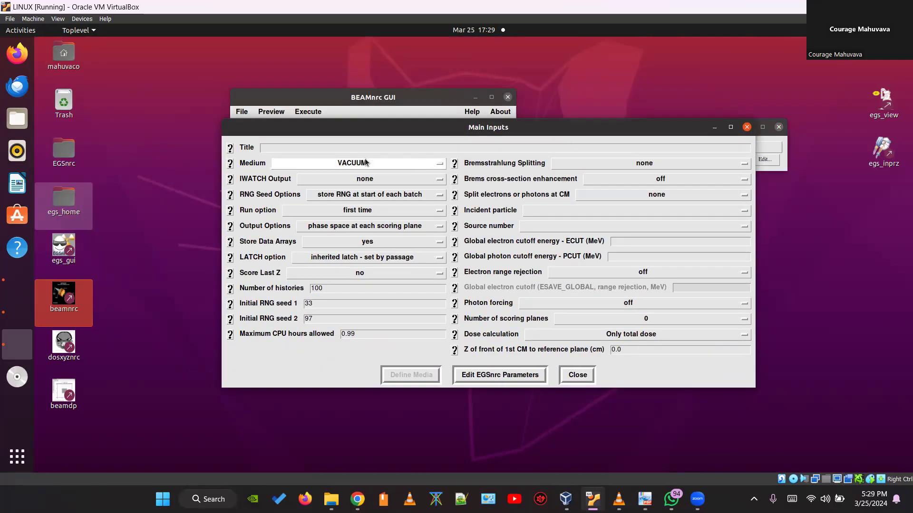
{"action": "left_click", "coordinate": [295, 149]}
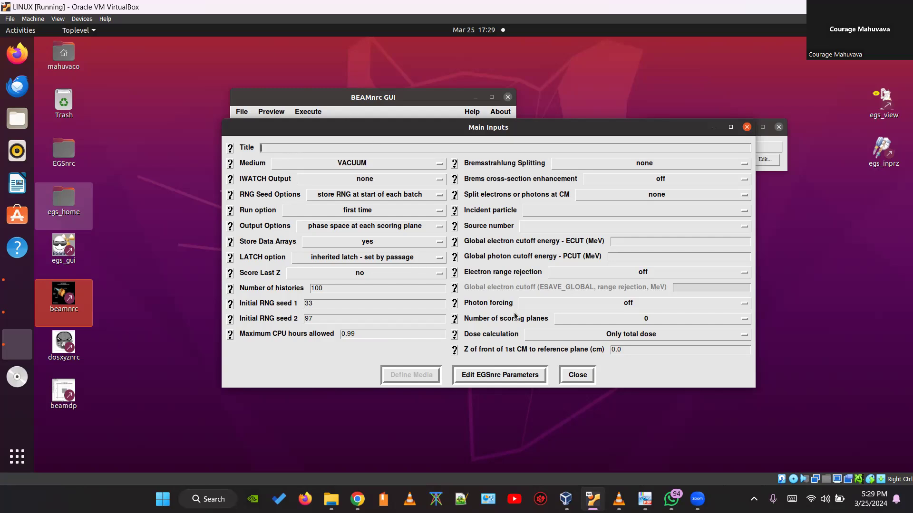
{"action": "left_click", "coordinate": [576, 374]}
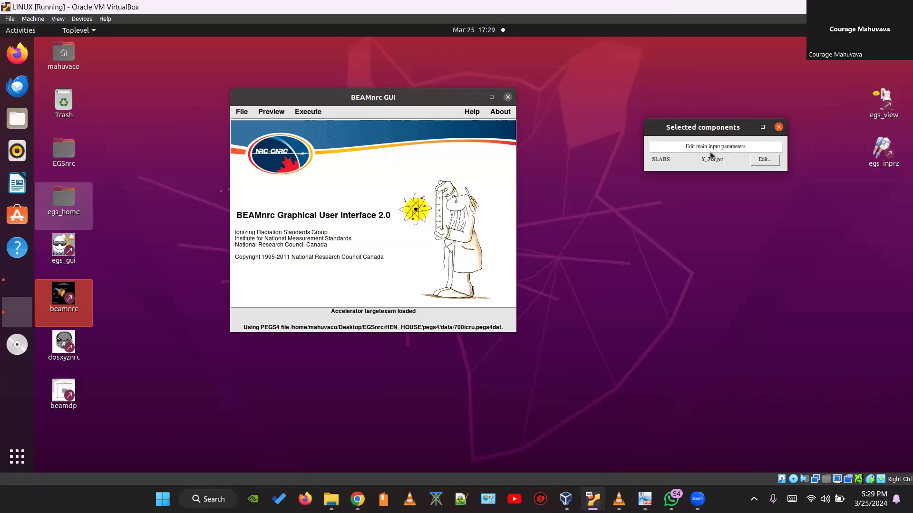
Open the main input parameters and enter "x-ray targhet block" as the simulation title
{"action": "left_click", "coordinate": [709, 151]}
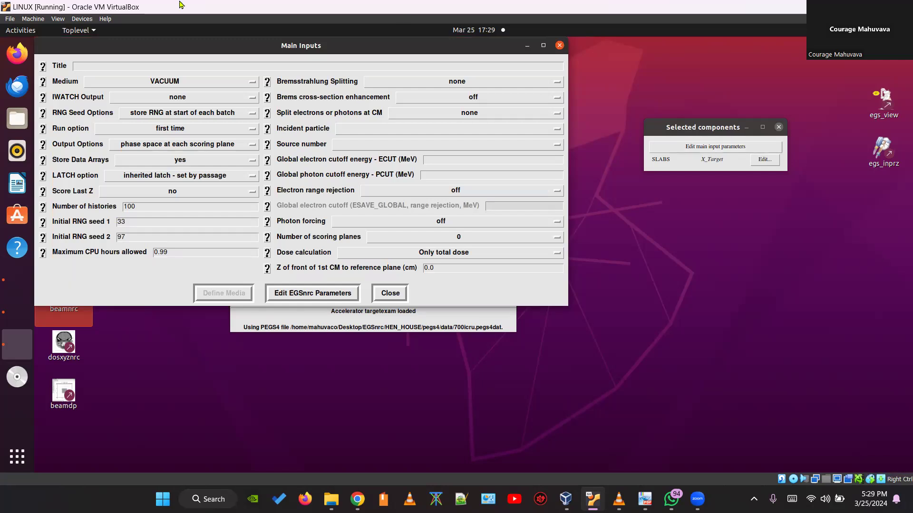
{"action": "left_click", "coordinate": [111, 65]}
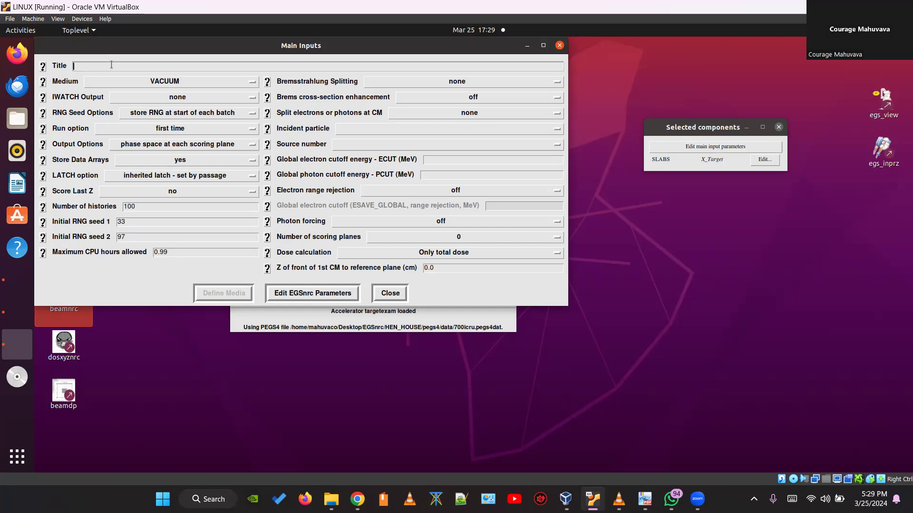
{"action": "type", "text": "x-ray targhet bnl"}
{"action": "key", "text": "BackSpace"}
{"action": "type", "text": "lock"}
Read the help on the Medium input and set the medium to AIR700ICRU
{"action": "left_click", "coordinate": [223, 82]}
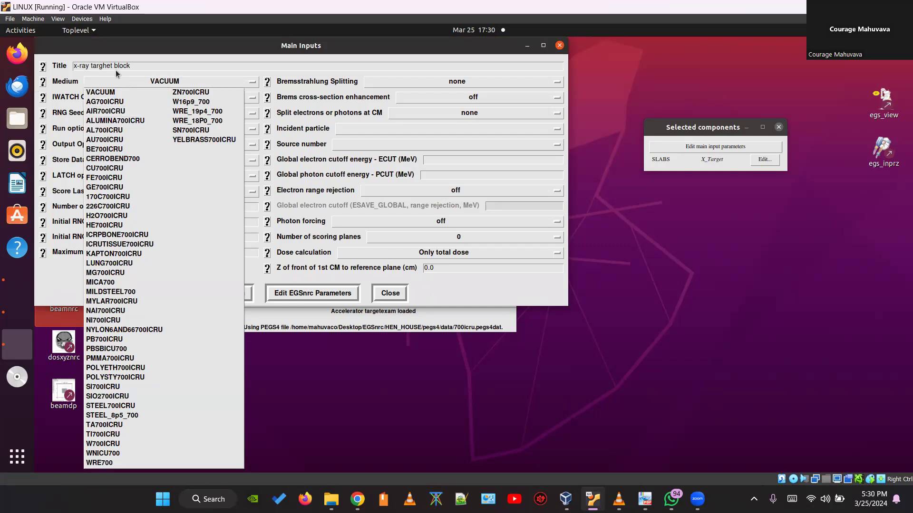
{"action": "left_click", "coordinate": [196, 47]}
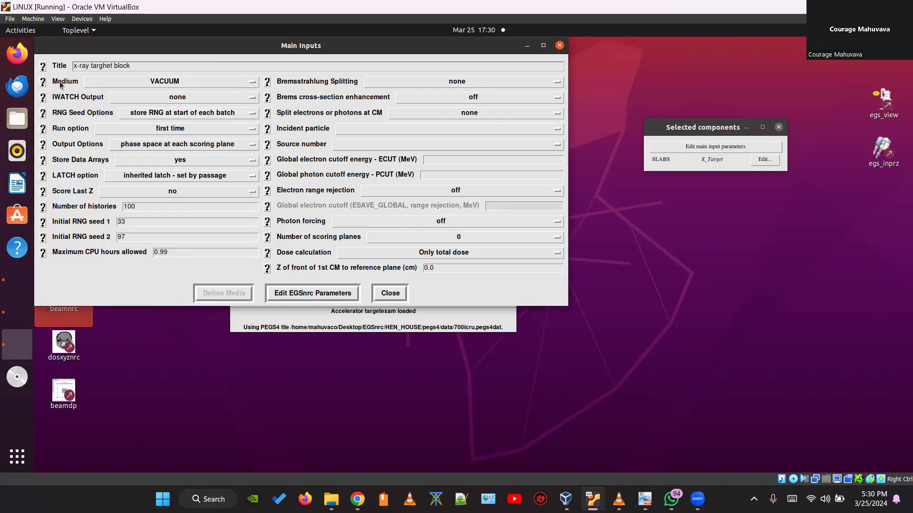
{"action": "left_click", "coordinate": [43, 81]}
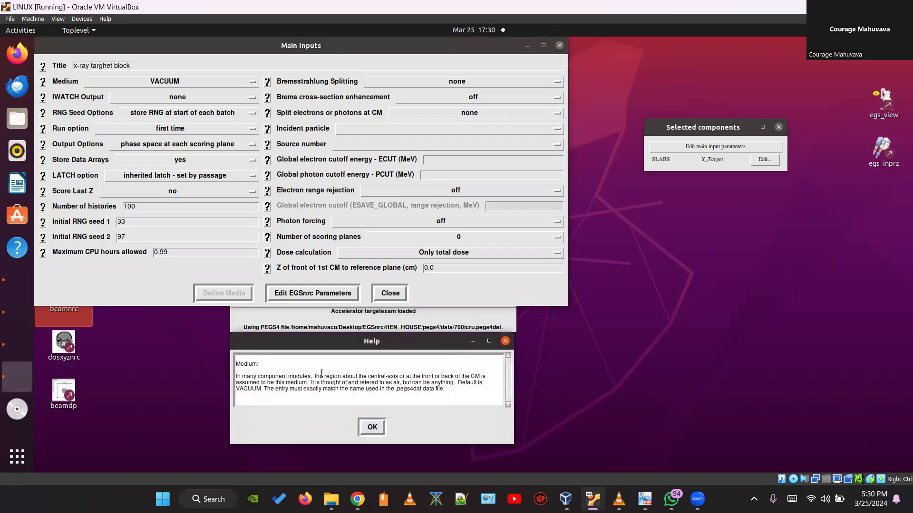
{"action": "left_click_drag", "start_coordinate": [393, 341], "coordinate": [324, 114]}
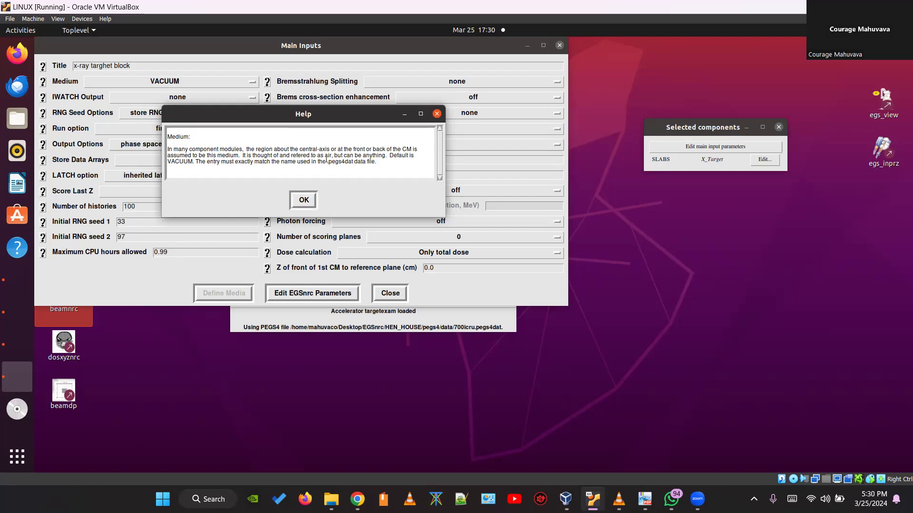
{"action": "left_click", "coordinate": [303, 200]}
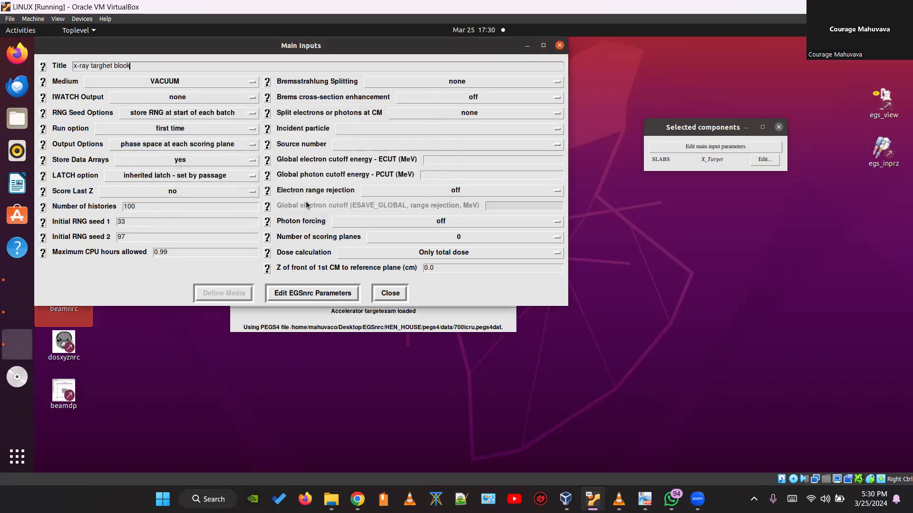
{"action": "left_click", "coordinate": [220, 84]}
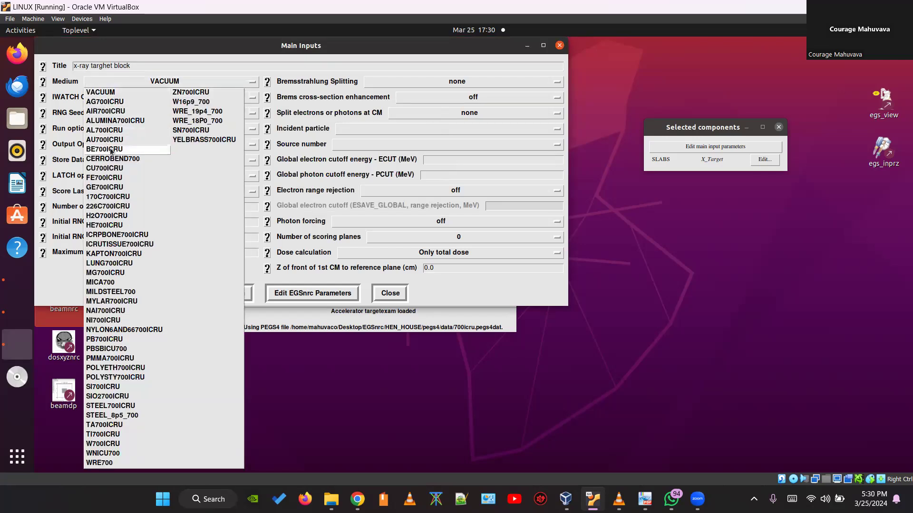
{"action": "left_click", "coordinate": [108, 112]}
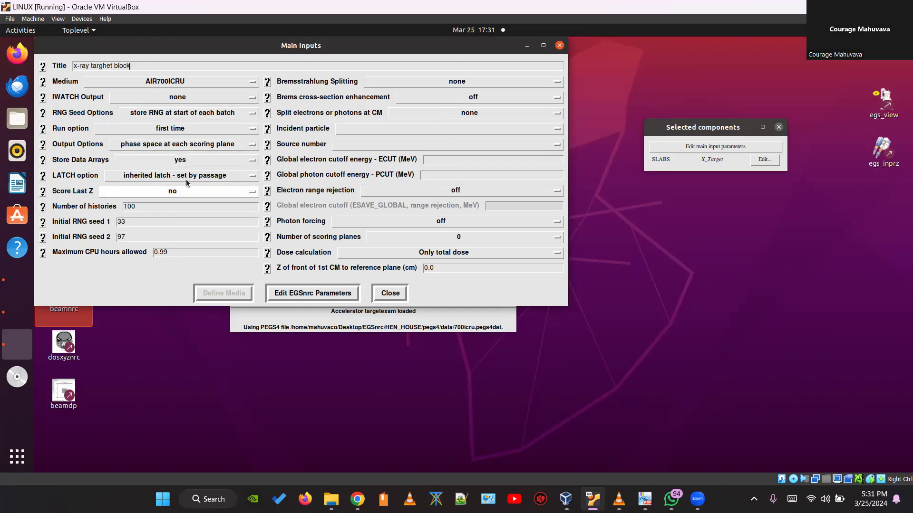
Set the number of histories to 15000 and the maximum CPU hours allowed to 500
{"action": "left_click_drag", "start_coordinate": [154, 206], "coordinate": [110, 209]}
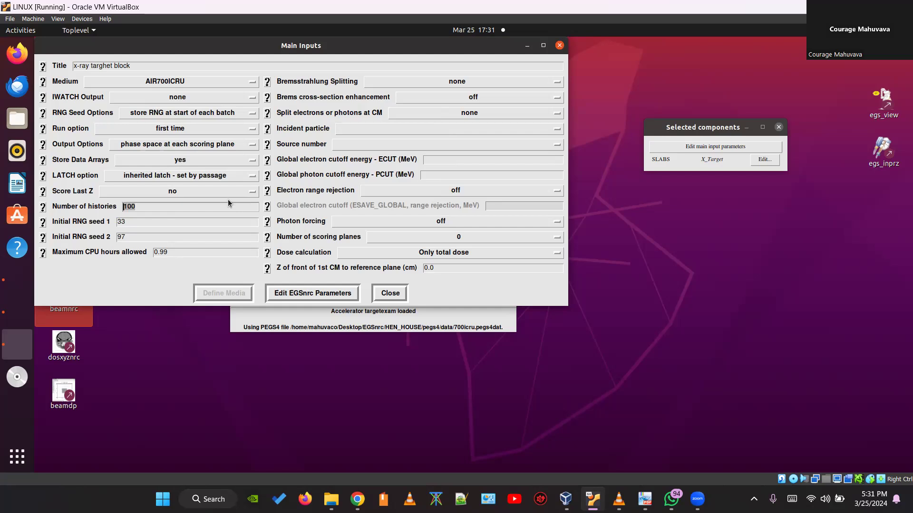
{"action": "type", "text": "15000"}
{"action": "left_click_drag", "start_coordinate": [174, 253], "coordinate": [153, 253]}
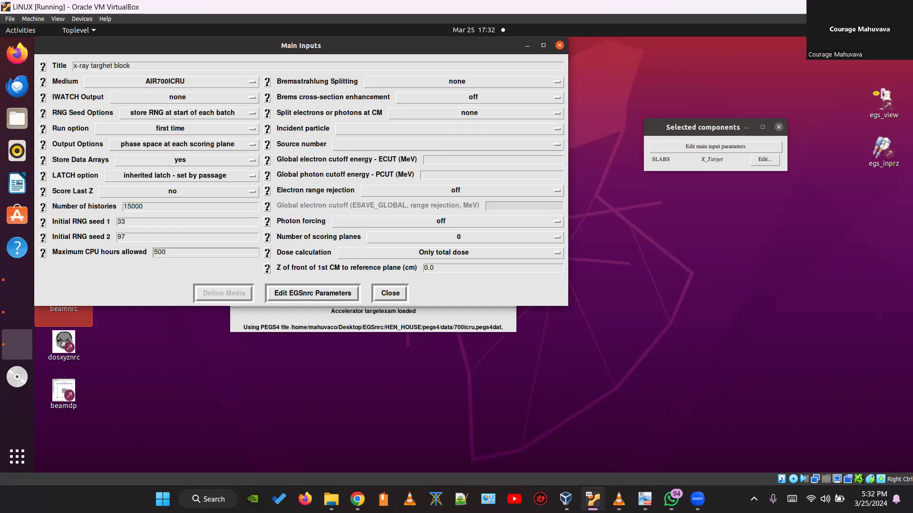
Switch to PDF-XChange Viewer and examine the Figure 6.2 linac head geometry, then return to the BEAMnrc main inputs
{"action": "left_click", "coordinate": [645, 499]}
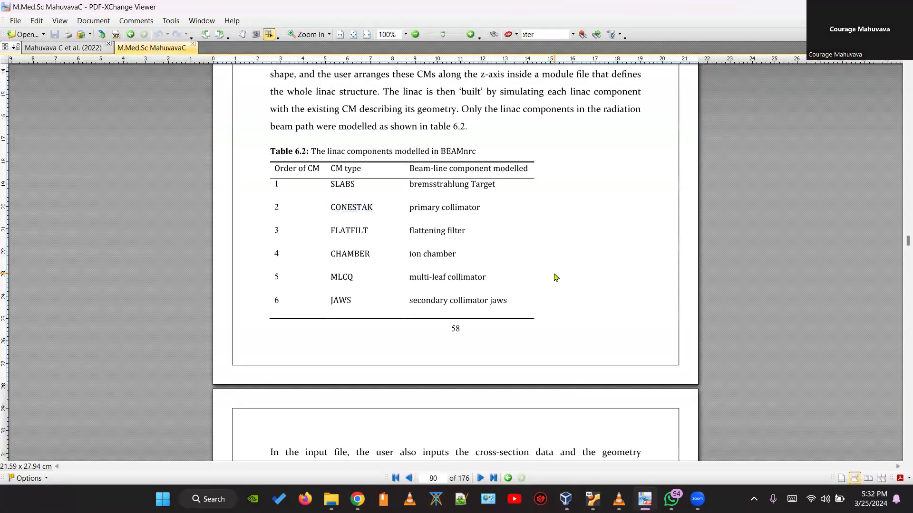
{"action": "scroll", "coordinate": [556, 278], "scroll_direction": "up", "scroll_amount": 15}
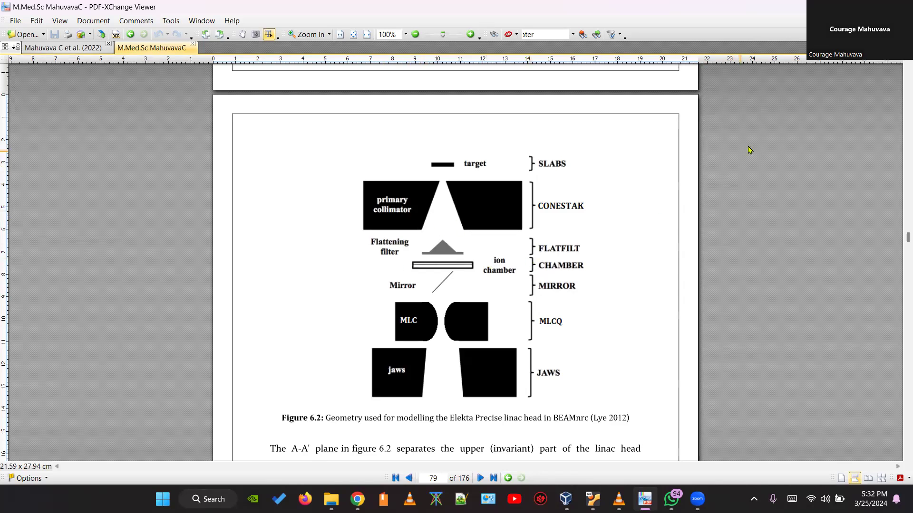
{"action": "key", "text": "alt+Tab"}
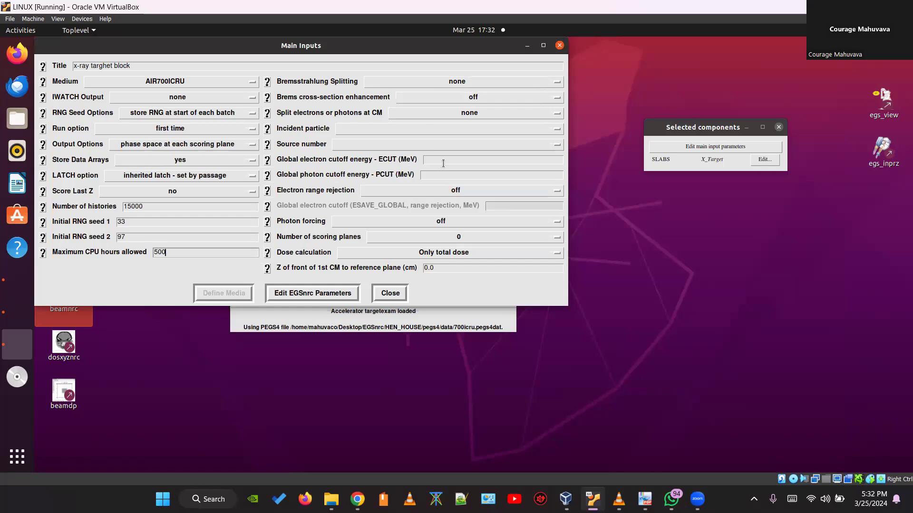
Set the incident particle to electron and choose source 0 - Parallel beam from the front
{"action": "left_click", "coordinate": [426, 130]}
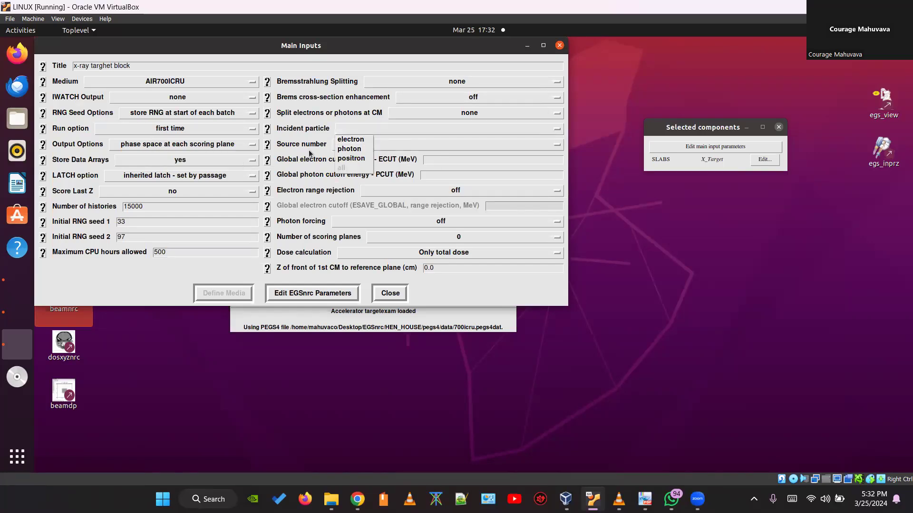
{"action": "left_click", "coordinate": [354, 142]}
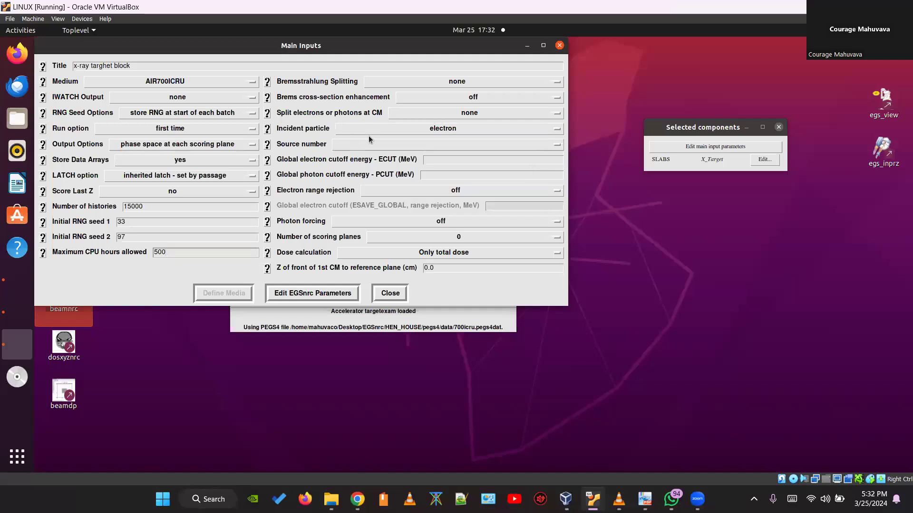
{"action": "left_click", "coordinate": [448, 149]}
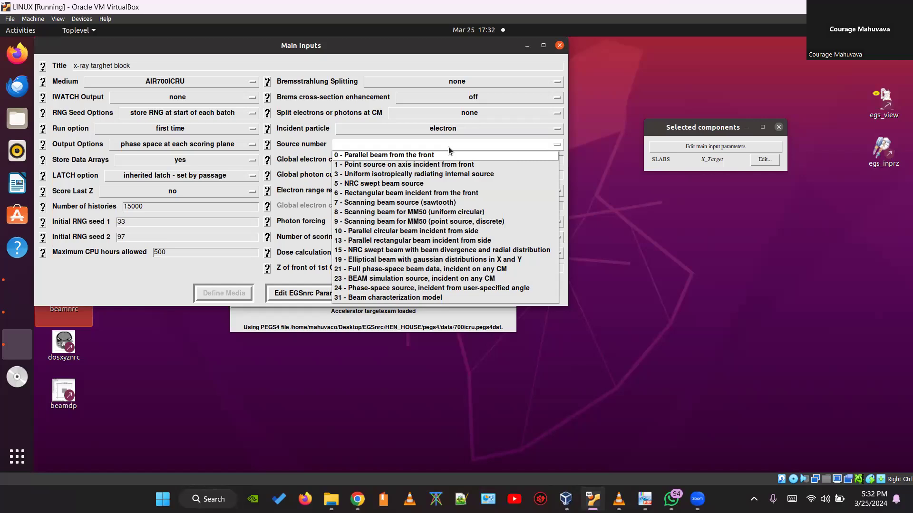
{"action": "left_click", "coordinate": [381, 158]}
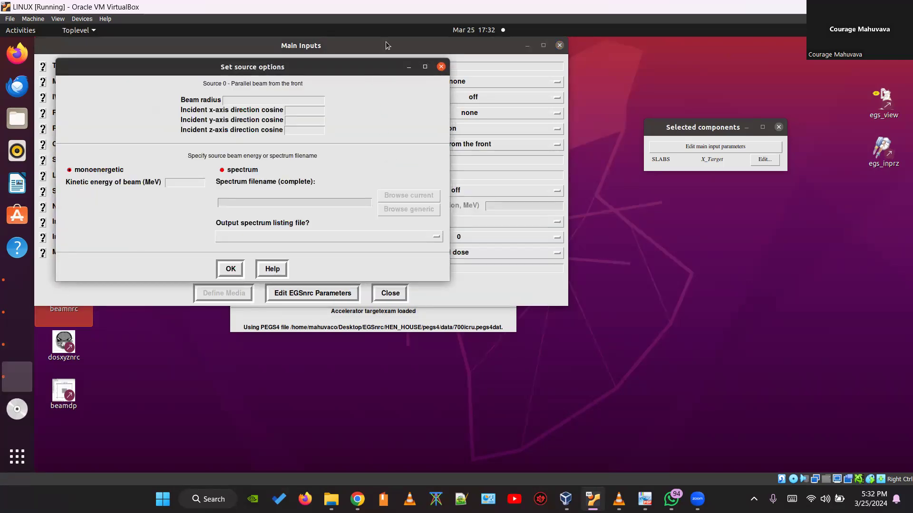
{"action": "left_click_drag", "start_coordinate": [243, 71], "coordinate": [534, 233]}
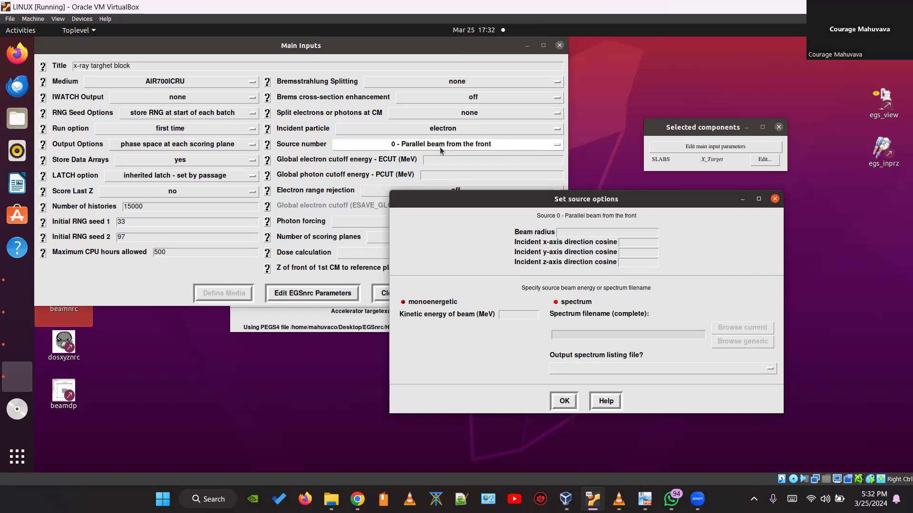
Define the source with beam radius 0.1, x, y and z direction cosines 0.0, 0.0 and 1.0, and kinetic energy 6.0 MeV
{"action": "left_click", "coordinate": [586, 233]}
{"action": "type", "text": "0.1"}
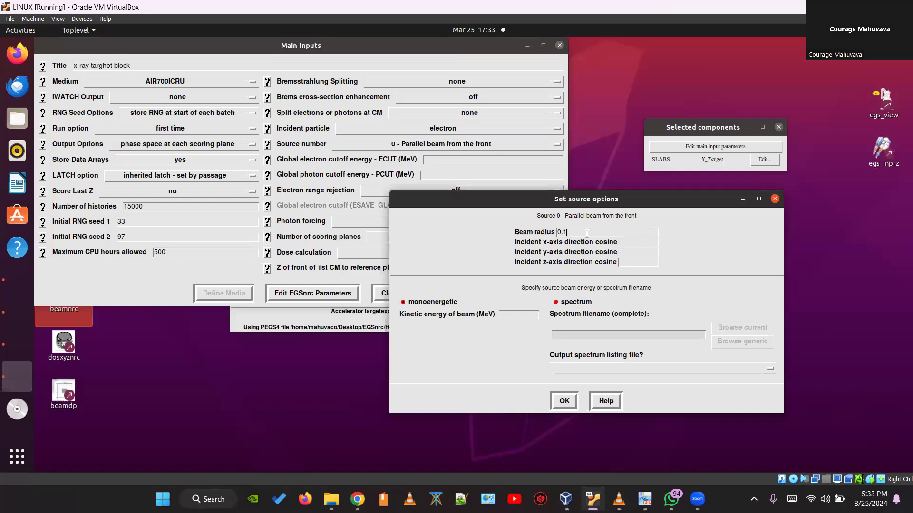
{"action": "left_click", "coordinate": [646, 241]}
{"action": "type", "text": "0.0"}
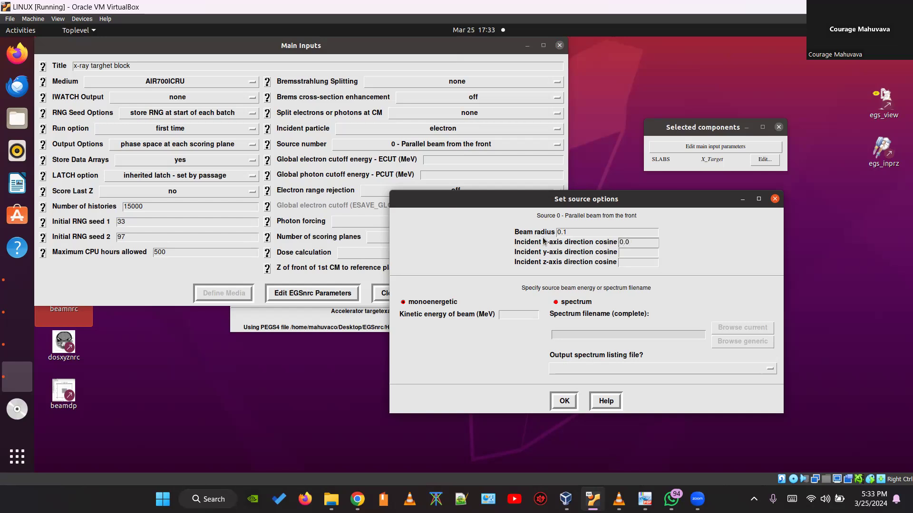
{"action": "left_click", "coordinate": [637, 252]}
{"action": "type", "text": "0.0"}
{"action": "type", "text": "1.0"}
{"action": "left_click", "coordinate": [503, 315]}
{"action": "type", "text": "6.0"}
{"action": "left_click", "coordinate": [560, 398]}
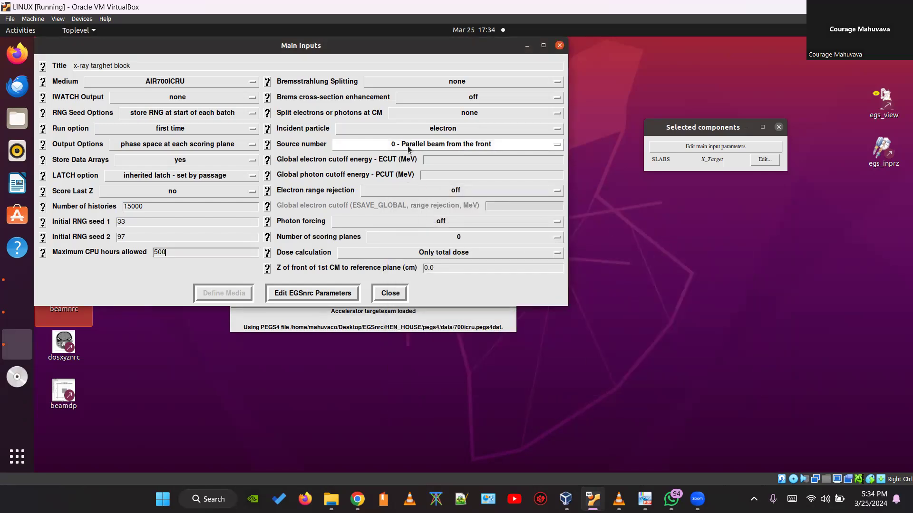
Read the help on the global electron cutoff energy and set ECUT to 0.7 MeV
{"action": "left_click", "coordinate": [481, 159]}
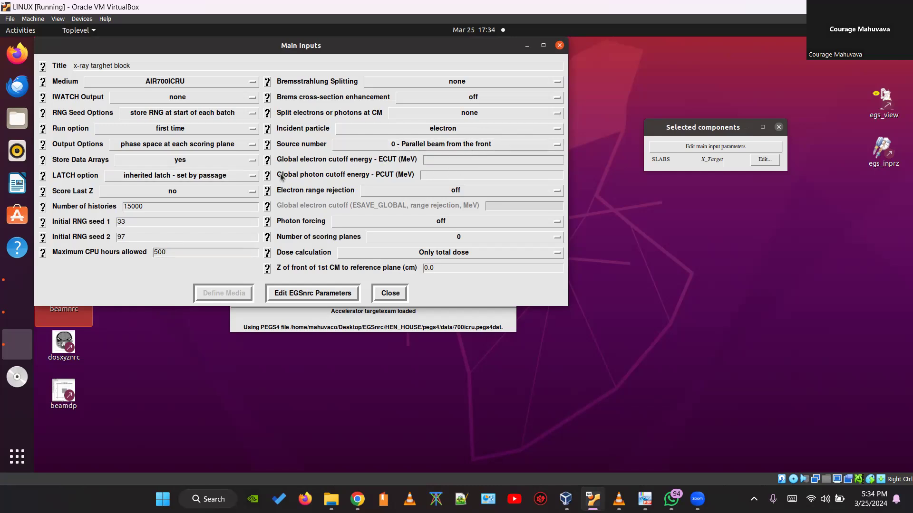
{"action": "left_click", "coordinate": [266, 160]}
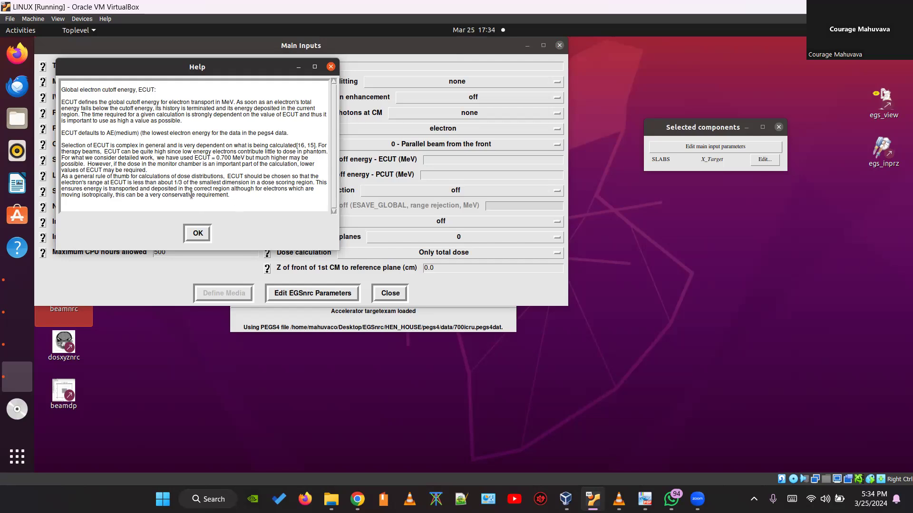
{"action": "left_click_drag", "start_coordinate": [195, 154], "coordinate": [247, 158]}
{"action": "left_click", "coordinate": [224, 163]}
{"action": "left_click", "coordinate": [196, 235]}
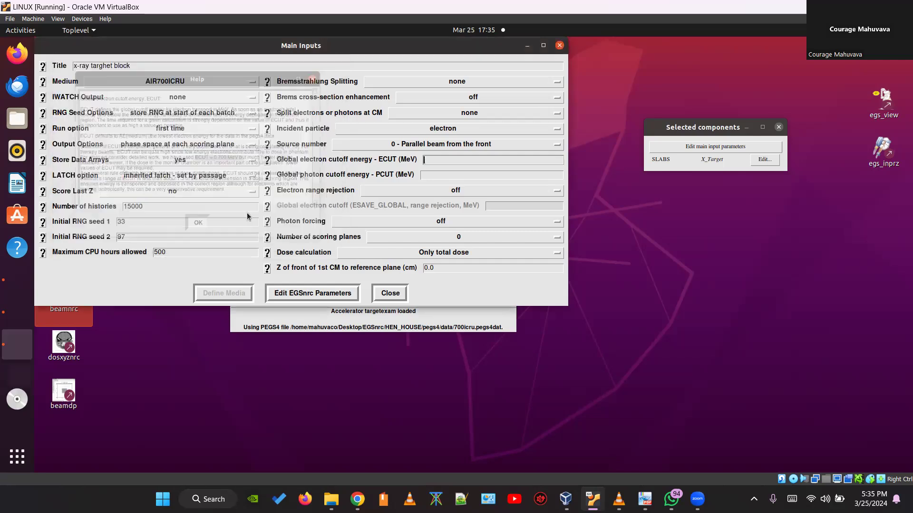
{"action": "type", "text": "0.7"}
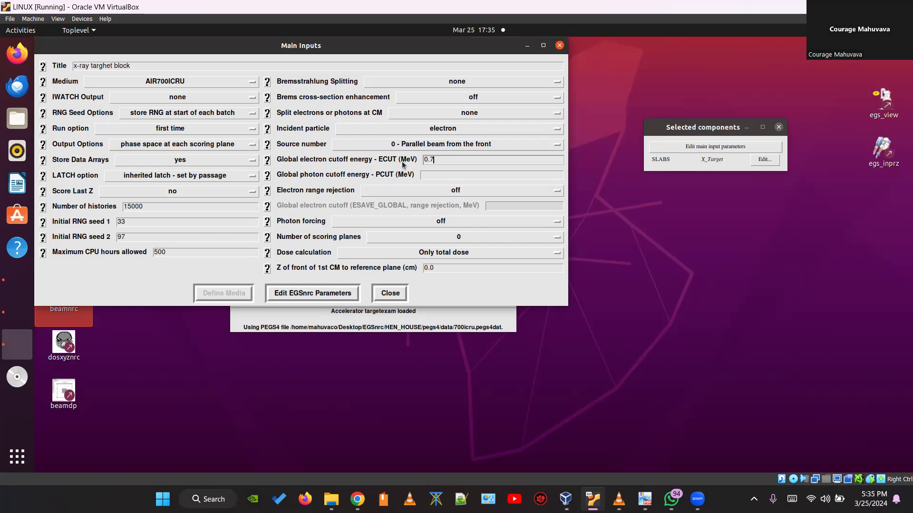
Read the help on the global photon cutoff energy and set PCUT to 0.01 MeV
{"action": "left_click", "coordinate": [267, 175]}
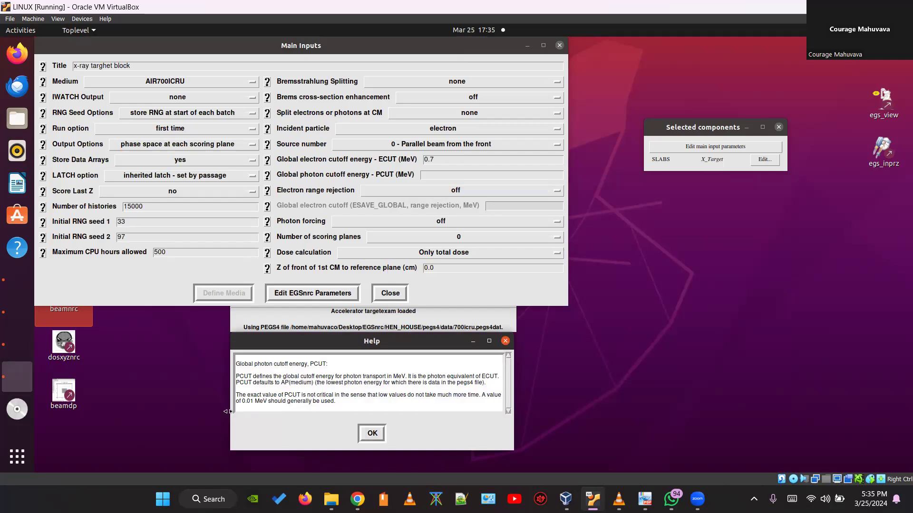
{"action": "left_click_drag", "start_coordinate": [240, 401], "coordinate": [341, 404]}
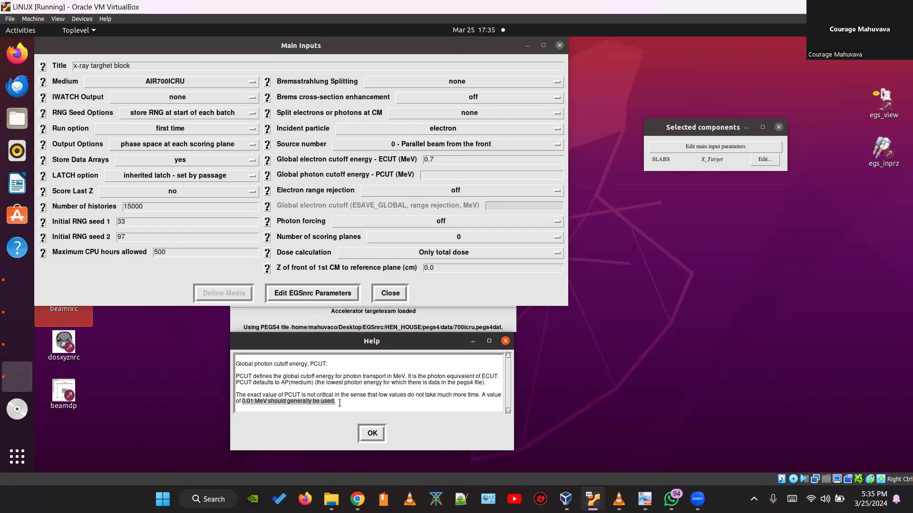
{"action": "left_click", "coordinate": [368, 434]}
{"action": "left_click", "coordinate": [423, 176]}
{"action": "type", "text": "0.01"}
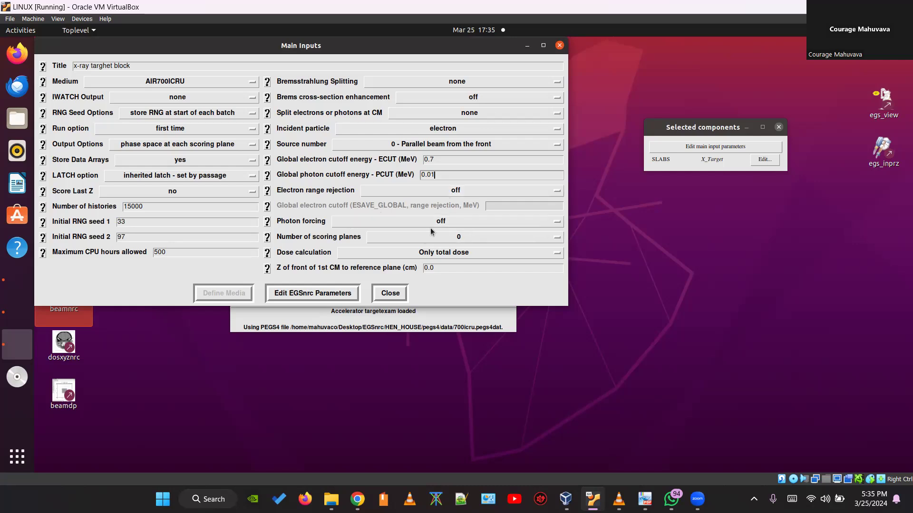
Request one scoring plane and assign it CM number 1, square zone type and 1 scoring zone
{"action": "left_click", "coordinate": [463, 237]}
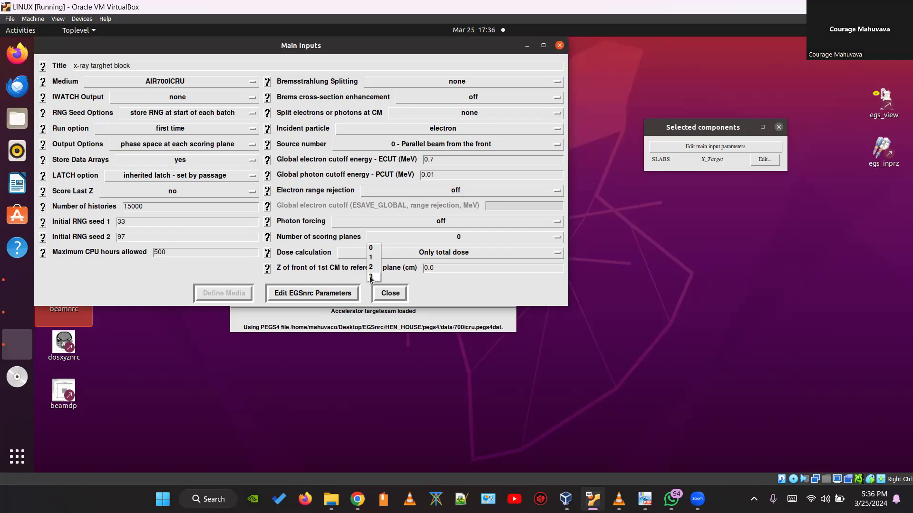
{"action": "left_click", "coordinate": [372, 258]}
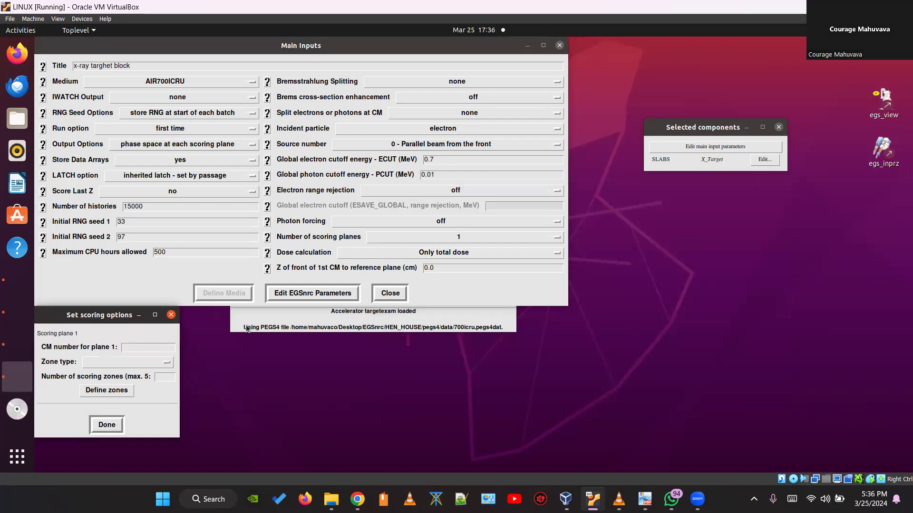
{"action": "left_click_drag", "start_coordinate": [110, 319], "coordinate": [699, 223]}
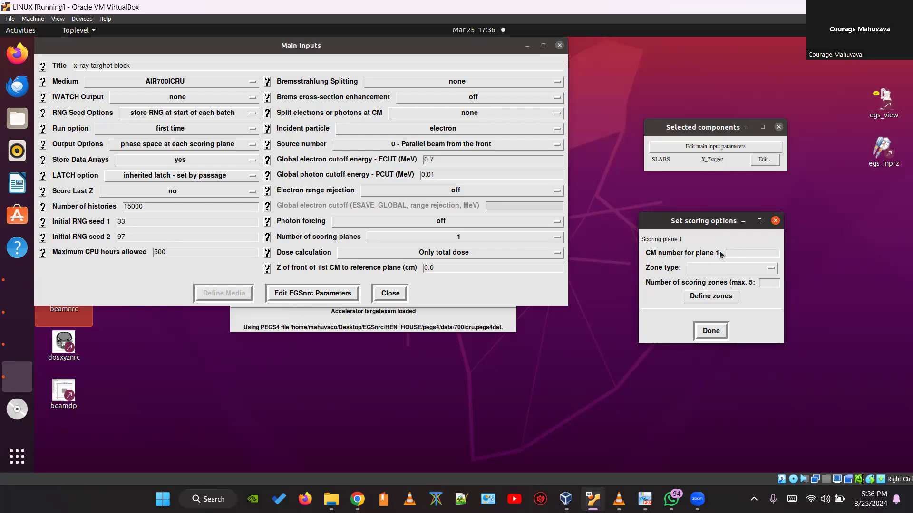
{"action": "left_click", "coordinate": [746, 253]}
{"action": "type", "text": "1"}
{"action": "left_click", "coordinate": [767, 272]}
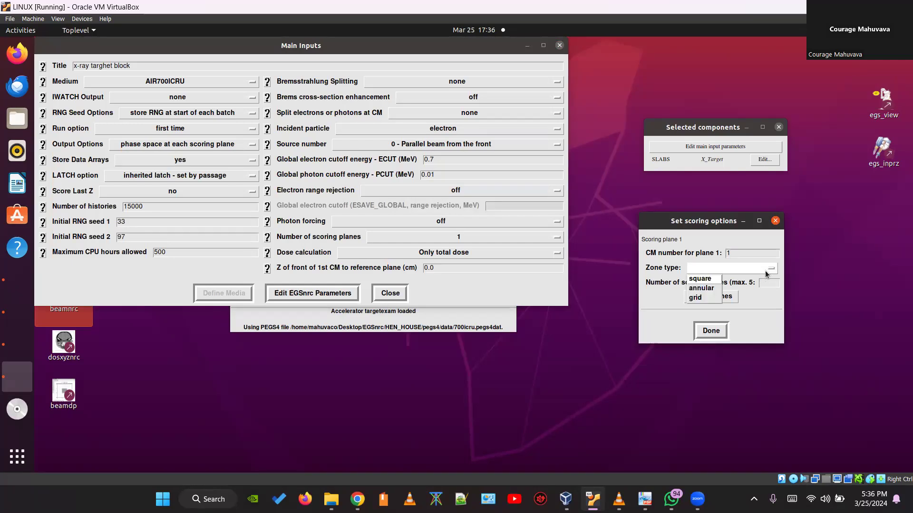
{"action": "left_click", "coordinate": [706, 284]}
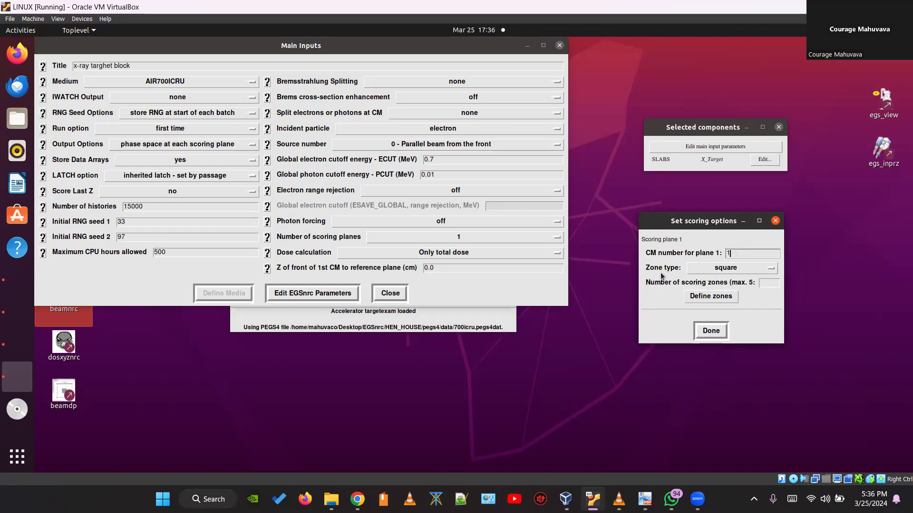
{"action": "left_click", "coordinate": [764, 282]}
{"action": "type", "text": "1"}
Define the scoring zone halfwidth for plane 1 as 10, then accept the scoring options and close the main inputs
{"action": "left_click", "coordinate": [723, 298]}
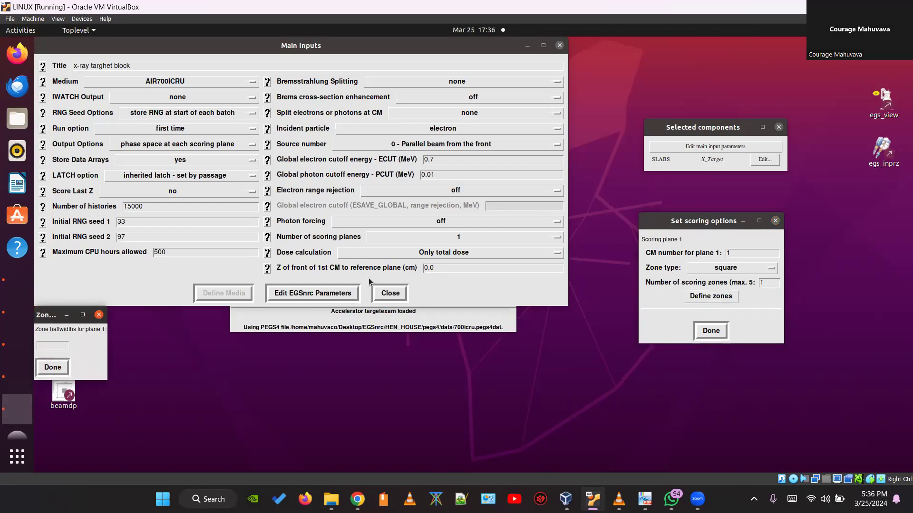
{"action": "left_click_drag", "start_coordinate": [50, 321], "coordinate": [473, 362]}
{"action": "left_click", "coordinate": [472, 386]}
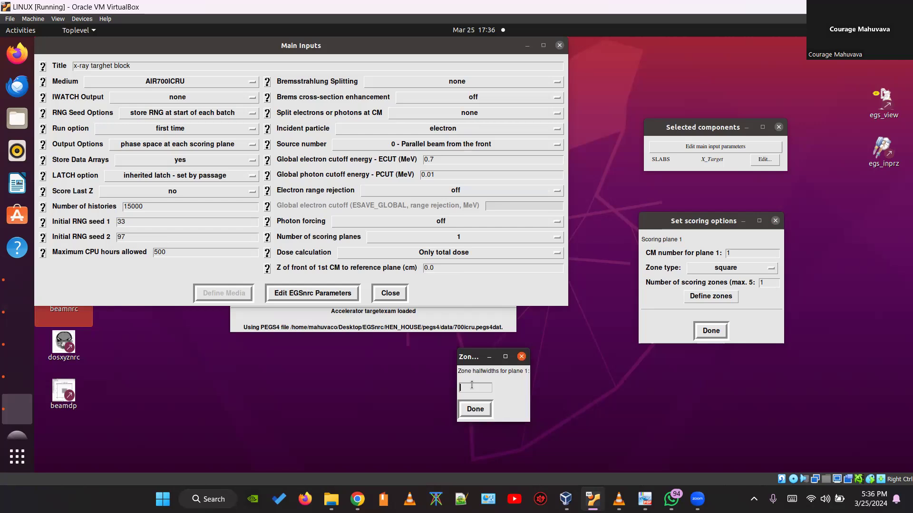
{"action": "type", "text": "10"}
{"action": "left_click", "coordinate": [480, 407]}
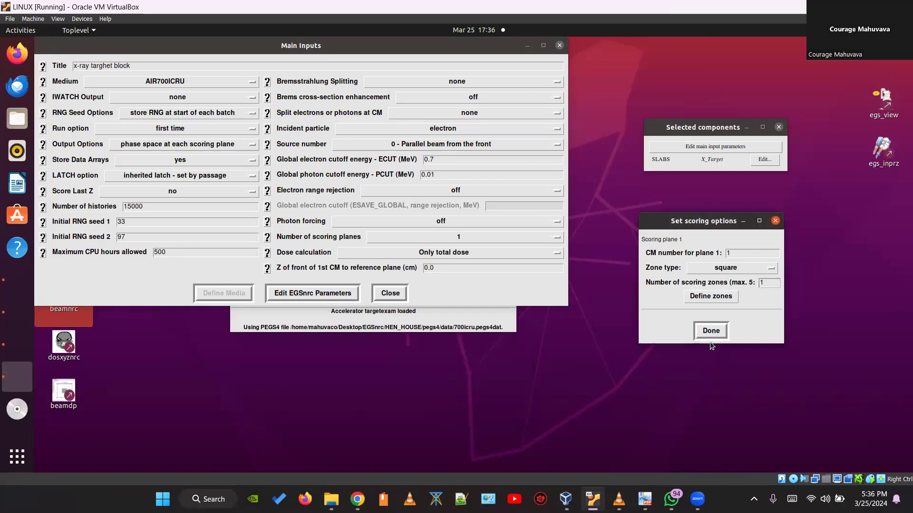
{"action": "left_click", "coordinate": [716, 331]}
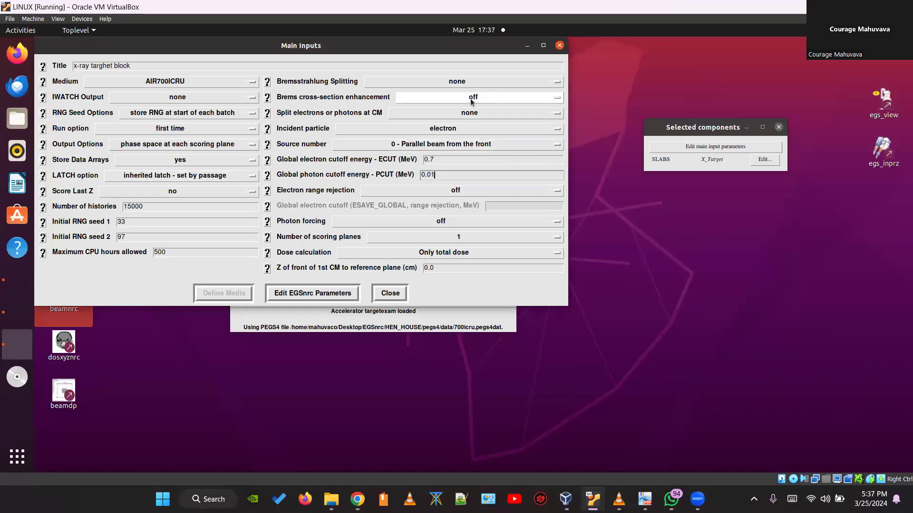
{"action": "left_click", "coordinate": [390, 293]}
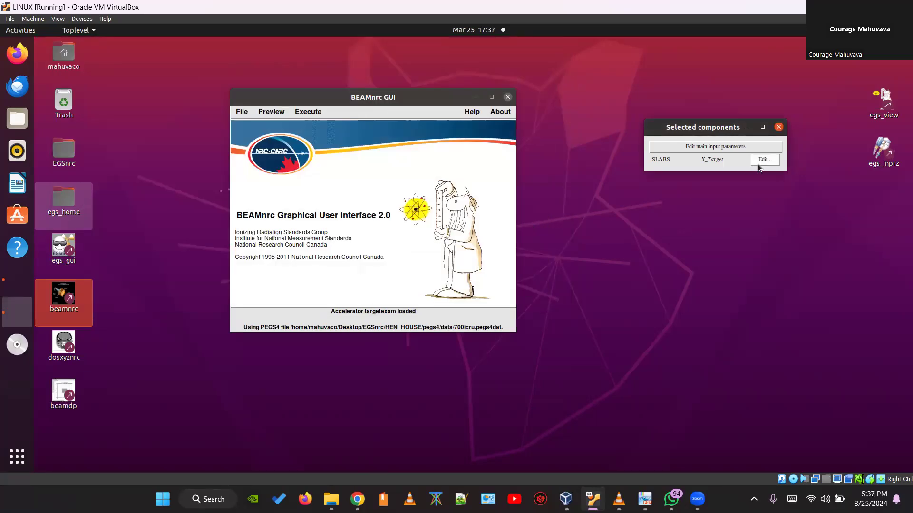
Reopen the main input parameters to review the histories, CPU hours, cutoff energies and scoring planes, then close them
{"action": "left_click", "coordinate": [722, 147]}
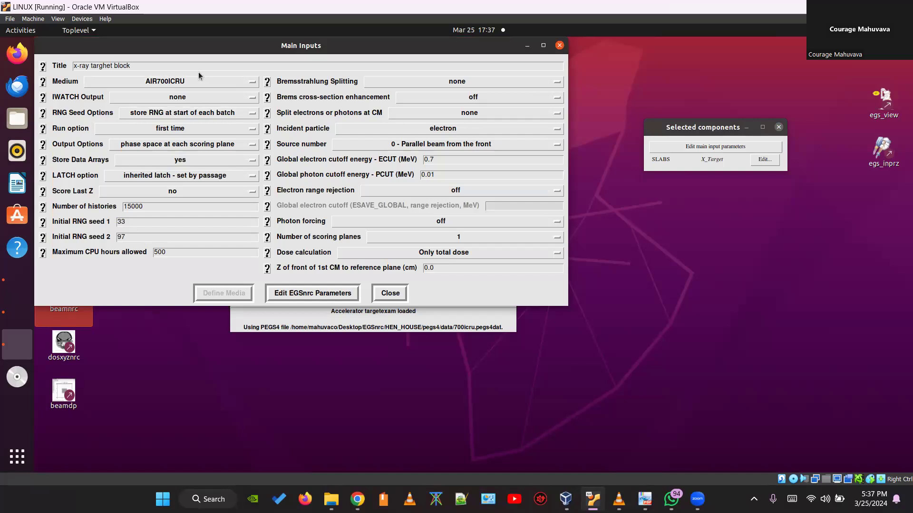
{"action": "left_click", "coordinate": [172, 204]}
{"action": "left_click", "coordinate": [179, 254]}
{"action": "left_click", "coordinate": [458, 159]}
{"action": "left_click", "coordinate": [439, 175]}
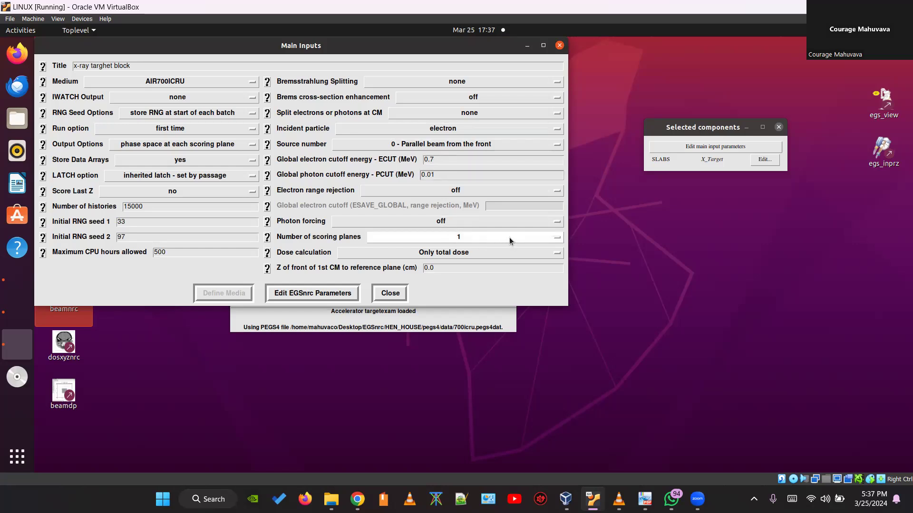
{"action": "left_click", "coordinate": [724, 166]}
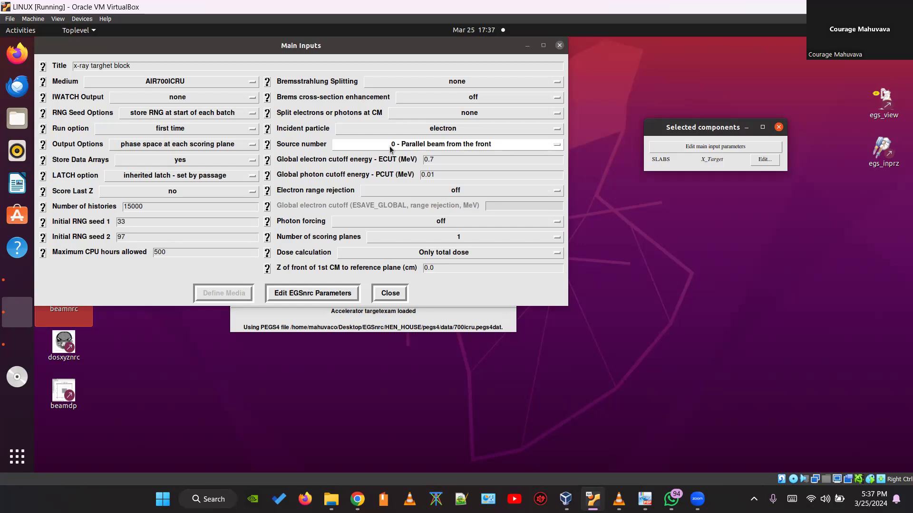
{"action": "left_click", "coordinate": [389, 292]}
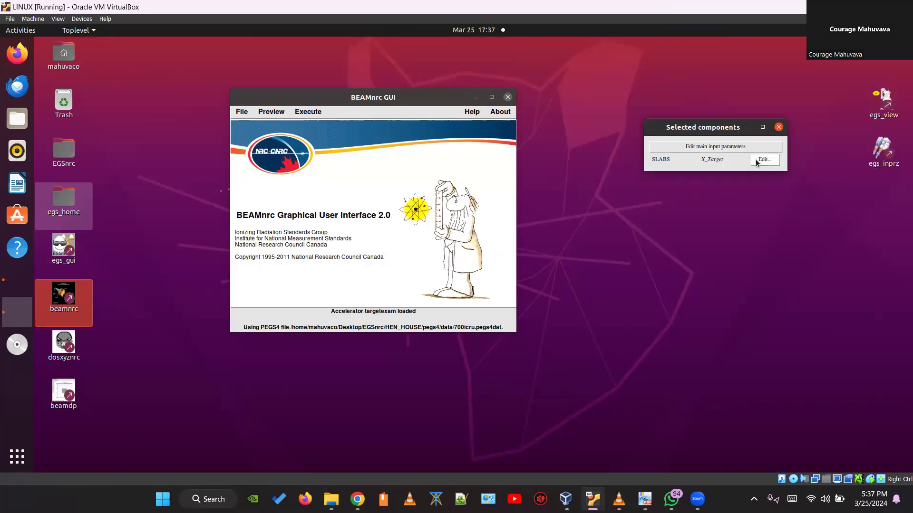
Open the SLABS X_Target component for editing, title it "x-ray target" and begin editing the half-width of its outer square boundary
{"action": "left_click", "coordinate": [757, 160]}
{"action": "left_click_drag", "start_coordinate": [797, 185], "coordinate": [321, 153]}
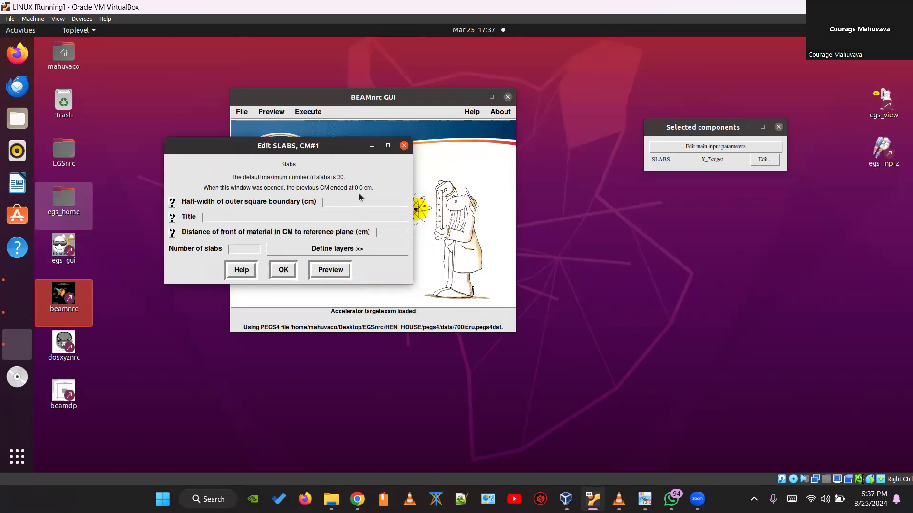
{"action": "left_click", "coordinate": [225, 218]}
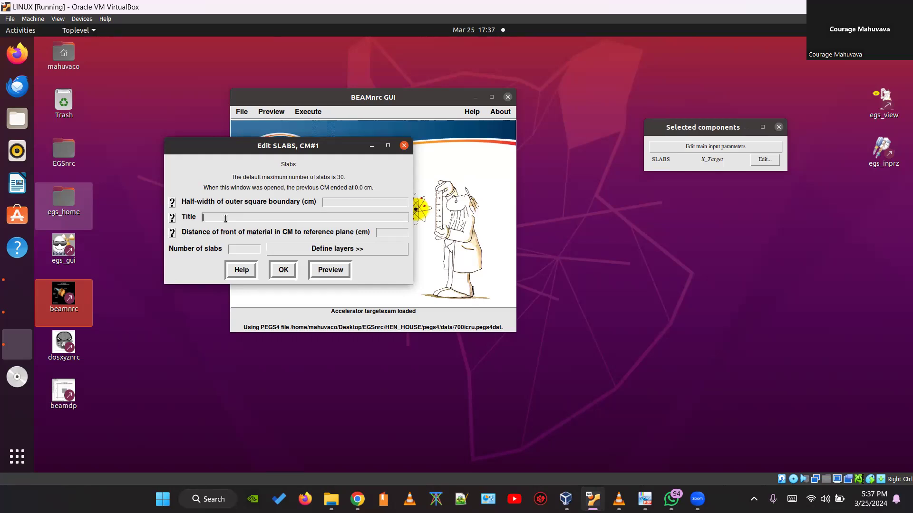
{"action": "type", "text": "x-ray target"}
{"action": "left_click", "coordinate": [329, 198]}
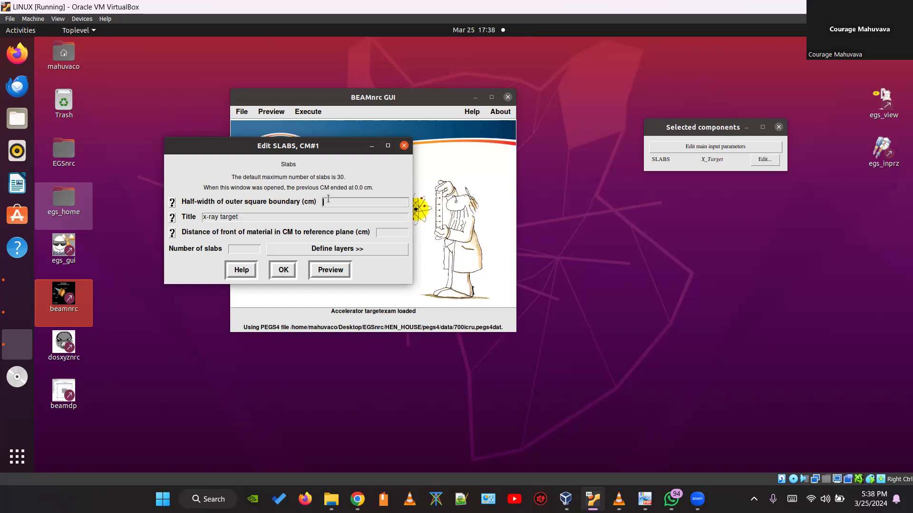
Consult the help on the outer square boundary's half-width and set it to 10 cm for the SLABS component
{"action": "left_click", "coordinate": [172, 203]}
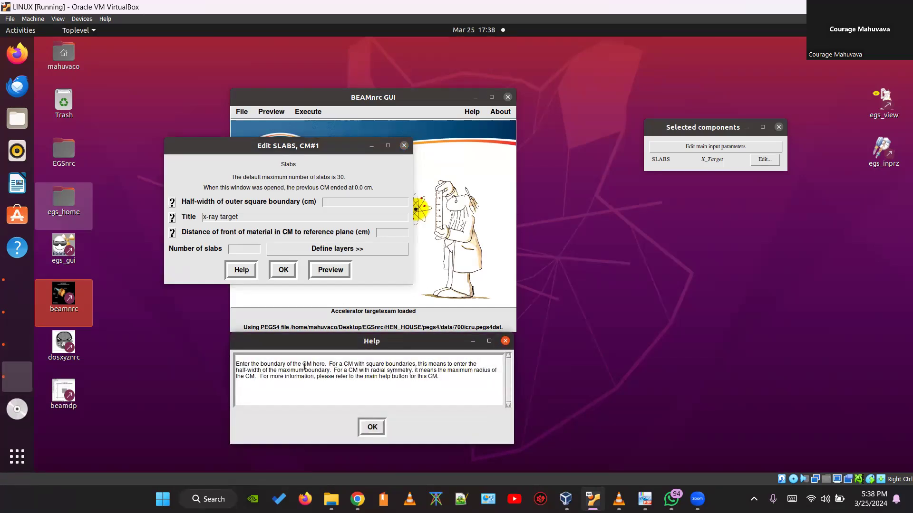
{"action": "left_click", "coordinate": [372, 428]}
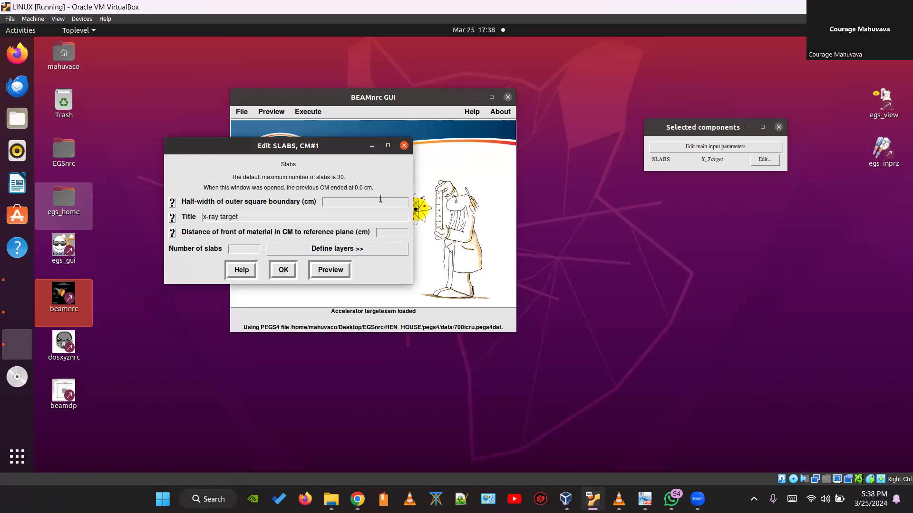
{"action": "type", "text": "10"}
Consult the help on the distance of the front of material to the reference plane and set it to 0.1 cm
{"action": "left_click", "coordinate": [391, 232]}
{"action": "left_click", "coordinate": [174, 233]}
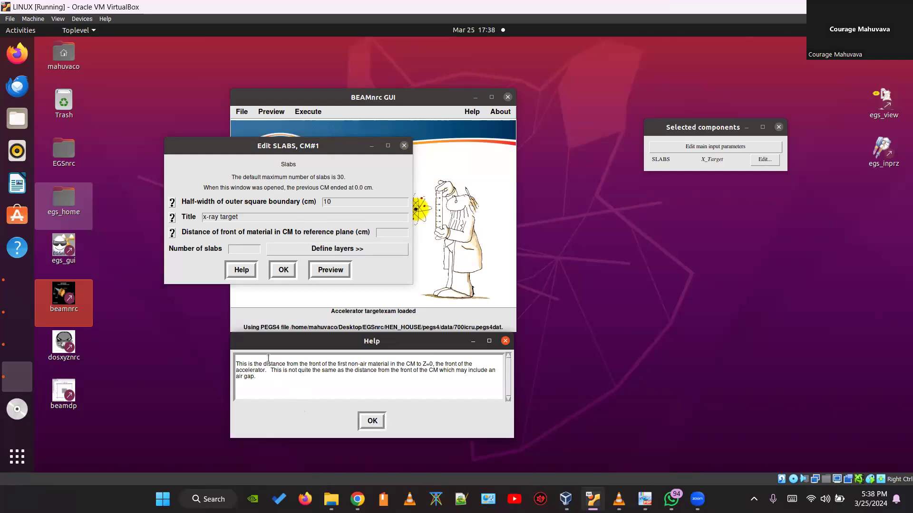
{"action": "left_click_drag", "start_coordinate": [263, 364], "coordinate": [448, 355]}
{"action": "left_click", "coordinate": [326, 393]}
{"action": "left_click", "coordinate": [371, 420]}
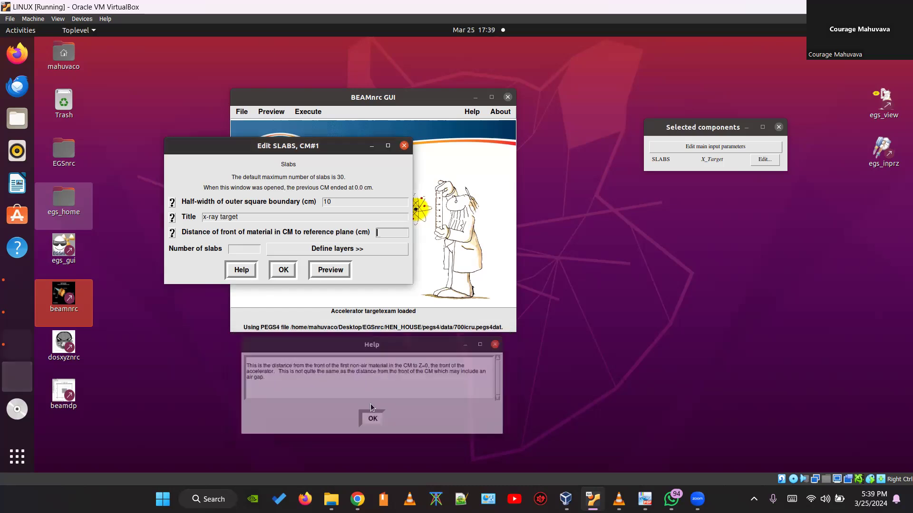
{"action": "left_click", "coordinate": [376, 232]}
{"action": "type", "text": "0.1"}
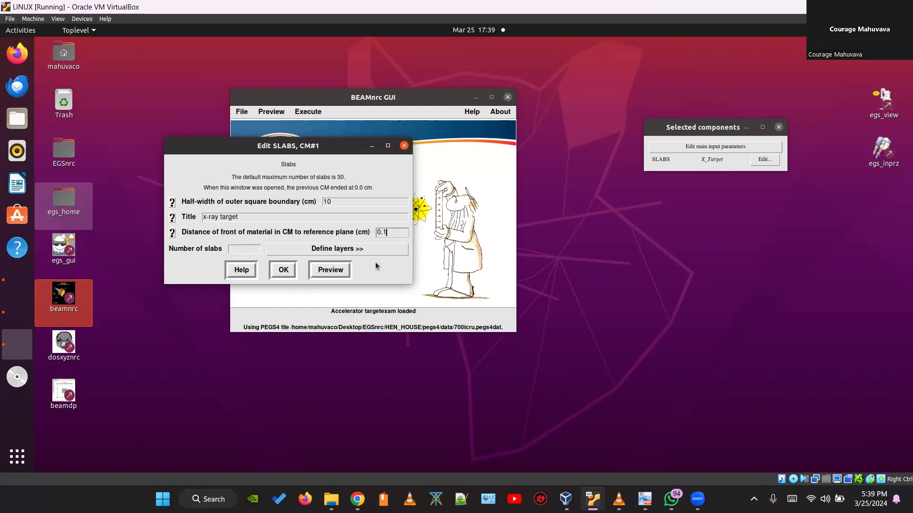
Define one slab with a thickness of 0.3 cm and check the global cutoff energies in the main input parameters
{"action": "left_click", "coordinate": [236, 250]}
{"action": "type", "text": "1"}
{"action": "left_click", "coordinate": [335, 249]}
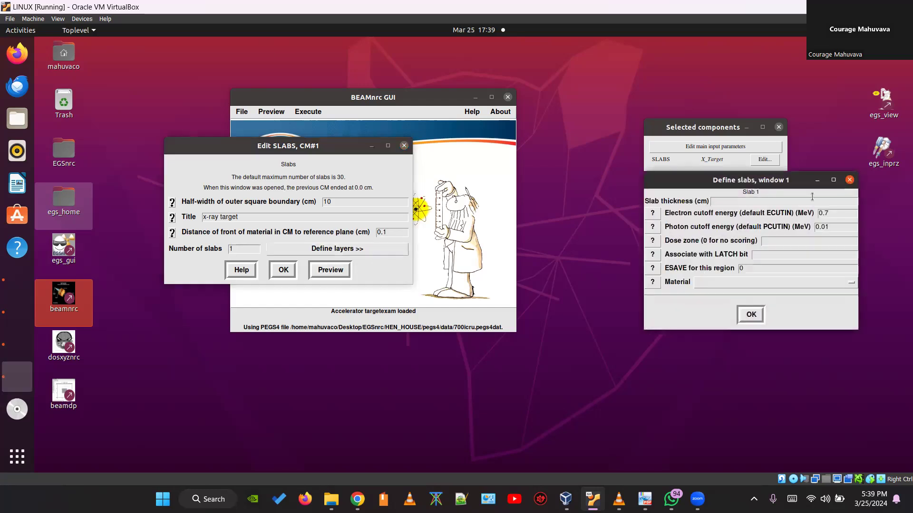
{"action": "left_click_drag", "start_coordinate": [783, 180], "coordinate": [612, 189]}
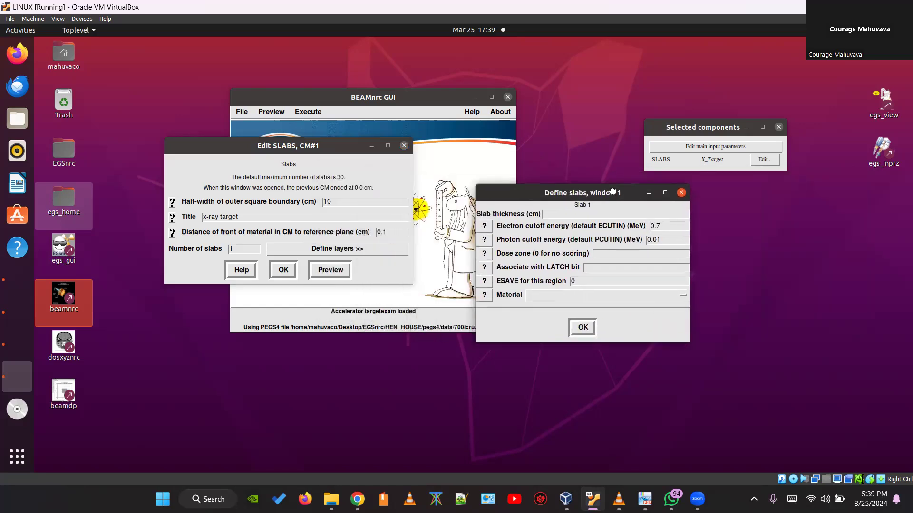
{"action": "left_click", "coordinate": [552, 212]}
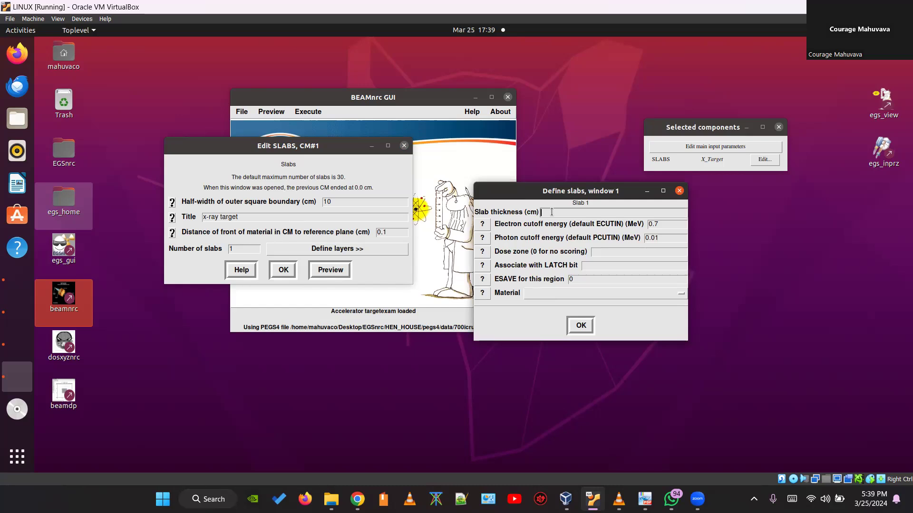
{"action": "type", "text": "0.3"}
{"action": "left_click", "coordinate": [715, 146]}
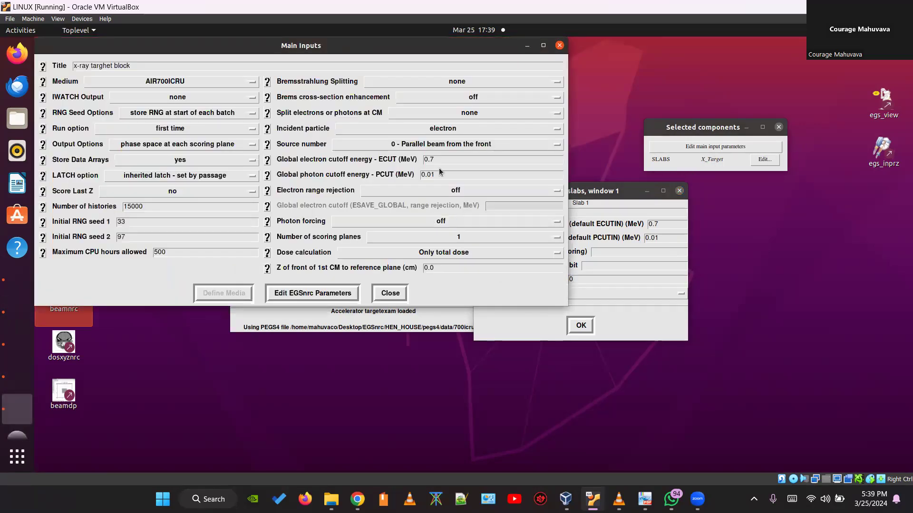
{"action": "left_click", "coordinate": [397, 301]}
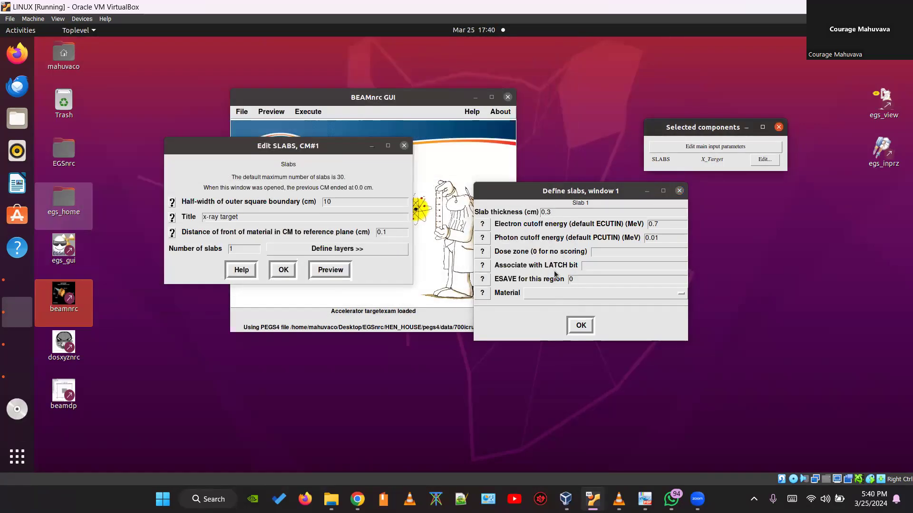
Set the slab's dose zone to 1 and its associated LATCH bit to 0, consulting the help for both
{"action": "left_click", "coordinate": [614, 251]}
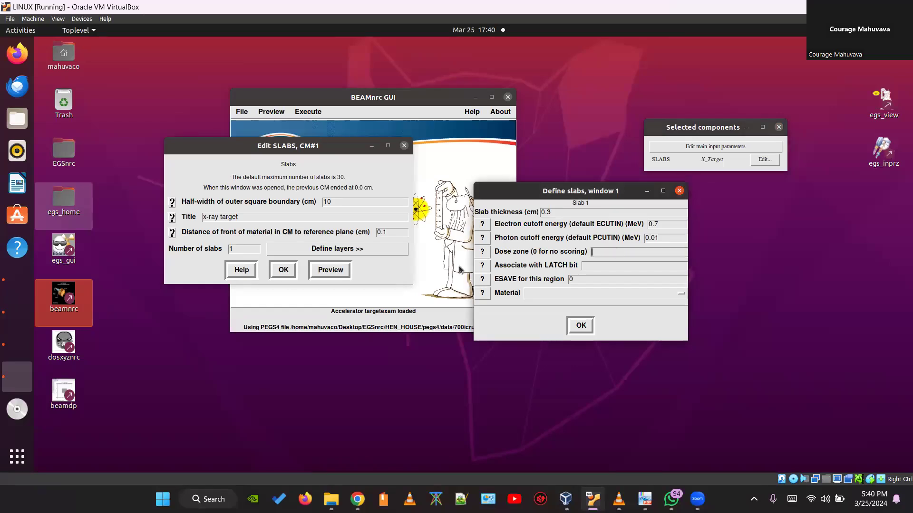
{"action": "left_click", "coordinate": [482, 252]}
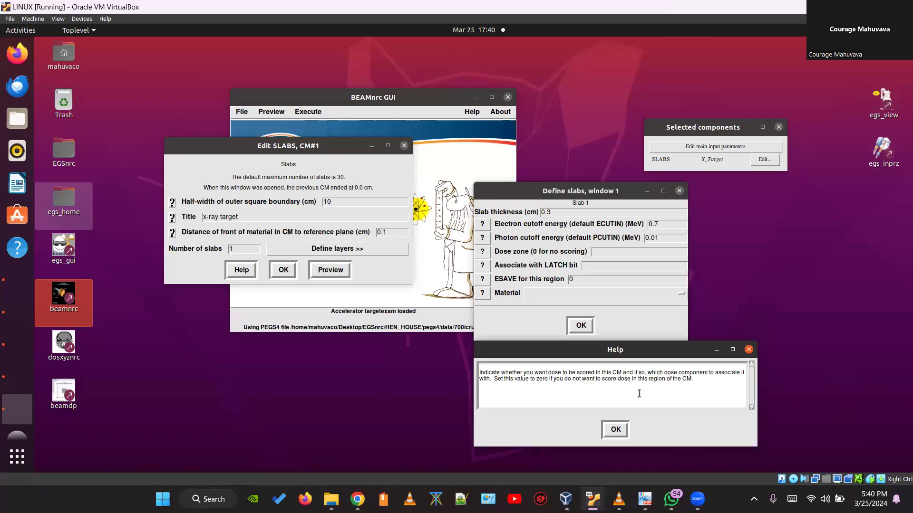
{"action": "left_click", "coordinate": [611, 438]}
{"action": "left_click", "coordinate": [615, 250]}
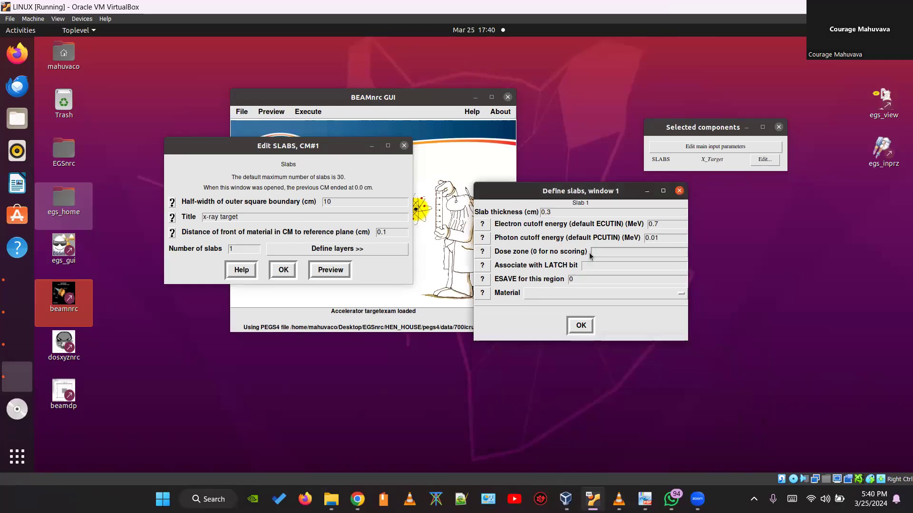
{"action": "type", "text": "1"}
{"action": "left_click", "coordinate": [484, 266]}
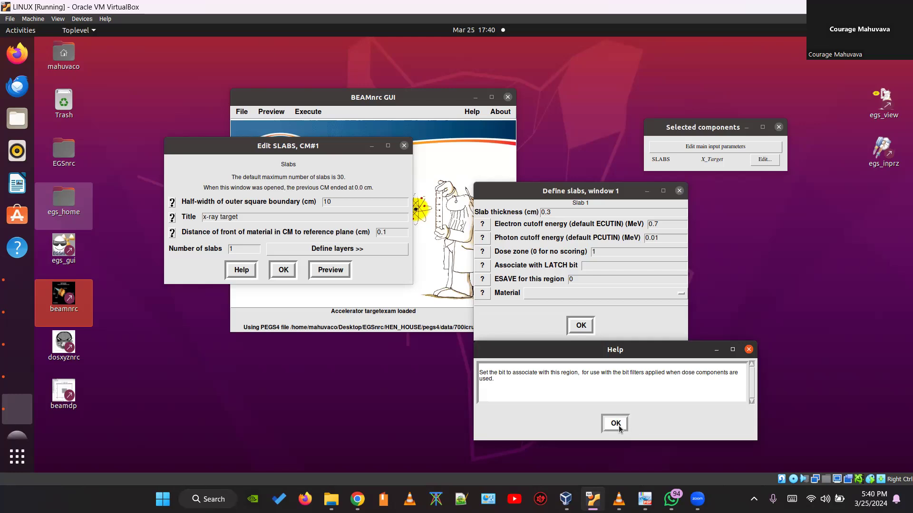
{"action": "left_click", "coordinate": [617, 425]}
{"action": "left_click", "coordinate": [613, 265]}
{"action": "type", "text": "0"}
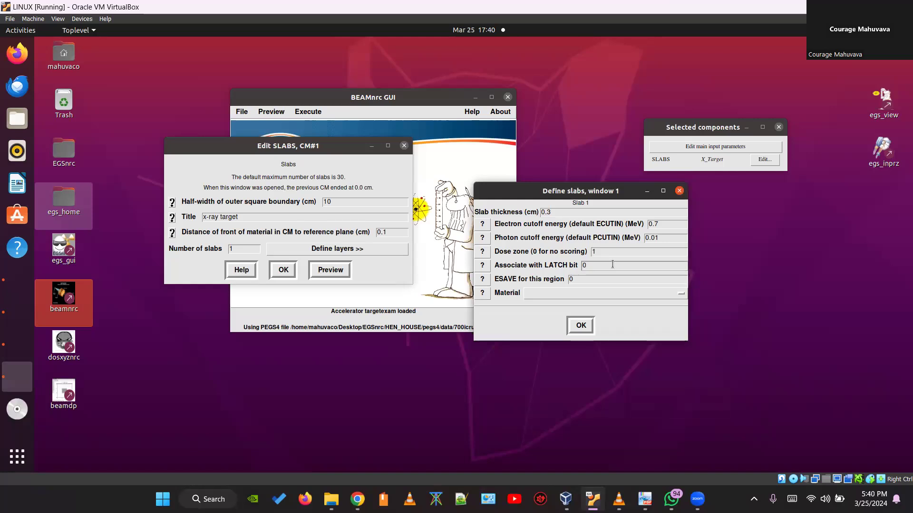
Consult the ESAVE help, assign the material W700ICRU to the slab and accept the slab definition
{"action": "left_click", "coordinate": [483, 282]}
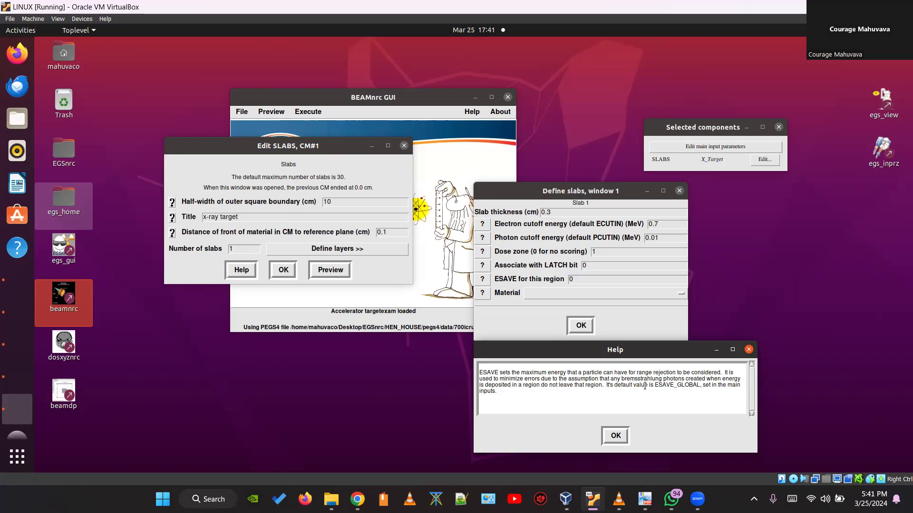
{"action": "left_click", "coordinate": [615, 436]}
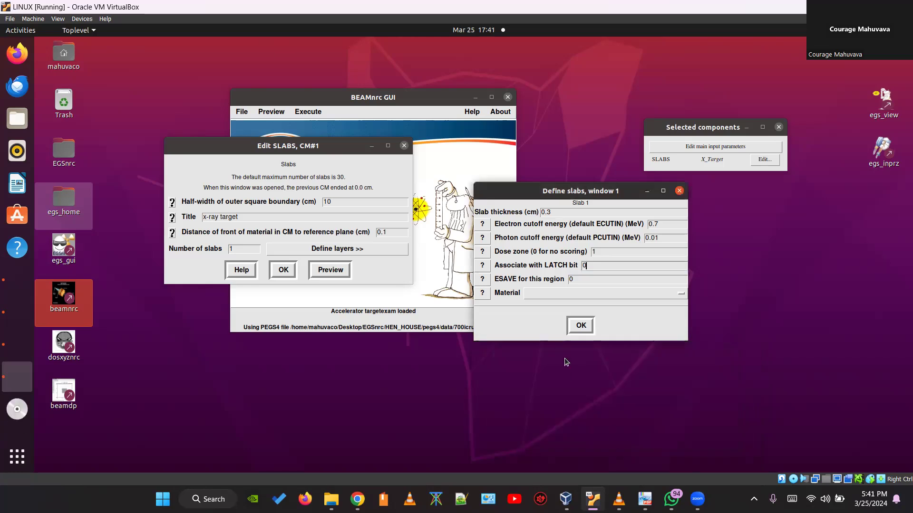
{"action": "left_click", "coordinate": [577, 280]}
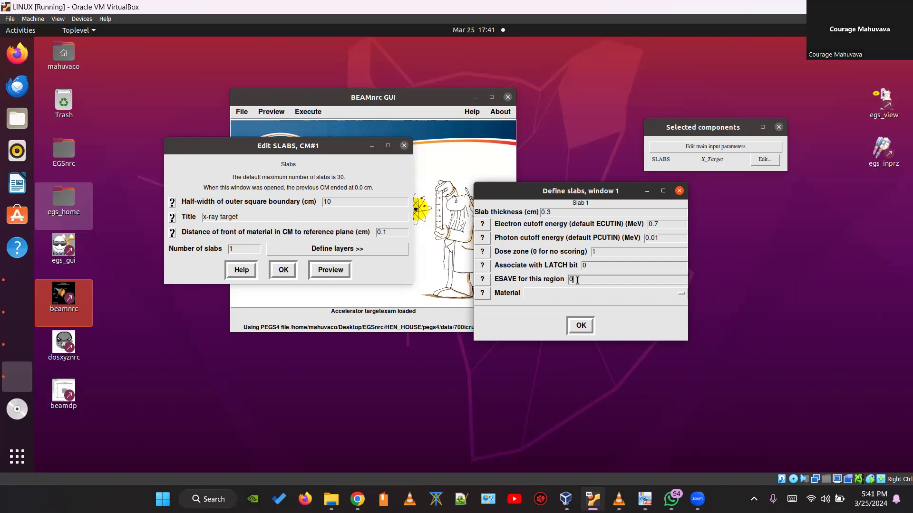
{"action": "left_click", "coordinate": [654, 294]}
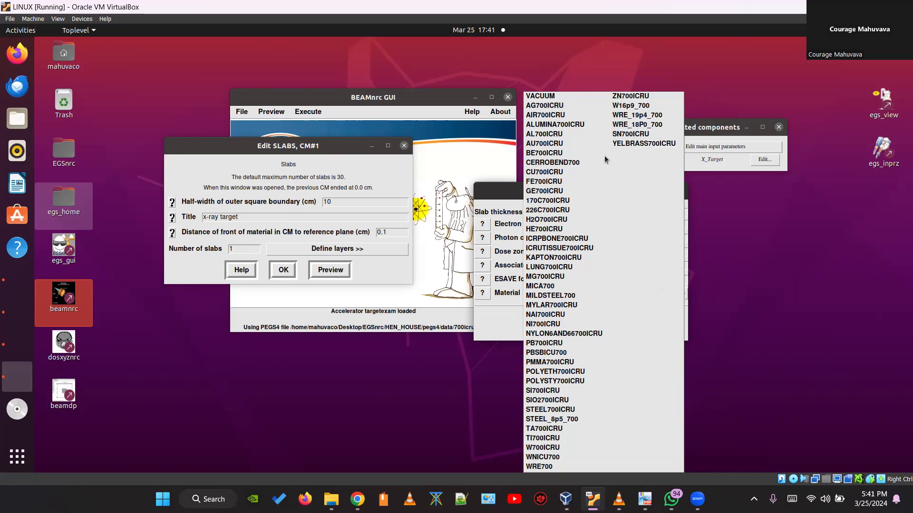
{"action": "left_click", "coordinate": [546, 448]}
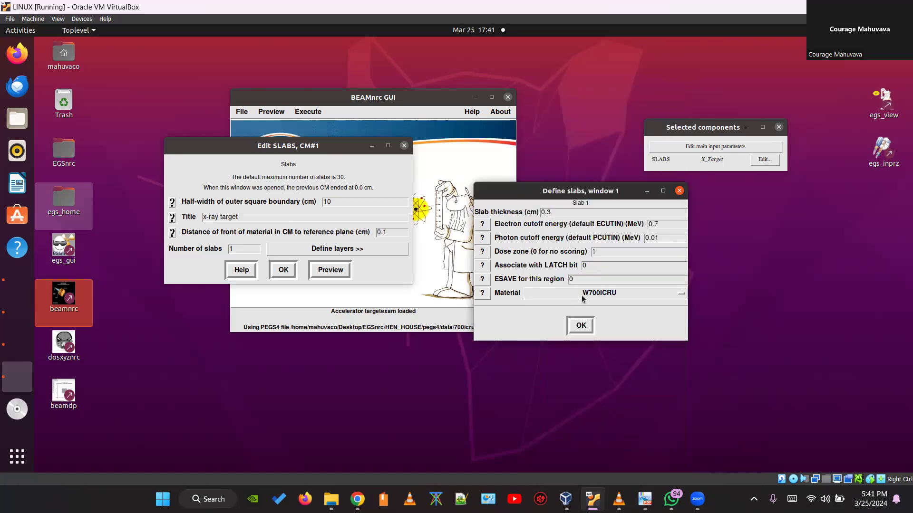
{"action": "left_click", "coordinate": [580, 319]}
Preview the slab geometry and compare it with a preview using a front-of-material distance of 0.0 cm
{"action": "left_click", "coordinate": [346, 277]}
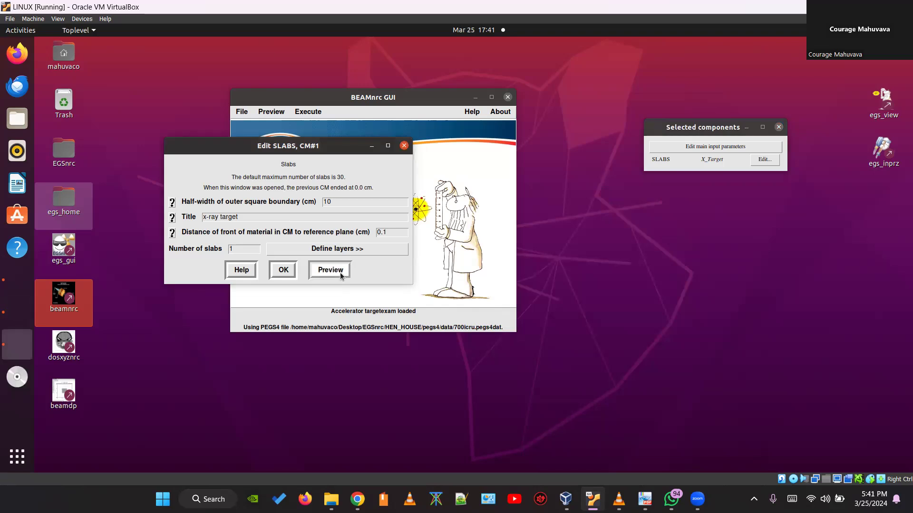
{"action": "left_click_drag", "start_coordinate": [242, 43], "coordinate": [770, 107]}
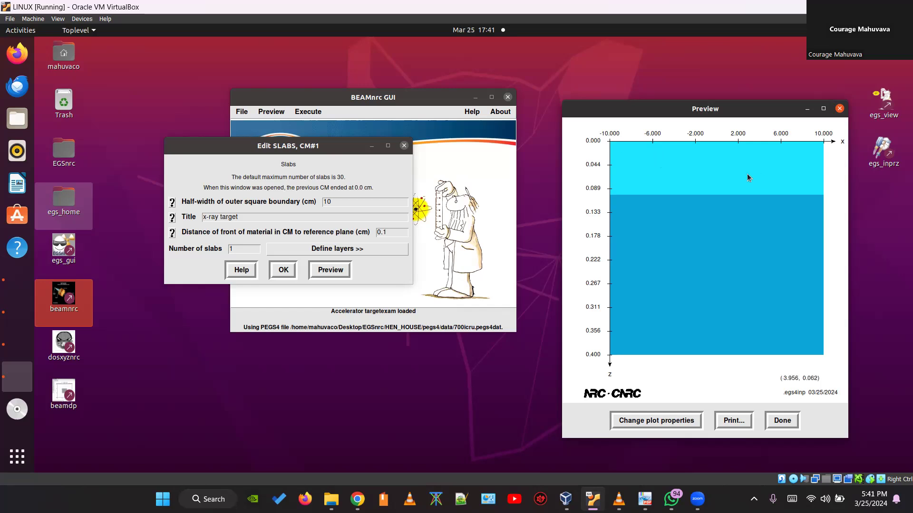
{"action": "left_click", "coordinate": [392, 232]}
{"action": "left_click_drag", "start_coordinate": [387, 232], "coordinate": [377, 233]}
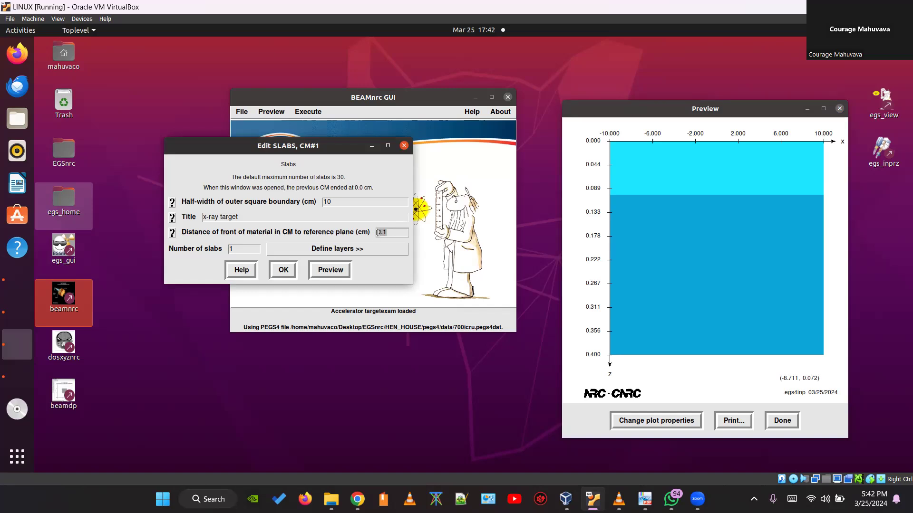
{"action": "left_click", "coordinate": [397, 229]}
{"action": "key", "text": "BackSpace"}
{"action": "type", "text": "0"}
{"action": "left_click", "coordinate": [782, 421]}
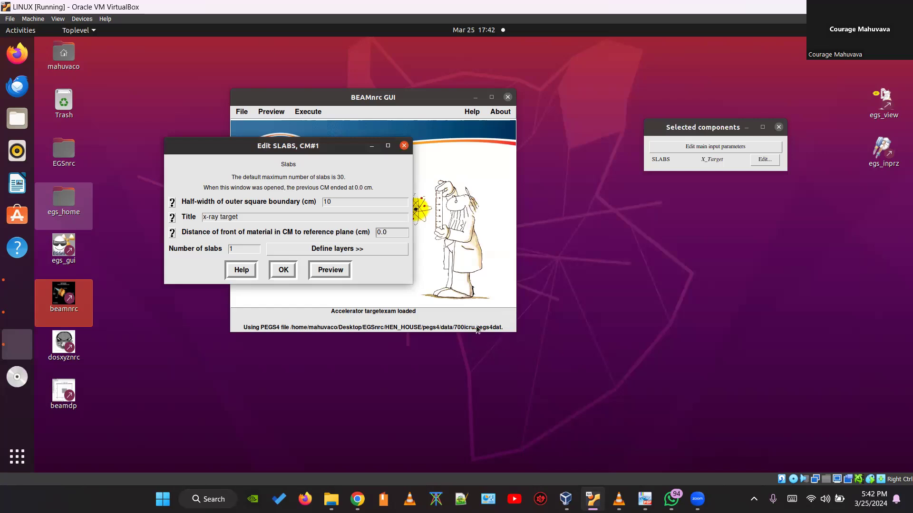
{"action": "left_click", "coordinate": [329, 271]}
{"action": "left_click_drag", "start_coordinate": [217, 45], "coordinate": [746, 119]}
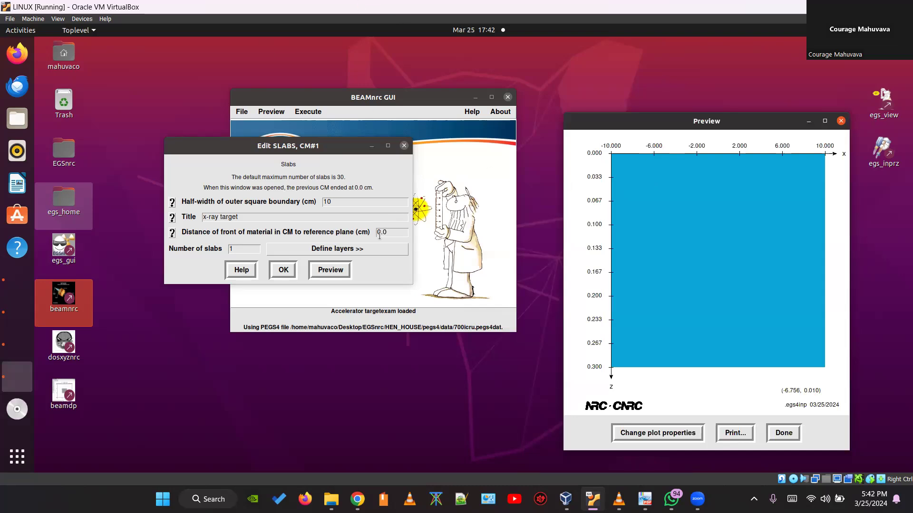
Set the front-of-material distance to 0.1 cm, preview the geometry again and close the preview
{"action": "left_click", "coordinate": [396, 236]}
{"action": "key", "text": "BackSpace"}
{"action": "type", "text": "1"}
{"action": "left_click", "coordinate": [324, 270]}
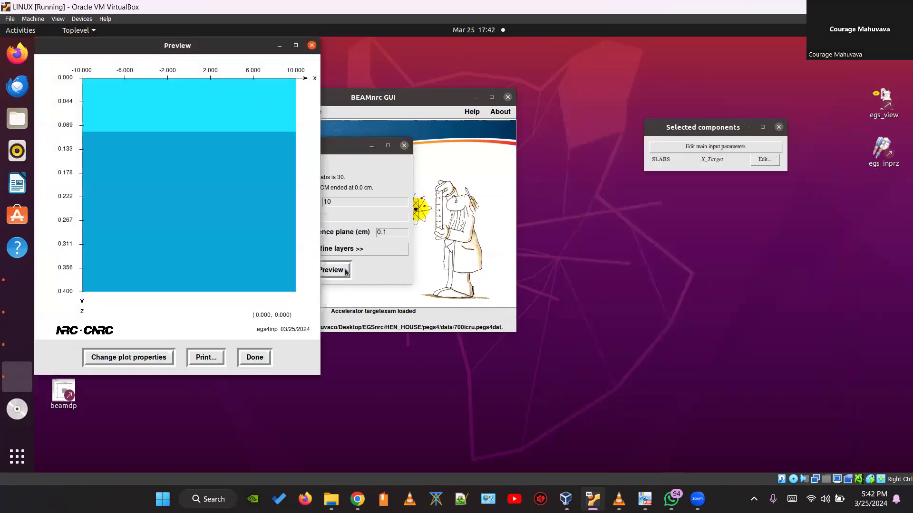
{"action": "left_click_drag", "start_coordinate": [229, 39], "coordinate": [741, 53]}
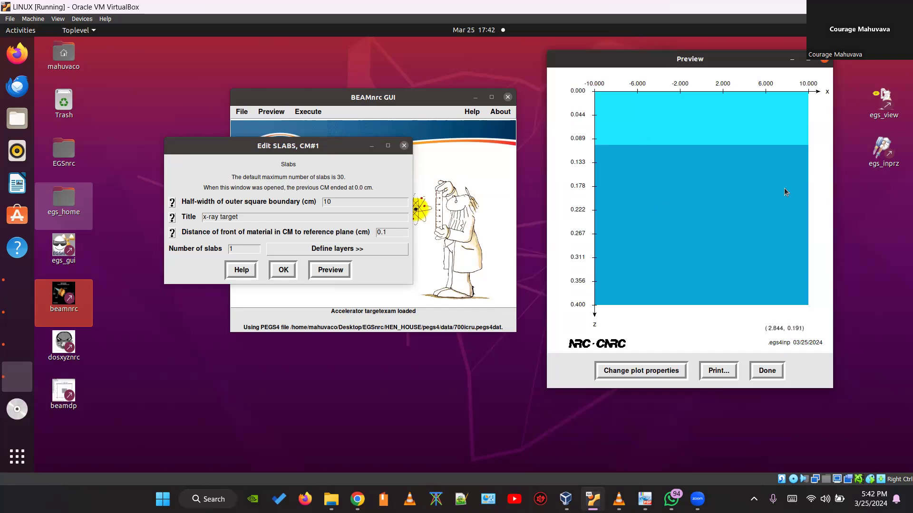
{"action": "left_click", "coordinate": [763, 370]}
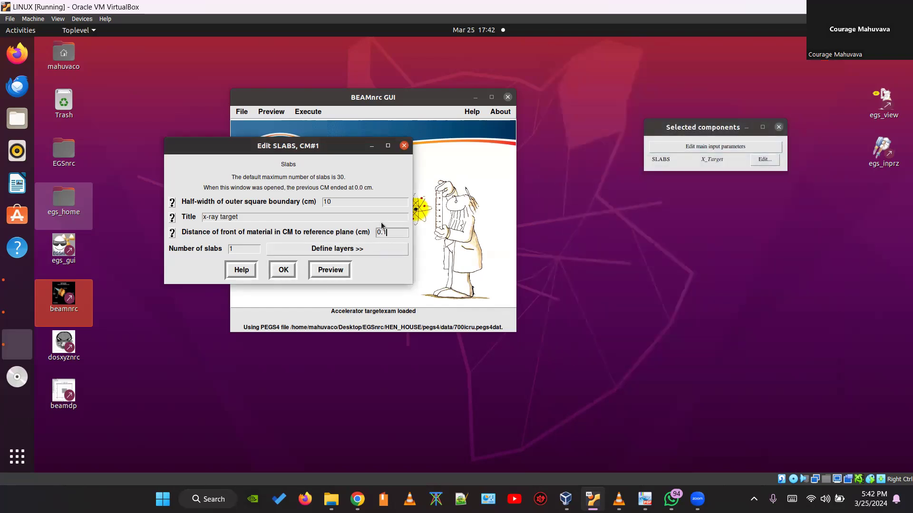
Set the front-of-material distance to 0.0 cm and accept the SLABS component settings
{"action": "key", "text": "BackSpace"}
{"action": "type", "text": "0"}
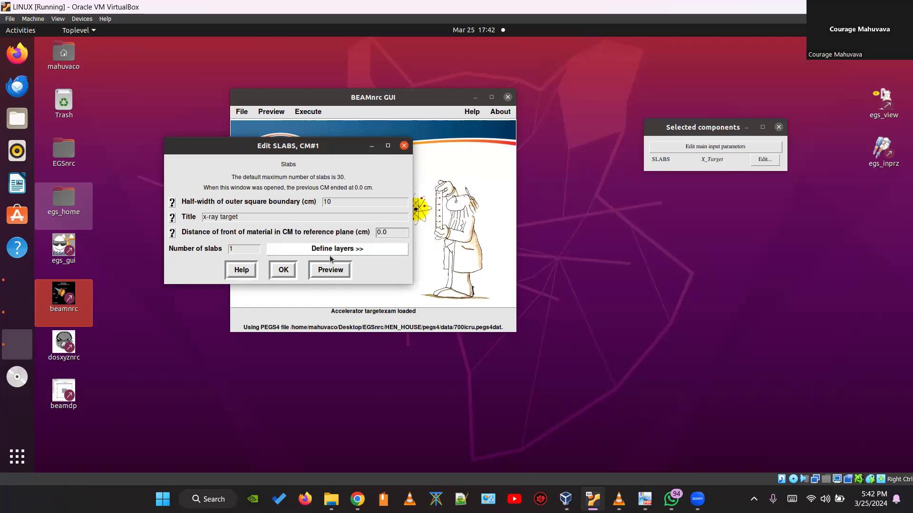
{"action": "left_click", "coordinate": [285, 271]}
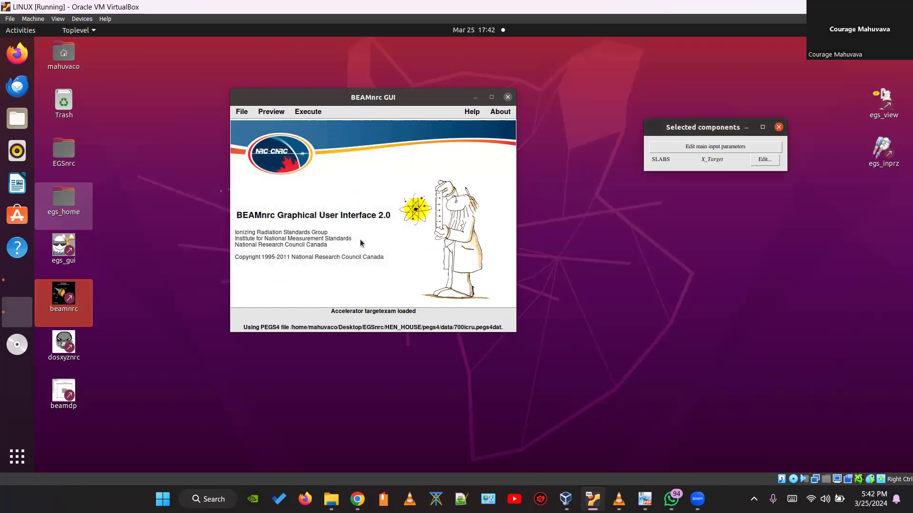
Try to save the accelerator's input parameters to the existing input file
{"action": "left_click", "coordinate": [241, 114]}
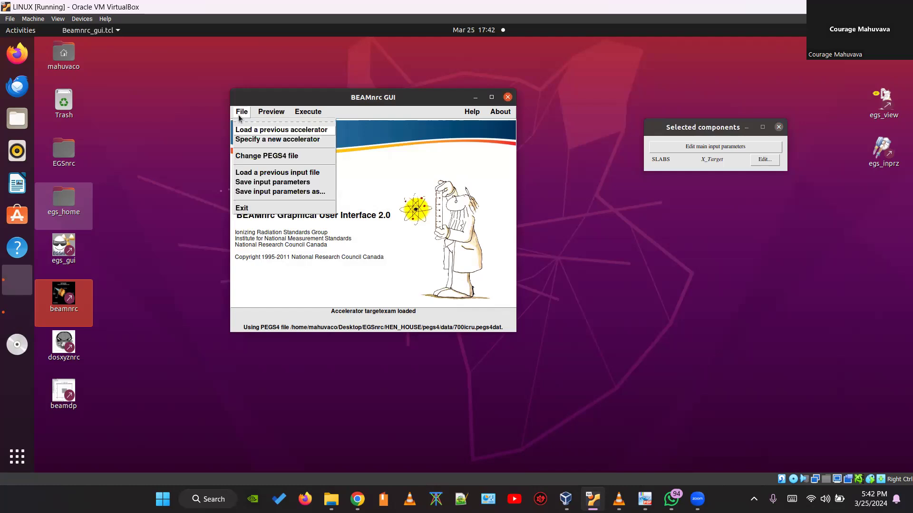
{"action": "left_click", "coordinate": [266, 183]}
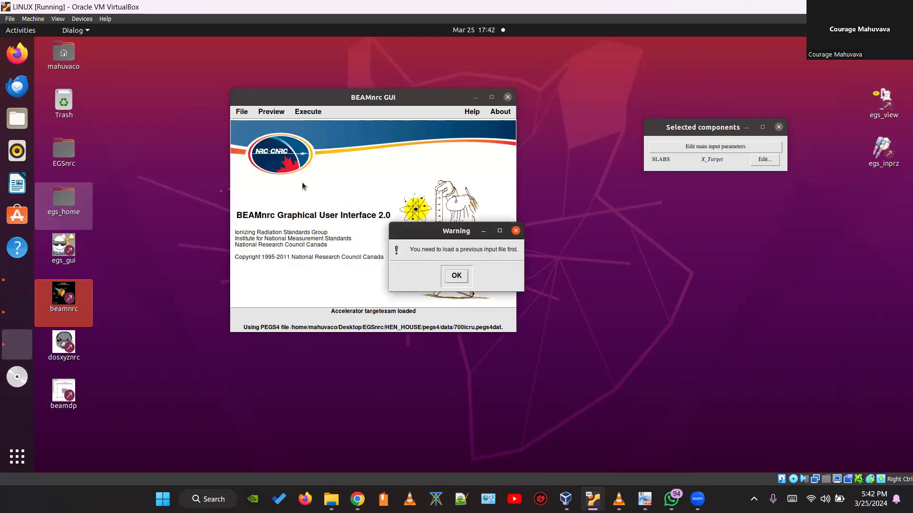
{"action": "left_click", "coordinate": [456, 276]}
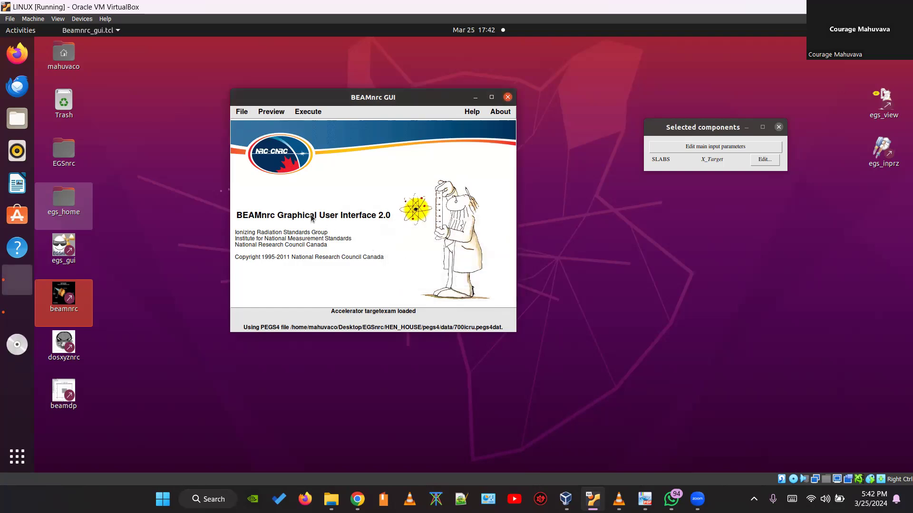
{"action": "left_click", "coordinate": [243, 112]}
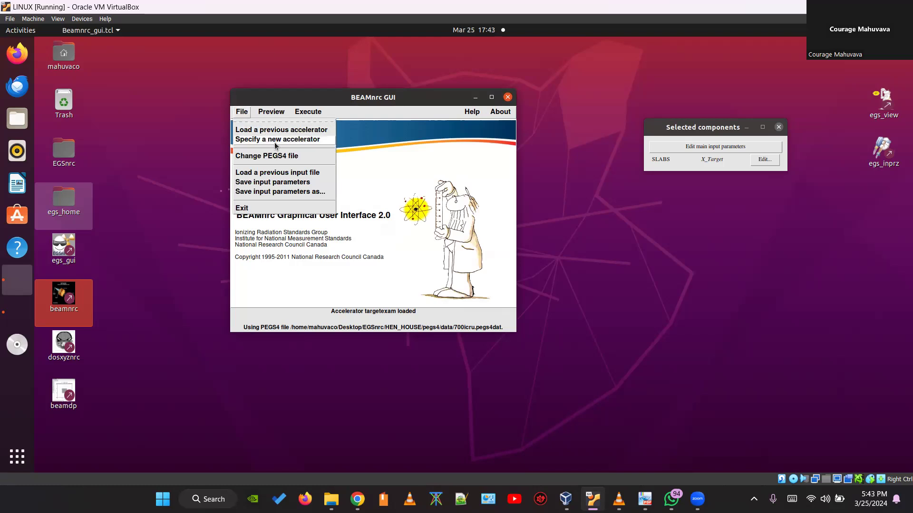
{"action": "left_click", "coordinate": [291, 174]}
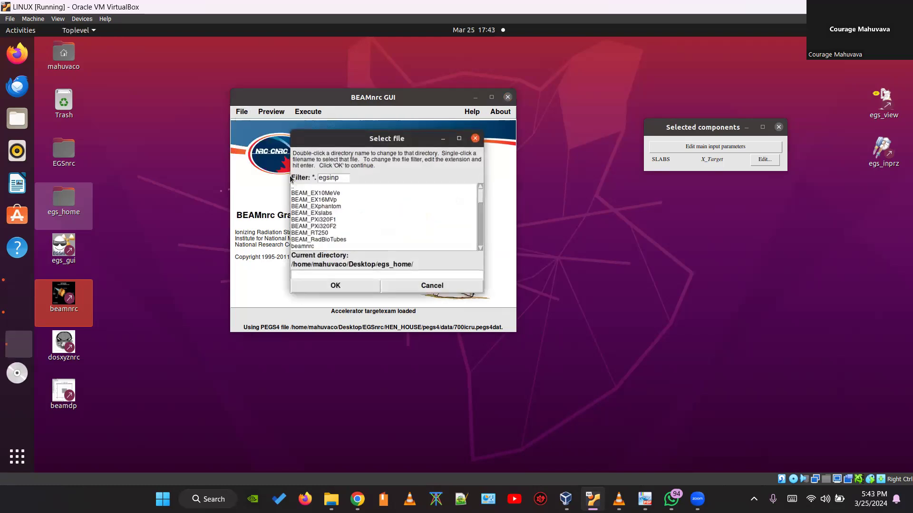
{"action": "left_click", "coordinate": [472, 139]}
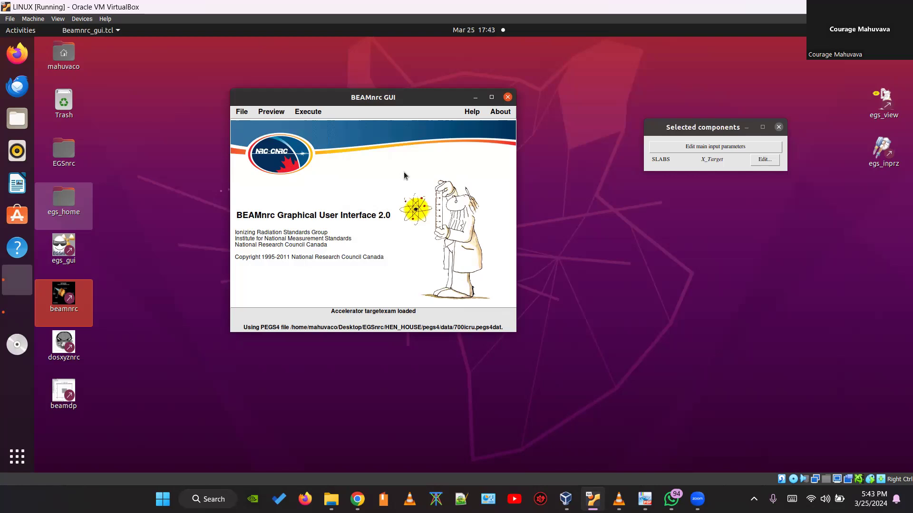
Try to load a previous input file named X_target from the egs_home directory
{"action": "left_click", "coordinate": [240, 114]}
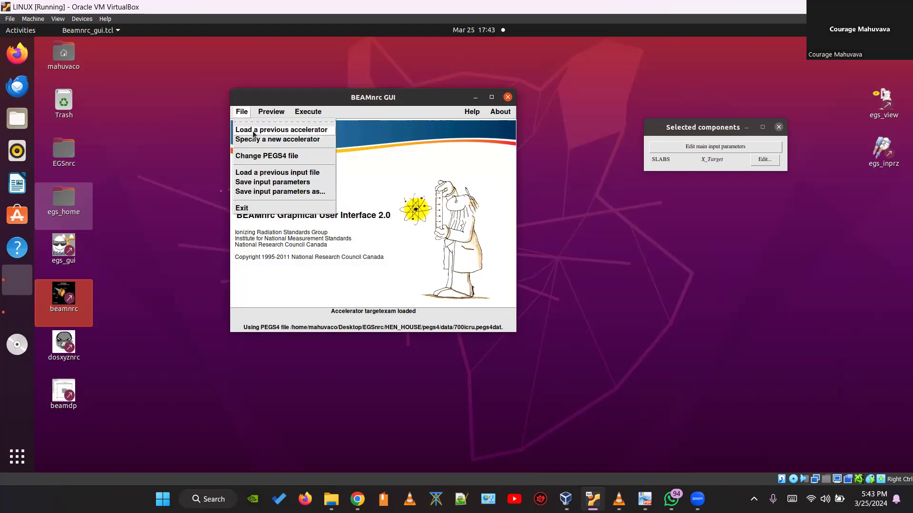
{"action": "left_click", "coordinate": [314, 172]}
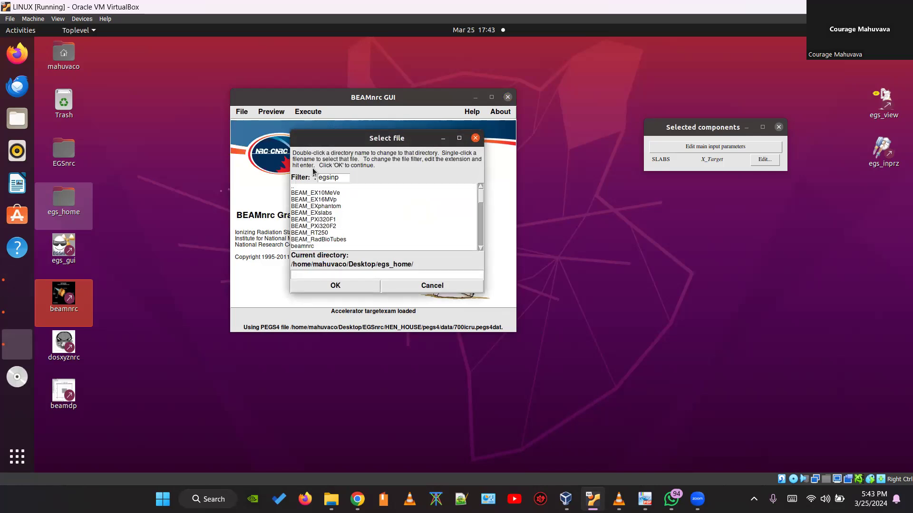
{"action": "left_click", "coordinate": [323, 273]}
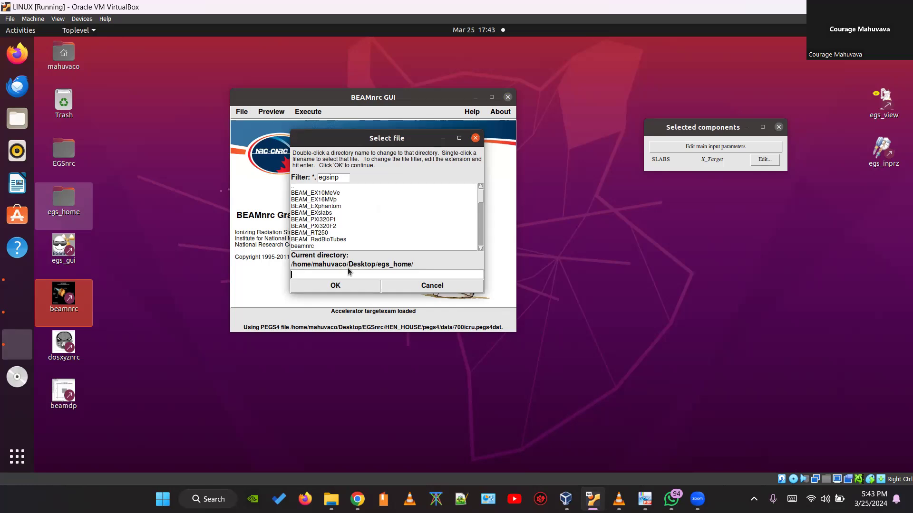
{"action": "type", "text": "X_target"}
{"action": "left_click", "coordinate": [333, 286]}
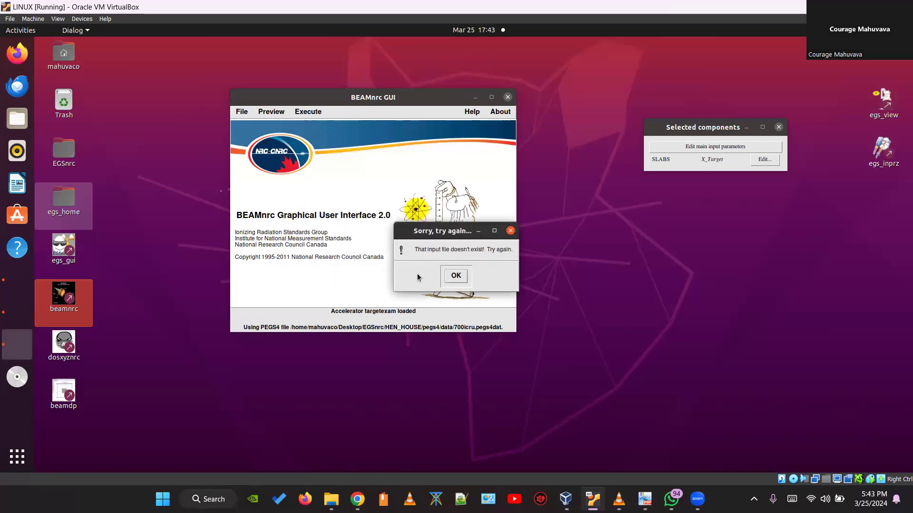
{"action": "left_click", "coordinate": [456, 275]}
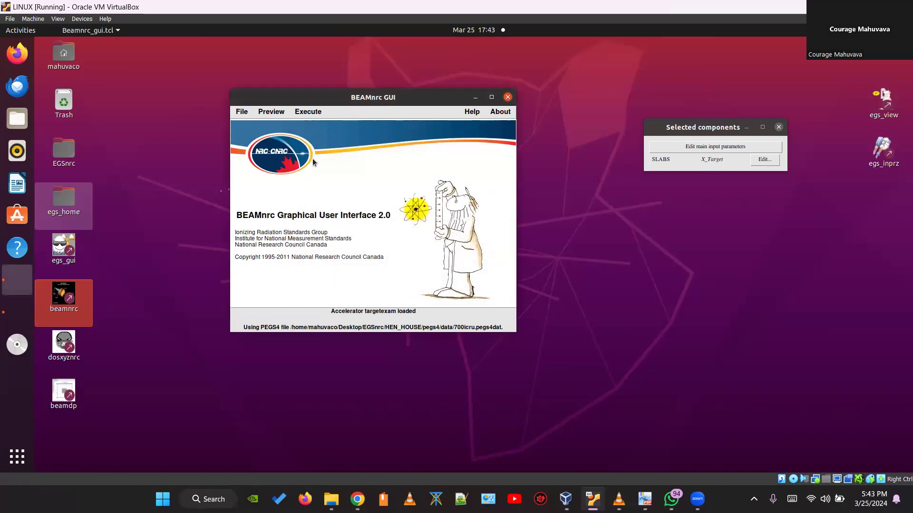
{"action": "left_click", "coordinate": [241, 112]}
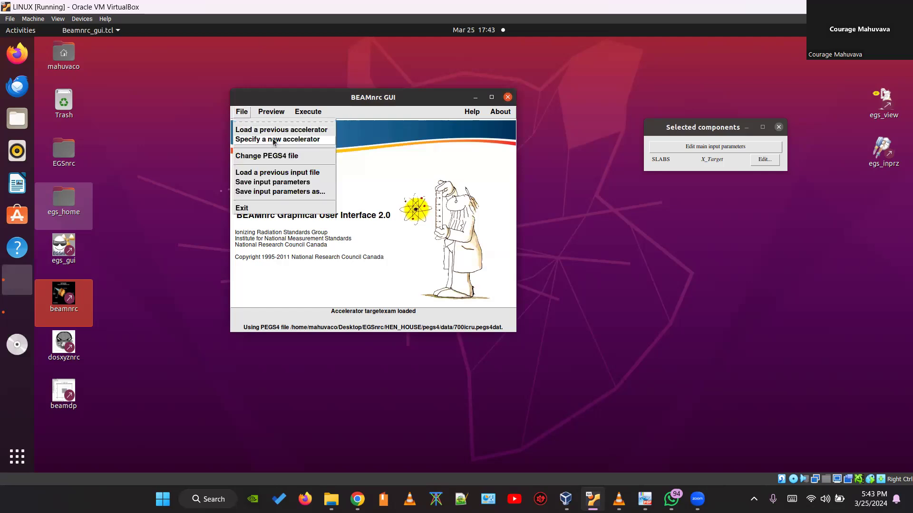
{"action": "left_click", "coordinate": [265, 174]}
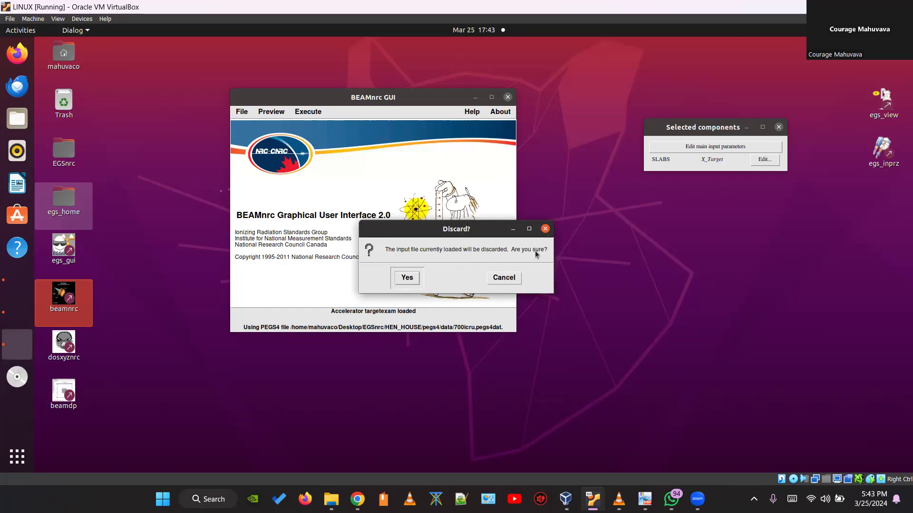
{"action": "left_click", "coordinate": [504, 278]}
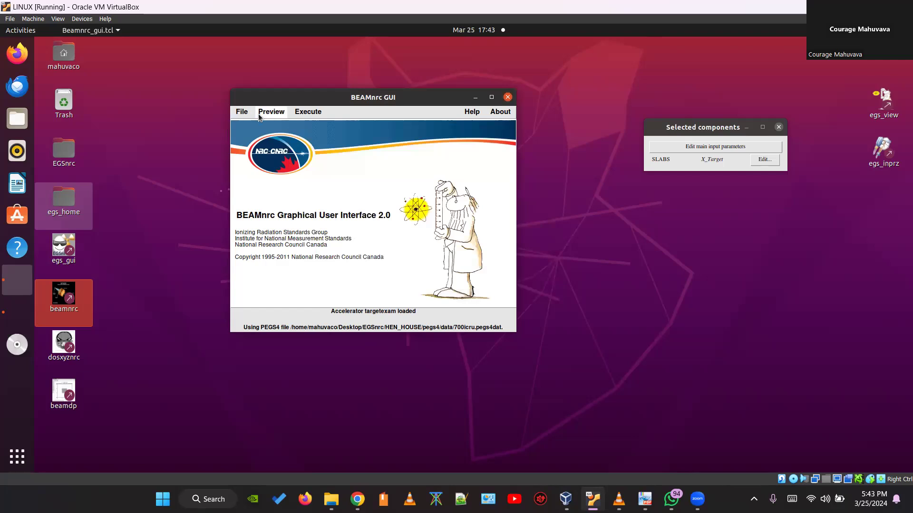
Start saving the input parameters under a new name and move the directory creation dialog clear of the main window
{"action": "left_click", "coordinate": [242, 114]}
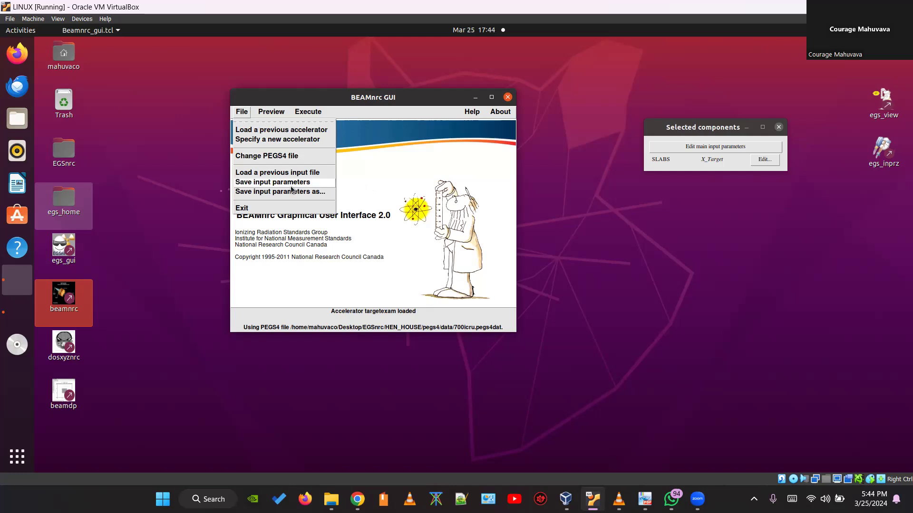
{"action": "left_click", "coordinate": [276, 192]}
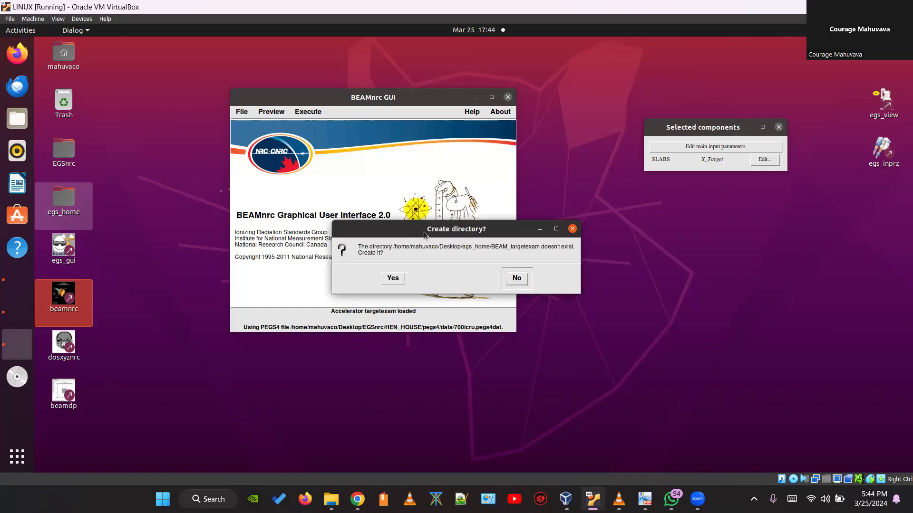
{"action": "left_click_drag", "start_coordinate": [425, 235], "coordinate": [579, 238]}
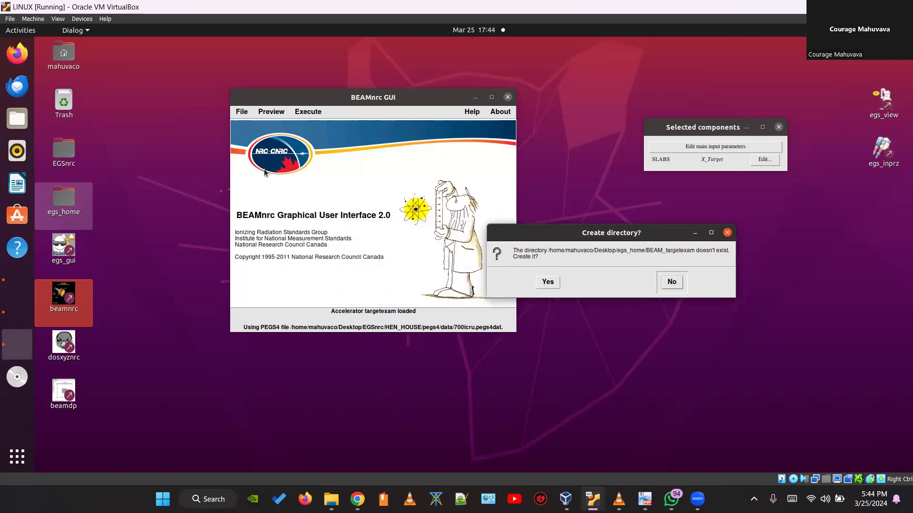
{"action": "left_click", "coordinate": [246, 122]}
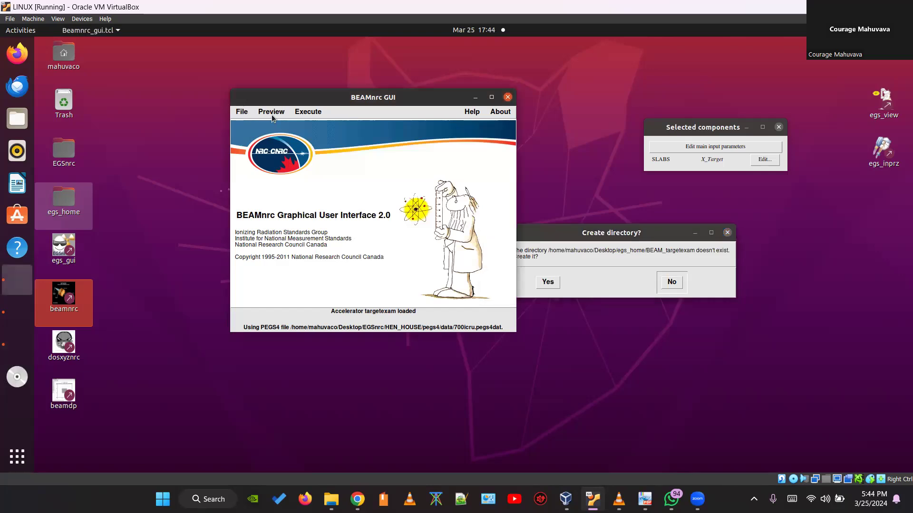
{"action": "left_click", "coordinate": [574, 235]}
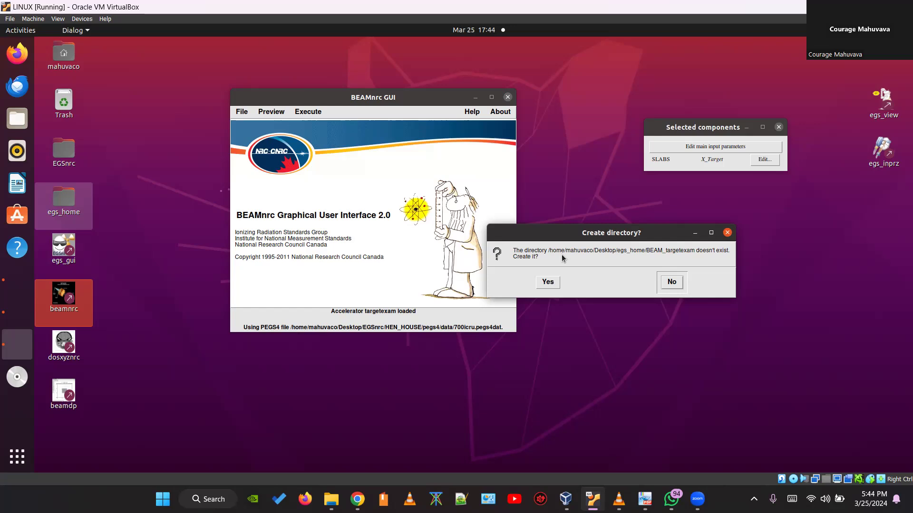
Examine the BEAM accelerator folders inside the egs_home directory and close the file browser
{"action": "left_click", "coordinate": [53, 204]}
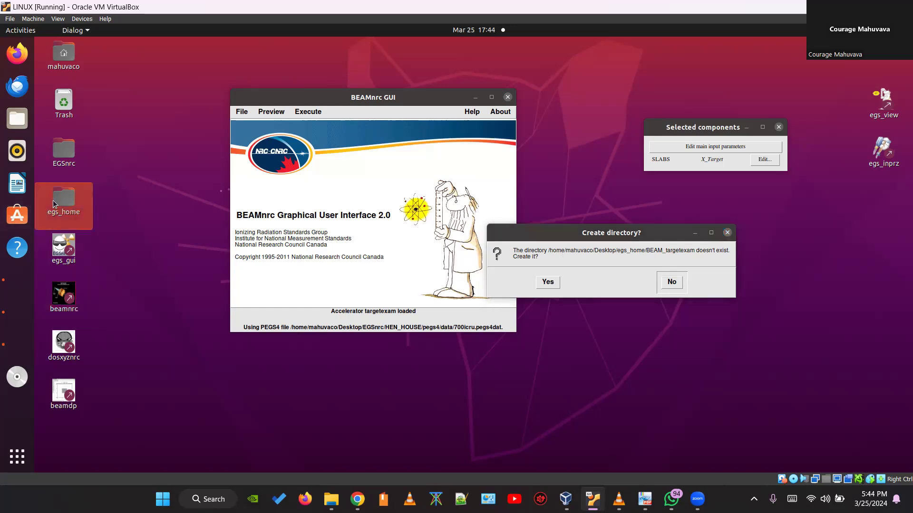
{"action": "double_click", "coordinate": [54, 204]}
{"action": "left_click", "coordinate": [215, 92]}
{"action": "left_click", "coordinate": [174, 92]}
{"action": "left_click", "coordinate": [212, 89]}
{"action": "left_click", "coordinate": [264, 89]}
{"action": "left_click", "coordinate": [310, 91]}
{"action": "left_click", "coordinate": [159, 95]}
{"action": "left_click", "coordinate": [211, 91]}
{"action": "left_click", "coordinate": [261, 91]}
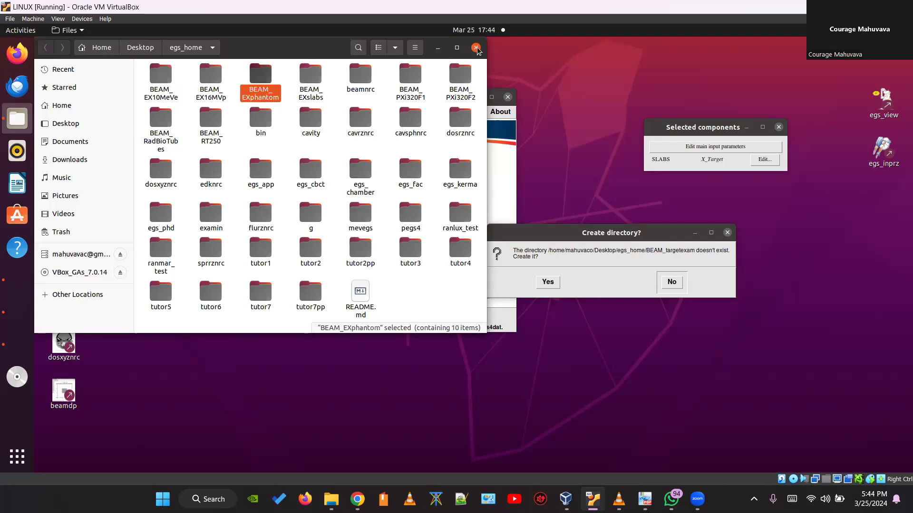
{"action": "left_click", "coordinate": [476, 48]}
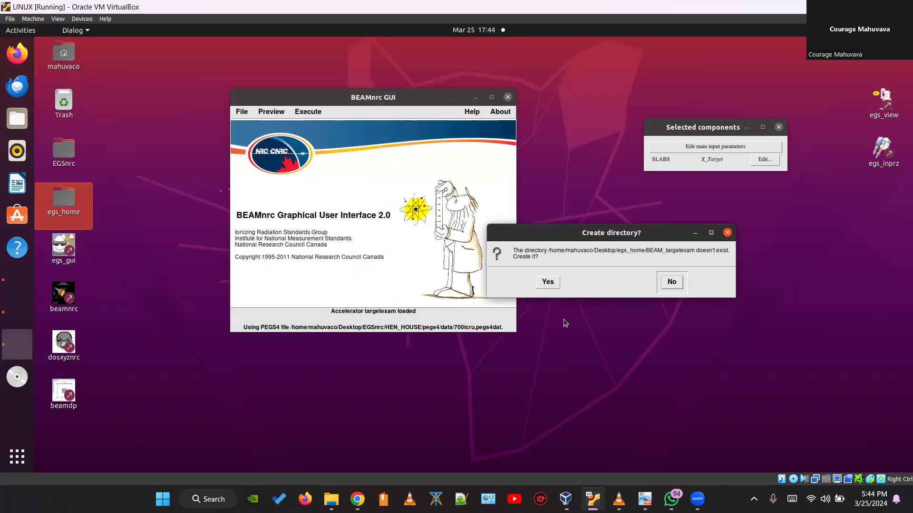
Create the BEAM_targetexam directory and save the input parameters in it as targetexam
{"action": "left_click", "coordinate": [549, 281]}
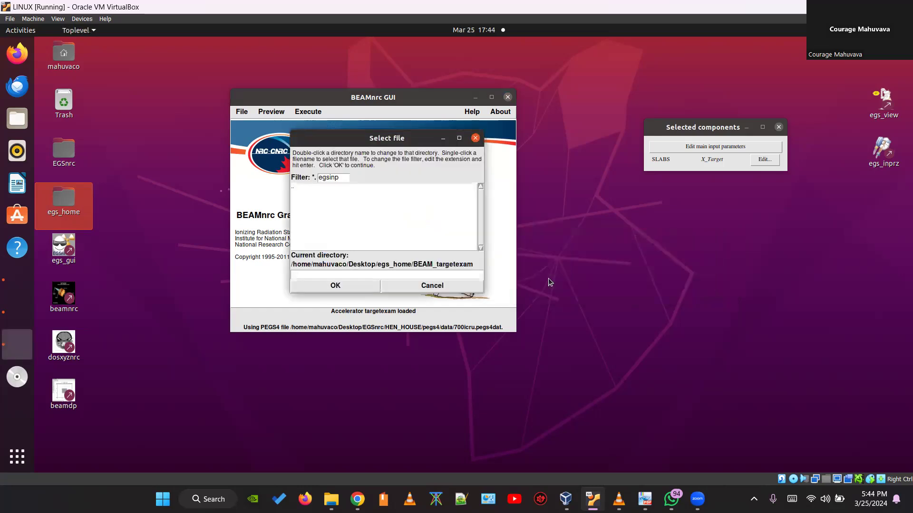
{"action": "left_click", "coordinate": [309, 273]}
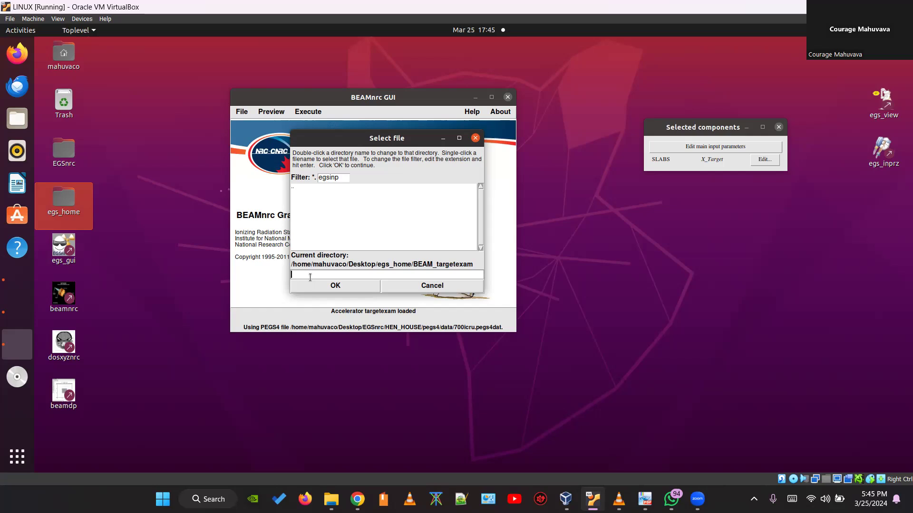
{"action": "type", "text": "targetexam"}
{"action": "left_click", "coordinate": [321, 283]}
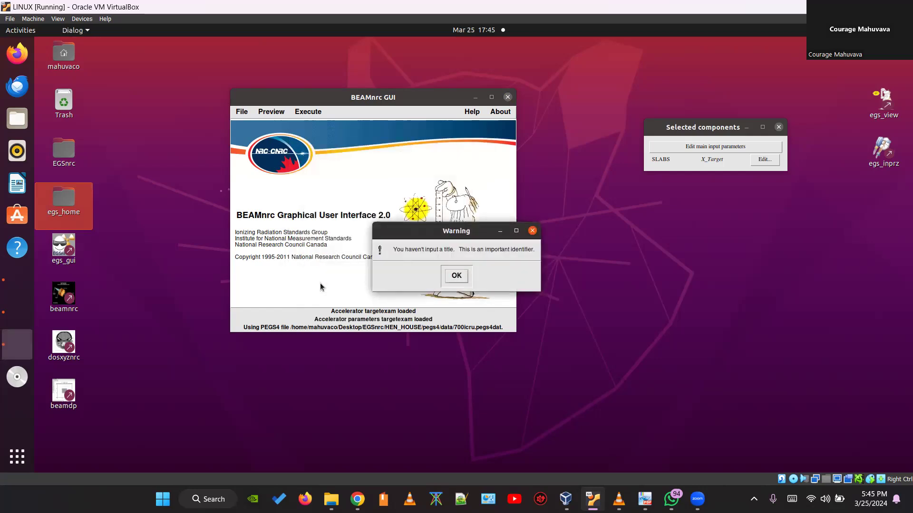
{"action": "left_click", "coordinate": [456, 277]}
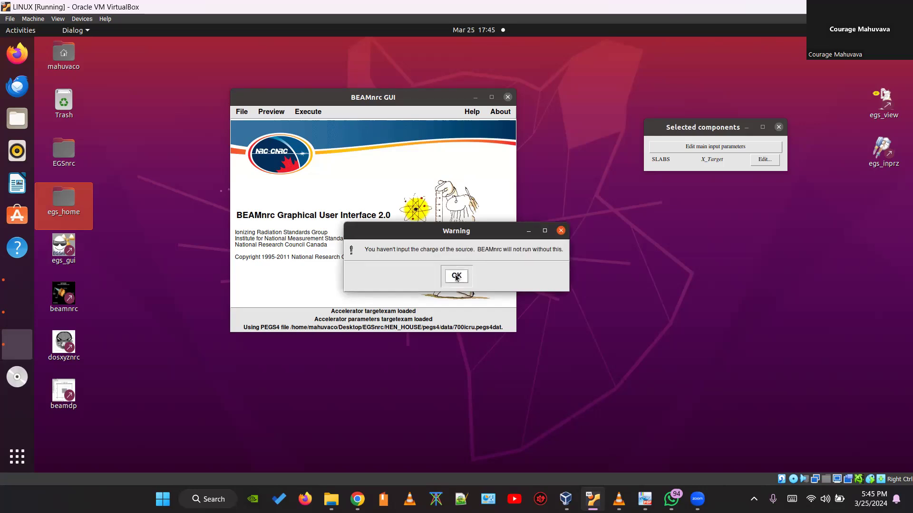
{"action": "left_click", "coordinate": [456, 276]}
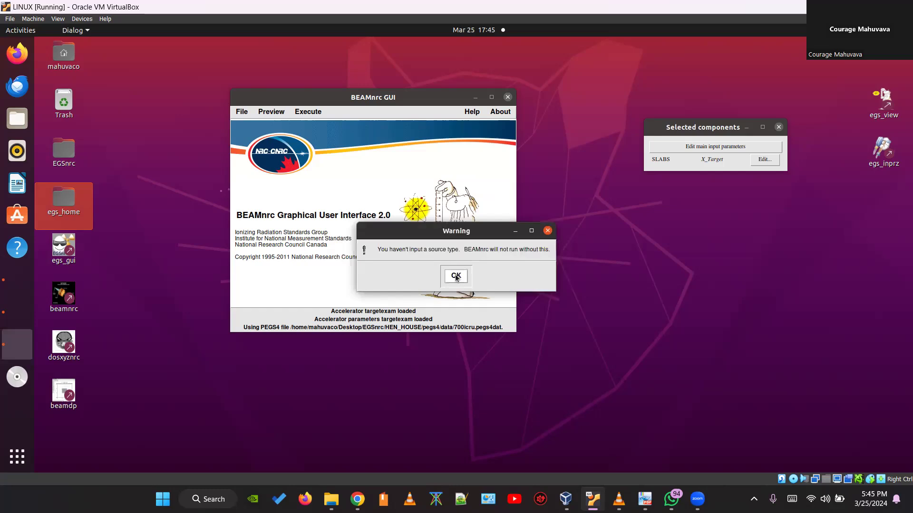
{"action": "left_click", "coordinate": [455, 276]}
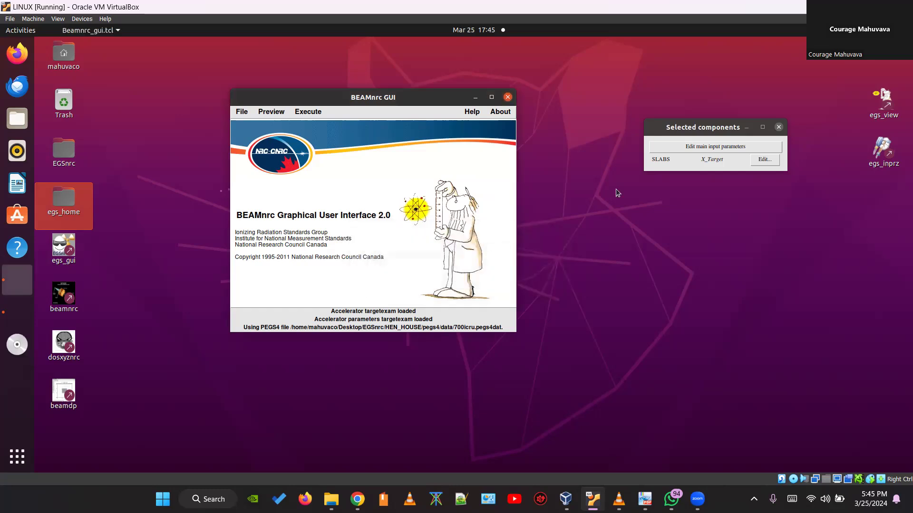
Open the main input parameters and enter the placeholder title "yusdgsaudhjsfkldsjadfhjagsdfkdfol"
{"action": "left_click", "coordinate": [745, 147]}
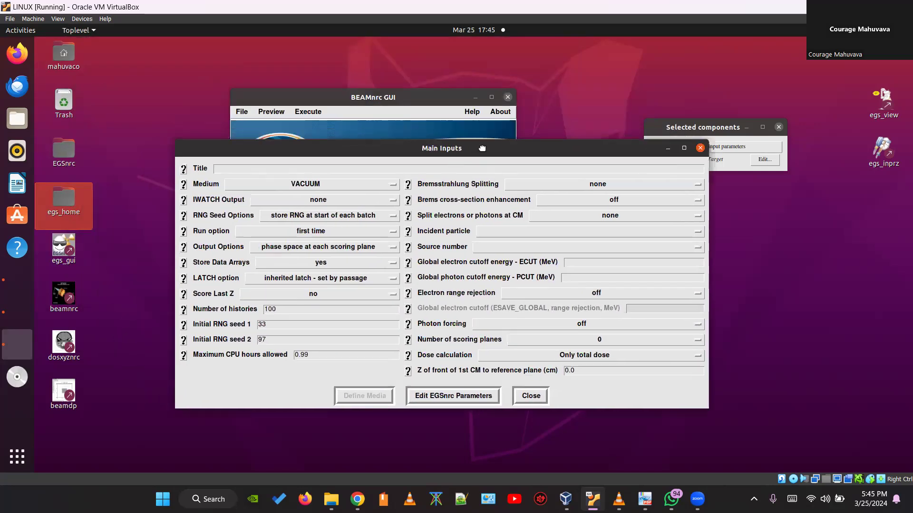
{"action": "left_click", "coordinate": [343, 173]}
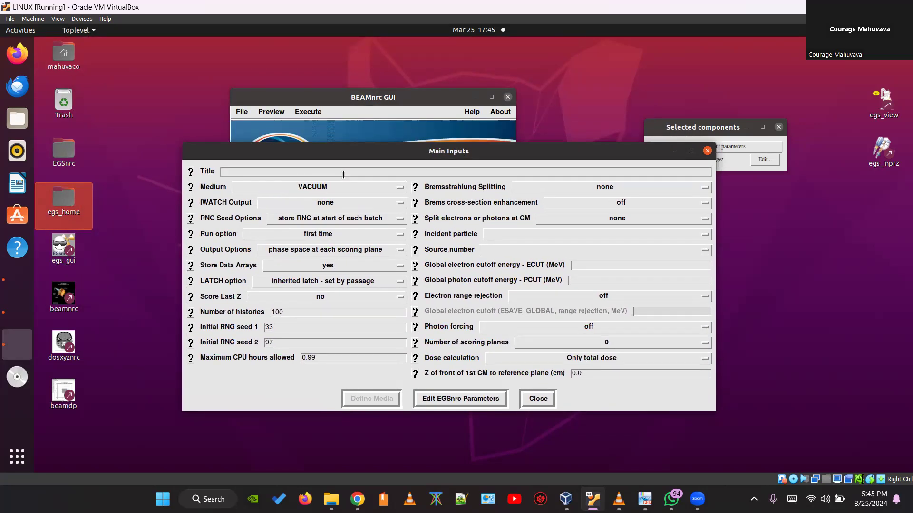
{"action": "type", "text": "yusdgsaudhjsfkldsjadfhjagsdfkdfo"}
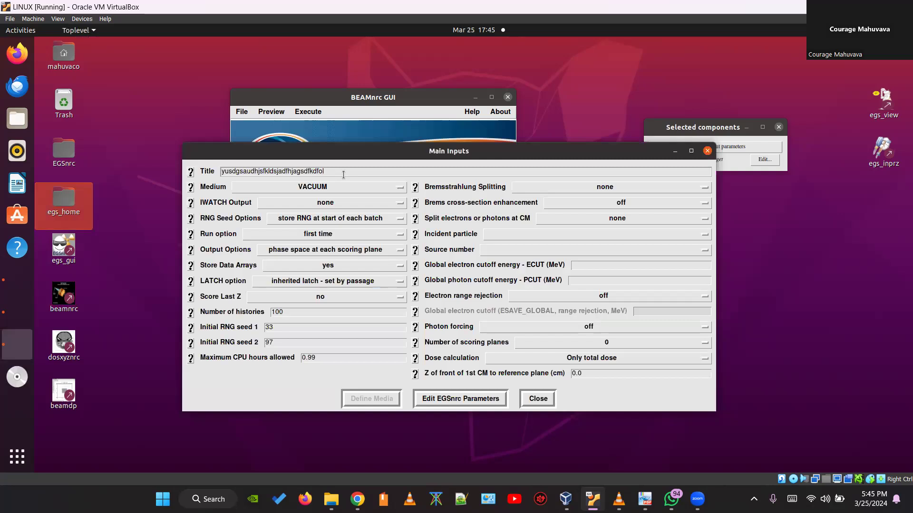
{"action": "type", "text": "l"}
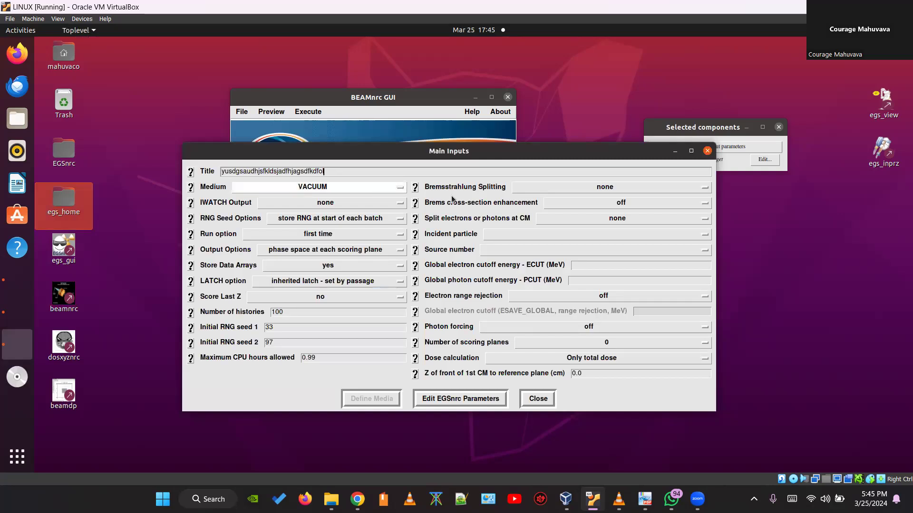
Set the incident particle to electron and the source to 0 - Parallel beam from the front, accepting the default source options
{"action": "left_click", "coordinate": [655, 236]}
{"action": "left_click", "coordinate": [532, 242]}
{"action": "left_click", "coordinate": [561, 246]}
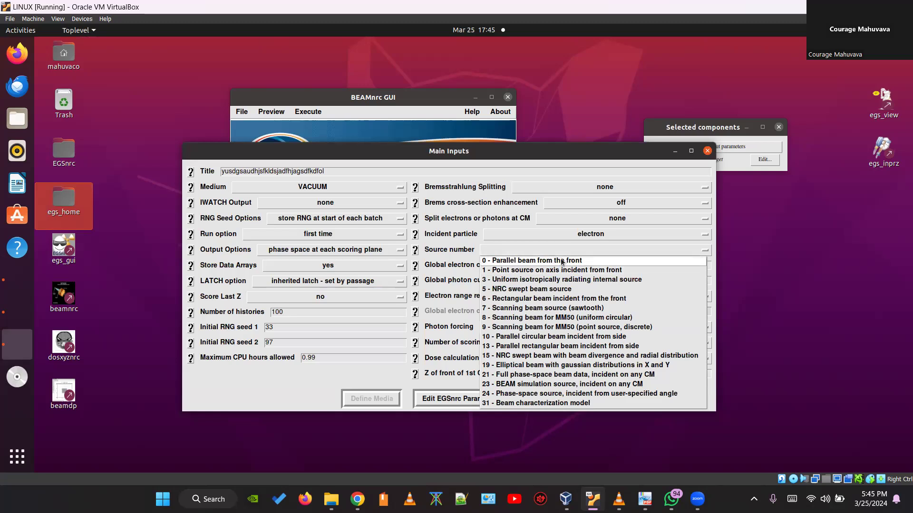
{"action": "left_click", "coordinate": [562, 262]}
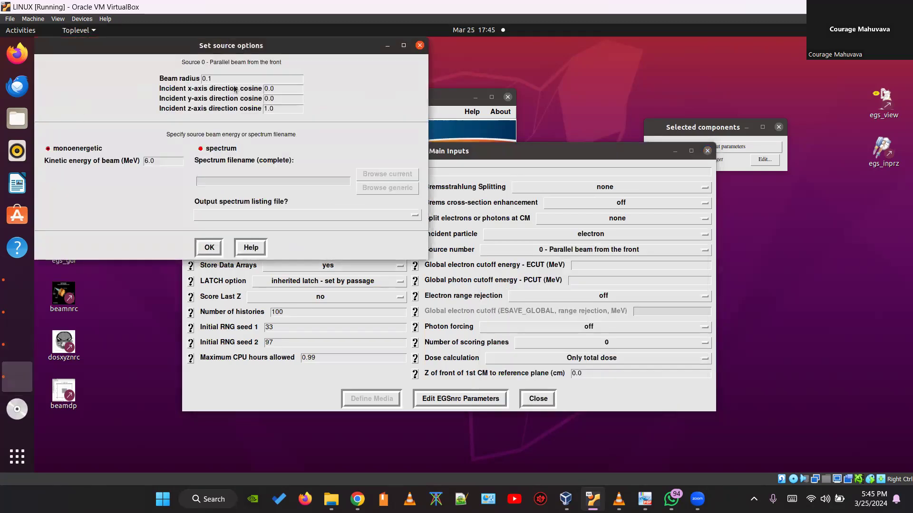
{"action": "left_click", "coordinate": [209, 248]}
Set the global electron cutoff energy (ECUT) to 0.7 MeV and the global photon cutoff energy (PCUT) to 0.01 MeV
{"action": "left_click", "coordinate": [631, 264]}
{"action": "type", "text": "0.7"}
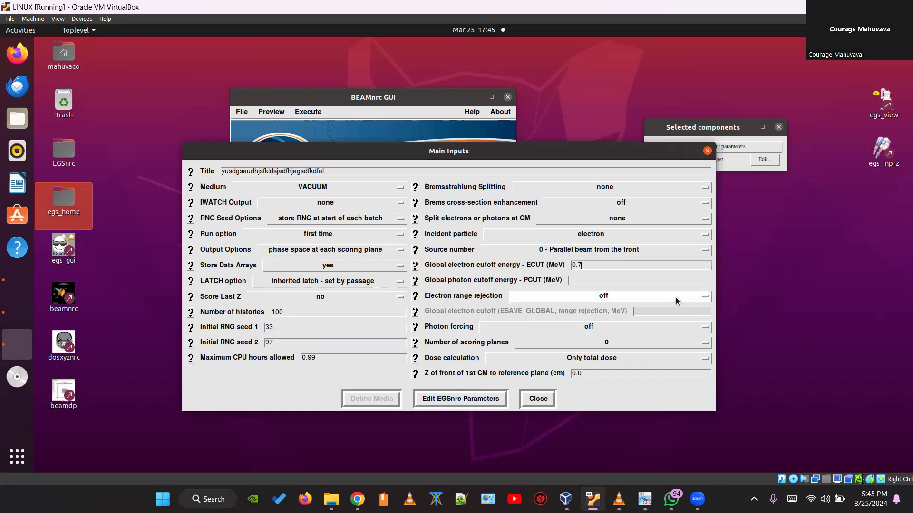
{"action": "left_click", "coordinate": [617, 280]}
{"action": "type", "text": "0.01"}
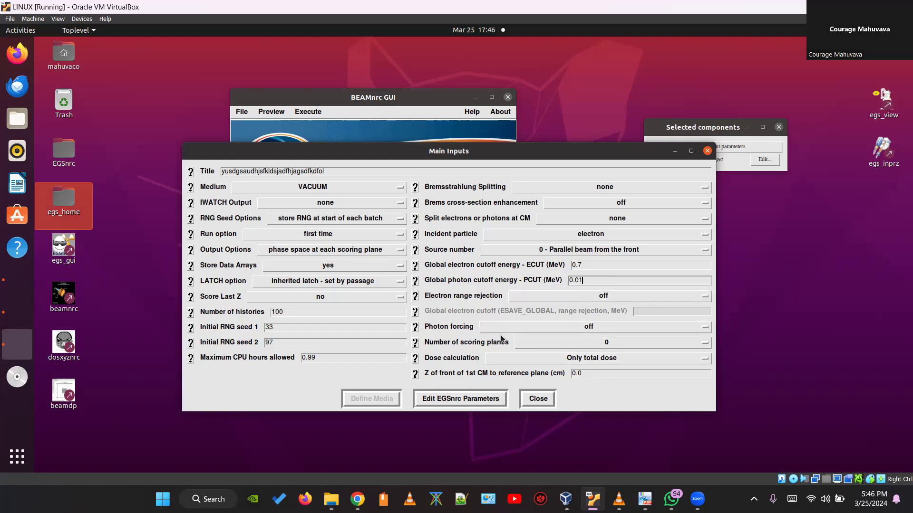
Set the number of scoring planes to 1, assigning it CM number 1, square zone type and 1 scoring zone
{"action": "left_click", "coordinate": [608, 344]}
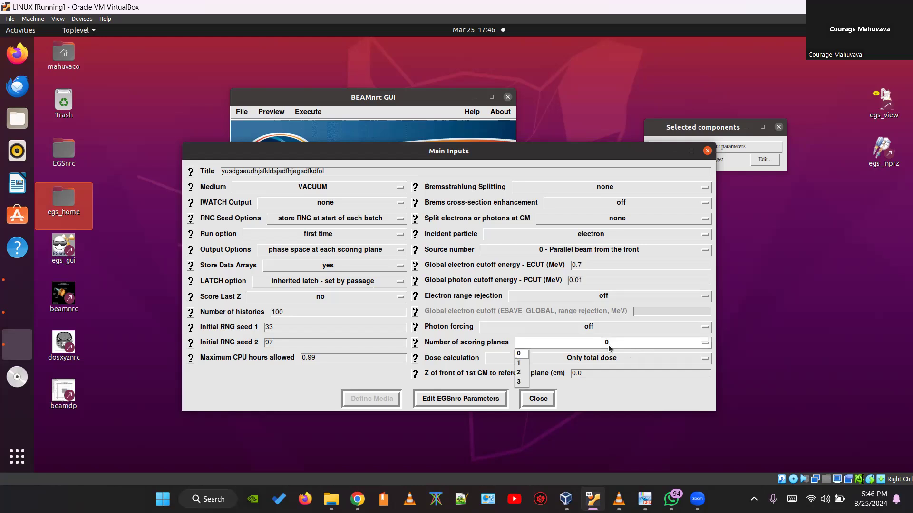
{"action": "left_click", "coordinate": [525, 364]}
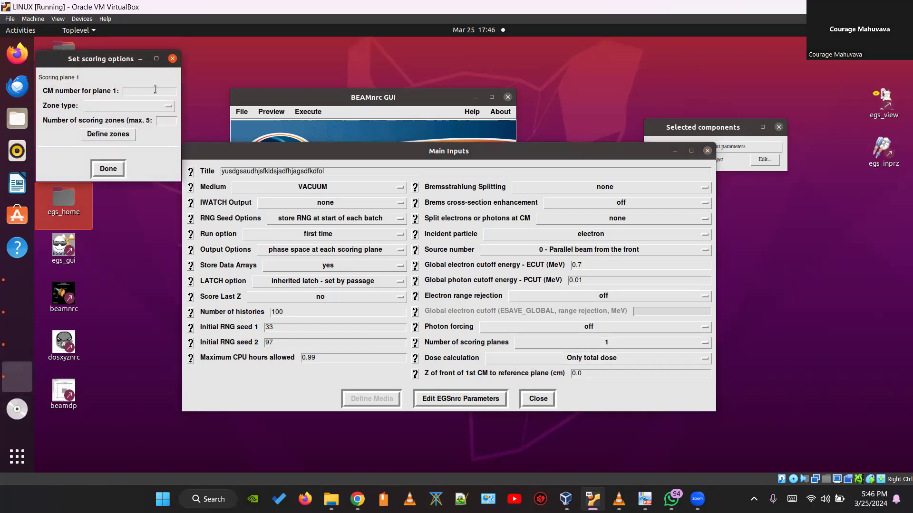
{"action": "left_click", "coordinate": [142, 90]}
{"action": "type", "text": "1"}
{"action": "left_click", "coordinate": [126, 106]}
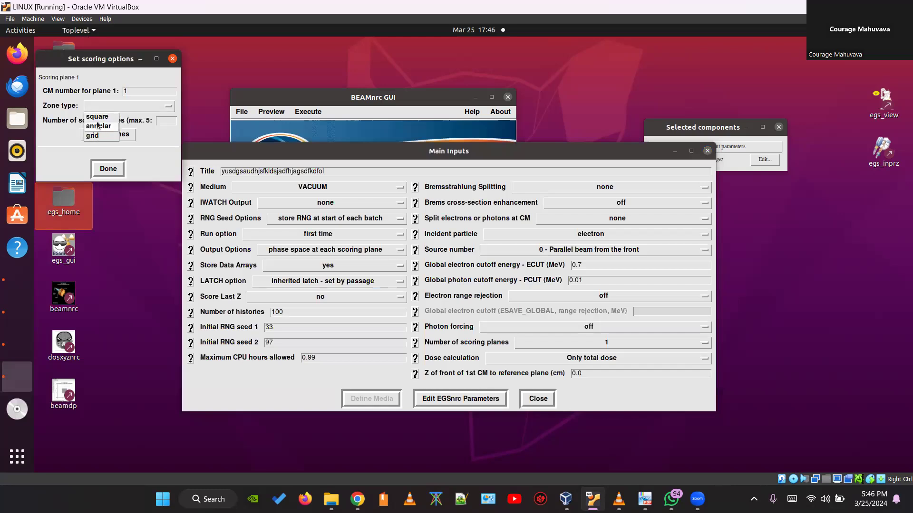
{"action": "left_click", "coordinate": [97, 116]}
{"action": "left_click", "coordinate": [170, 122]}
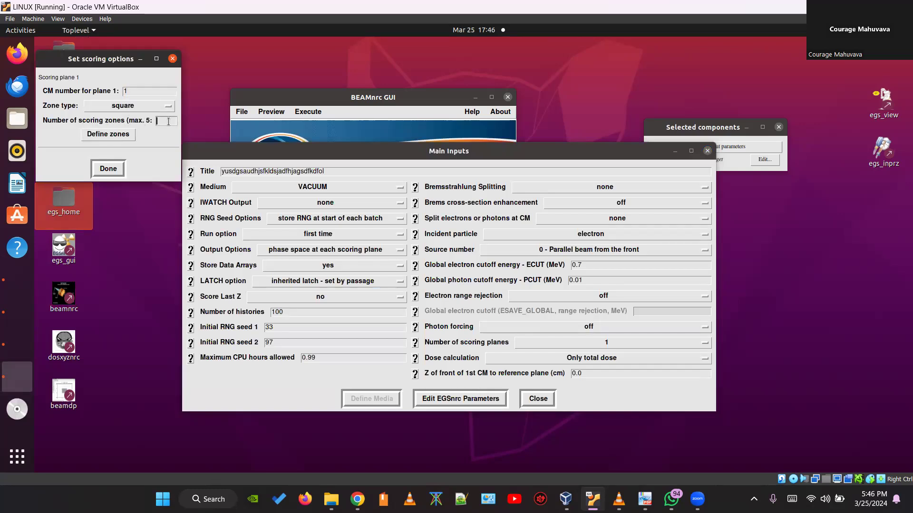
{"action": "type", "text": "1"}
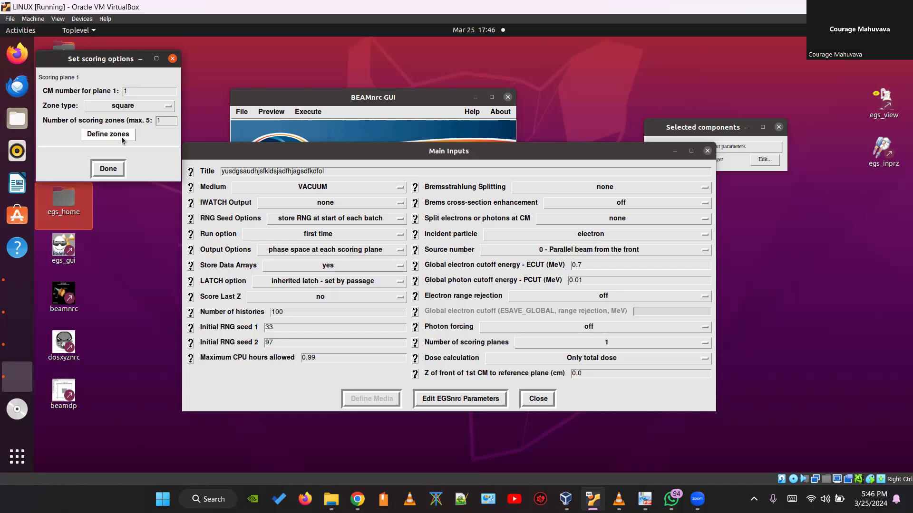
Define the zone halfwidth for scoring plane 1 as 1 and accept the scoring options
{"action": "left_click", "coordinate": [108, 134]}
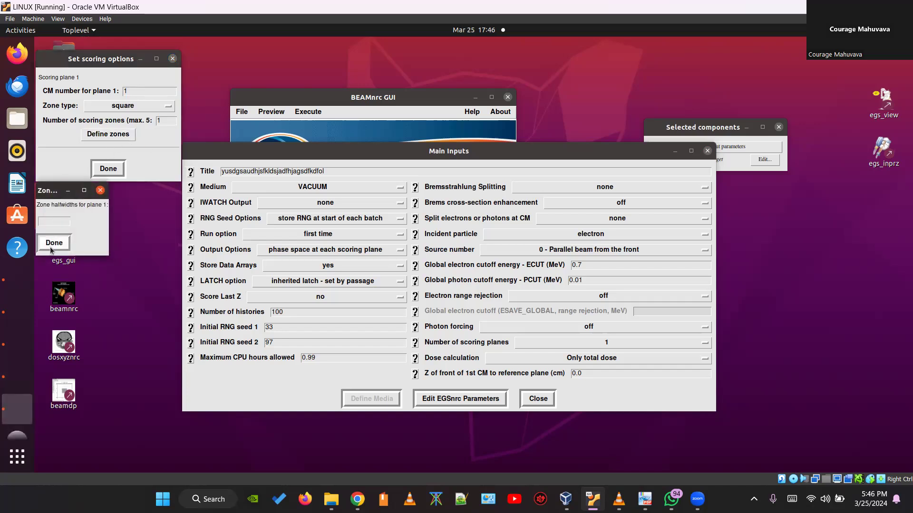
{"action": "left_click", "coordinate": [52, 223]}
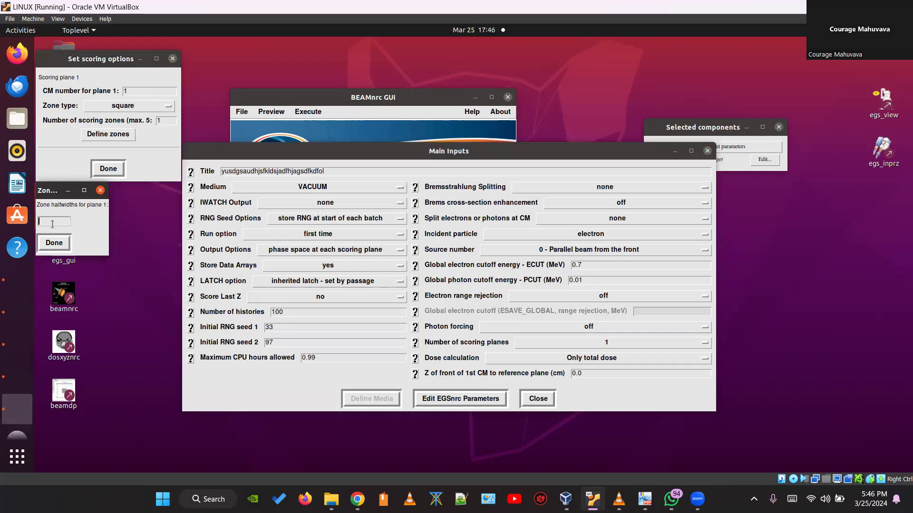
{"action": "left_click", "coordinate": [54, 243]}
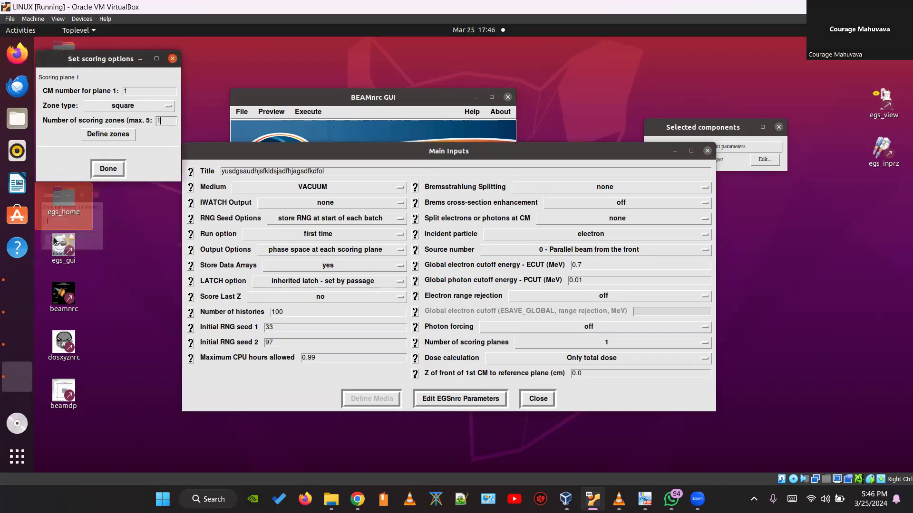
{"action": "left_click", "coordinate": [98, 134]}
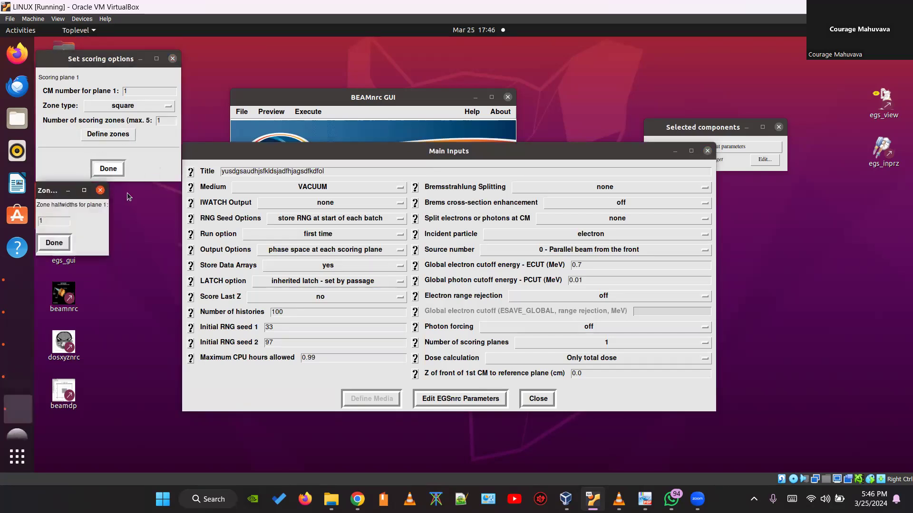
{"action": "left_click", "coordinate": [50, 222]}
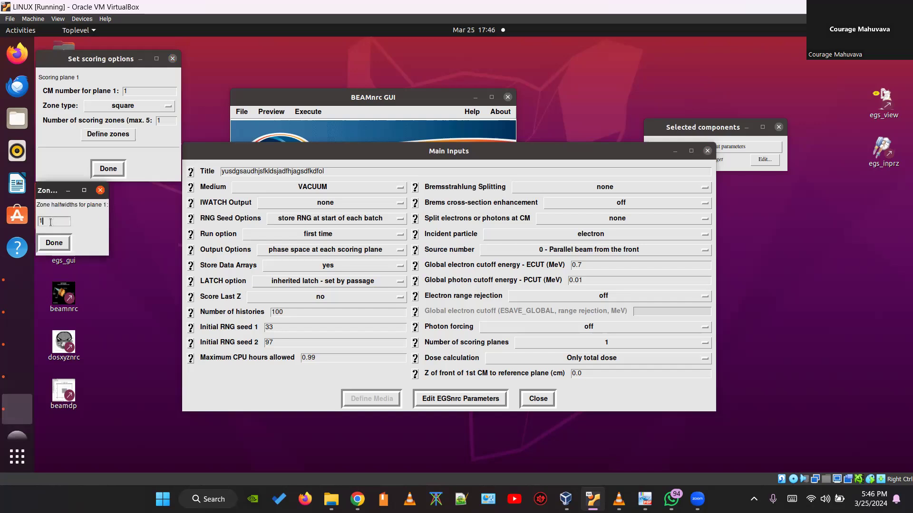
{"action": "left_click", "coordinate": [52, 243]}
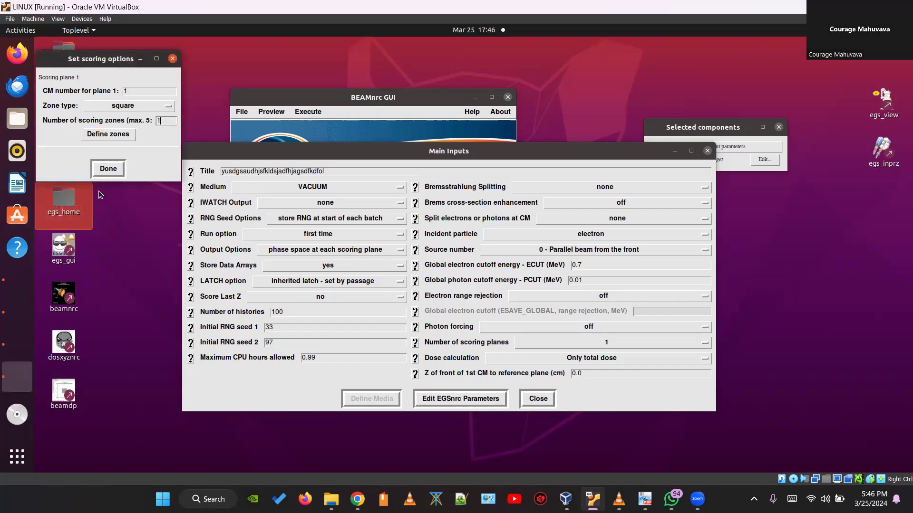
{"action": "left_click", "coordinate": [108, 168]}
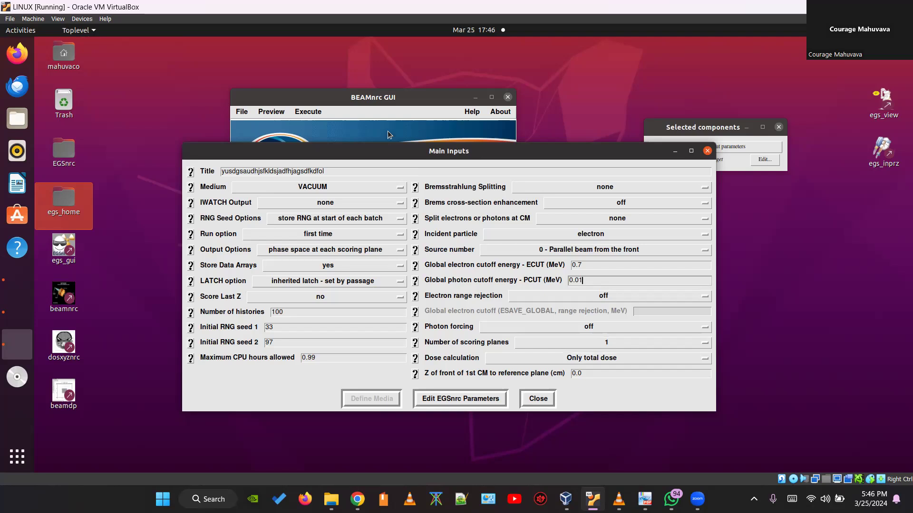
Save the current input parameters of the targetexam accelerator
{"action": "left_click_drag", "start_coordinate": [506, 152], "coordinate": [600, 185]}
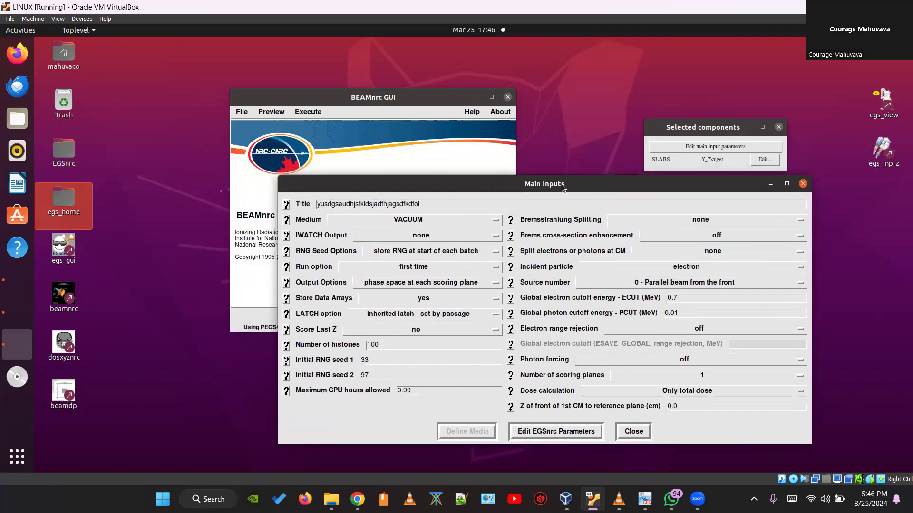
{"action": "left_click", "coordinate": [244, 144]}
{"action": "left_click", "coordinate": [242, 113]}
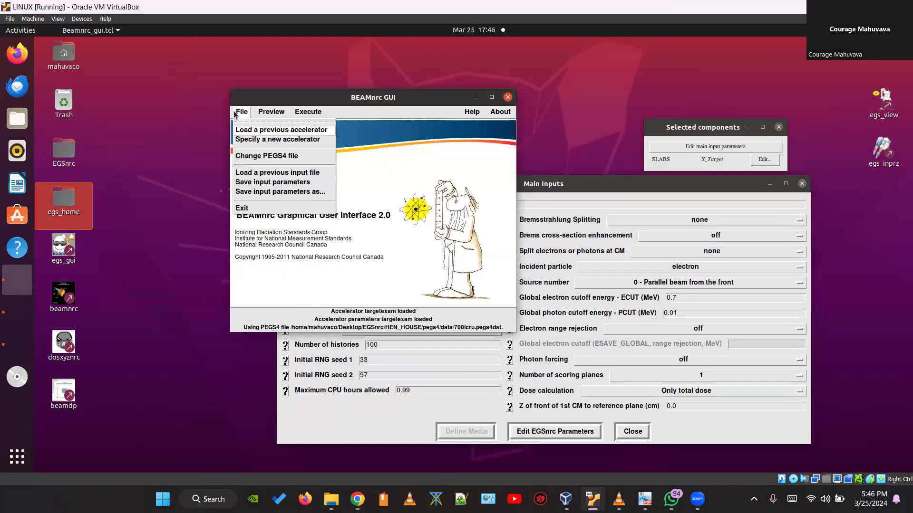
{"action": "left_click", "coordinate": [279, 185]}
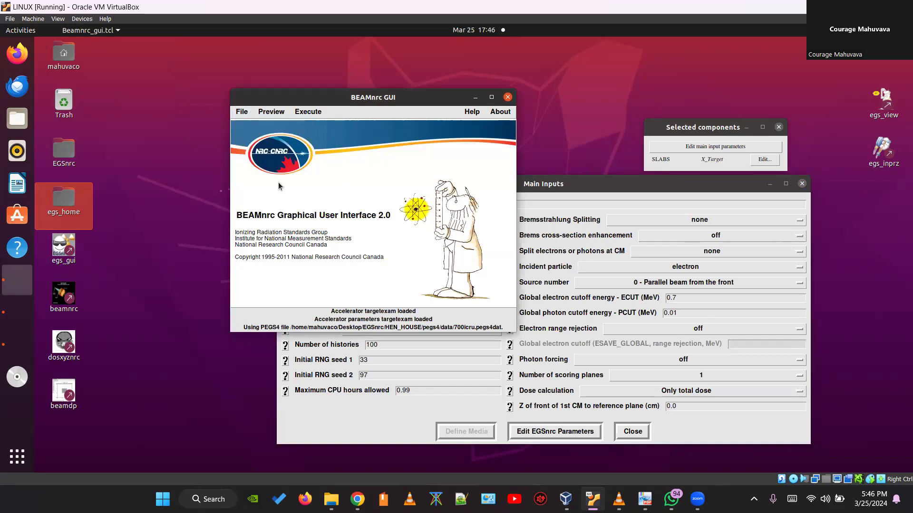
Build and compile the targetexam accelerator with the default make options, acknowledging the dialogs
{"action": "left_click", "coordinate": [305, 114]}
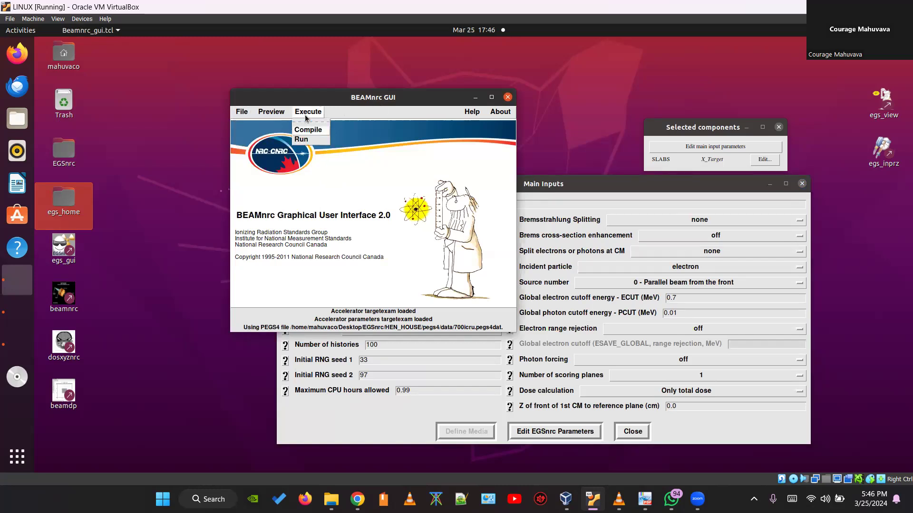
{"action": "left_click", "coordinate": [309, 130]}
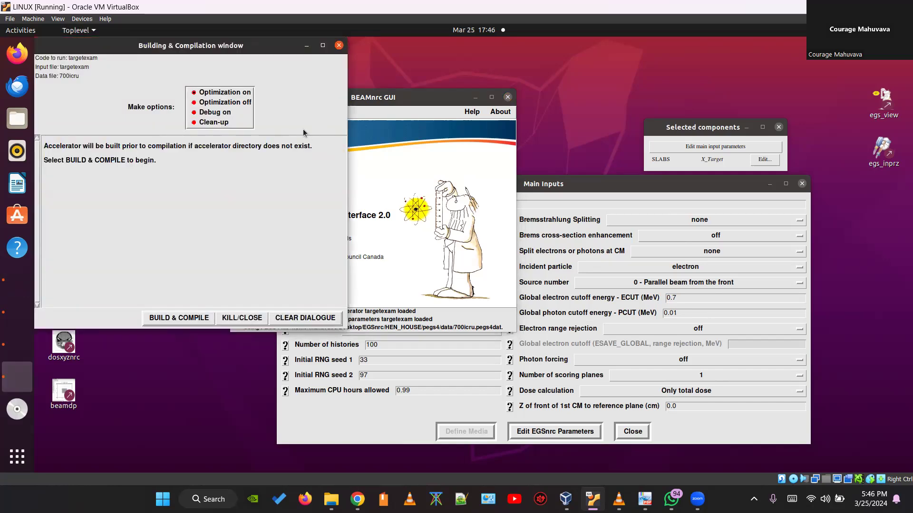
{"action": "left_click_drag", "start_coordinate": [233, 49], "coordinate": [289, 67]}
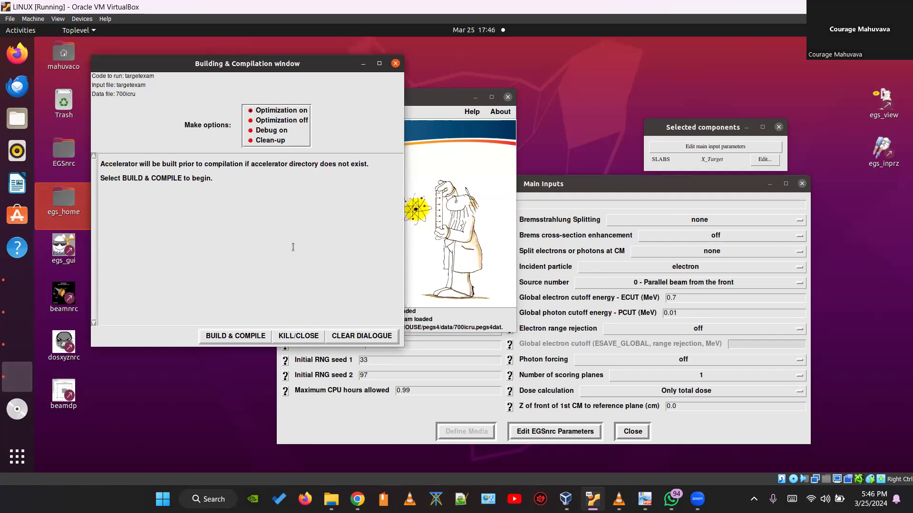
{"action": "left_click", "coordinate": [218, 336]}
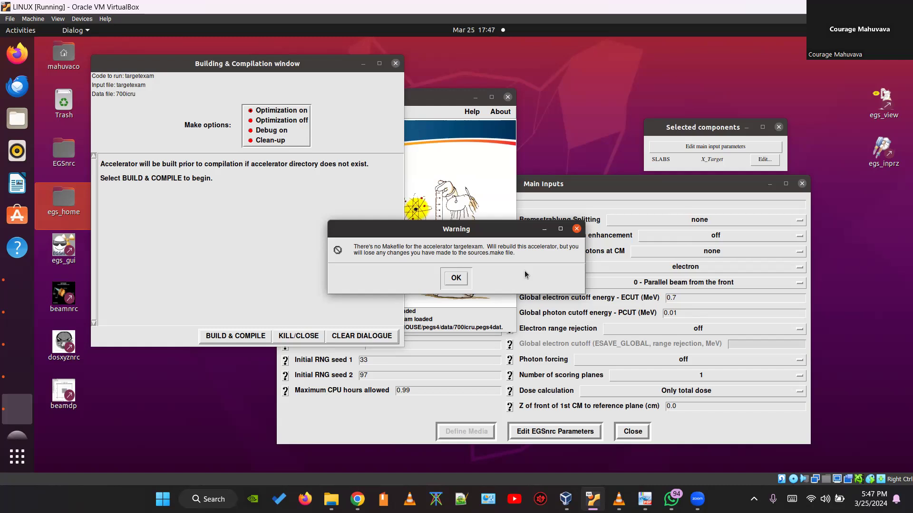
{"action": "left_click", "coordinate": [460, 281]}
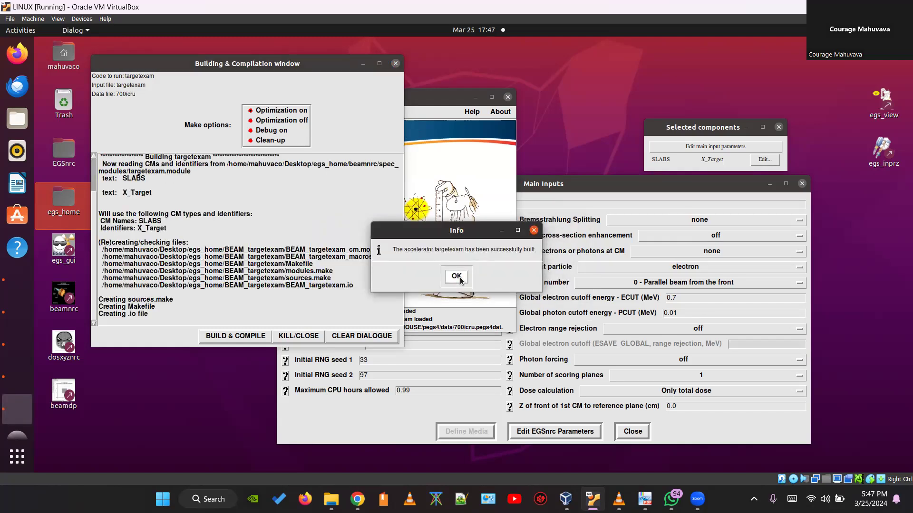
{"action": "left_click", "coordinate": [460, 281]}
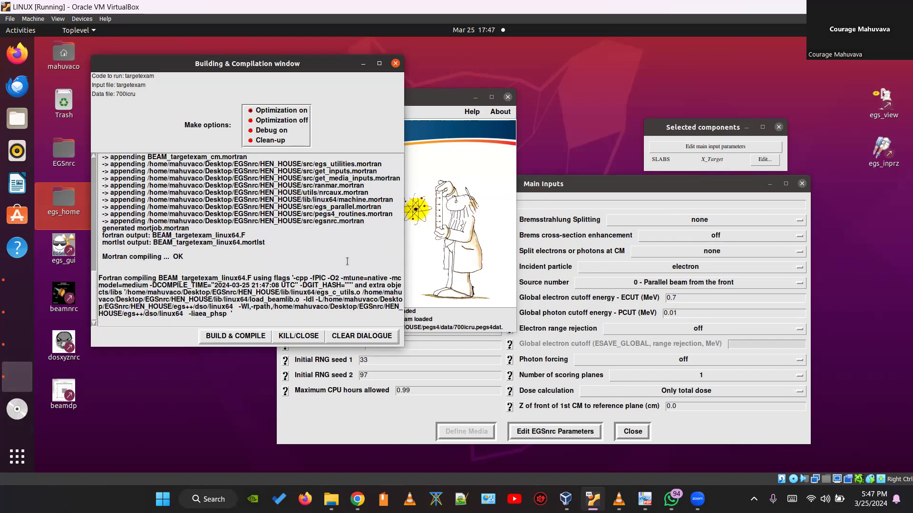
{"action": "scroll", "coordinate": [249, 271], "scroll_direction": "up", "scroll_amount": 3}
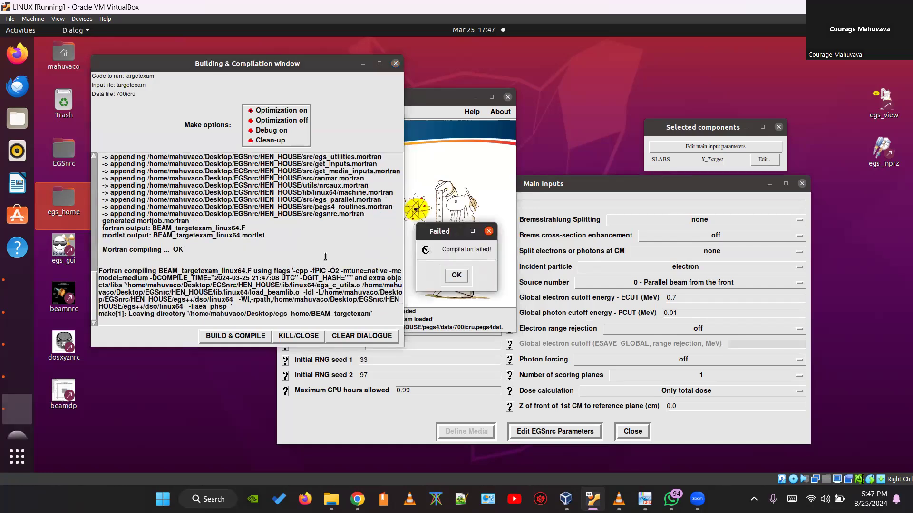
{"action": "left_click", "coordinate": [458, 275]}
Run the build and compilation of targetexam again, then close the compilation window
{"action": "left_click", "coordinate": [249, 337]}
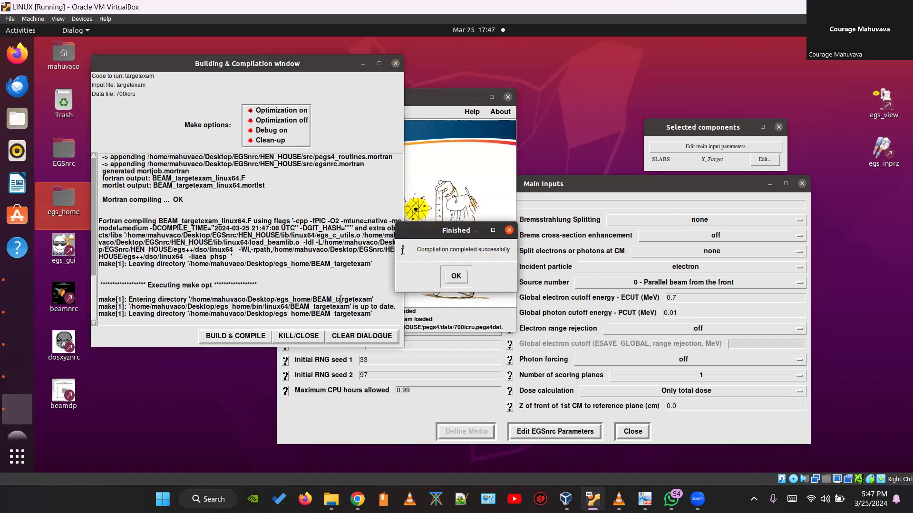
{"action": "left_click", "coordinate": [455, 278]}
{"action": "left_click", "coordinate": [298, 335]}
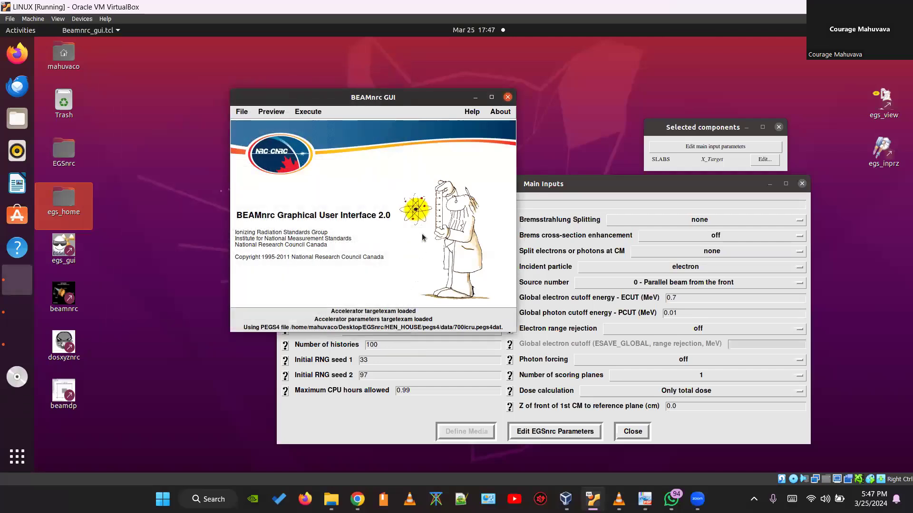
Preview the accelerator geometry to examine the tungsten slab in the xz view, then close the preview
{"action": "left_click", "coordinate": [271, 111]}
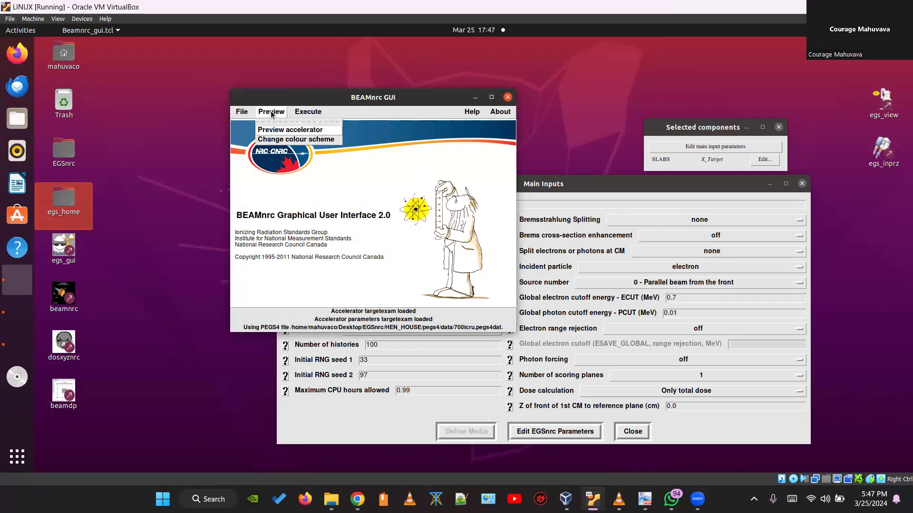
{"action": "left_click", "coordinate": [695, 131]}
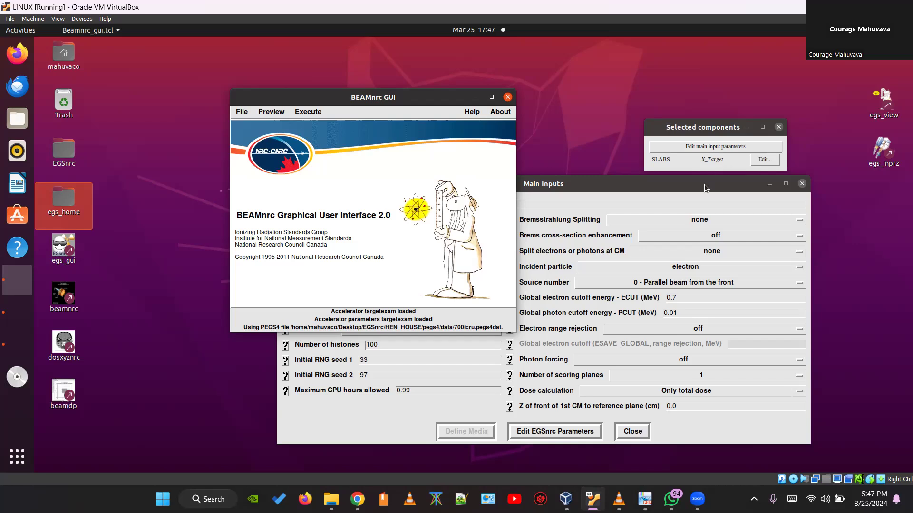
{"action": "left_click", "coordinate": [269, 112]}
{"action": "left_click", "coordinate": [278, 129]}
{"action": "left_click_drag", "start_coordinate": [281, 47], "coordinate": [622, 165]}
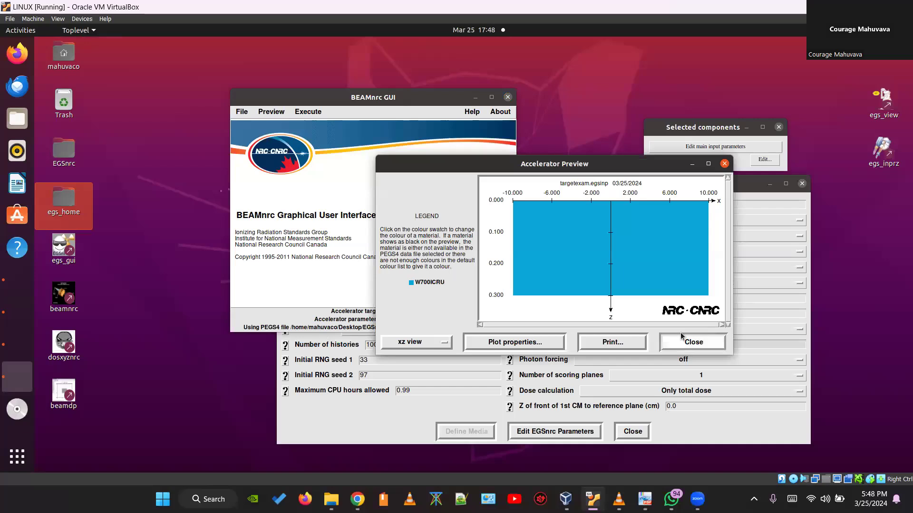
{"action": "left_click", "coordinate": [693, 342]}
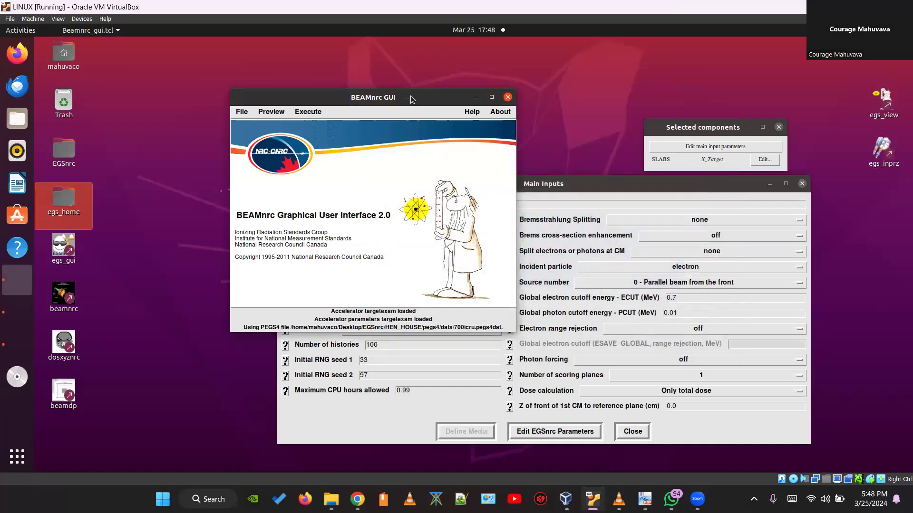
Reopen the main input parameters and set the number of histories to 15000
{"action": "left_click_drag", "start_coordinate": [411, 98], "coordinate": [303, 86]}
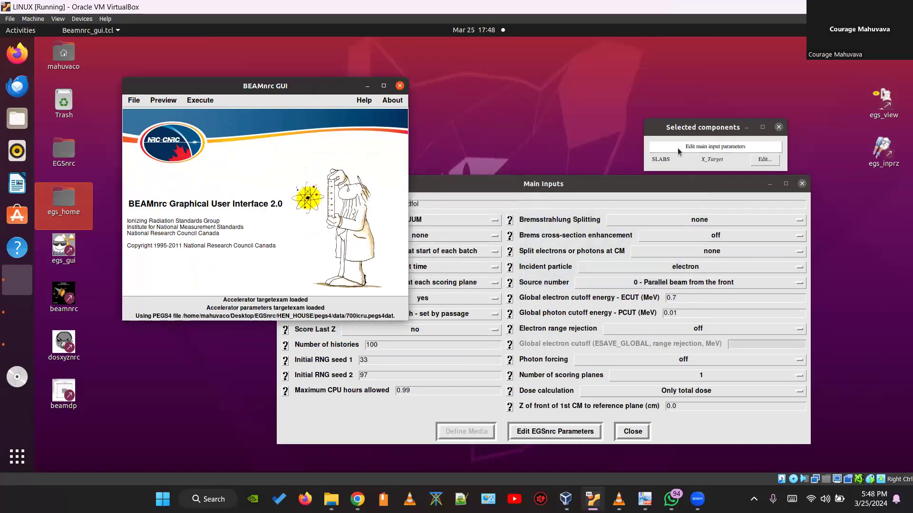
{"action": "left_click", "coordinate": [704, 147]}
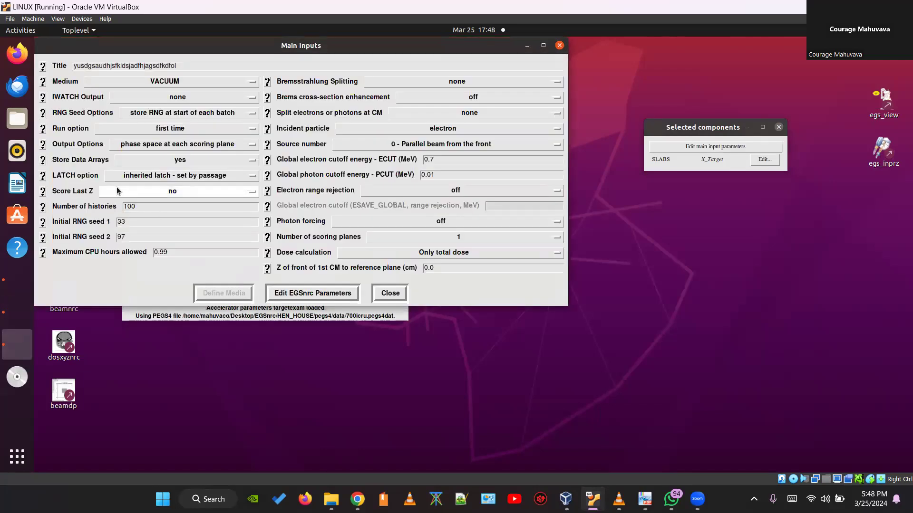
{"action": "left_click", "coordinate": [151, 206]}
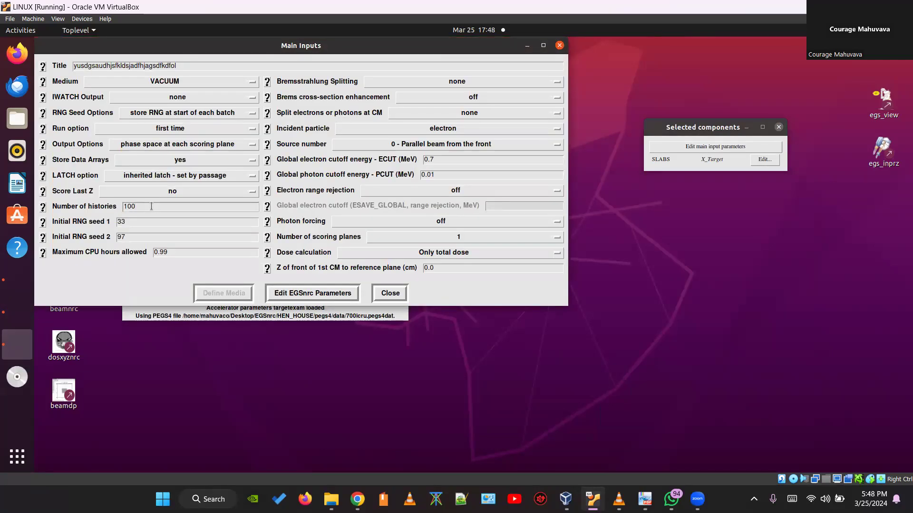
{"action": "type", "text": "0"}
{"action": "key", "text": "BackSpace"}
{"action": "key", "text": "BackSpace"}
{"action": "key", "text": "BackSpace"}
{"action": "key", "text": "BackSpace"}
{"action": "type", "text": "15000"}
Set the maximum CPU hours allowed to 5000, close the main inputs and save the input parameters
{"action": "key", "text": "Tab"}
{"action": "key", "text": "Tab"}
{"action": "key", "text": "Tab"}
{"action": "type", "text": "5000"}
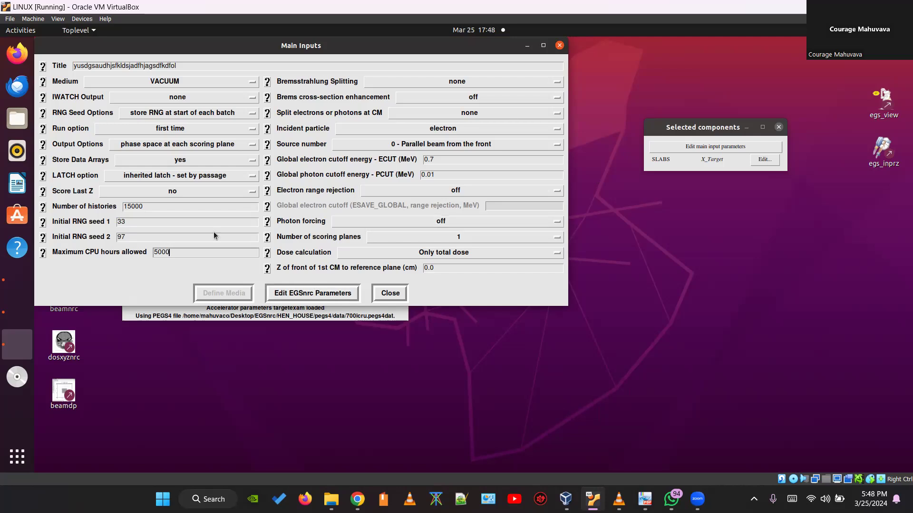
{"action": "left_click", "coordinate": [388, 302]}
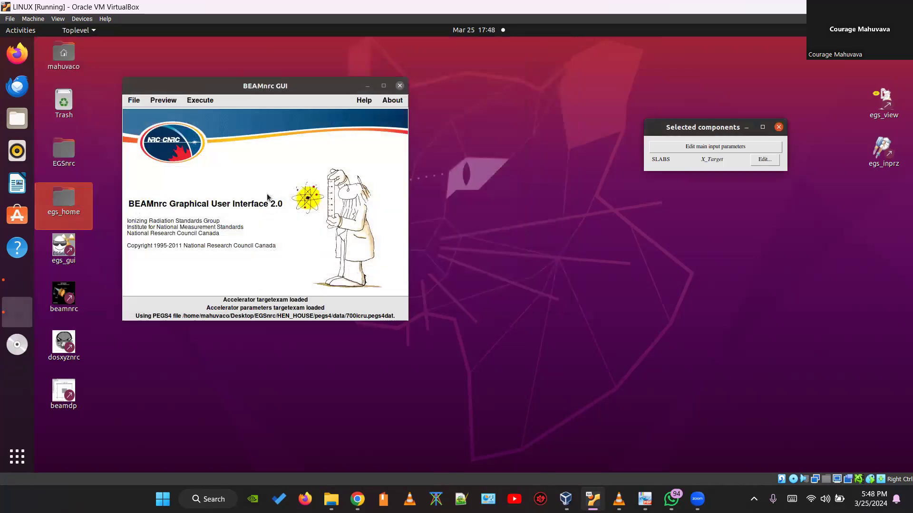
{"action": "left_click", "coordinate": [134, 101]}
{"action": "left_click", "coordinate": [147, 171]}
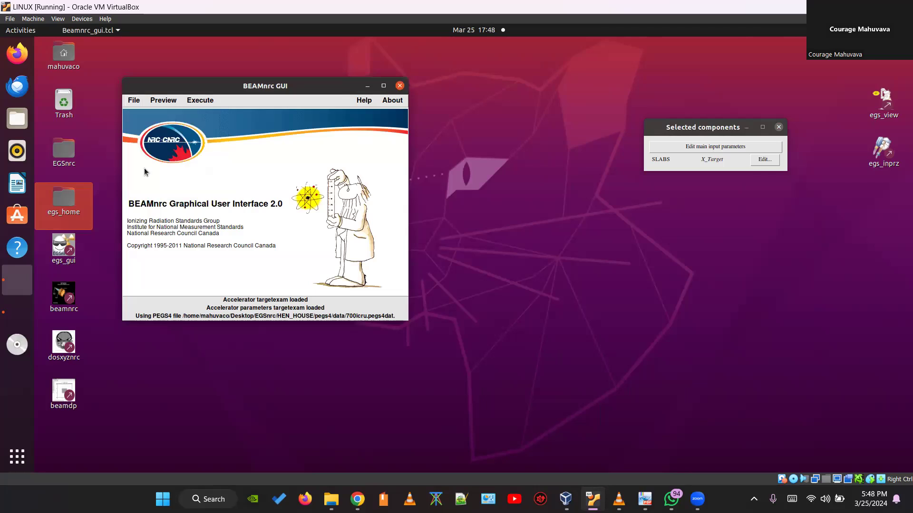
Run the targetexam simulation with optimization on in interactive mode, dismiss the completion notice and review the run output
{"action": "left_click", "coordinate": [200, 100]}
{"action": "left_click", "coordinate": [194, 127]}
{"action": "left_click_drag", "start_coordinate": [247, 48], "coordinate": [588, 165]}
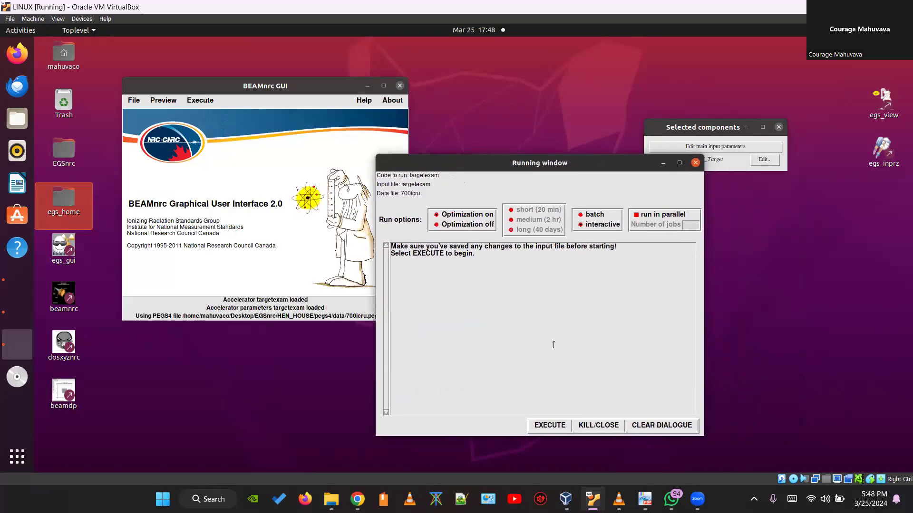
{"action": "left_click", "coordinate": [550, 425]}
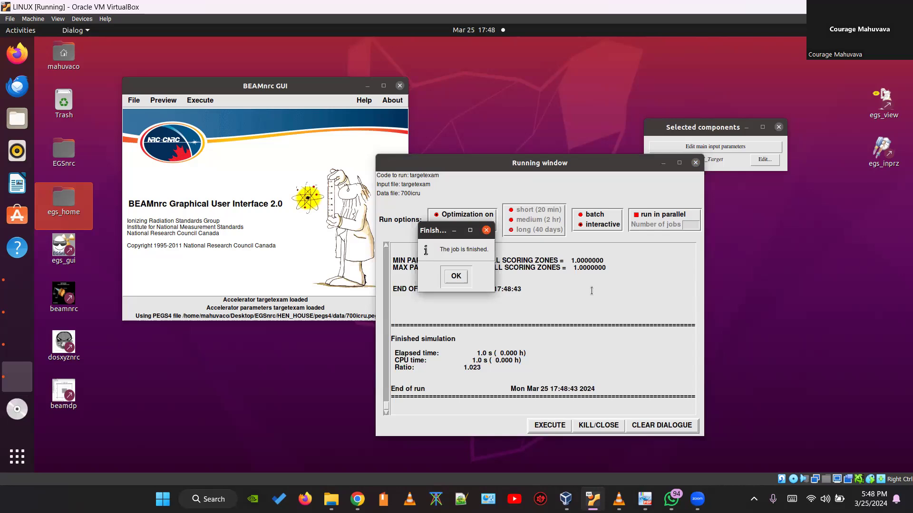
{"action": "left_click", "coordinate": [455, 274]}
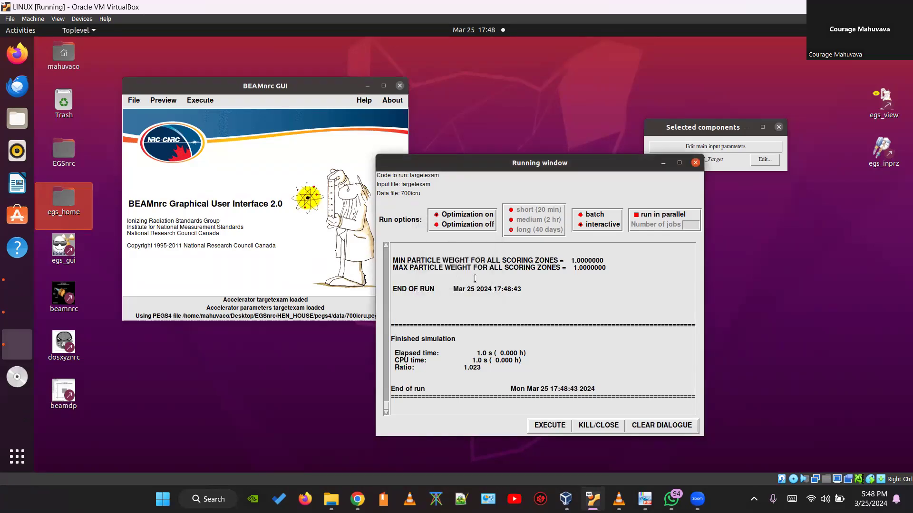
{"action": "scroll", "coordinate": [536, 377], "scroll_direction": "up", "scroll_amount": 15}
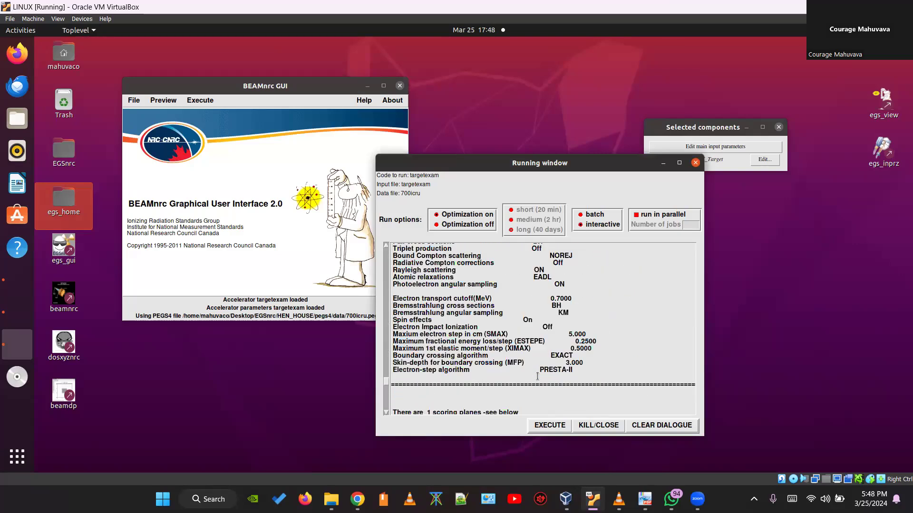
{"action": "scroll", "coordinate": [537, 376], "scroll_direction": "up", "scroll_amount": 15}
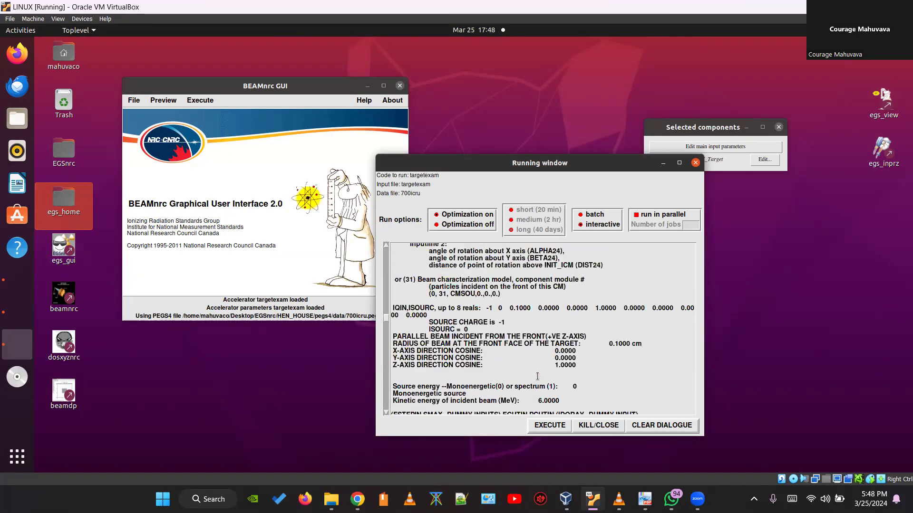
{"action": "scroll", "coordinate": [537, 376], "scroll_direction": "up", "scroll_amount": 10}
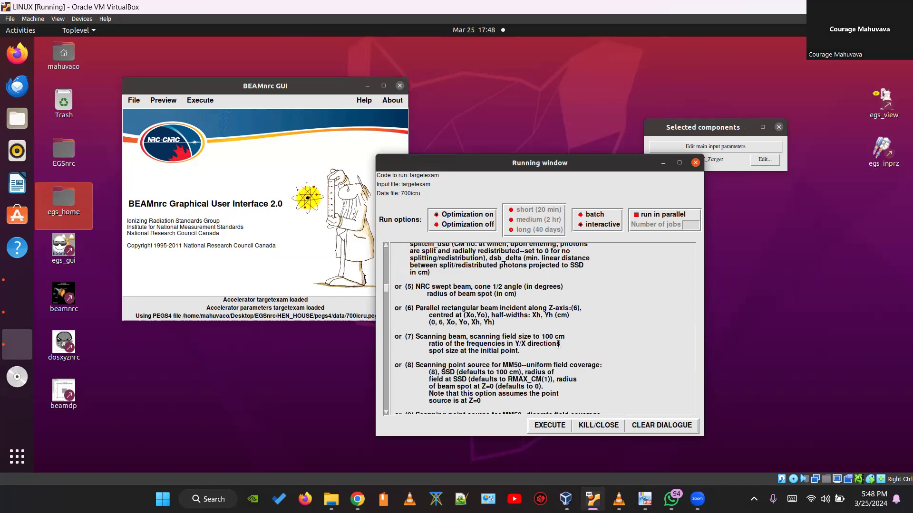
{"action": "left_click", "coordinate": [718, 125]}
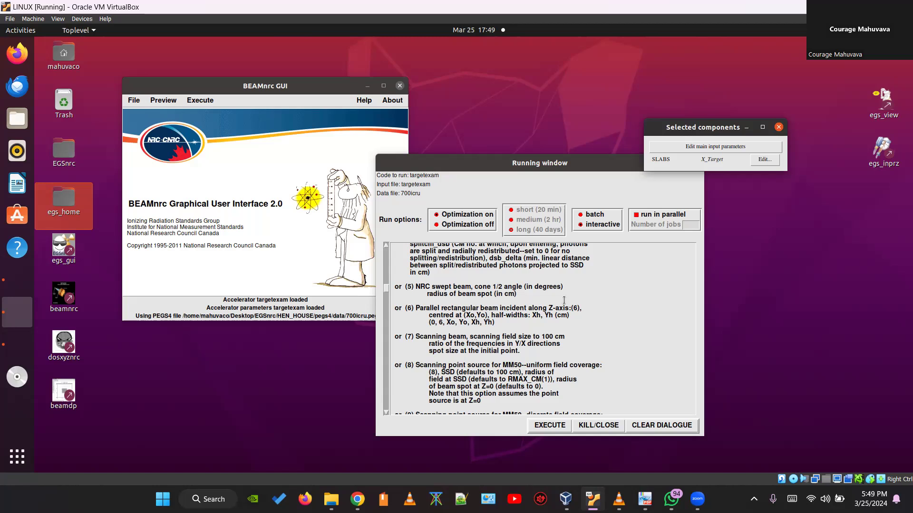
{"action": "left_click", "coordinate": [644, 329]}
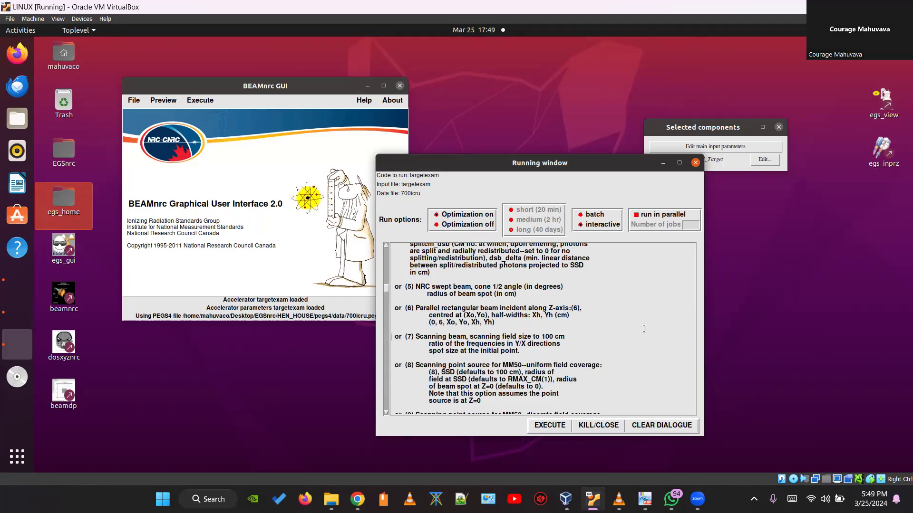
Open the BEAM_targetexam folder in egs_home and examine the output files, including the .egsphsp1, .egslst and .egsdat files
{"action": "double_click", "coordinate": [71, 213]}
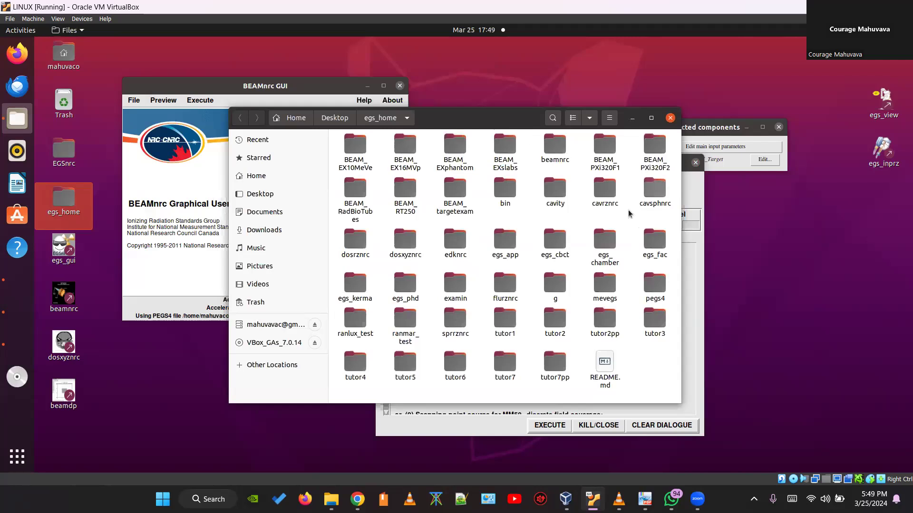
{"action": "left_click", "coordinate": [457, 206]}
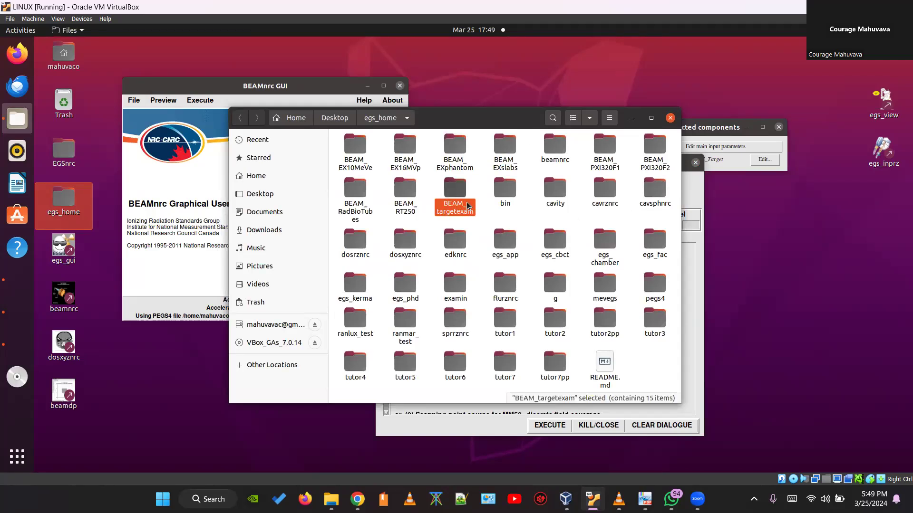
{"action": "double_click", "coordinate": [452, 211]}
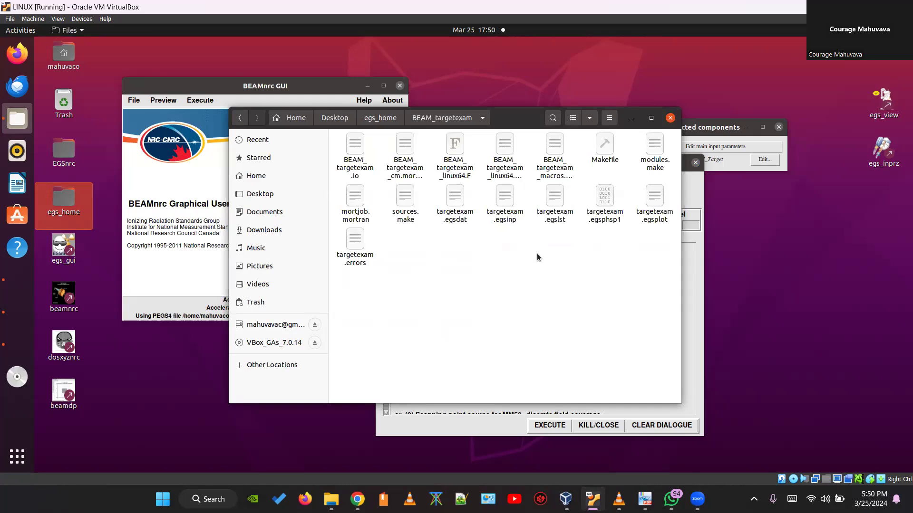
{"action": "left_click", "coordinate": [609, 220]}
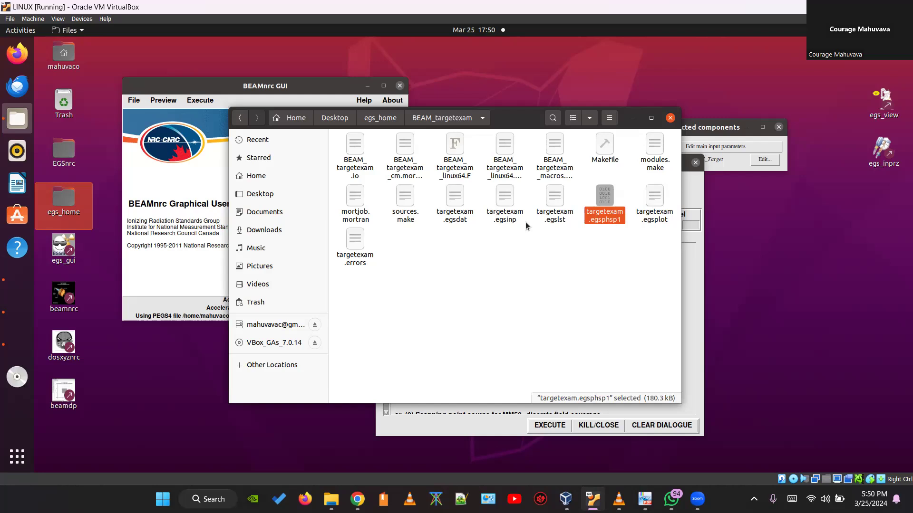
{"action": "left_click", "coordinate": [557, 215]}
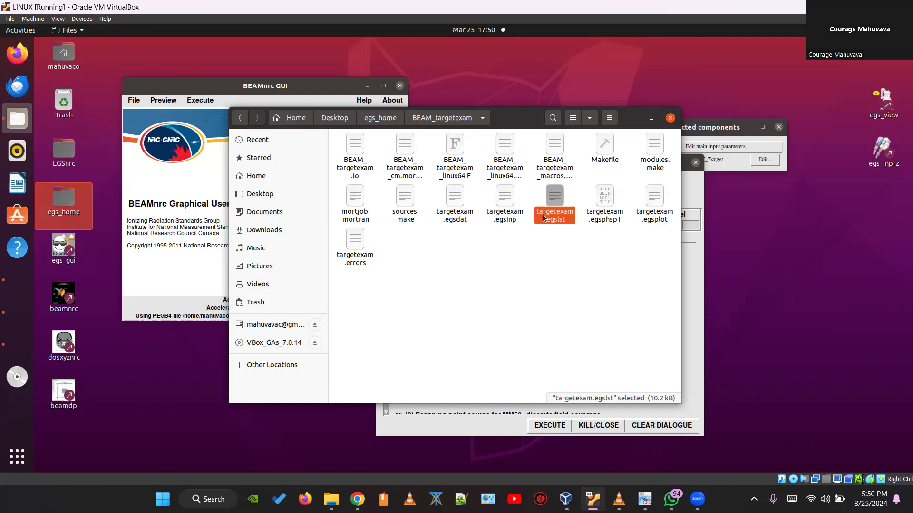
{"action": "left_click", "coordinate": [455, 221]}
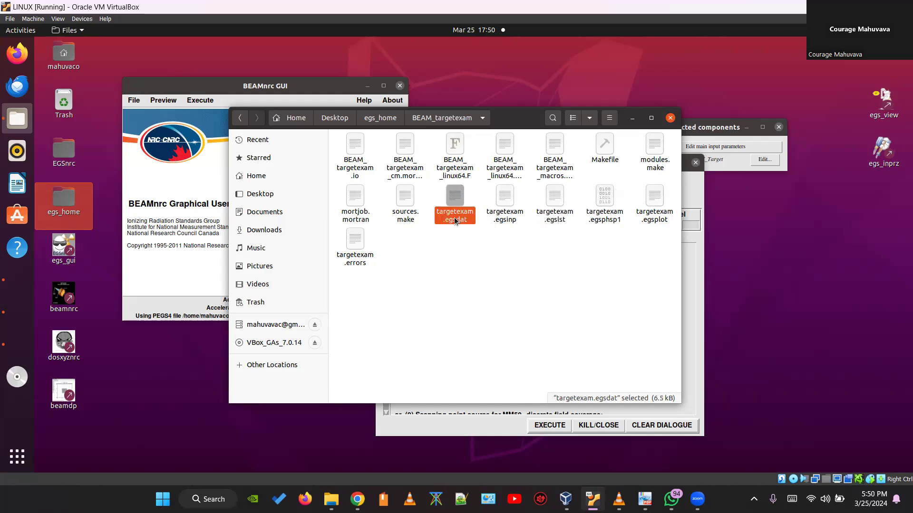
{"action": "left_click", "coordinate": [560, 218]}
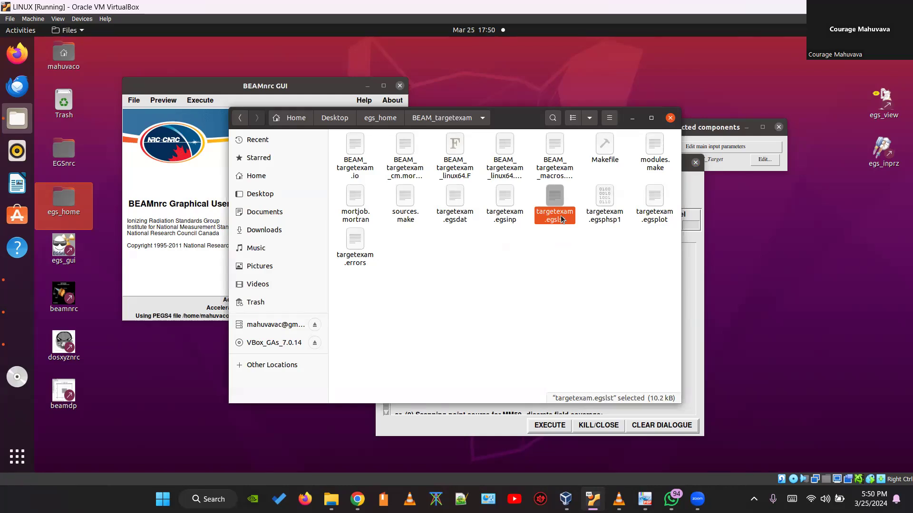
{"action": "left_click", "coordinate": [578, 298]}
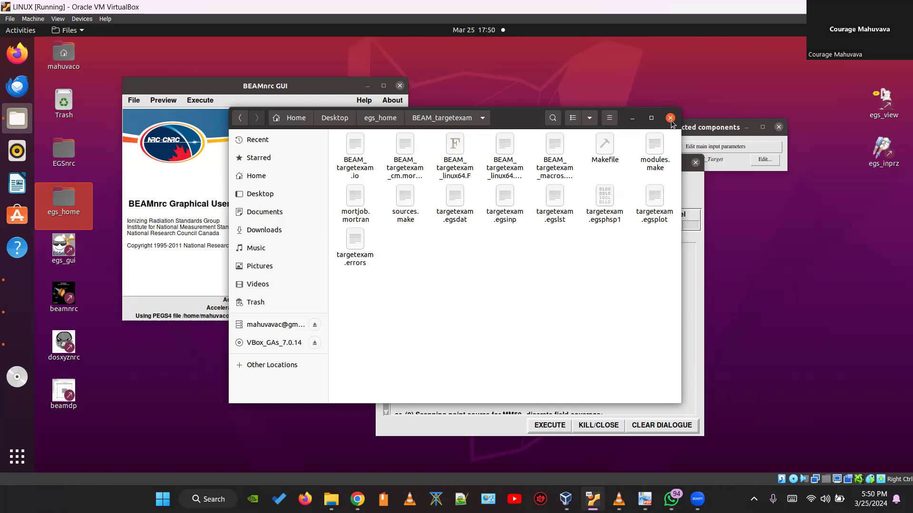
Close BEAMnrc with its running window and close the BEAM_targetexam folder window
{"action": "left_click", "coordinate": [158, 172]}
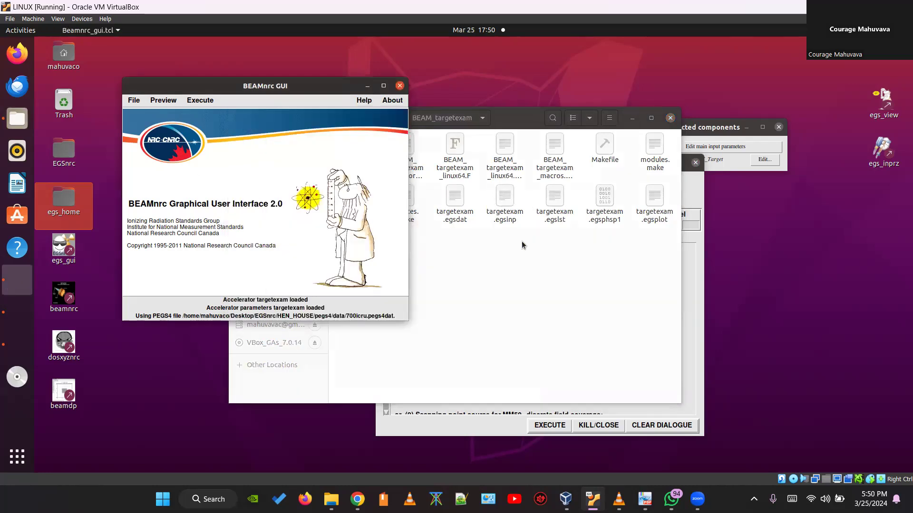
{"action": "left_click", "coordinate": [689, 348]}
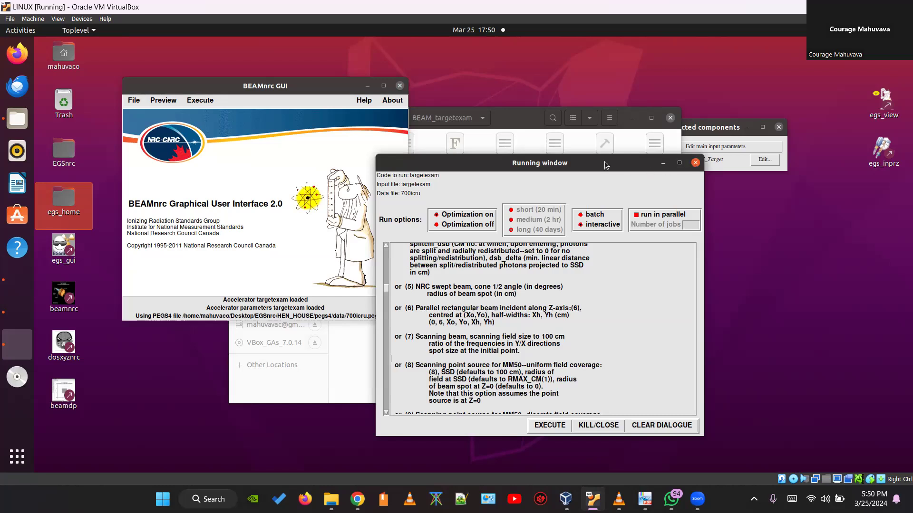
{"action": "left_click", "coordinate": [400, 86]}
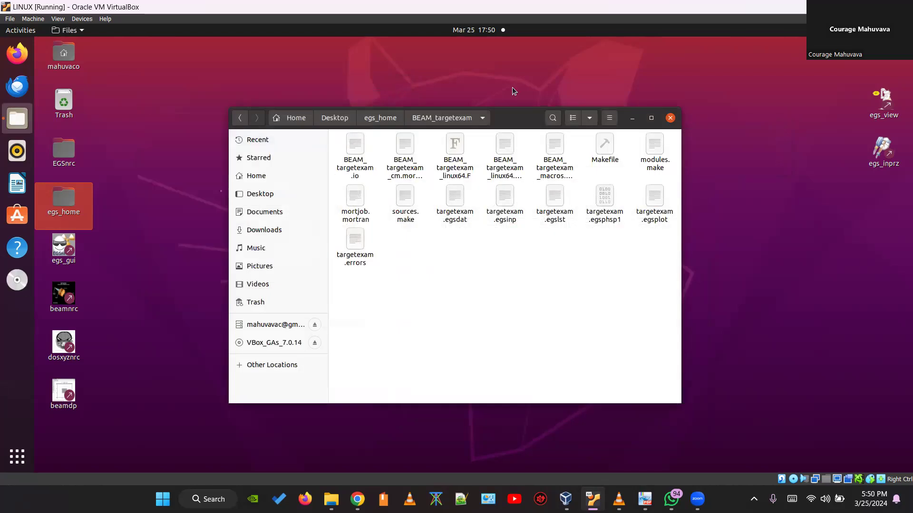
{"action": "left_click", "coordinate": [669, 117]}
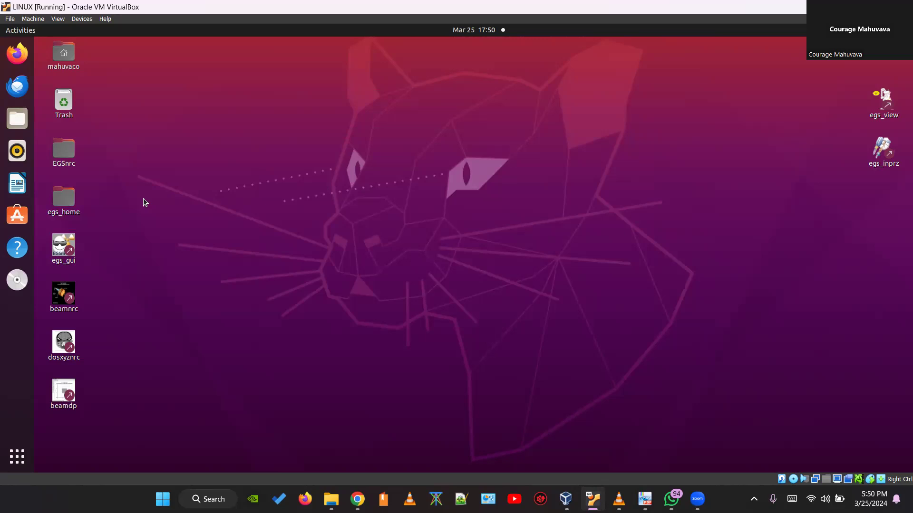
Open the BEAM_EX16MVp folder in egs_home and locate the phase space file EX16MVp-more-part.egsphsp1
{"action": "left_click", "coordinate": [58, 209]}
{"action": "double_click", "coordinate": [59, 209]}
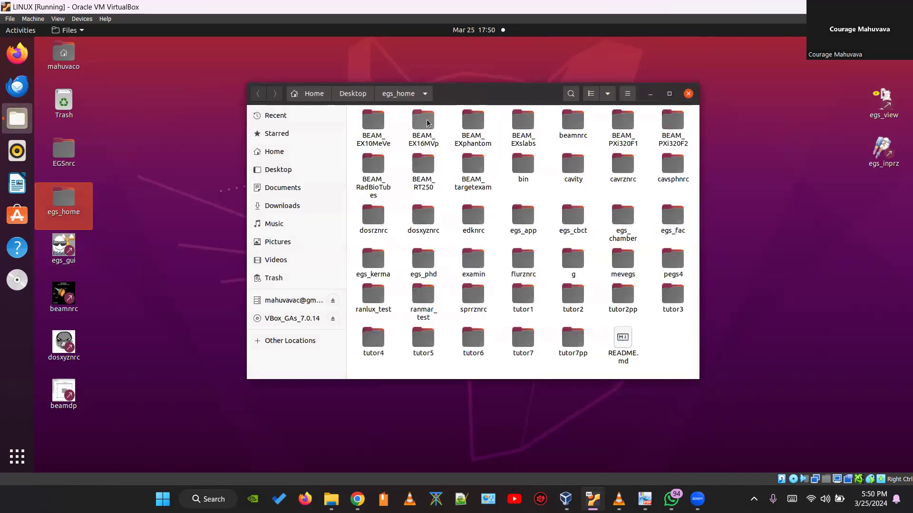
{"action": "left_click", "coordinate": [427, 122]}
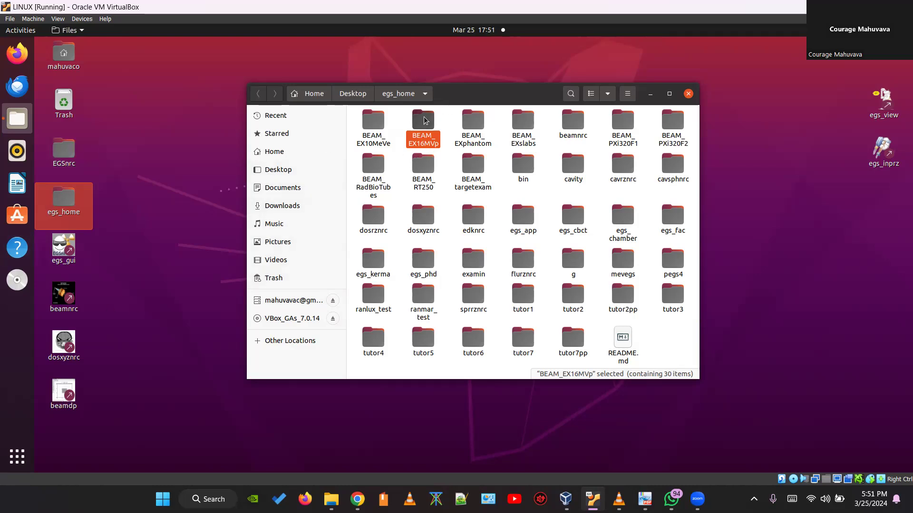
{"action": "double_click", "coordinate": [425, 120]}
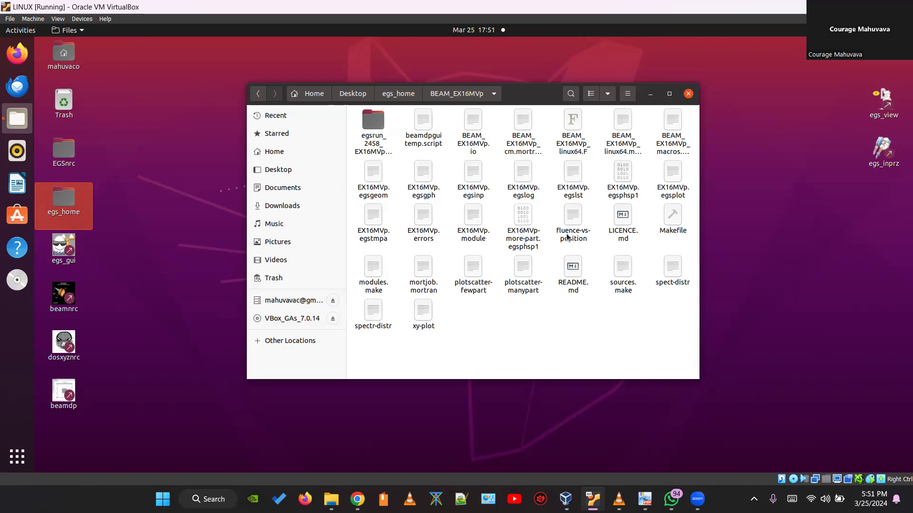
{"action": "left_click", "coordinate": [521, 226]}
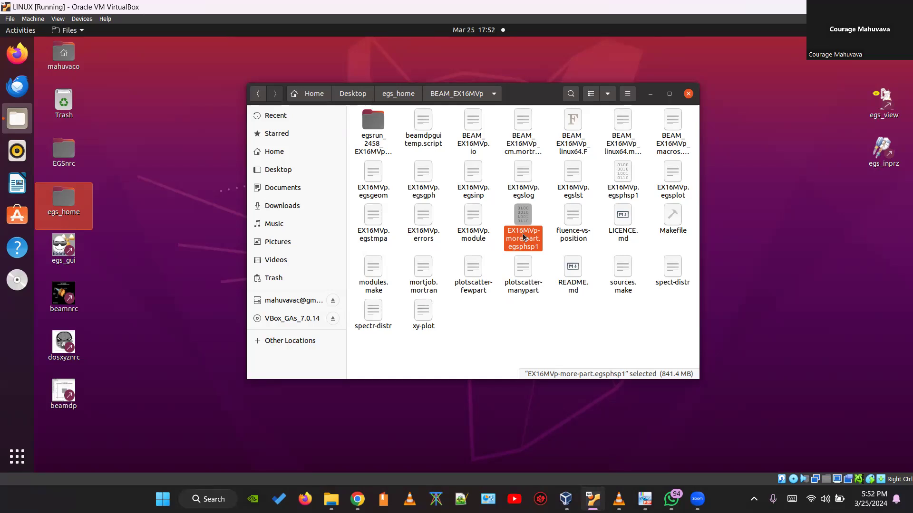
{"action": "left_click", "coordinate": [546, 324]}
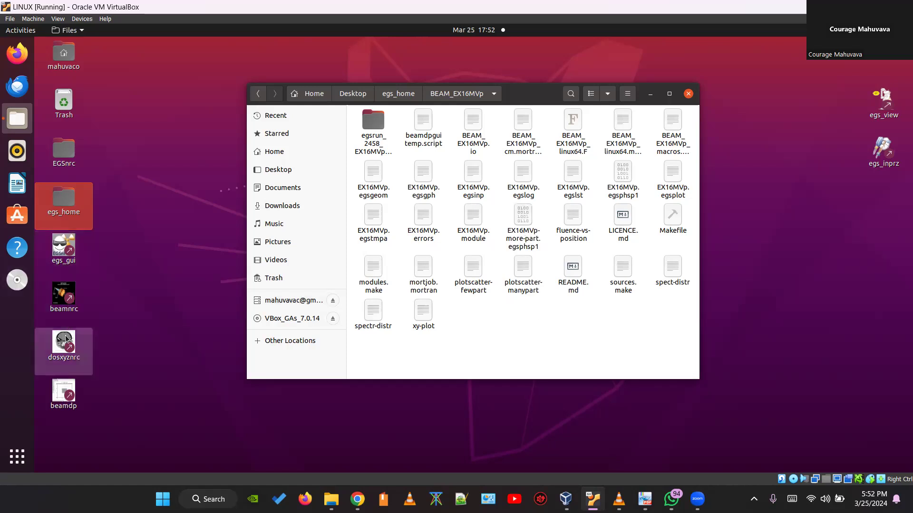
Launch BEAMDP from the desktop and arrange it beside the folder window with EX16MVp-more-part.egsphsp1 selected
{"action": "double_click", "coordinate": [63, 397]}
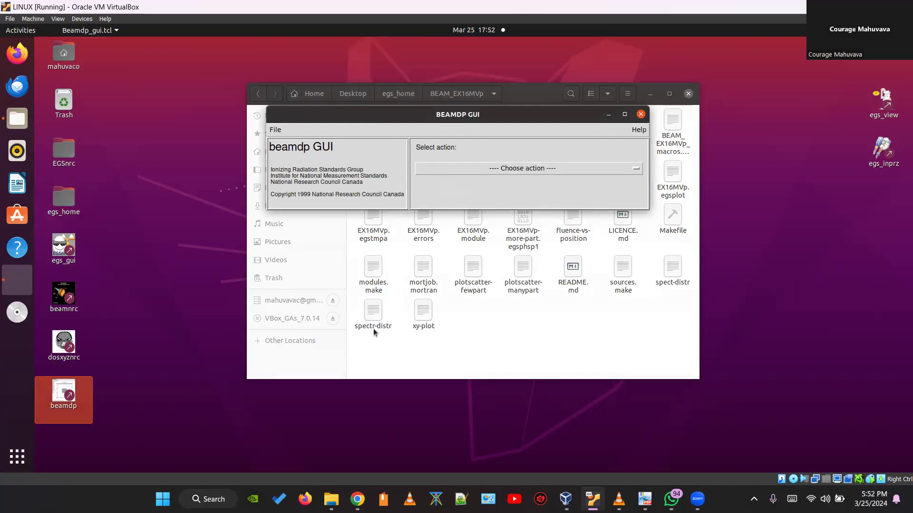
{"action": "left_click_drag", "start_coordinate": [553, 123], "coordinate": [407, 106]}
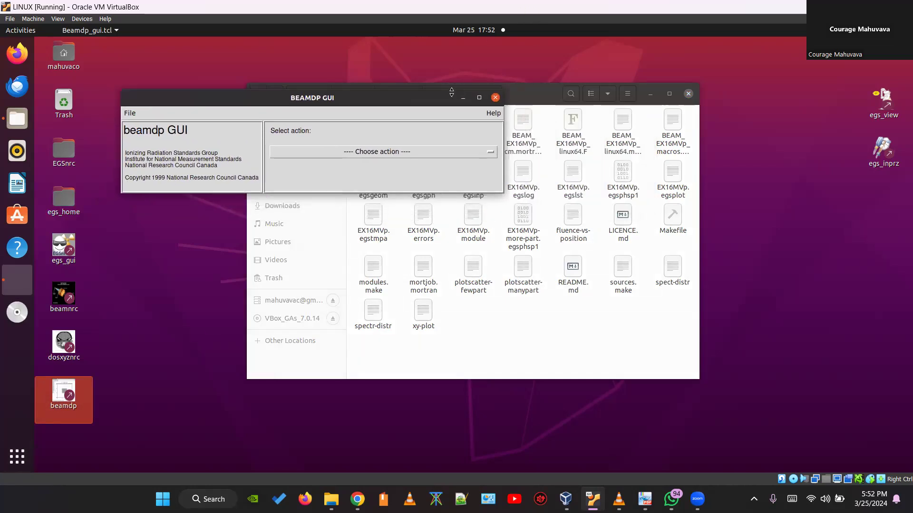
{"action": "left_click_drag", "start_coordinate": [578, 95], "coordinate": [789, 101]}
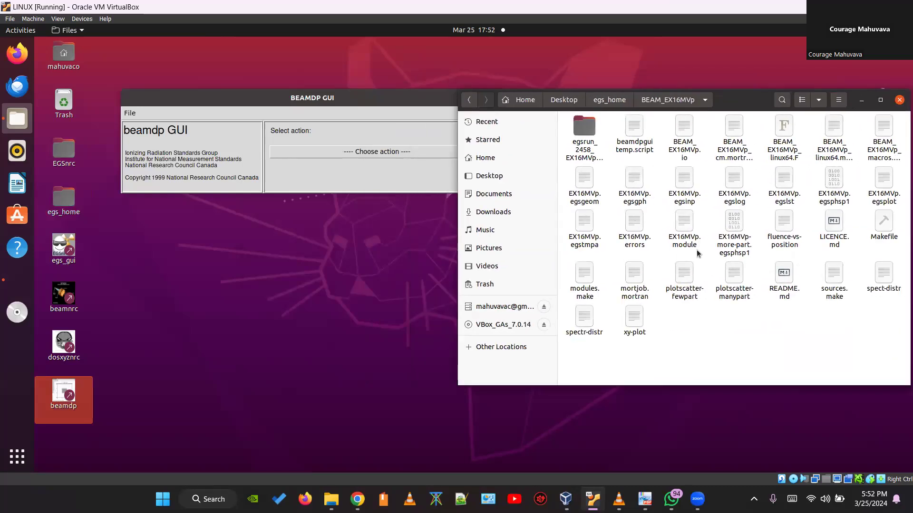
{"action": "left_click", "coordinate": [737, 239]}
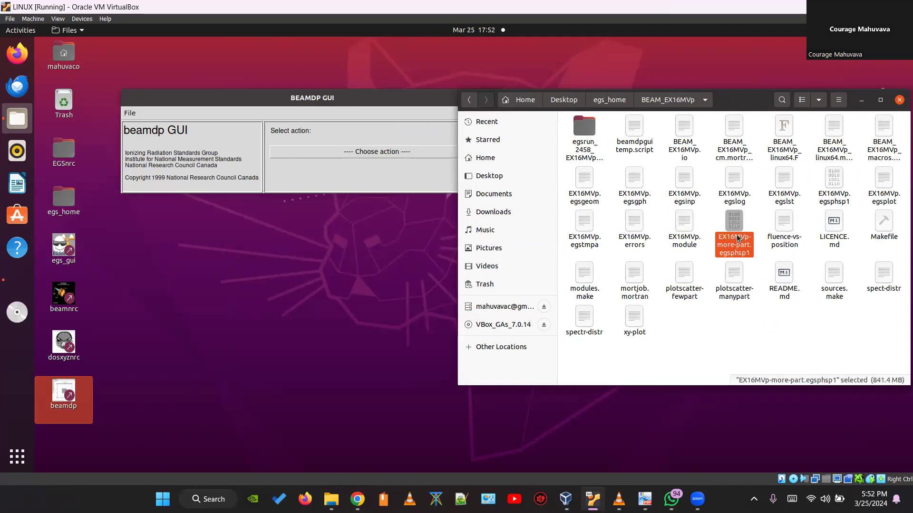
{"action": "left_click", "coordinate": [395, 169]}
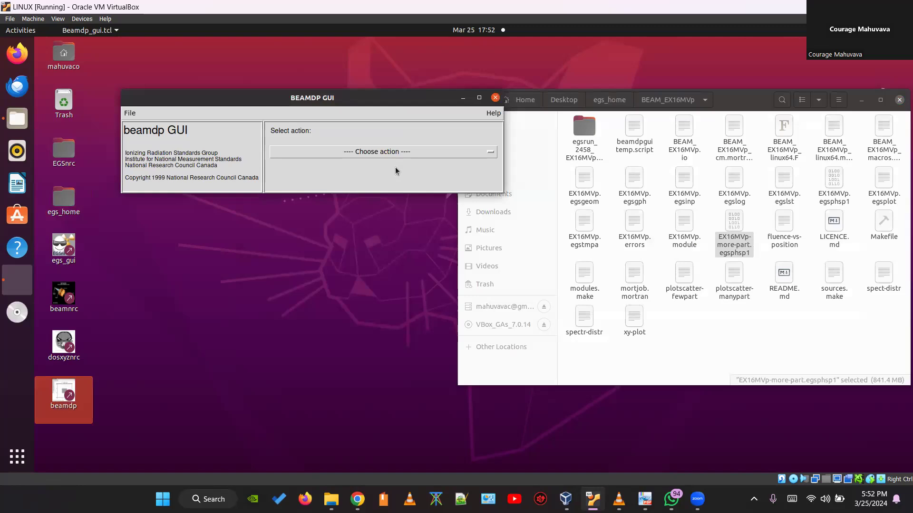
Choose to derive fluence vs. position from ph-sp data, using a rectangular field with rectangular bins and 200 bins
{"action": "left_click", "coordinate": [425, 160]}
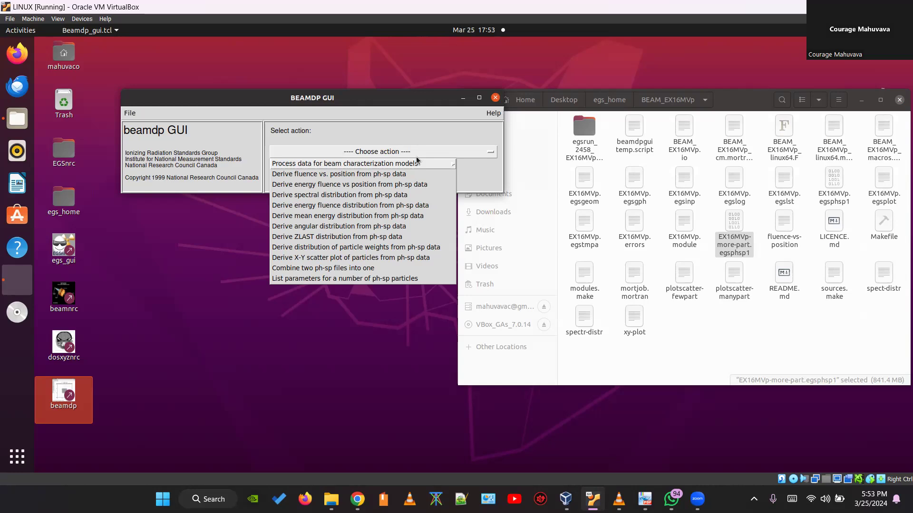
{"action": "left_click", "coordinate": [316, 174]}
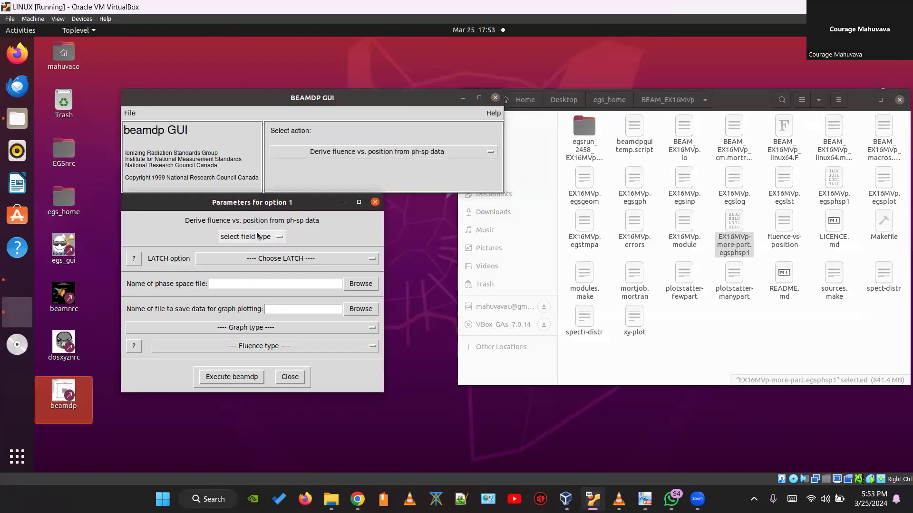
{"action": "left_click", "coordinate": [272, 237]}
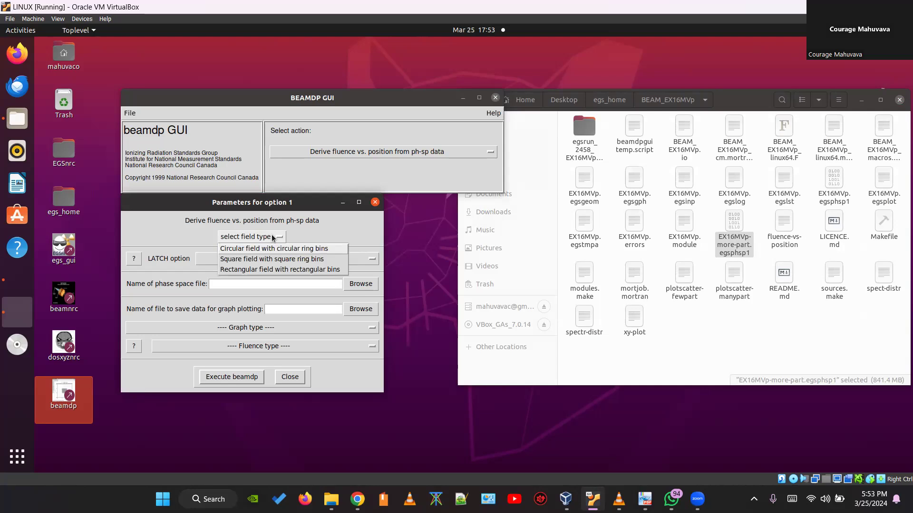
{"action": "left_click", "coordinate": [259, 269]}
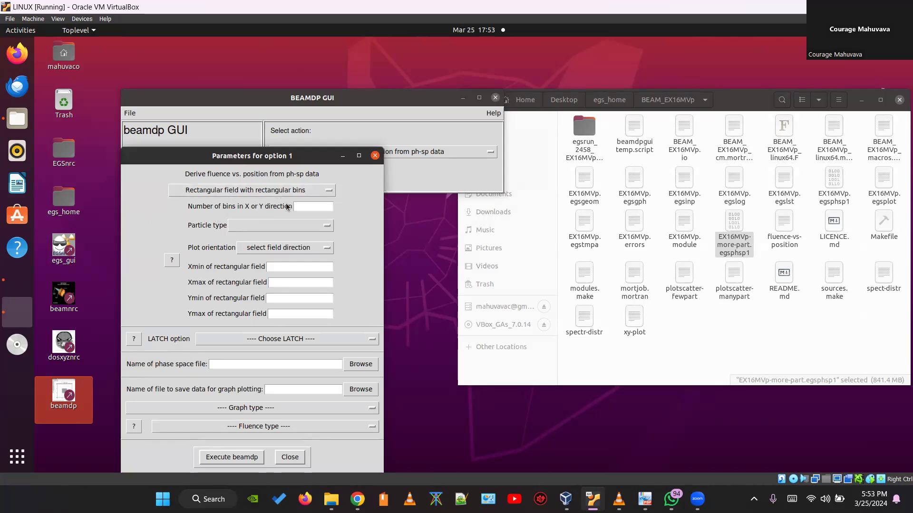
{"action": "left_click", "coordinate": [307, 207]}
{"action": "type", "text": "200"}
{"action": "left_click_drag", "start_coordinate": [298, 155], "coordinate": [336, 86]}
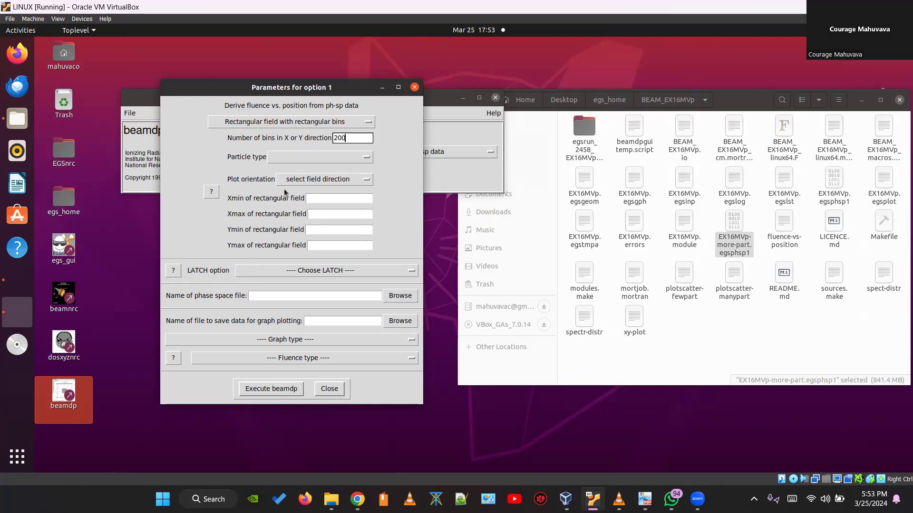
Set the rectangular field limits to -5 and 5 for both Xmin/Xmax and Ymin/Ymax
{"action": "left_click", "coordinate": [312, 196]}
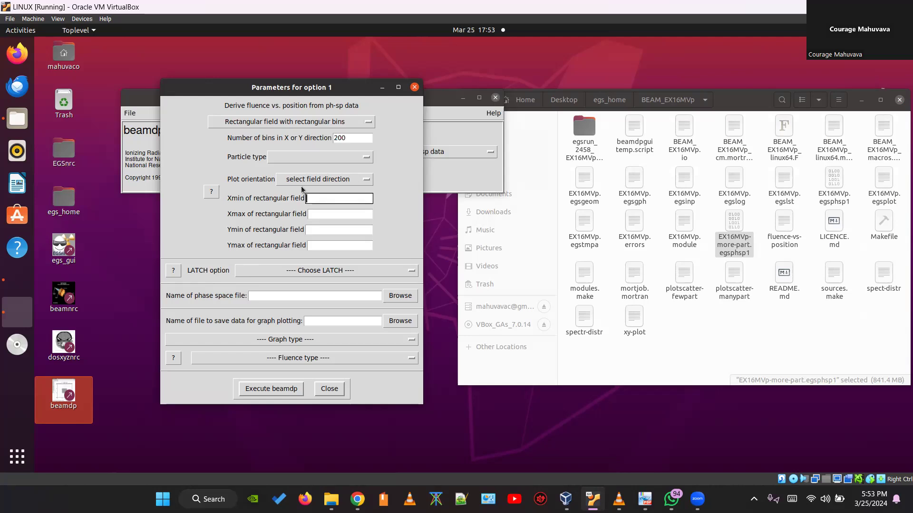
{"action": "type", "text": "-5"}
{"action": "key", "text": "Tab"}
{"action": "type", "text": "5"}
{"action": "key", "text": "Tab"}
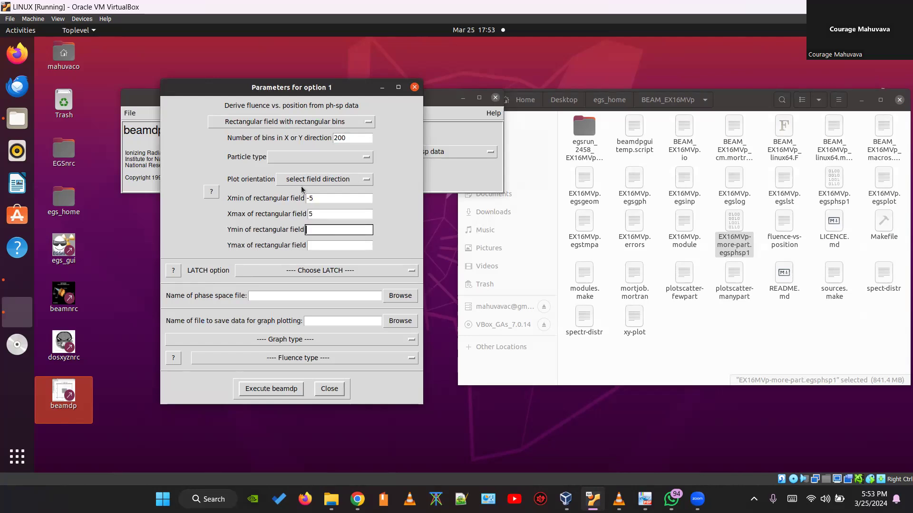
{"action": "type", "text": "-5"}
{"action": "key", "text": "Tab"}
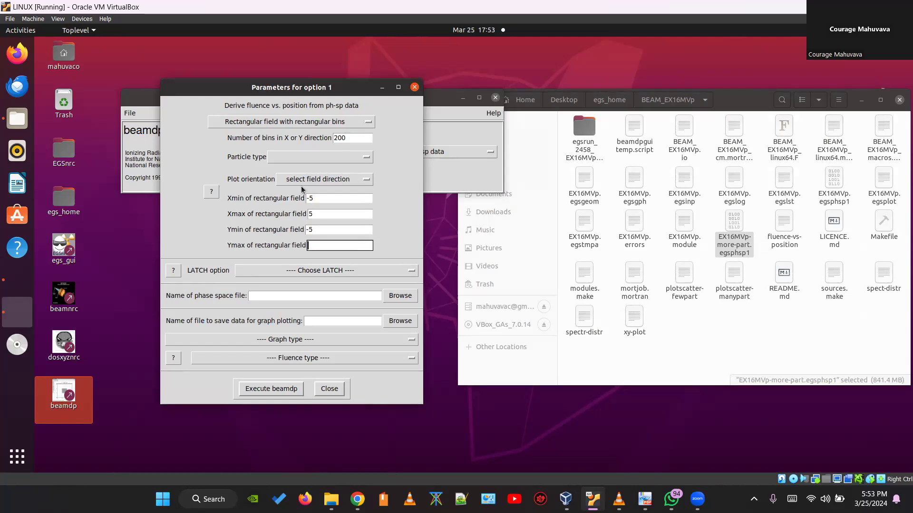
{"action": "type", "text": "5"}
Set the LATCH option to None and choose EX16MVp-more-part.egsphsp1 from the BEAM_EX16MVp folder as the phase space file
{"action": "left_click", "coordinate": [316, 270]}
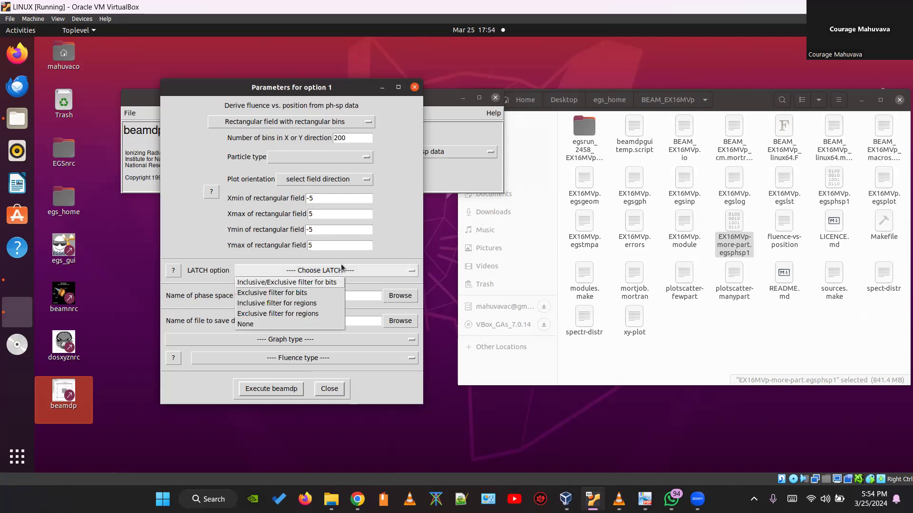
{"action": "left_click", "coordinate": [255, 326]}
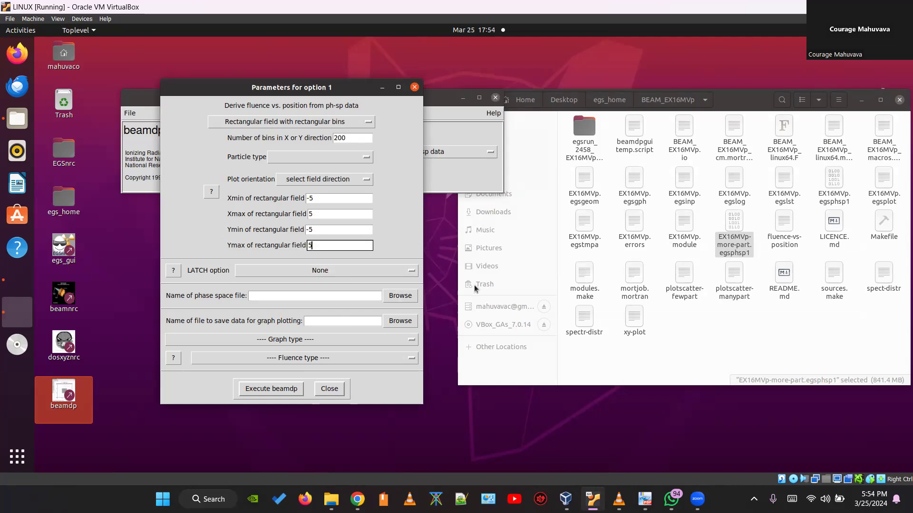
{"action": "left_click", "coordinate": [400, 295]}
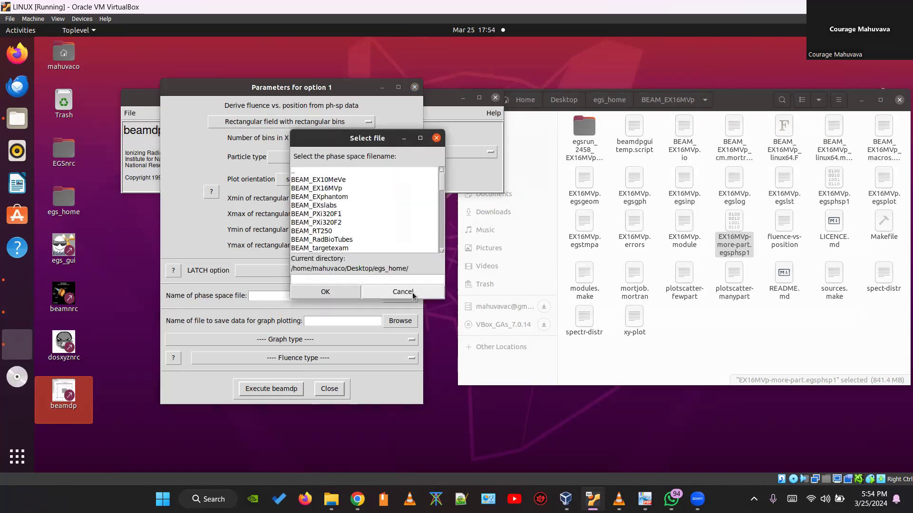
{"action": "double_click", "coordinate": [335, 189]}
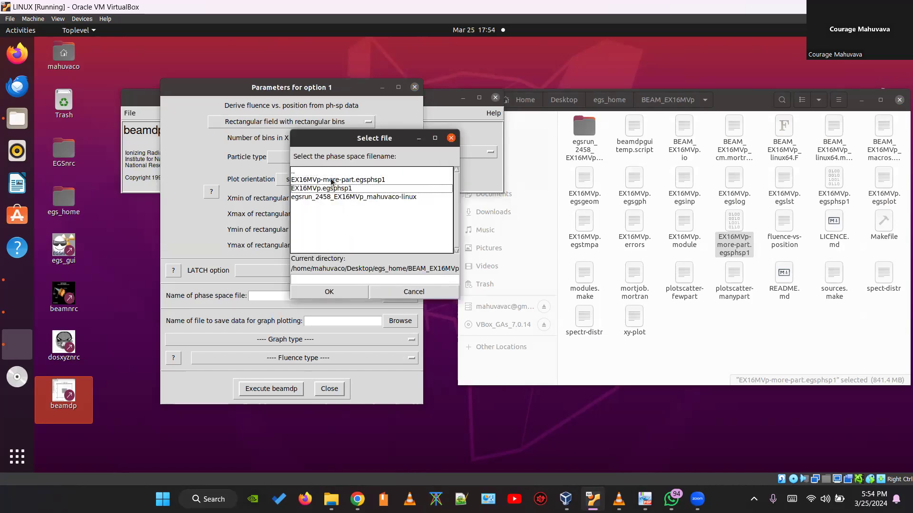
{"action": "left_click", "coordinate": [331, 182]}
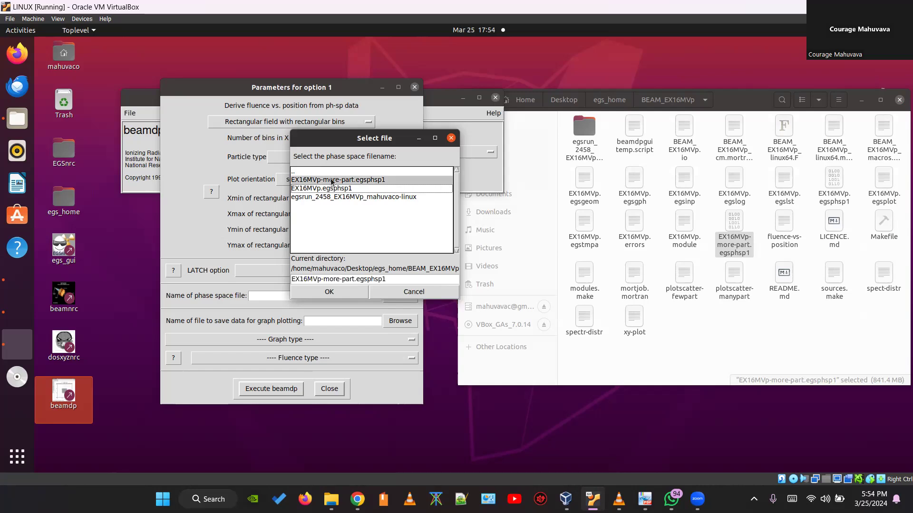
{"action": "left_click", "coordinate": [330, 291]}
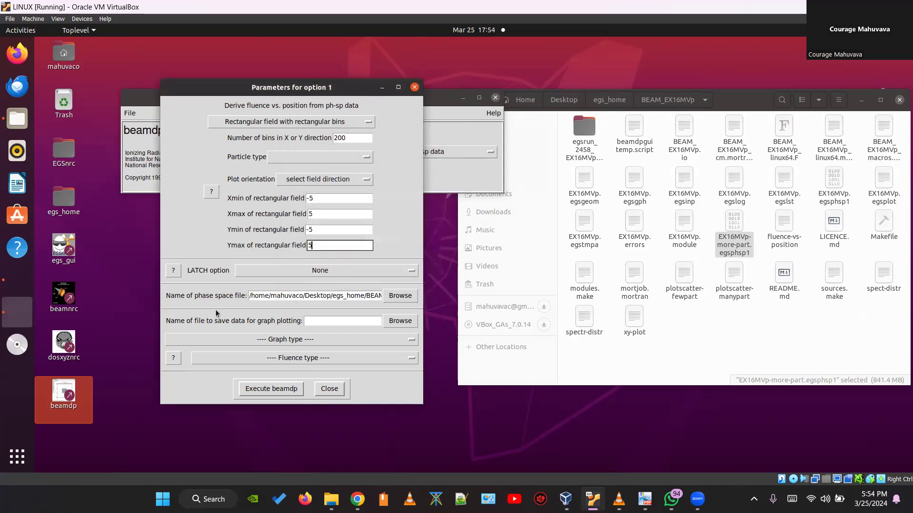
Name the graph data file "flue vs pos" and choose a point graph with estimated real fluence
{"action": "left_click", "coordinate": [334, 323]}
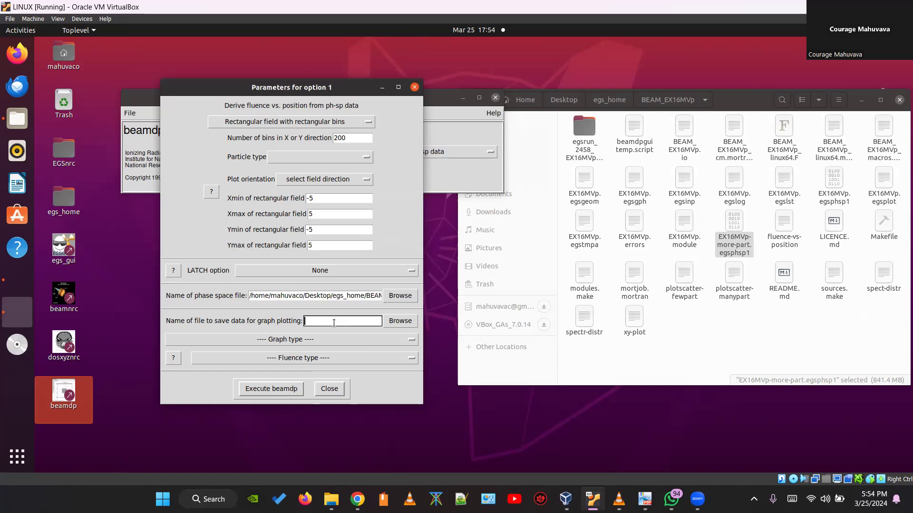
{"action": "type", "text": "flue vs pos"}
{"action": "left_click", "coordinate": [287, 339]}
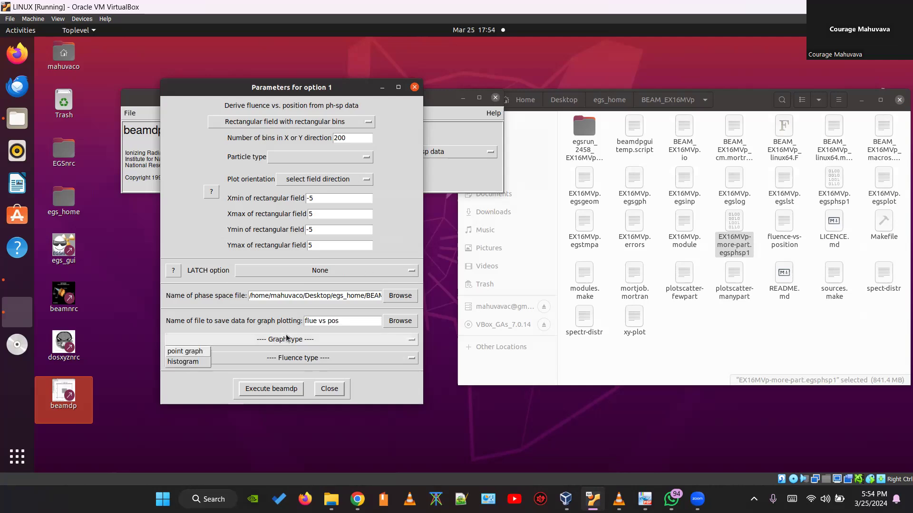
{"action": "left_click", "coordinate": [184, 351]}
{"action": "left_click", "coordinate": [316, 360]}
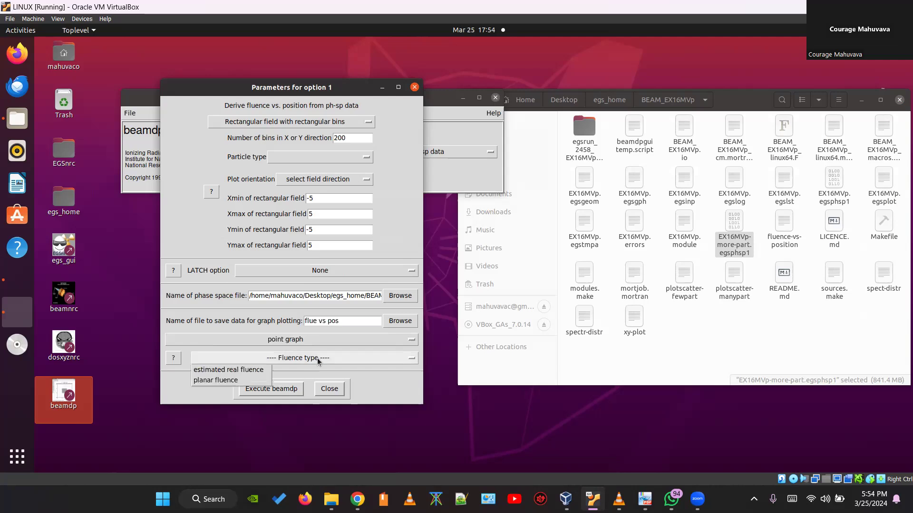
{"action": "left_click", "coordinate": [246, 371]}
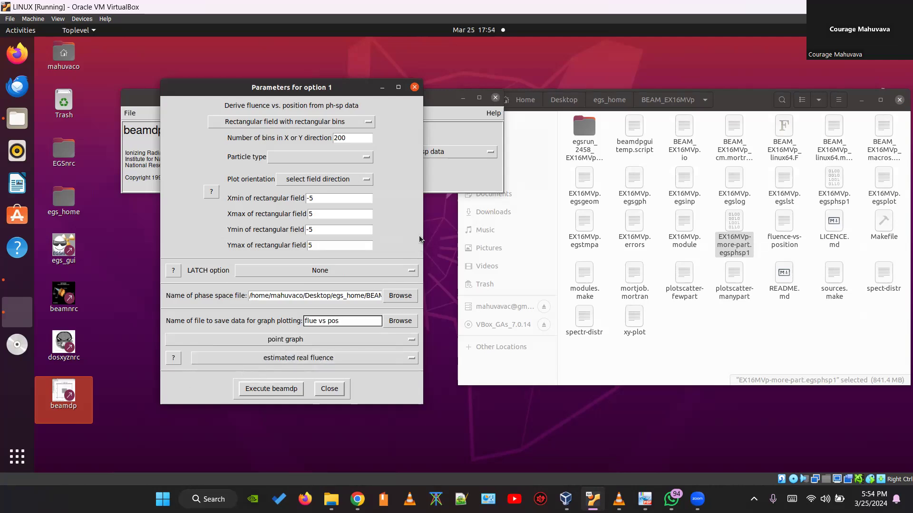
Try to execute beamdp, dismiss the error, and set the particle type to photons with the BEAMDP GUI window moved aside
{"action": "left_click", "coordinate": [270, 389]}
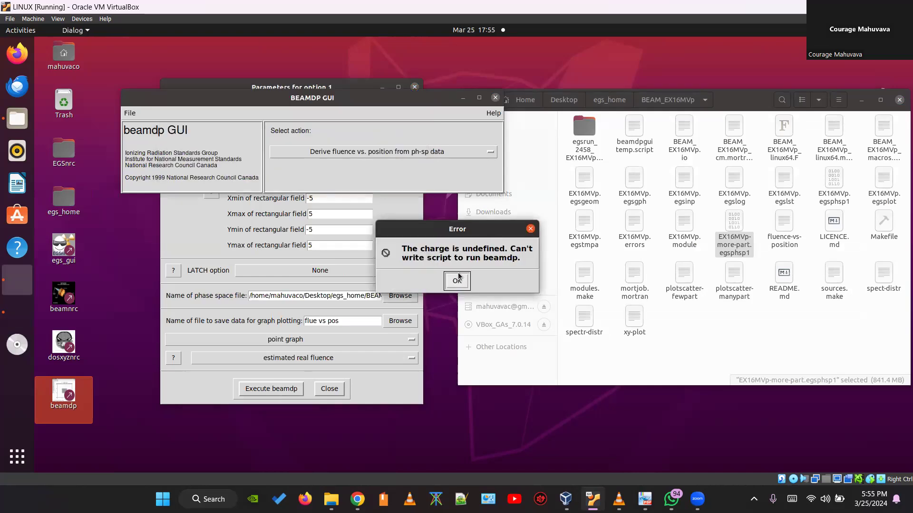
{"action": "left_click", "coordinate": [456, 282]}
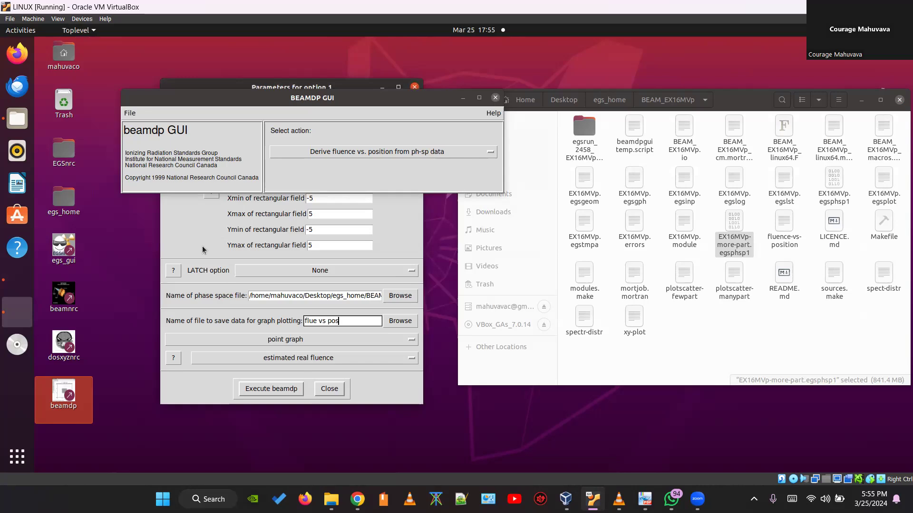
{"action": "left_click_drag", "start_coordinate": [364, 98], "coordinate": [724, 62]}
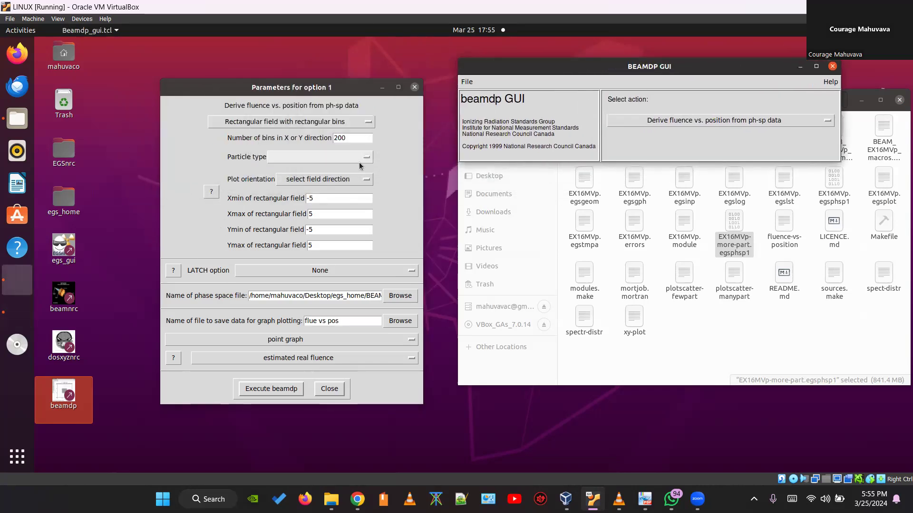
{"action": "left_click", "coordinate": [300, 159]}
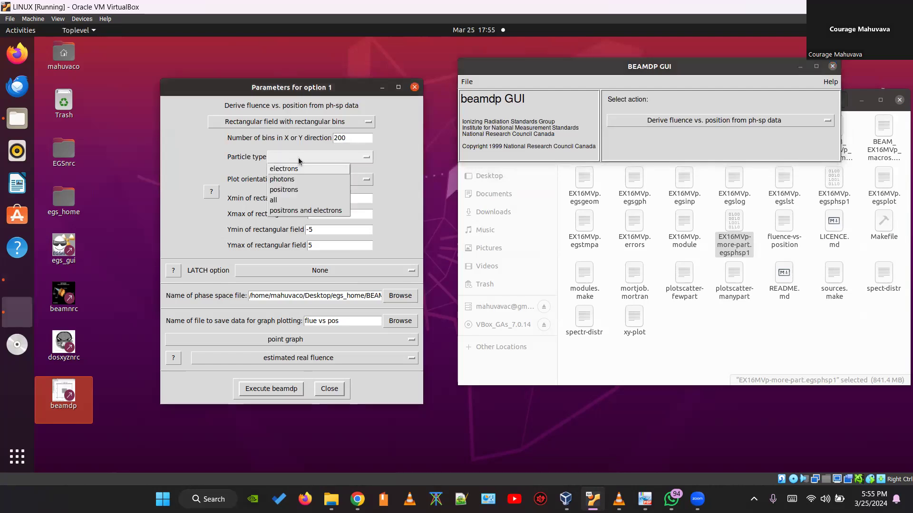
{"action": "left_click", "coordinate": [284, 184]}
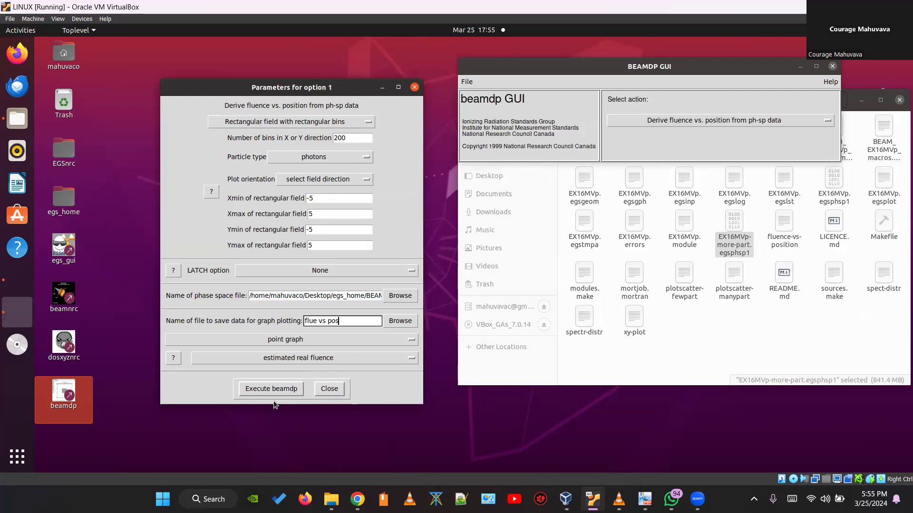
Execute beamdp for photons and examine its output for the required fluence vs. position parameters before closing the output window
{"action": "left_click", "coordinate": [285, 390]}
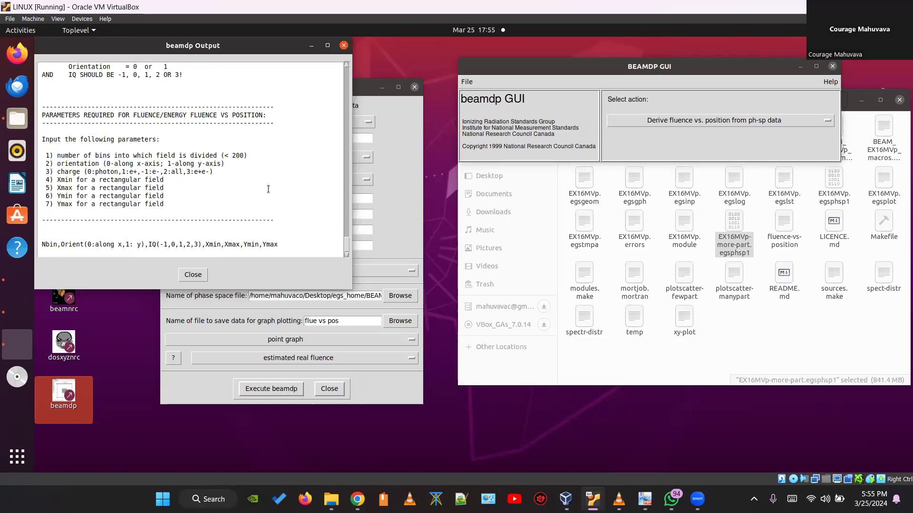
{"action": "left_click", "coordinate": [246, 192]}
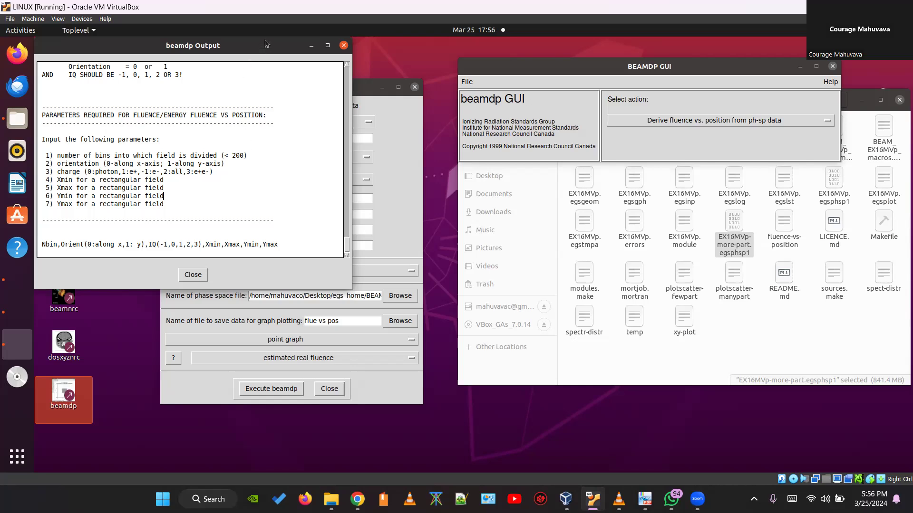
{"action": "left_click_drag", "start_coordinate": [238, 47], "coordinate": [766, 188]}
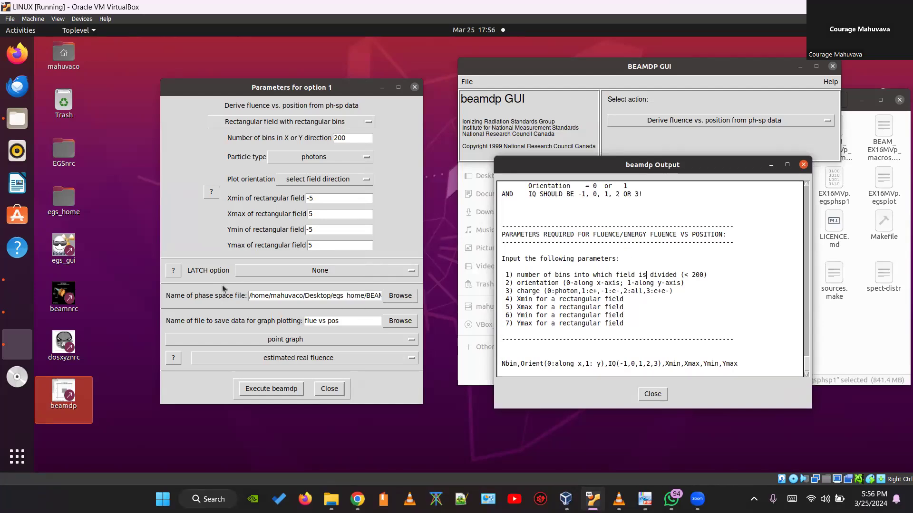
{"action": "left_click", "coordinate": [707, 321]}
{"action": "scroll", "coordinate": [708, 322], "scroll_direction": "up", "scroll_amount": 6}
{"action": "scroll", "coordinate": [708, 322], "scroll_direction": "down", "scroll_amount": 6}
{"action": "scroll", "coordinate": [707, 322], "scroll_direction": "up", "scroll_amount": 8}
{"action": "scroll", "coordinate": [707, 322], "scroll_direction": "down", "scroll_amount": 8}
{"action": "left_click", "coordinate": [652, 394]}
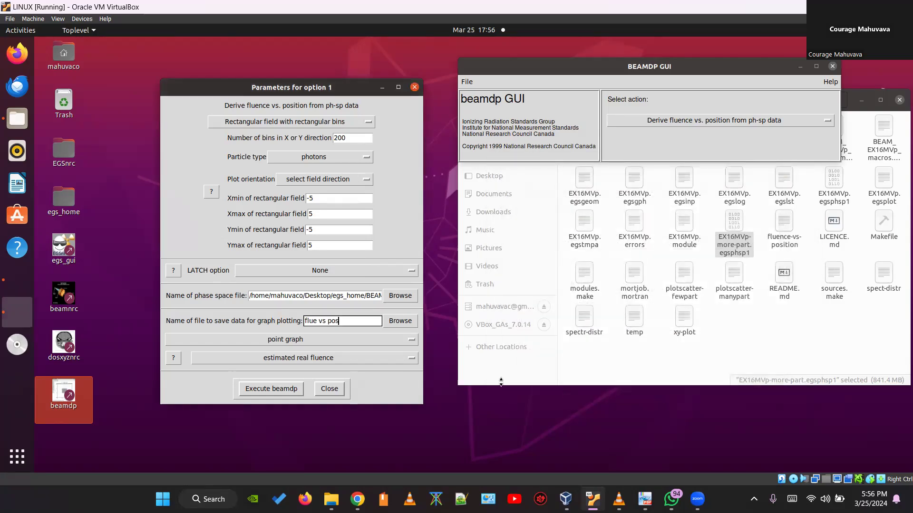
Try executing beamdp again with the same parameters and close its output window
{"action": "left_click", "coordinate": [281, 391]}
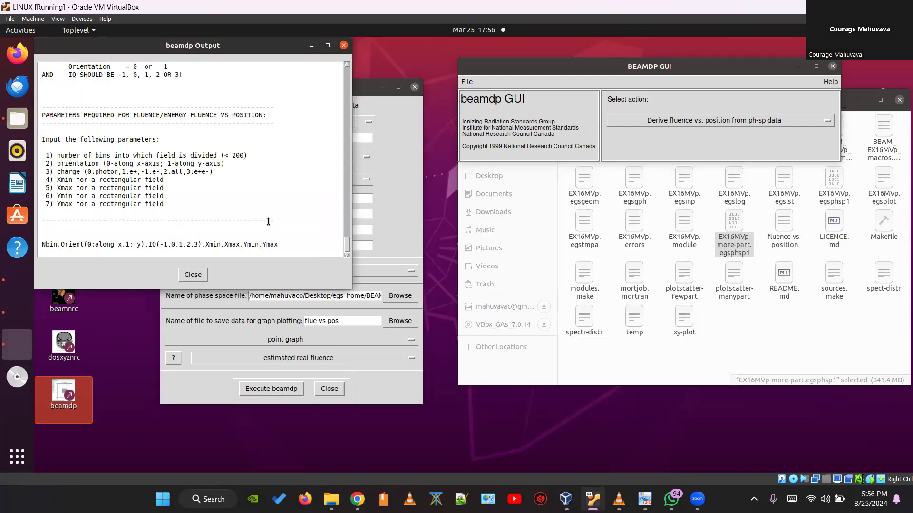
{"action": "left_click", "coordinate": [249, 192]}
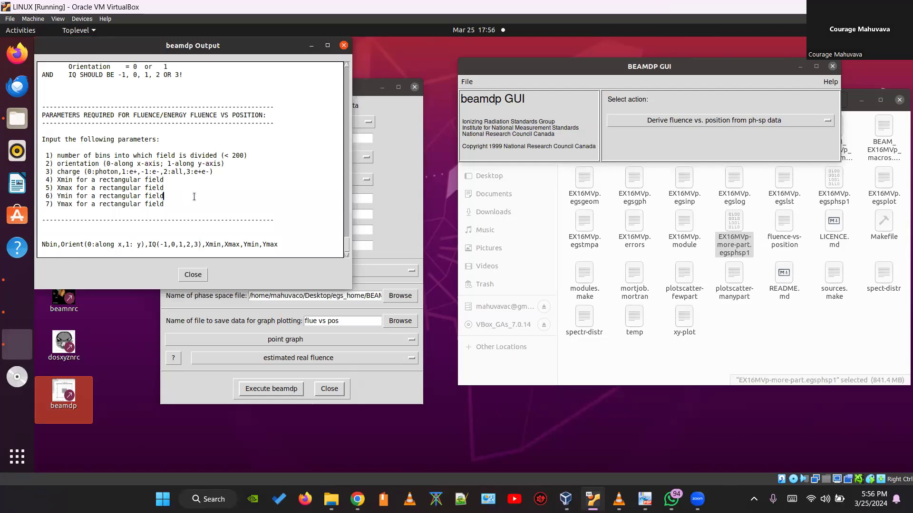
{"action": "left_click", "coordinate": [192, 274]}
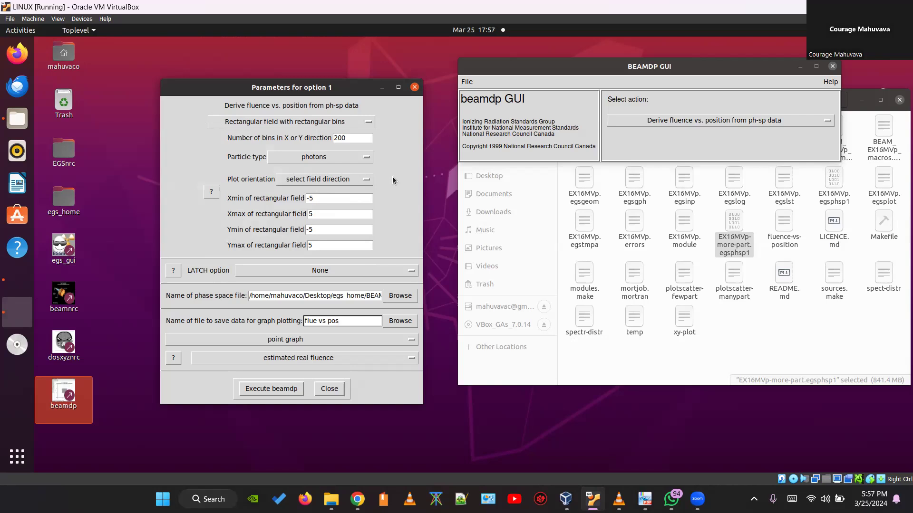
Set the plot orientation to X, execute beamdp, and enlarge the resulting Grace plot window to show the whole graph
{"action": "left_click", "coordinate": [329, 182]}
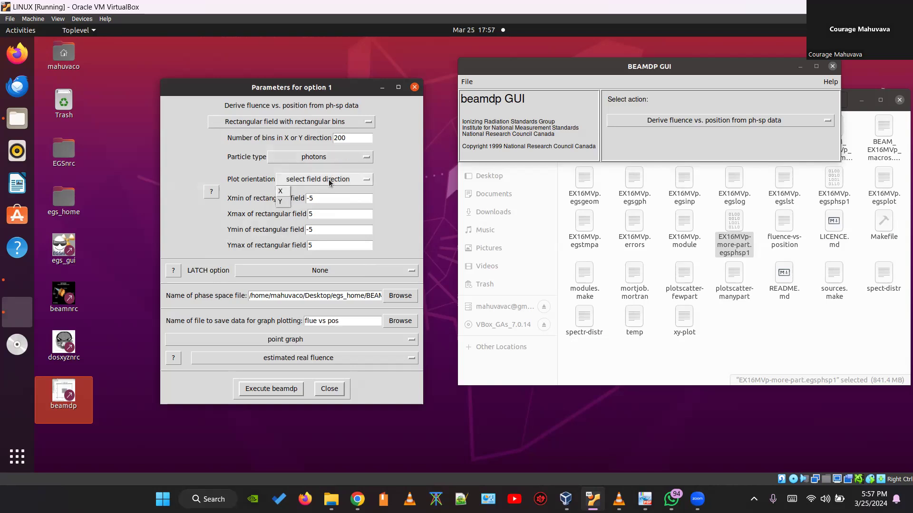
{"action": "left_click", "coordinate": [281, 192]}
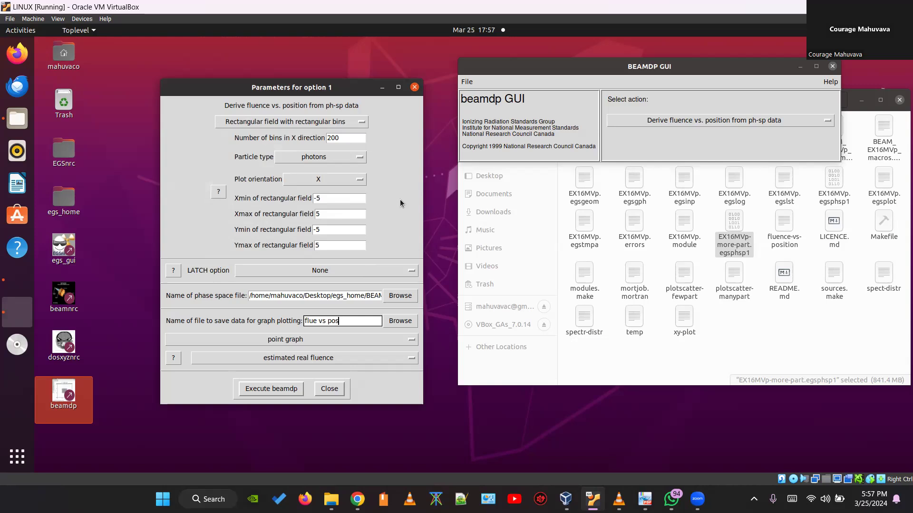
{"action": "left_click", "coordinate": [272, 387]}
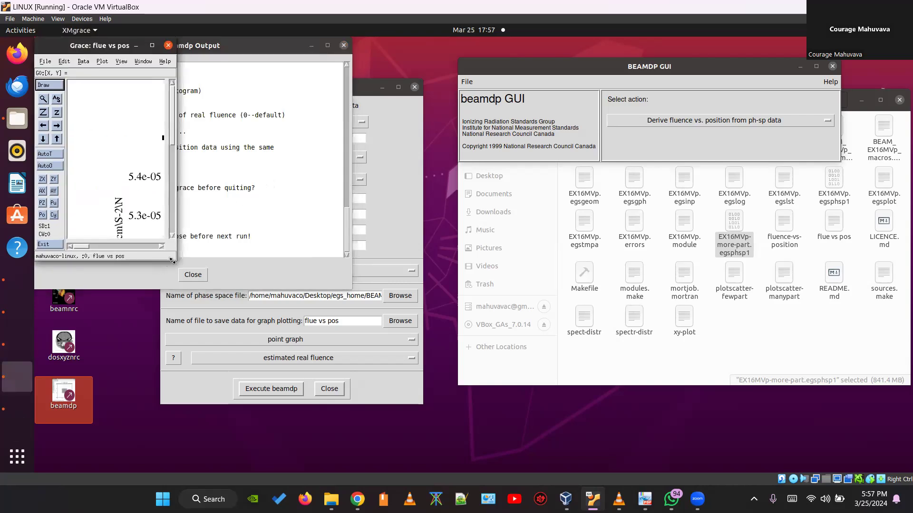
{"action": "left_click_drag", "start_coordinate": [173, 261], "coordinate": [675, 445]}
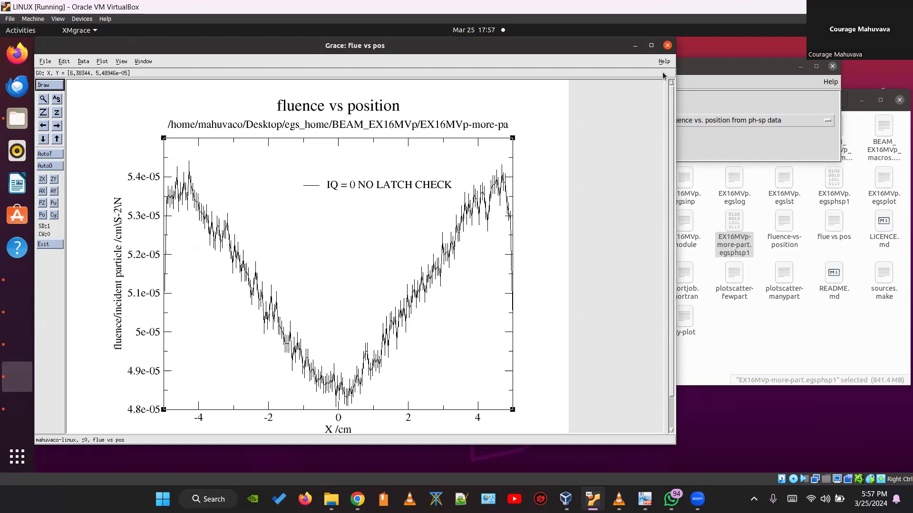
Close the Grace plot of fluence along X and the beamdp output window
{"action": "left_click", "coordinate": [651, 45]}
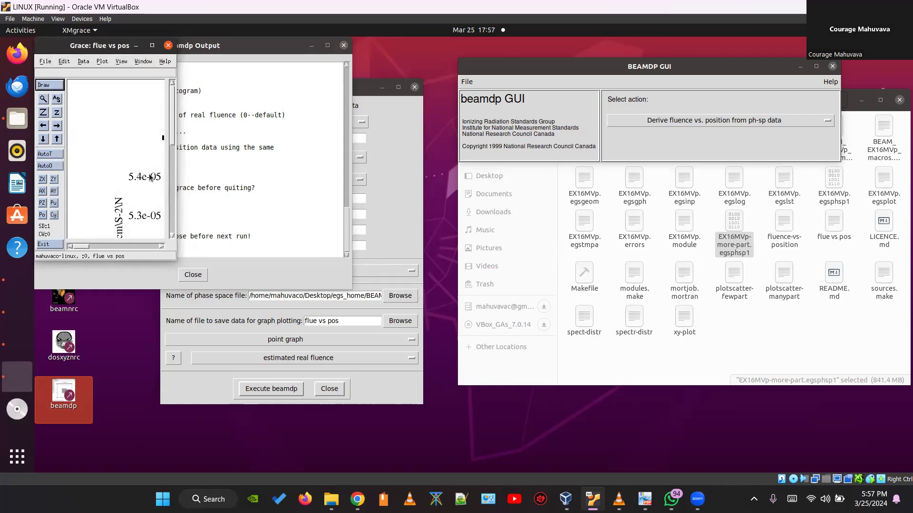
{"action": "left_click", "coordinate": [167, 45]}
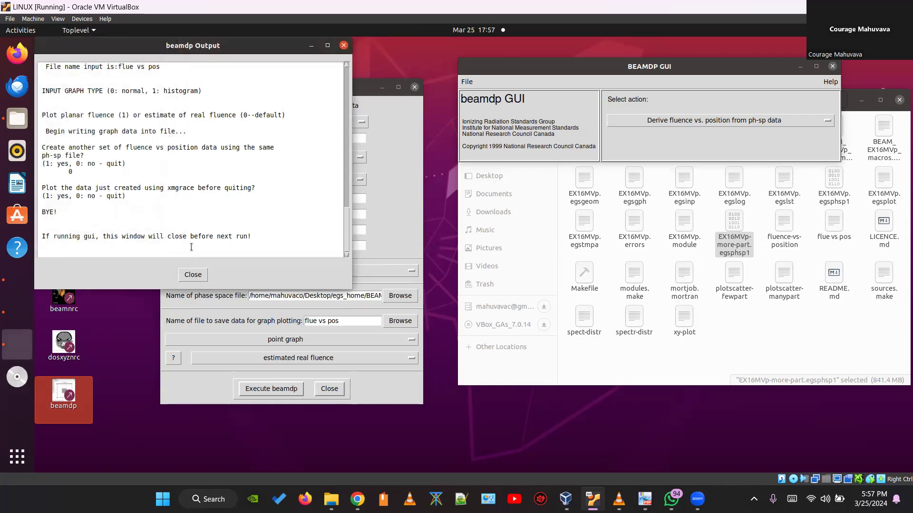
{"action": "left_click", "coordinate": [193, 275]}
Set the plot orientation to Y, execute beamdp overwriting the "flue vs pos" file, and enlarge the Grace plot window
{"action": "left_click", "coordinate": [346, 178]}
{"action": "left_click", "coordinate": [290, 201]}
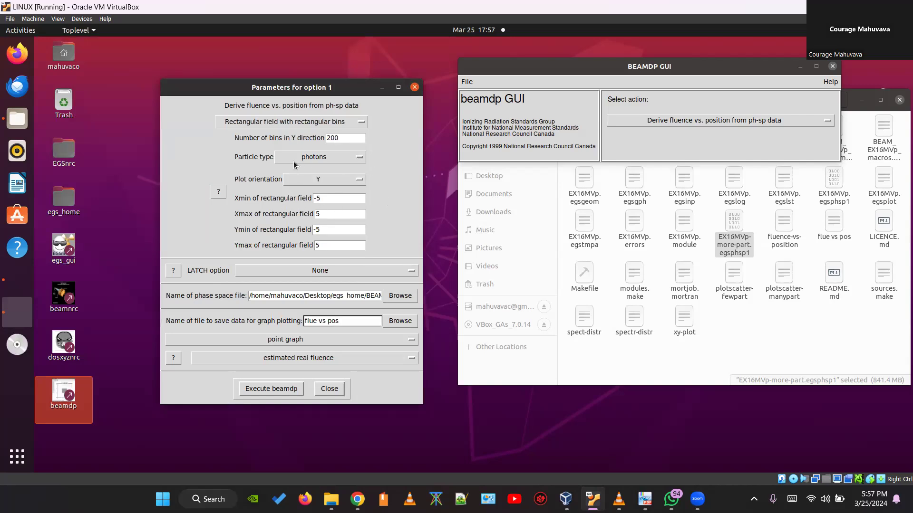
{"action": "left_click", "coordinate": [287, 393]}
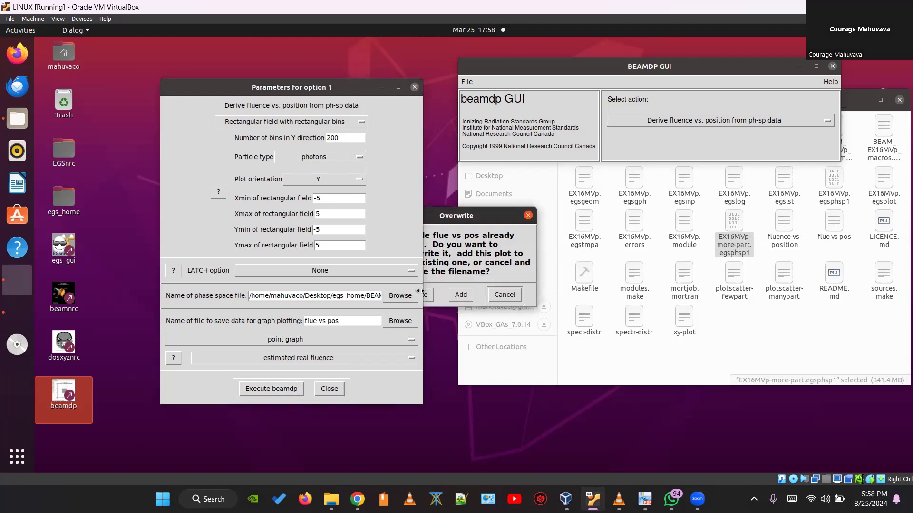
{"action": "left_click", "coordinate": [549, 250]}
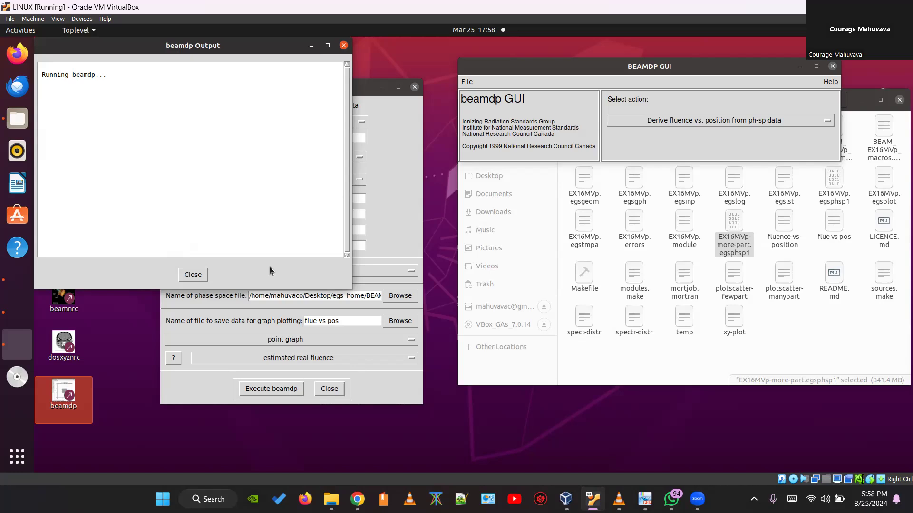
{"action": "left_click_drag", "start_coordinate": [175, 259], "coordinate": [685, 475]}
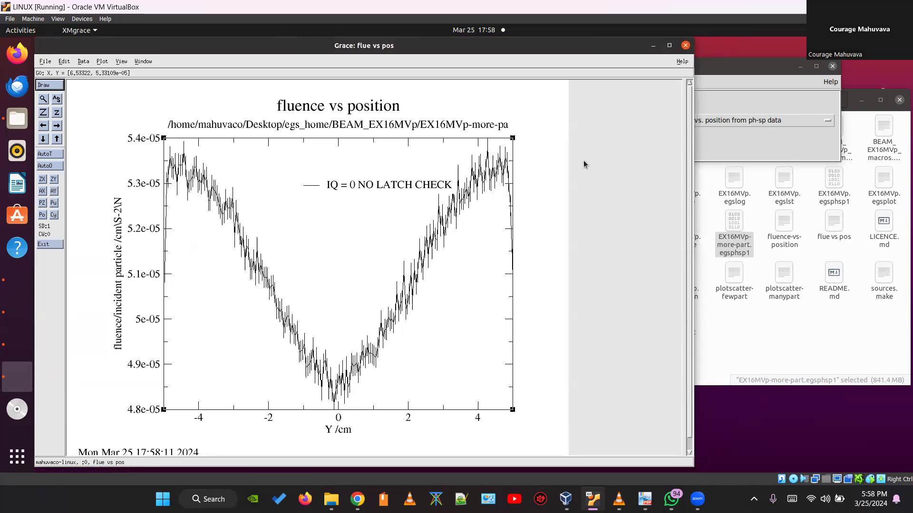
Close the Grace plot of fluence along Y and the beamdp output window
{"action": "left_click", "coordinate": [687, 46]}
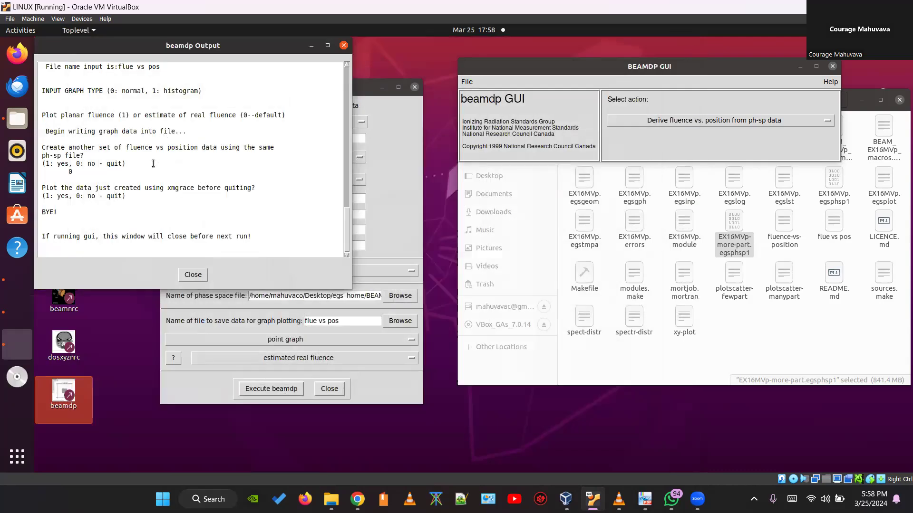
{"action": "left_click", "coordinate": [195, 274]}
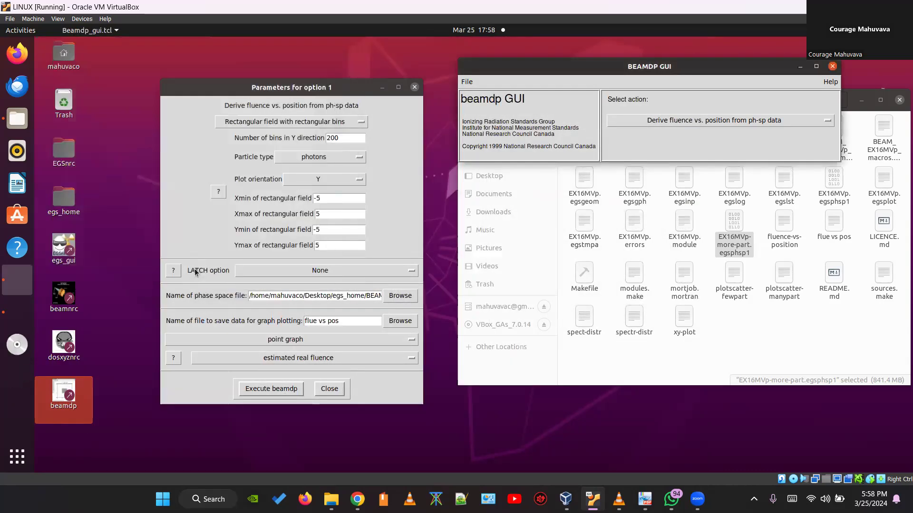
{"action": "left_click", "coordinate": [413, 210]}
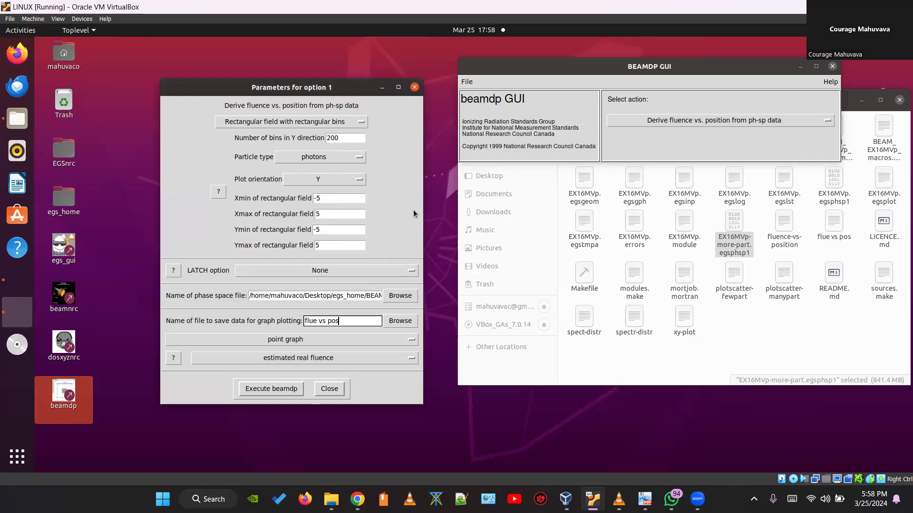
Set the rectangular field limits to Xmin -15, Xmax 15, Ymin -15 and Ymax 15
{"action": "left_click", "coordinate": [325, 197]}
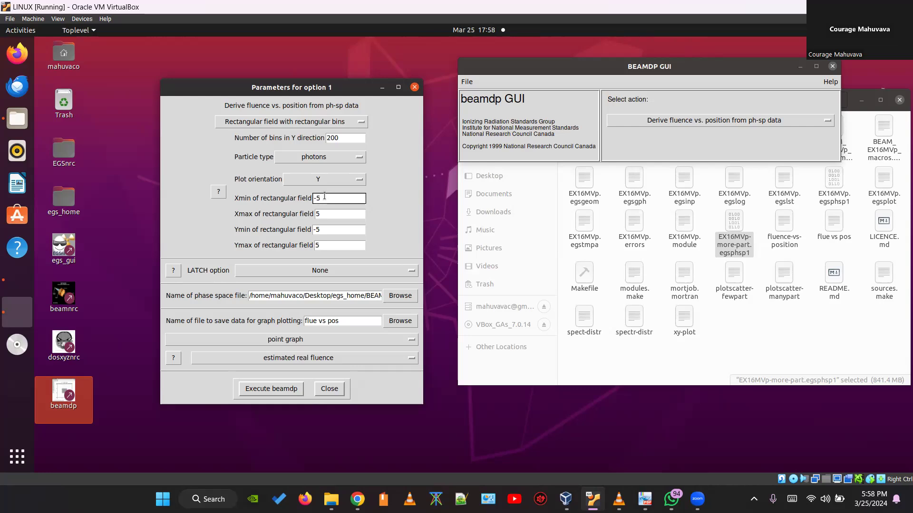
{"action": "type", "text": "15"}
{"action": "key", "text": "Tab"}
{"action": "type", "text": "15"}
{"action": "key", "text": "Tab"}
{"action": "type", "text": "-15"}
{"action": "key", "text": "Tab"}
{"action": "type", "text": "15"}
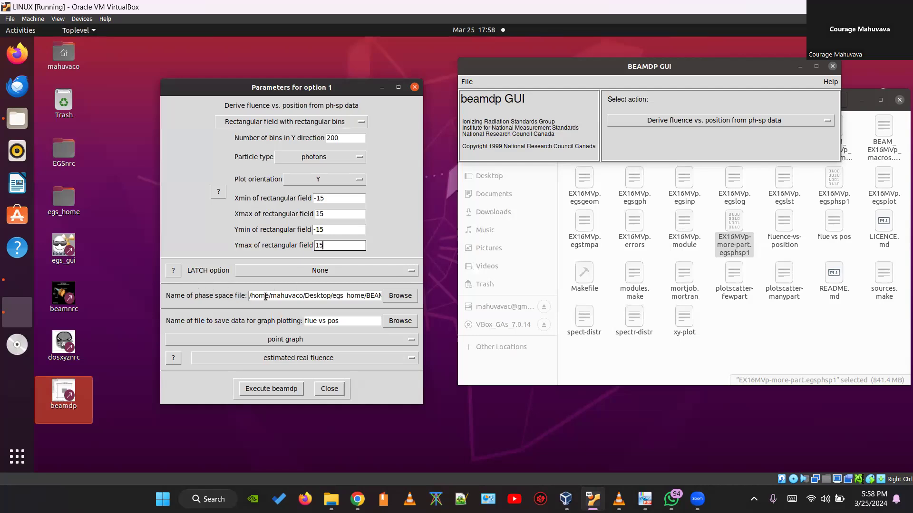
Check the end of the phase space file path, then execute beamdp overwriting "flue vs pos" and enlarge the Grace plot along Y
{"action": "left_click", "coordinate": [358, 295]}
{"action": "key", "text": "Right"}
{"action": "key", "text": "Right"}
{"action": "key", "text": "Right"}
{"action": "key", "text": "Right"}
{"action": "key", "text": "Right"}
{"action": "key", "text": "Right"}
{"action": "key", "text": "Right"}
{"action": "key", "text": "Right"}
{"action": "key", "text": "Right"}
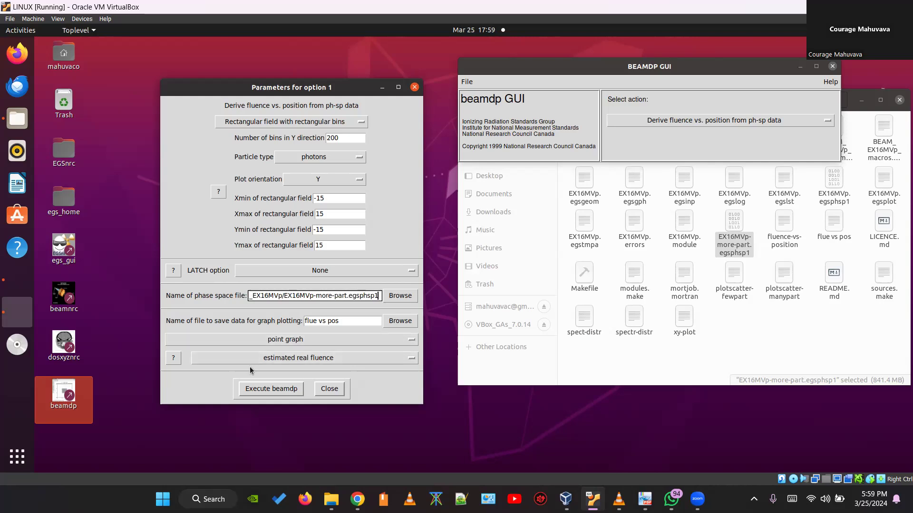
{"action": "left_click", "coordinate": [272, 388]}
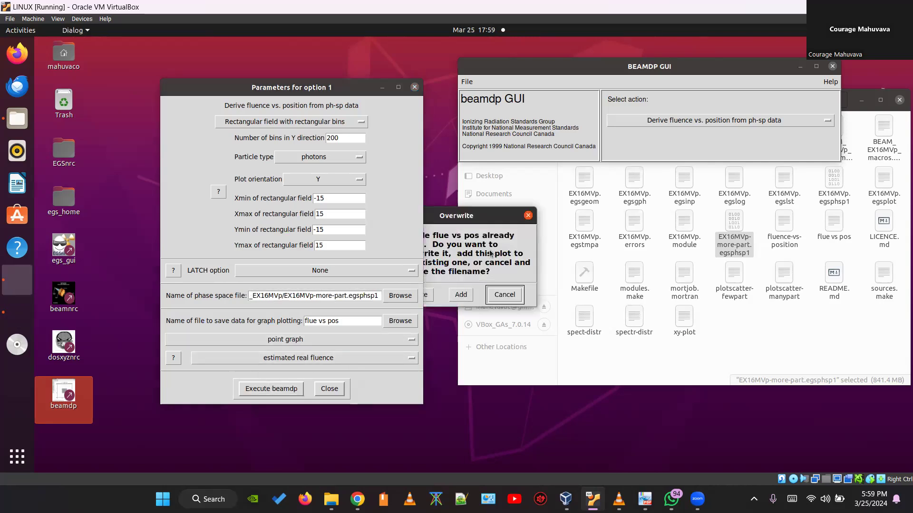
{"action": "left_click", "coordinate": [430, 296]}
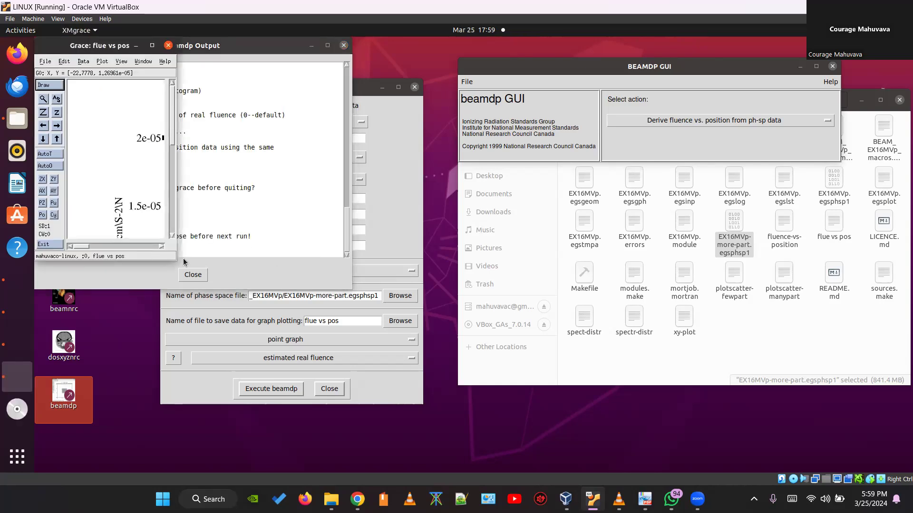
{"action": "left_click_drag", "start_coordinate": [175, 258], "coordinate": [673, 442]}
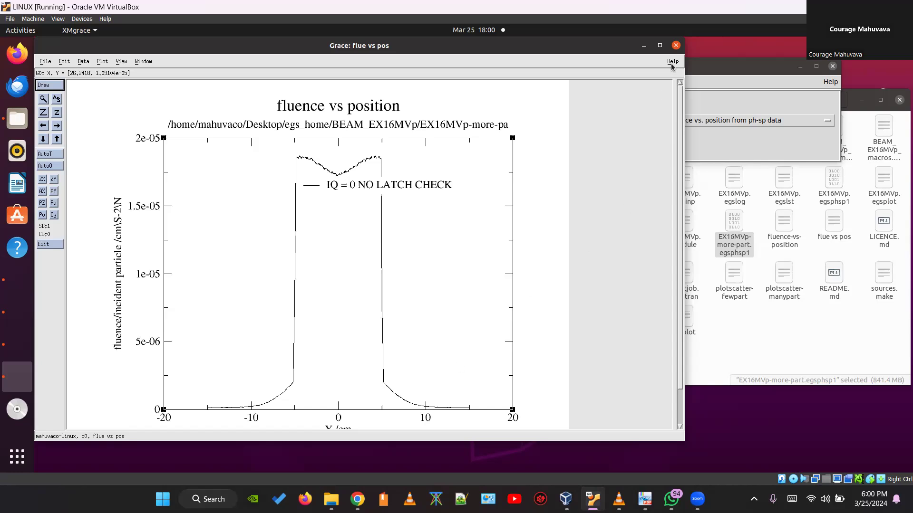
Close the Y plot and its output window, and rerun beamdp with plot orientation X, overwriting "flue vs pos"
{"action": "left_click", "coordinate": [676, 45]}
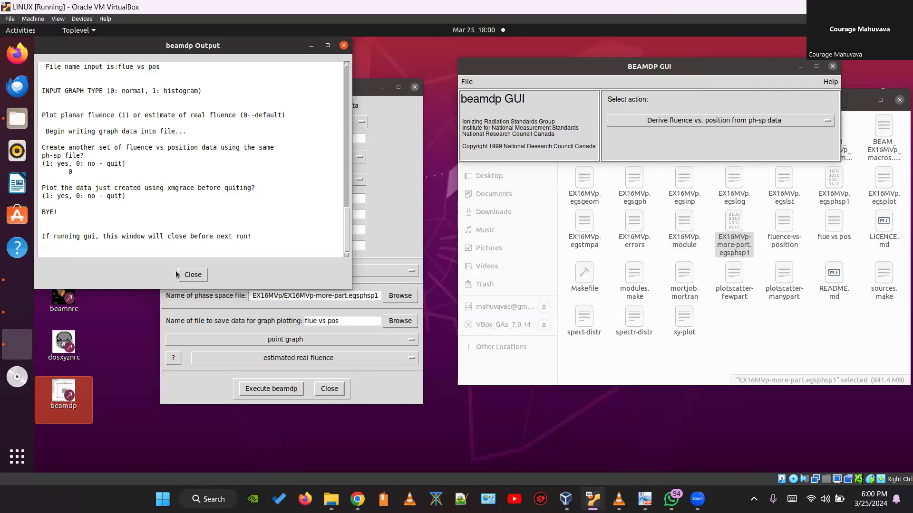
{"action": "left_click", "coordinate": [176, 275]}
{"action": "left_click", "coordinate": [331, 181]}
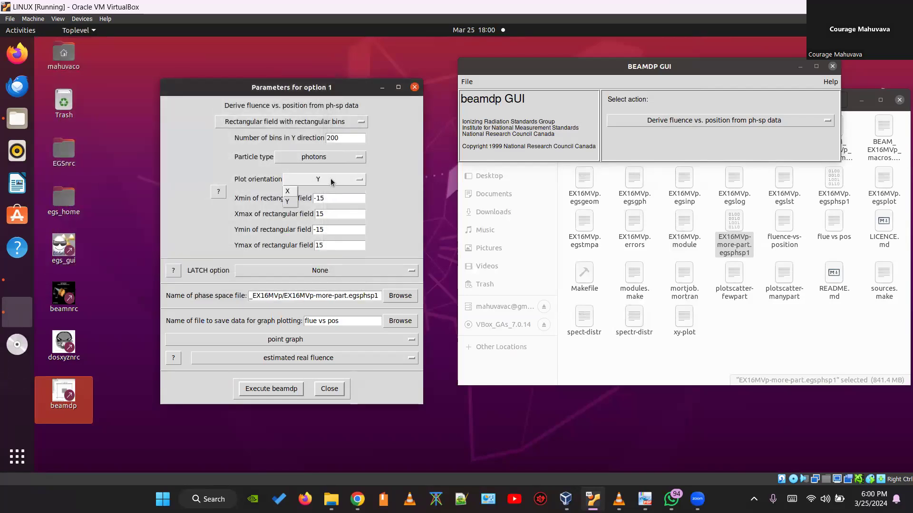
{"action": "left_click", "coordinate": [289, 192]}
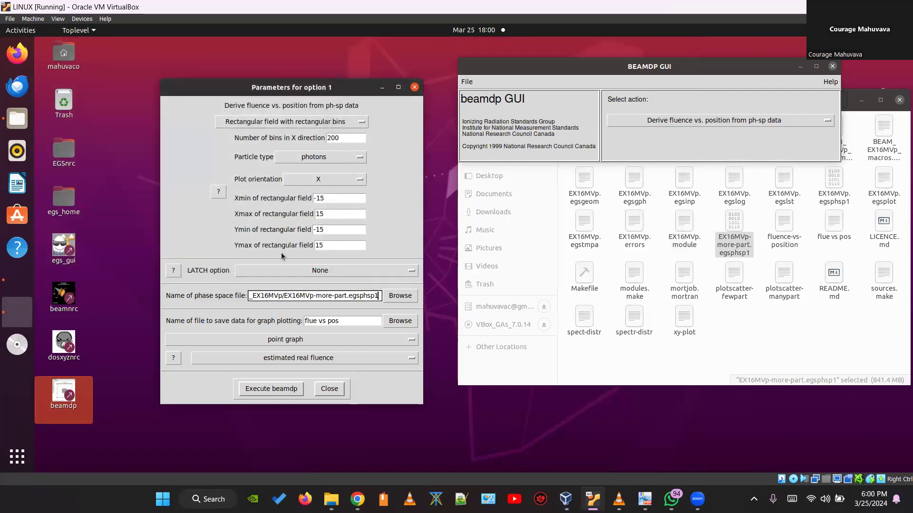
{"action": "left_click", "coordinate": [270, 393]}
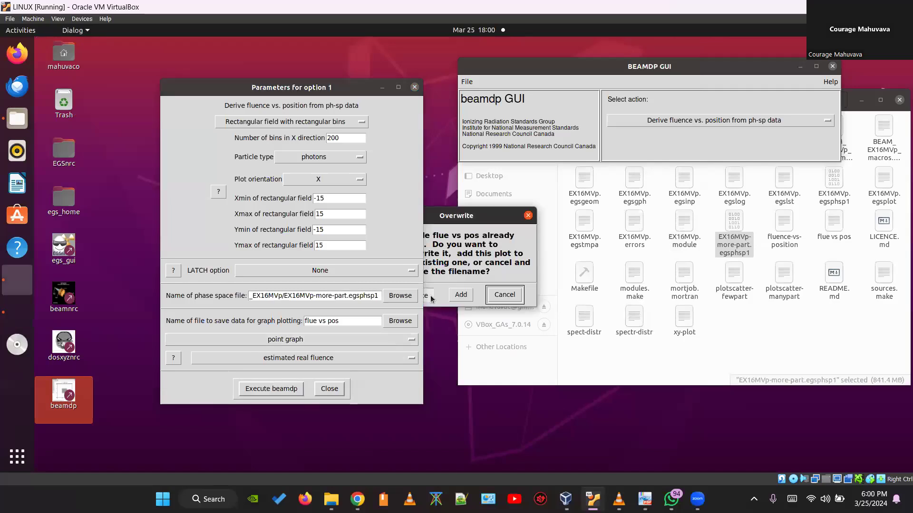
{"action": "left_click", "coordinate": [430, 295]}
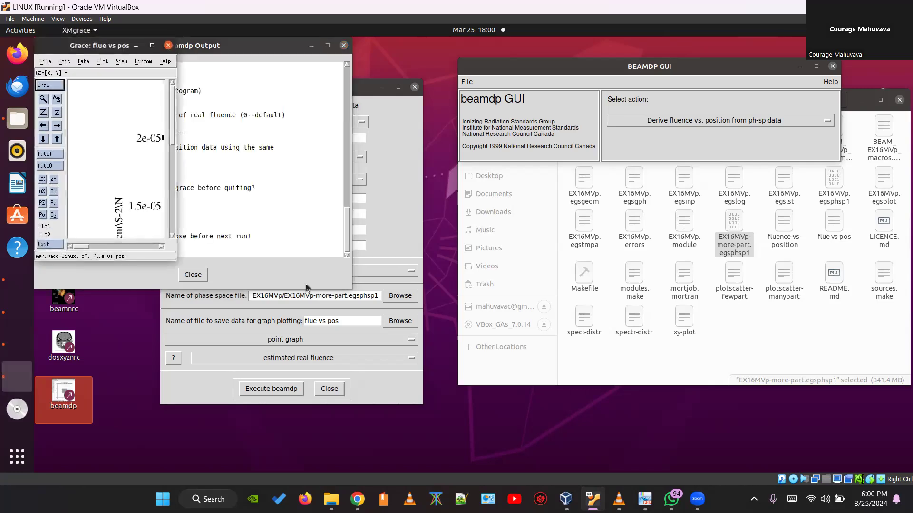
Enlarge the Grace plot of fluence along X to show the whole graph, and close it with the beamdp output window
{"action": "left_click", "coordinate": [177, 262]}
{"action": "left_click_drag", "start_coordinate": [280, 51], "coordinate": [593, 112]}
{"action": "left_click_drag", "start_coordinate": [176, 258], "coordinate": [630, 446]}
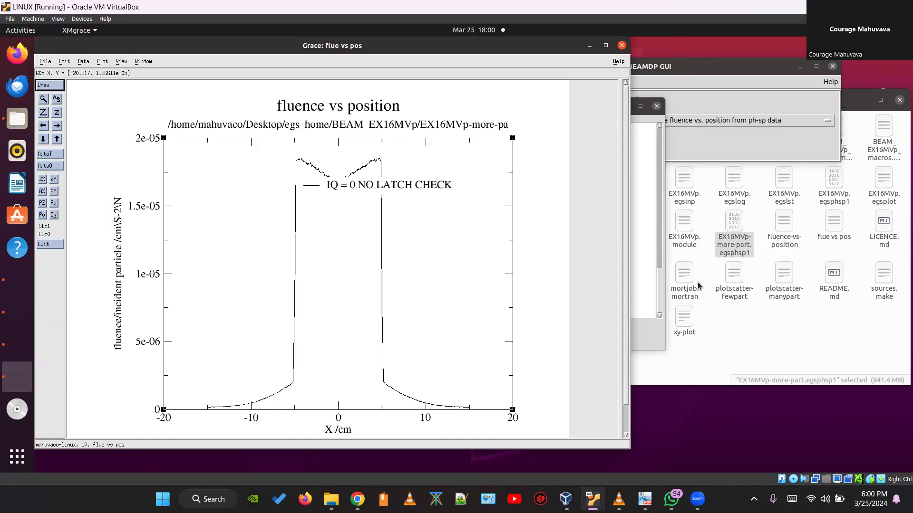
{"action": "left_click", "coordinate": [621, 45]}
{"action": "left_click", "coordinate": [505, 335]}
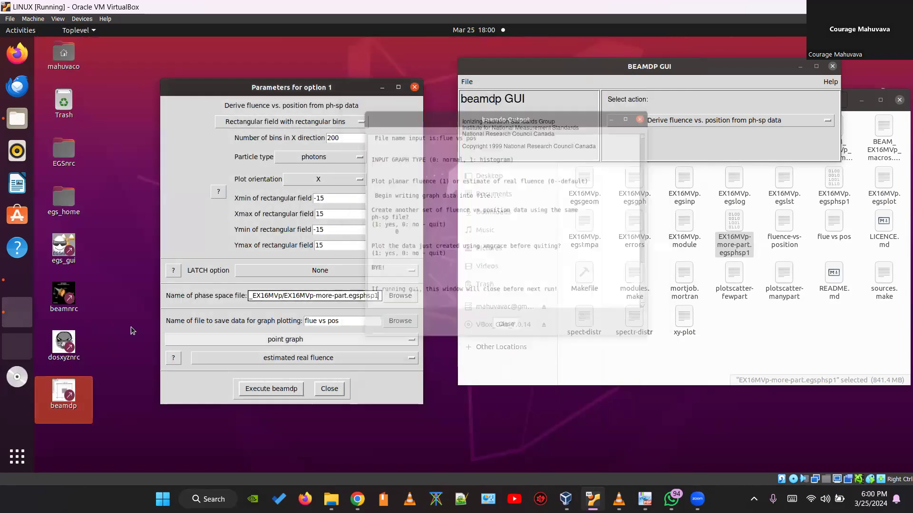
Launch the BEAMnrc GUI and load the previous EX16MVp input file from the BEAM_EX16MVp folder
{"action": "double_click", "coordinate": [58, 307]}
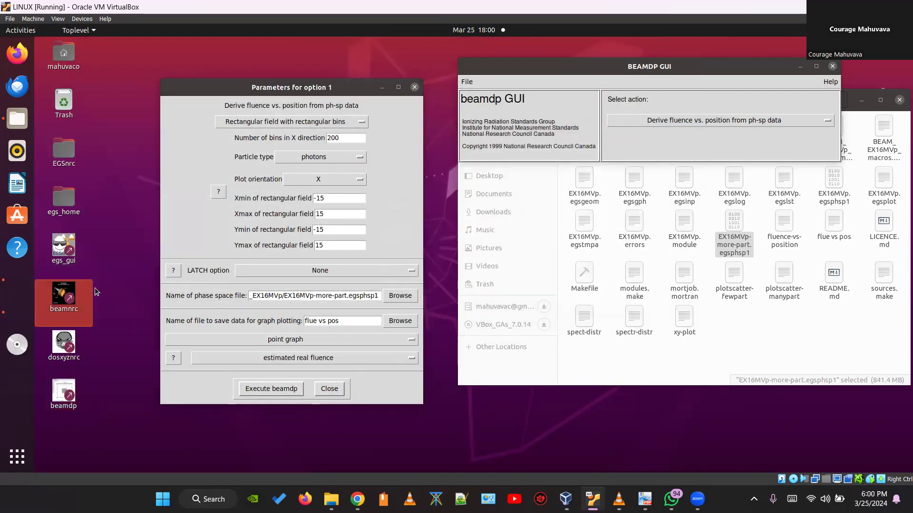
{"action": "left_click", "coordinate": [274, 127]}
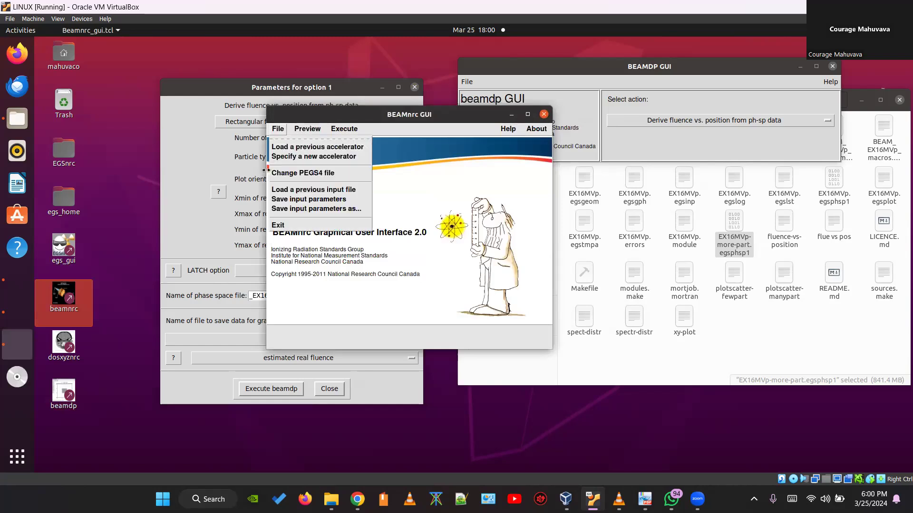
{"action": "left_click", "coordinate": [309, 193]}
{"action": "double_click", "coordinate": [331, 200]}
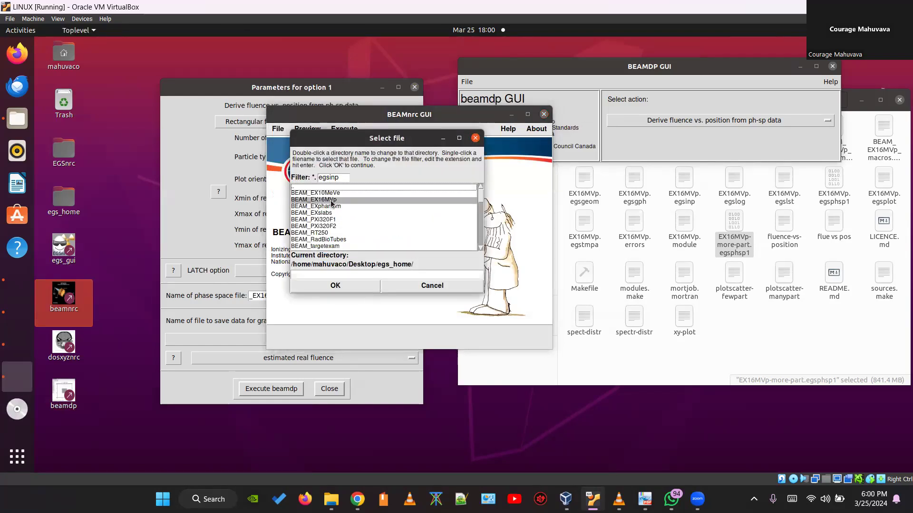
{"action": "left_click", "coordinate": [334, 193]}
{"action": "left_click", "coordinate": [333, 286]}
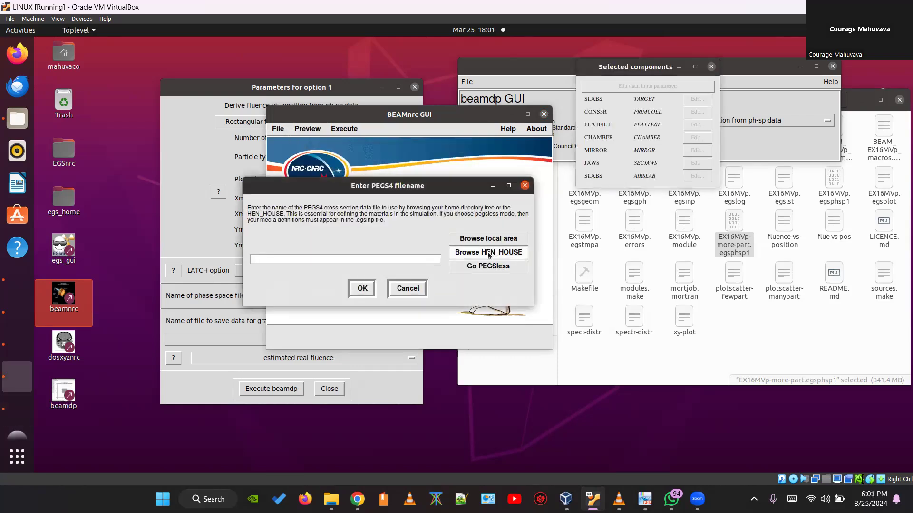
Select 700icru.pegs4dat from the HEN_HOUSE as the PEGS4 cross-section data file and finish loading the accelerator
{"action": "left_click", "coordinate": [490, 254]}
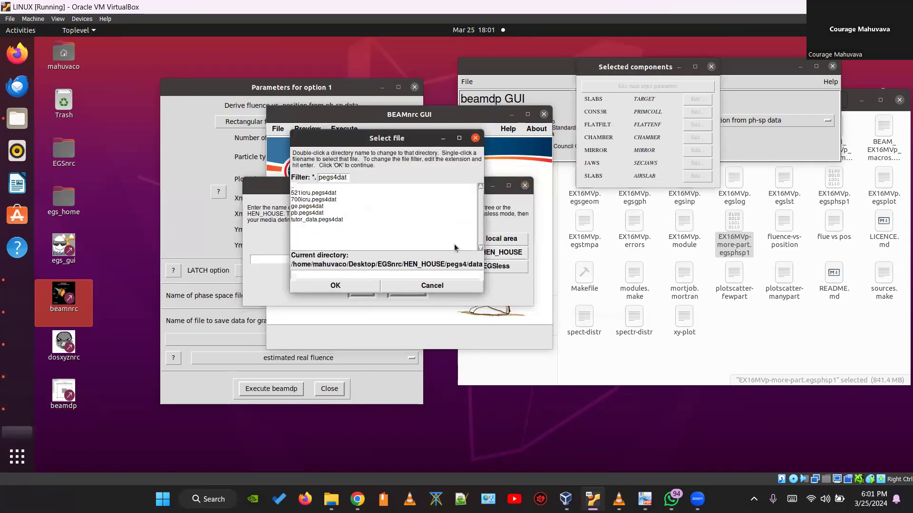
{"action": "left_click", "coordinate": [331, 199]}
{"action": "left_click", "coordinate": [331, 285]}
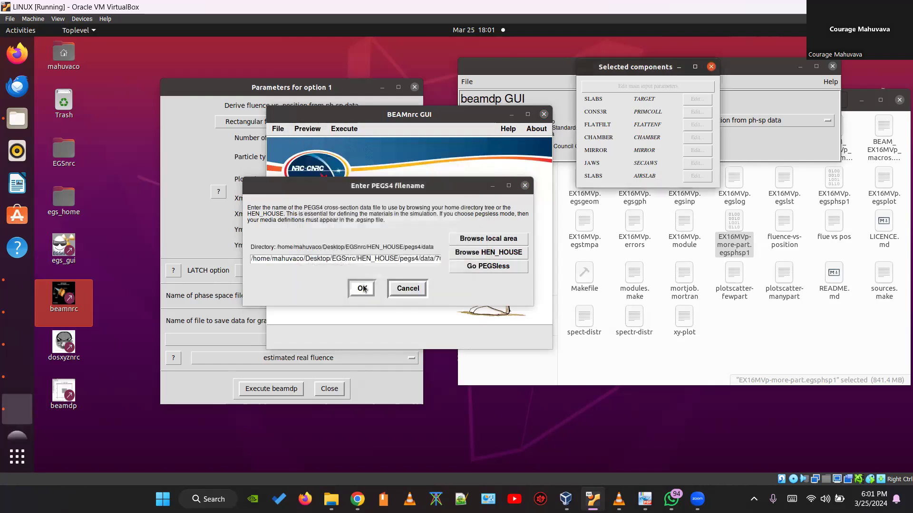
{"action": "left_click", "coordinate": [359, 287]}
{"action": "left_click", "coordinate": [456, 275]}
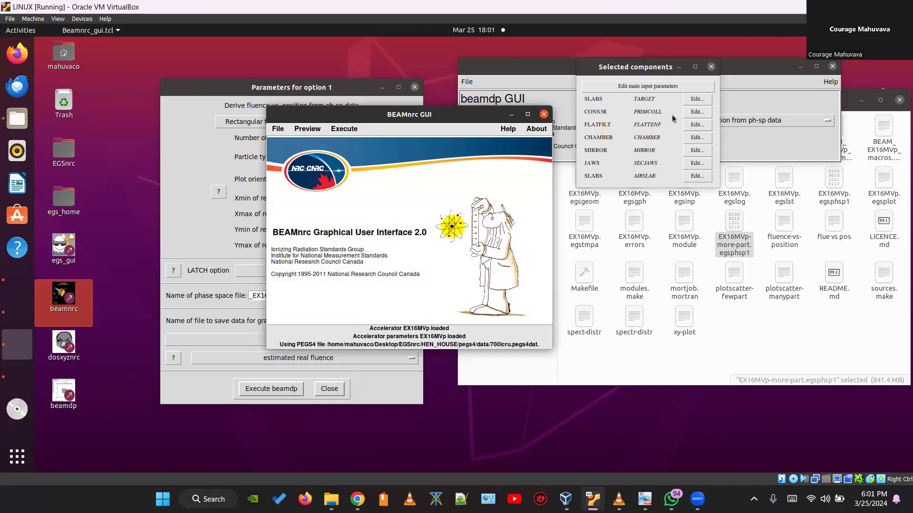
Open the SECJAWS jaws component, read its full title for the field size and SSD, and close its settings
{"action": "left_click", "coordinate": [697, 163]}
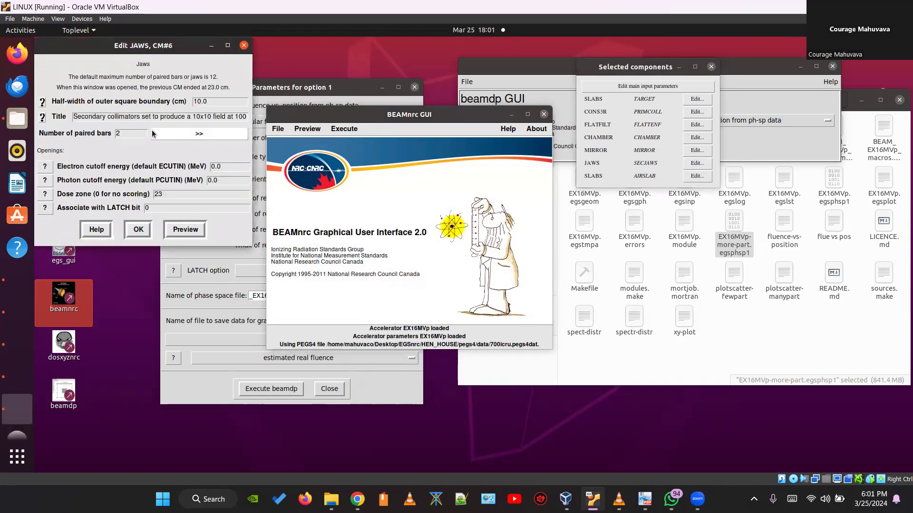
{"action": "left_click", "coordinate": [137, 118]}
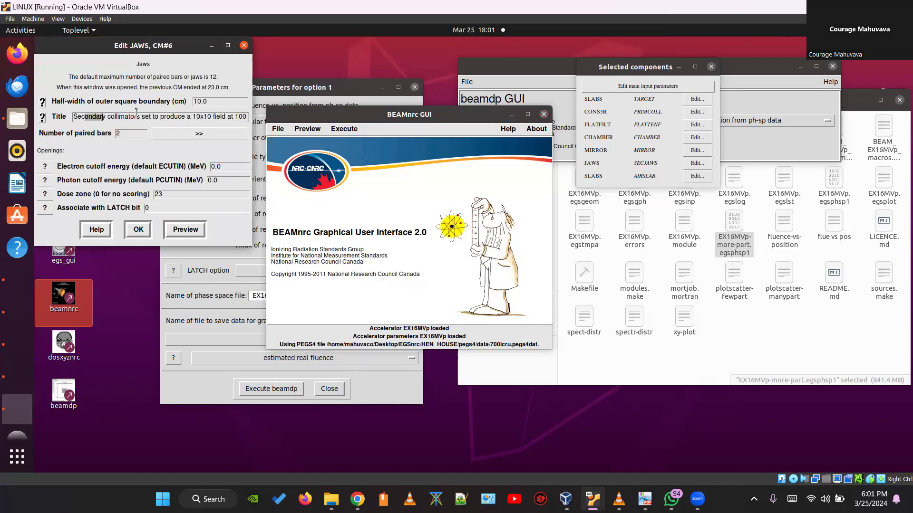
{"action": "left_click_drag", "start_coordinate": [190, 117], "coordinate": [212, 119]}
{"action": "left_click", "coordinate": [223, 117]}
{"action": "key", "text": "End"}
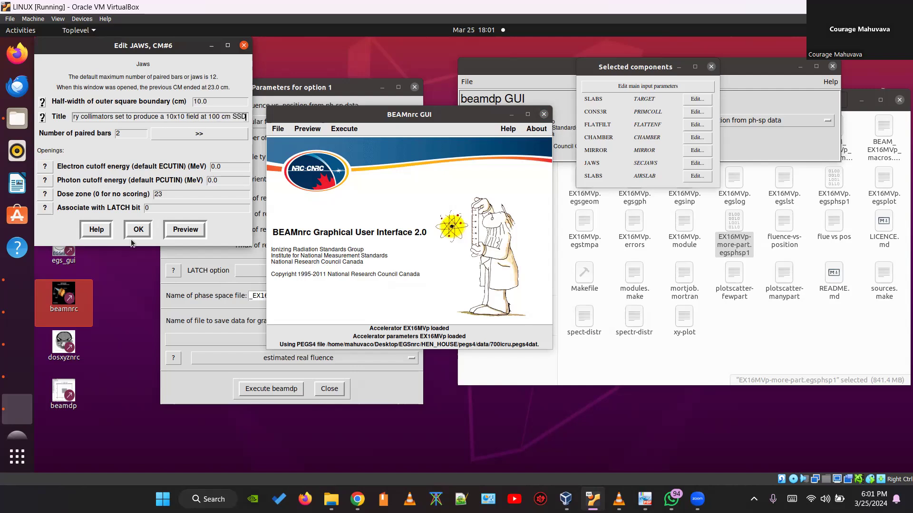
{"action": "left_click", "coordinate": [144, 229]}
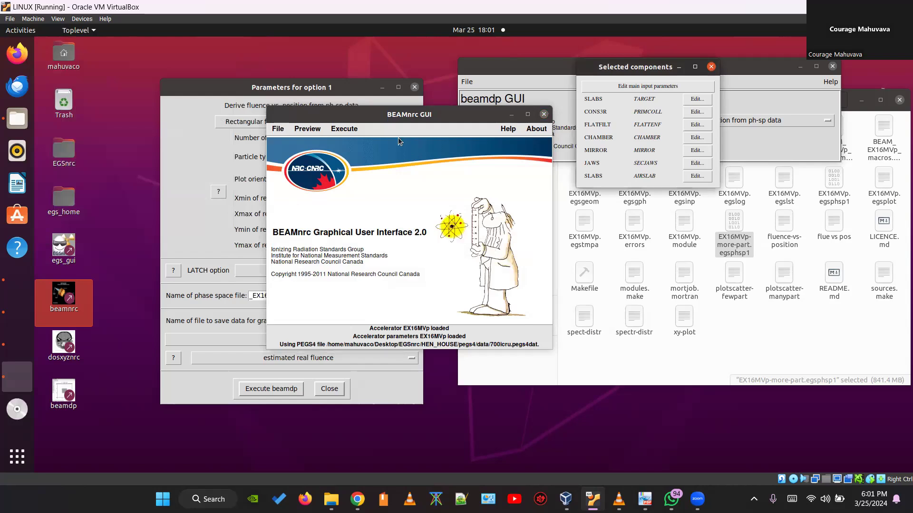
Close the fluence vs. position parameters and choose to derive the spectral distribution from ph-sp data in the BEAMDP GUI
{"action": "left_click", "coordinate": [181, 139]}
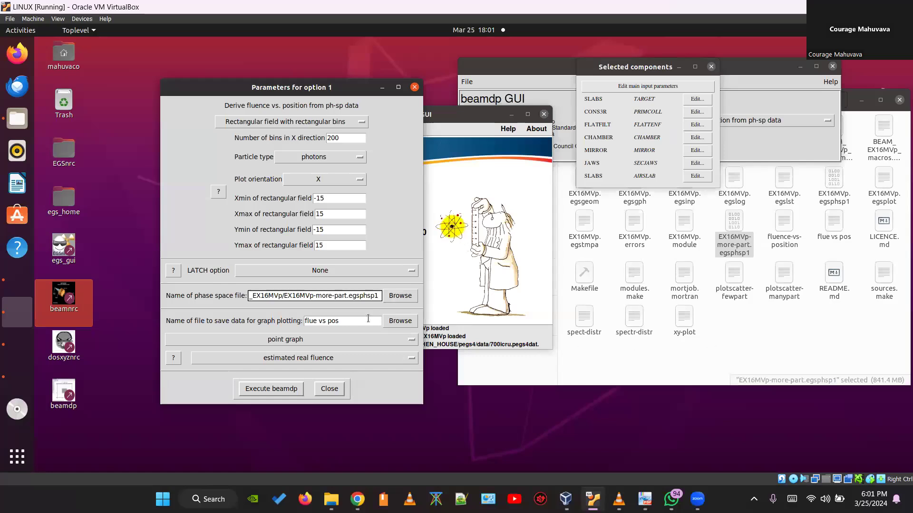
{"action": "left_click", "coordinate": [330, 395]}
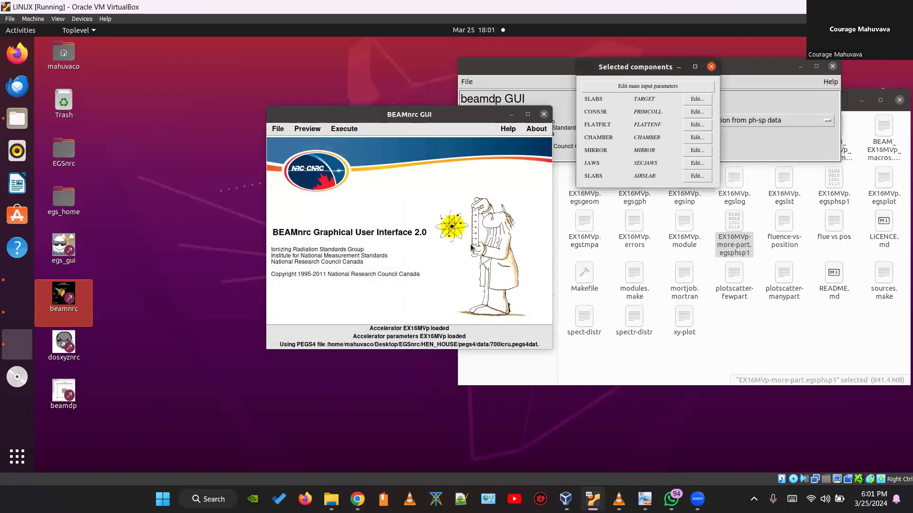
{"action": "left_click_drag", "start_coordinate": [631, 72], "coordinate": [346, 97]}
{"action": "left_click_drag", "start_coordinate": [647, 69], "coordinate": [267, 101]}
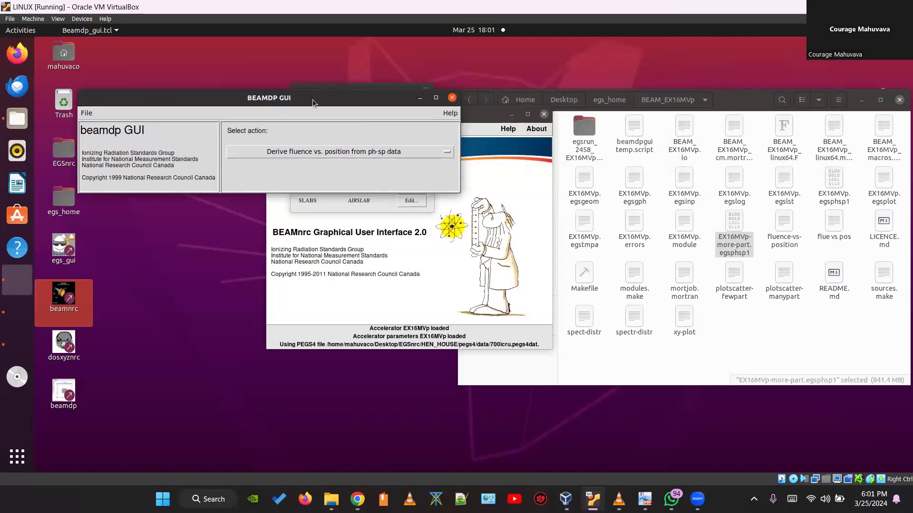
{"action": "left_click", "coordinate": [375, 153]}
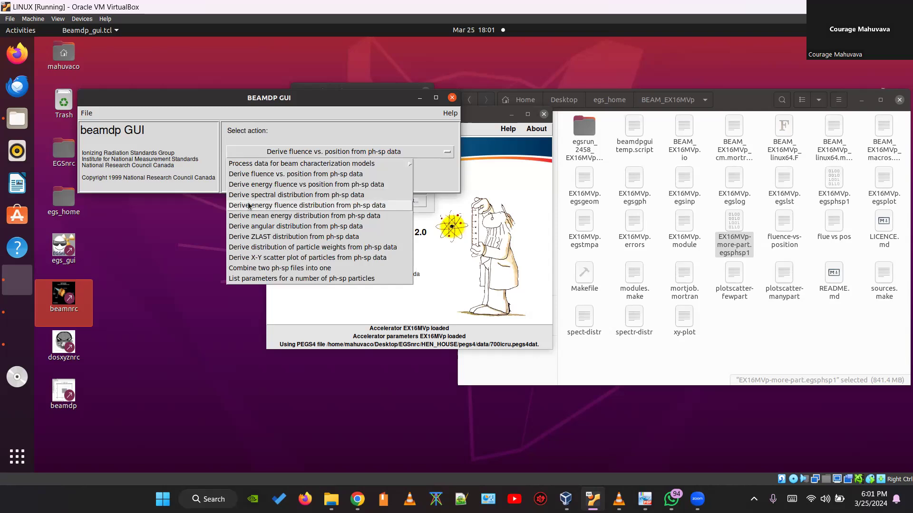
{"action": "left_click", "coordinate": [274, 196]}
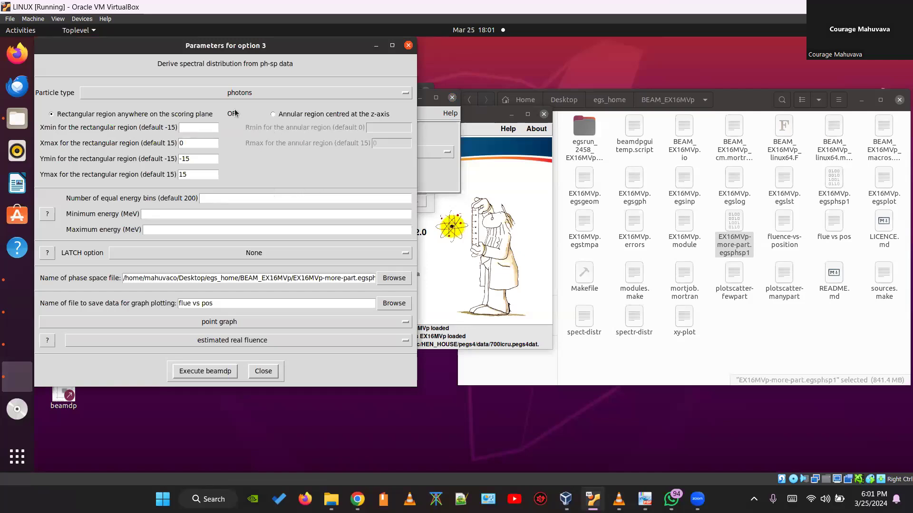
Set the rectangular region's Xmin to -15 and Xmax to 15 for the spectral distribution
{"action": "left_click", "coordinate": [218, 127]}
{"action": "type", "text": "-15"}
{"action": "key", "text": "Tab"}
Set 200 equal energy bins with a minimum energy of 0 MeV and a maximum energy of 16 MeV
{"action": "left_click", "coordinate": [230, 200]}
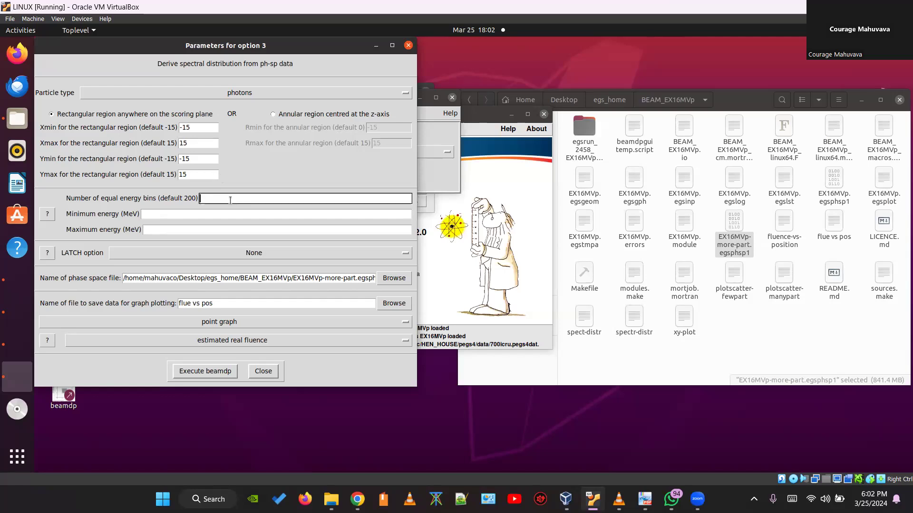
{"action": "type", "text": "2000"}
{"action": "left_click", "coordinate": [198, 214]}
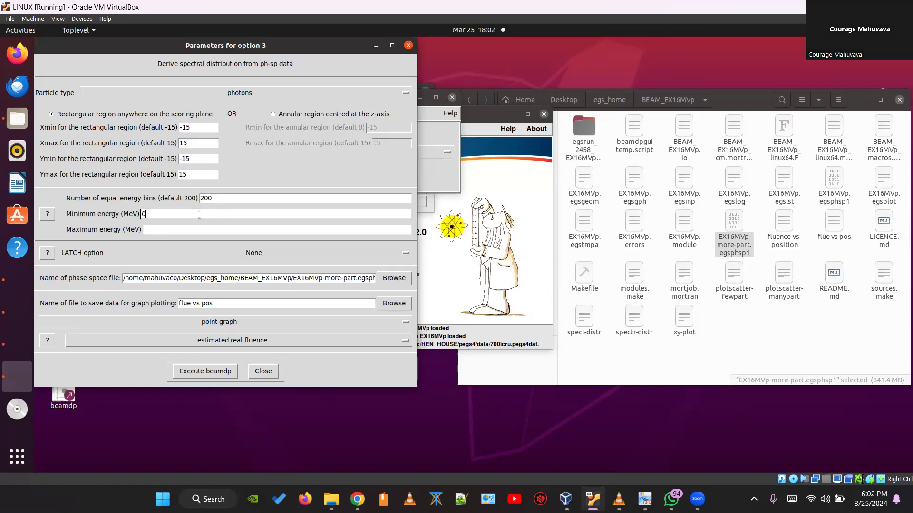
{"action": "left_click", "coordinate": [174, 230]}
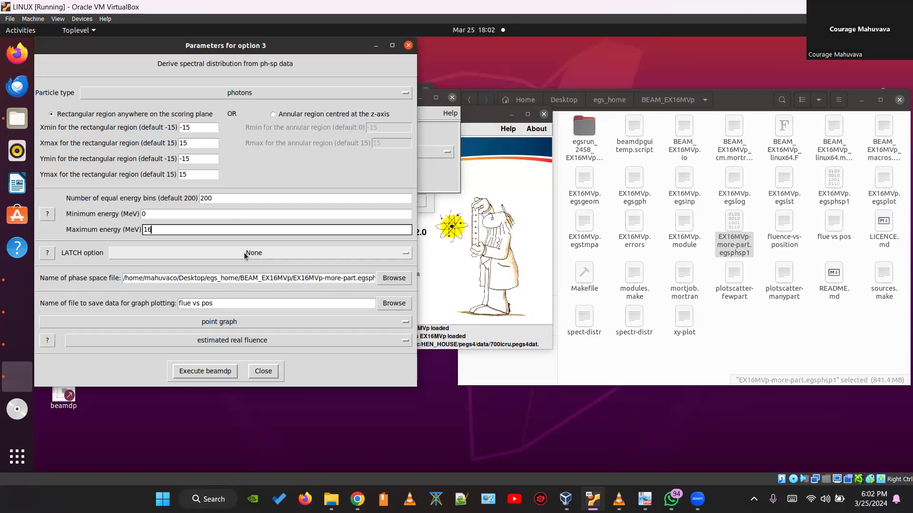
Name the graph data file "spectr distriii" and execute beamdp to show the spectral distribution plot in an enlarged window
{"action": "left_click", "coordinate": [342, 280]}
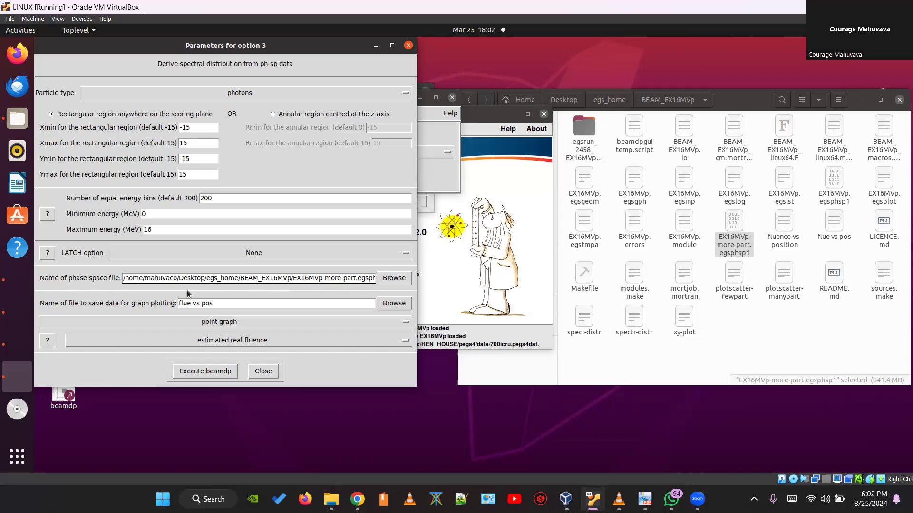
{"action": "triple_click", "coordinate": [211, 303]}
{"action": "type", "text": "spectr"}
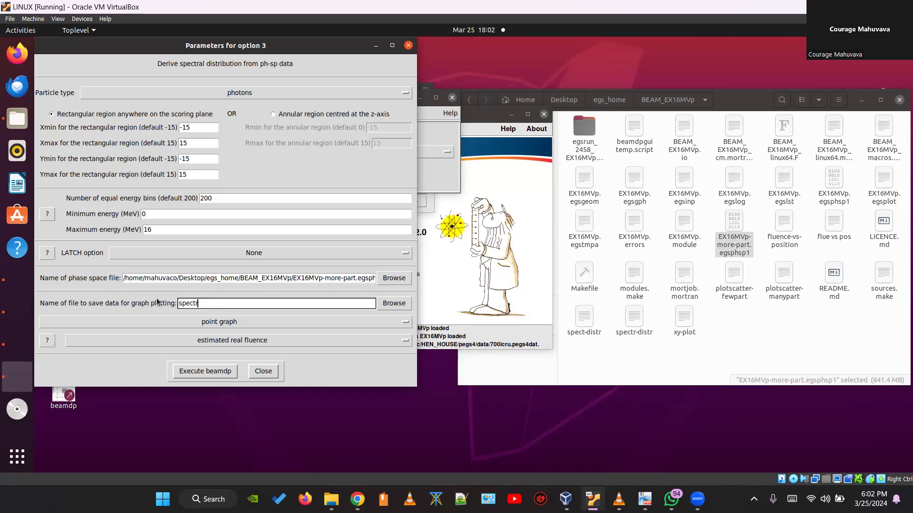
{"action": "type", "text": " distr"}
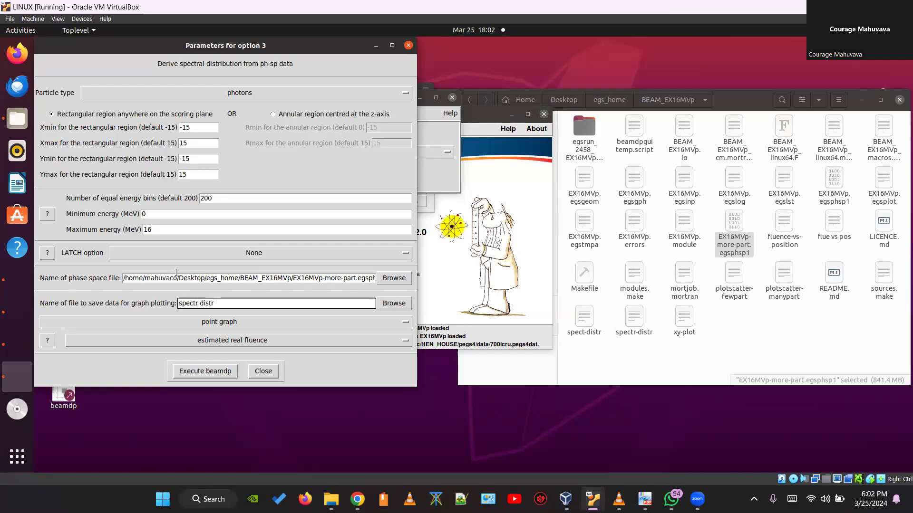
{"action": "type", "text": "iii"}
{"action": "left_click", "coordinate": [213, 376]}
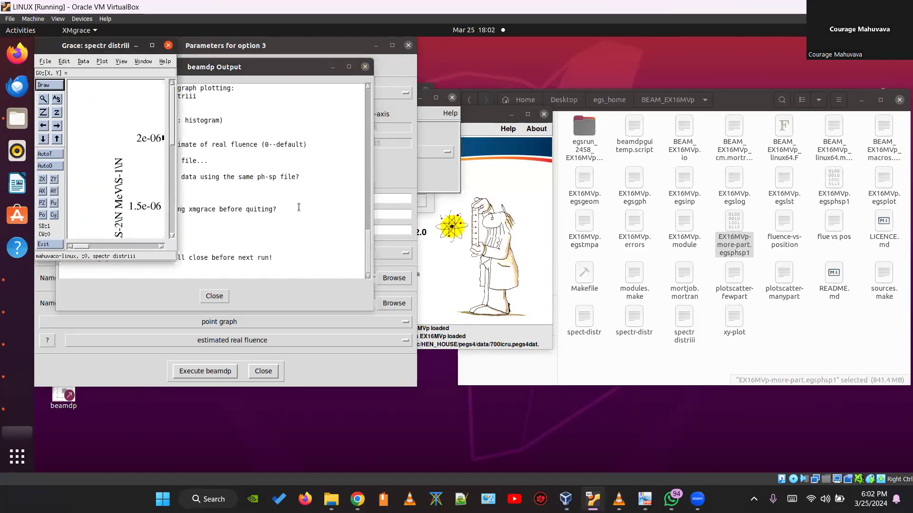
{"action": "left_click_drag", "start_coordinate": [176, 259], "coordinate": [682, 455]}
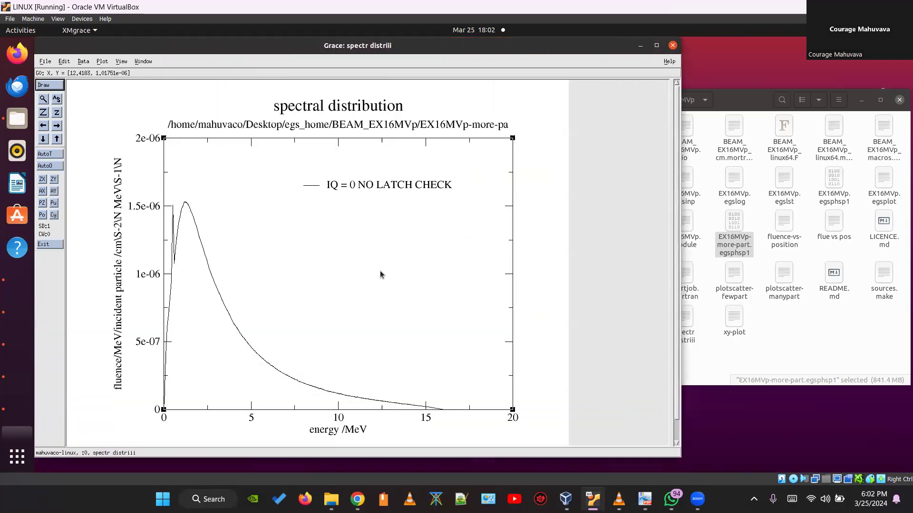
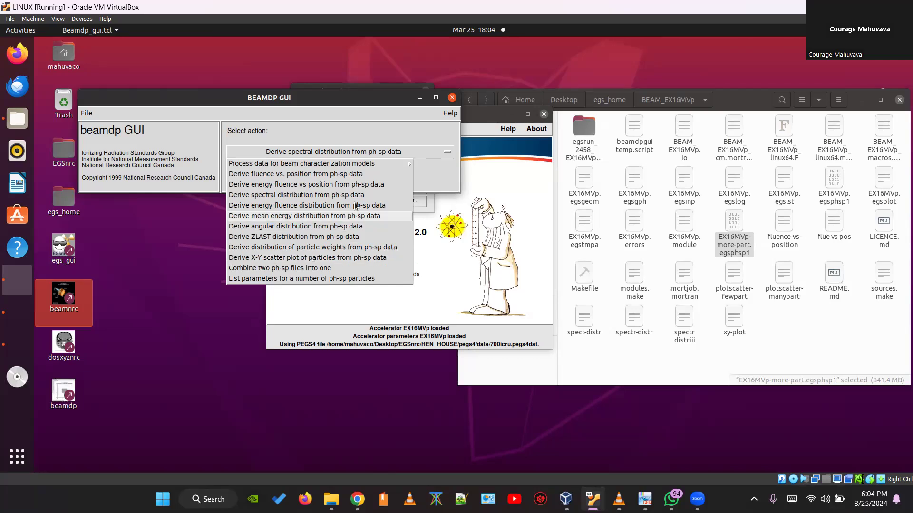
Choose to derive an X-Y scatter plot from ph-sp data and select EX16MVp.egsphsp1 as the phase space file
{"action": "left_click", "coordinate": [395, 152]}
{"action": "left_click", "coordinate": [395, 153]}
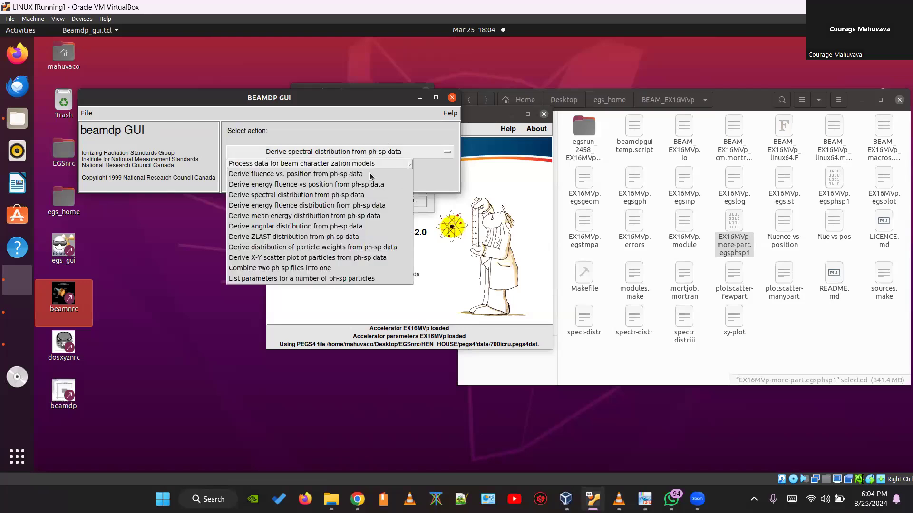
{"action": "left_click", "coordinate": [268, 263]}
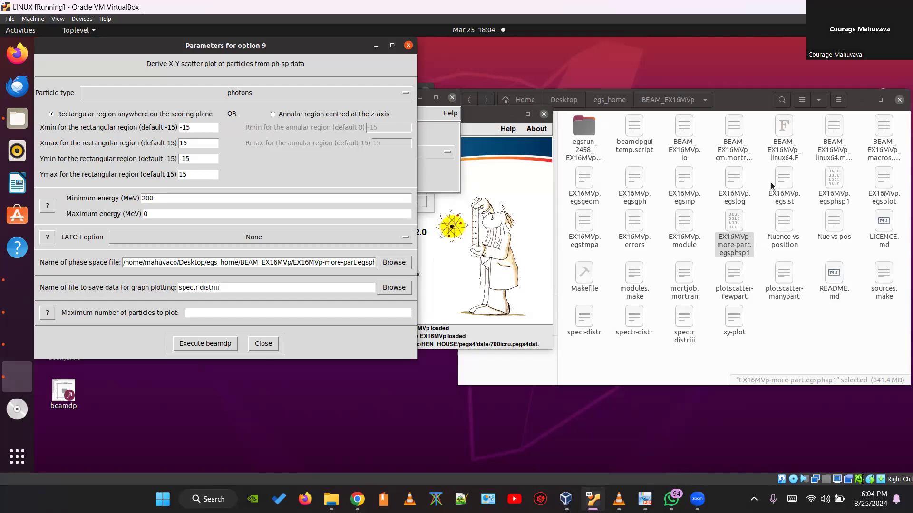
{"action": "left_click", "coordinate": [401, 267]}
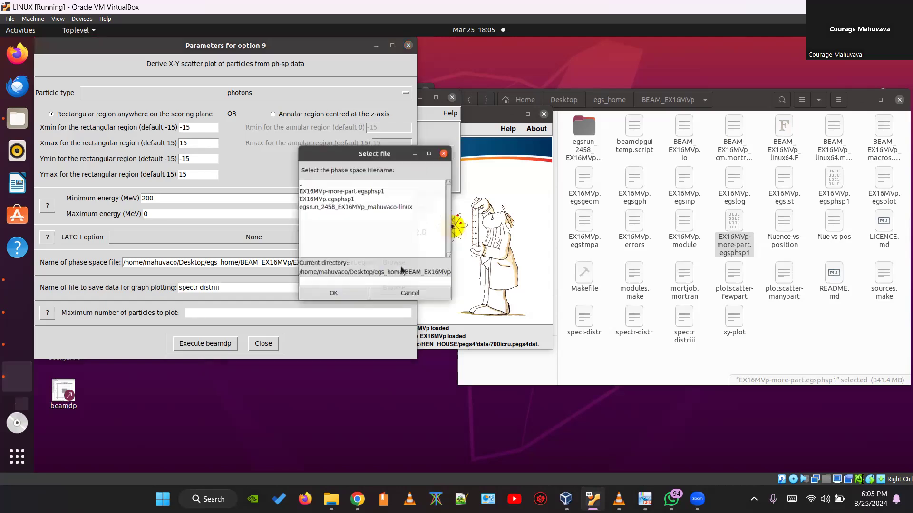
{"action": "left_click", "coordinate": [343, 189]}
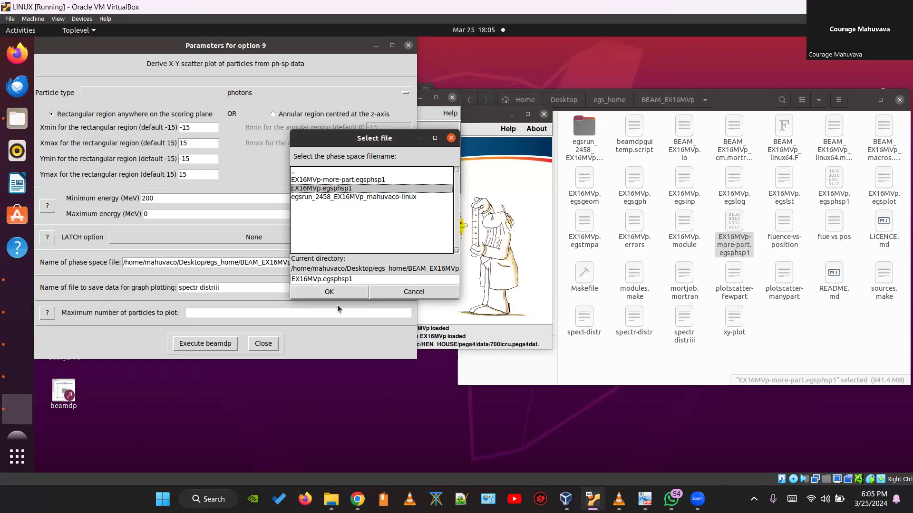
{"action": "left_click", "coordinate": [348, 290]}
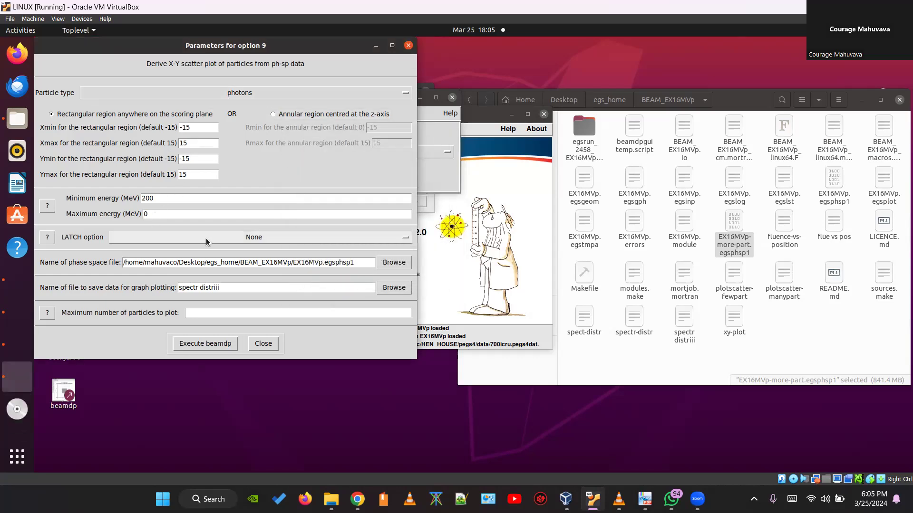
{"action": "left_click", "coordinate": [185, 310]}
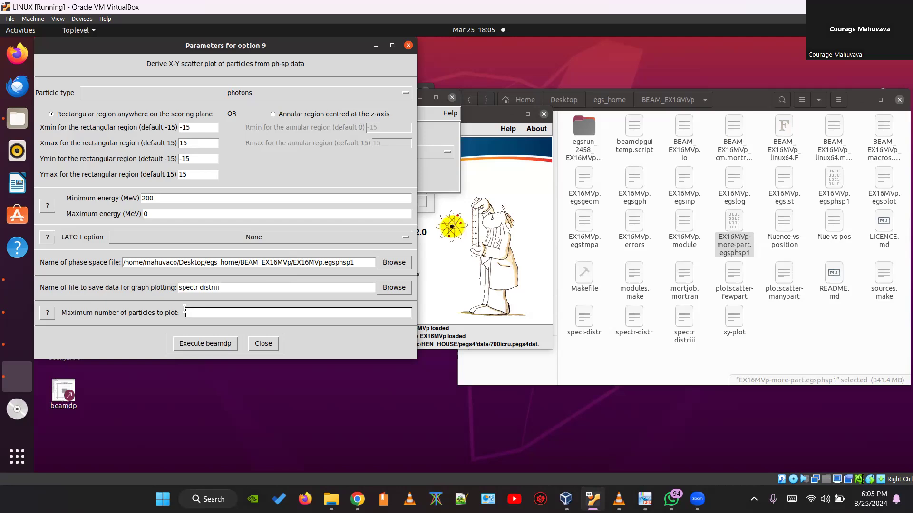
{"action": "type", "text": "sc==============="}
{"action": "key", "text": "Delete"}
{"action": "key", "text": "Delete"}
{"action": "key", "text": "Delete"}
{"action": "key", "text": "Delete"}
{"action": "key", "text": "Delete"}
{"action": "key", "text": "Delete"}
{"action": "key", "text": "Delete"}
{"action": "key", "text": "Delete"}
{"action": "key", "text": "Delete"}
{"action": "key", "text": "Delete"}
{"action": "key", "text": "Delete"}
{"action": "key", "text": "Delete"}
{"action": "key", "text": "Delete"}
{"action": "key", "text": "Delete"}
{"action": "key", "text": "Delete"}
{"action": "key", "text": "Delete"}
{"action": "key", "text": "Delete"}
Read the help on the maximum number of particles to plot, focusing on how its default is set, and close it
{"action": "left_click", "coordinate": [44, 316]}
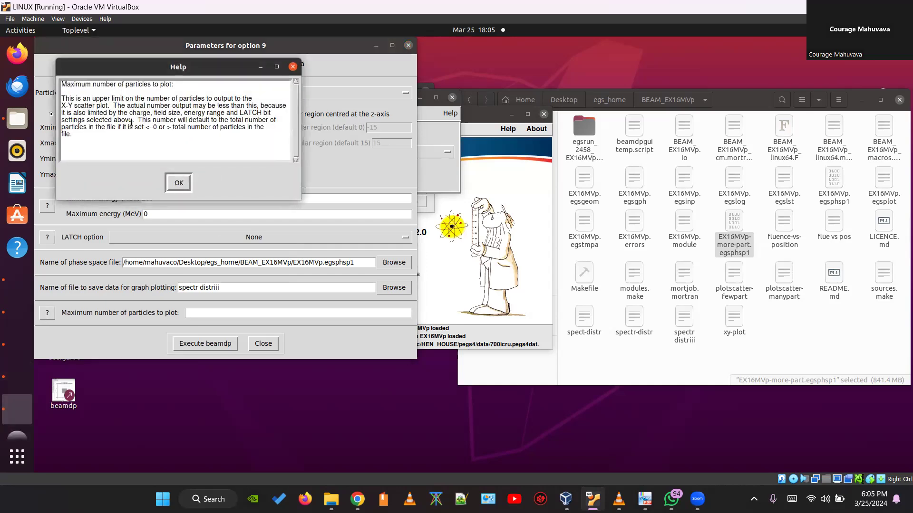
{"action": "left_click_drag", "start_coordinate": [145, 127], "coordinate": [220, 131]}
{"action": "left_click", "coordinate": [181, 140]}
{"action": "left_click_drag", "start_coordinate": [190, 127], "coordinate": [123, 119]}
{"action": "left_click", "coordinate": [177, 186]}
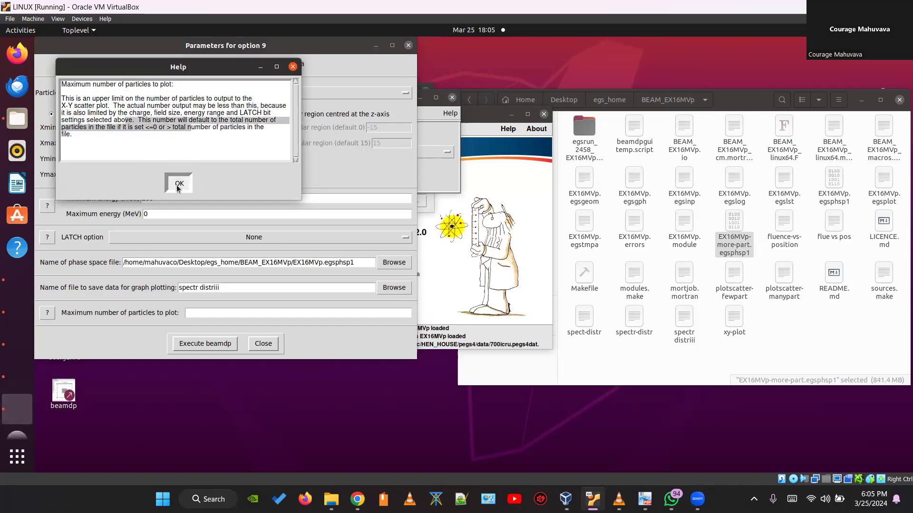
Set the maximum number of particles to plot to 0 and name the graph data file "scatter"
{"action": "left_click", "coordinate": [189, 312]}
{"action": "type", "text": "0"}
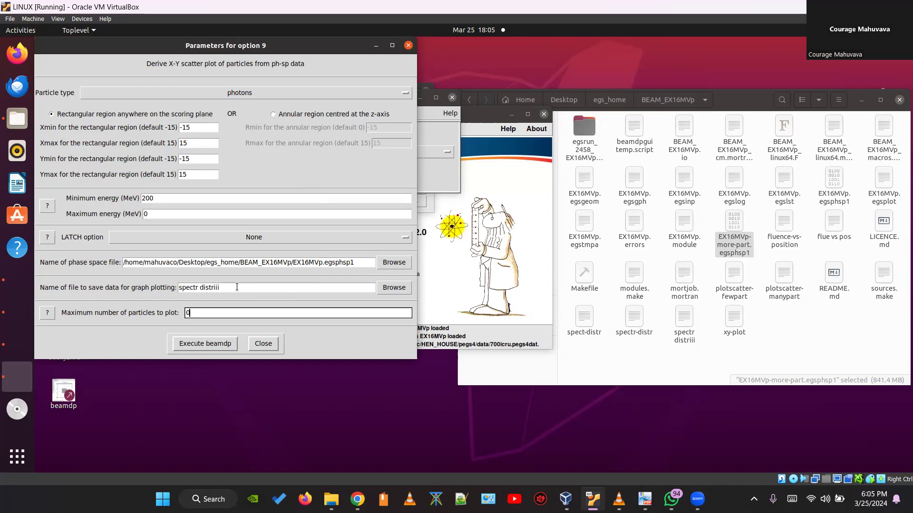
{"action": "left_click_drag", "start_coordinate": [237, 287], "coordinate": [146, 293]}
{"action": "type", "text": "scatter"}
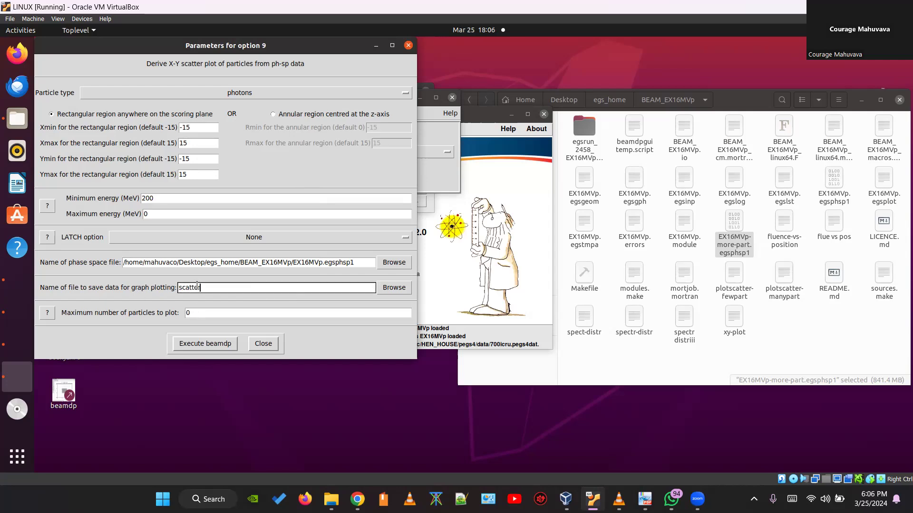
{"action": "left_click", "coordinate": [793, 328]}
{"action": "left_click_drag", "start_coordinate": [747, 110], "coordinate": [723, 105]}
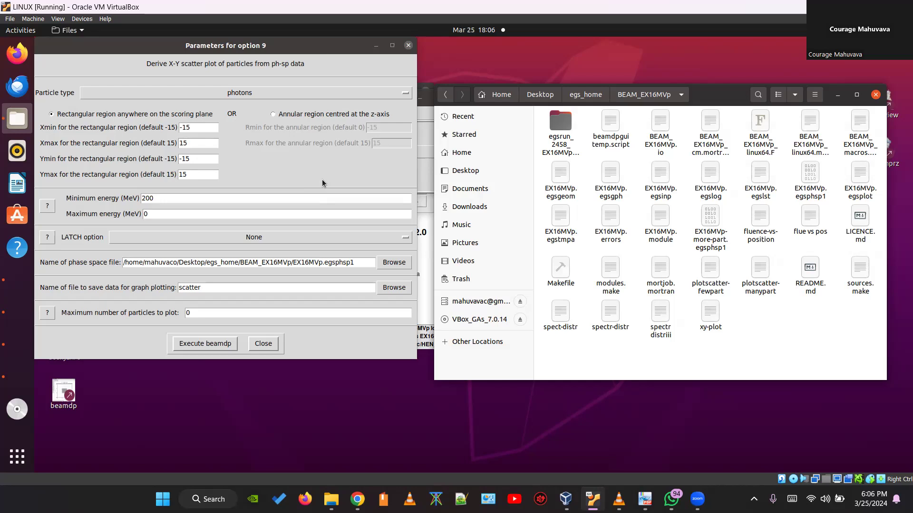
Try to execute beamdp, and set the scatter plot's minimum energy to 0 MeV and maximum energy to 16 MeV
{"action": "left_click", "coordinate": [206, 343]}
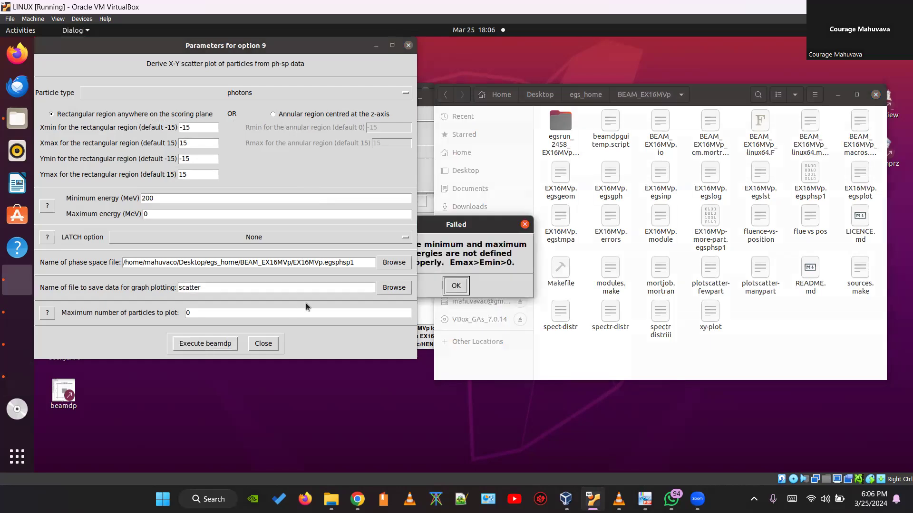
{"action": "left_click", "coordinate": [454, 289]}
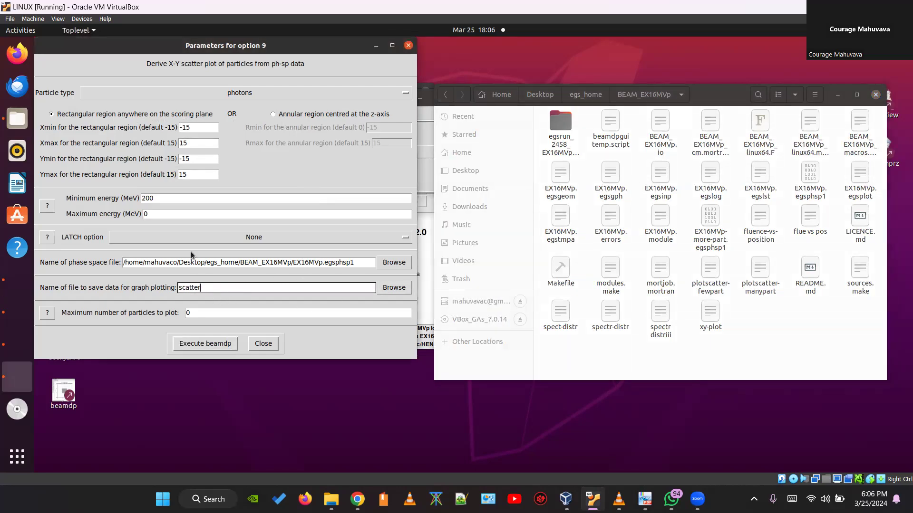
{"action": "left_click_drag", "start_coordinate": [167, 200], "coordinate": [135, 198]}
{"action": "key", "text": "BackSpace"}
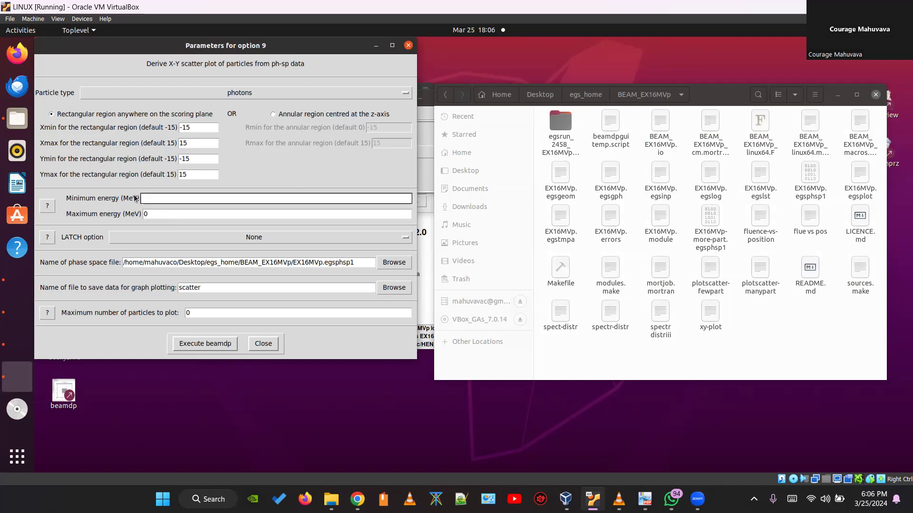
{"action": "left_click", "coordinate": [151, 215]}
{"action": "key", "text": "BackSpace"}
{"action": "type", "text": "16"}
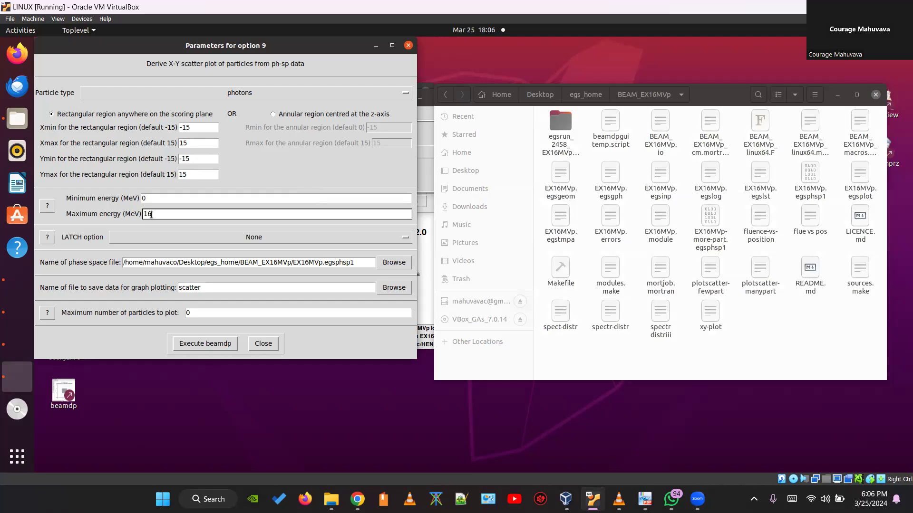
Move the BEAMDP GUI window aside and execute beamdp to show the X-Y scatter plot in an enlarged window
{"action": "left_click", "coordinate": [424, 173]}
{"action": "left_click_drag", "start_coordinate": [214, 105], "coordinate": [591, 69]}
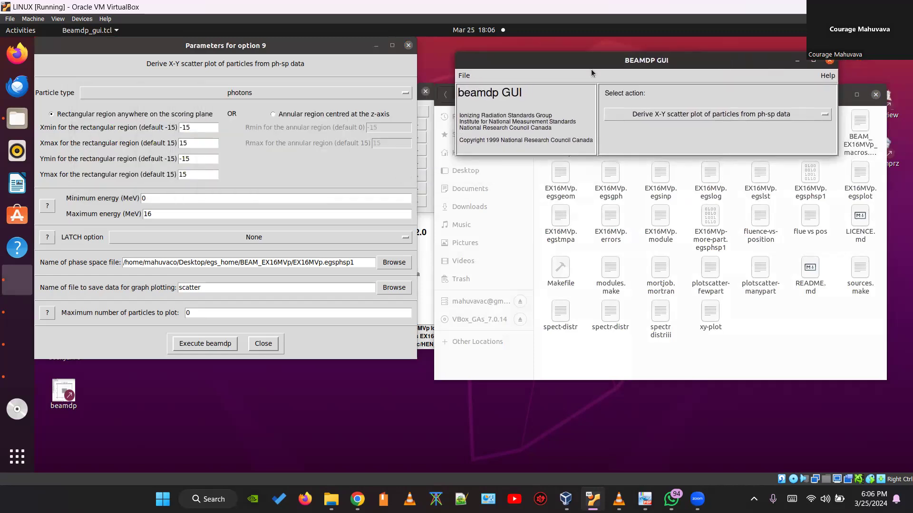
{"action": "left_click", "coordinate": [313, 167]}
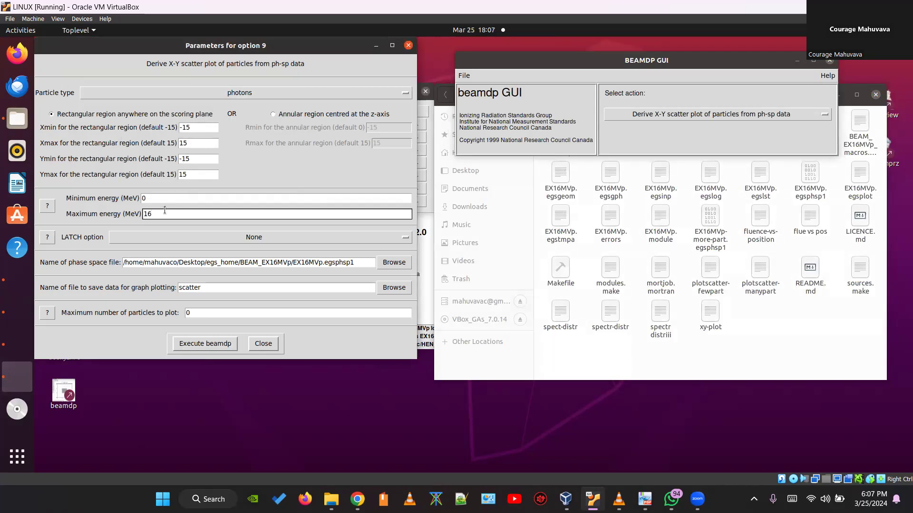
{"action": "left_click", "coordinate": [221, 344]}
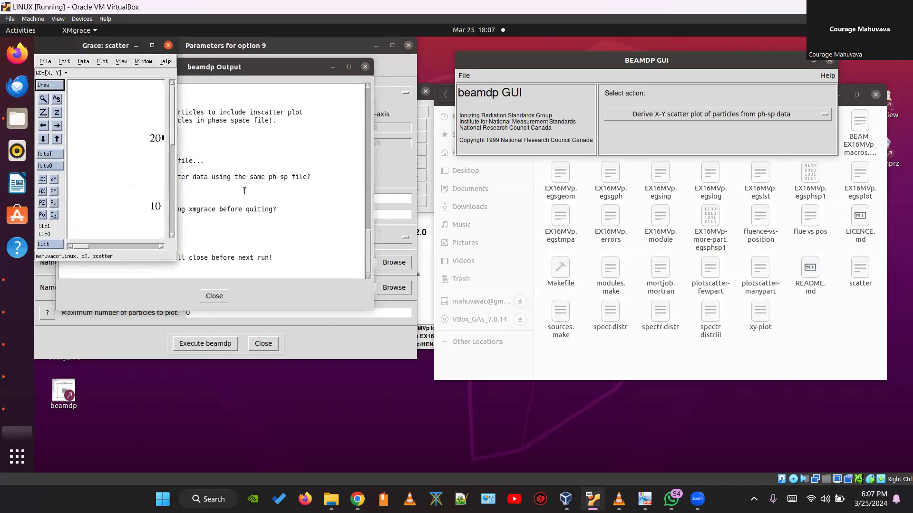
{"action": "left_click_drag", "start_coordinate": [176, 259], "coordinate": [733, 451]}
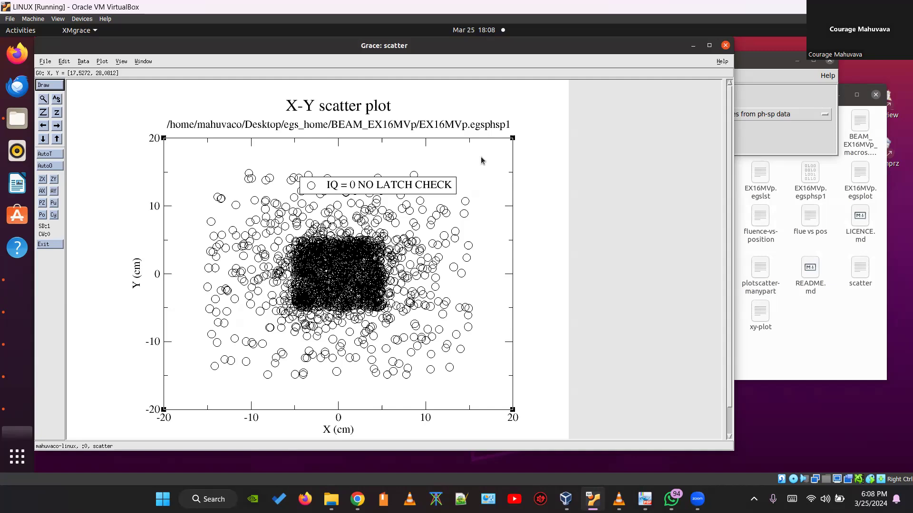
Close the scatter plot and the beamdp output, and rearrange the remaining windows to uncover the desktop icons
{"action": "left_click", "coordinate": [725, 46]}
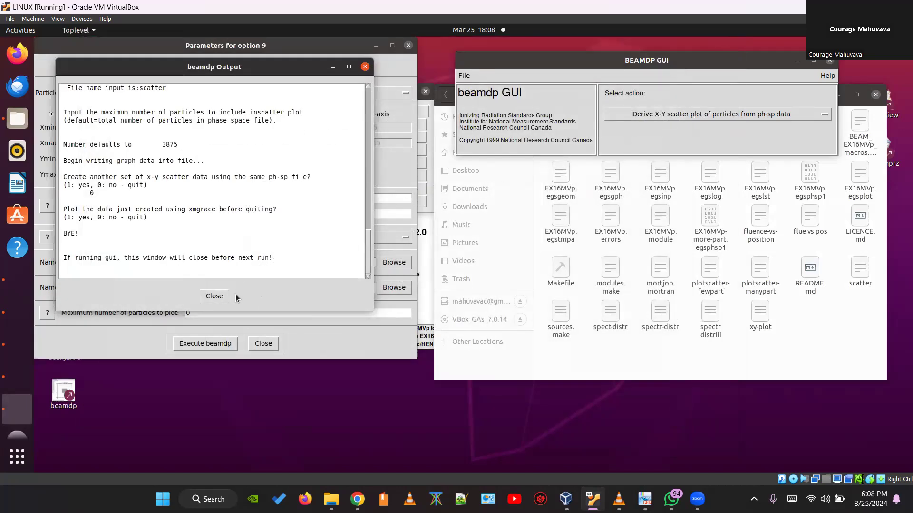
{"action": "left_click", "coordinate": [210, 294]}
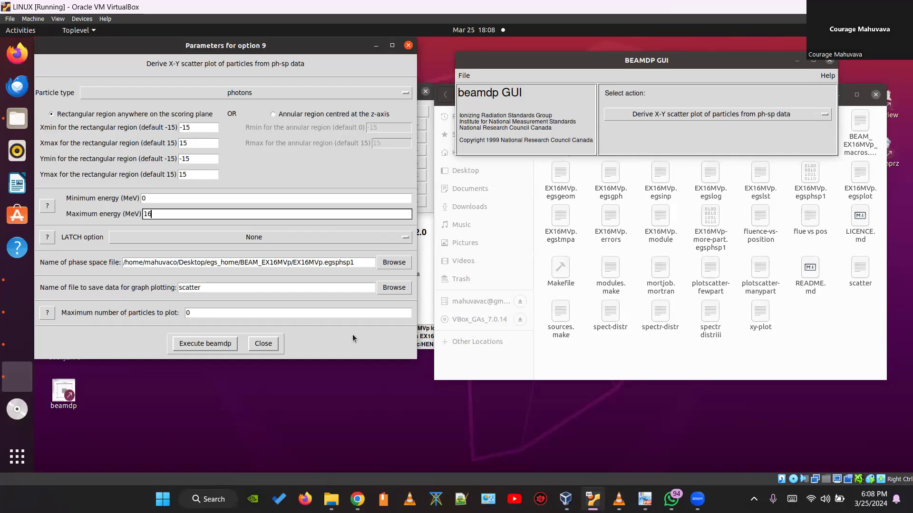
{"action": "left_click", "coordinate": [719, 246]}
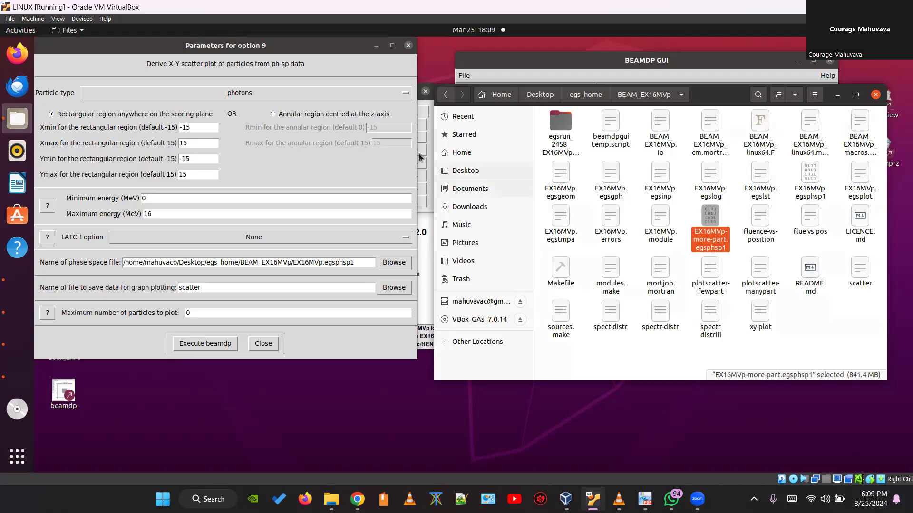
{"action": "left_click_drag", "start_coordinate": [340, 49], "coordinate": [509, 97]}
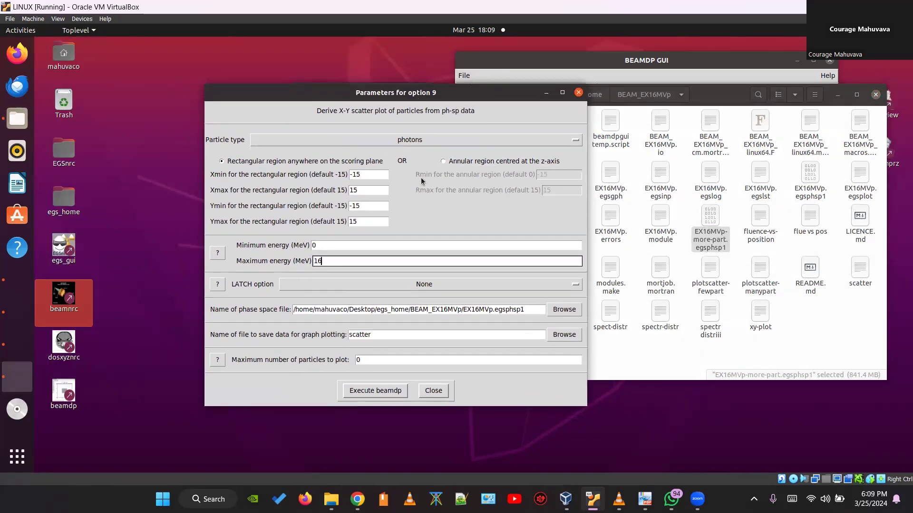
{"action": "left_click", "coordinate": [713, 66]}
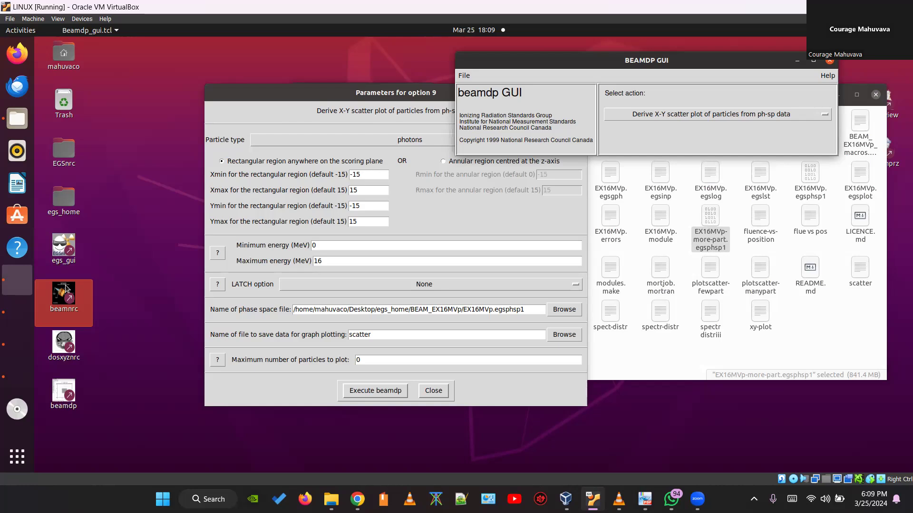
{"action": "double_click", "coordinate": [66, 289]}
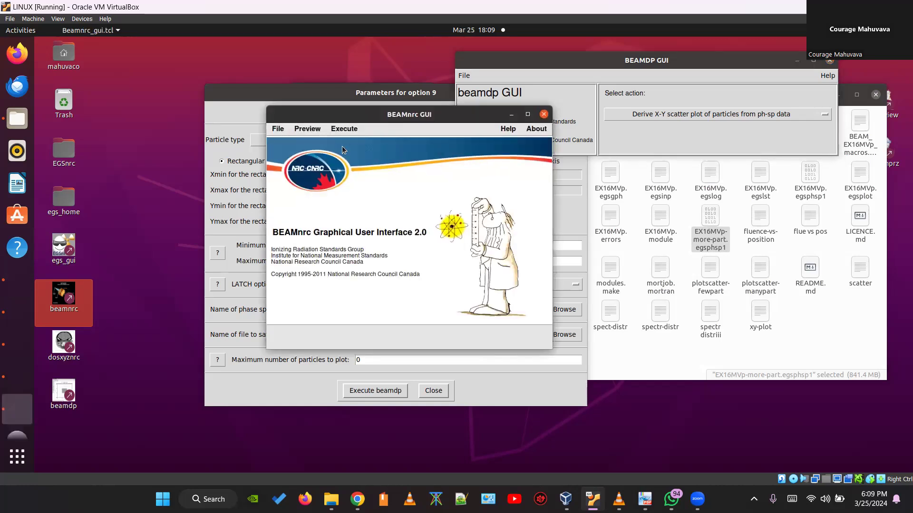
{"action": "left_click", "coordinate": [277, 129]}
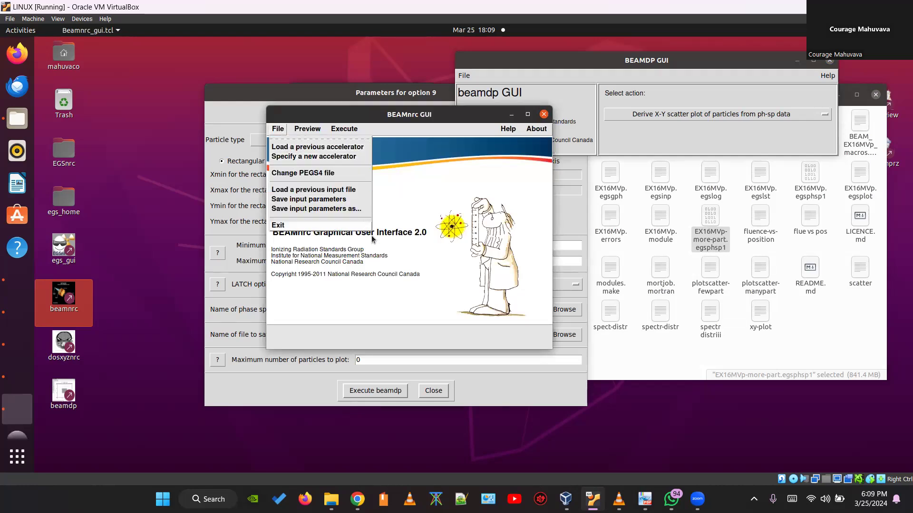
{"action": "left_click", "coordinate": [179, 328]}
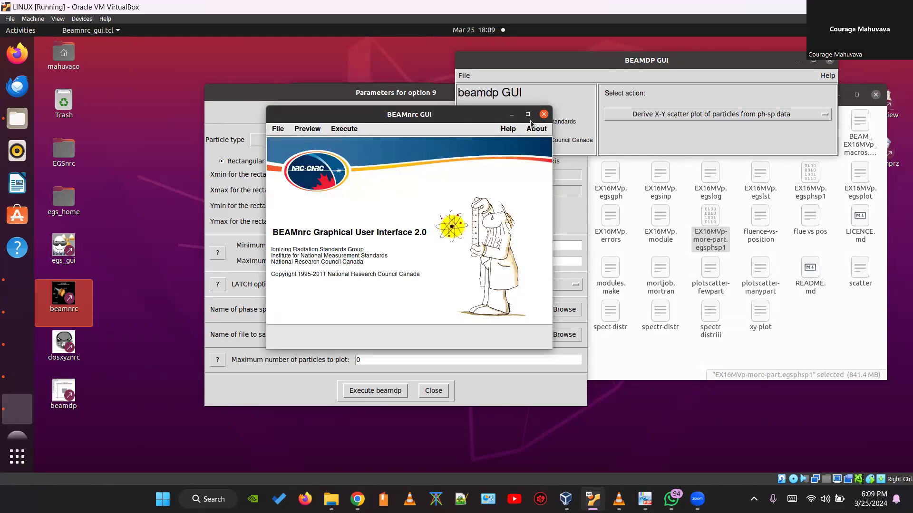
{"action": "left_click", "coordinate": [544, 114]}
Bring the BEAMnrc window with the loaded EX16MVp accelerator and its Selected components list to the front
{"action": "left_click", "coordinate": [9, 324]}
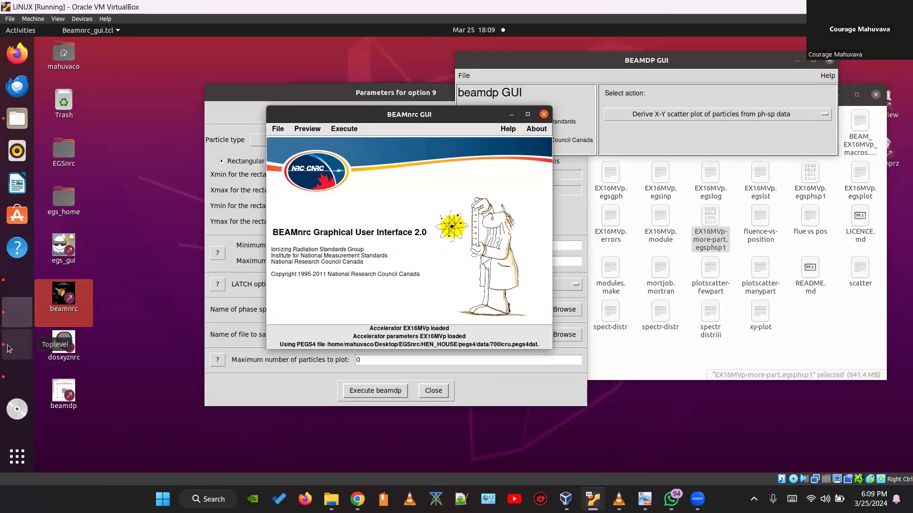
{"action": "left_click", "coordinate": [9, 345]}
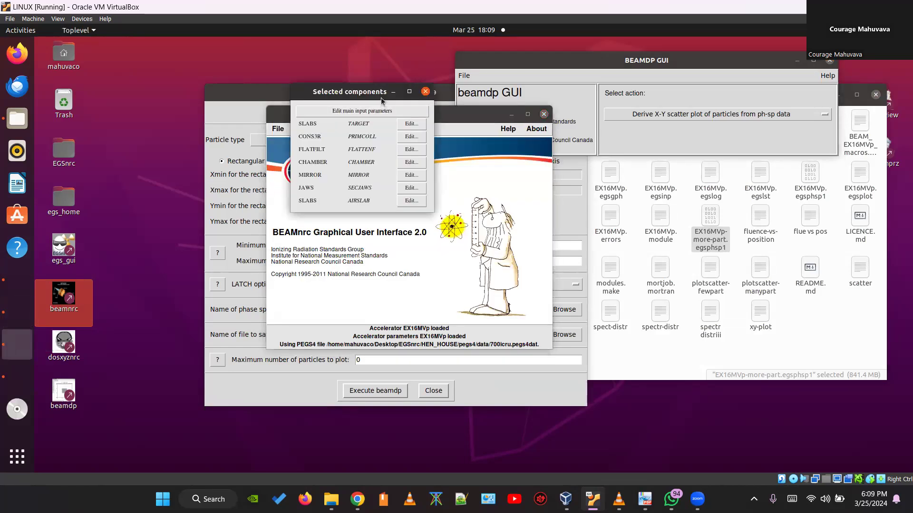
Open the main input parameters from the Selected components list and read the help on initial RNG seed 1's allowed range
{"action": "left_click_drag", "start_coordinate": [380, 91], "coordinate": [744, 62]}
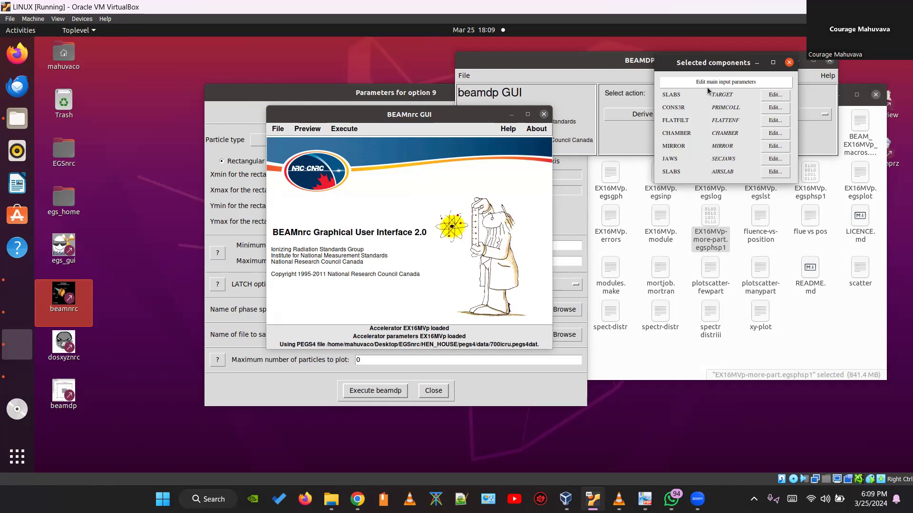
{"action": "left_click", "coordinate": [707, 88]}
{"action": "double_click", "coordinate": [132, 224]}
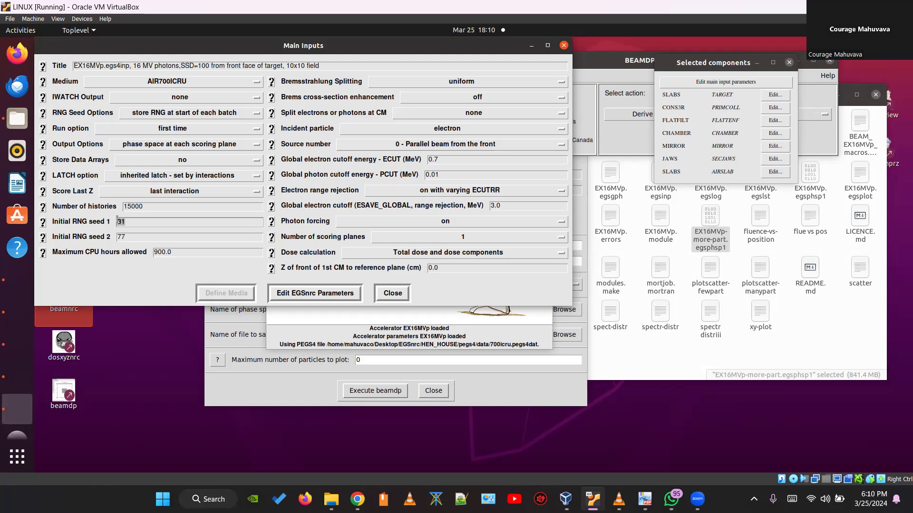
{"action": "left_click", "coordinate": [138, 219]}
{"action": "left_click", "coordinate": [132, 232]}
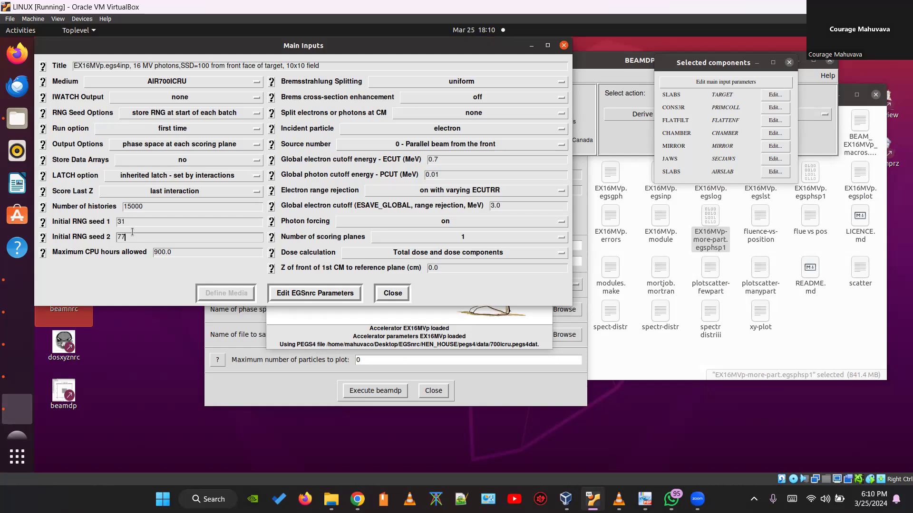
{"action": "double_click", "coordinate": [134, 219]}
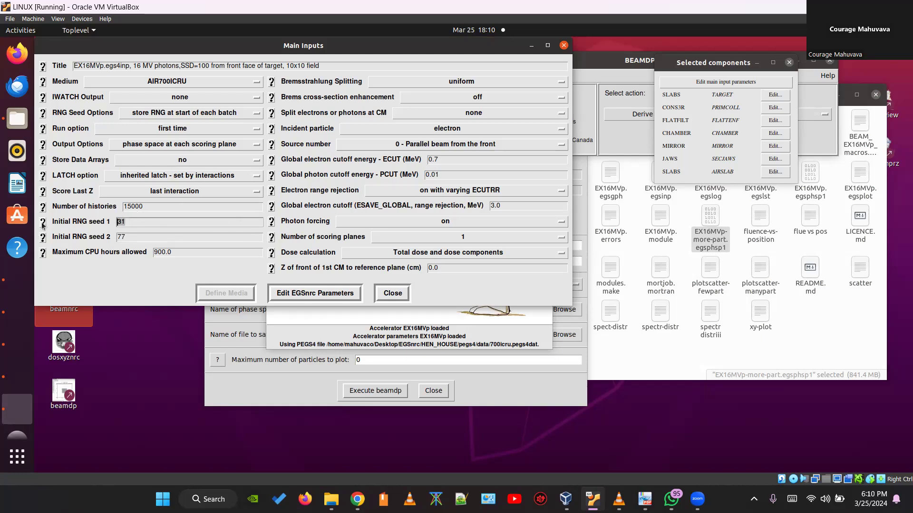
{"action": "left_click", "coordinate": [43, 223]}
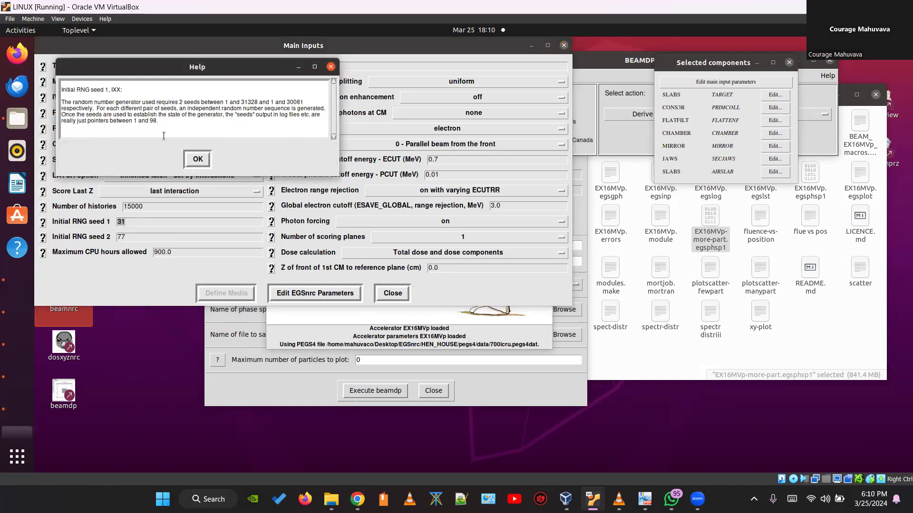
{"action": "left_click_drag", "start_coordinate": [241, 102], "coordinate": [301, 97]}
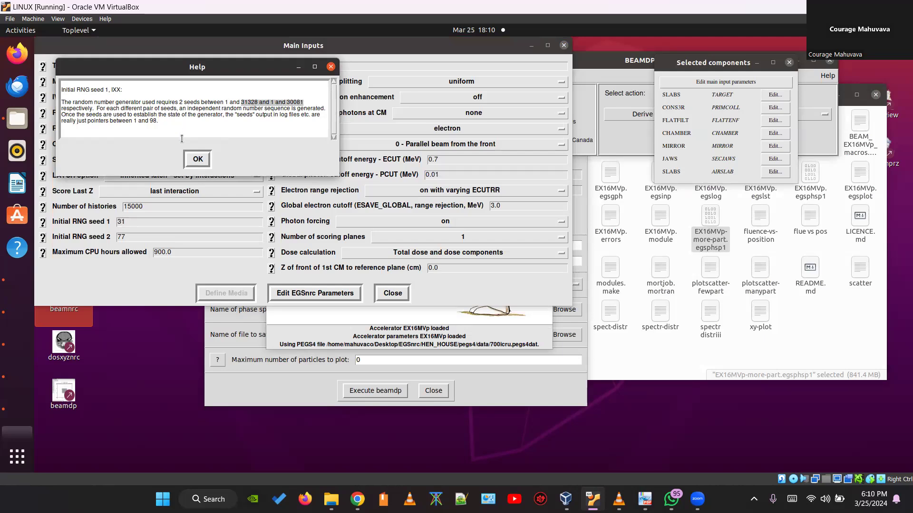
{"action": "left_click", "coordinate": [196, 159]}
Set initial RNG seed 1 to 5006 and initial RNG seed 2 to 7760, and close the main inputs
{"action": "type", "text": "5006"}
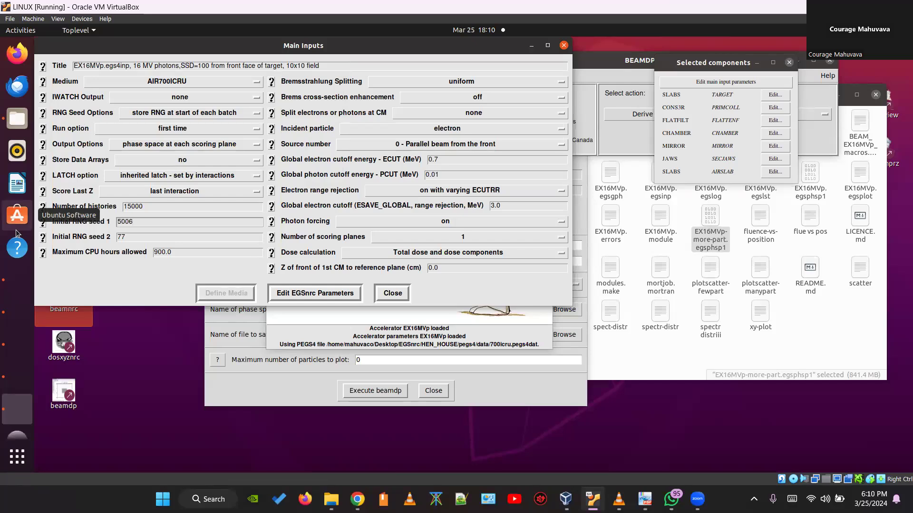
{"action": "left_click", "coordinate": [145, 238]}
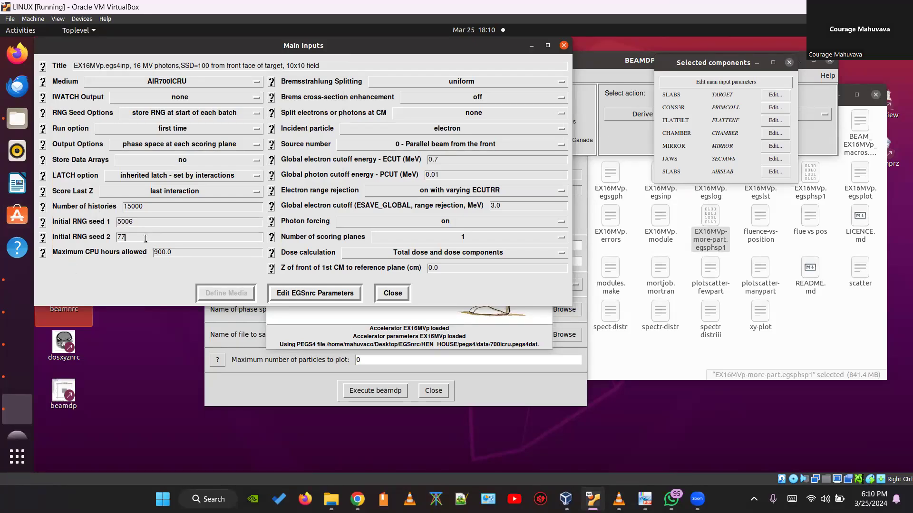
{"action": "type", "text": "60"}
{"action": "left_click", "coordinate": [386, 294]}
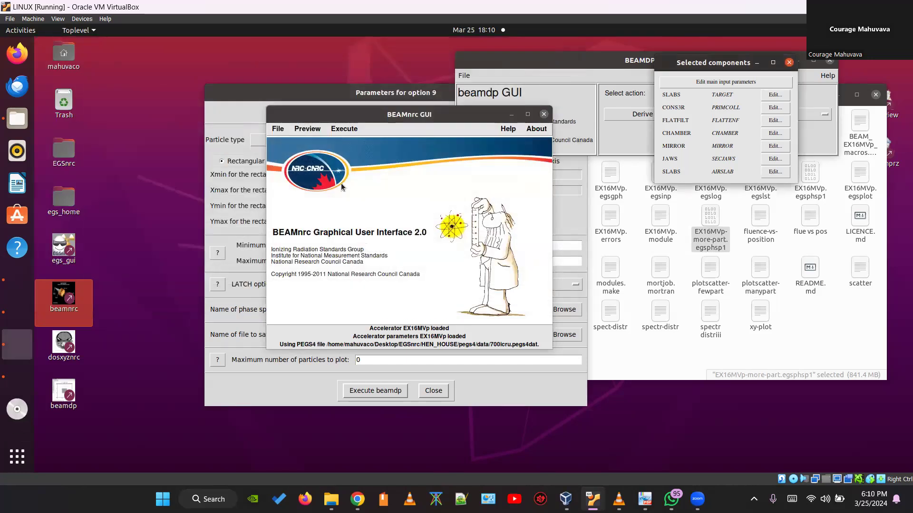
Bring the BEAM_EX16MVp folder to the front and select EX16MVp-more-part.egsphsp1
{"action": "left_click", "coordinate": [278, 128]}
{"action": "left_click", "coordinate": [294, 203]}
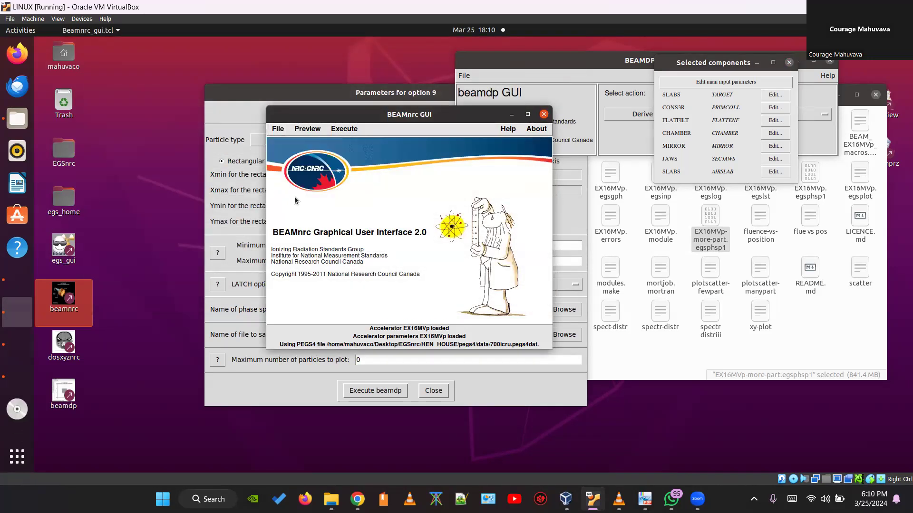
{"action": "left_click", "coordinate": [855, 349]}
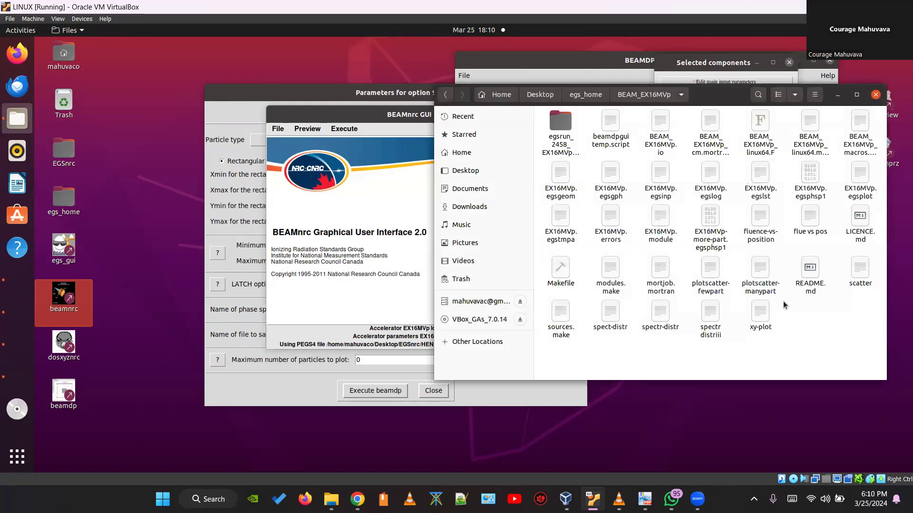
{"action": "left_click", "coordinate": [707, 238]}
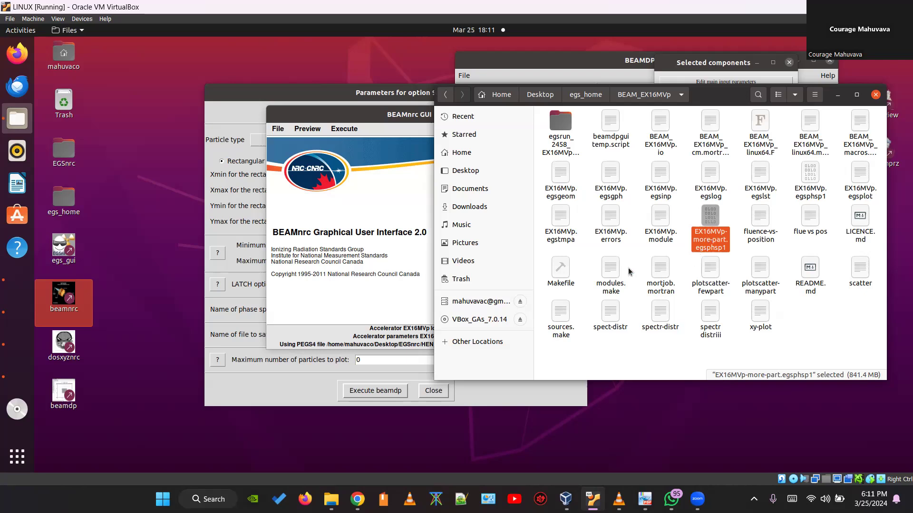
Minimize the BEAMnrc GUI and the file manager, close the option 9 parameters, and separate the BEAMDP GUI from the Selected components window
{"action": "left_click", "coordinate": [328, 305]}
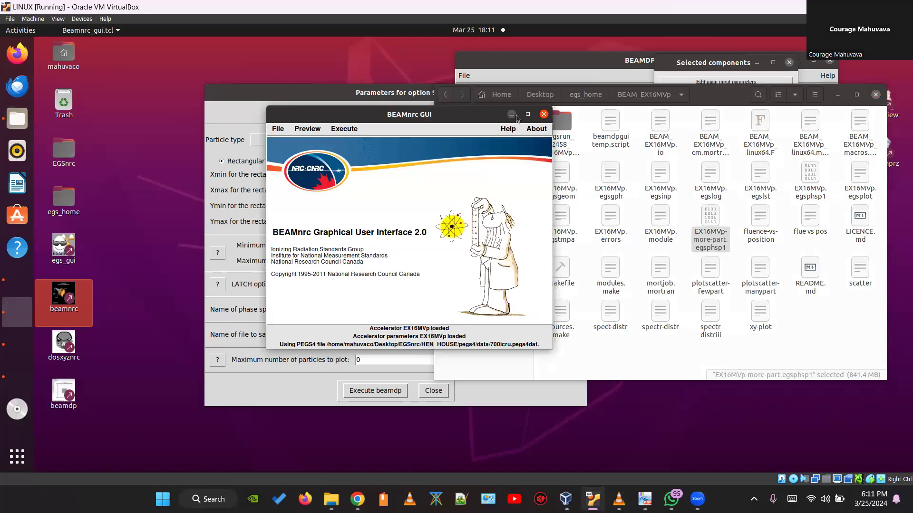
{"action": "left_click", "coordinate": [511, 115]}
{"action": "left_click", "coordinate": [366, 95]}
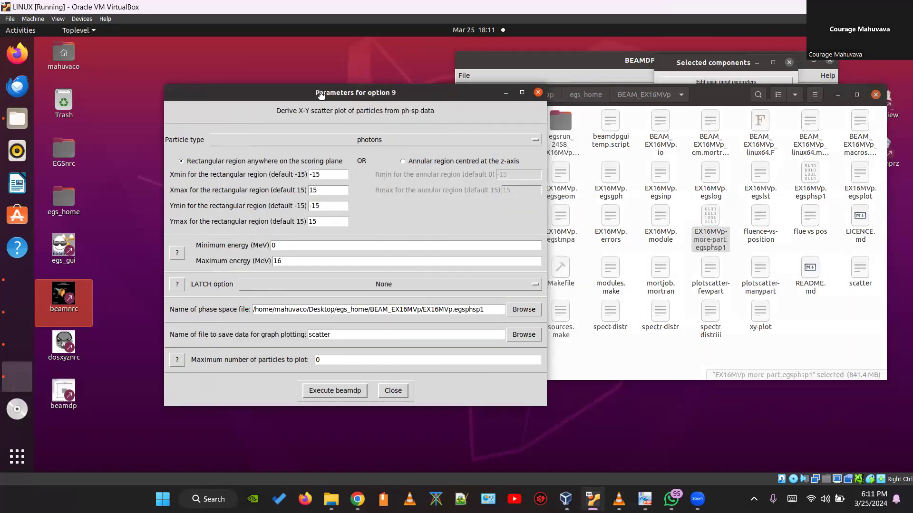
{"action": "left_click", "coordinate": [535, 92]}
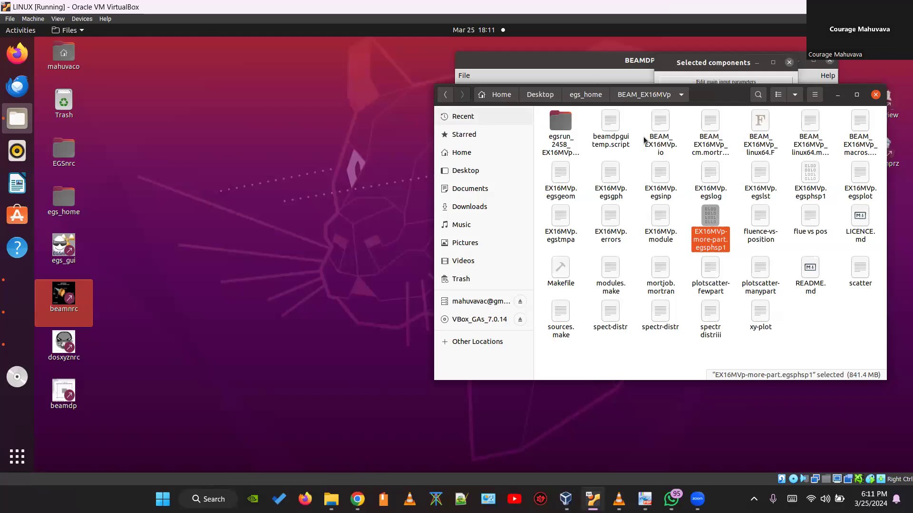
{"action": "left_click", "coordinate": [838, 95]}
{"action": "left_click_drag", "start_coordinate": [730, 65], "coordinate": [775, 207]}
{"action": "left_click_drag", "start_coordinate": [702, 62], "coordinate": [390, 112]}
Select the BEAMDP action for combining two ph-sp files into one, with EX16MVp-more-part.egsphsp1 as the first phase space file
{"action": "left_click", "coordinate": [363, 165]}
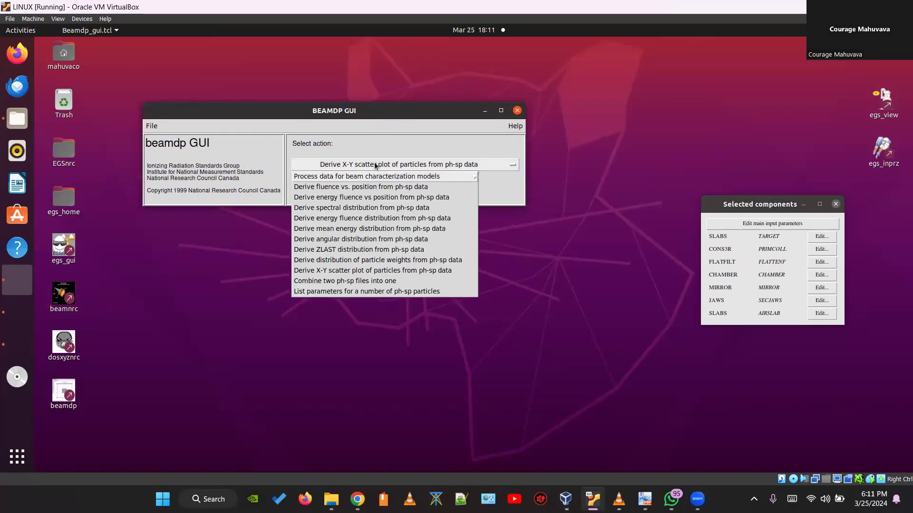
{"action": "left_click", "coordinate": [330, 281]}
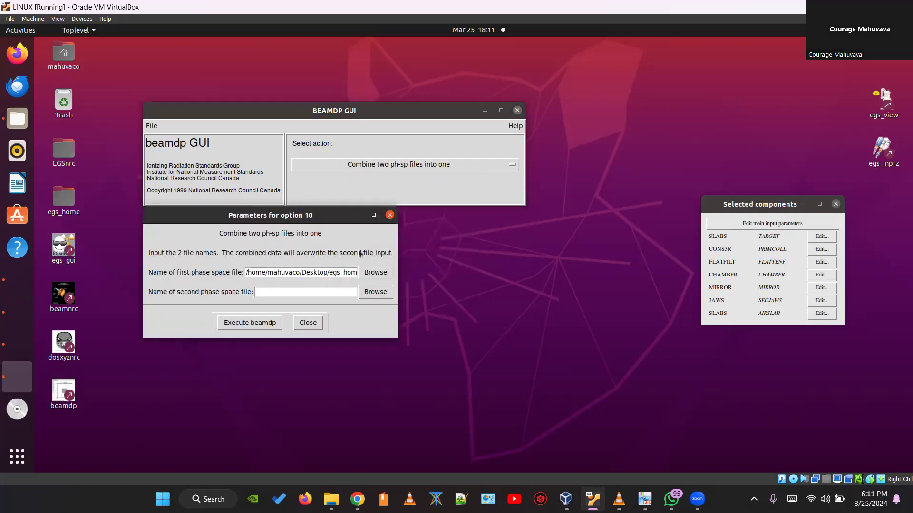
{"action": "left_click", "coordinate": [368, 274]}
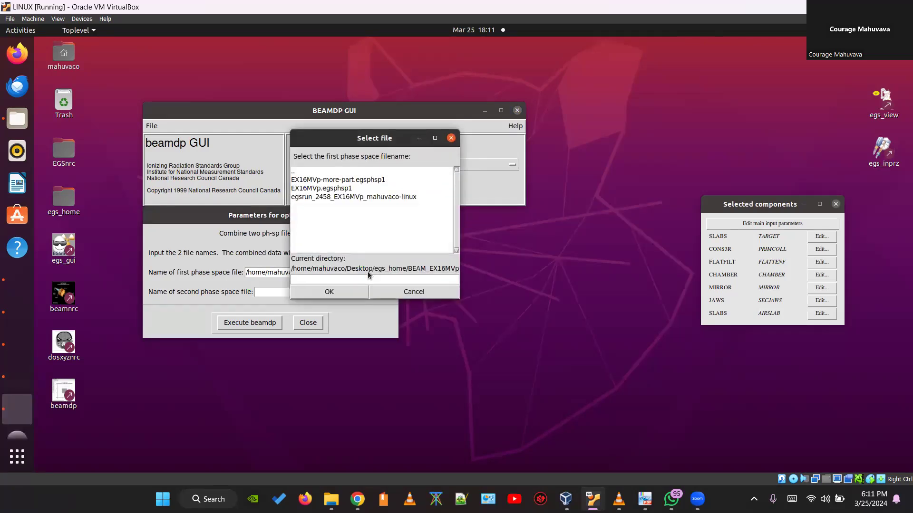
{"action": "left_click_drag", "start_coordinate": [424, 134], "coordinate": [684, 98]}
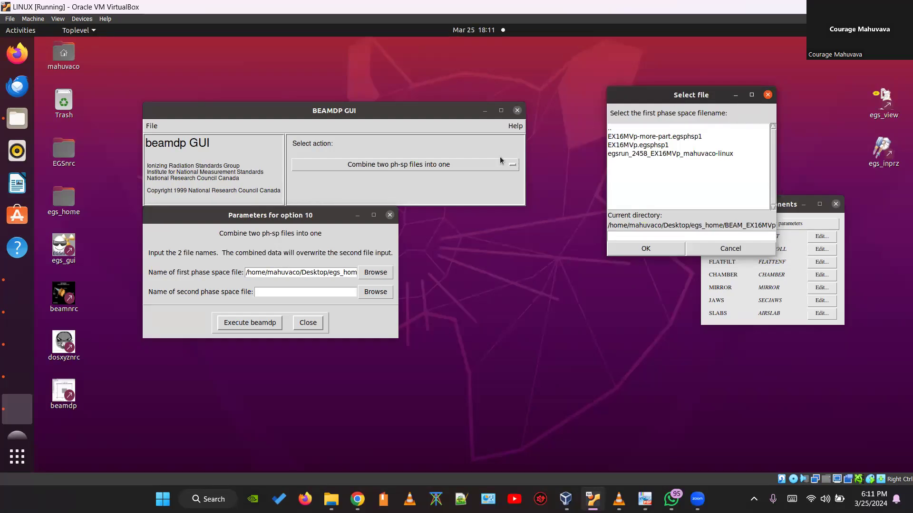
{"action": "left_click", "coordinate": [625, 138]}
{"action": "left_click", "coordinate": [641, 248]}
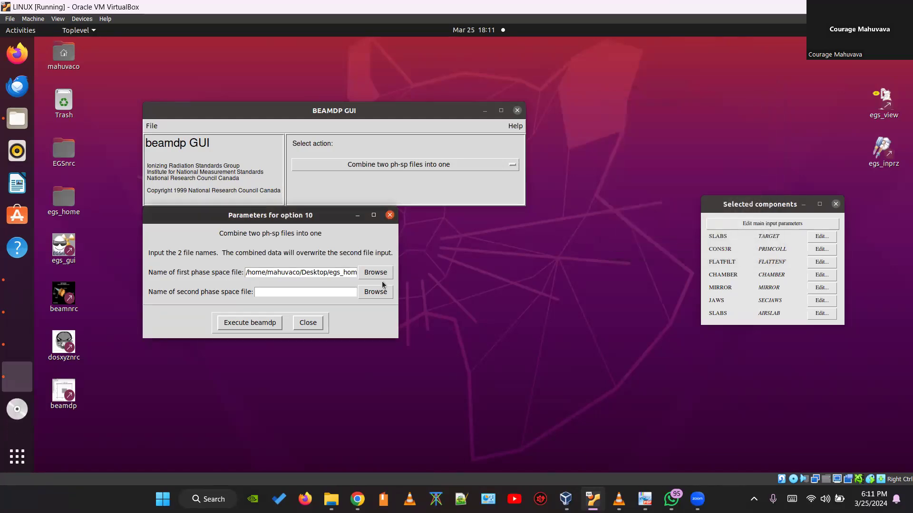
Set EX16MVp.egsphsp1 as the second phase space file and check the end of its path
{"action": "left_click", "coordinate": [373, 292]}
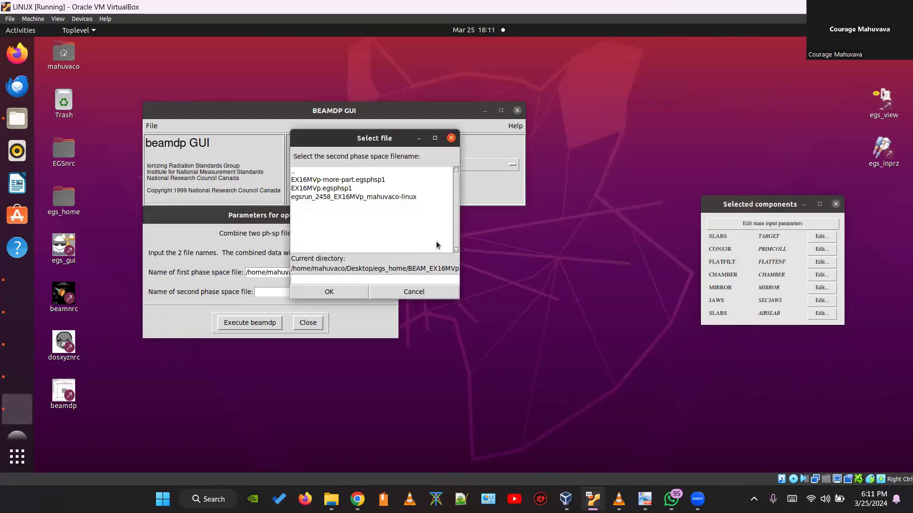
{"action": "left_click", "coordinate": [333, 189]}
{"action": "left_click", "coordinate": [328, 292]}
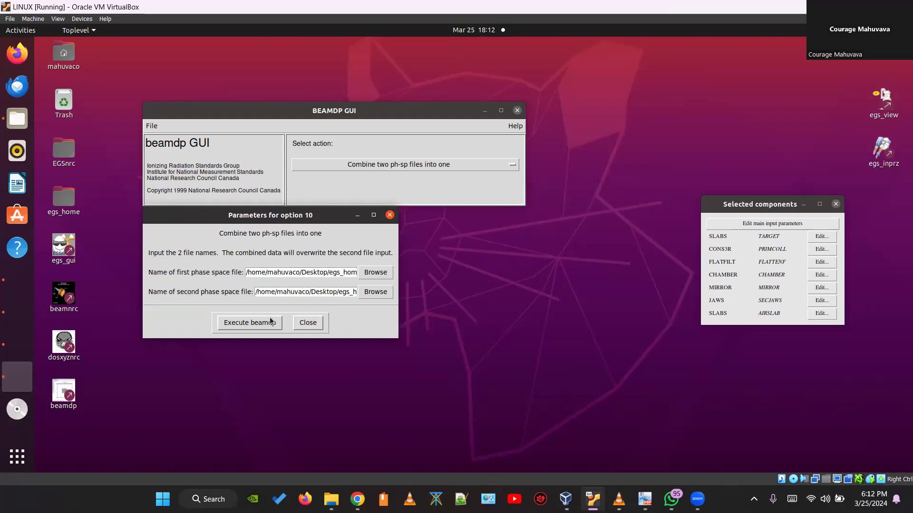
{"action": "left_click_drag", "start_coordinate": [321, 292], "coordinate": [390, 303]}
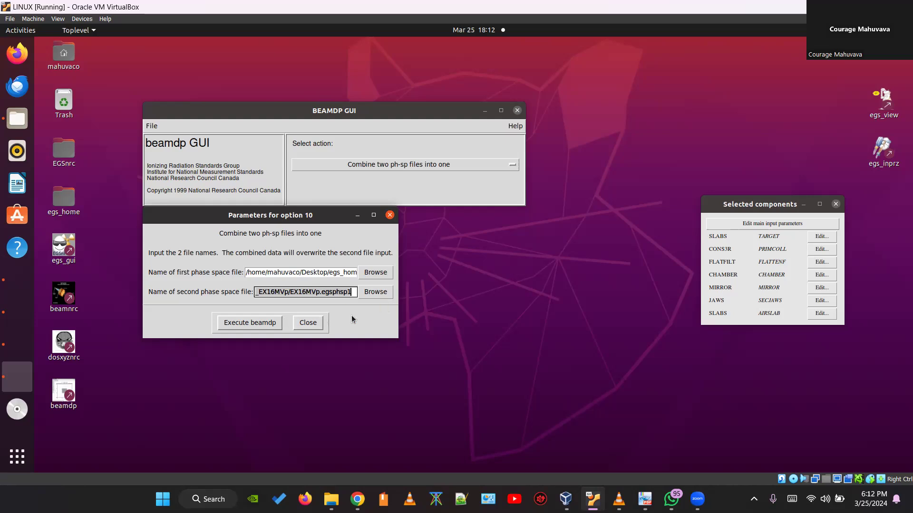
Execute beamdp to combine the two phase space files and move its output window clear of the parameters
{"action": "left_click", "coordinate": [228, 328]}
{"action": "left_click_drag", "start_coordinate": [231, 56], "coordinate": [641, 143]}
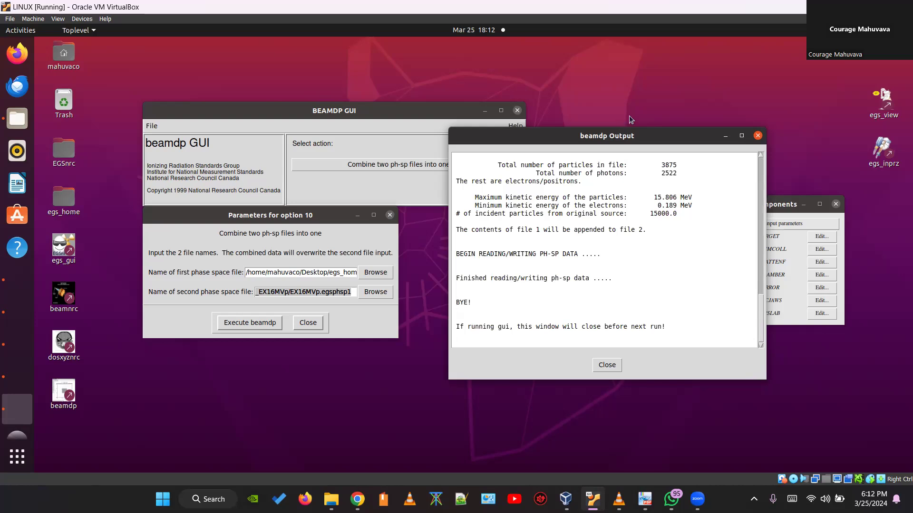
{"action": "left_click", "coordinate": [509, 224]}
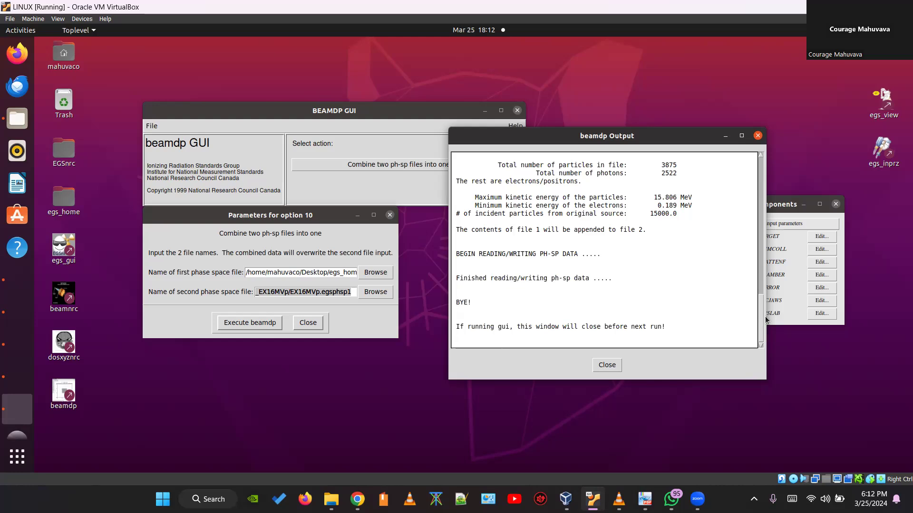
Examine the beamdp output, comparing the particle counts, photon counts and kinetic energies reported for the two phase space files
{"action": "scroll", "coordinate": [759, 322], "scroll_direction": "up", "scroll_amount": 1}
{"action": "mouse_move", "coordinate": [760, 321]}
{"action": "left_mouse_down"}
{"action": "mouse_move", "coordinate": [760, 258]}
{"action": "mouse_move", "coordinate": [764, 322]}
{"action": "left_mouse_up"}
{"action": "mouse_move", "coordinate": [762, 309]}
{"action": "left_mouse_down"}
{"action": "mouse_move", "coordinate": [761, 265]}
{"action": "mouse_move", "coordinate": [764, 321]}
{"action": "left_mouse_up"}
{"action": "left_click_drag", "start_coordinate": [772, 262], "coordinate": [759, 248]}
{"action": "scroll", "coordinate": [650, 207], "scroll_direction": "up", "scroll_amount": 1}
{"action": "scroll", "coordinate": [650, 208], "scroll_direction": "up", "scroll_amount": 6}
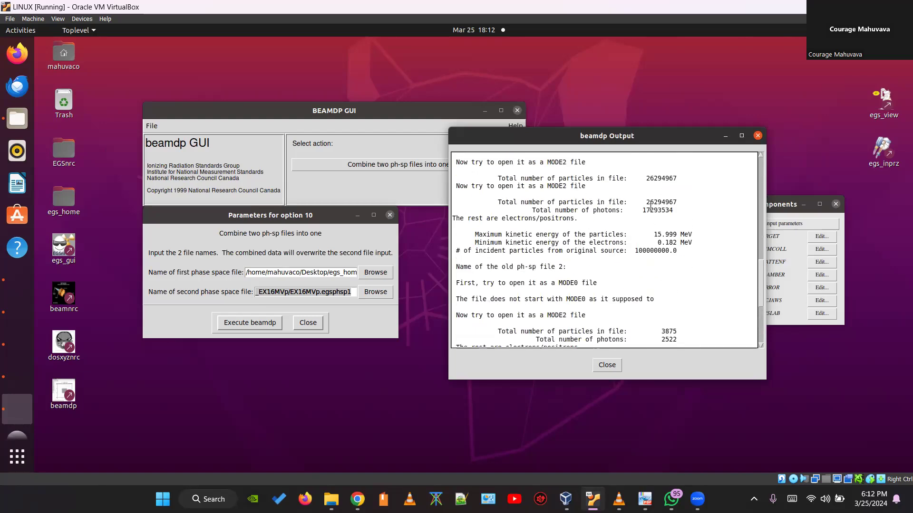
{"action": "scroll", "coordinate": [650, 207], "scroll_direction": "down", "scroll_amount": 7}
{"action": "scroll", "coordinate": [650, 208], "scroll_direction": "up", "scroll_amount": 6}
{"action": "scroll", "coordinate": [651, 208], "scroll_direction": "down", "scroll_amount": 6}
{"action": "scroll", "coordinate": [658, 231], "scroll_direction": "up", "scroll_amount": 5}
{"action": "scroll", "coordinate": [658, 231], "scroll_direction": "down", "scroll_amount": 5}
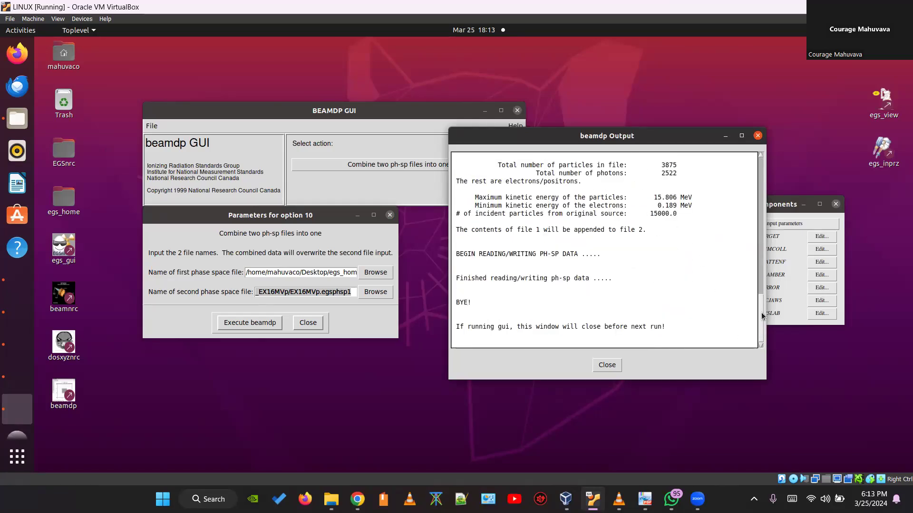
{"action": "scroll", "coordinate": [763, 285], "scroll_direction": "up", "scroll_amount": 5}
{"action": "scroll", "coordinate": [762, 266], "scroll_direction": "down", "scroll_amount": 5}
{"action": "scroll", "coordinate": [762, 255], "scroll_direction": "up", "scroll_amount": 5}
{"action": "scroll", "coordinate": [762, 267], "scroll_direction": "down", "scroll_amount": 5}
Close the beamdp output, recheck the second phase space file name, and close the option 10 parameters
{"action": "left_click", "coordinate": [605, 365]}
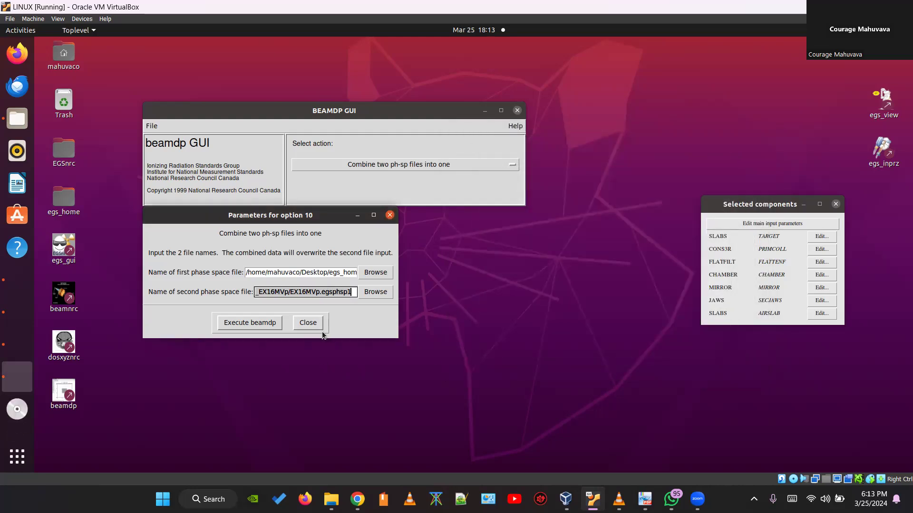
{"action": "left_click_drag", "start_coordinate": [288, 292], "coordinate": [354, 292]}
{"action": "left_click", "coordinate": [311, 323]}
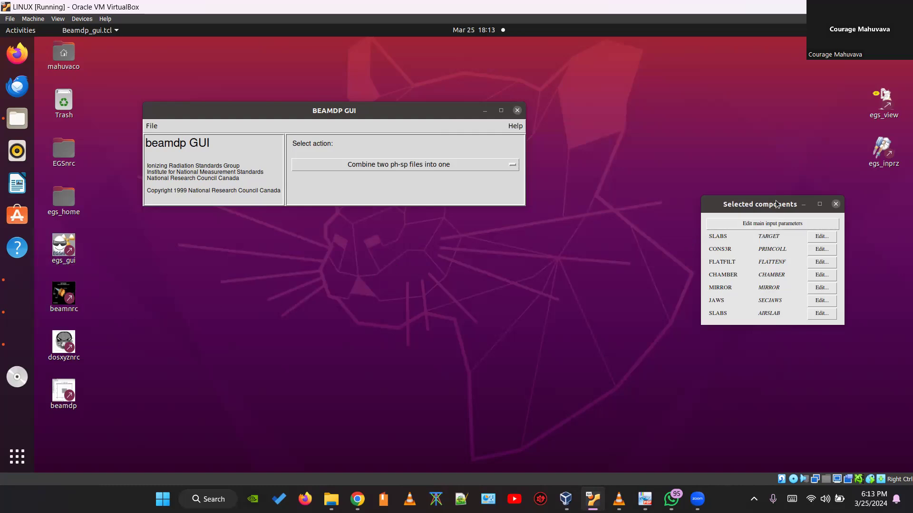
Reopen the EX16MVp main inputs and review the available source number options without changing the source
{"action": "left_click_drag", "start_coordinate": [776, 202], "coordinate": [761, 153]}
{"action": "left_click", "coordinate": [763, 176]}
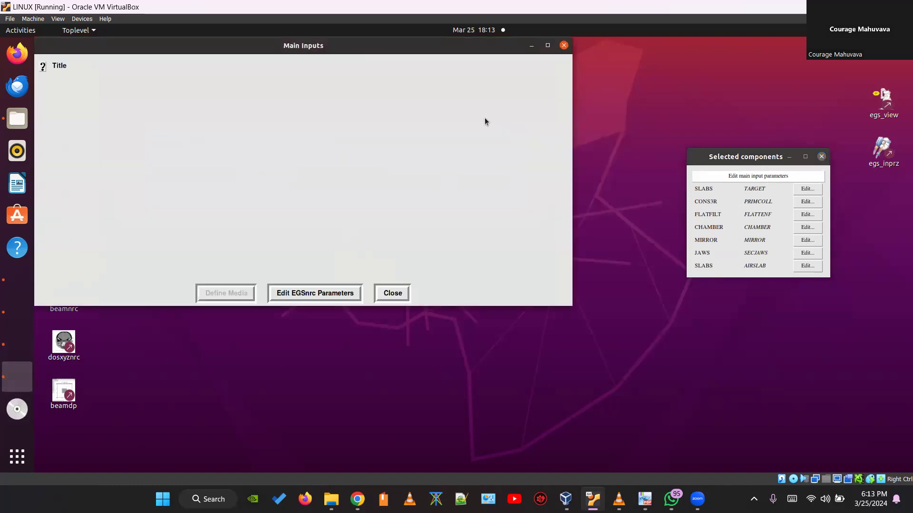
{"action": "left_click_drag", "start_coordinate": [375, 47], "coordinate": [644, 100]}
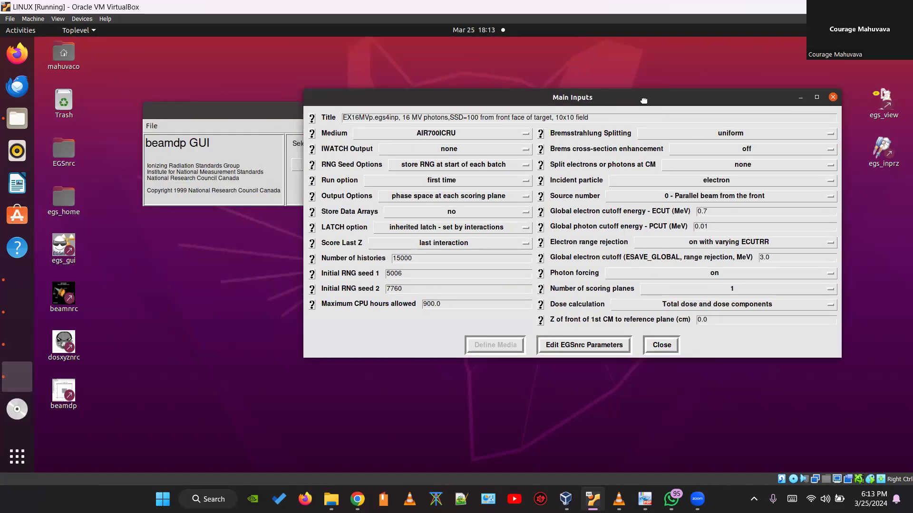
{"action": "left_click", "coordinate": [677, 196]}
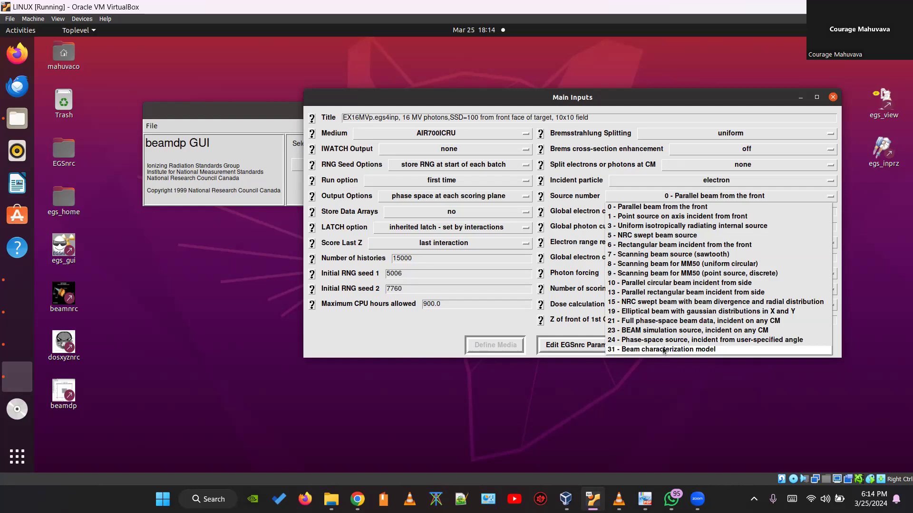
{"action": "left_click", "coordinate": [407, 332]}
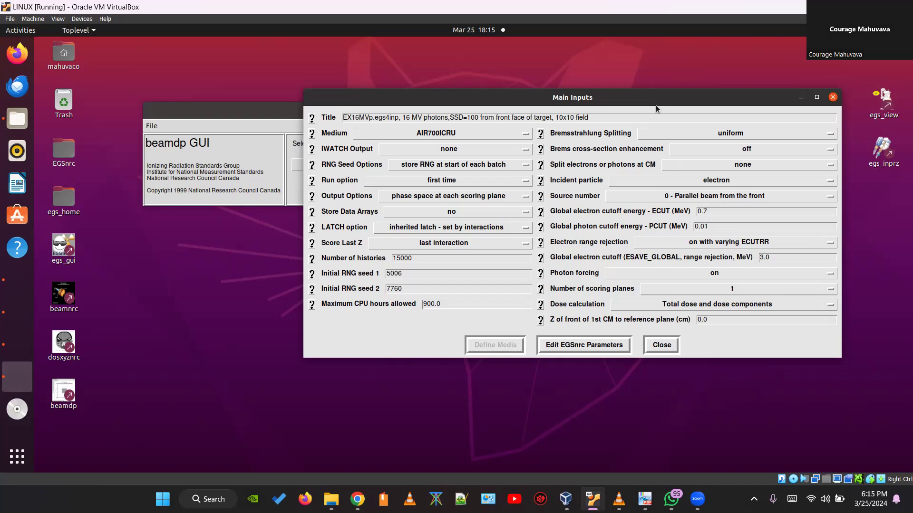
Move the BEAMDP GUI toward the desktop's upper edge and close the main inputs
{"action": "left_click_drag", "start_coordinate": [743, 98], "coordinate": [753, 93]}
{"action": "left_click_drag", "start_coordinate": [239, 110], "coordinate": [206, 55]}
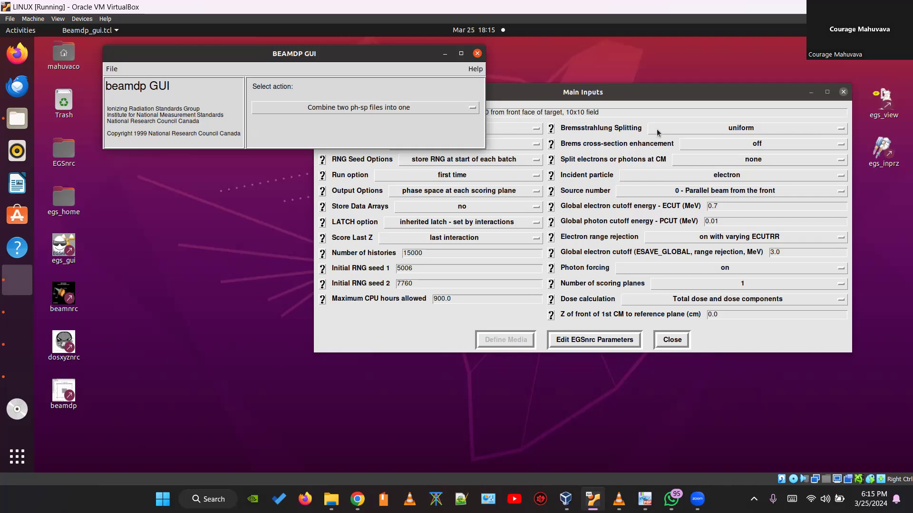
{"action": "left_click", "coordinate": [843, 92]}
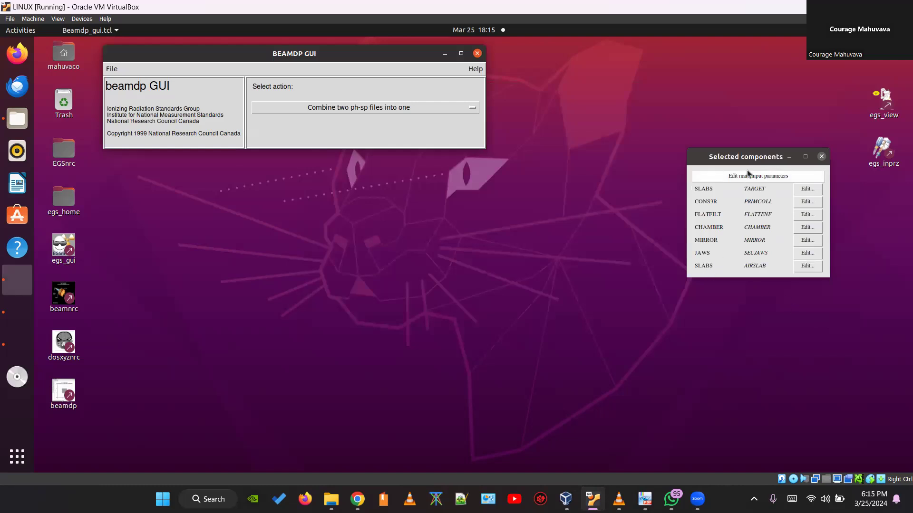
Reopen the main inputs, keep the number of scoring planes at 1, and reposition the resulting scoring options for plane 1
{"action": "left_click_drag", "start_coordinate": [748, 158], "coordinate": [688, 145]}
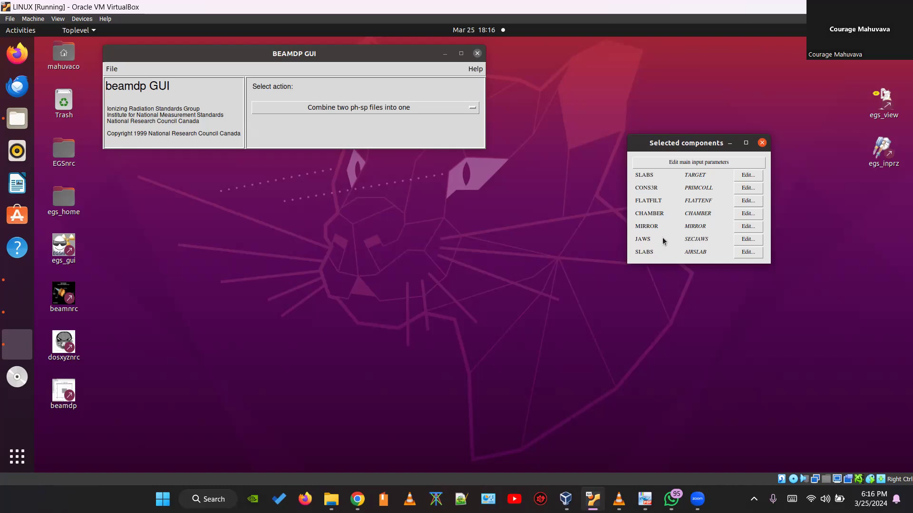
{"action": "left_click", "coordinate": [685, 167]}
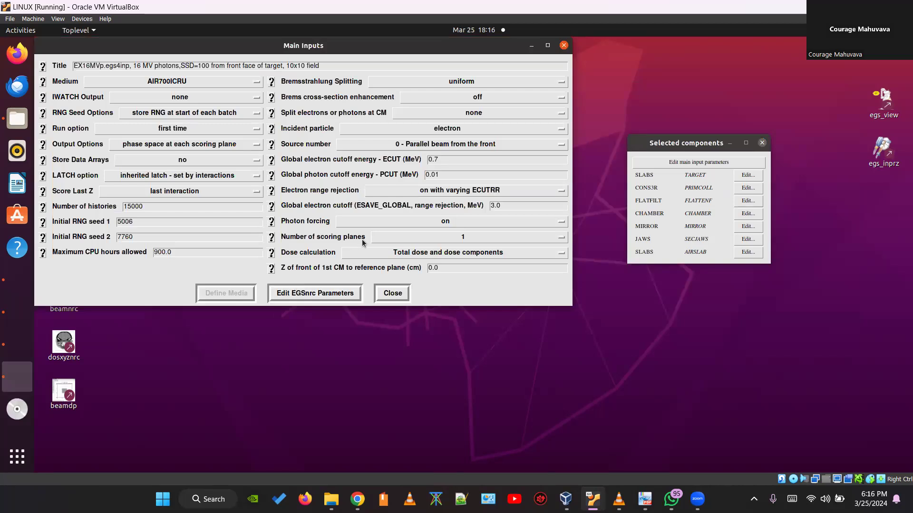
{"action": "left_click", "coordinate": [440, 242]}
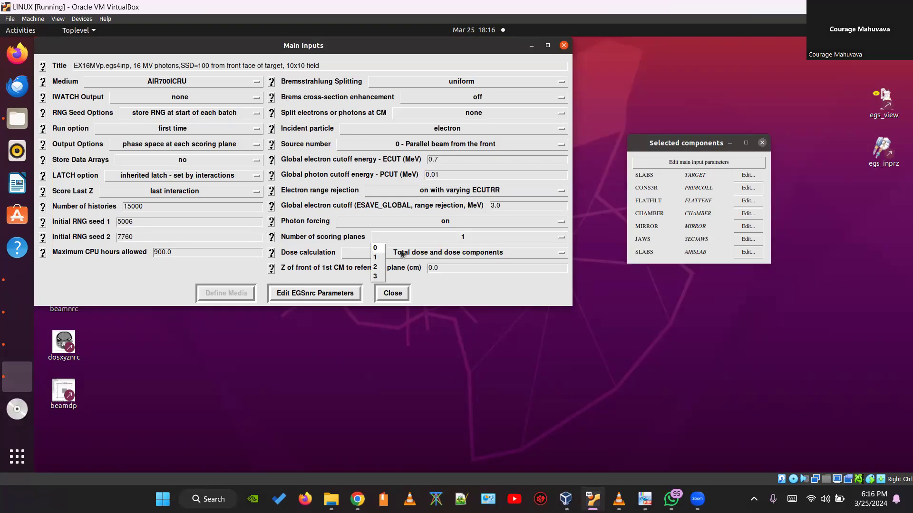
{"action": "left_click", "coordinate": [378, 258]}
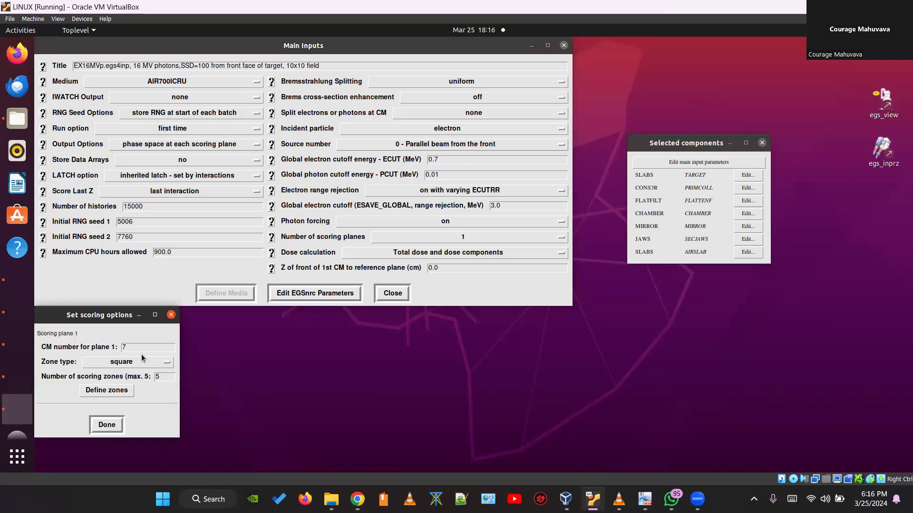
{"action": "left_click", "coordinate": [134, 348]}
{"action": "left_click_drag", "start_coordinate": [122, 315], "coordinate": [200, 290]}
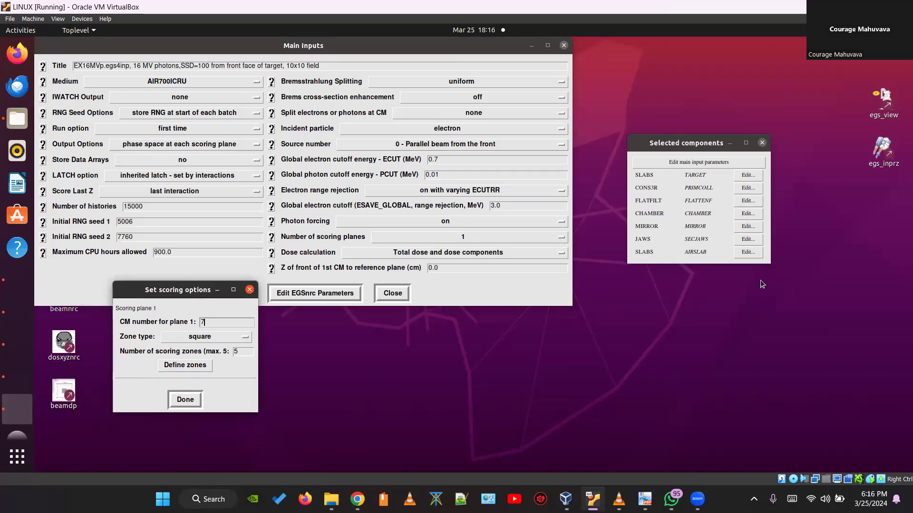
Check scoring plane 1 against the component list, keep the square zone type, and review its zone halfwidths
{"action": "left_click", "coordinate": [647, 257]}
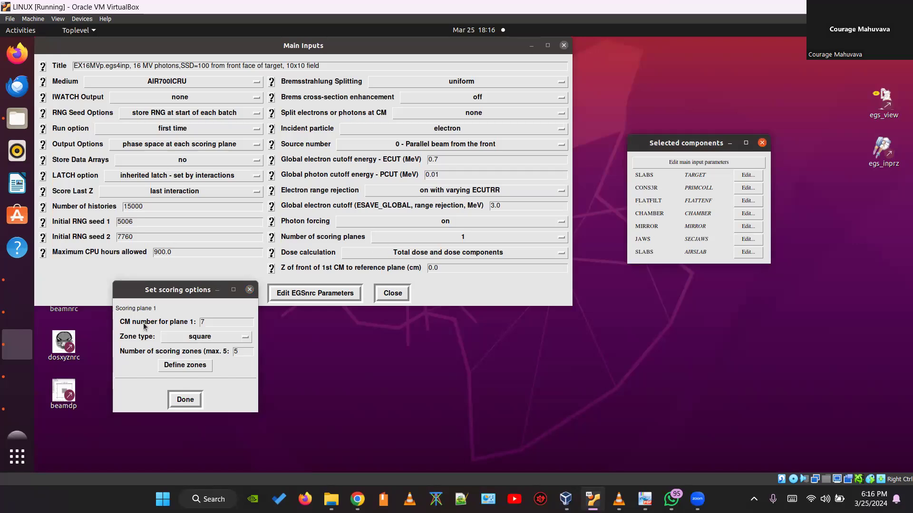
{"action": "left_click", "coordinate": [206, 338]}
{"action": "left_click", "coordinate": [190, 346]}
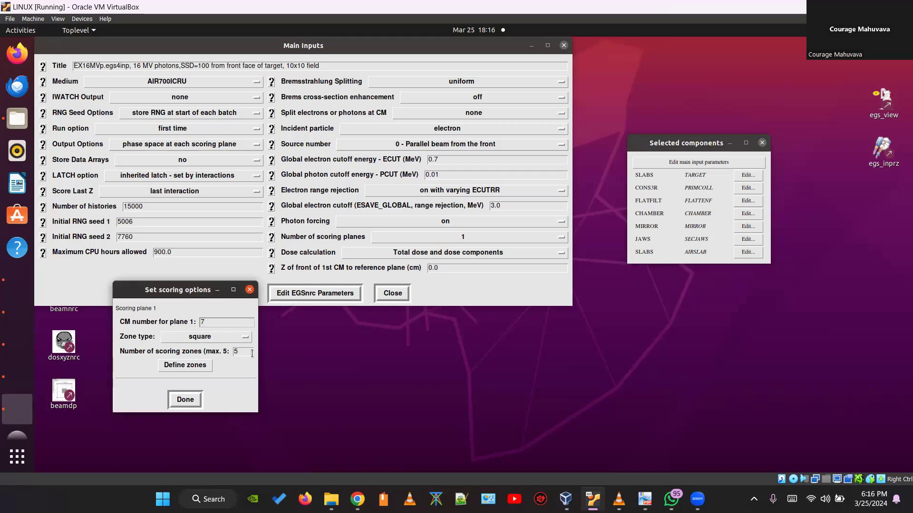
{"action": "left_click", "coordinate": [199, 371]}
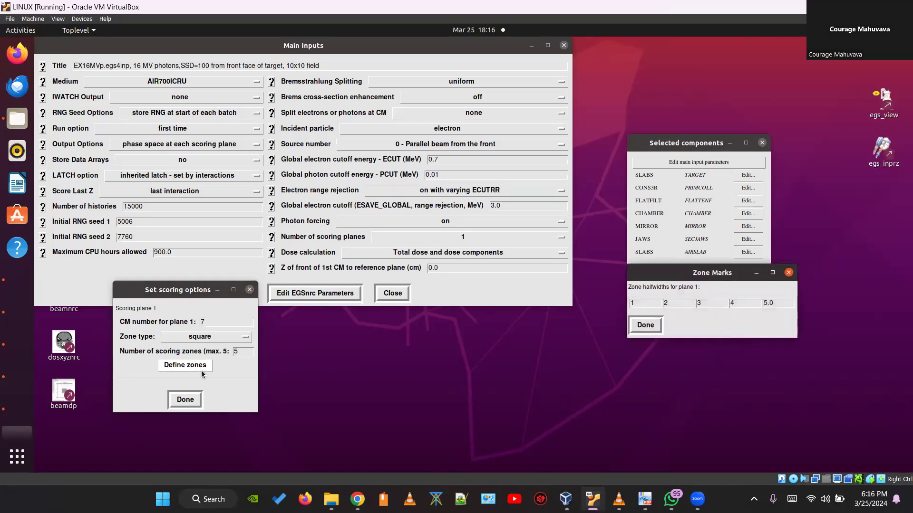
{"action": "left_click", "coordinate": [646, 328]}
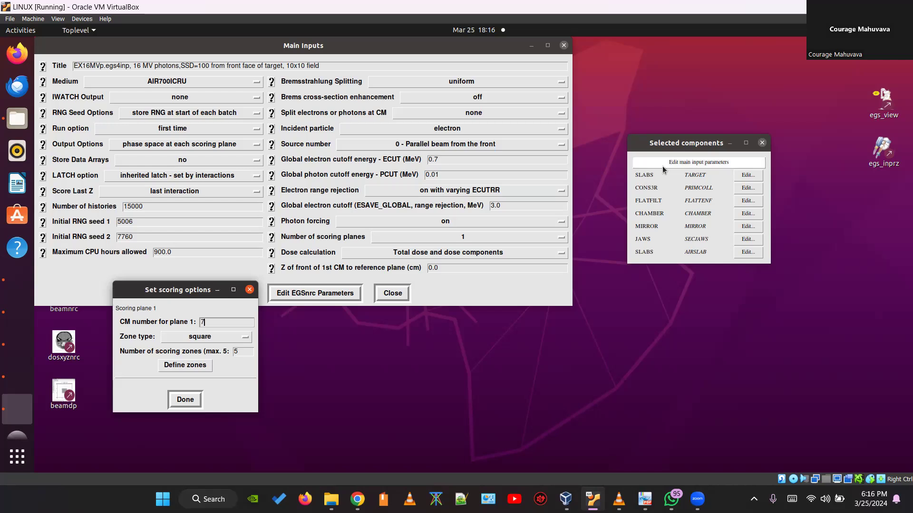
Switch to PDF-XChange Viewer to compare the component modules with the linac head geometry in Figure 6.2
{"action": "left_click", "coordinate": [644, 177]}
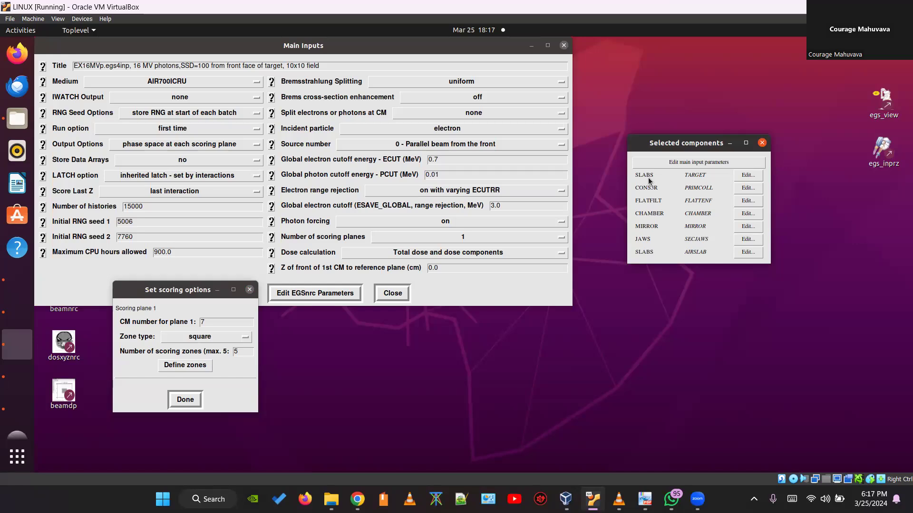
{"action": "left_click", "coordinate": [639, 496]}
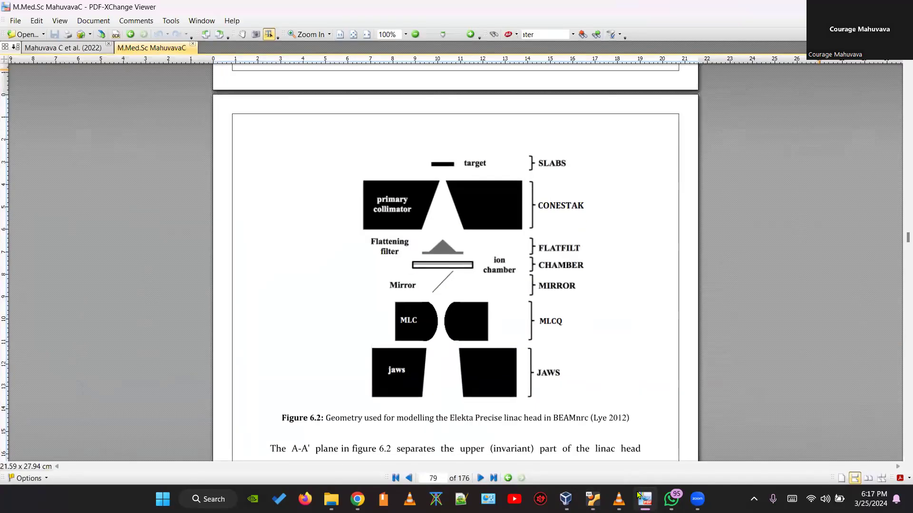
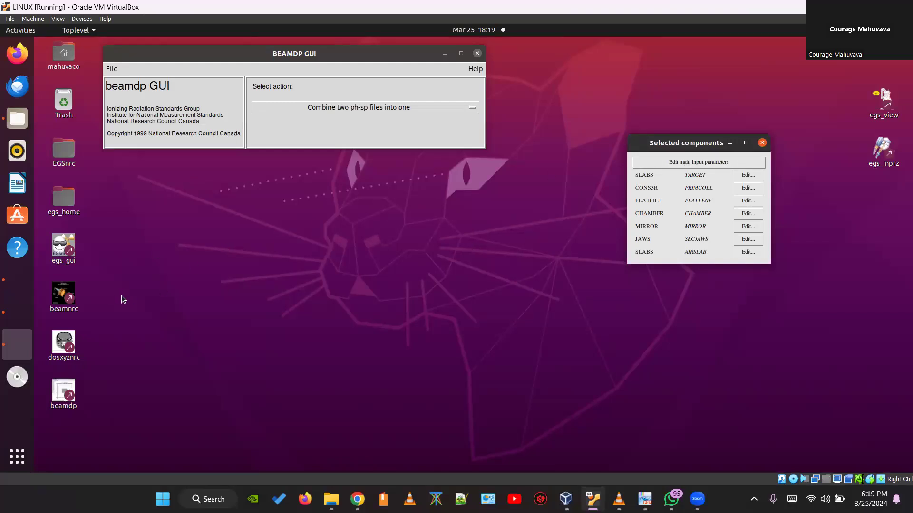
Open the egs_home folder in the Linux desktop and look over the BEAM_ accelerator folders, moving the window clear of BEAMDP
{"action": "double_click", "coordinate": [57, 200]}
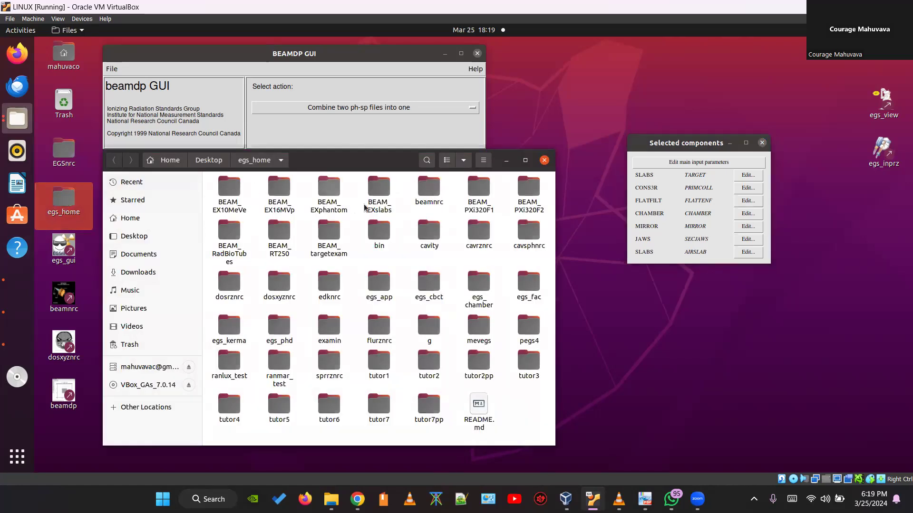
{"action": "left_click", "coordinate": [282, 207]}
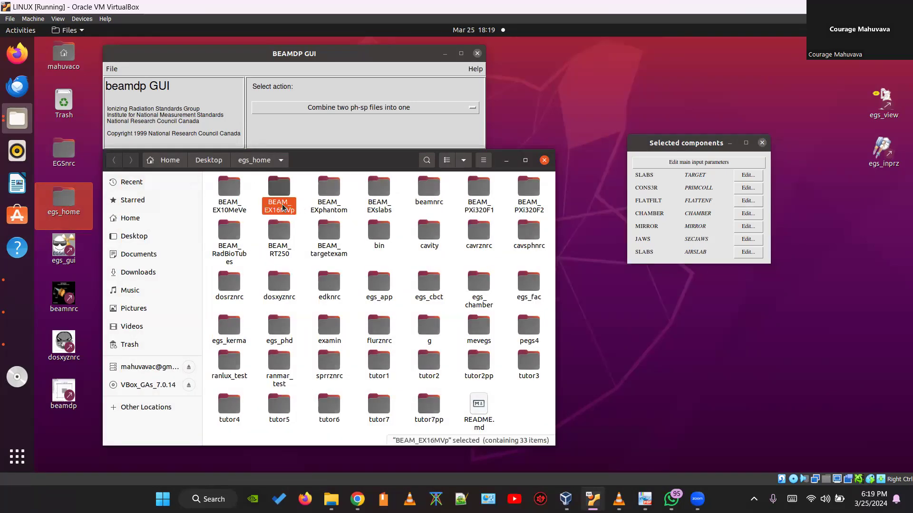
{"action": "left_click", "coordinate": [229, 204]}
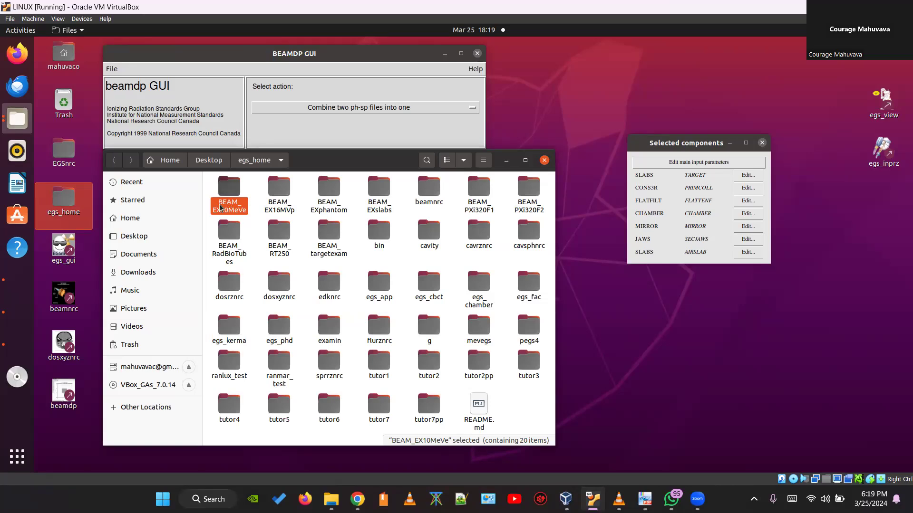
{"action": "left_click", "coordinate": [279, 189]}
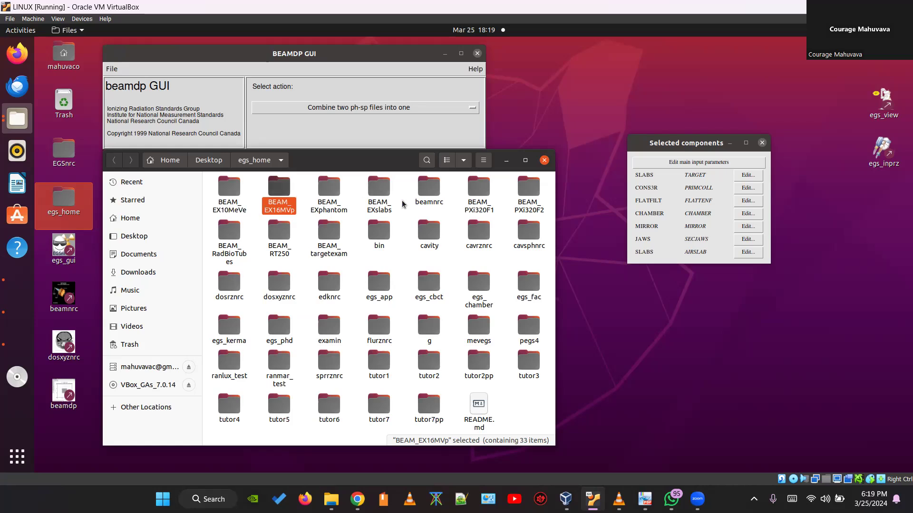
{"action": "left_click_drag", "start_coordinate": [348, 173], "coordinate": [311, 194]}
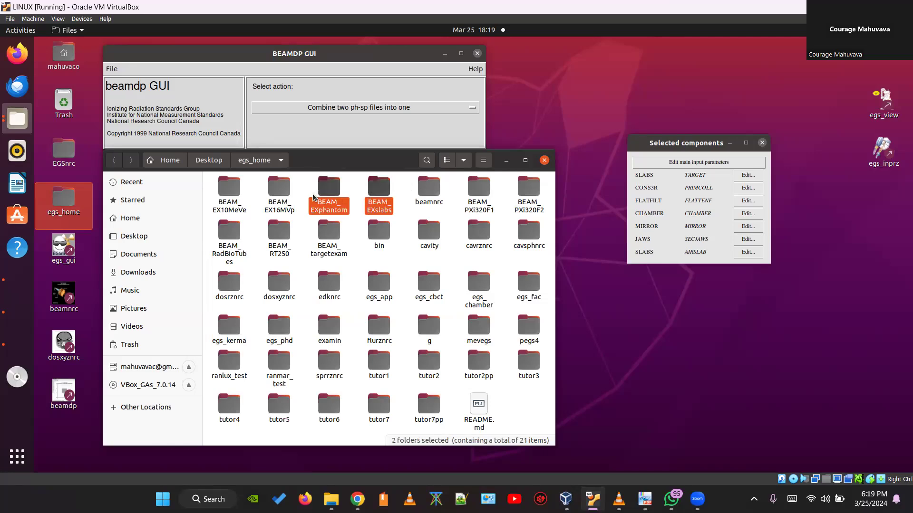
{"action": "left_click", "coordinate": [492, 200]}
{"action": "left_click", "coordinate": [526, 197]}
{"action": "left_click", "coordinate": [239, 252]}
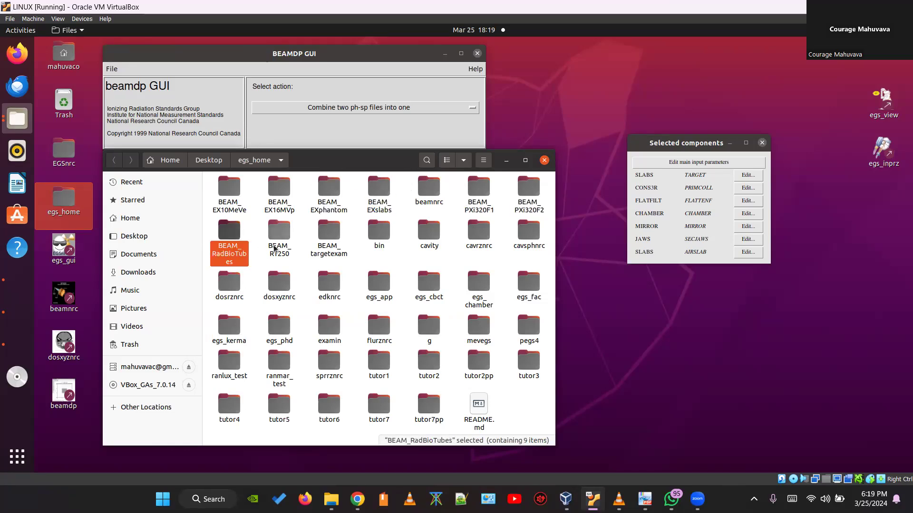
{"action": "left_click", "coordinate": [279, 233]}
{"action": "left_click_drag", "start_coordinate": [409, 169], "coordinate": [716, 149]}
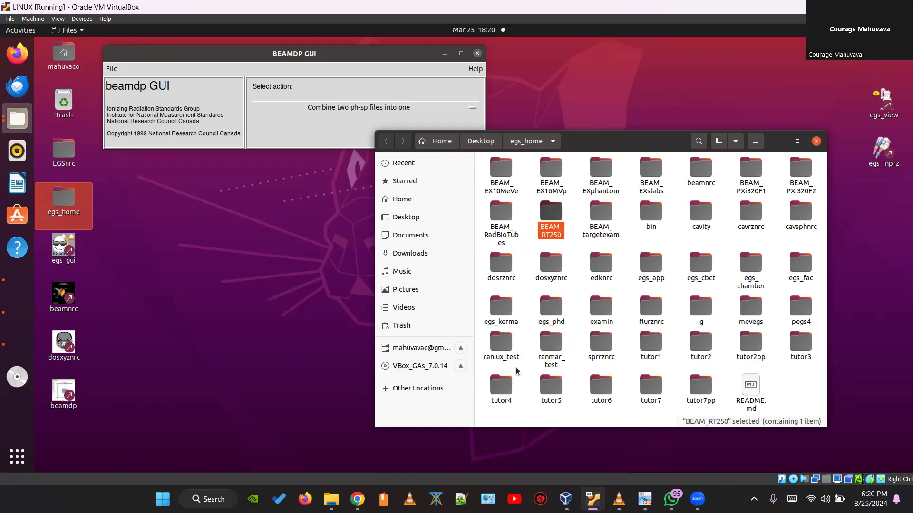
Switch to PDF-XChange Viewer and look through the M.Med.Sc thesis sections on DOSXYZnrc, photon beam quality and CT-based simulations
{"action": "left_click", "coordinate": [644, 499]}
{"action": "scroll", "coordinate": [555, 258], "scroll_direction": "down", "scroll_amount": 10}
{"action": "scroll", "coordinate": [558, 255], "scroll_direction": "down", "scroll_amount": 4}
{"action": "scroll", "coordinate": [557, 255], "scroll_direction": "up", "scroll_amount": 20}
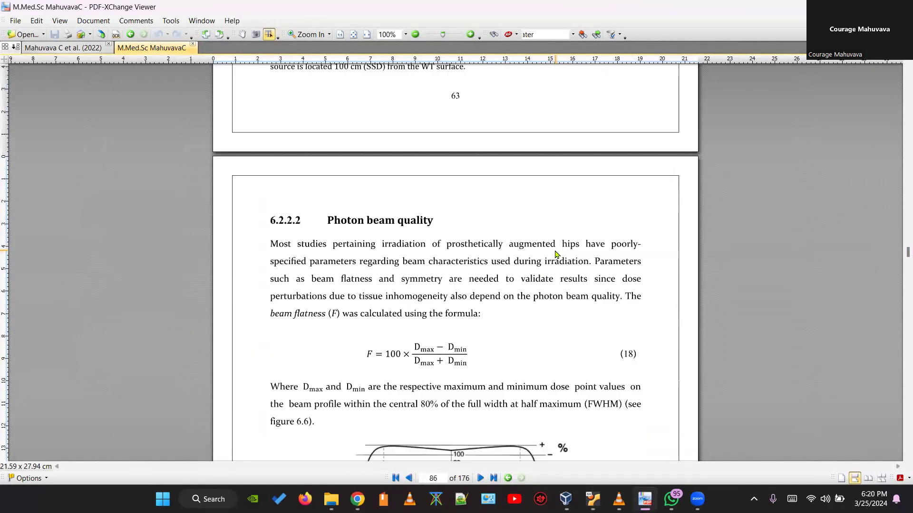
{"action": "scroll", "coordinate": [557, 255], "scroll_direction": "up", "scroll_amount": 20}
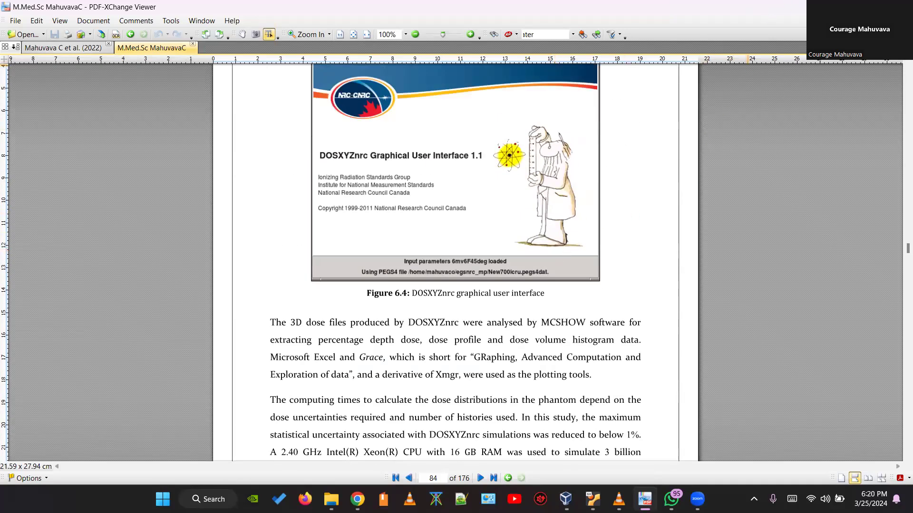
{"action": "key", "text": "alt+Tab"}
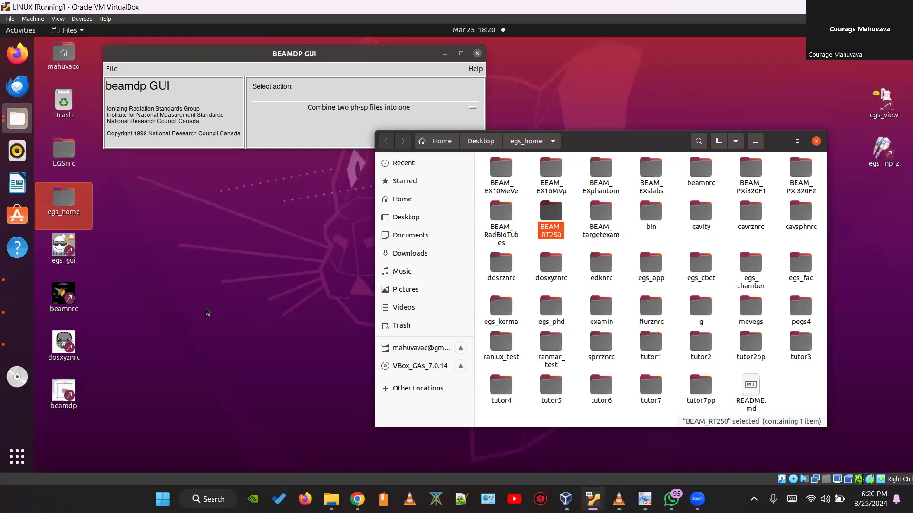
{"action": "left_click", "coordinate": [645, 499]}
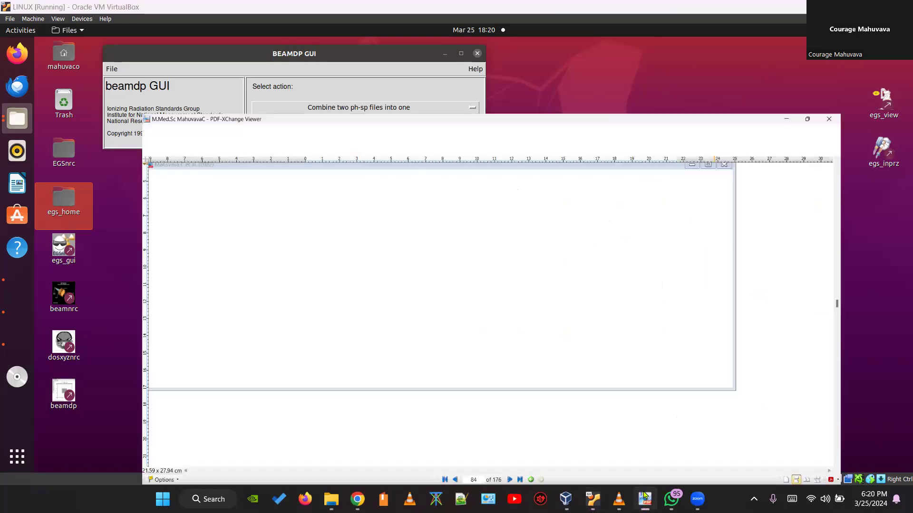
{"action": "scroll", "coordinate": [594, 297], "scroll_direction": "down", "scroll_amount": 10}
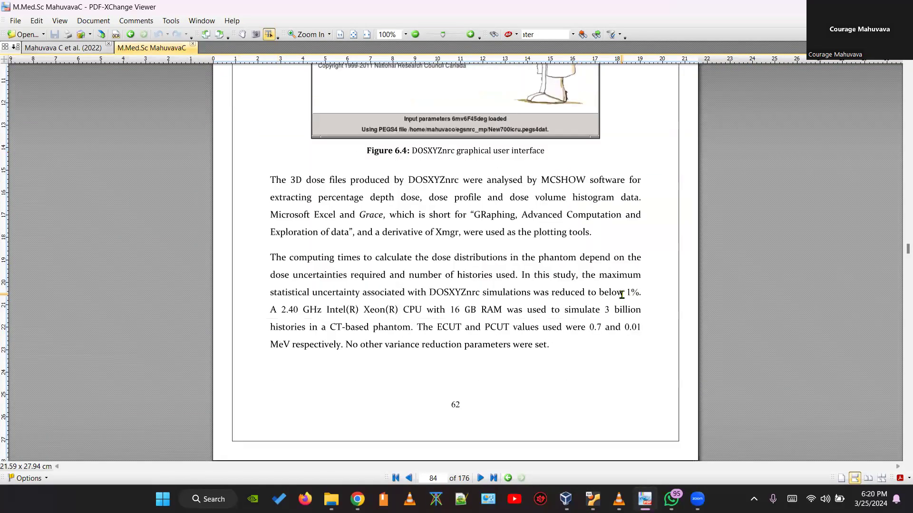
{"action": "scroll", "coordinate": [620, 296], "scroll_direction": "down", "scroll_amount": 15}
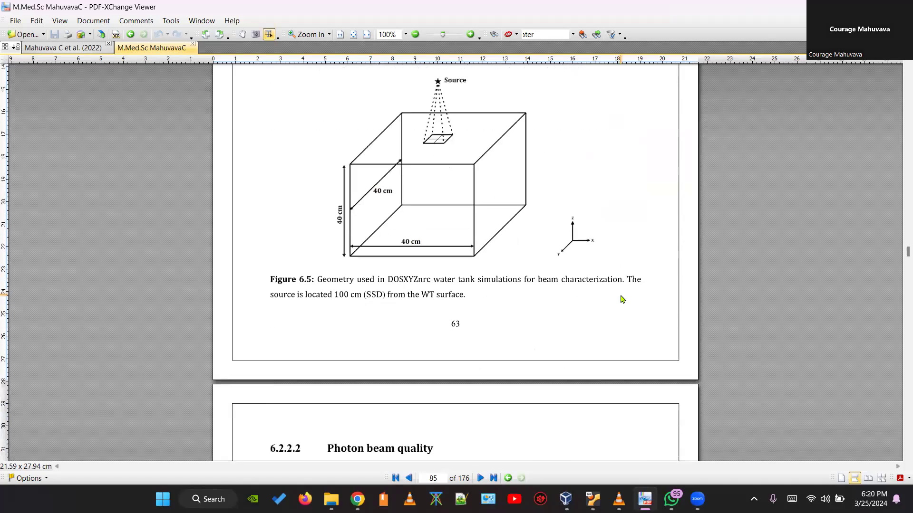
{"action": "scroll", "coordinate": [622, 300], "scroll_direction": "down", "scroll_amount": 20}
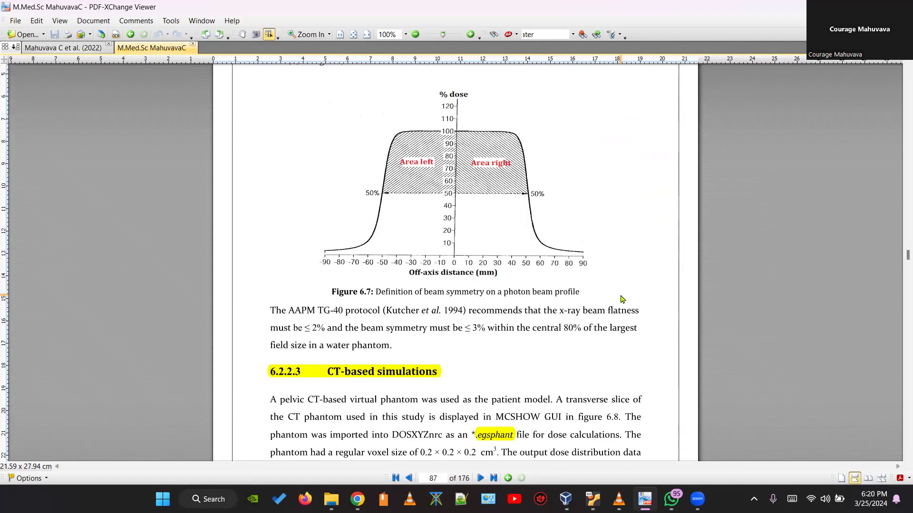
{"action": "scroll", "coordinate": [621, 295], "scroll_direction": "up", "scroll_amount": 8}
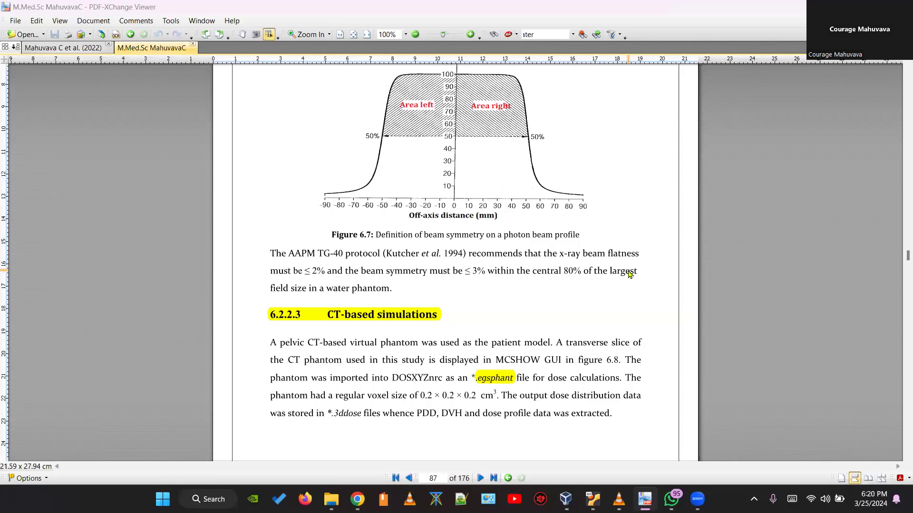
Search the computer for "phd thes" and open the reviewed PhD thesis on the IQM output signal and dose
{"action": "key", "text": "super"}
{"action": "type", "text": "phd"}
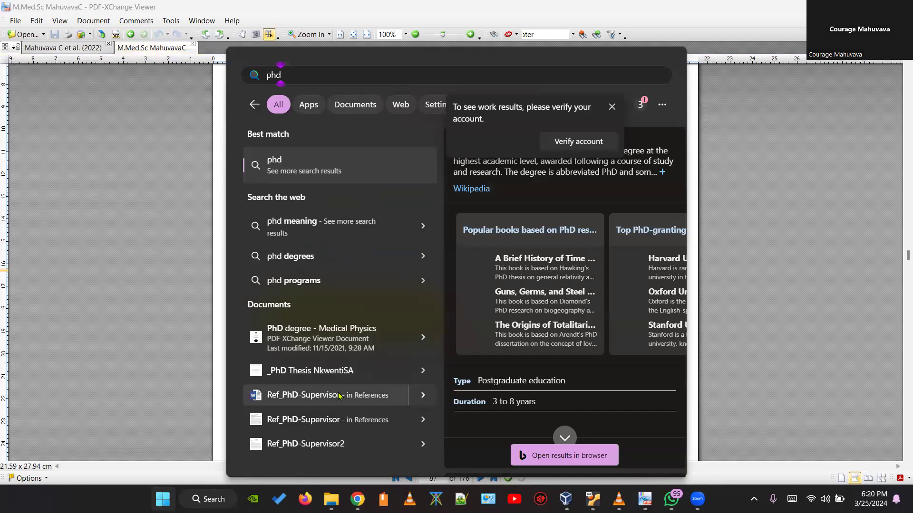
{"action": "type", "text": " the"}
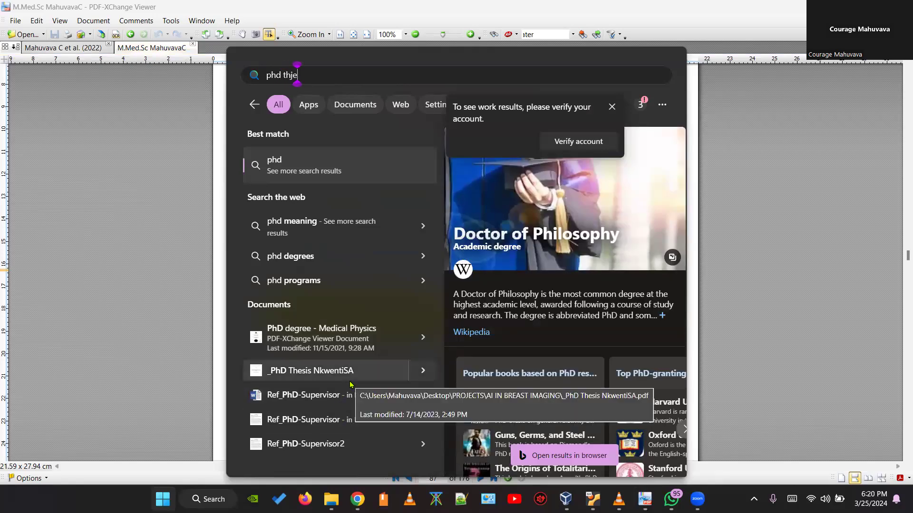
{"action": "type", "text": "s"}
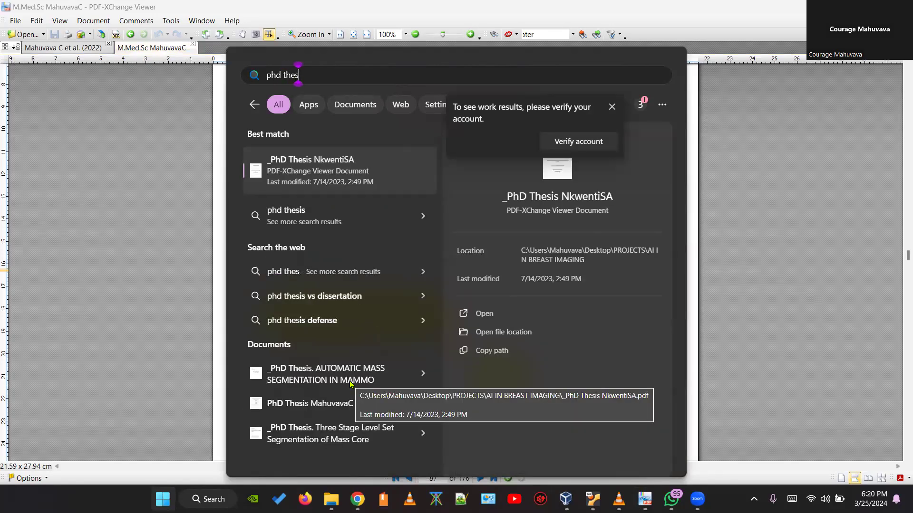
{"action": "left_click", "coordinate": [325, 407]}
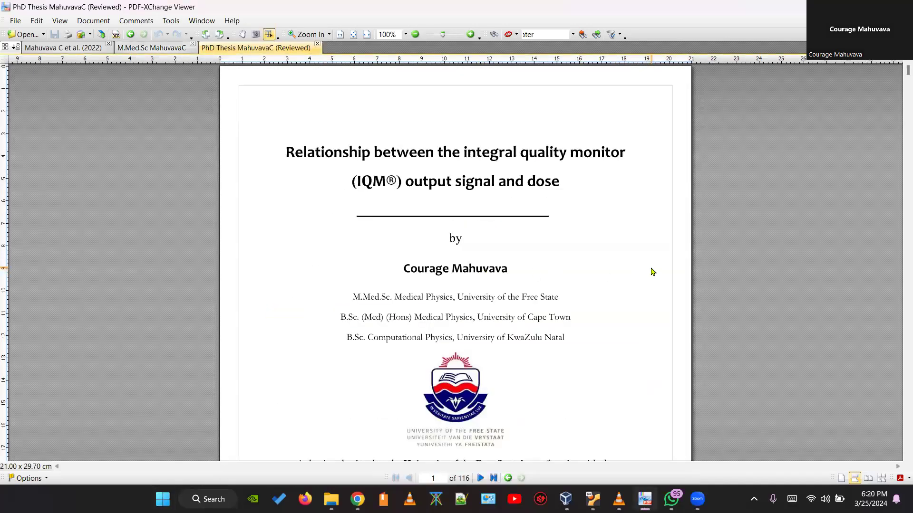
Page through the PhD thesis to the table of contents and go to Chapter 4 on external beam patient dose verification
{"action": "key", "text": "Right"}
{"action": "key", "text": "Right"}
{"action": "key", "text": "Right"}
{"action": "key", "text": "Right"}
{"action": "key", "text": "Right"}
{"action": "key", "text": "Right"}
{"action": "key", "text": "Right"}
{"action": "key", "text": "Right"}
{"action": "key", "text": "Right"}
{"action": "key", "text": "Left"}
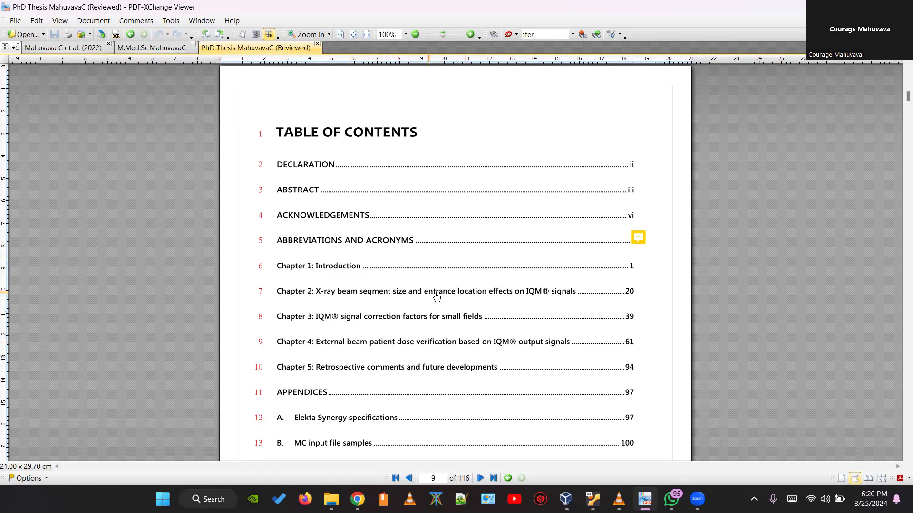
{"action": "left_click", "coordinate": [370, 339]}
Read through Chapter 4, from the IQM background to section 4.2.2 on determining the beam segment weight
{"action": "scroll", "coordinate": [567, 301], "scroll_direction": "down", "scroll_amount": 3}
{"action": "scroll", "coordinate": [567, 301], "scroll_direction": "down", "scroll_amount": 20}
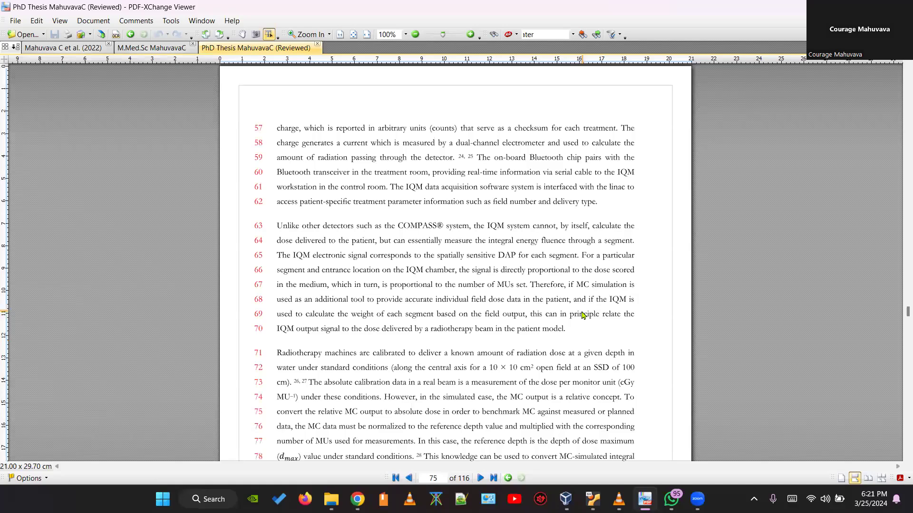
{"action": "scroll", "coordinate": [582, 315], "scroll_direction": "down", "scroll_amount": 15}
{"action": "scroll", "coordinate": [583, 315], "scroll_direction": "down", "scroll_amount": 10}
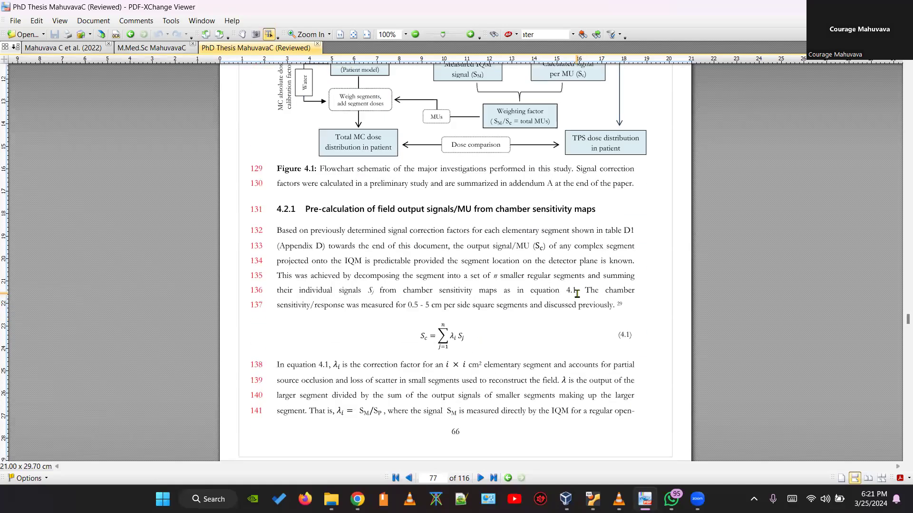
{"action": "scroll", "coordinate": [465, 215], "scroll_direction": "down", "scroll_amount": 15}
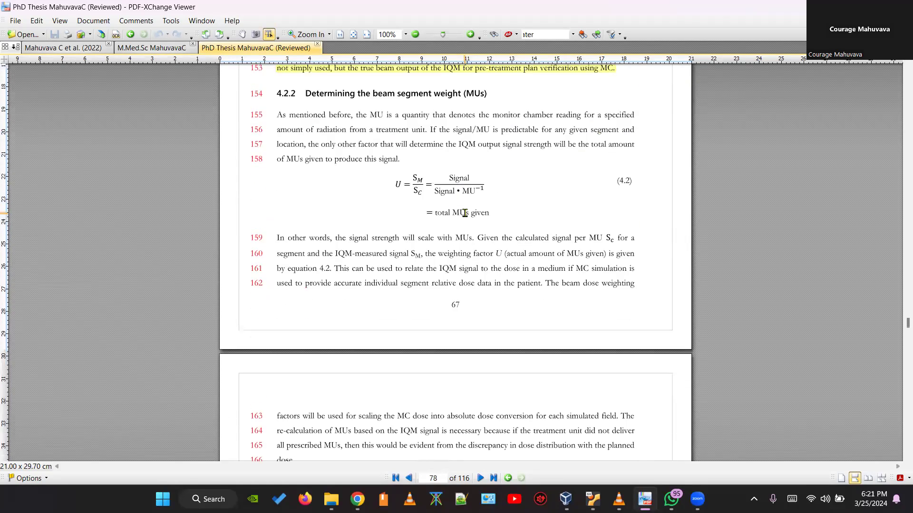
Review the thesis's chapter 4 methods, from the beam segment weight section through the Monte Carlo variance maps in Figure 4.8
{"action": "scroll", "coordinate": [444, 194], "scroll_direction": "down", "scroll_amount": 5}
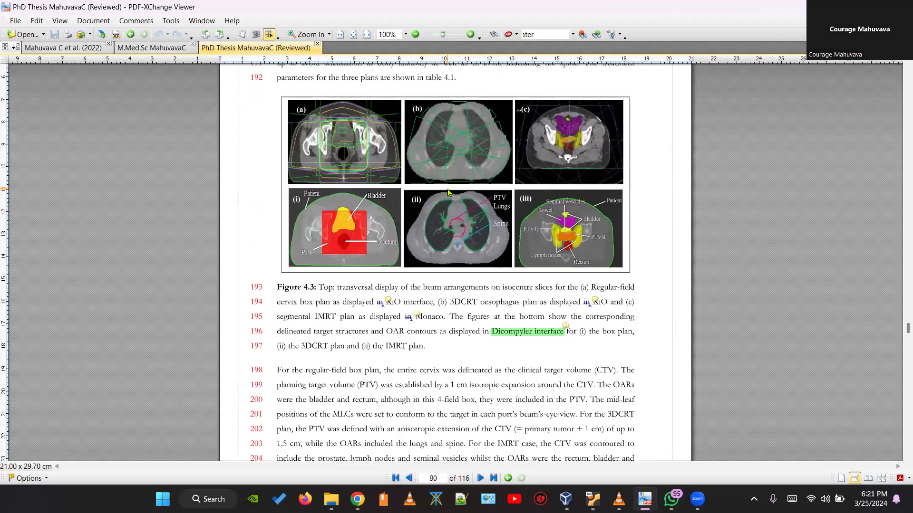
{"action": "scroll", "coordinate": [448, 193], "scroll_direction": "up", "scroll_amount": 1}
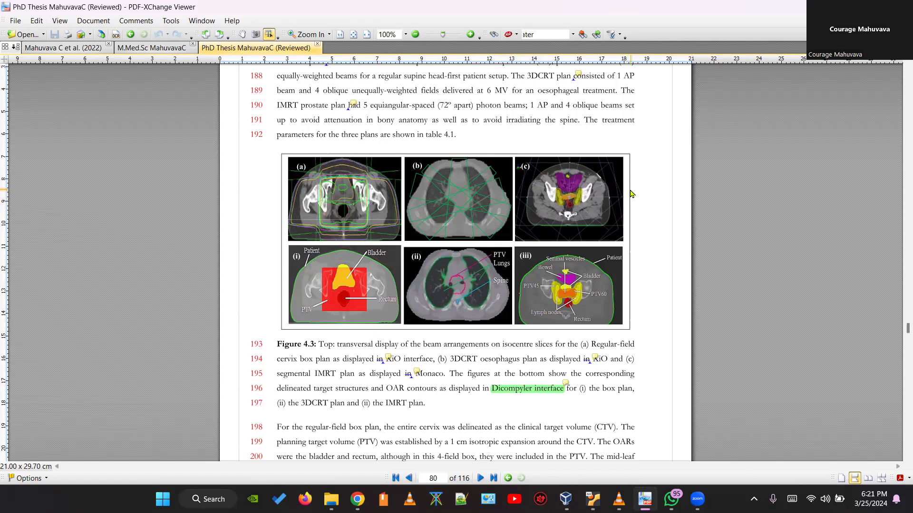
{"action": "scroll", "coordinate": [729, 203], "scroll_direction": "down", "scroll_amount": 20}
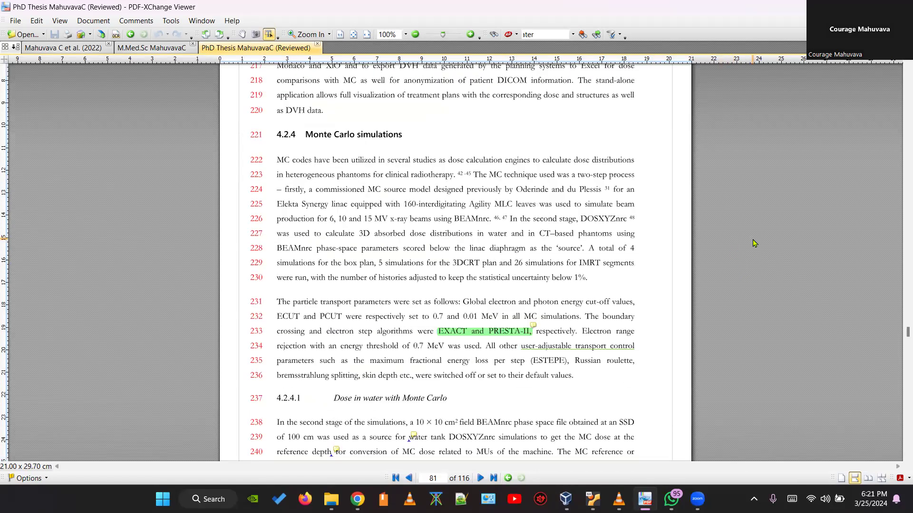
{"action": "scroll", "coordinate": [760, 288], "scroll_direction": "down", "scroll_amount": 20}
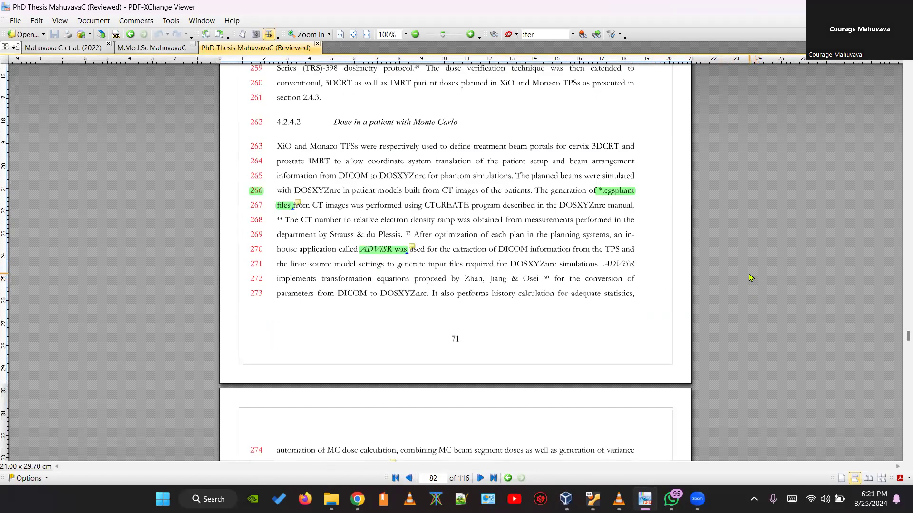
{"action": "scroll", "coordinate": [734, 200], "scroll_direction": "down", "scroll_amount": 20}
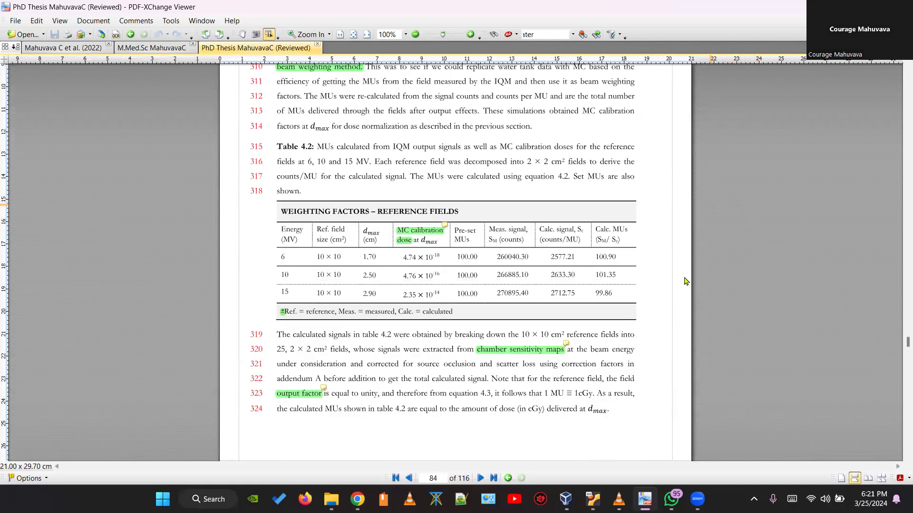
{"action": "scroll", "coordinate": [650, 323], "scroll_direction": "down", "scroll_amount": 20}
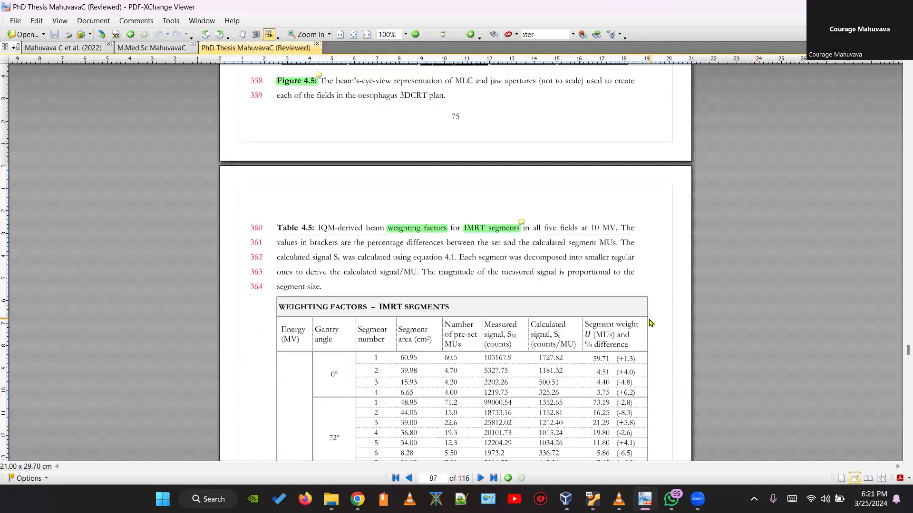
{"action": "scroll", "coordinate": [651, 323], "scroll_direction": "down", "scroll_amount": 5}
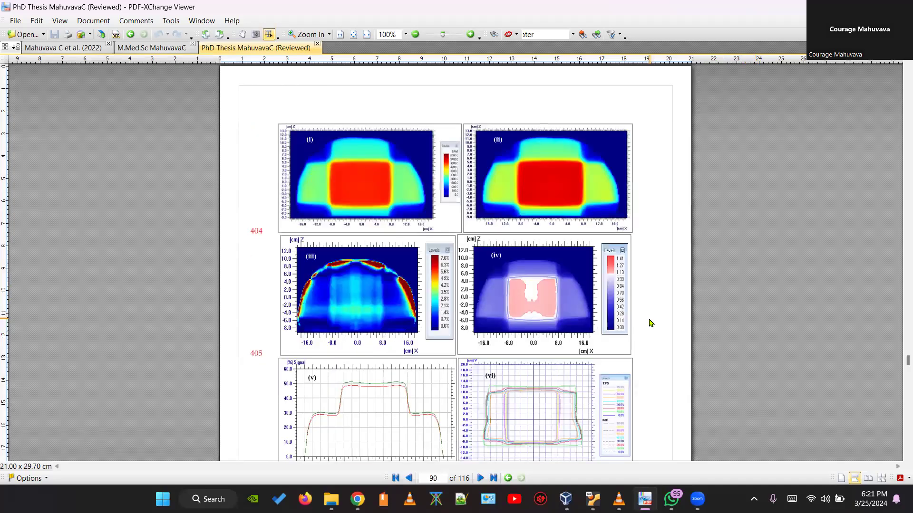
{"action": "scroll", "coordinate": [541, 316], "scroll_direction": "up", "scroll_amount": 15}
{"action": "scroll", "coordinate": [521, 289], "scroll_direction": "down", "scroll_amount": 5}
{"action": "scroll", "coordinate": [521, 289], "scroll_direction": "down", "scroll_amount": 5}
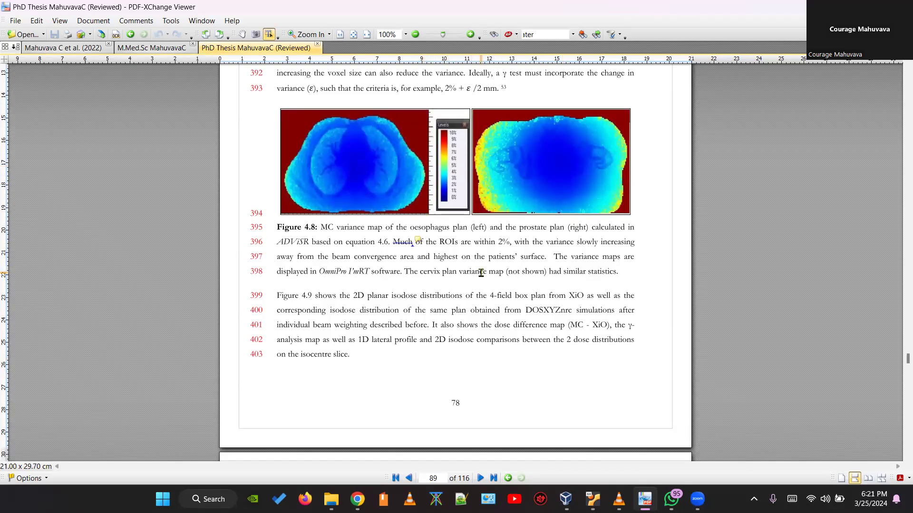
{"action": "scroll", "coordinate": [744, 224], "scroll_direction": "up", "scroll_amount": 2}
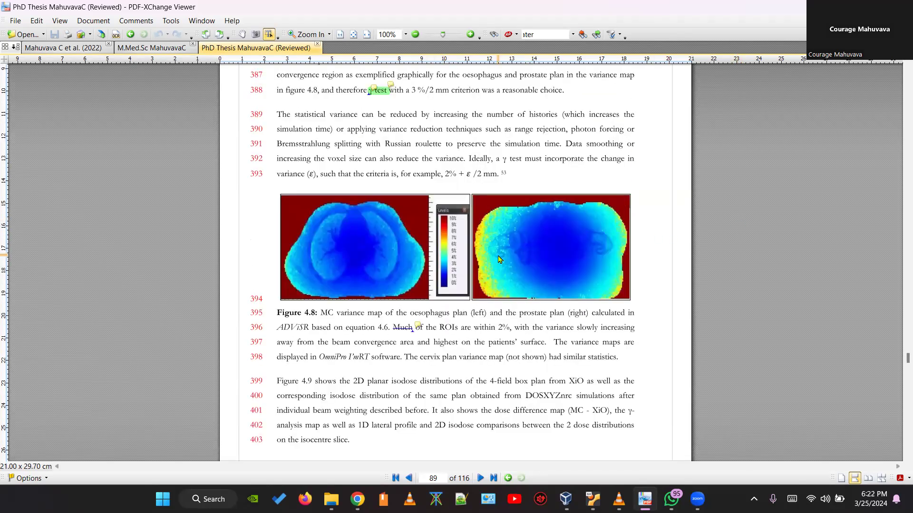
Examine the TPS and Monte Carlo dose comparisons in Figures 4.9 to 4.11 and the DVH parameters in Table 4.6
{"action": "scroll", "coordinate": [499, 259], "scroll_direction": "down", "scroll_amount": 10}
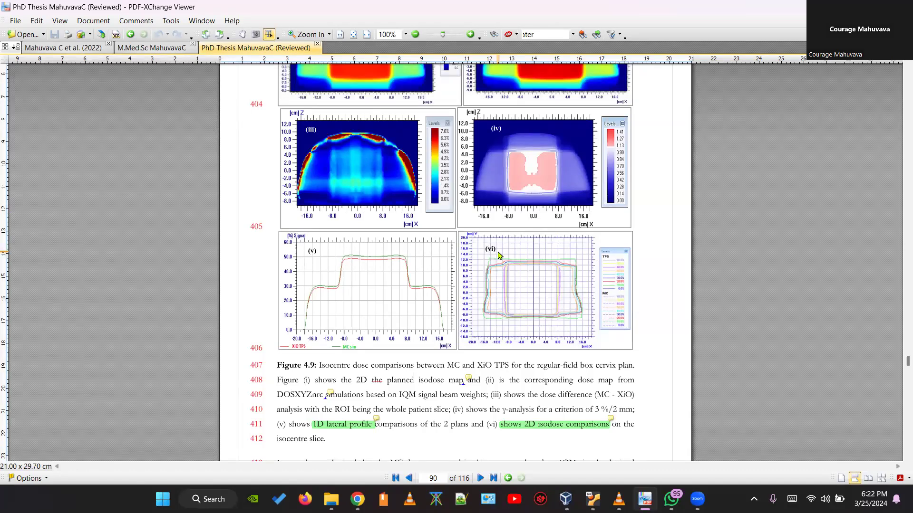
{"action": "scroll", "coordinate": [499, 256], "scroll_direction": "down", "scroll_amount": 5}
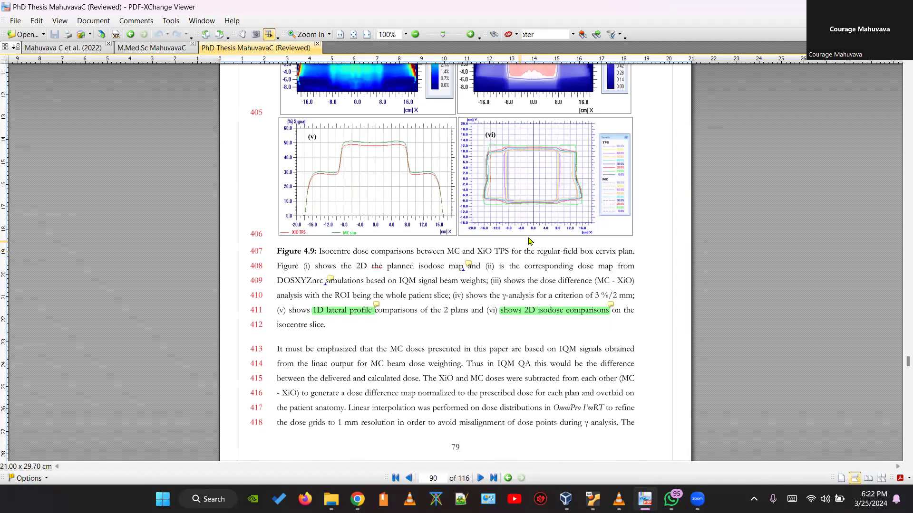
{"action": "scroll", "coordinate": [550, 195], "scroll_direction": "down", "scroll_amount": 20}
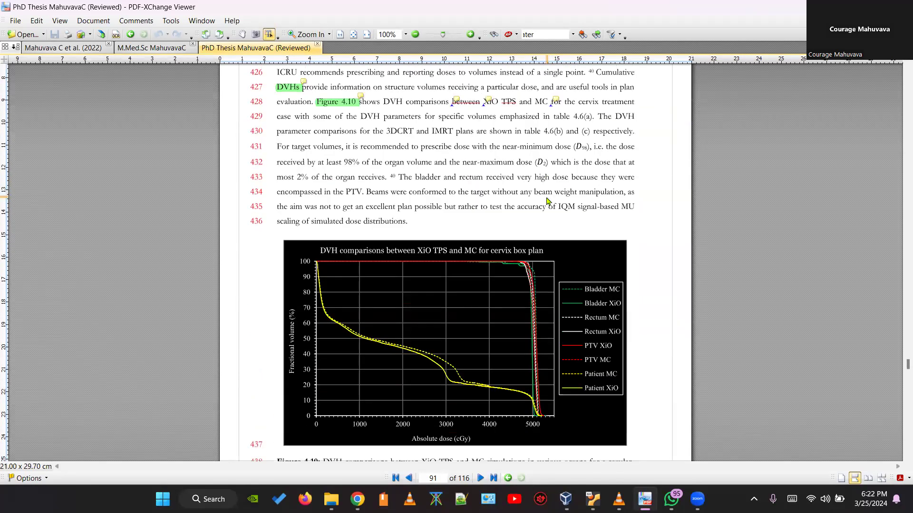
{"action": "scroll", "coordinate": [547, 203], "scroll_direction": "up", "scroll_amount": 20}
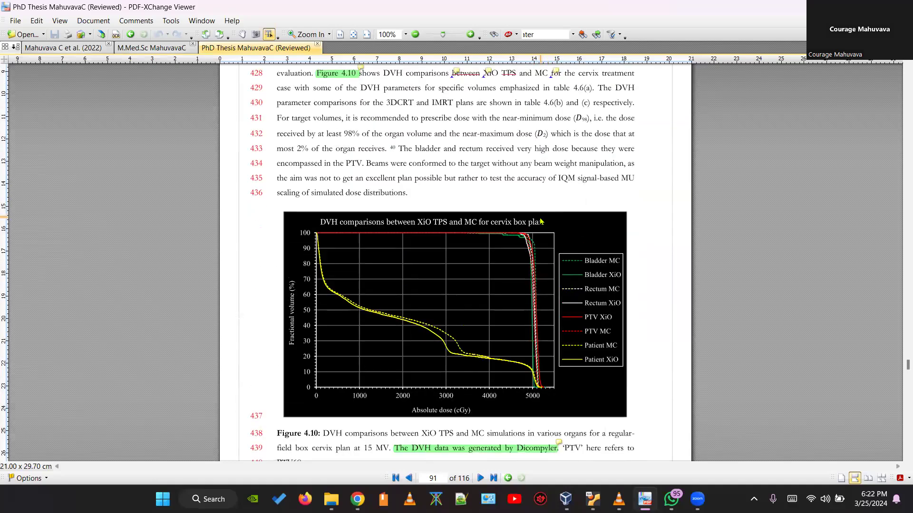
{"action": "scroll", "coordinate": [522, 279], "scroll_direction": "down", "scroll_amount": 20}
{"action": "scroll", "coordinate": [521, 280], "scroll_direction": "down", "scroll_amount": 5}
{"action": "scroll", "coordinate": [466, 237], "scroll_direction": "up", "scroll_amount": 6}
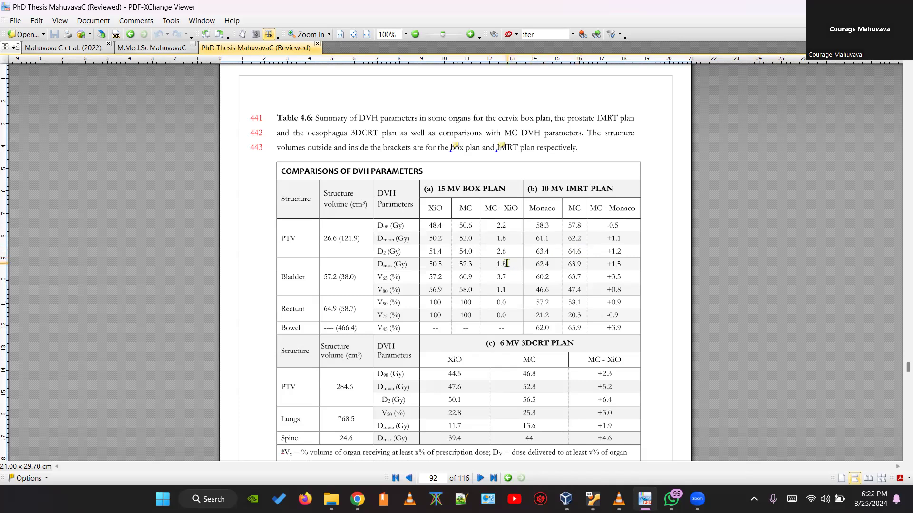
{"action": "scroll", "coordinate": [500, 272], "scroll_direction": "down", "scroll_amount": 3}
{"action": "scroll", "coordinate": [501, 273], "scroll_direction": "down", "scroll_amount": 10}
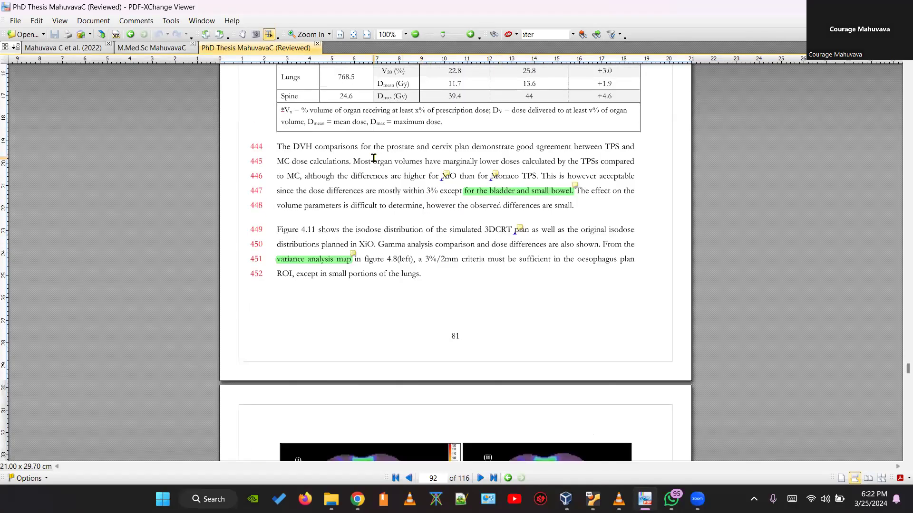
{"action": "scroll", "coordinate": [434, 159], "scroll_direction": "down", "scroll_amount": 10}
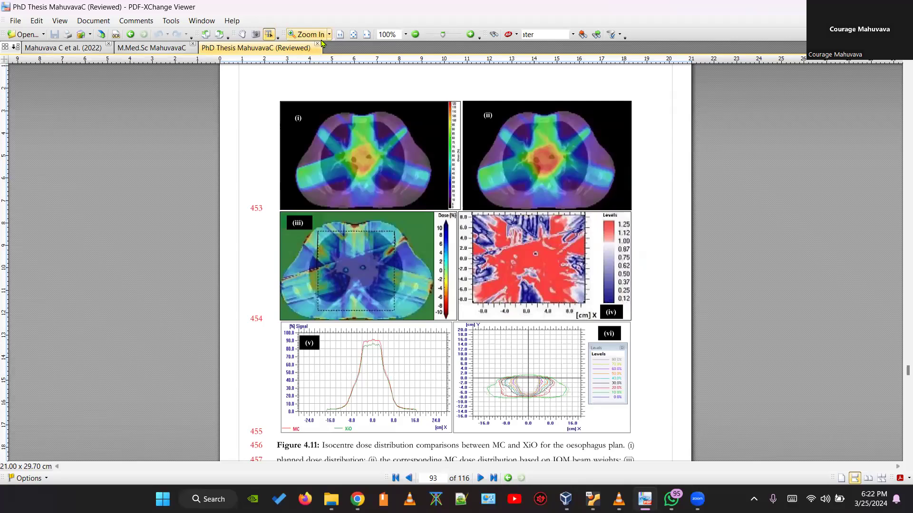
{"action": "scroll", "coordinate": [364, 150], "scroll_direction": "down", "scroll_amount": 7}
{"action": "scroll", "coordinate": [370, 152], "scroll_direction": "up", "scroll_amount": 7}
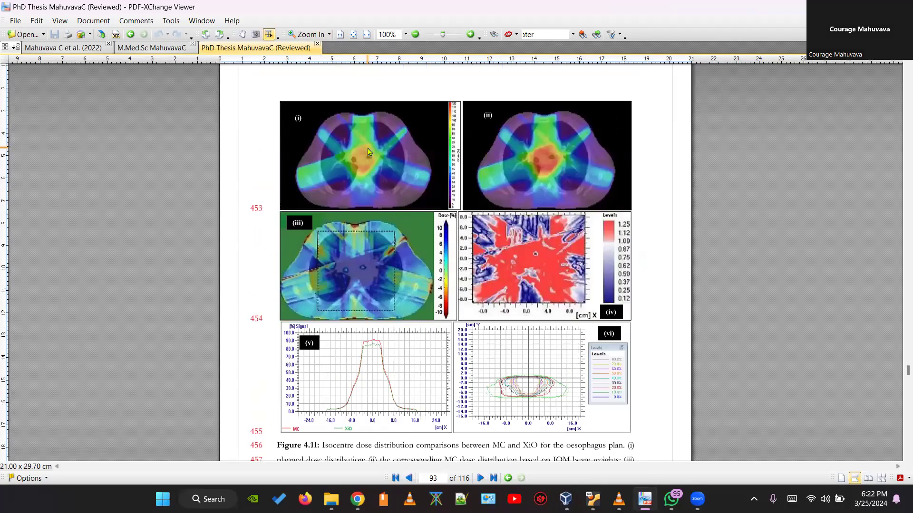
{"action": "scroll", "coordinate": [369, 151], "scroll_direction": "up", "scroll_amount": 2}
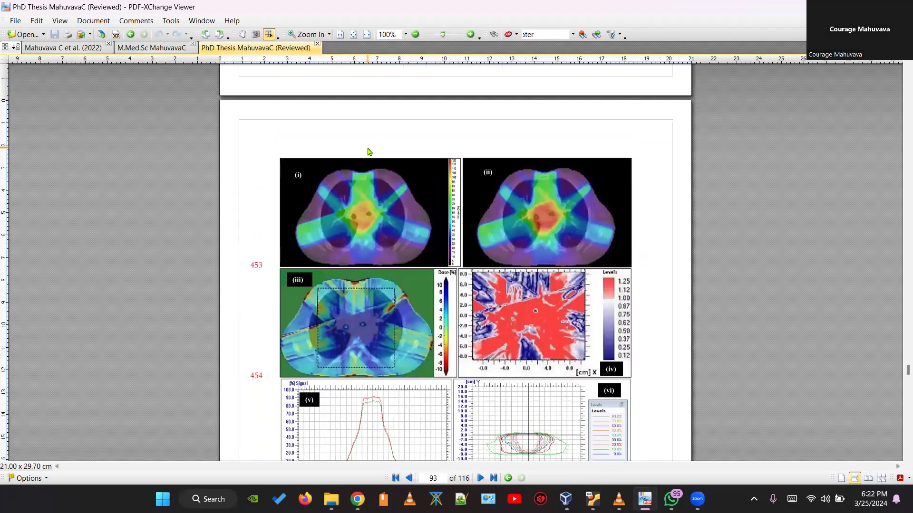
Close the PhD thesis document and switch from the PDF viewer to the Linux desktop in VirtualBox
{"action": "left_click", "coordinate": [317, 45]}
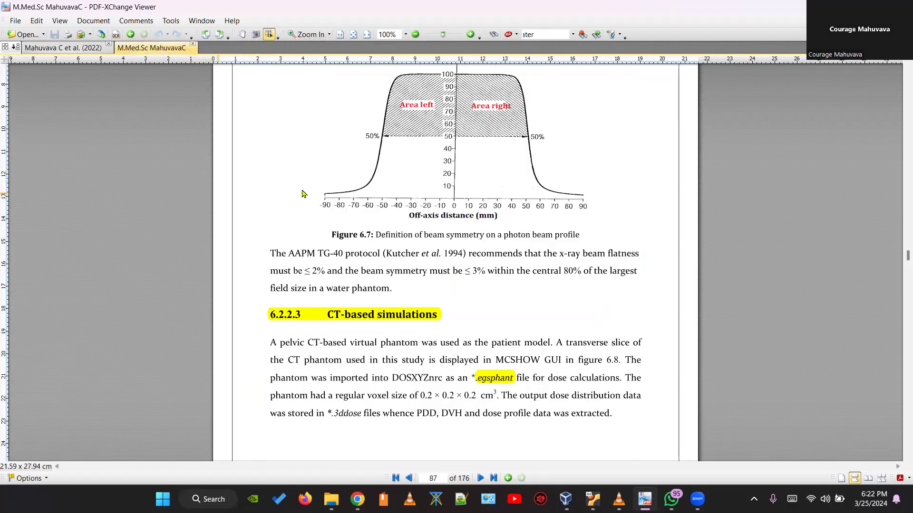
{"action": "left_click", "coordinate": [845, 7]}
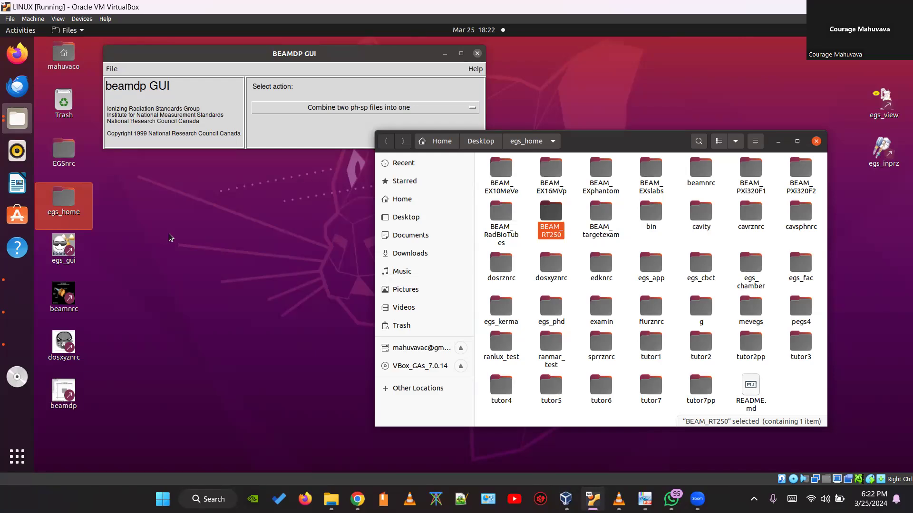
{"action": "left_click", "coordinate": [186, 233]}
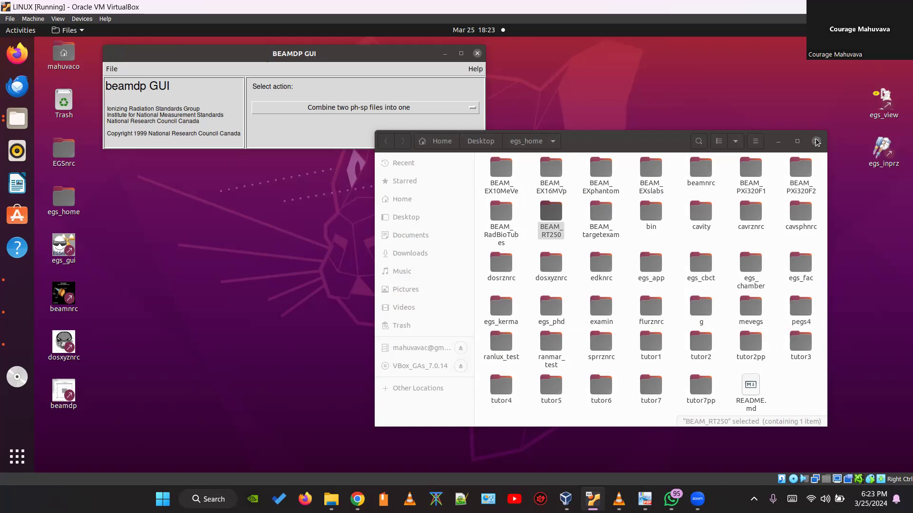
Launch dosxyznrc from the Linux desktop and close the egs_home folder window
{"action": "left_click", "coordinate": [51, 338]}
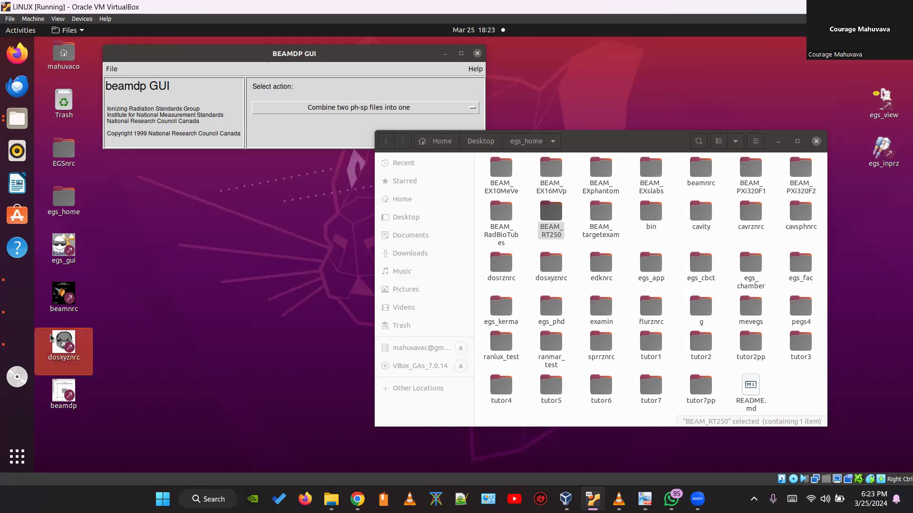
{"action": "double_click", "coordinate": [51, 338]}
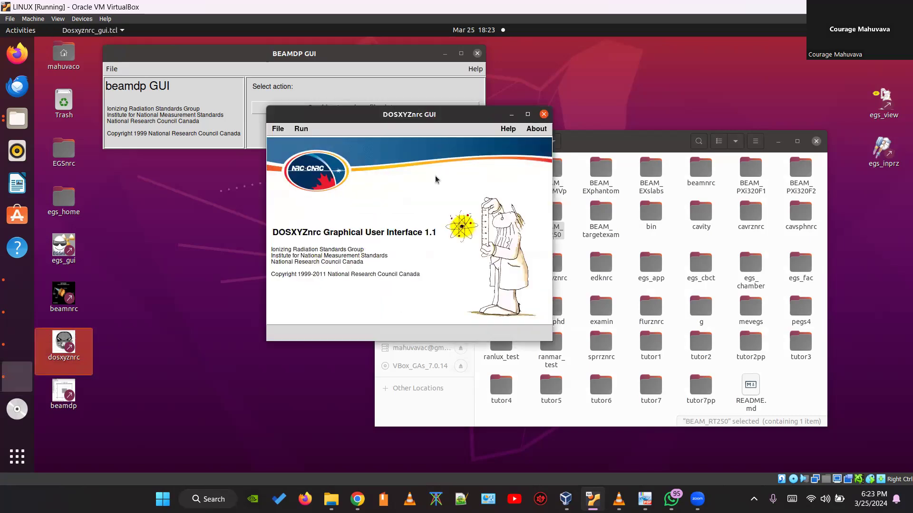
{"action": "left_click", "coordinate": [817, 143]}
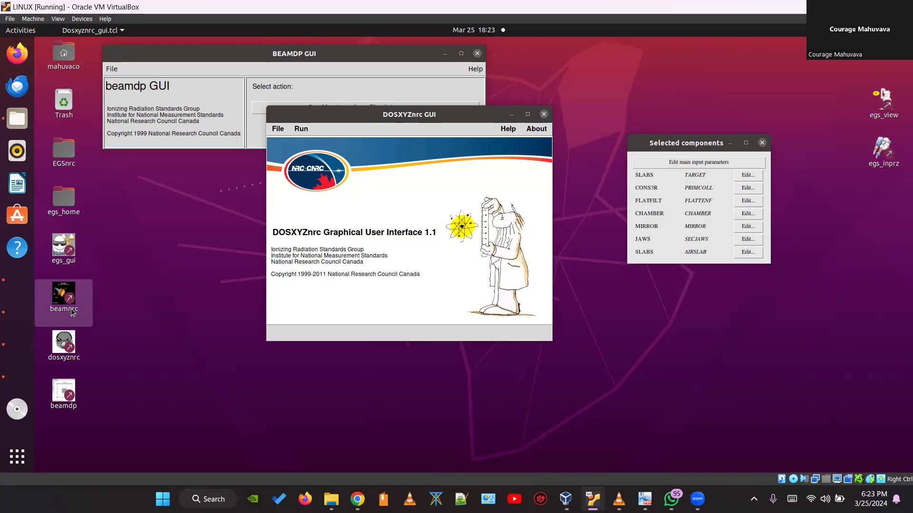
Load the previous input file 16MVp_h2o_phantom_phsp_example.egsinp from the dosxyznrc examples folder
{"action": "left_click", "coordinate": [283, 130]}
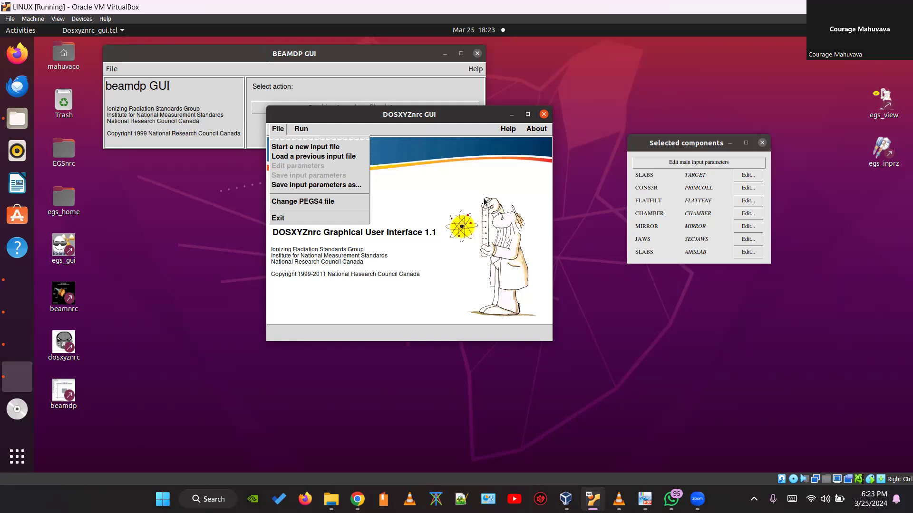
{"action": "left_click", "coordinate": [515, 183]}
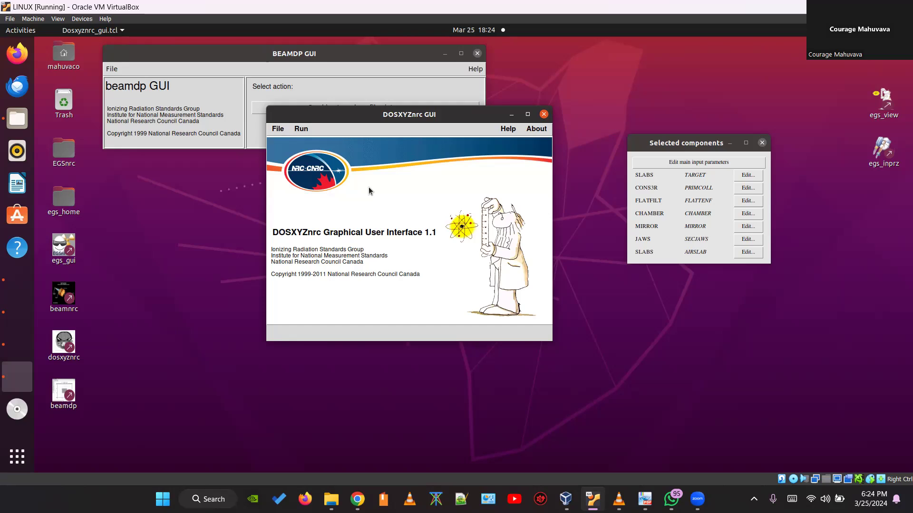
{"action": "left_click", "coordinate": [283, 132]}
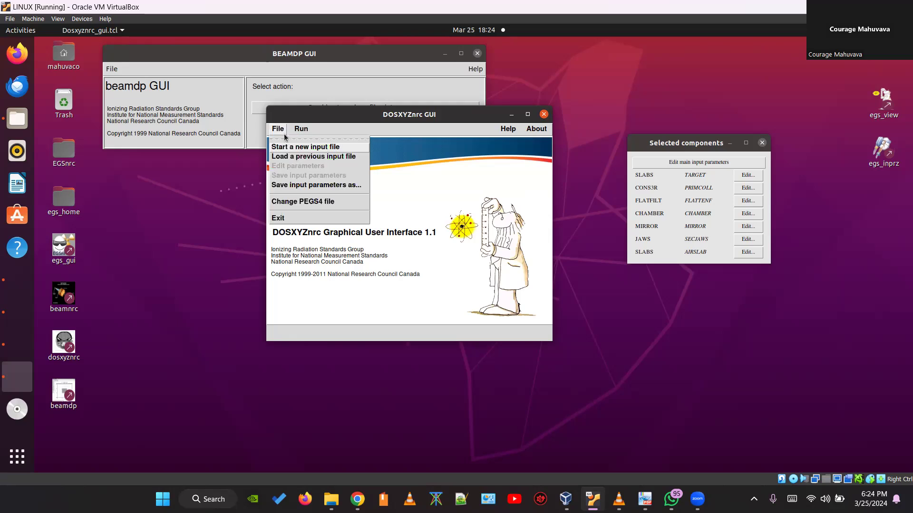
{"action": "left_click", "coordinate": [328, 161]}
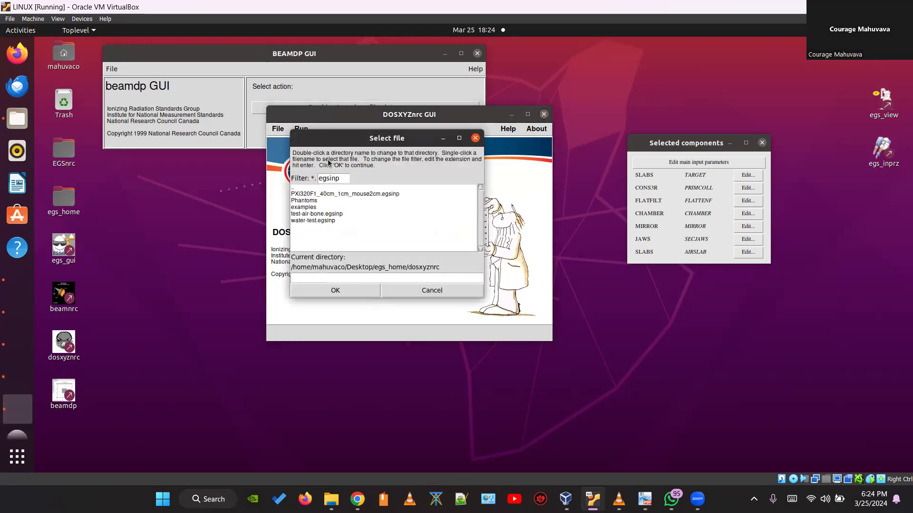
{"action": "left_click_drag", "start_coordinate": [410, 143], "coordinate": [499, 198]}
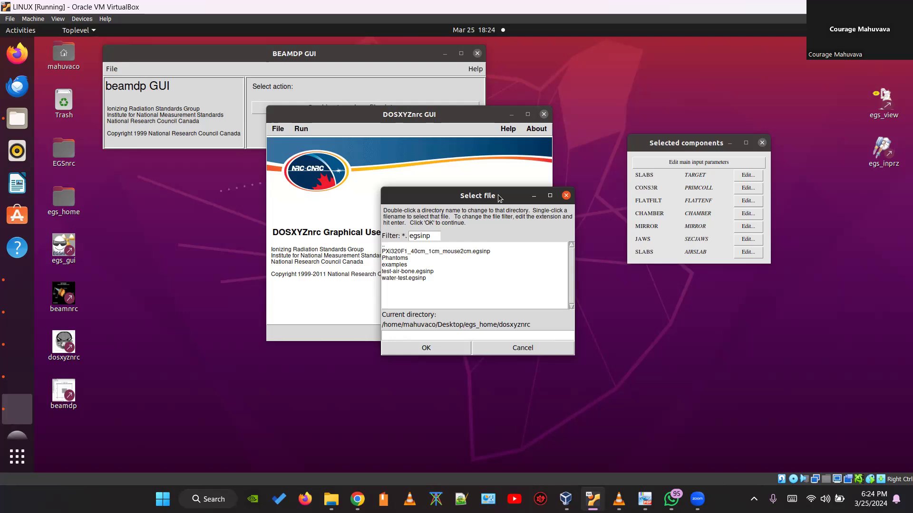
{"action": "double_click", "coordinate": [402, 265]}
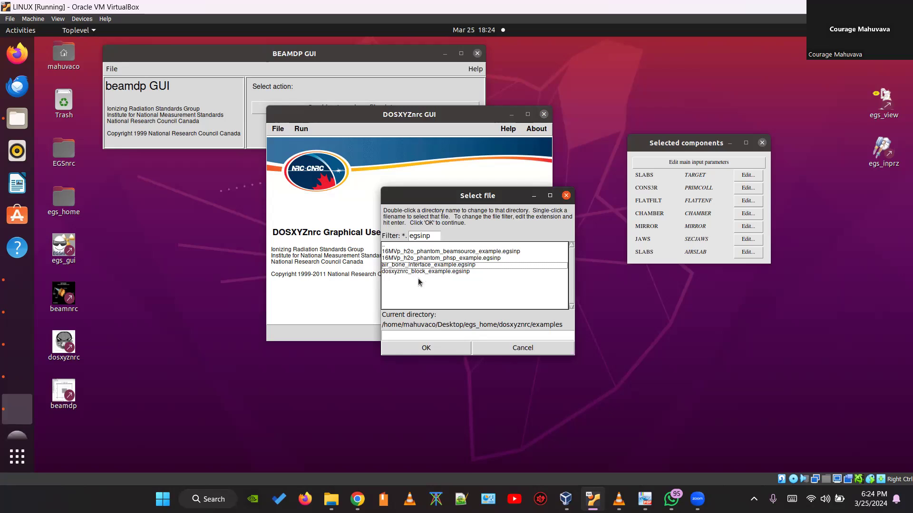
{"action": "left_click", "coordinate": [421, 253]}
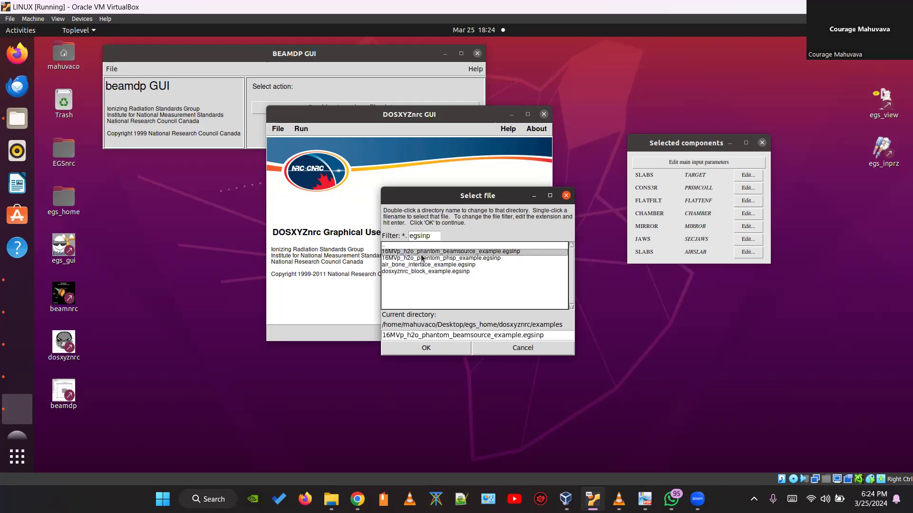
{"action": "left_click", "coordinate": [405, 260]}
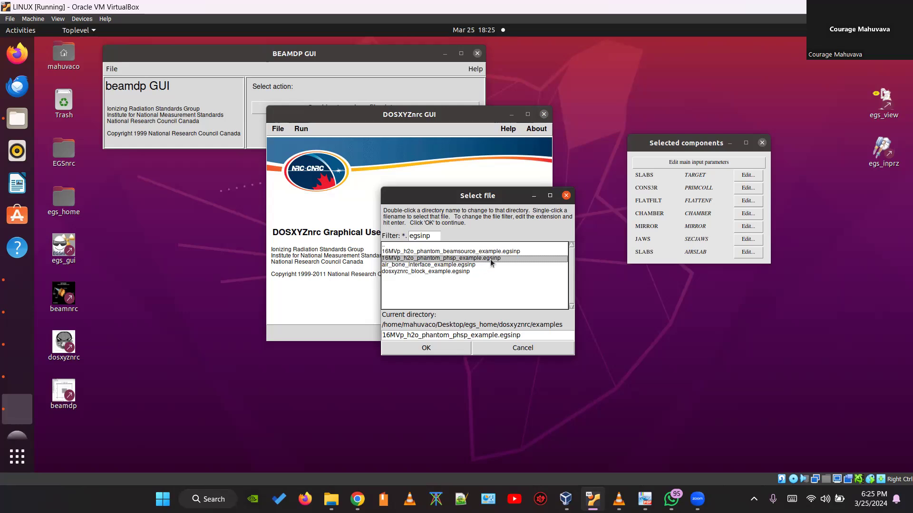
{"action": "left_click", "coordinate": [423, 348]}
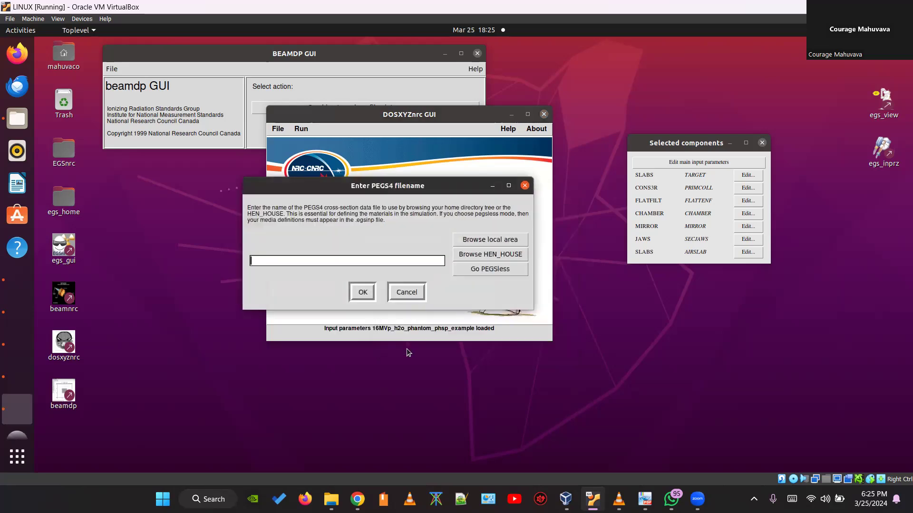
Load the cross-section data file 700icru.pegs4dat from the HEN_HOUSE pegs4 data folder
{"action": "left_click", "coordinate": [484, 255]}
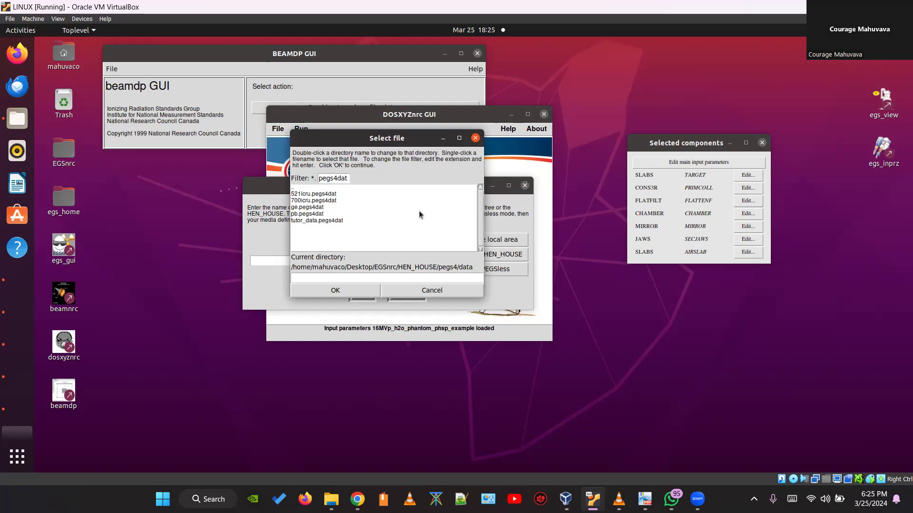
{"action": "left_click", "coordinate": [316, 200]}
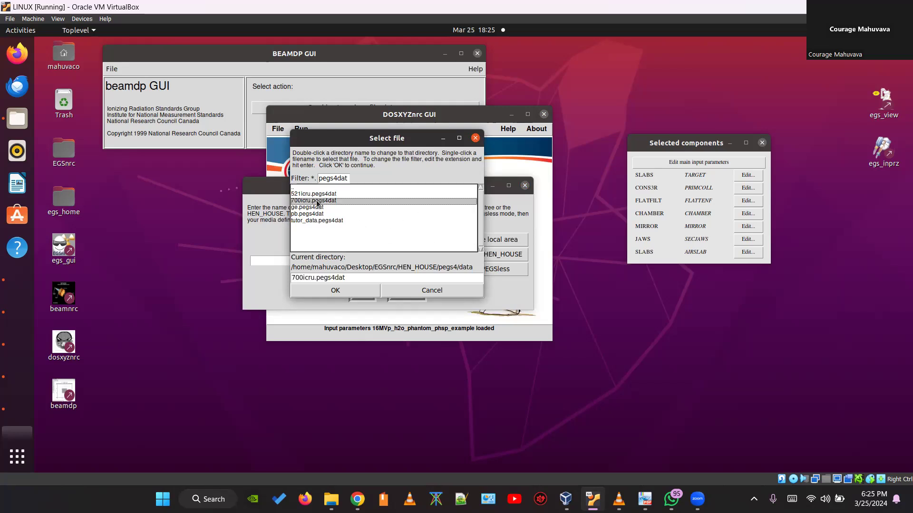
{"action": "left_click", "coordinate": [333, 291]}
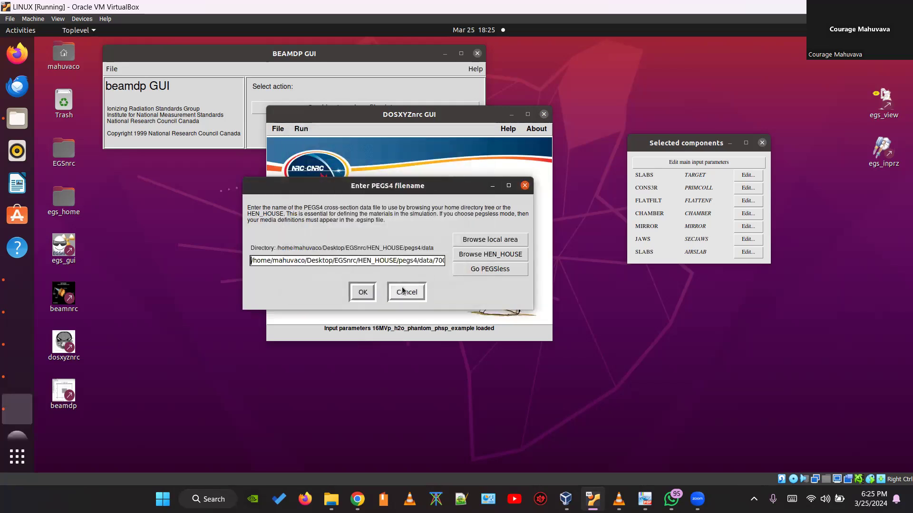
{"action": "left_click", "coordinate": [374, 299]}
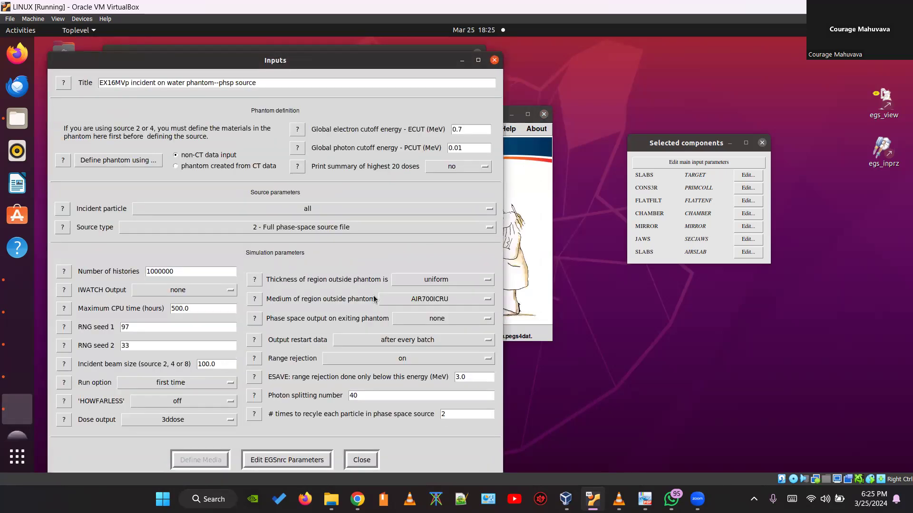
Arrange the Inputs and DOSXYZnrc GUI windows side by side and close the BEAMDP GUI
{"action": "left_click_drag", "start_coordinate": [354, 64], "coordinate": [673, 64]}
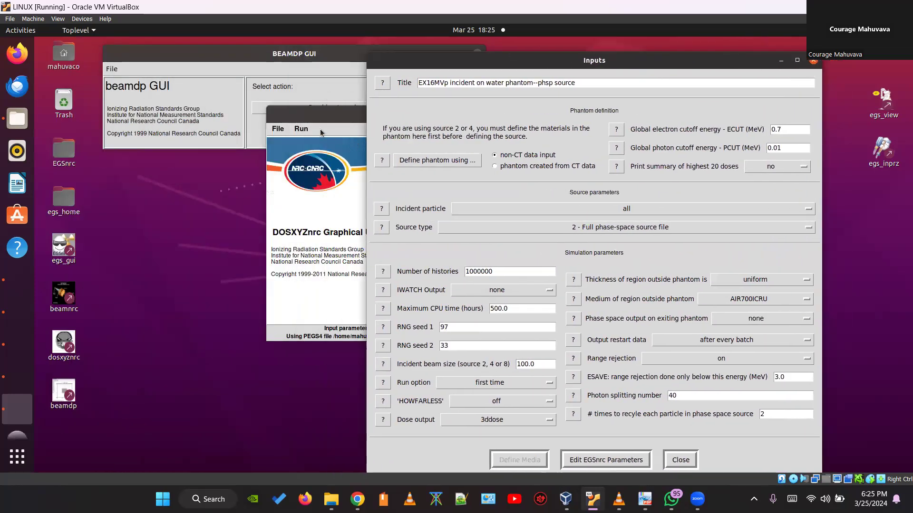
{"action": "left_click_drag", "start_coordinate": [326, 118], "coordinate": [141, 152]}
{"action": "left_click", "coordinate": [221, 96]}
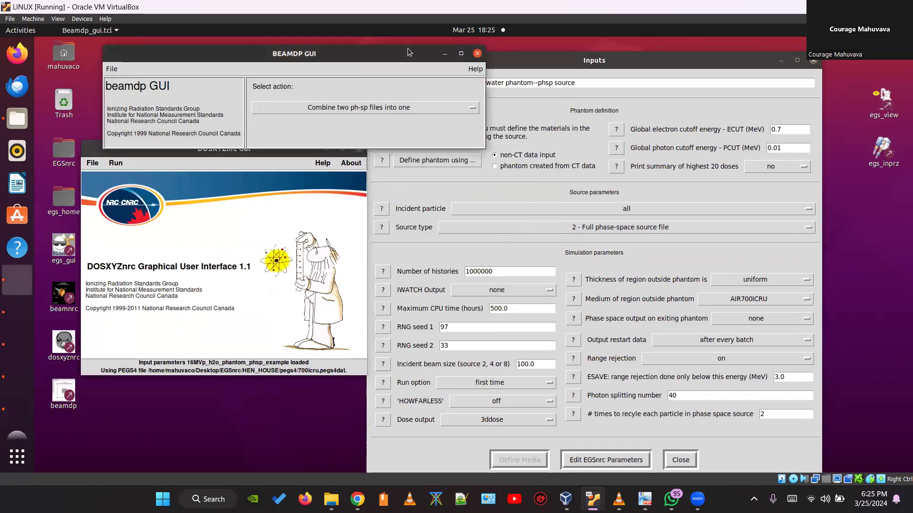
{"action": "left_click", "coordinate": [477, 53]}
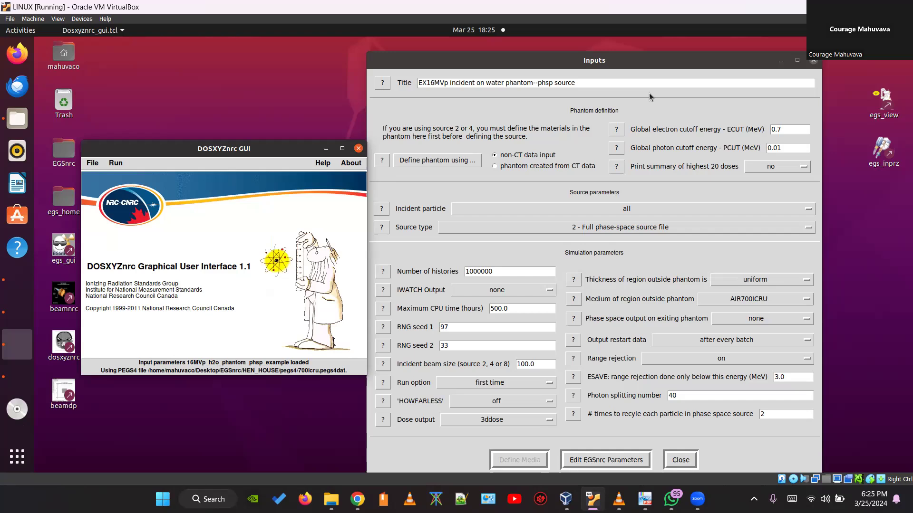
Open the phantom definition for non-CT data input and place its window beside the simulation inputs
{"action": "left_click", "coordinate": [487, 272]}
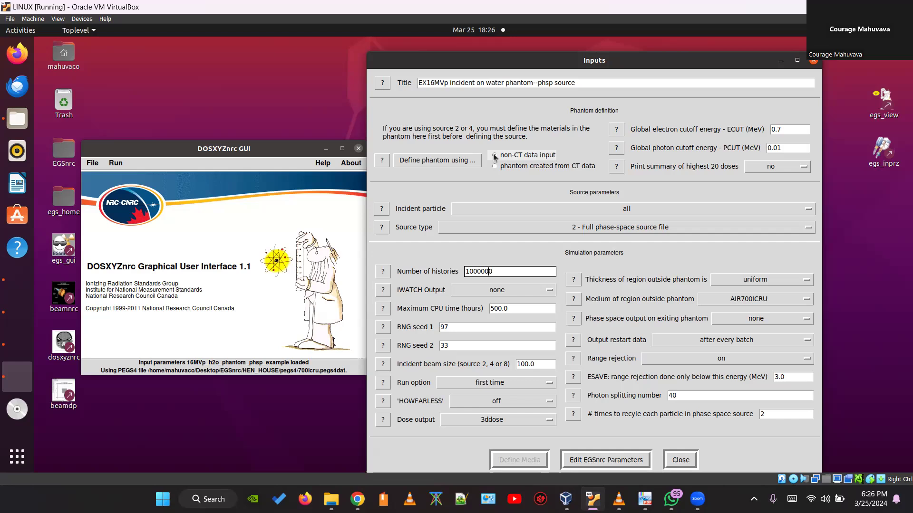
{"action": "left_click", "coordinate": [443, 161]}
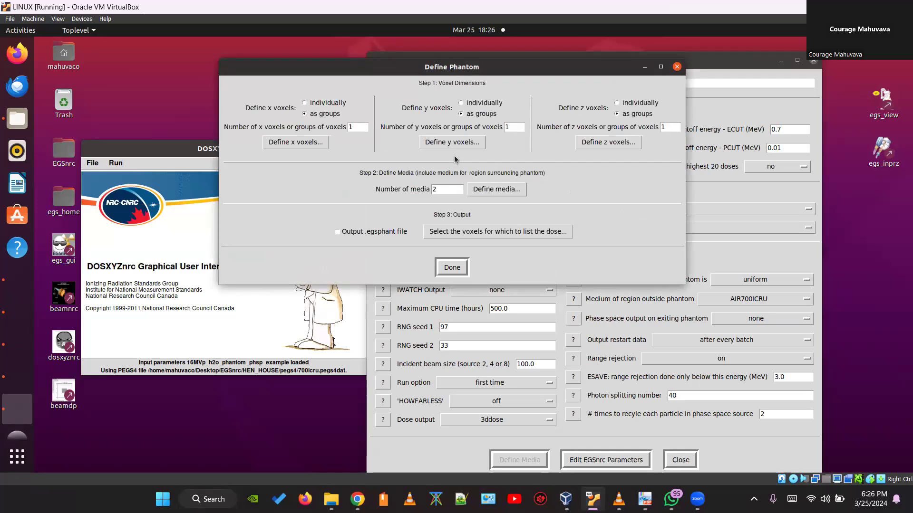
{"action": "left_click_drag", "start_coordinate": [575, 70], "coordinate": [437, 109]}
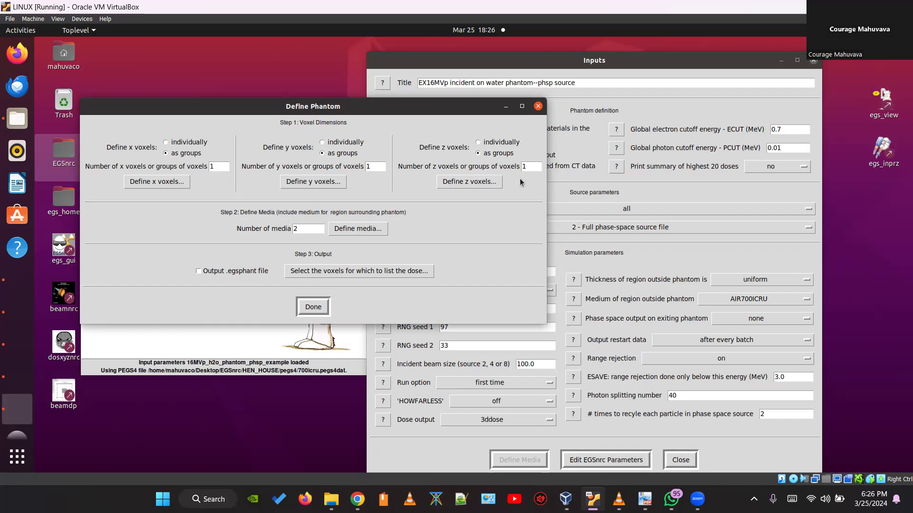
Review the x voxel group's minimum boundary, width and voxel count, check the maximum x-value, and accept the definition
{"action": "left_click", "coordinate": [146, 180]}
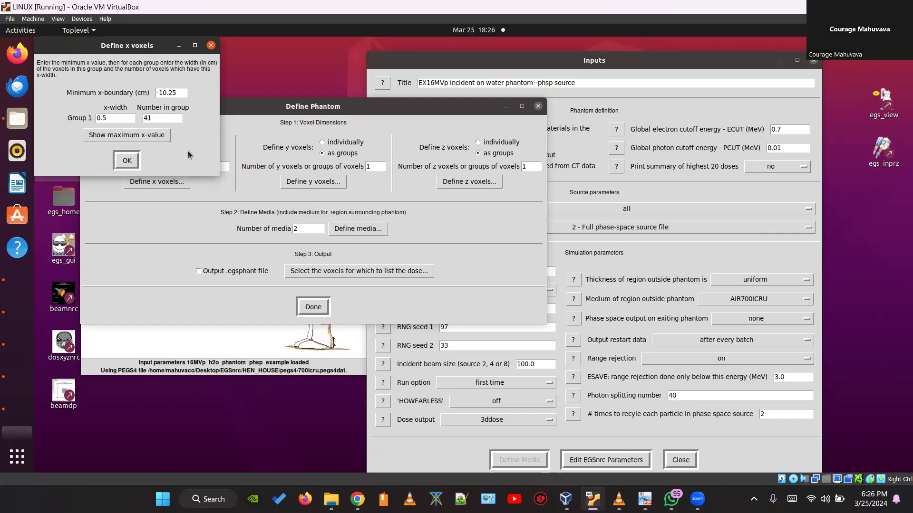
{"action": "left_click", "coordinate": [173, 92]}
{"action": "left_click", "coordinate": [115, 119]}
{"action": "left_click", "coordinate": [171, 121]}
{"action": "left_click", "coordinate": [144, 135]}
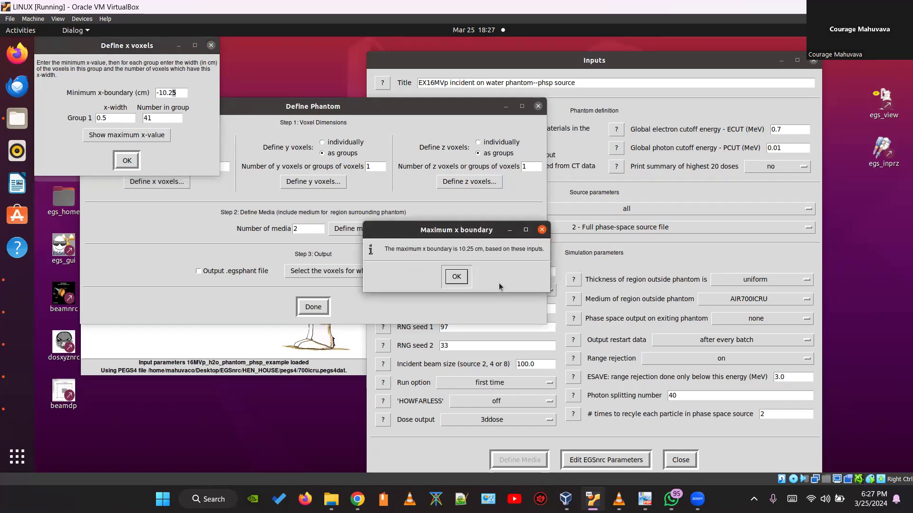
{"action": "left_click", "coordinate": [181, 157]}
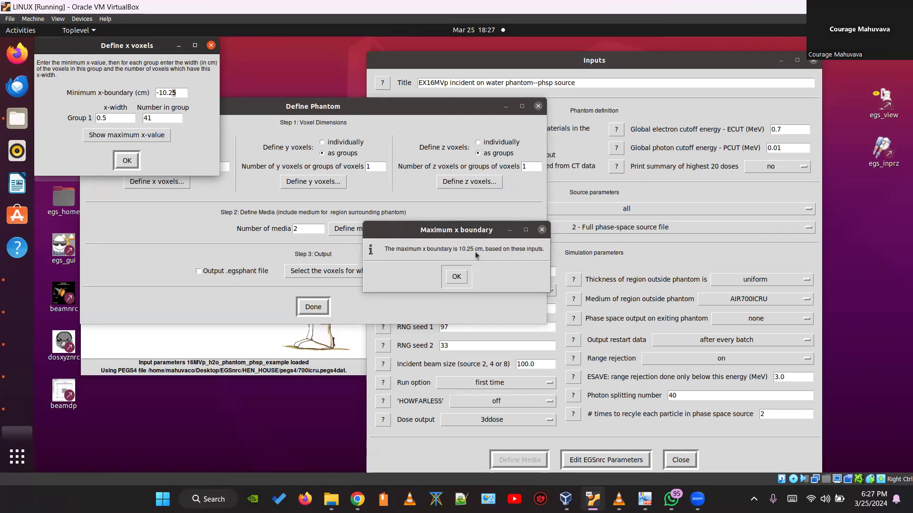
{"action": "left_click", "coordinate": [456, 276]}
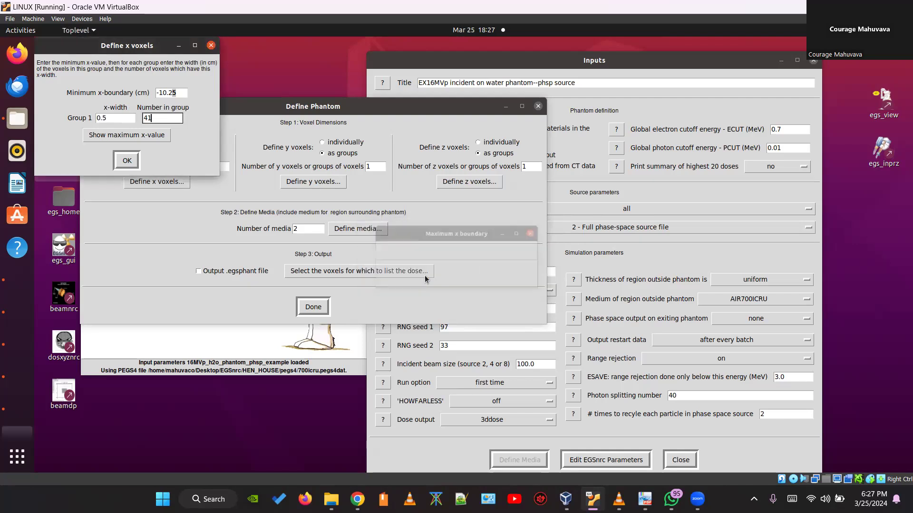
{"action": "left_click", "coordinate": [126, 164]}
Review the y voxel group's width and voxel count, check the maximum y-value, and accept the definition
{"action": "left_click", "coordinate": [309, 182]}
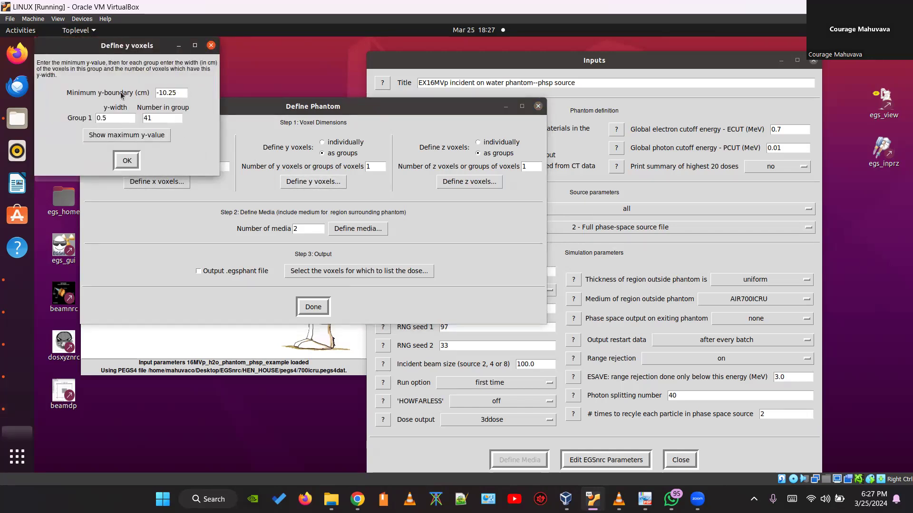
{"action": "triple_click", "coordinate": [105, 117]}
{"action": "key", "text": "Tab"}
{"action": "left_click", "coordinate": [123, 137]}
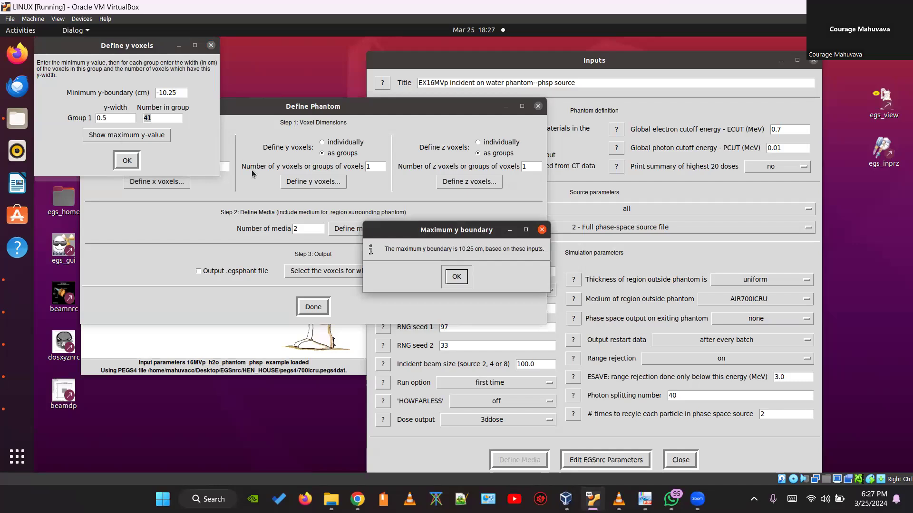
{"action": "left_click", "coordinate": [456, 278]}
{"action": "left_click", "coordinate": [126, 161]}
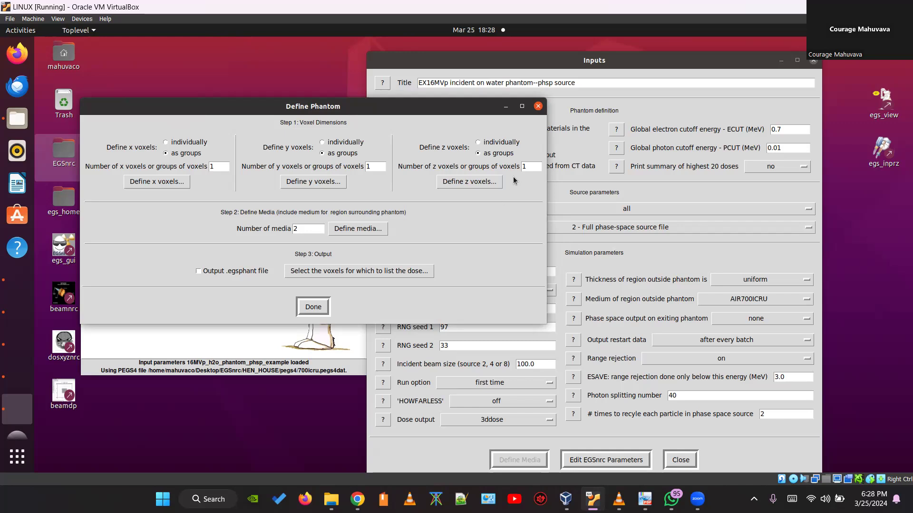
Review the z voxel group's minimum boundary, width and voxel count, check the maximum z-value, and accept the definition
{"action": "left_click", "coordinate": [463, 185]}
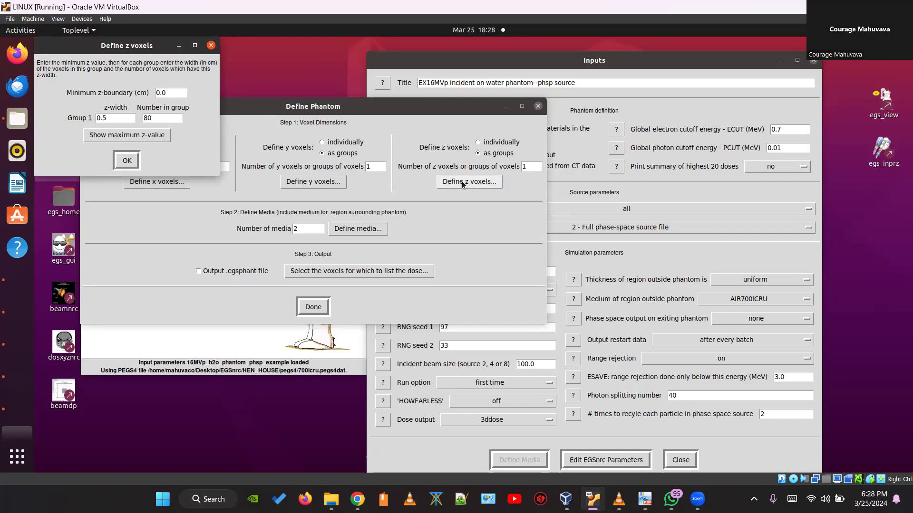
{"action": "triple_click", "coordinate": [116, 117]}
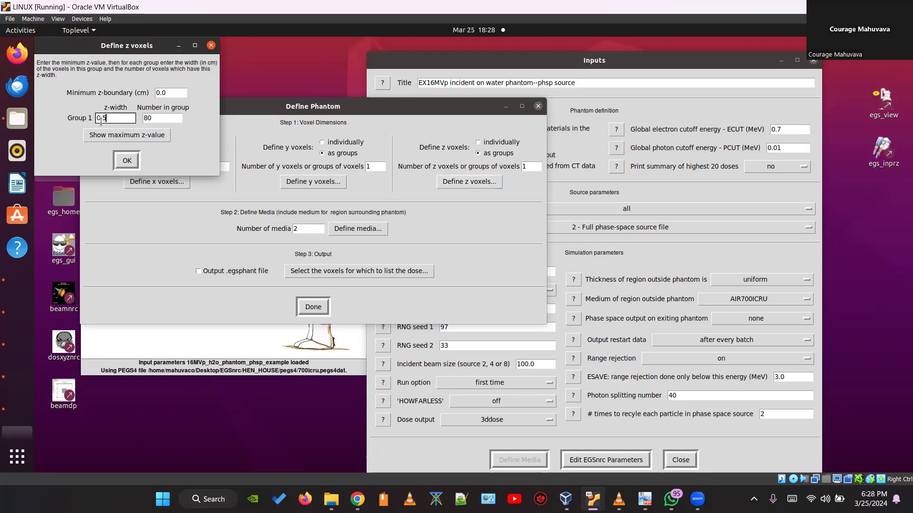
{"action": "left_click", "coordinate": [155, 117]}
{"action": "double_click", "coordinate": [155, 117]}
{"action": "left_click", "coordinate": [120, 116]}
{"action": "left_click", "coordinate": [155, 119]}
{"action": "left_click", "coordinate": [166, 92]}
{"action": "key", "text": "Tab"}
{"action": "left_click", "coordinate": [154, 117]}
{"action": "left_click", "coordinate": [146, 135]}
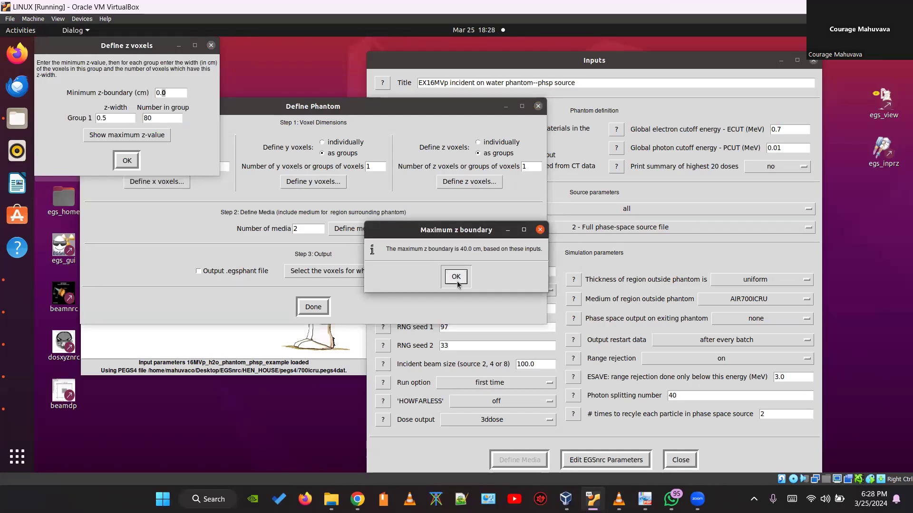
{"action": "left_click", "coordinate": [456, 277]}
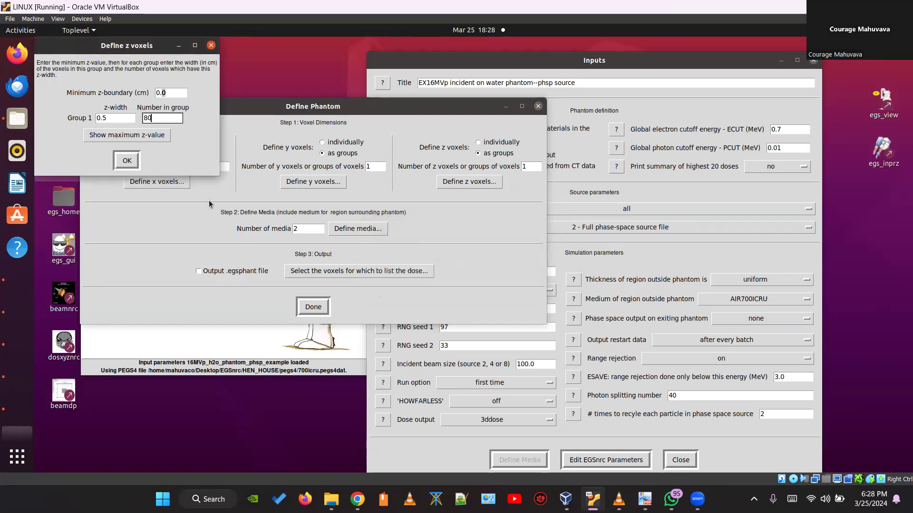
{"action": "left_click", "coordinate": [125, 164]}
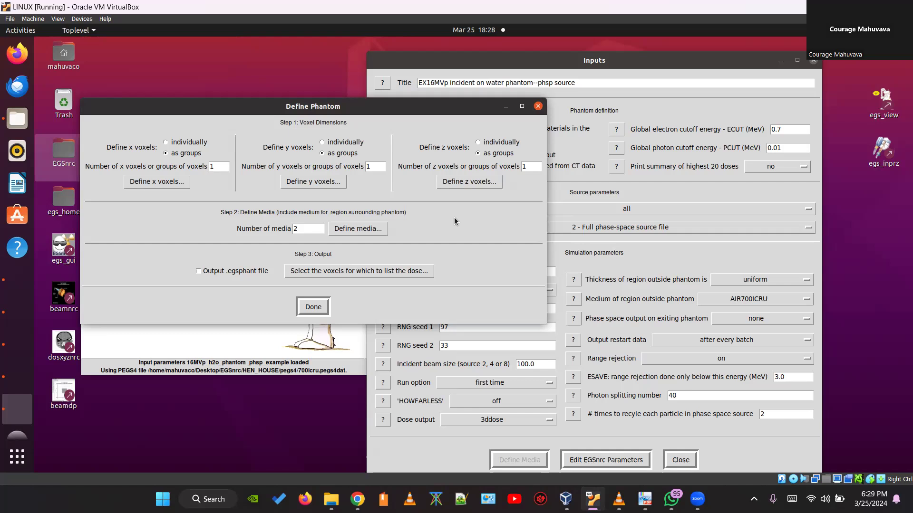
Examine the phantom's media definition and the materials available for the first medium, keeping the current choice
{"action": "left_click", "coordinate": [362, 229]}
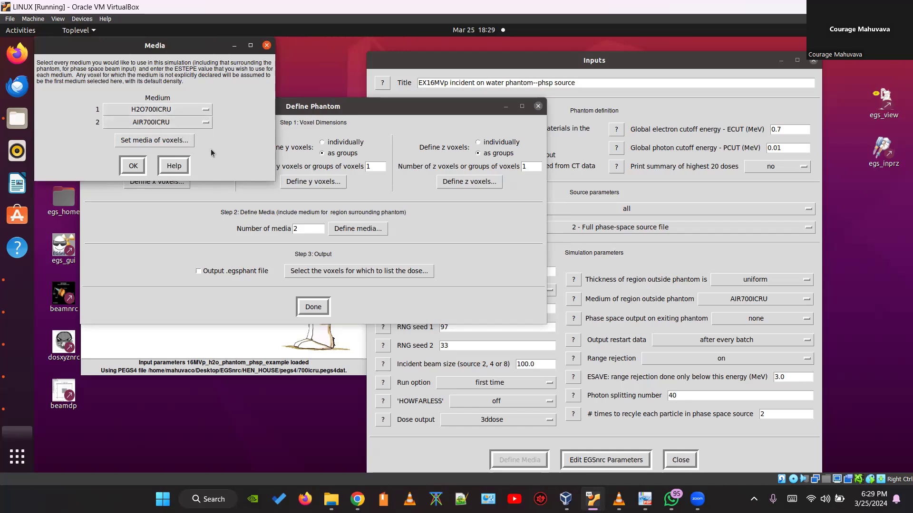
{"action": "left_click", "coordinate": [133, 165]}
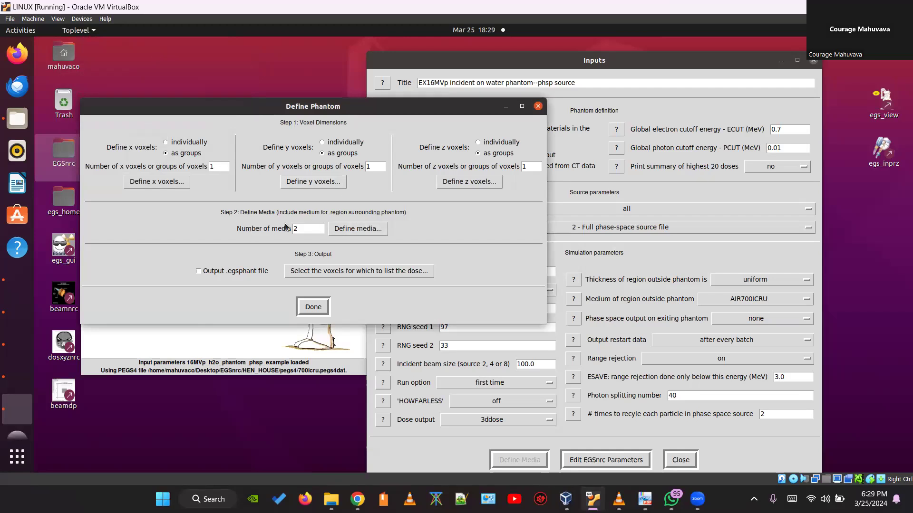
{"action": "left_click", "coordinate": [302, 229]}
{"action": "left_click", "coordinate": [360, 230]}
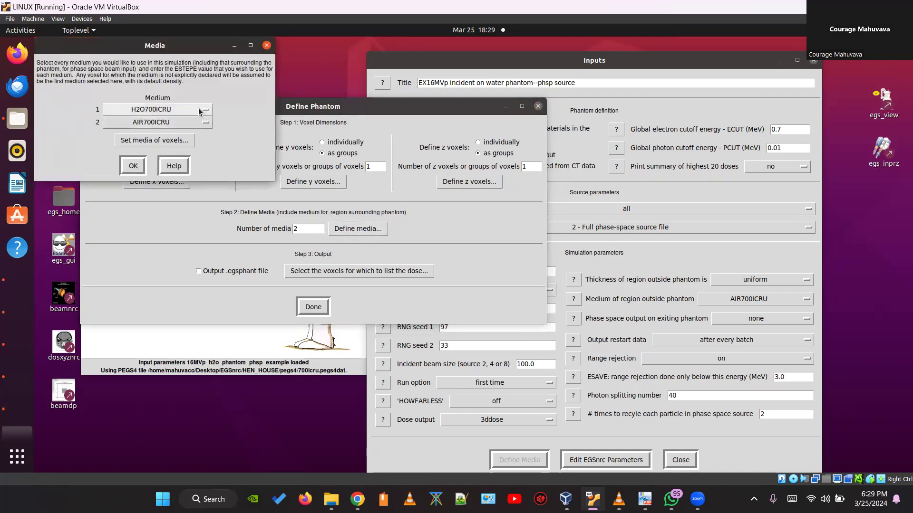
{"action": "left_click", "coordinate": [199, 110]}
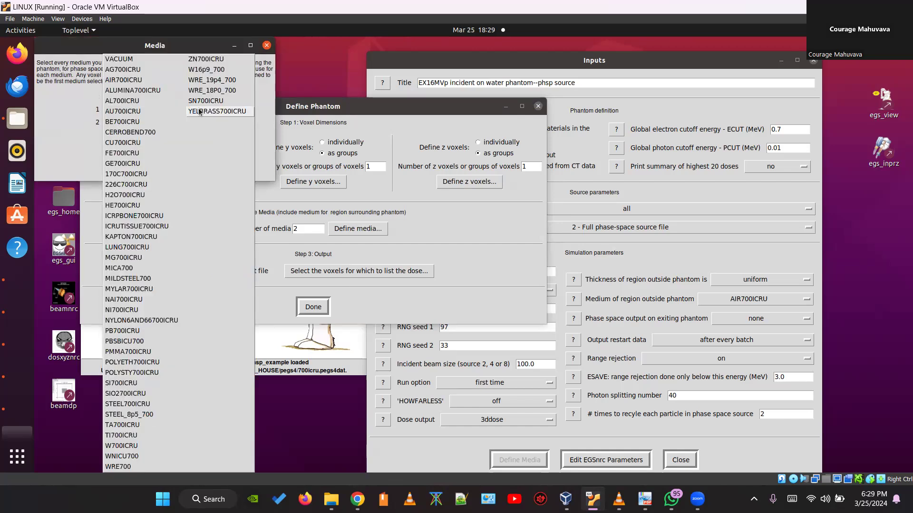
{"action": "left_click", "coordinate": [353, 76]}
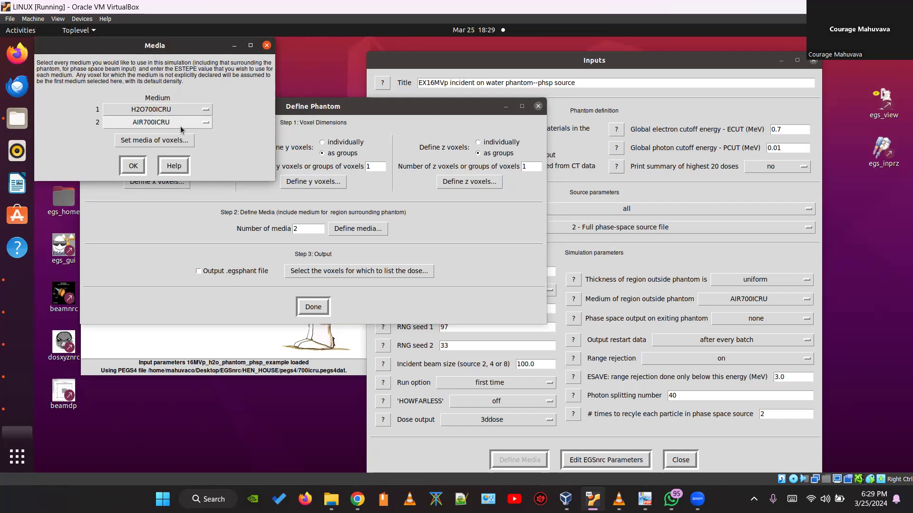
Open the media of voxels settings and inspect the voxel ranges, medium and density of each group
{"action": "left_click", "coordinate": [156, 140]}
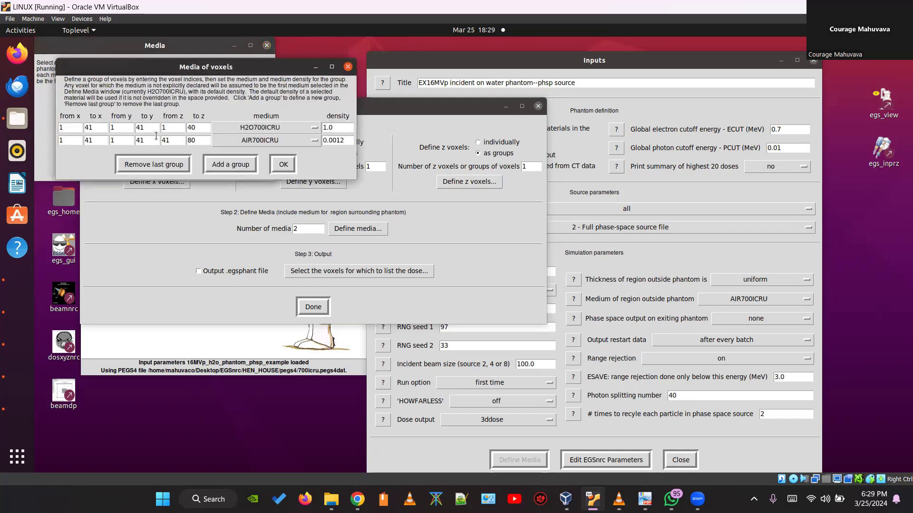
{"action": "left_click_drag", "start_coordinate": [261, 62], "coordinate": [619, 196]}
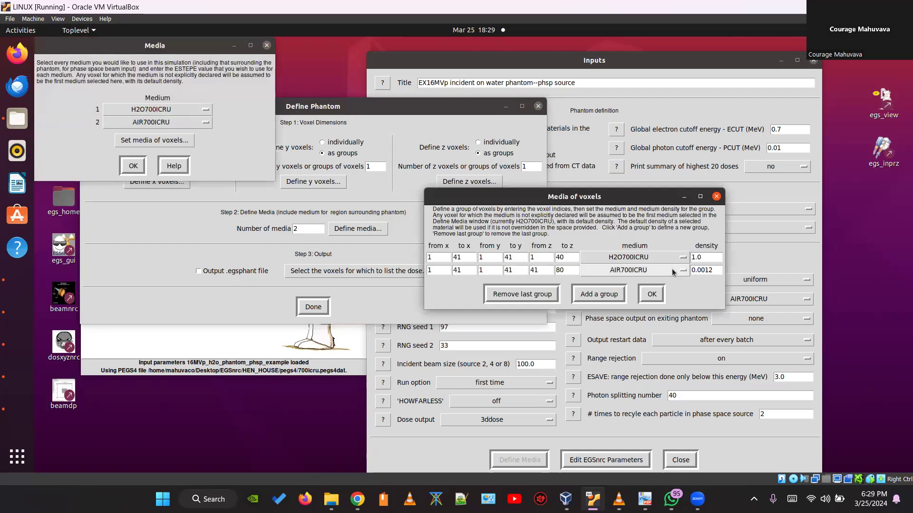
{"action": "left_click", "coordinate": [705, 257]}
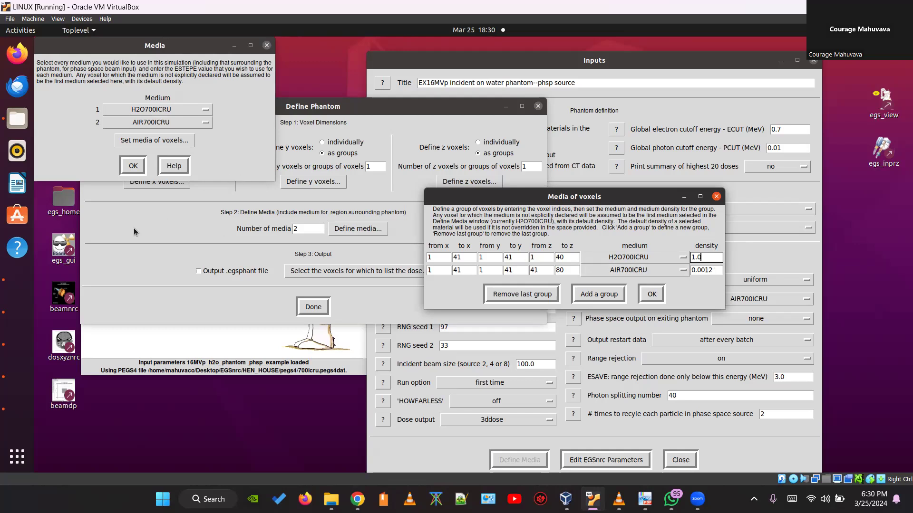
Open 521icru.pegs4dat from the egs_home pegs4 data folder in the text editor and examine the ICRPBONE521ICRU density and composition
{"action": "double_click", "coordinate": [62, 207]}
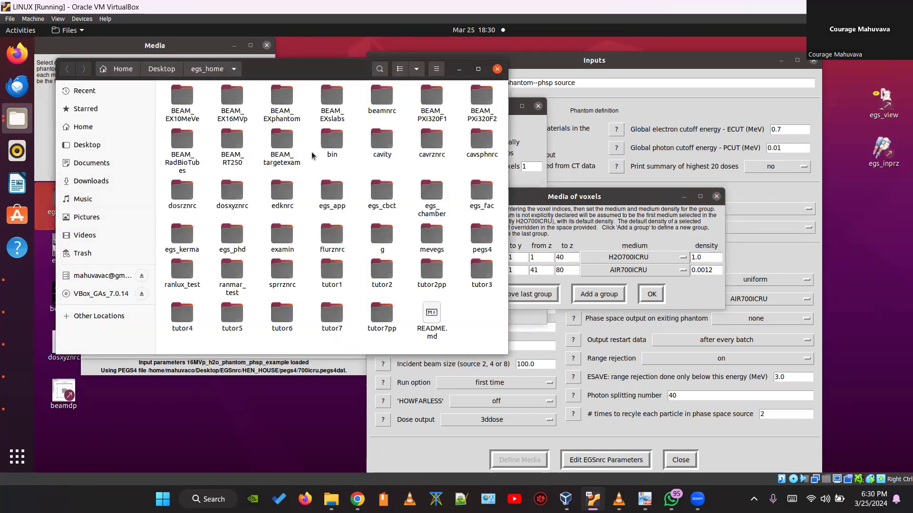
{"action": "double_click", "coordinate": [376, 107]}
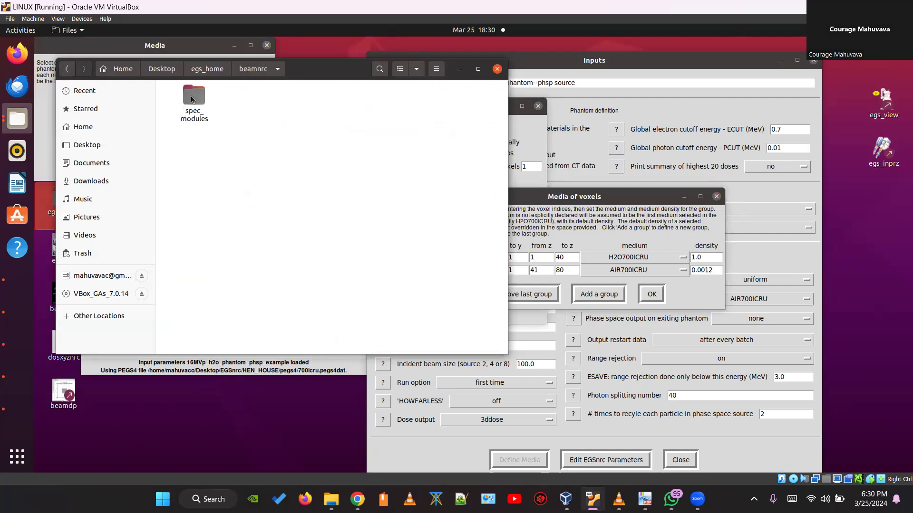
{"action": "left_click", "coordinate": [196, 70]}
{"action": "double_click", "coordinate": [481, 236]}
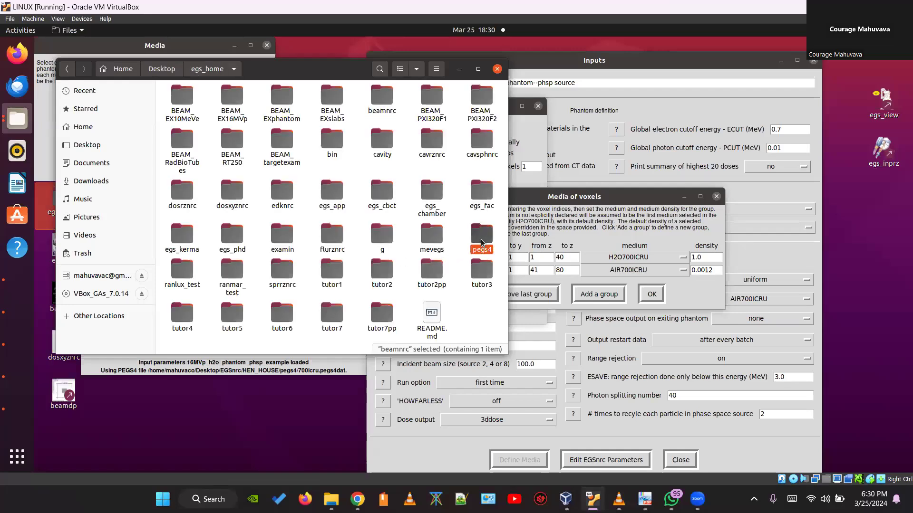
{"action": "double_click", "coordinate": [183, 97]}
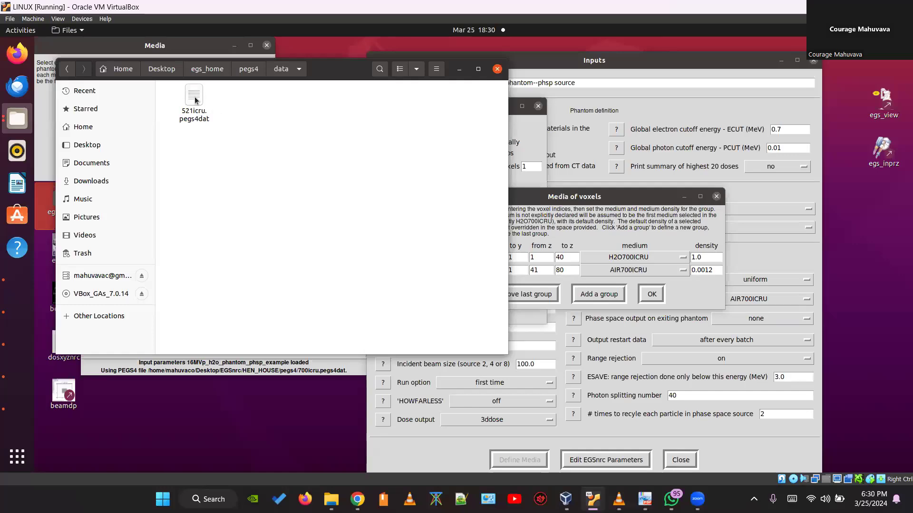
{"action": "double_click", "coordinate": [195, 100]}
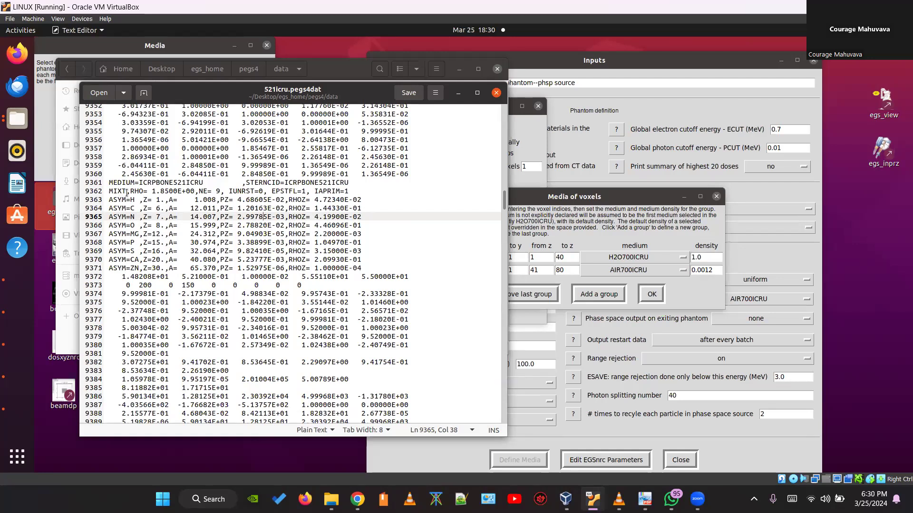
Highlight the RHO density entry of ICRPBONE521ICRU, and close the PEGS4 data file and its folder window
{"action": "left_click_drag", "start_coordinate": [131, 191], "coordinate": [196, 192]}
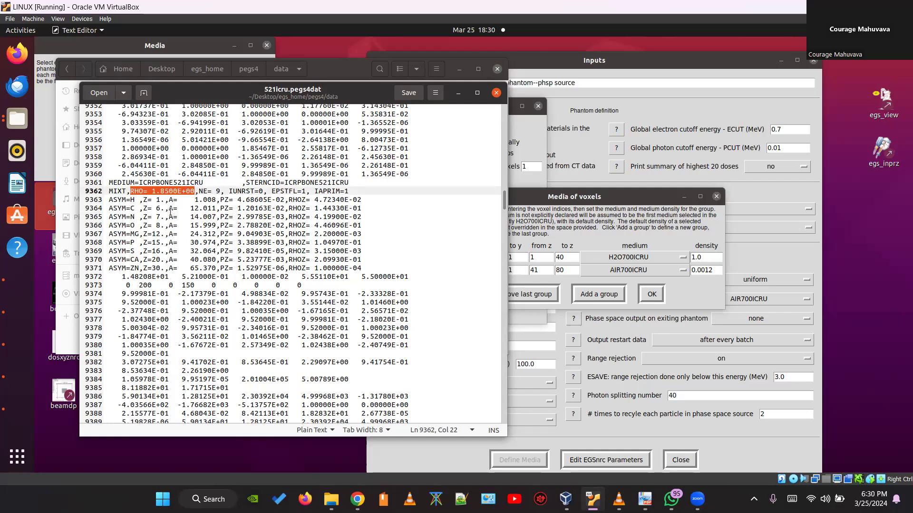
{"action": "left_click", "coordinate": [496, 93]}
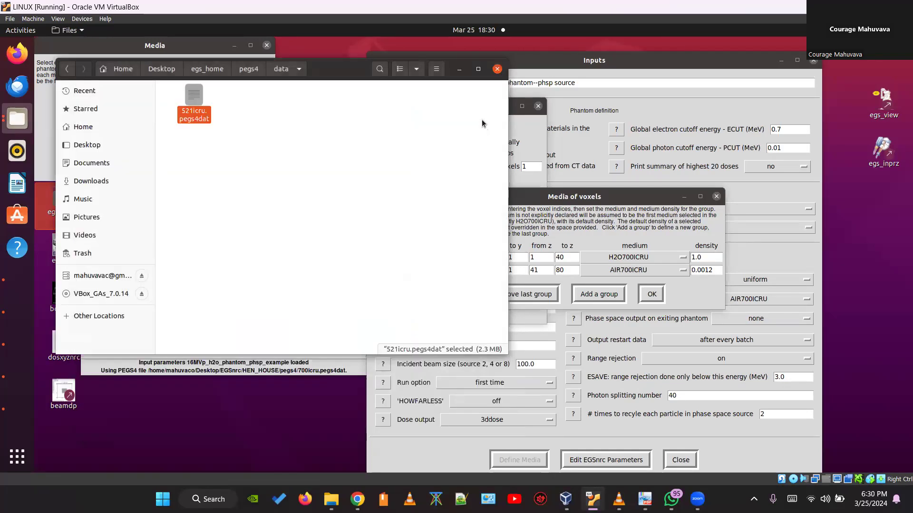
{"action": "left_click", "coordinate": [497, 70]}
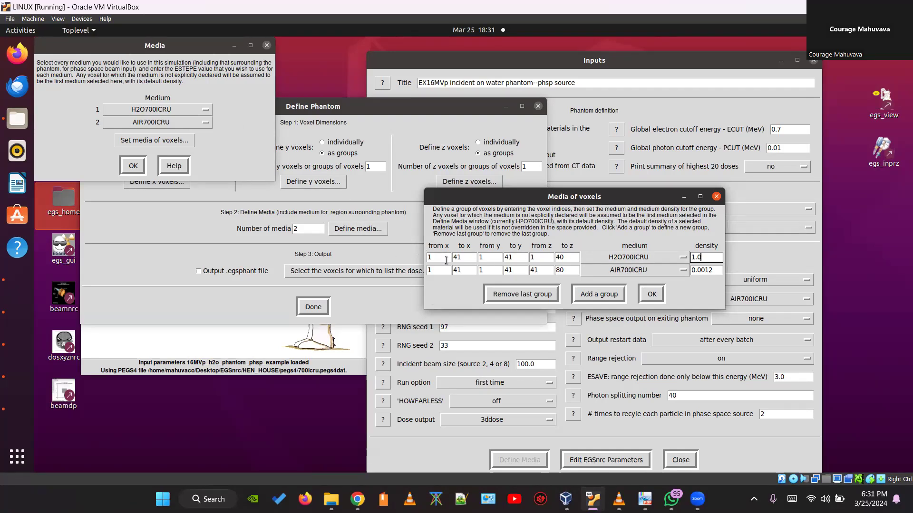
Review the x, y and z voxel ranges and densities of the water and air groups, and accept the media of voxels
{"action": "left_click", "coordinate": [543, 257]}
{"action": "left_click", "coordinate": [435, 256]}
{"action": "left_click", "coordinate": [489, 256]}
{"action": "left_click", "coordinate": [538, 259]}
{"action": "left_click", "coordinate": [569, 261]}
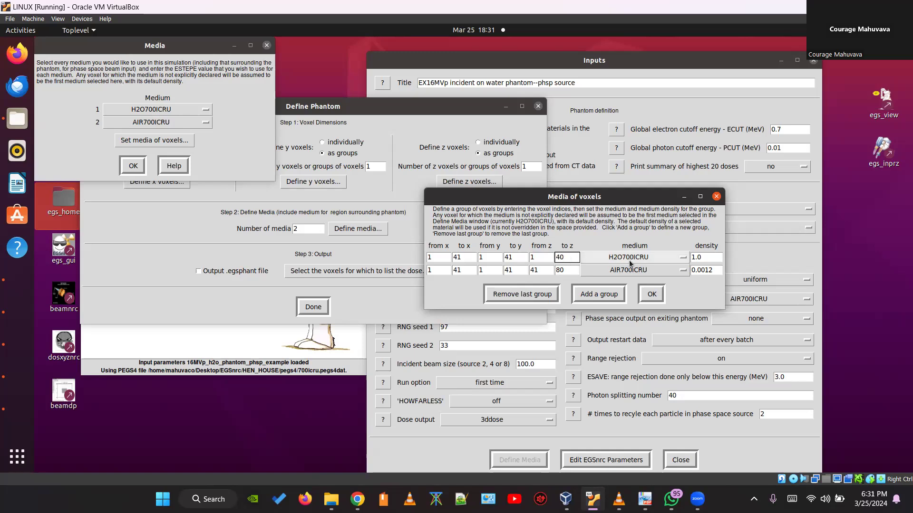
{"action": "left_click", "coordinate": [706, 257]}
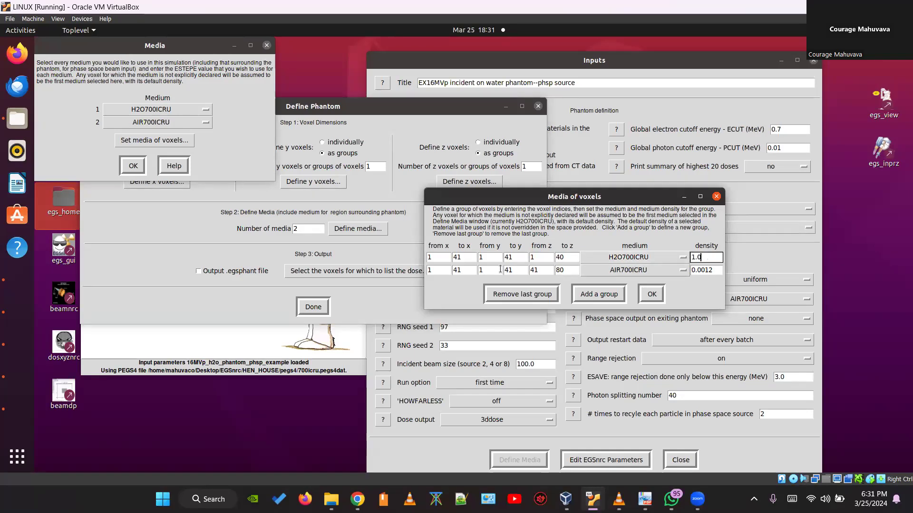
{"action": "left_click", "coordinate": [438, 273]}
{"action": "left_click", "coordinate": [539, 268]}
{"action": "left_click", "coordinate": [652, 294]}
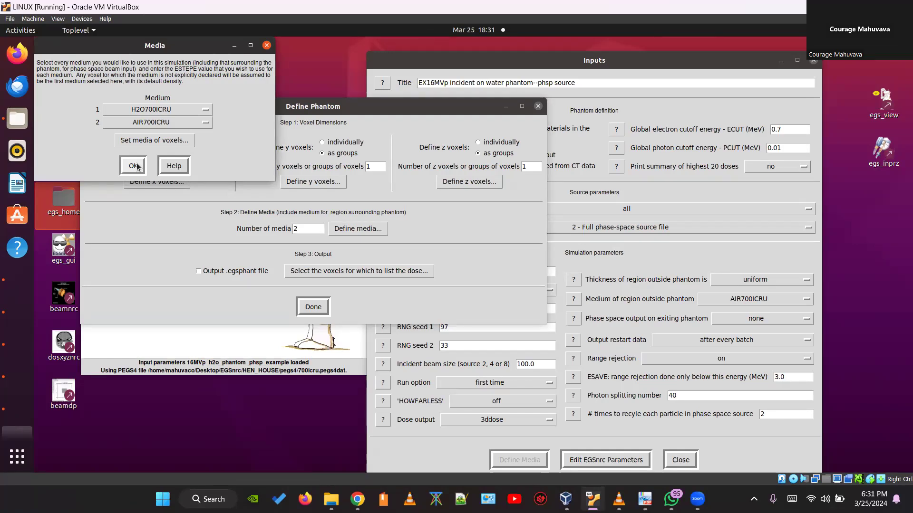
Accept the media definition and complete the phantom definition with .egsphant file output enabled
{"action": "left_click", "coordinate": [135, 166]}
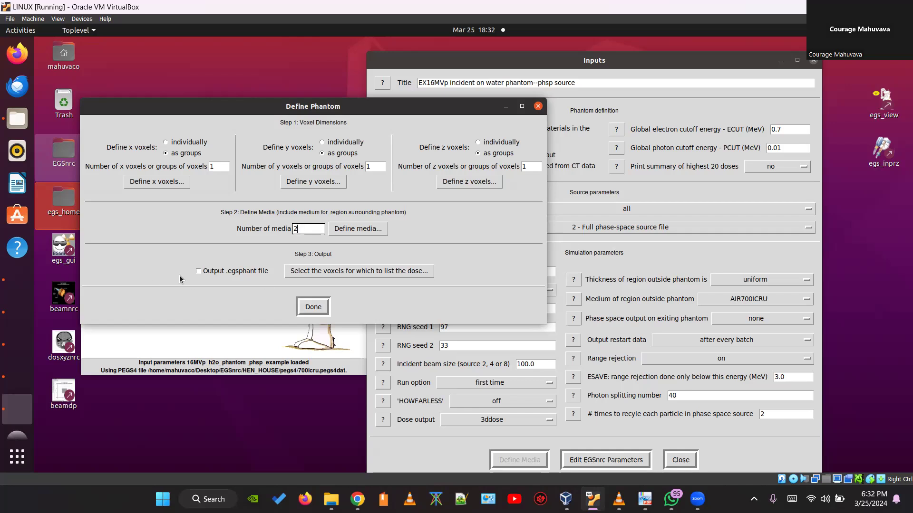
{"action": "left_click", "coordinate": [197, 273]}
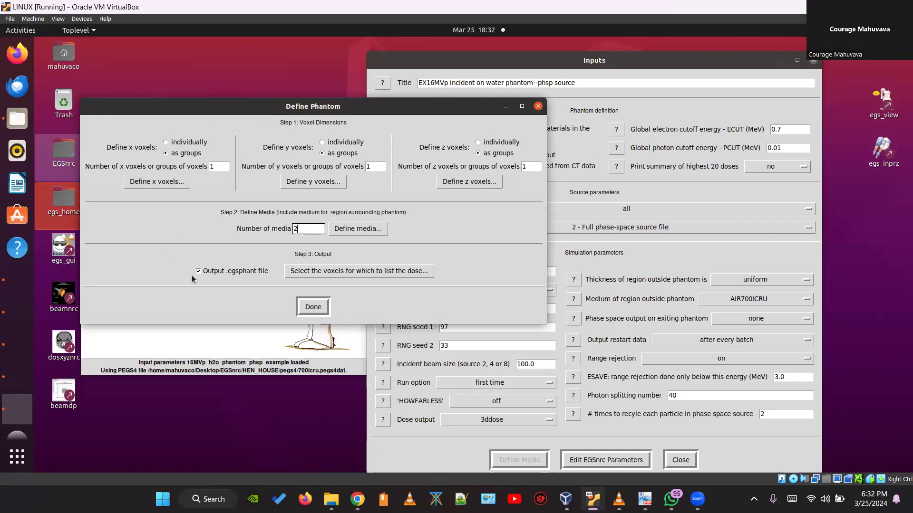
{"action": "left_click", "coordinate": [313, 314]}
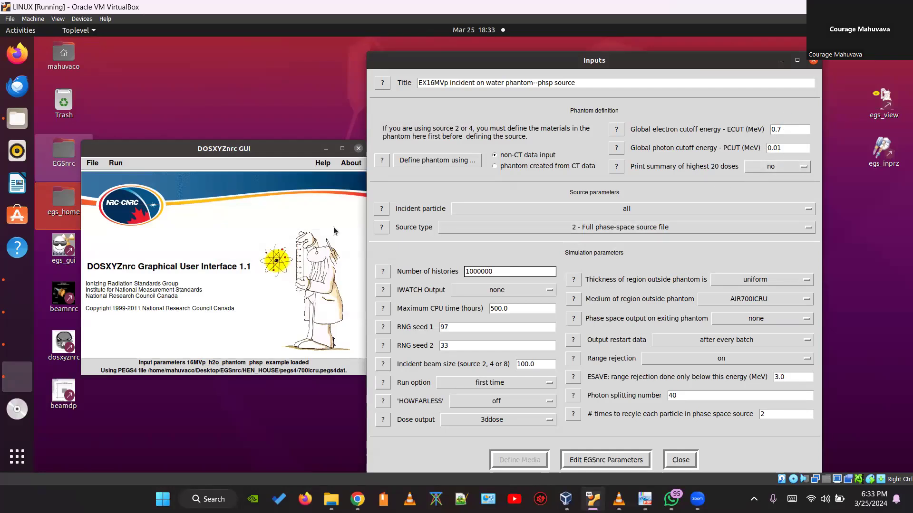
Check the number of histories and maximum CPU time, and read the help on the HOWFARLESS option
{"action": "double_click", "coordinate": [494, 276]}
{"action": "left_click_drag", "start_coordinate": [516, 305], "coordinate": [488, 306]}
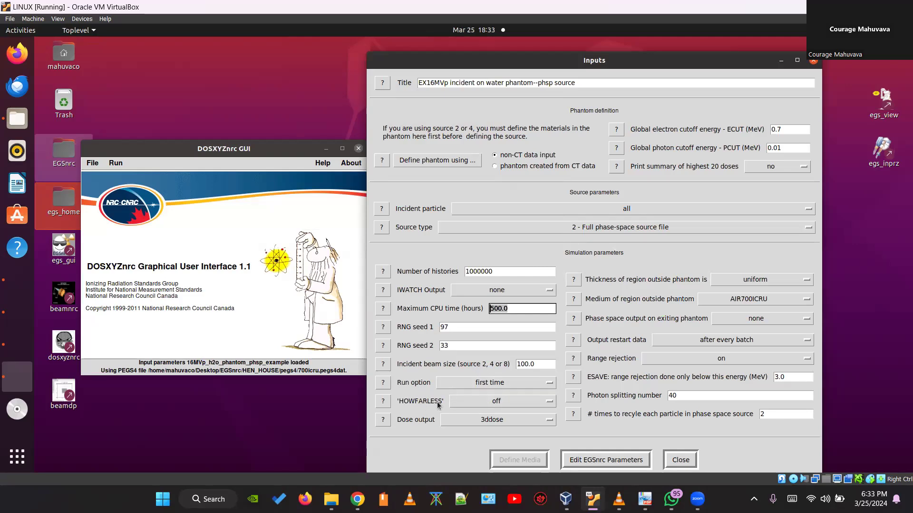
{"action": "left_click", "coordinate": [497, 407]}
{"action": "left_click", "coordinate": [441, 402]}
{"action": "left_click", "coordinate": [383, 401]}
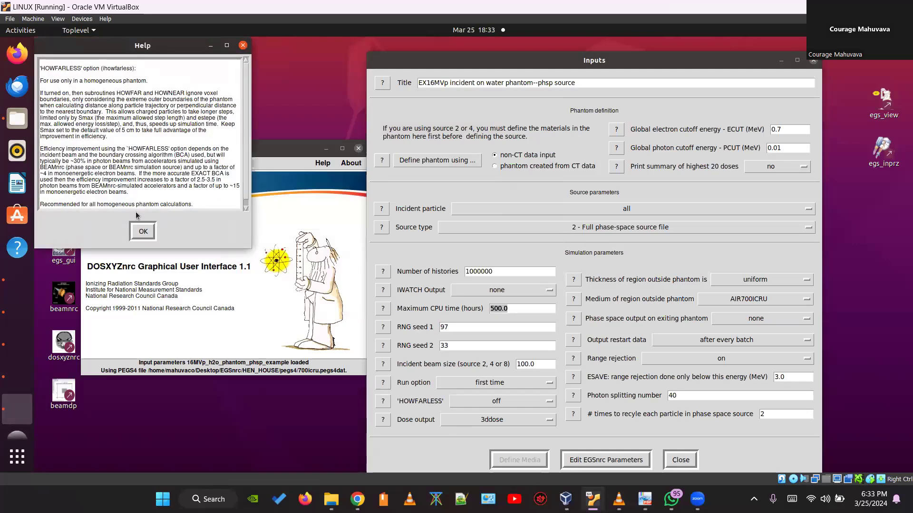
{"action": "left_click", "coordinate": [142, 231]}
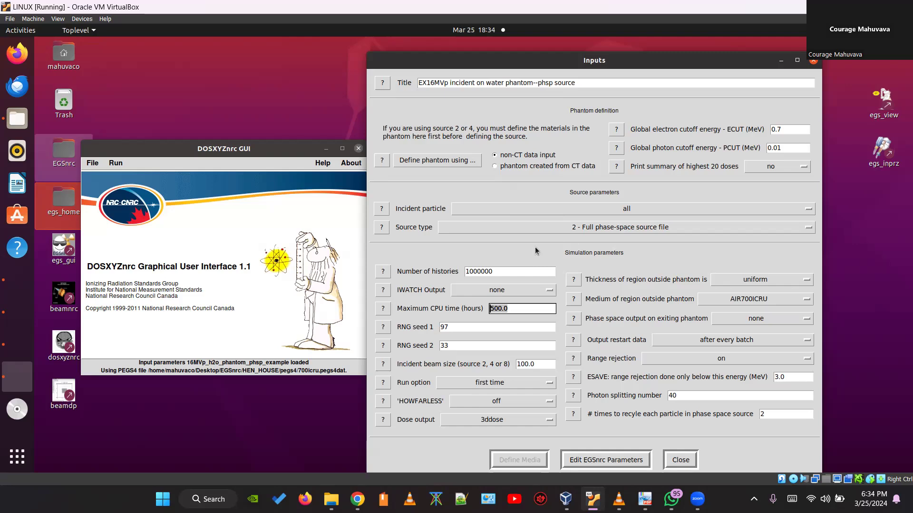
Select source type 2 - Full phase-space source file and check the isocenter's x, y and z coordinates in its options
{"action": "left_click", "coordinate": [606, 230]}
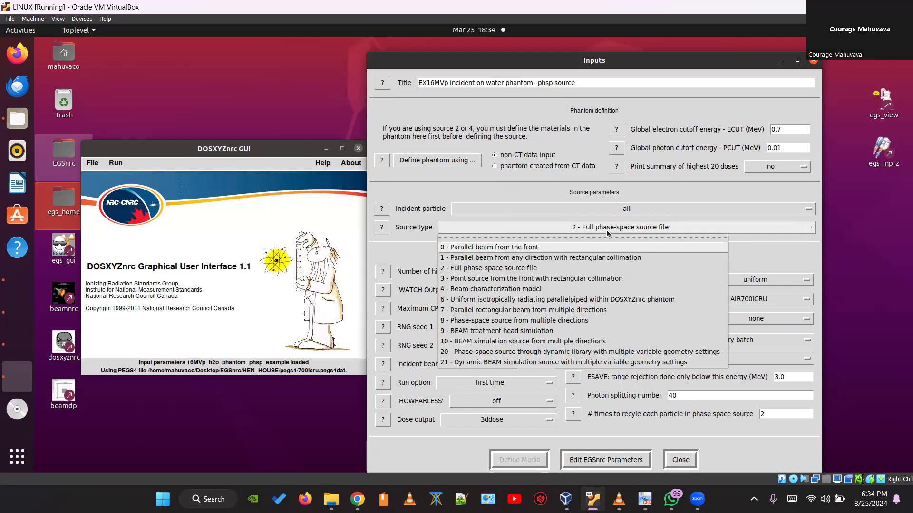
{"action": "left_click", "coordinate": [463, 268]}
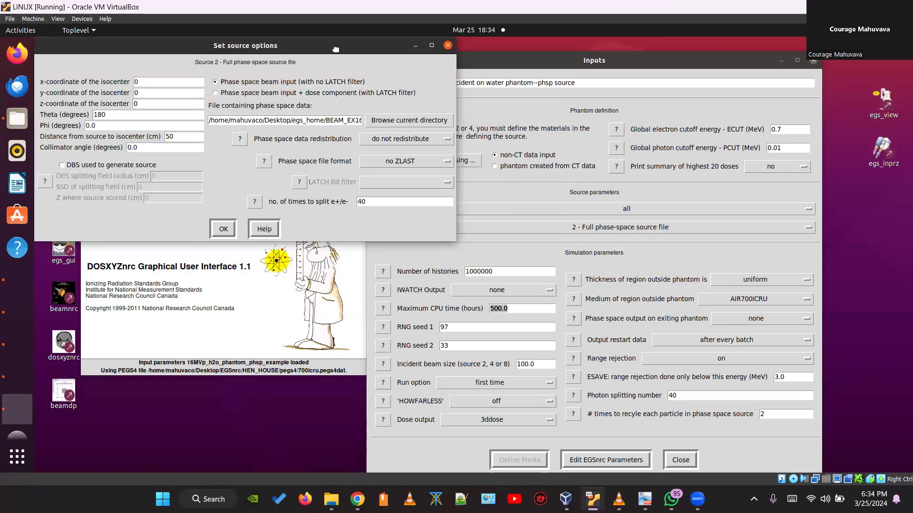
{"action": "left_click_drag", "start_coordinate": [336, 49], "coordinate": [332, 132]}
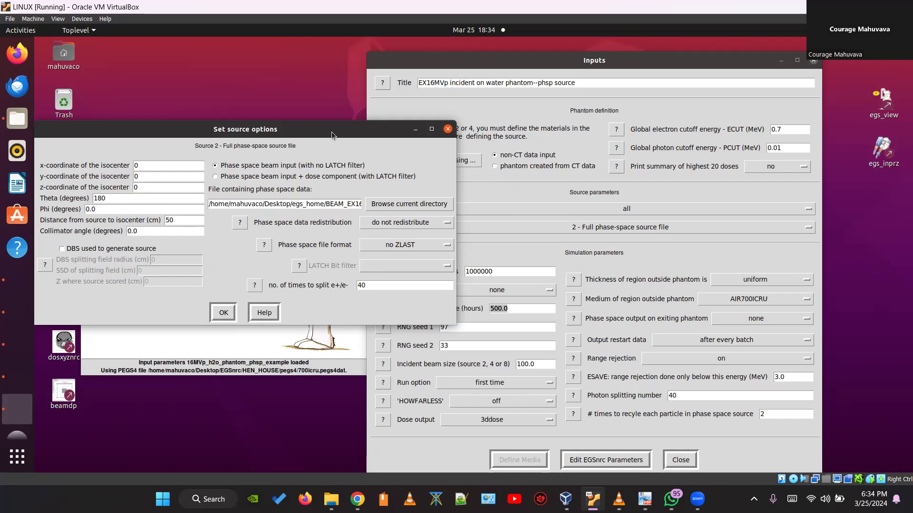
{"action": "left_click", "coordinate": [145, 167]}
{"action": "left_click", "coordinate": [140, 178]}
{"action": "left_click", "coordinate": [161, 190]}
{"action": "left_click_drag", "start_coordinate": [313, 129], "coordinate": [352, 102]}
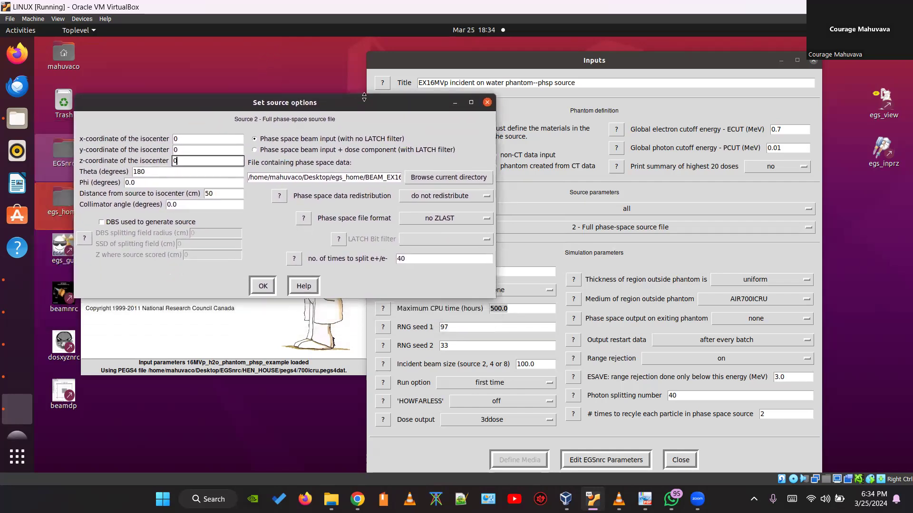
Examine the source's theta and phi angles and its distance from the isocenter
{"action": "left_click", "coordinate": [142, 172]}
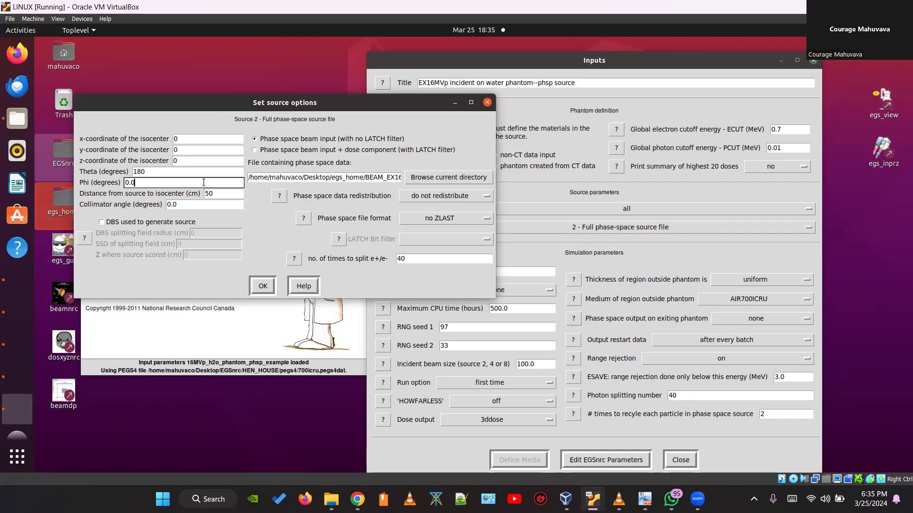
{"action": "left_click", "coordinate": [228, 194]}
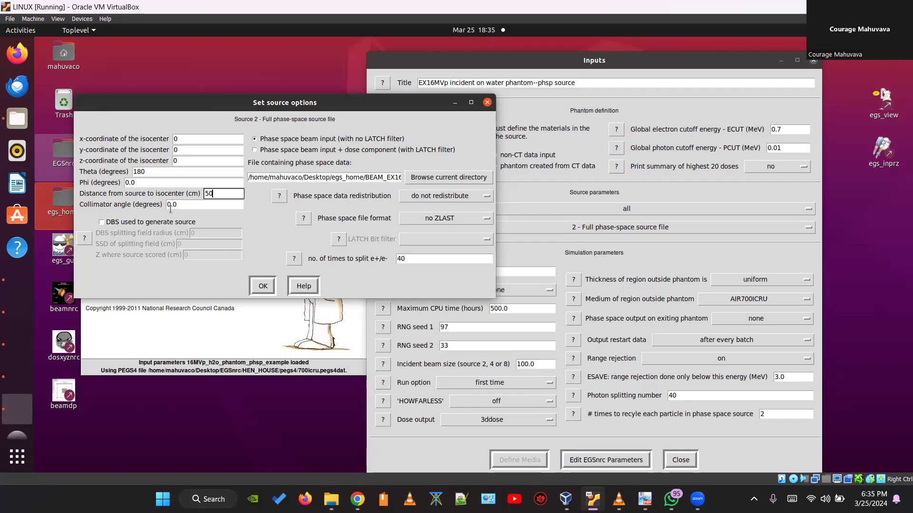
{"action": "left_click", "coordinate": [160, 171]}
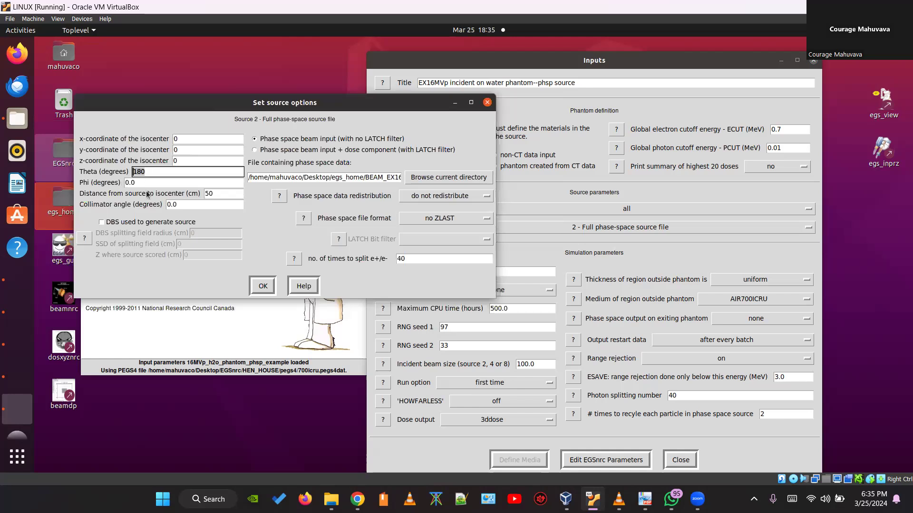
{"action": "left_click", "coordinate": [131, 183]}
{"action": "double_click", "coordinate": [131, 182]}
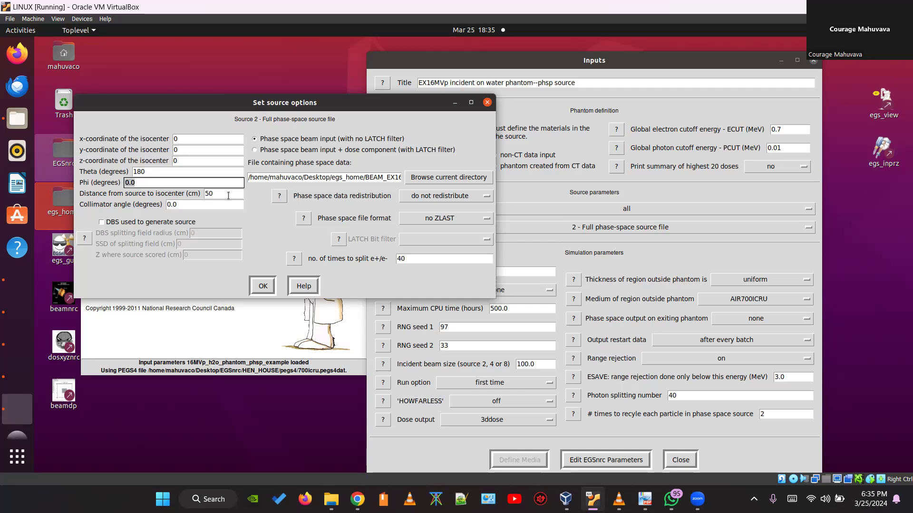
{"action": "left_click", "coordinate": [202, 186]}
{"action": "left_click", "coordinate": [219, 196]}
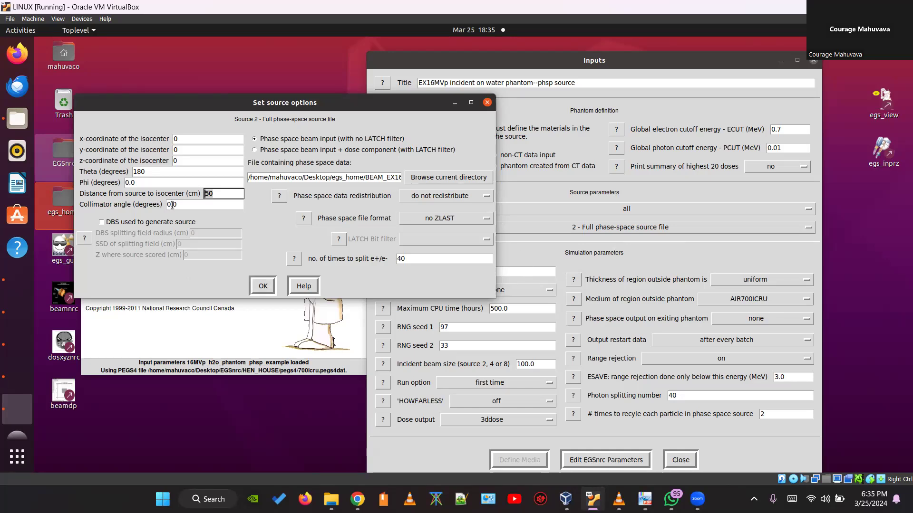
{"action": "left_click", "coordinate": [223, 194]}
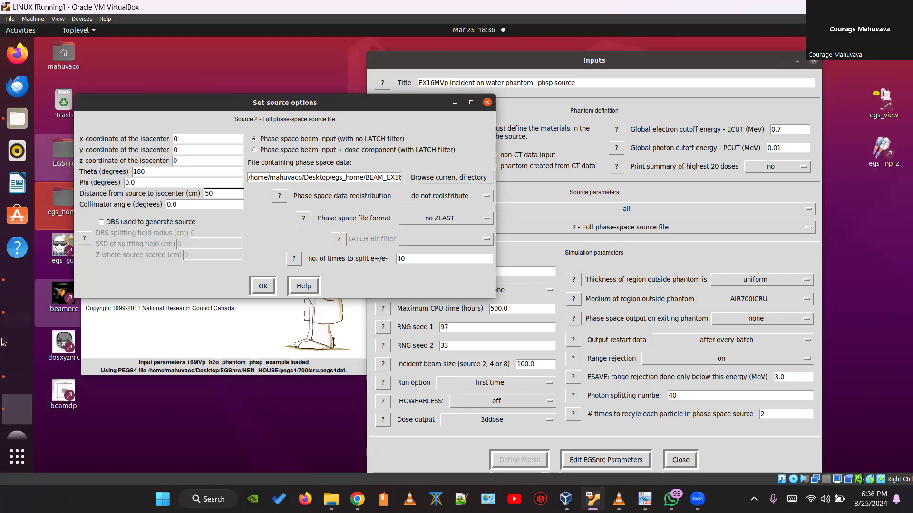
Bring the source options back to the front and re-examine the distance from source to isocenter
{"action": "left_click", "coordinate": [243, 328]}
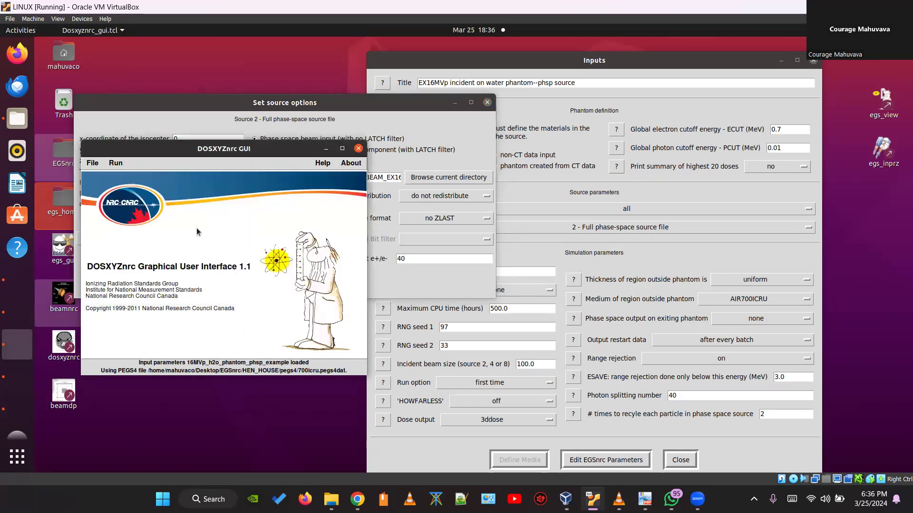
{"action": "left_click", "coordinate": [241, 105]}
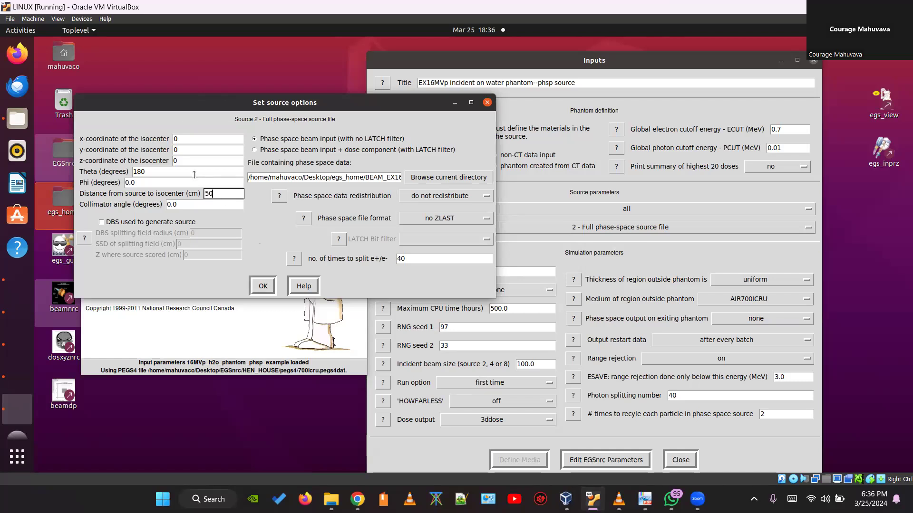
{"action": "left_click_drag", "start_coordinate": [215, 194], "coordinate": [202, 190]}
{"action": "left_click", "coordinate": [222, 192]}
{"action": "left_click_drag", "start_coordinate": [222, 192], "coordinate": [201, 190]}
Read the full path of the file containing the phase space data through to its end
{"action": "left_click", "coordinate": [369, 176]}
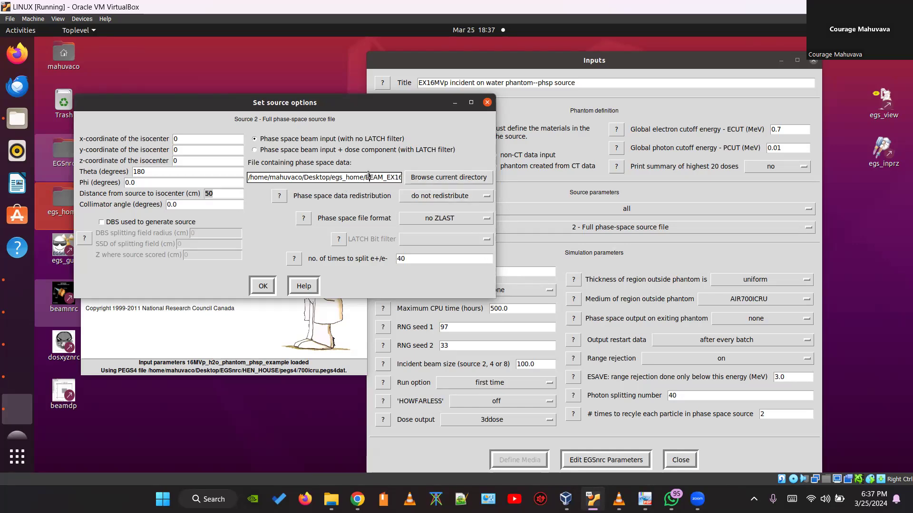
{"action": "key", "text": "Right"}
{"action": "key", "text": "Right"}
{"action": "key", "text": "Right"}
{"action": "key", "text": "Right"}
{"action": "key", "text": "Right"}
{"action": "key", "text": "Right"}
{"action": "key", "text": "Right"}
{"action": "key", "text": "Right"}
{"action": "key", "text": "Right"}
{"action": "key", "text": "Right"}
{"action": "key", "text": "Right"}
{"action": "key", "text": "Right"}
{"action": "key", "text": "Right"}
{"action": "key", "text": "Right"}
{"action": "key", "text": "Right"}
{"action": "key", "text": "Right"}
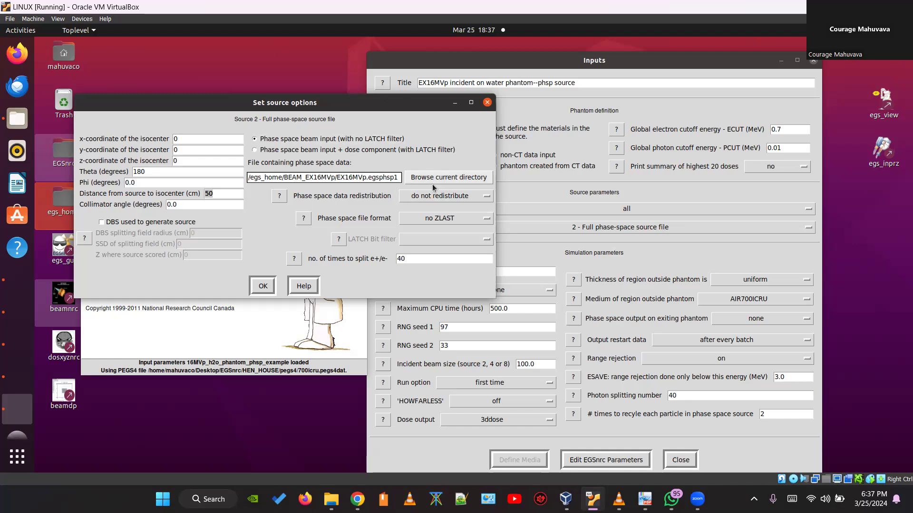
Choose EX16MVp-more-part.egsphsp1 from the egs_home BEAM_EX16MVp folder as the phase space data file
{"action": "left_click", "coordinate": [449, 180]}
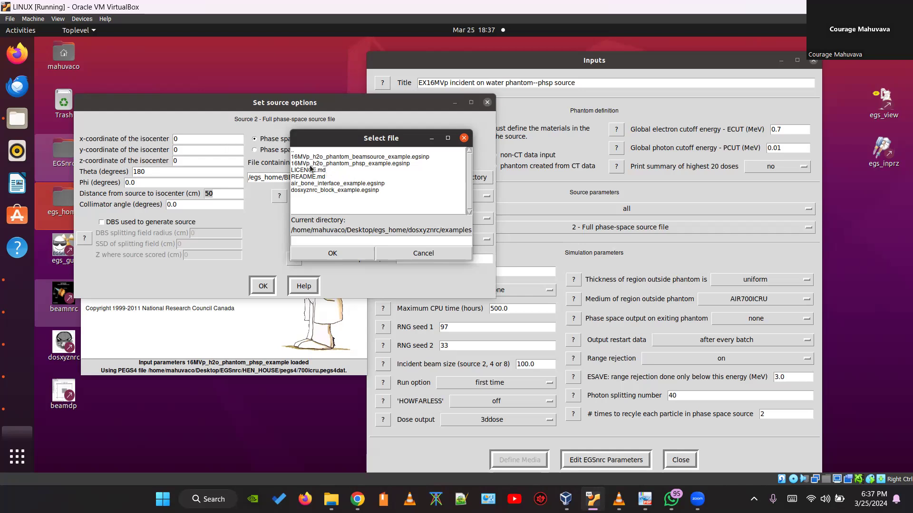
{"action": "double_click", "coordinate": [295, 154]}
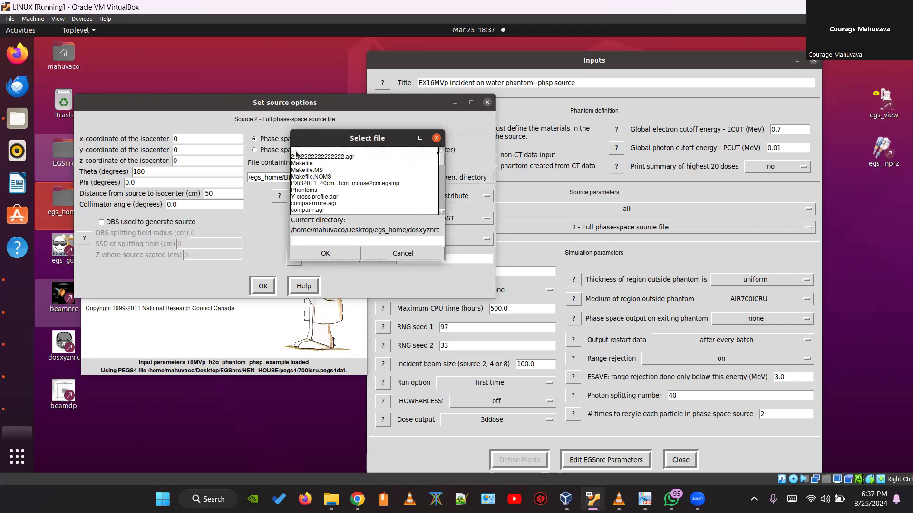
{"action": "double_click", "coordinate": [296, 154]}
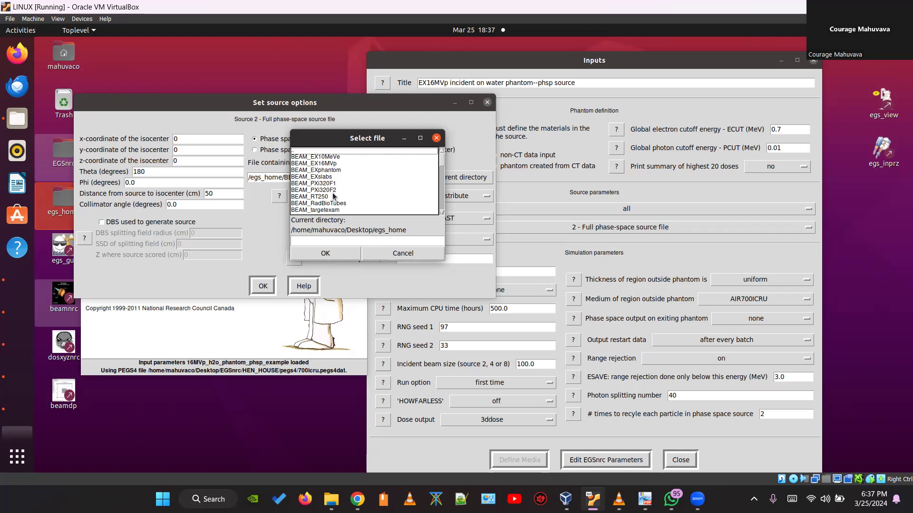
{"action": "double_click", "coordinate": [327, 164]}
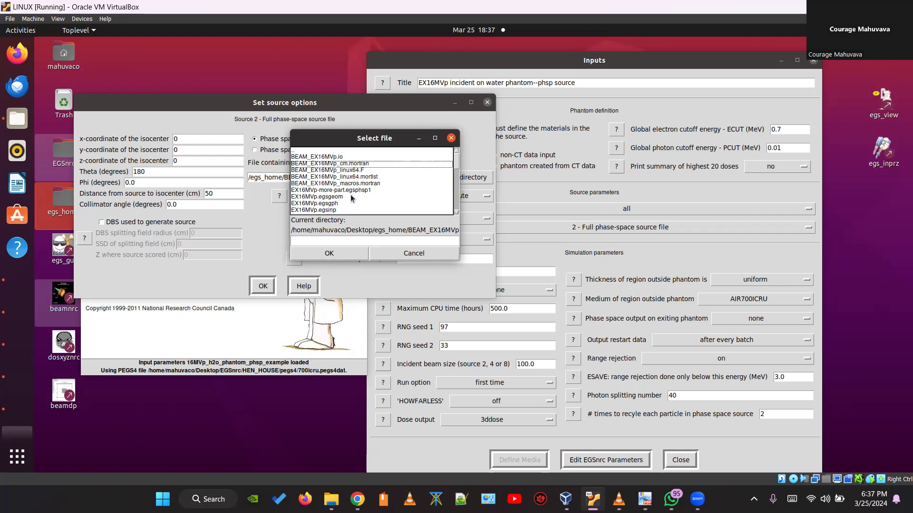
{"action": "left_click", "coordinate": [332, 191]}
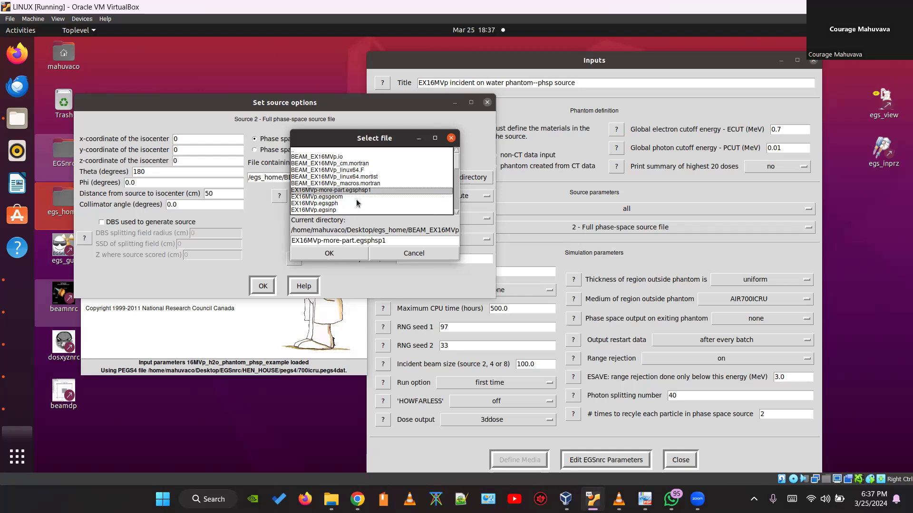
{"action": "left_click", "coordinate": [344, 255]}
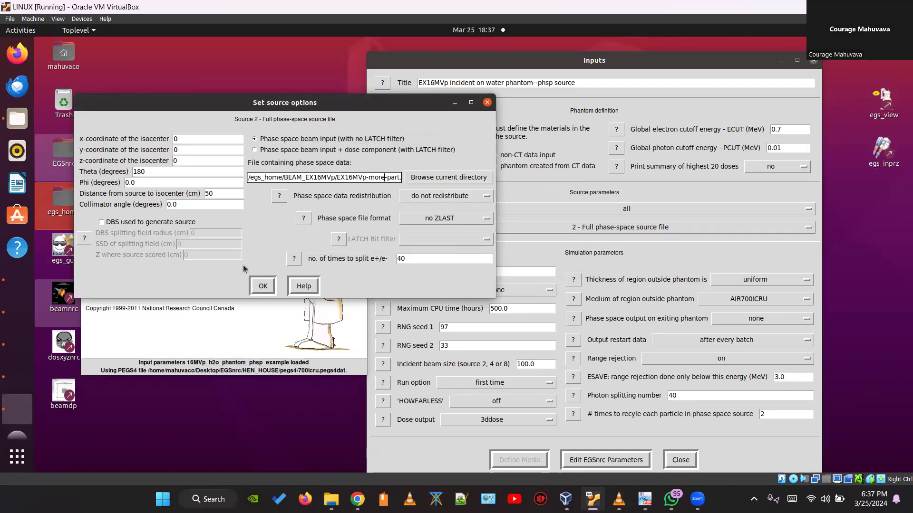
Accept the source options, close the simulation inputs, and reposition the DOSXYZnrc main window
{"action": "left_click", "coordinate": [261, 287]}
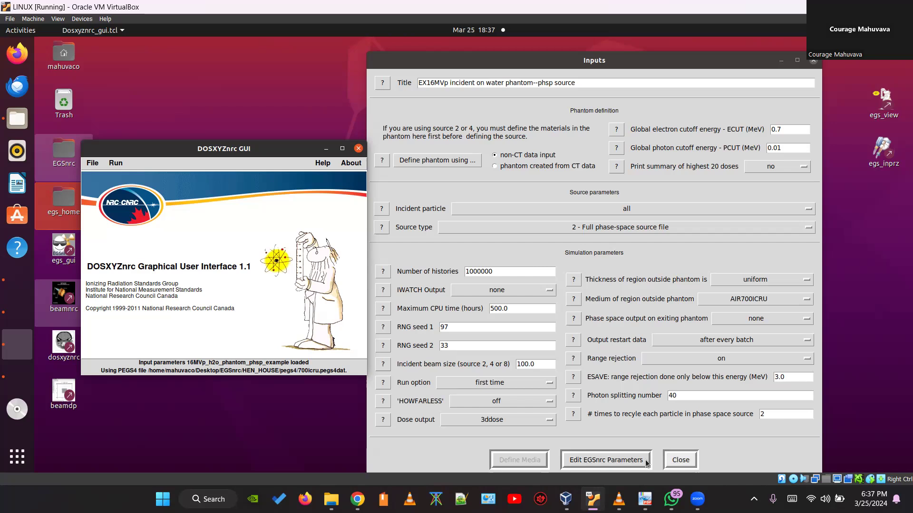
{"action": "left_click", "coordinate": [674, 461]}
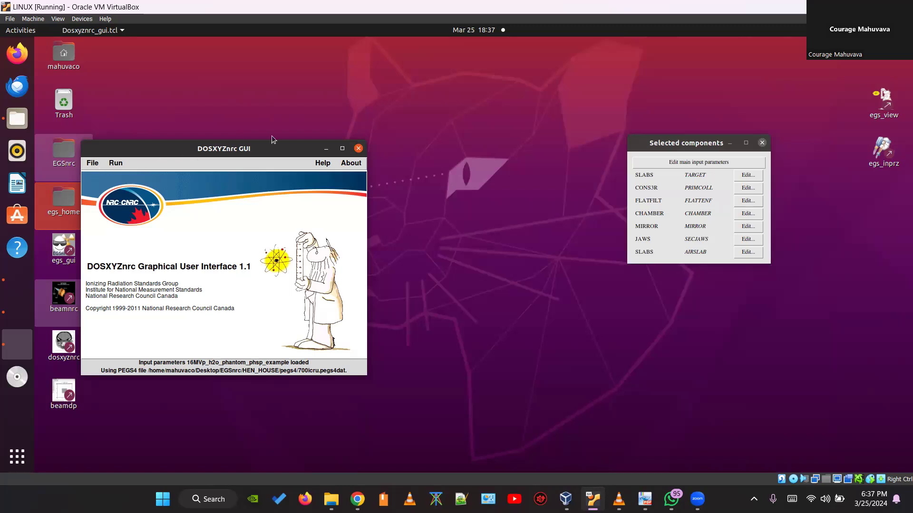
{"action": "left_click_drag", "start_coordinate": [276, 146], "coordinate": [364, 110]}
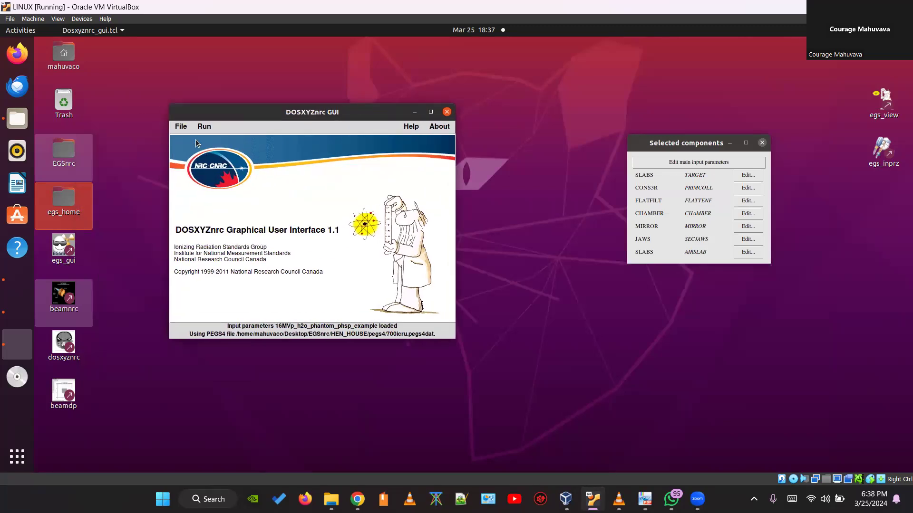
Close the leftover list of selected BEAMnrc components and save the current DOSXYZnrc input parameters
{"action": "left_click", "coordinate": [762, 142]}
{"action": "left_click_drag", "start_coordinate": [298, 115], "coordinate": [341, 116]}
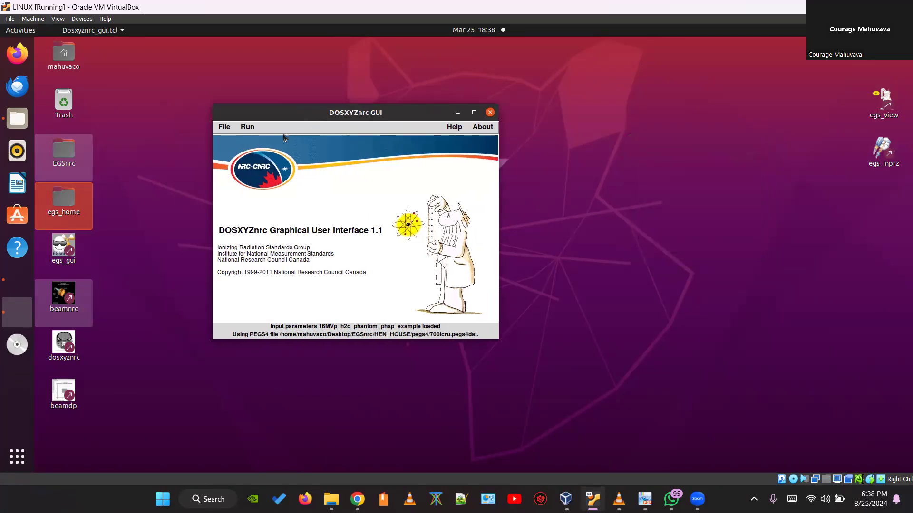
{"action": "left_click", "coordinate": [229, 129]}
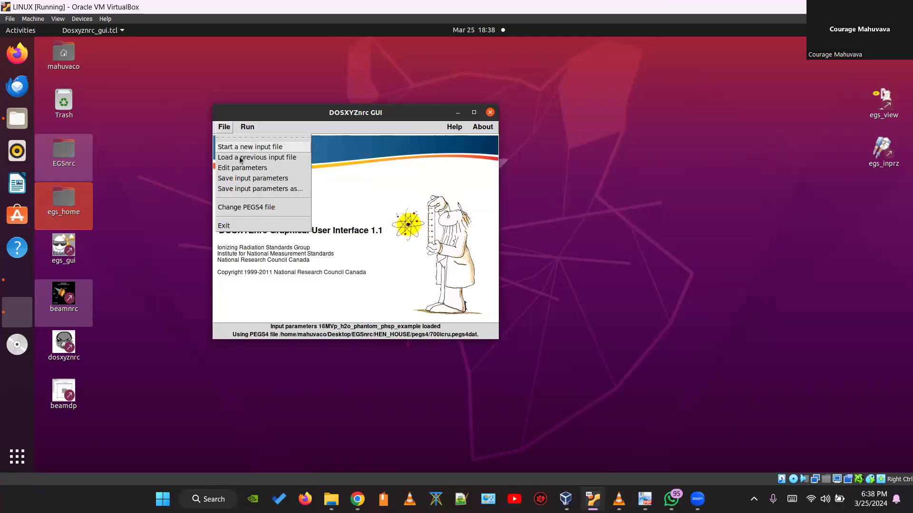
{"action": "left_click", "coordinate": [241, 184]}
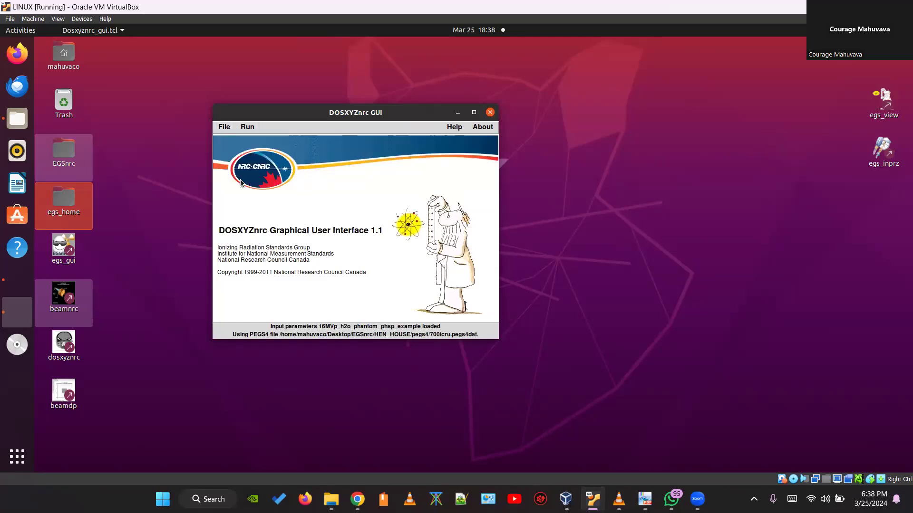
Compile DOSXYZnrc with optimization on, acknowledge the completion notice and close the compilation window
{"action": "left_click", "coordinate": [247, 127]}
{"action": "left_click", "coordinate": [252, 145]}
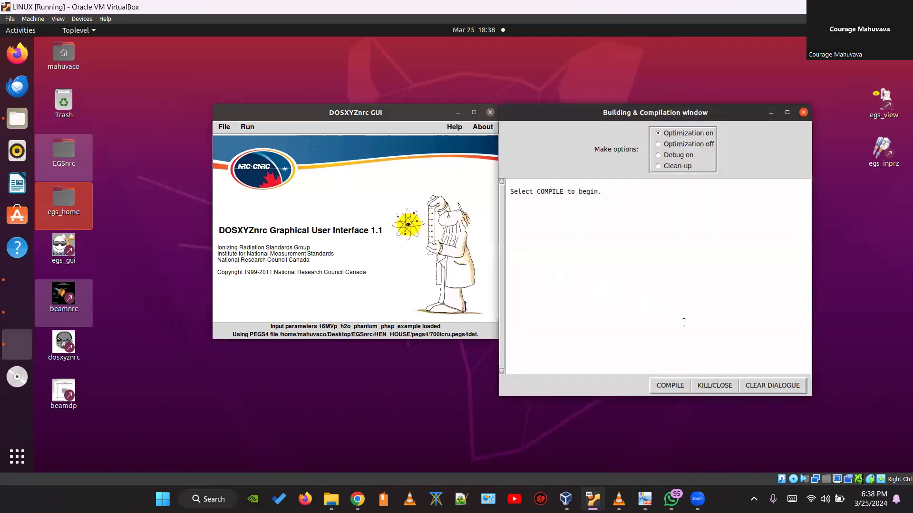
{"action": "left_click", "coordinate": [671, 387]}
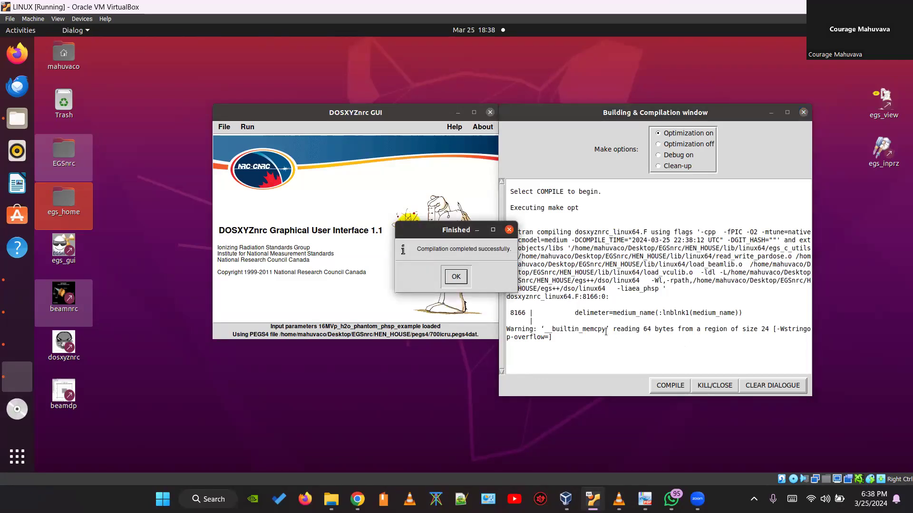
{"action": "left_click", "coordinate": [456, 277]}
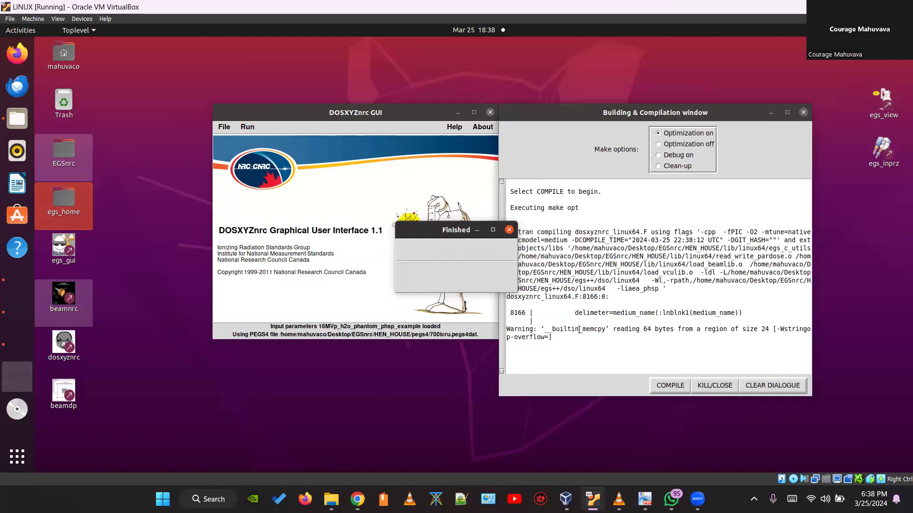
{"action": "left_click", "coordinate": [716, 386]}
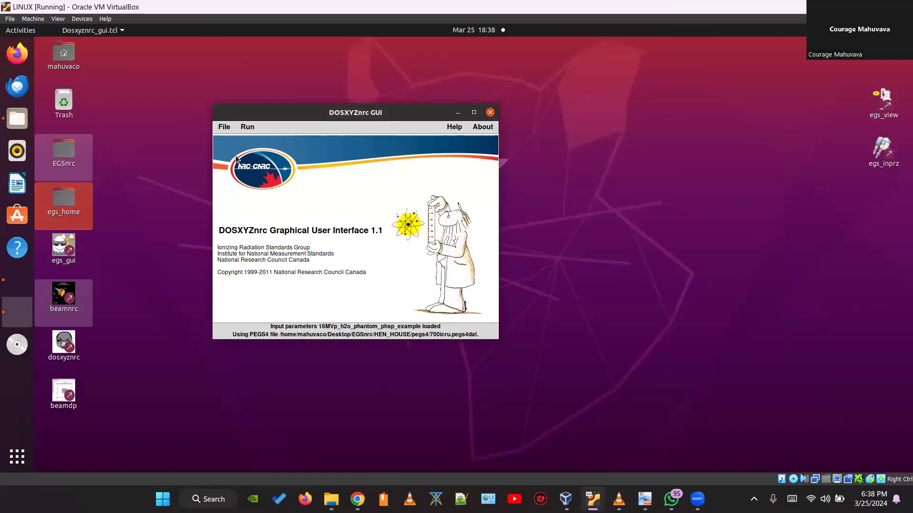
Set the number of histories to 15000 in the simulation inputs and save the input parameters
{"action": "left_click", "coordinate": [231, 128]}
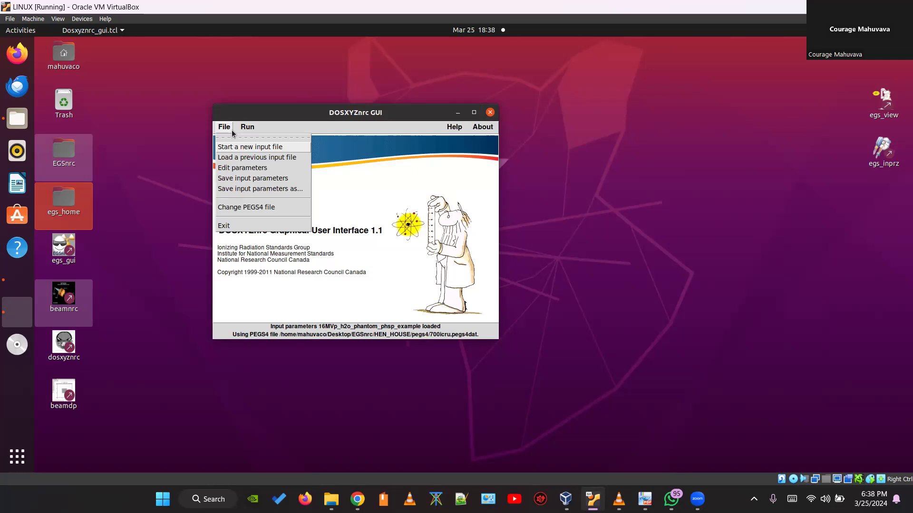
{"action": "left_click", "coordinate": [228, 129]}
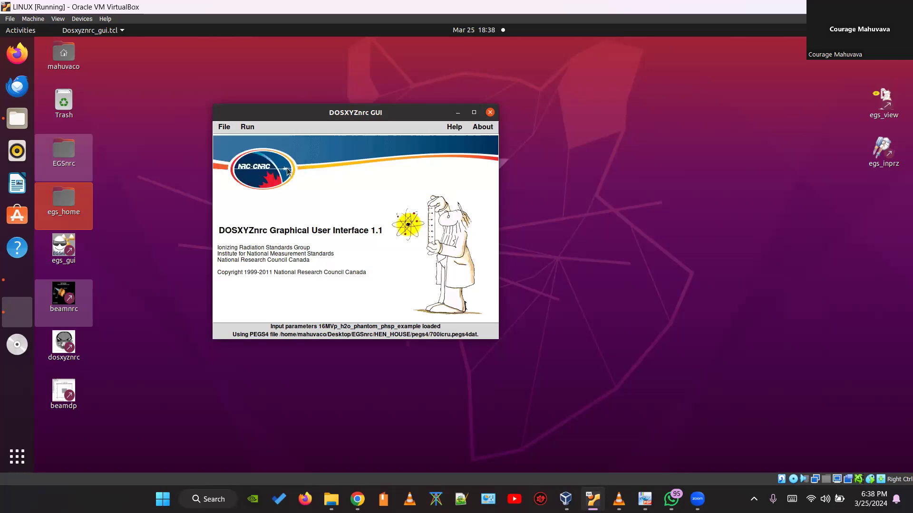
{"action": "left_click", "coordinate": [226, 134]}
{"action": "left_click", "coordinate": [232, 167]}
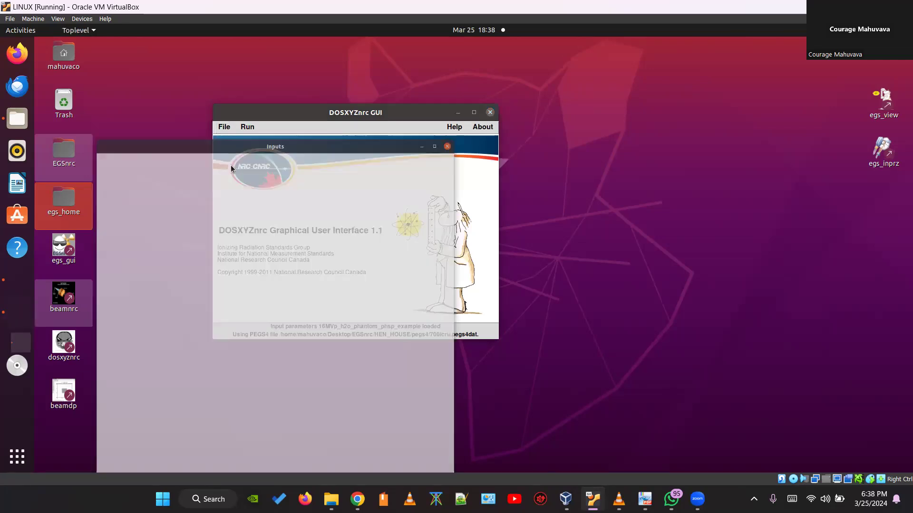
{"action": "left_click_drag", "start_coordinate": [378, 64], "coordinate": [759, 85]}
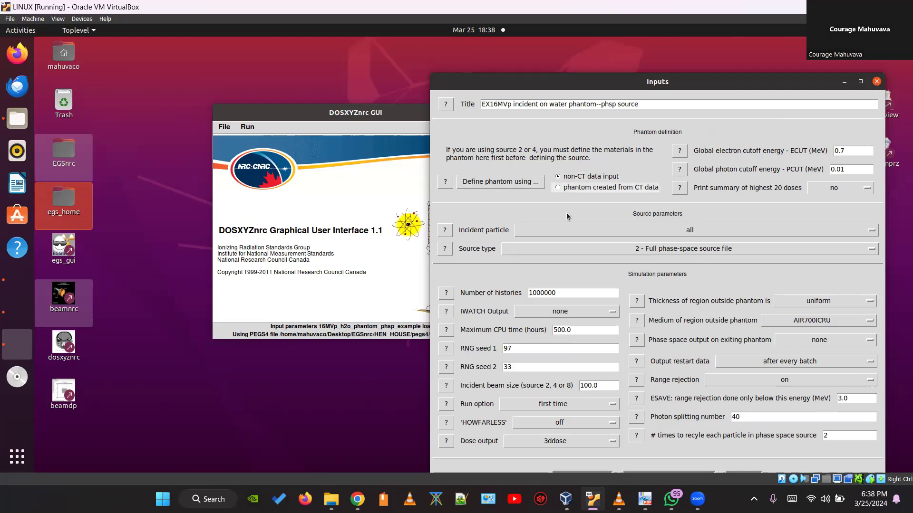
{"action": "double_click", "coordinate": [572, 291]}
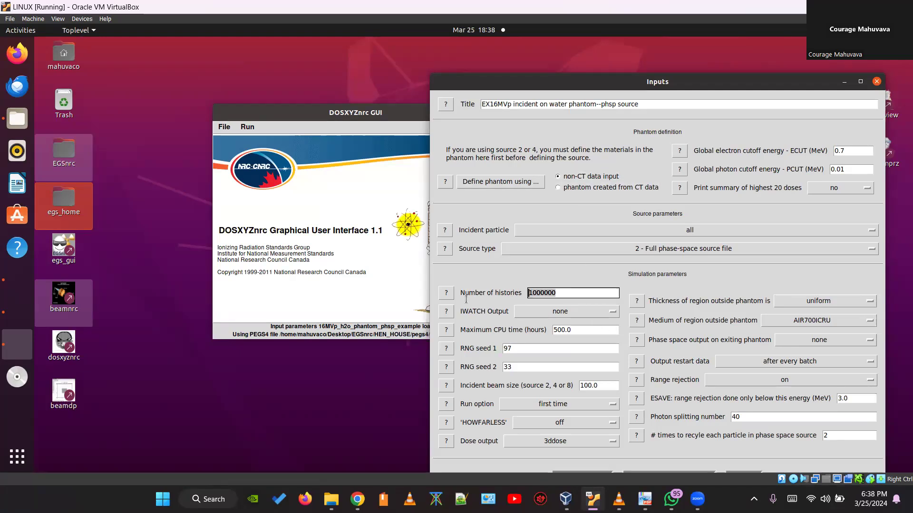
{"action": "type", "text": "15000"}
{"action": "left_click", "coordinate": [737, 90]}
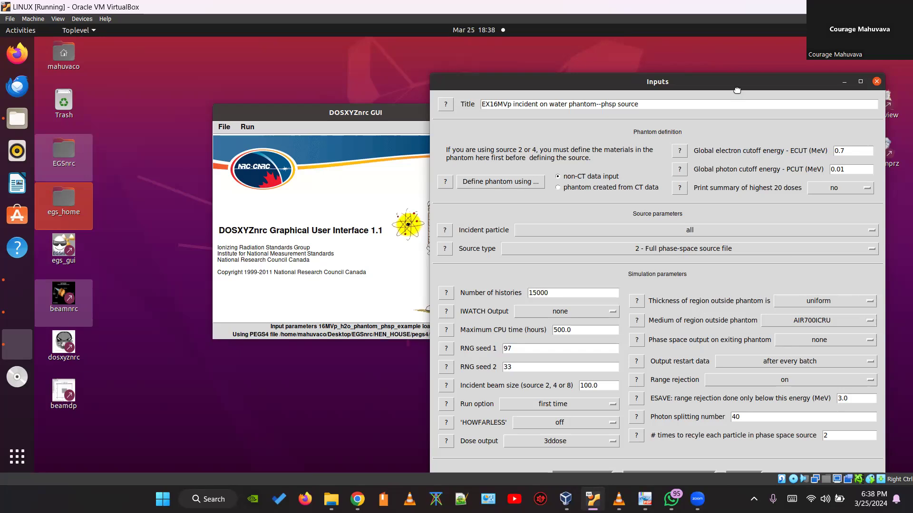
{"action": "left_click_drag", "start_coordinate": [737, 90], "coordinate": [709, 70]}
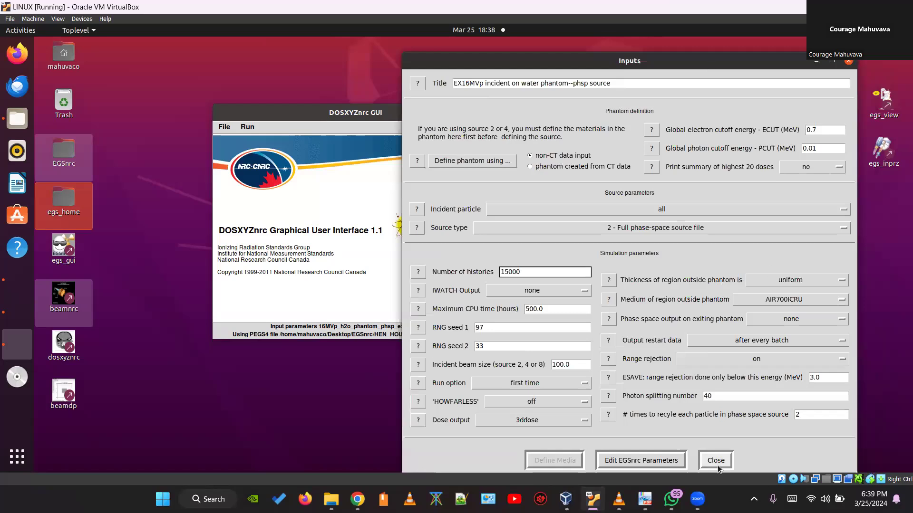
{"action": "left_click", "coordinate": [717, 466]}
{"action": "left_click", "coordinate": [224, 127]}
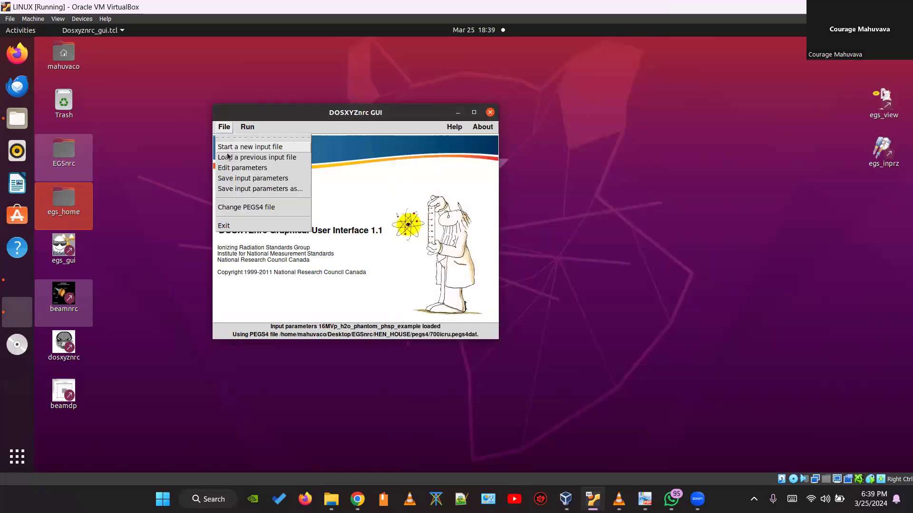
{"action": "left_click", "coordinate": [237, 185]}
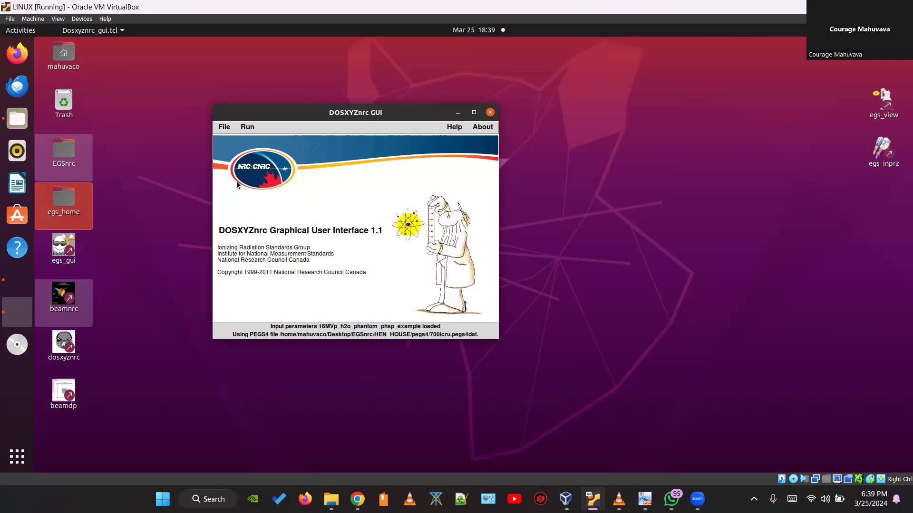
Try to execute the 16MVp_h2o_phantom_phsp_example simulation in interactive mode, then close the run window
{"action": "left_click", "coordinate": [248, 127]}
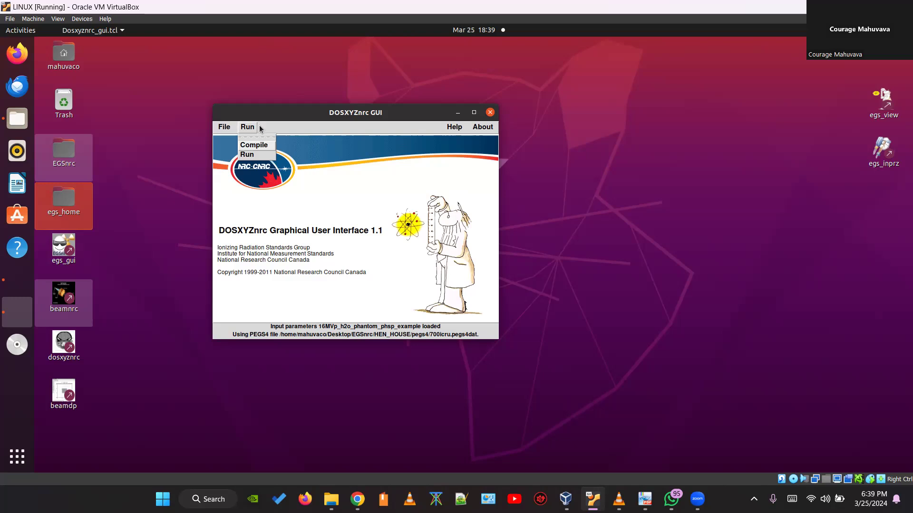
{"action": "left_click", "coordinate": [255, 156]}
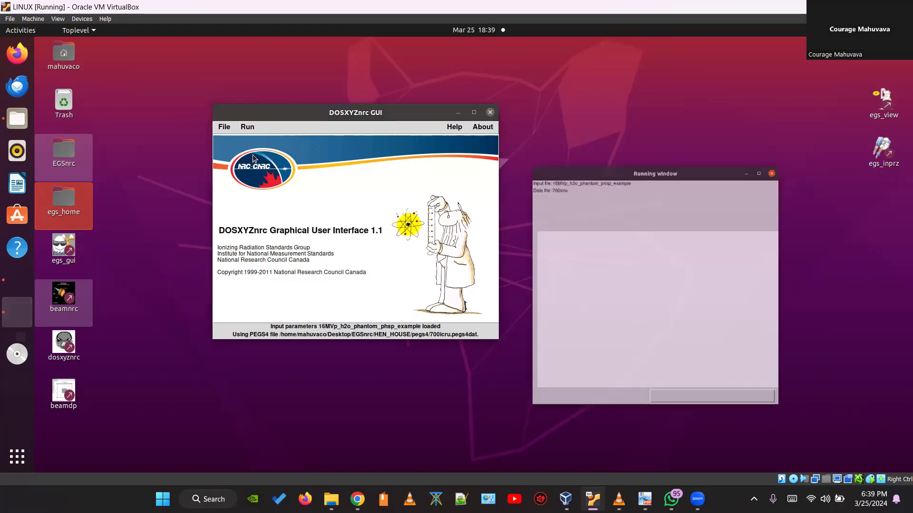
{"action": "left_click", "coordinate": [668, 398]}
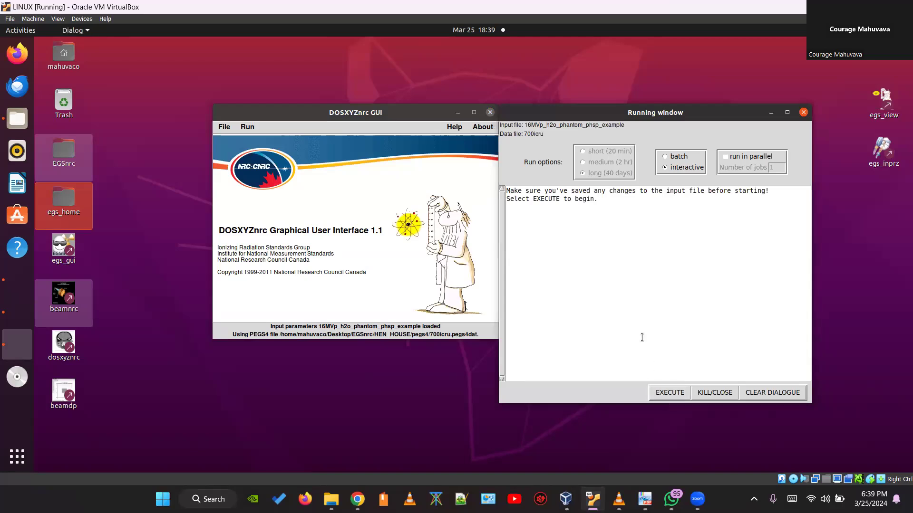
{"action": "left_click", "coordinate": [456, 279]}
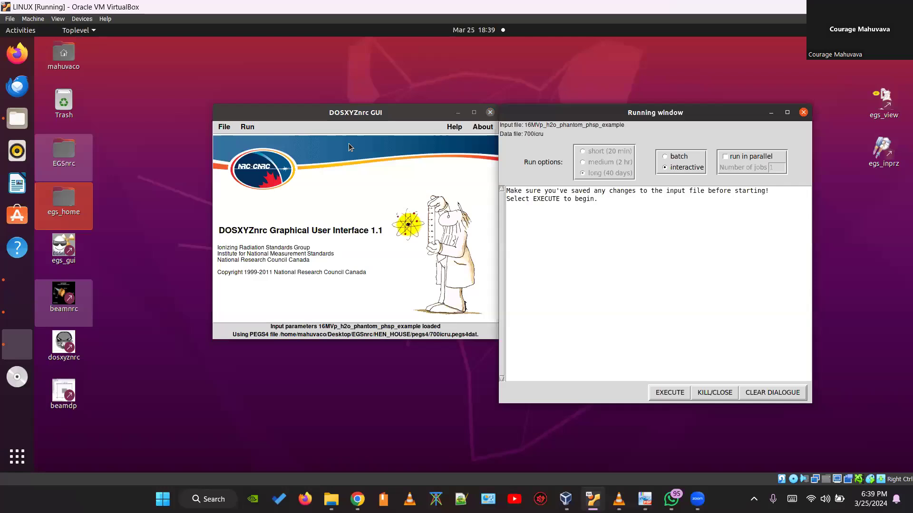
{"action": "left_click", "coordinate": [715, 393]}
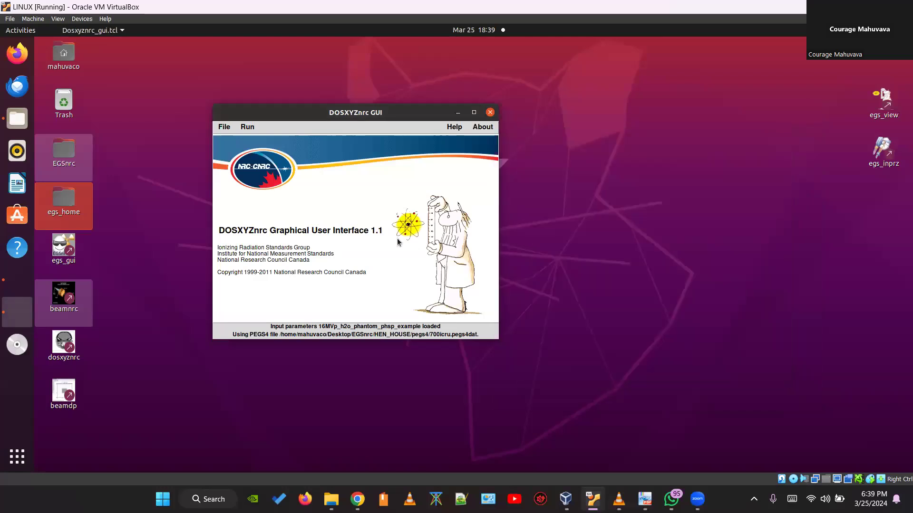
Reopen the simulation inputs, review the source type and simulation parameters, and close them
{"action": "left_click", "coordinate": [223, 127]}
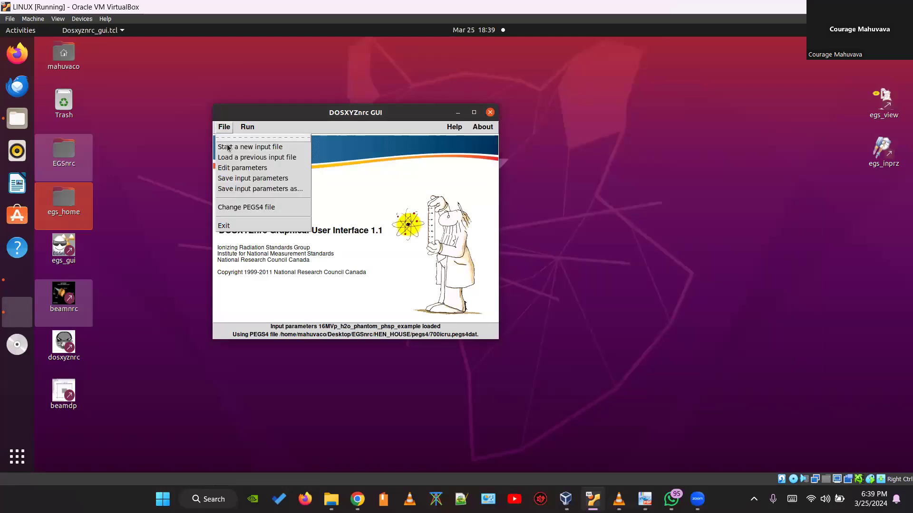
{"action": "left_click", "coordinate": [238, 169]}
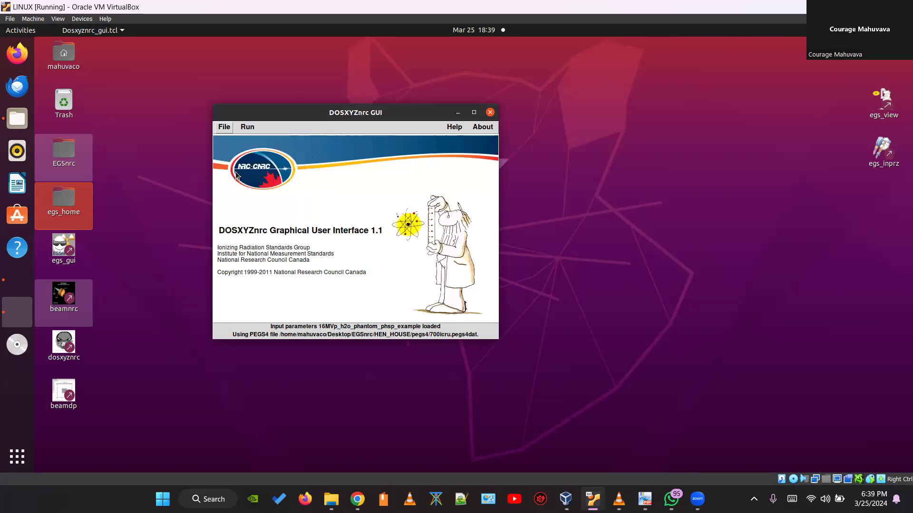
{"action": "left_click_drag", "start_coordinate": [348, 61], "coordinate": [721, 59]}
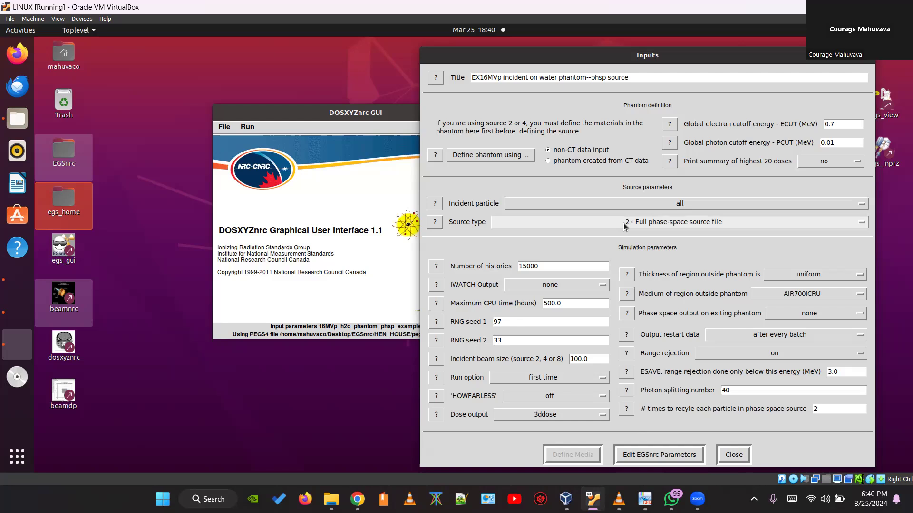
{"action": "left_click", "coordinate": [729, 457]}
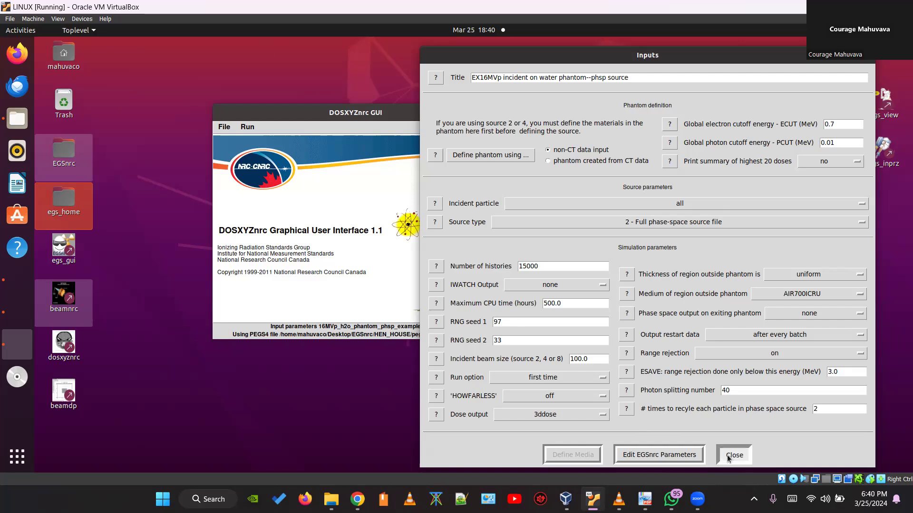
Close the DOSXYZnrc GUI and relaunch it from the desktop for a fresh session
{"action": "left_click", "coordinate": [221, 128]}
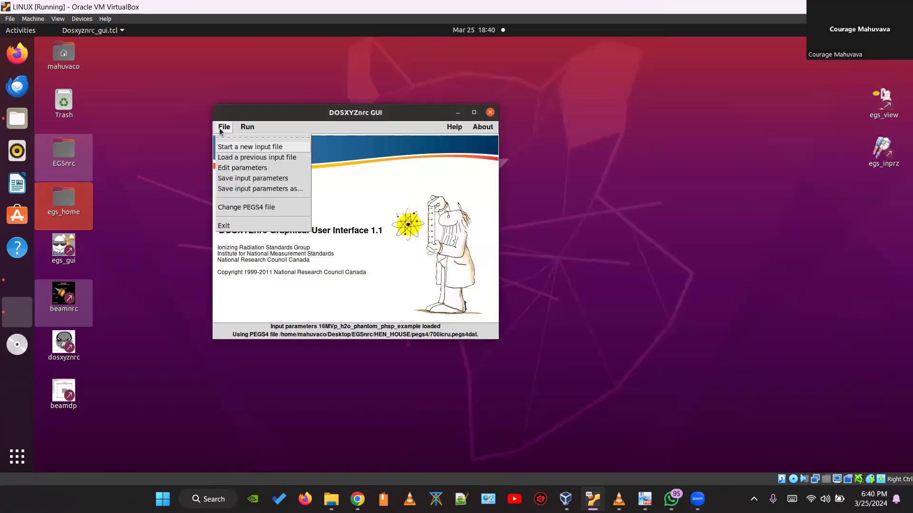
{"action": "left_click", "coordinate": [490, 114]}
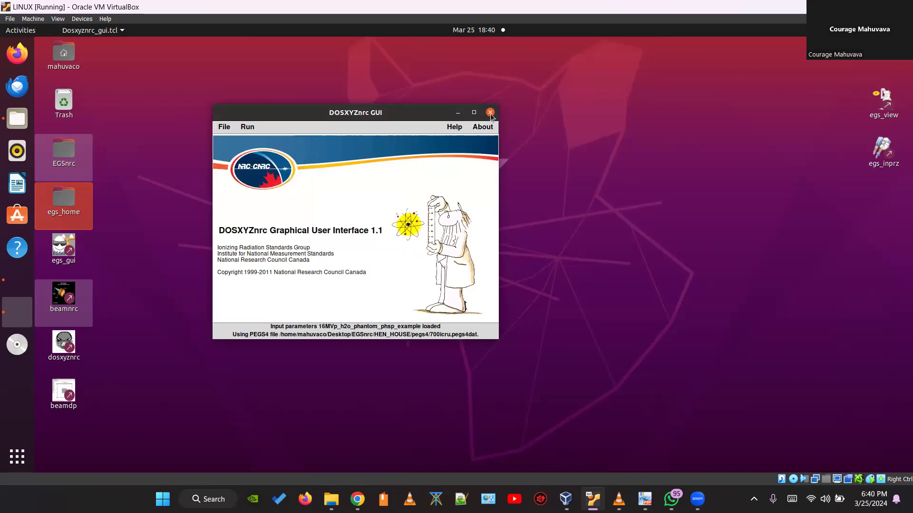
{"action": "left_click", "coordinate": [490, 114]}
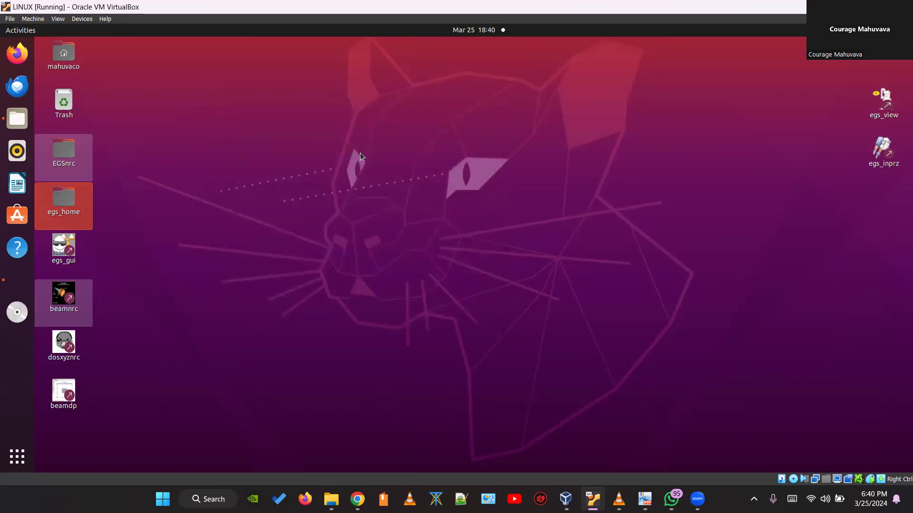
{"action": "left_click", "coordinate": [63, 333]}
{"action": "double_click", "coordinate": [63, 333]}
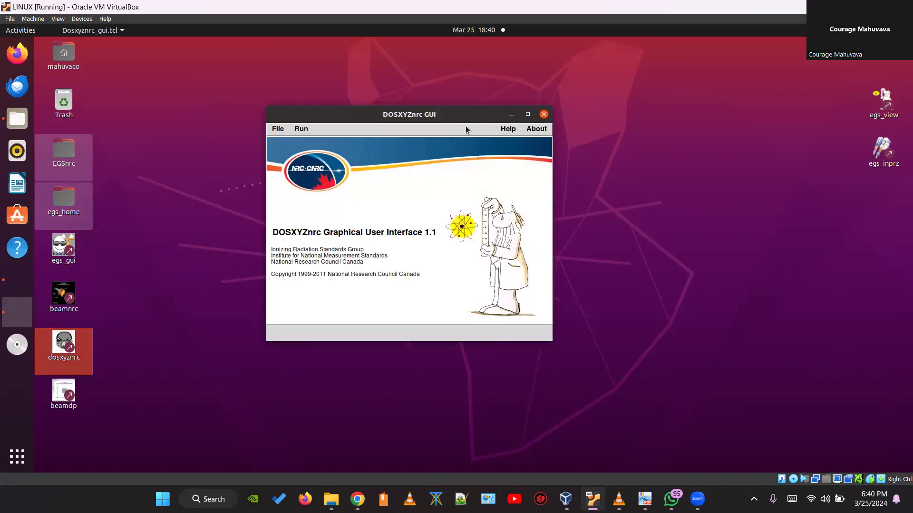
{"action": "mouse_move", "coordinate": [461, 121]}
{"action": "left_mouse_down"}
{"action": "mouse_move", "coordinate": [474, 121]}
{"action": "mouse_move", "coordinate": [465, 117]}
{"action": "left_mouse_up"}
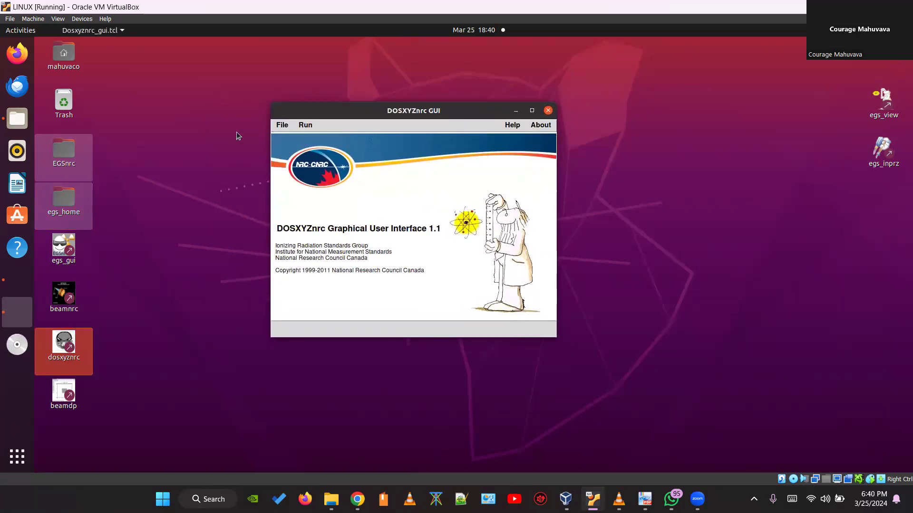
Load the previous input file water-test.egsinp from the egs_home dosxyznrc folder
{"action": "left_click", "coordinate": [275, 126]}
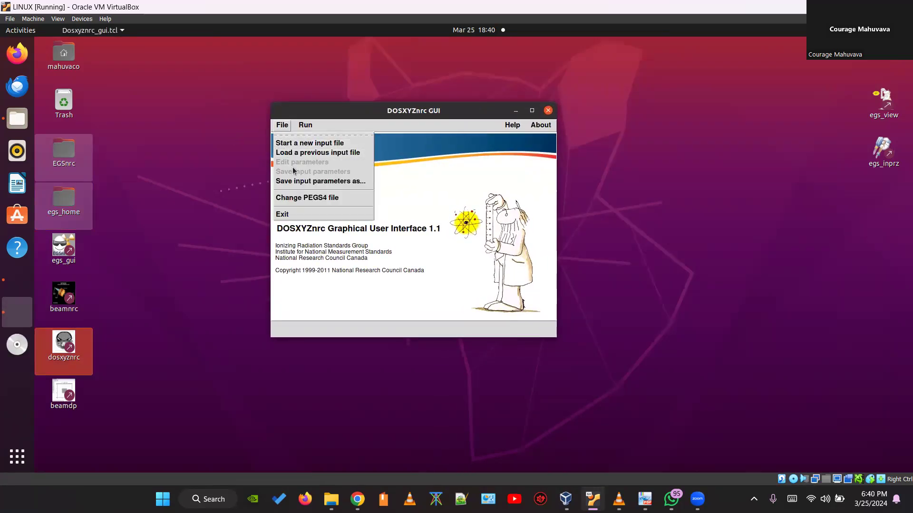
{"action": "left_click", "coordinate": [310, 153]}
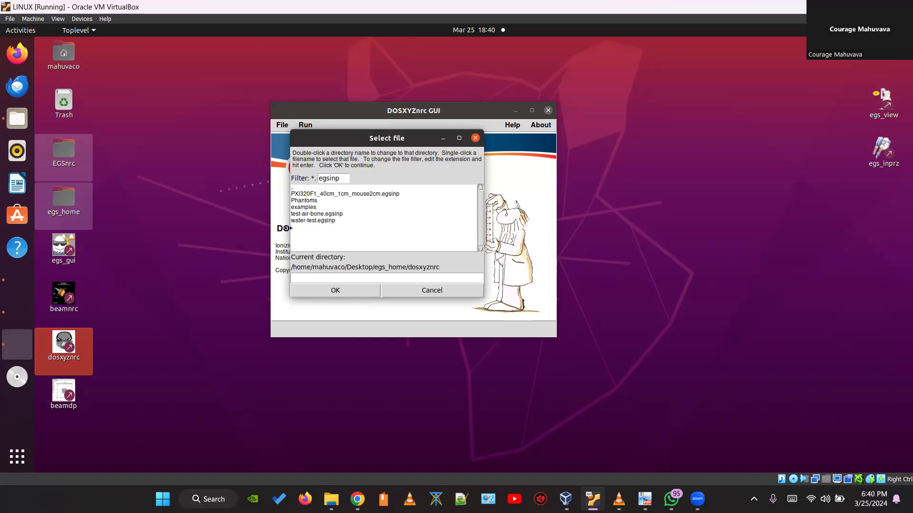
{"action": "left_click", "coordinate": [325, 221]}
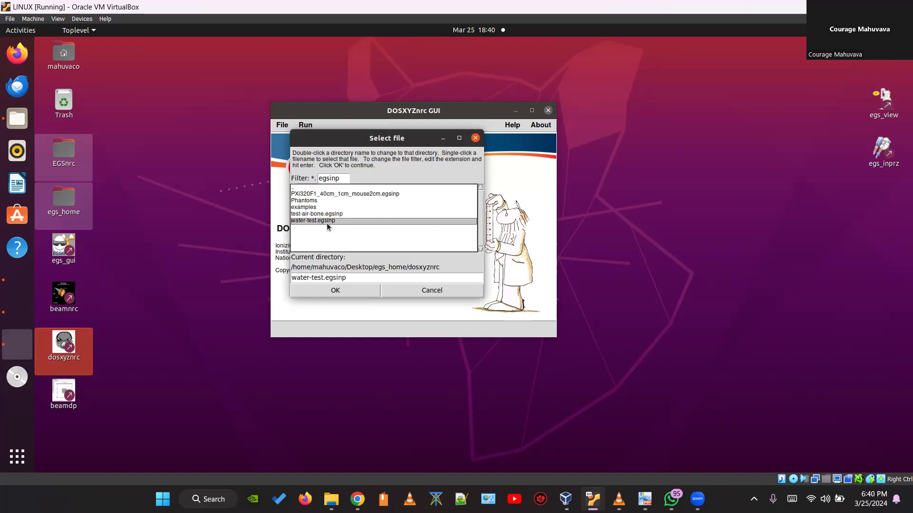
{"action": "left_click", "coordinate": [335, 290]}
Select 700icru.pegs4dat from the HEN_HOUSE pegs4 data folder as the PEGS4 cross-section file
{"action": "left_click", "coordinate": [476, 256]}
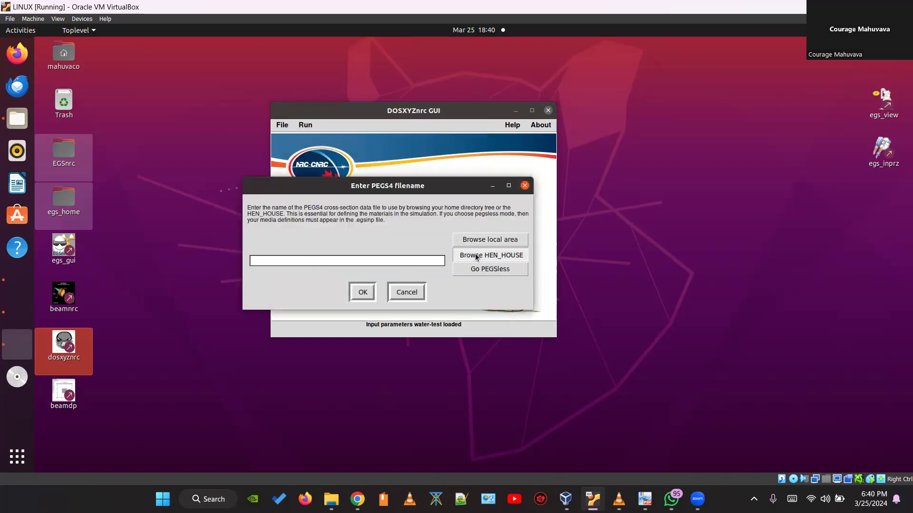
{"action": "left_click", "coordinate": [326, 200]}
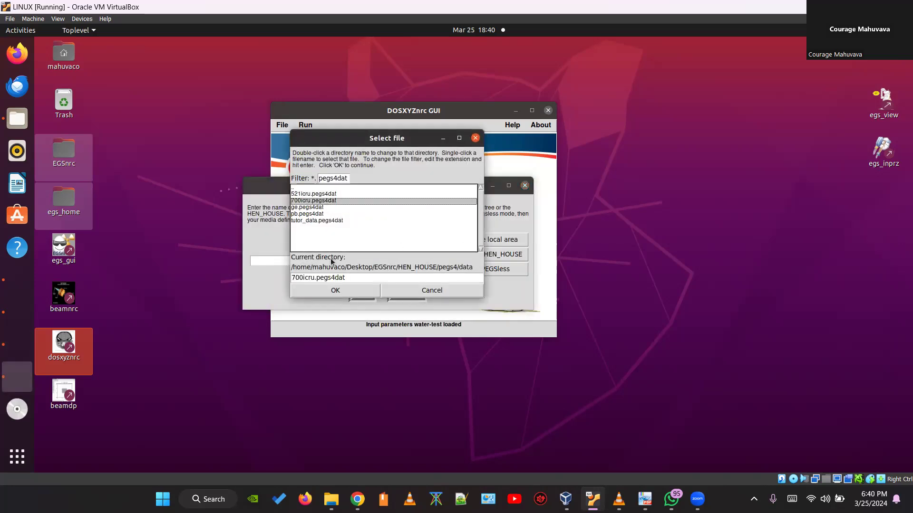
{"action": "left_click", "coordinate": [332, 292]}
{"action": "left_click", "coordinate": [361, 290]}
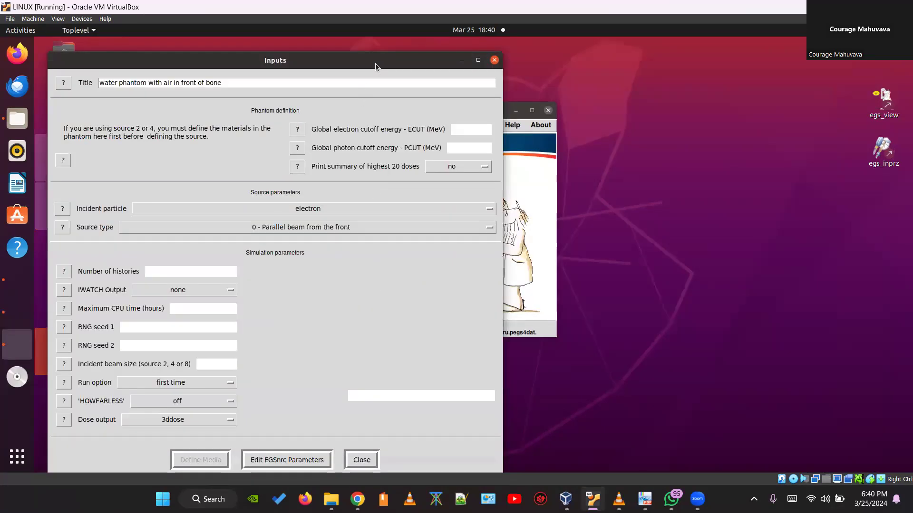
Place the simulation inputs beside the main DOSXYZnrc window and set the number of histories to 15000
{"action": "left_click_drag", "start_coordinate": [375, 63], "coordinate": [708, 64]}
{"action": "left_click", "coordinate": [330, 182]}
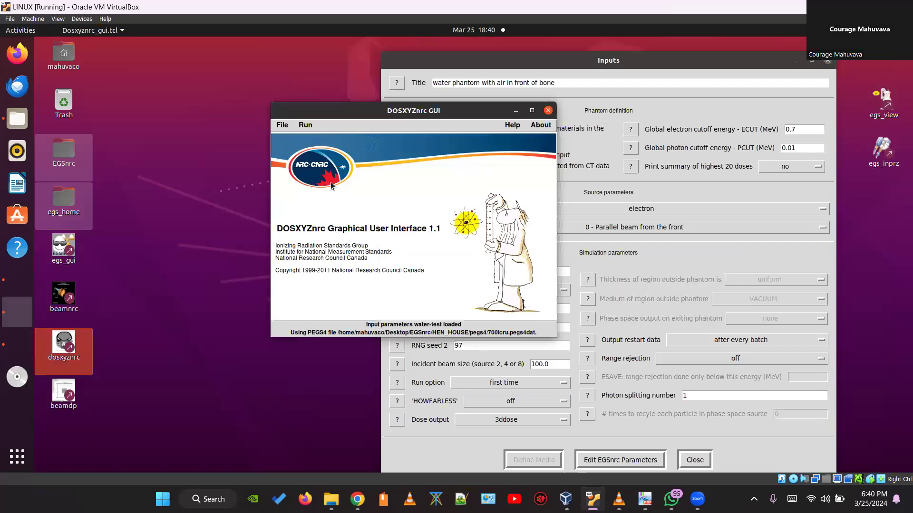
{"action": "left_click", "coordinate": [304, 125]}
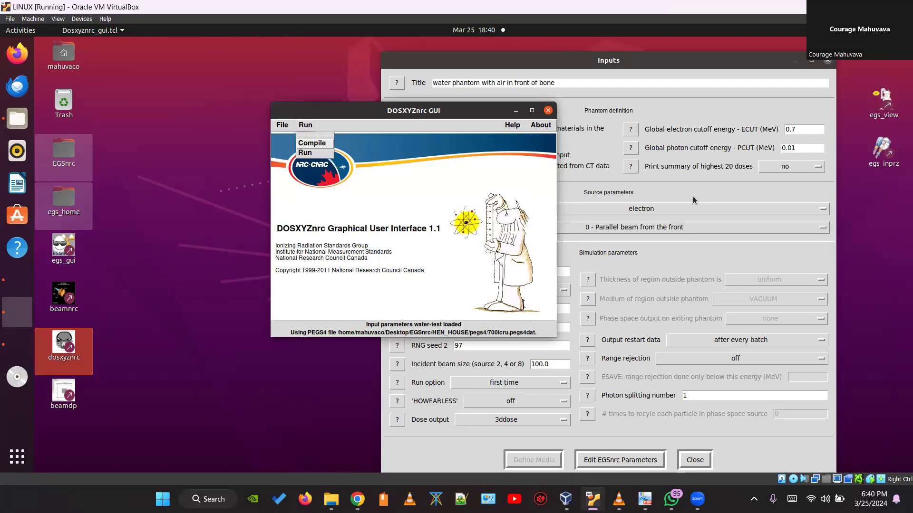
{"action": "left_click", "coordinate": [701, 238]}
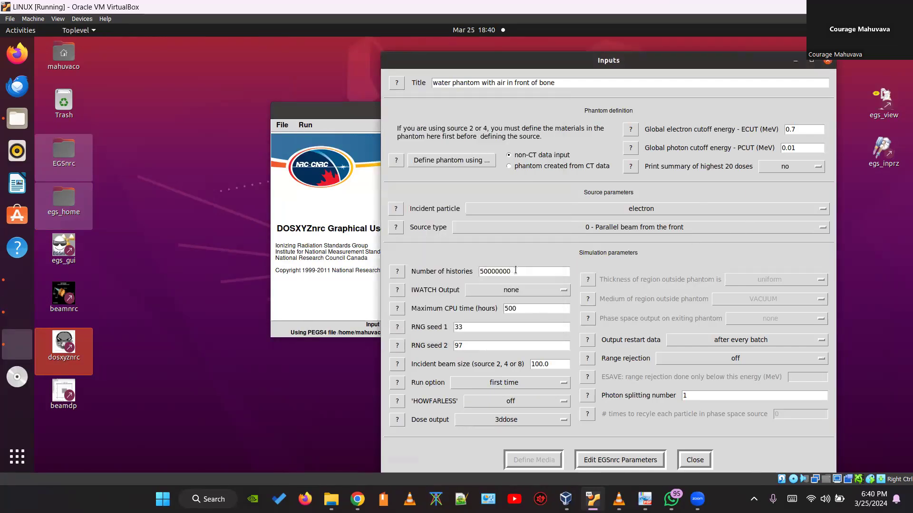
{"action": "left_click_drag", "start_coordinate": [516, 271], "coordinate": [431, 275]}
{"action": "type", "text": "1500"}
Compile DOSXYZnrc with optimization on, acknowledge the completion, and close the compilation window
{"action": "left_click", "coordinate": [311, 188]}
{"action": "left_click", "coordinate": [287, 126]}
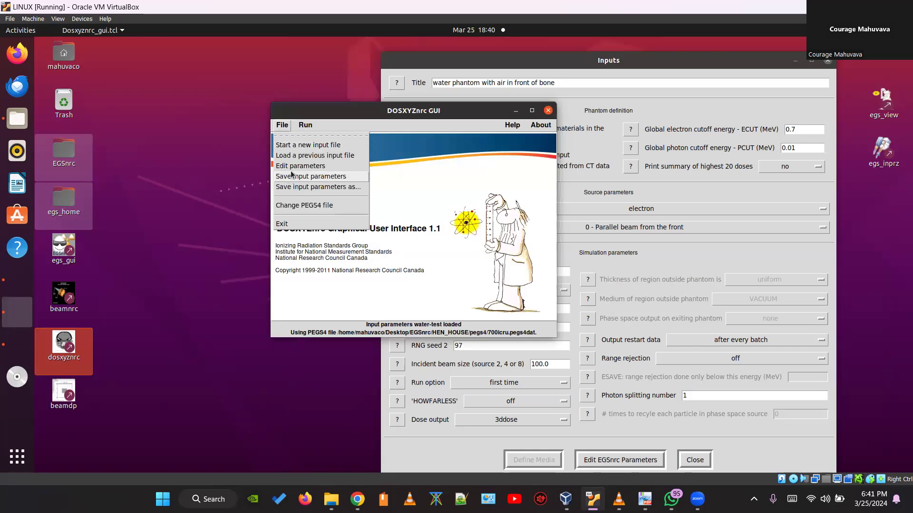
{"action": "left_click", "coordinate": [306, 131]}
{"action": "left_click", "coordinate": [306, 125]}
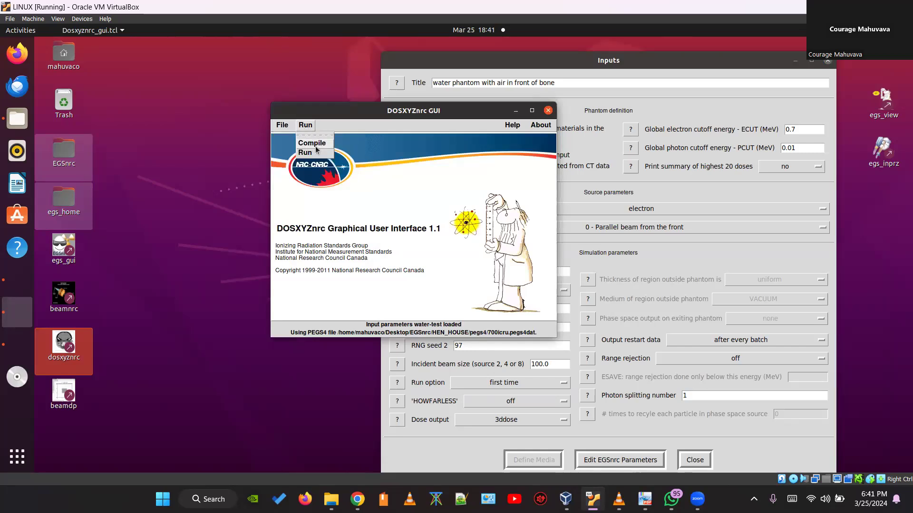
{"action": "left_click", "coordinate": [312, 143]}
{"action": "left_click", "coordinate": [206, 318]}
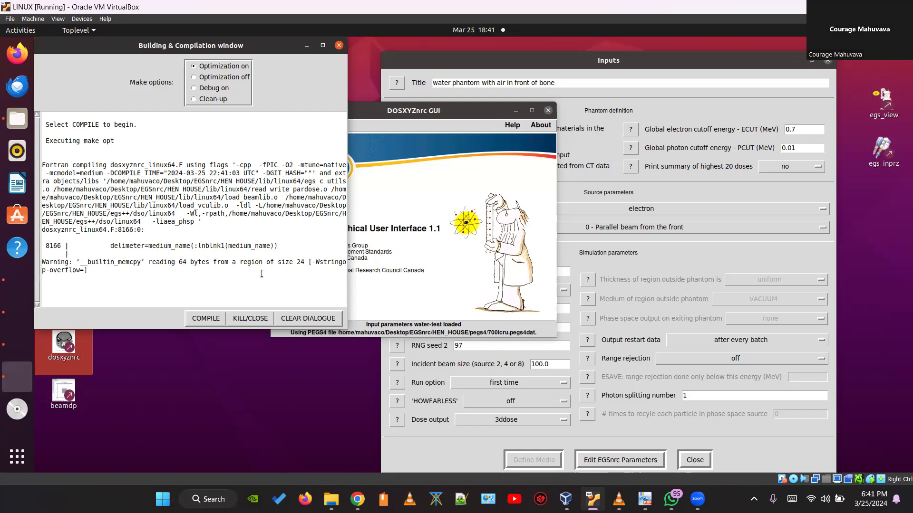
{"action": "left_click", "coordinate": [671, 266]}
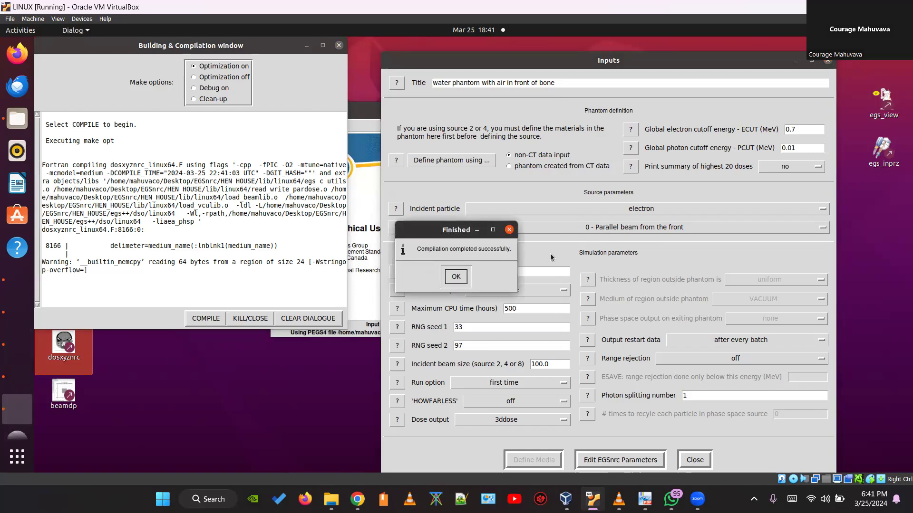
{"action": "left_click", "coordinate": [456, 277]}
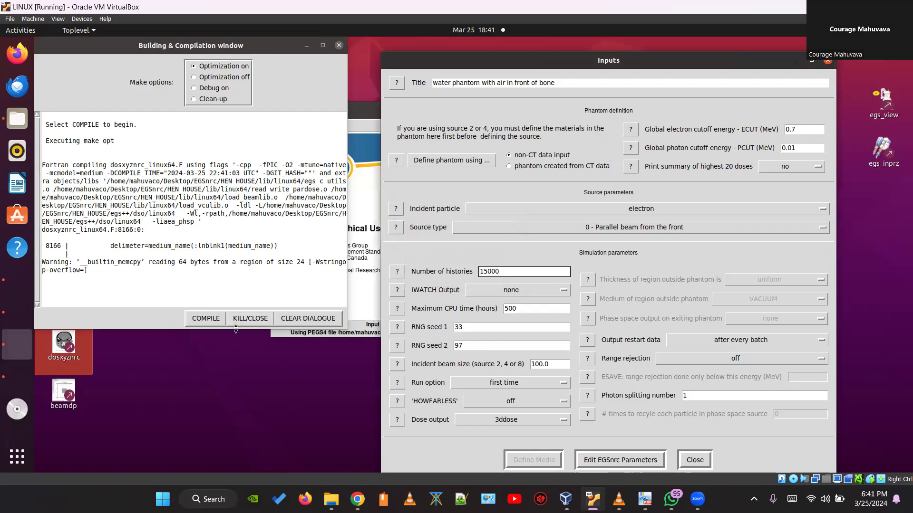
{"action": "left_click", "coordinate": [251, 320]}
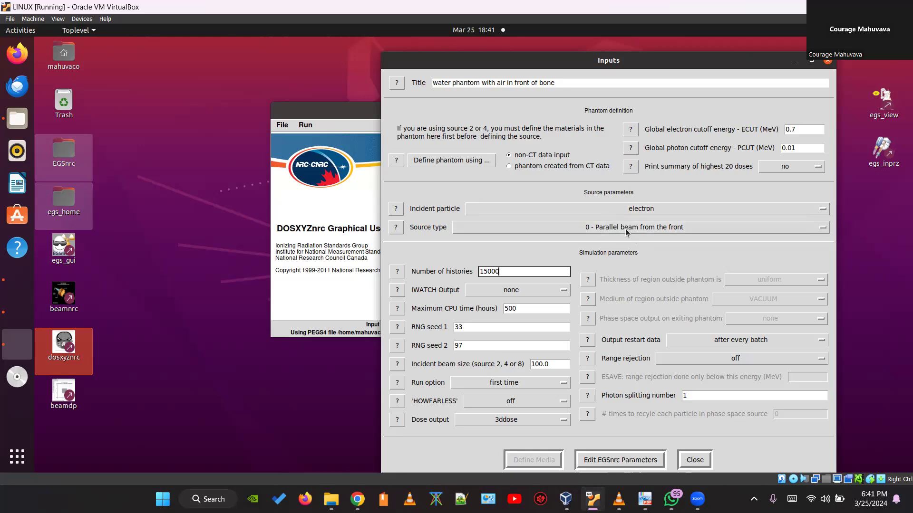
Review and accept the source bounds and beam angles of the parallel beam from the front, and set the incident particle to photon
{"action": "left_click", "coordinate": [596, 231]}
{"action": "left_click", "coordinate": [597, 246]}
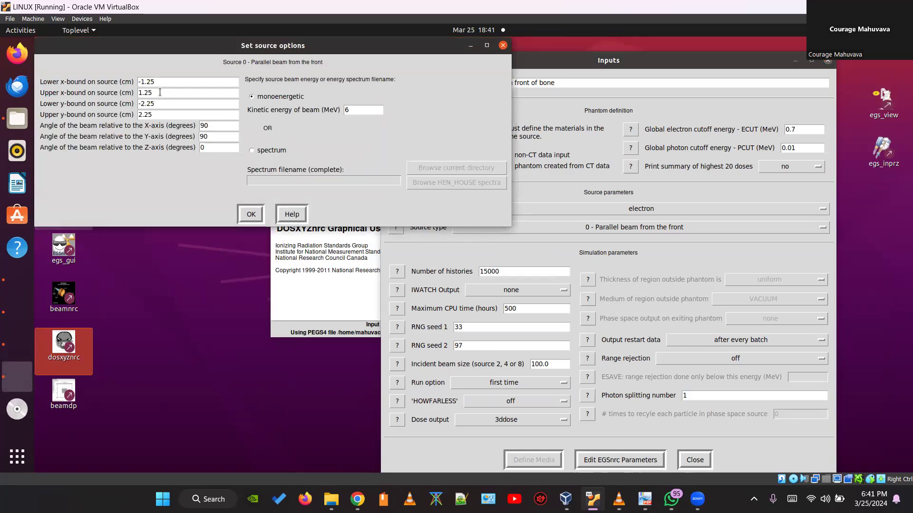
{"action": "left_click_drag", "start_coordinate": [159, 85], "coordinate": [136, 80]}
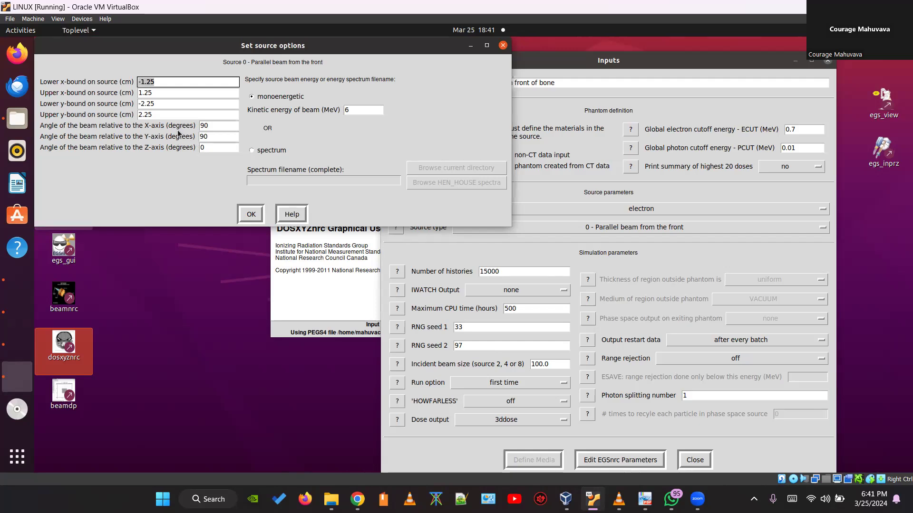
{"action": "left_click", "coordinate": [224, 126]}
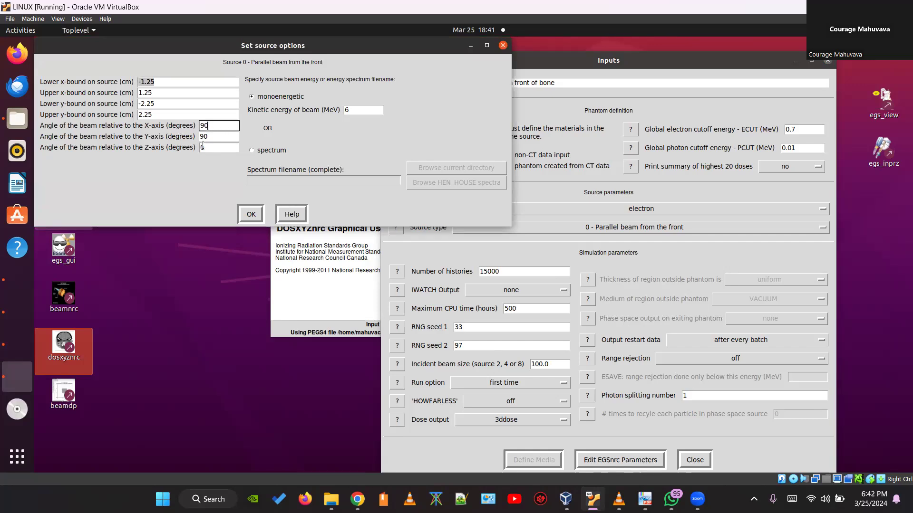
{"action": "left_click", "coordinate": [215, 139]}
{"action": "left_click", "coordinate": [207, 148]}
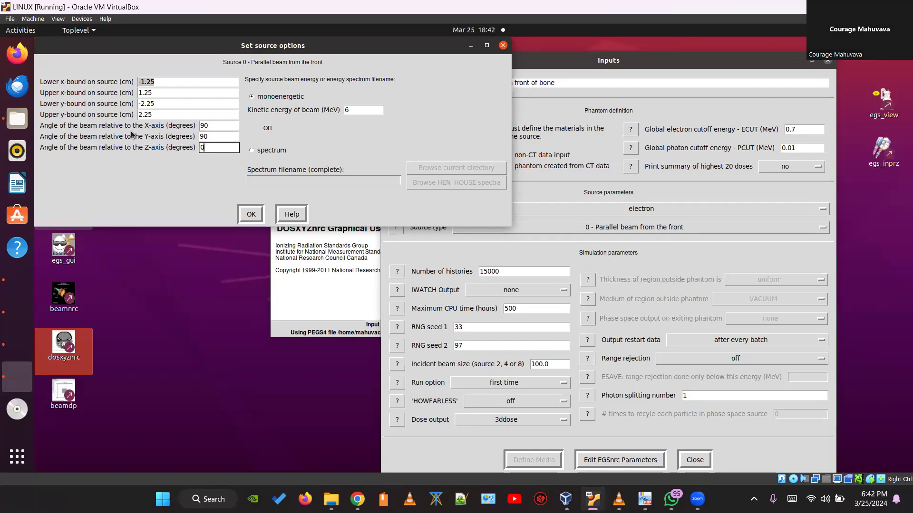
{"action": "left_click", "coordinate": [159, 94]}
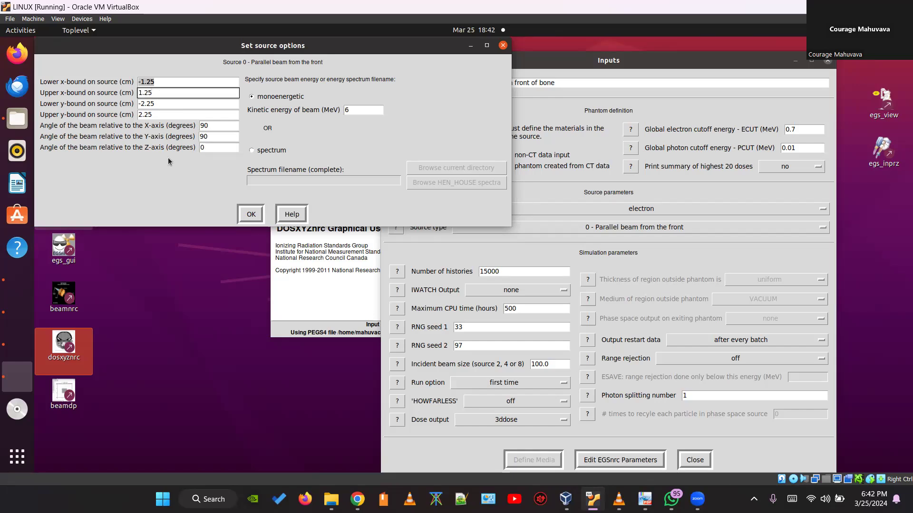
{"action": "left_click", "coordinate": [249, 215]}
{"action": "left_click", "coordinate": [638, 210]}
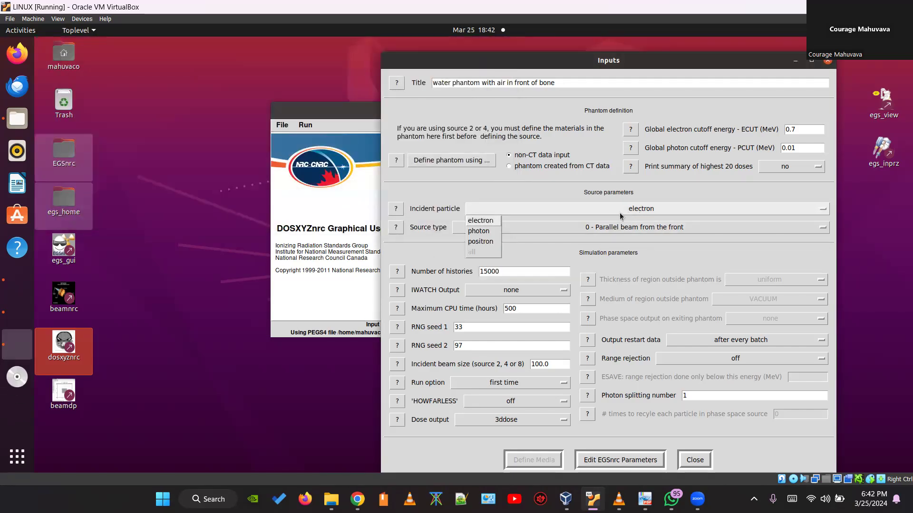
{"action": "left_click", "coordinate": [478, 231]}
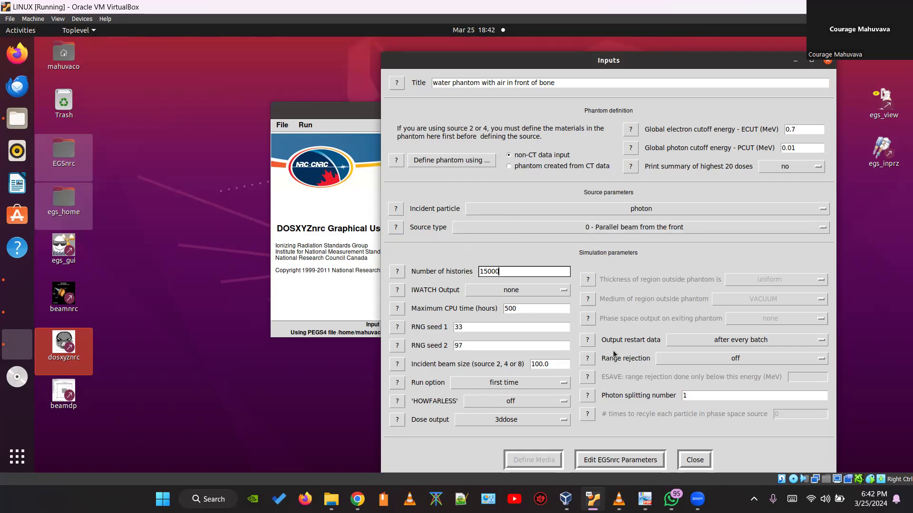
Open the non-CT phantom definition and review the x, y and z voxel group settings
{"action": "left_click", "coordinate": [444, 161]}
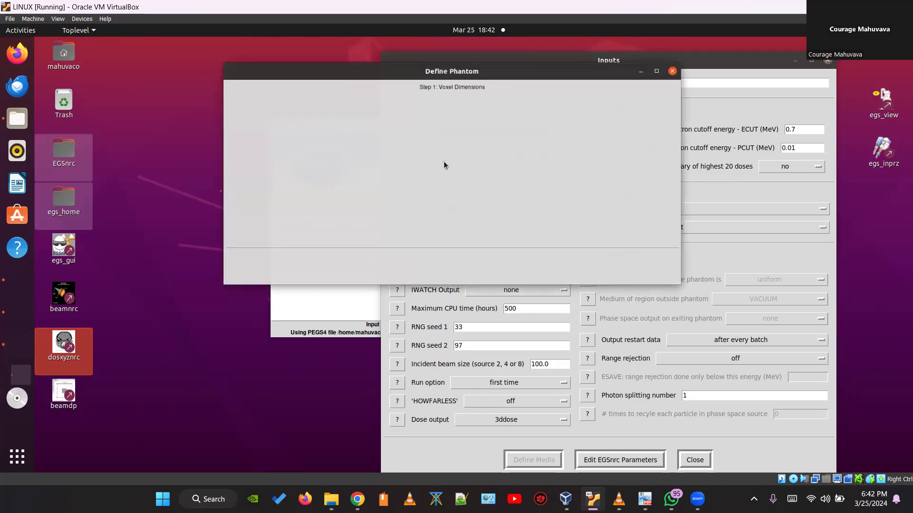
{"action": "left_click", "coordinate": [309, 143]}
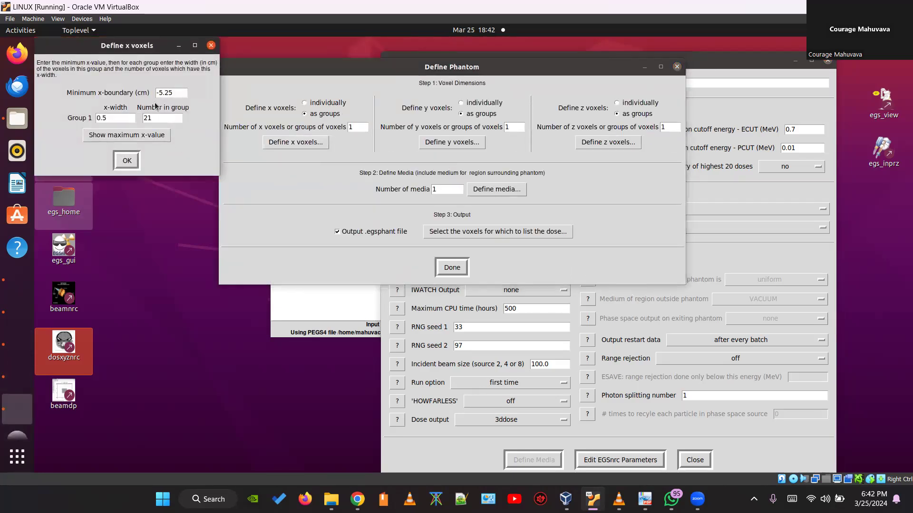
{"action": "left_click", "coordinate": [126, 155]}
{"action": "left_click", "coordinate": [459, 147]}
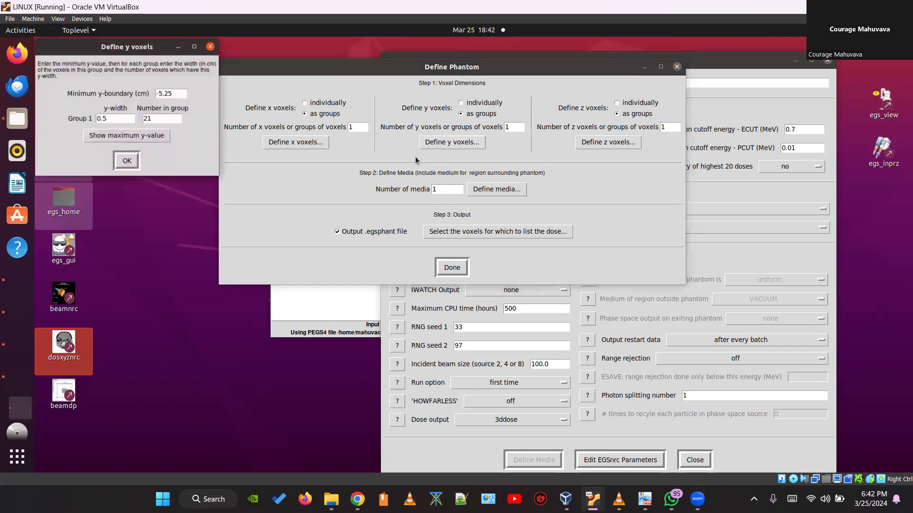
{"action": "left_click", "coordinate": [126, 161]}
{"action": "left_click", "coordinate": [608, 142]}
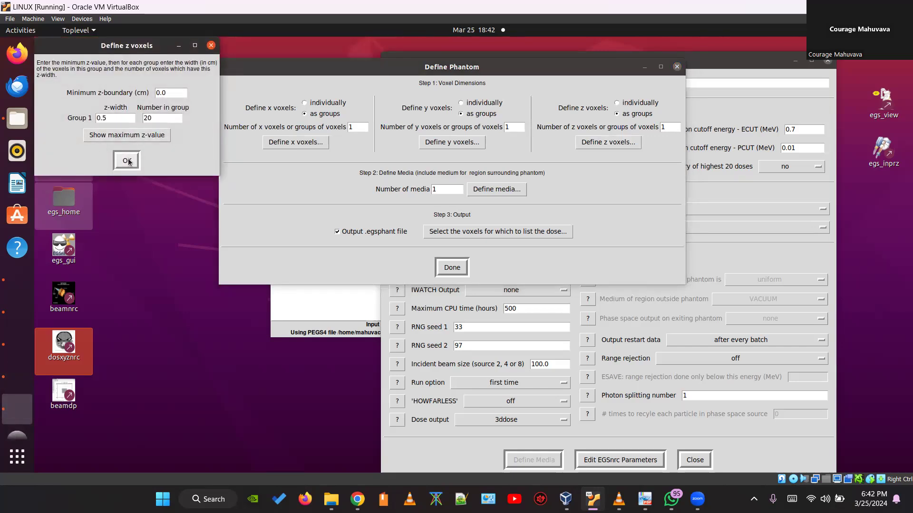
{"action": "left_click", "coordinate": [129, 161]}
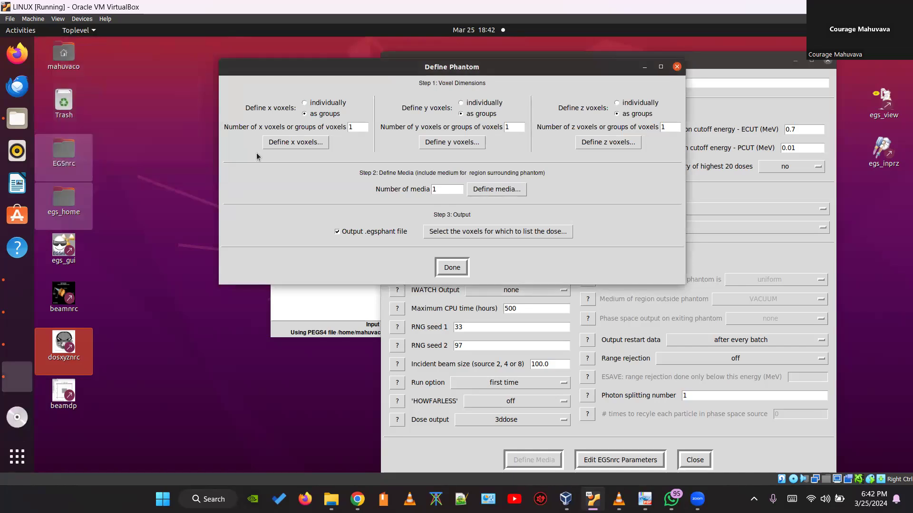
Review the phantom's medium and the media-of-voxels groups, and finish the phantom definition
{"action": "left_click", "coordinate": [473, 190]}
{"action": "left_click", "coordinate": [158, 128]}
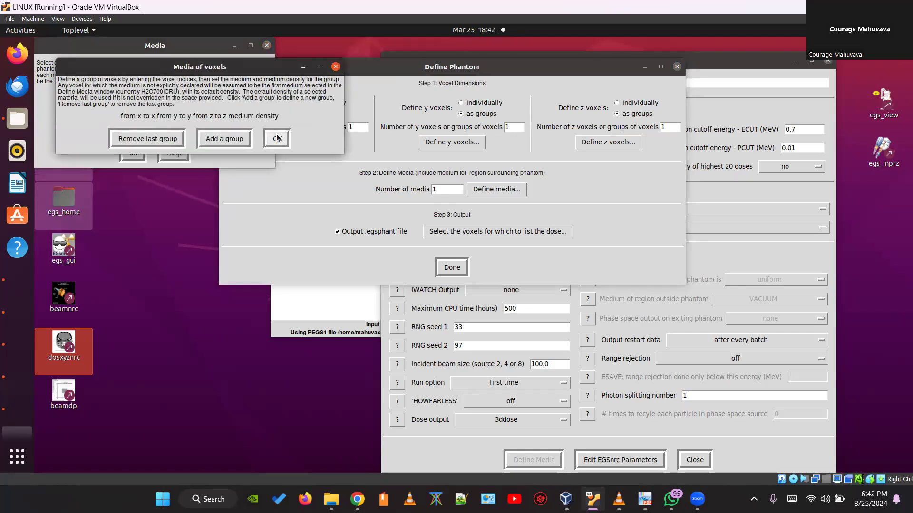
{"action": "left_click", "coordinate": [277, 138]}
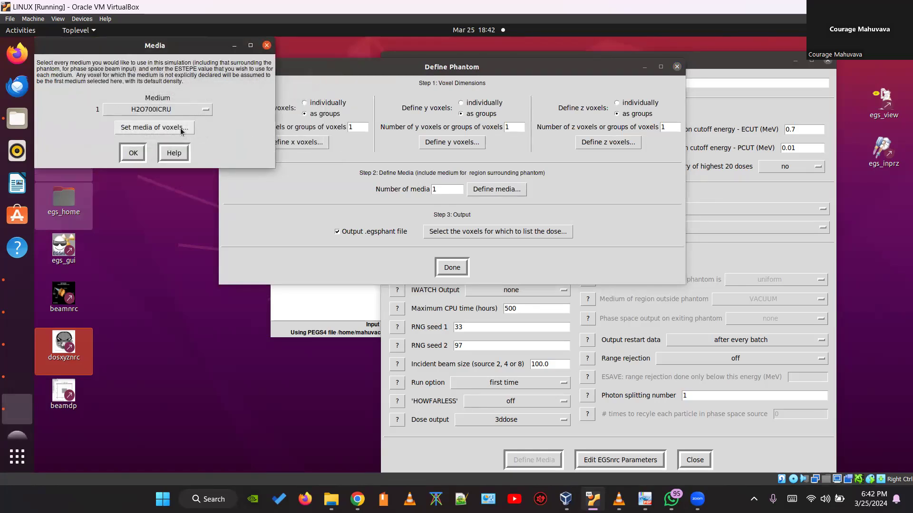
{"action": "left_click", "coordinate": [164, 128]}
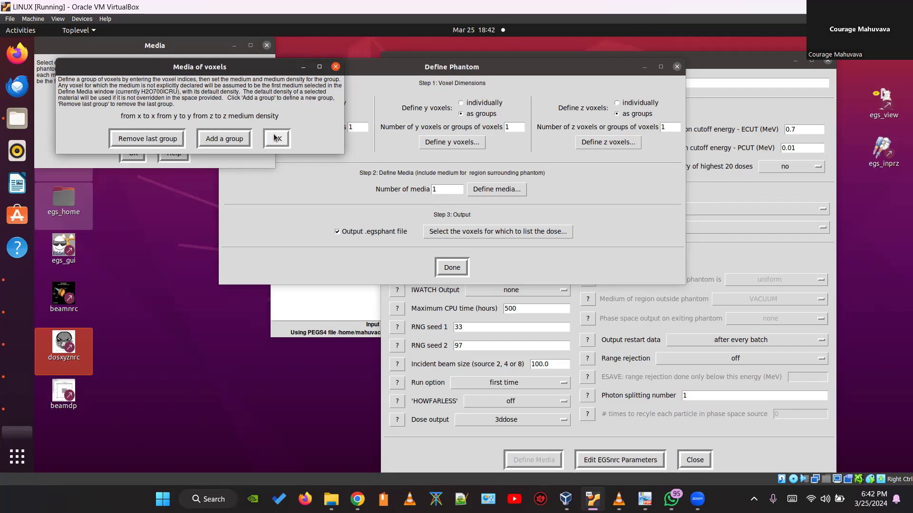
{"action": "left_click", "coordinate": [276, 138]}
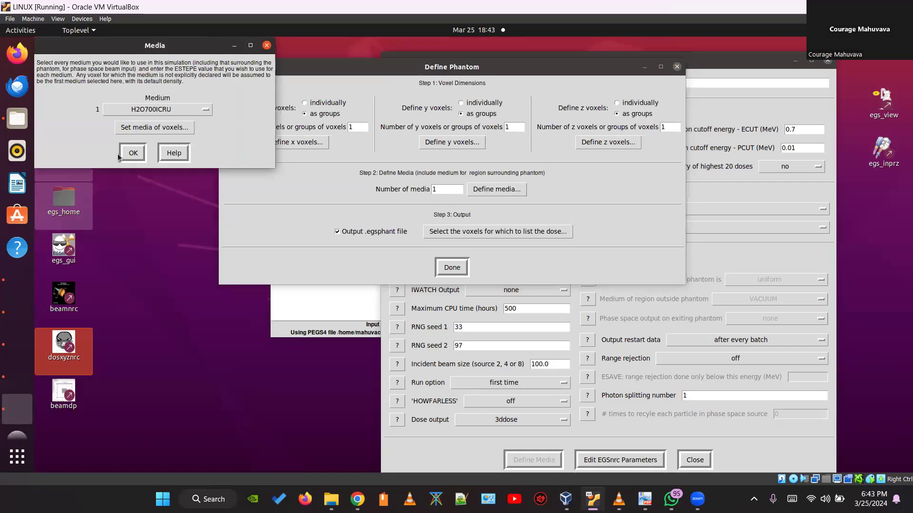
{"action": "left_click", "coordinate": [133, 153]}
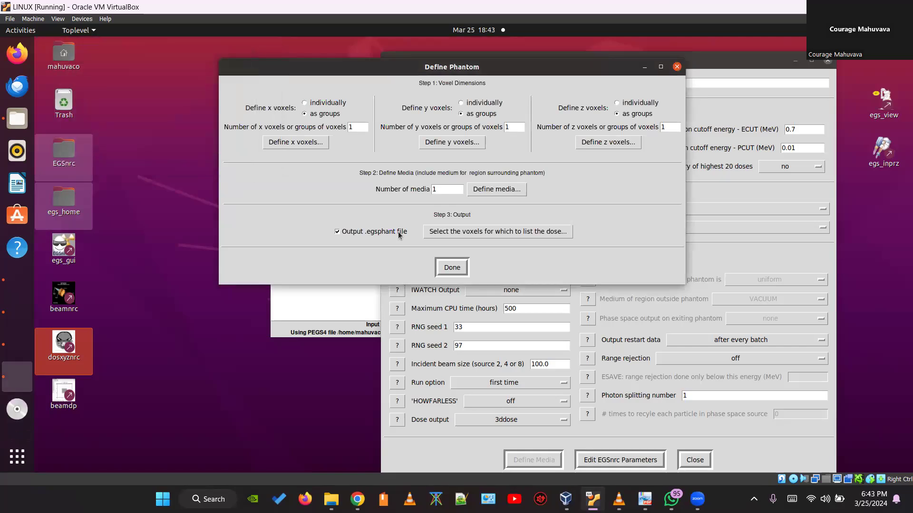
{"action": "left_click", "coordinate": [453, 275]}
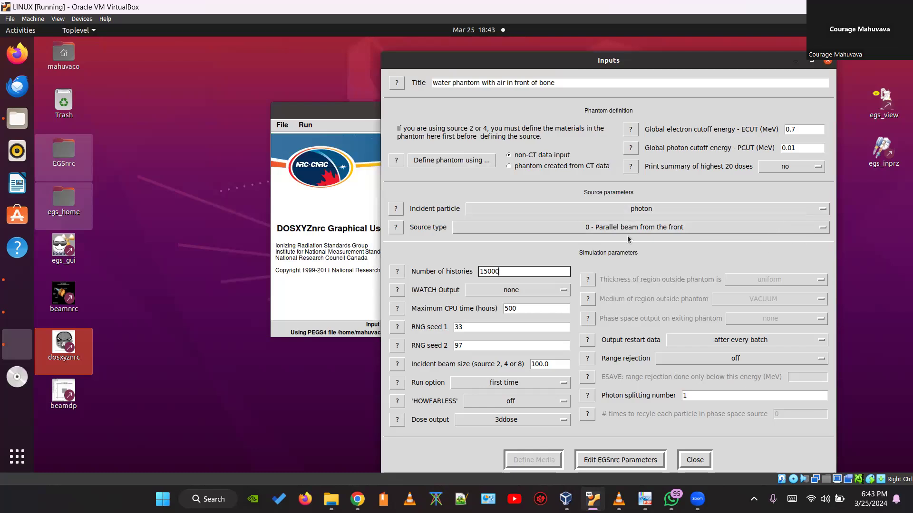
Save the input parameters to the water-test input file
{"action": "left_click", "coordinate": [290, 136]}
{"action": "left_click", "coordinate": [283, 126]}
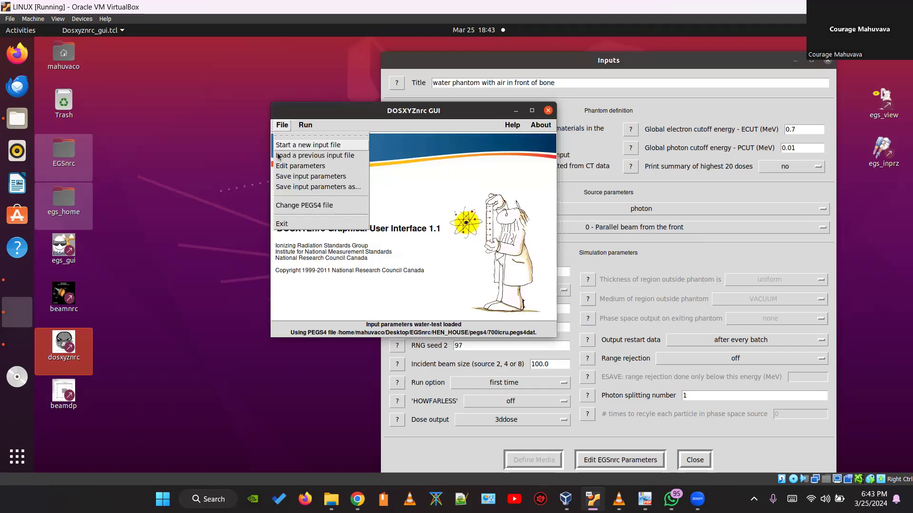
{"action": "left_click", "coordinate": [291, 176]}
Execute the water-test simulation in interactive mode and acknowledge the finished job
{"action": "left_click", "coordinate": [307, 127]}
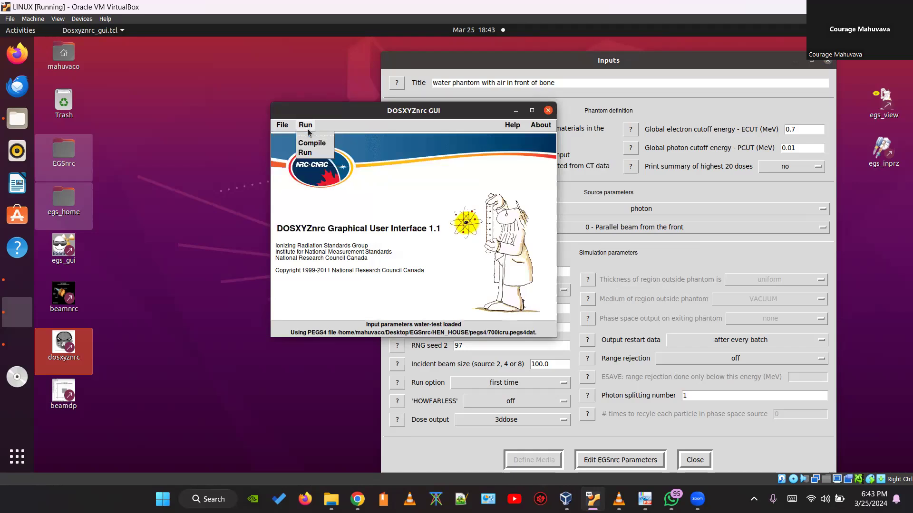
{"action": "left_click", "coordinate": [312, 153]}
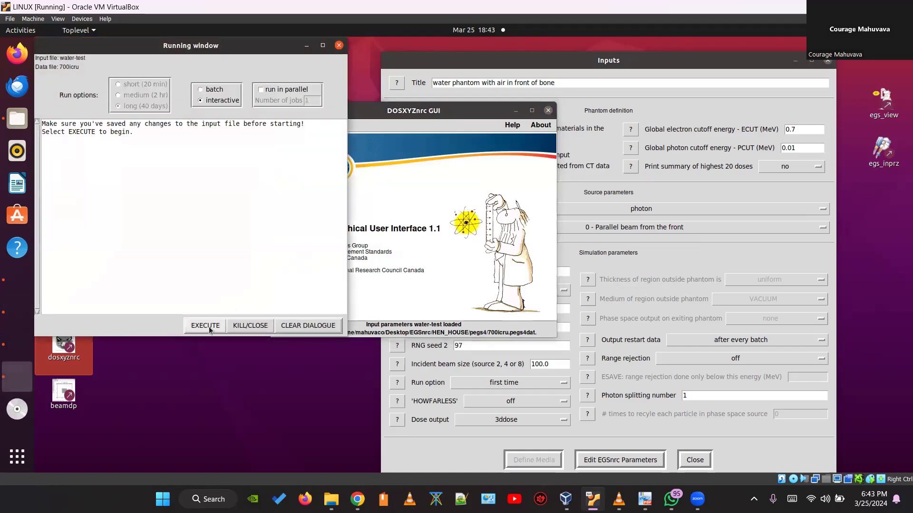
{"action": "left_click", "coordinate": [205, 326]}
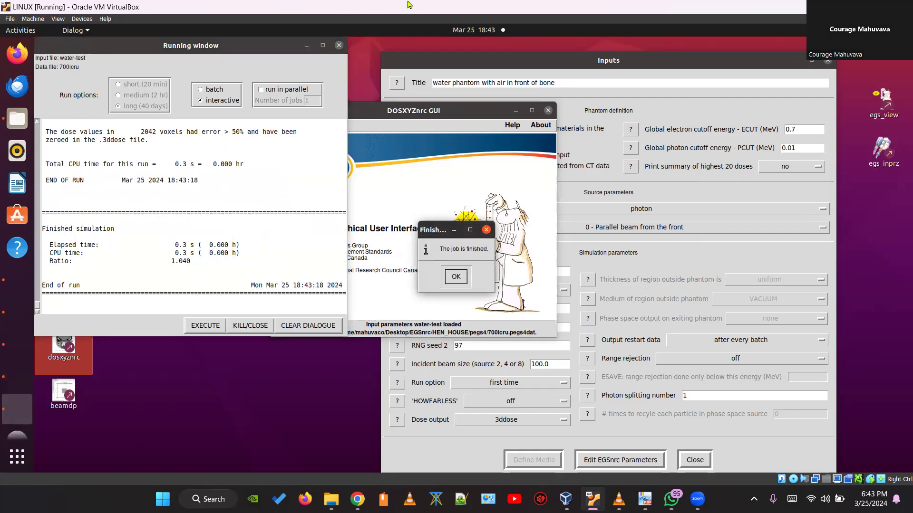
{"action": "left_click", "coordinate": [456, 278]}
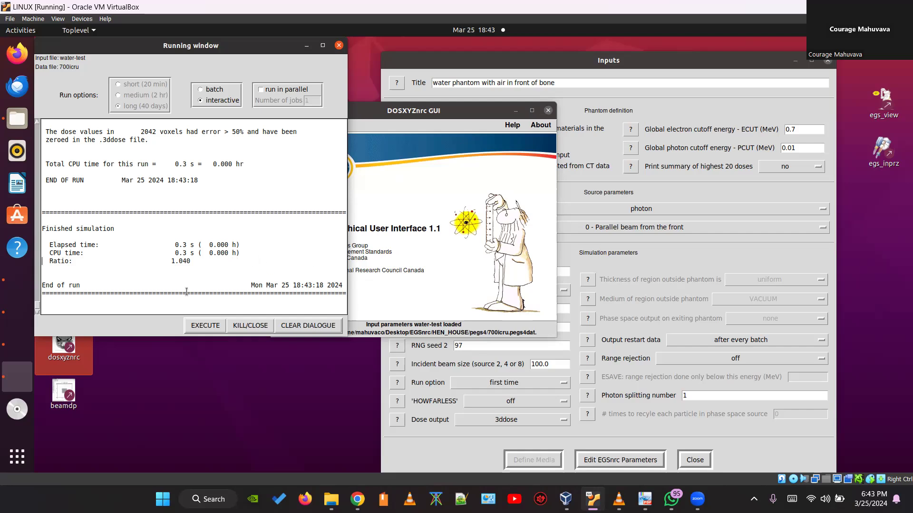
Close the finished water-test run window and bring the simulation inputs to the front
{"action": "left_click_drag", "start_coordinate": [258, 48], "coordinate": [355, 55]}
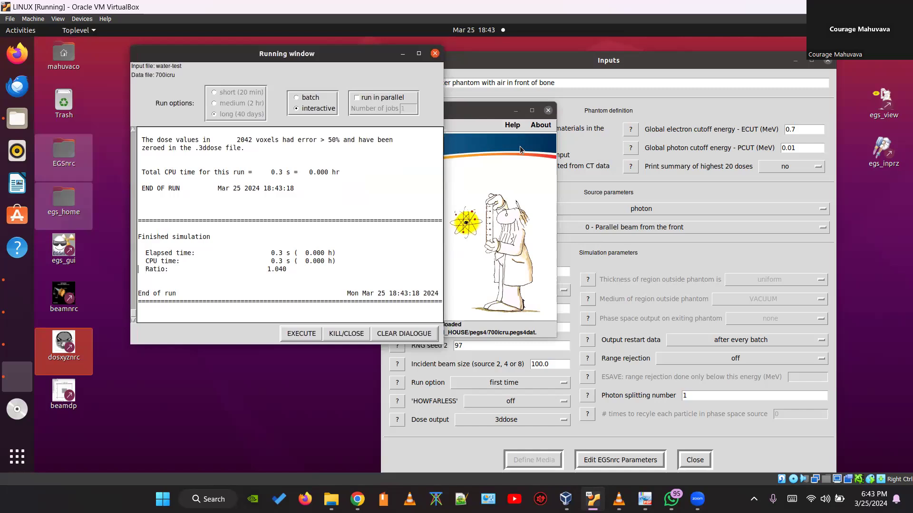
{"action": "left_click", "coordinate": [509, 167]}
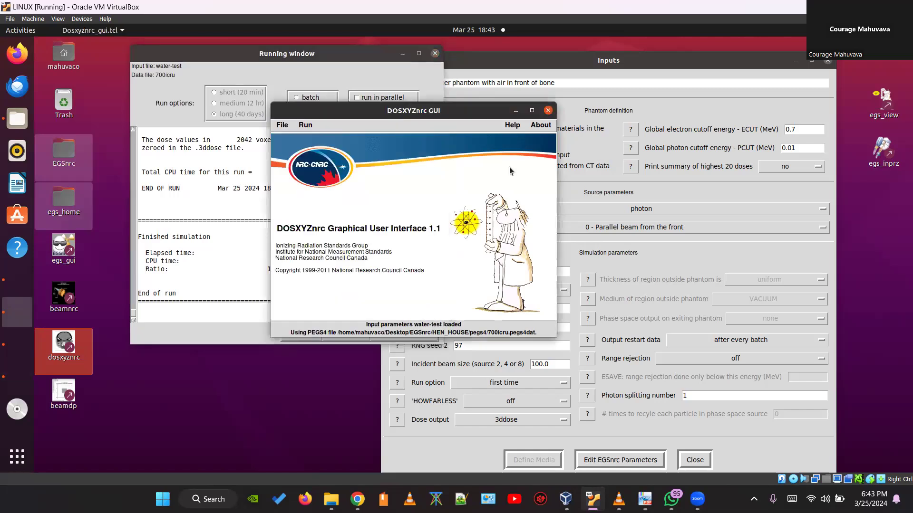
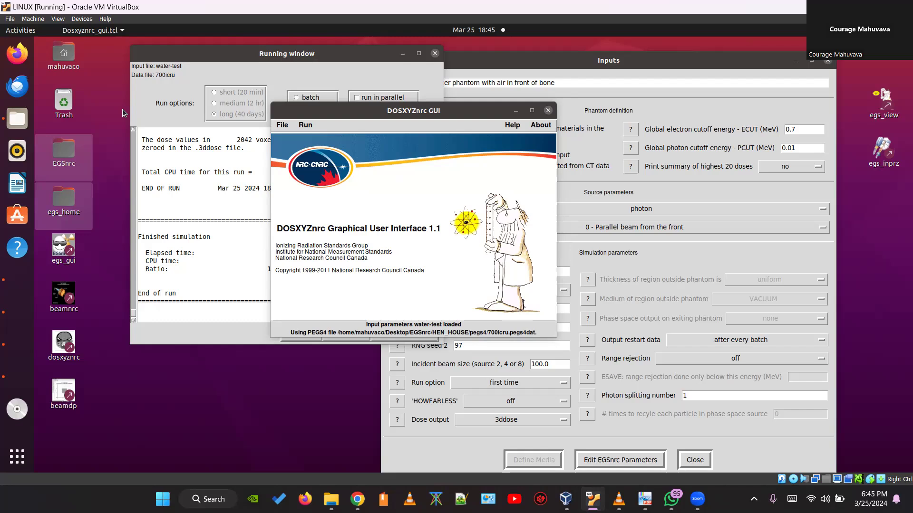
{"action": "left_click", "coordinate": [218, 226]}
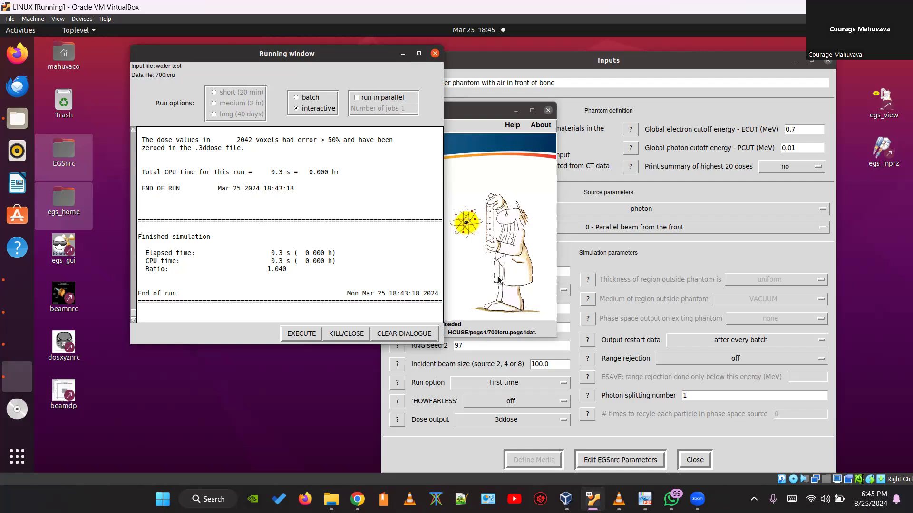
{"action": "left_click", "coordinate": [346, 334]}
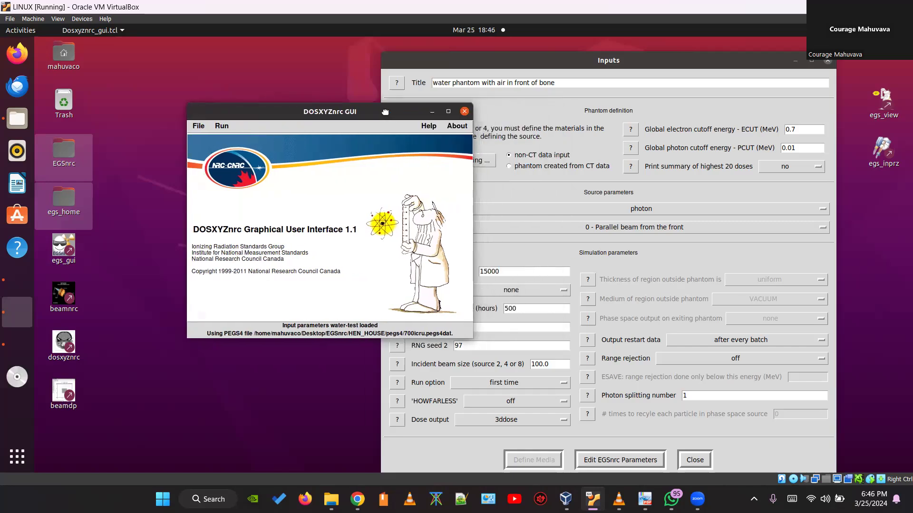
{"action": "left_click", "coordinate": [569, 90]}
{"action": "left_click_drag", "start_coordinate": [613, 64], "coordinate": [638, 55]}
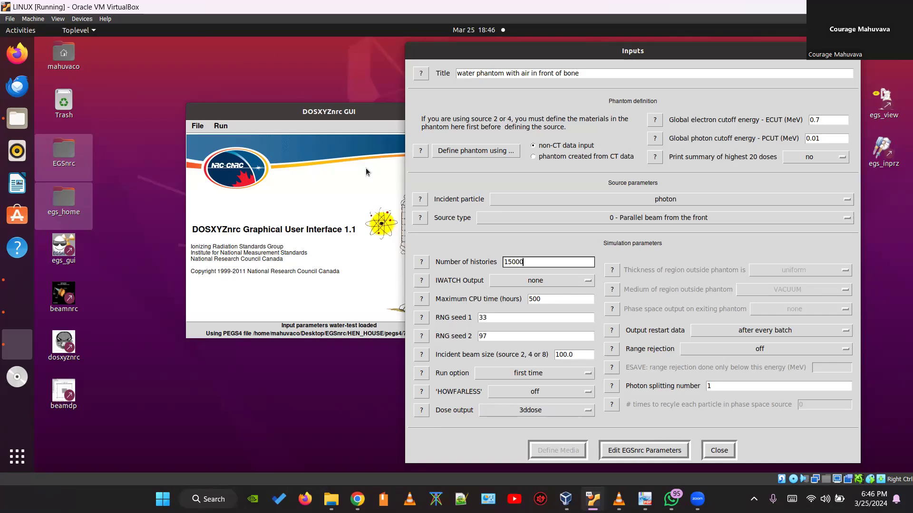
View the contents of the egs_home folder, minimize it and return to the DOSXYZnrc GUI
{"action": "left_click", "coordinate": [95, 204]}
{"action": "double_click", "coordinate": [63, 198]}
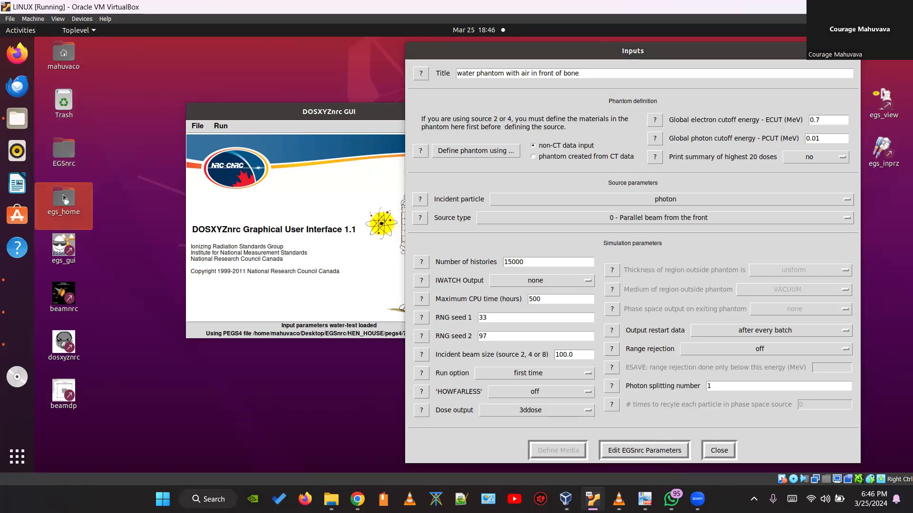
{"action": "left_click_drag", "start_coordinate": [274, 52], "coordinate": [412, 123]}
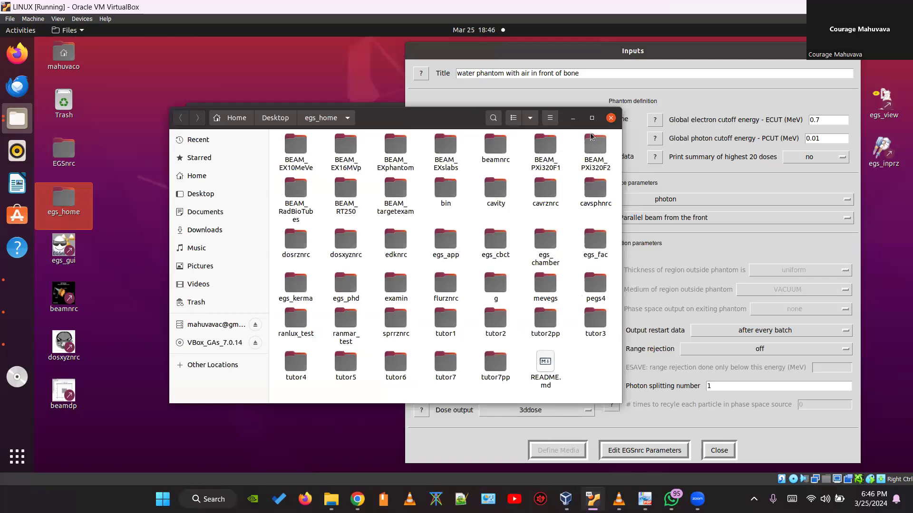
{"action": "left_click", "coordinate": [572, 120]}
{"action": "left_click", "coordinate": [289, 292]}
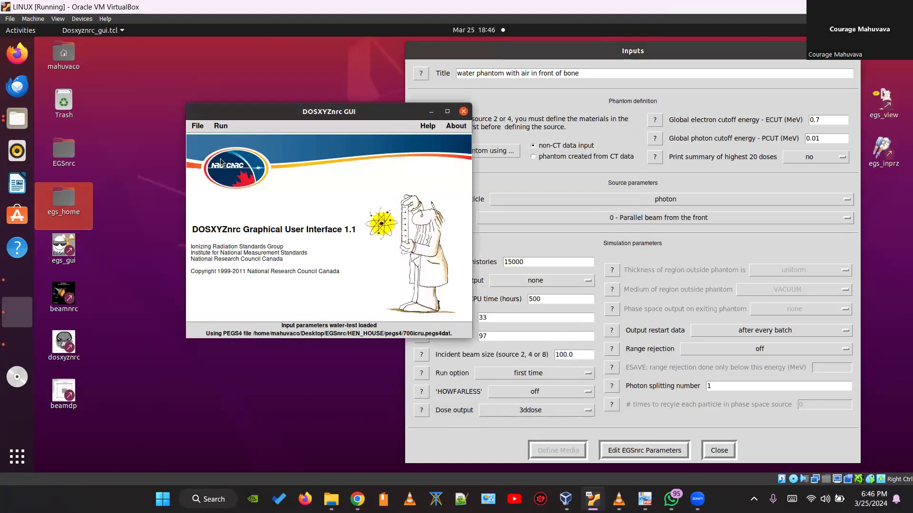
{"action": "left_click", "coordinate": [198, 126]}
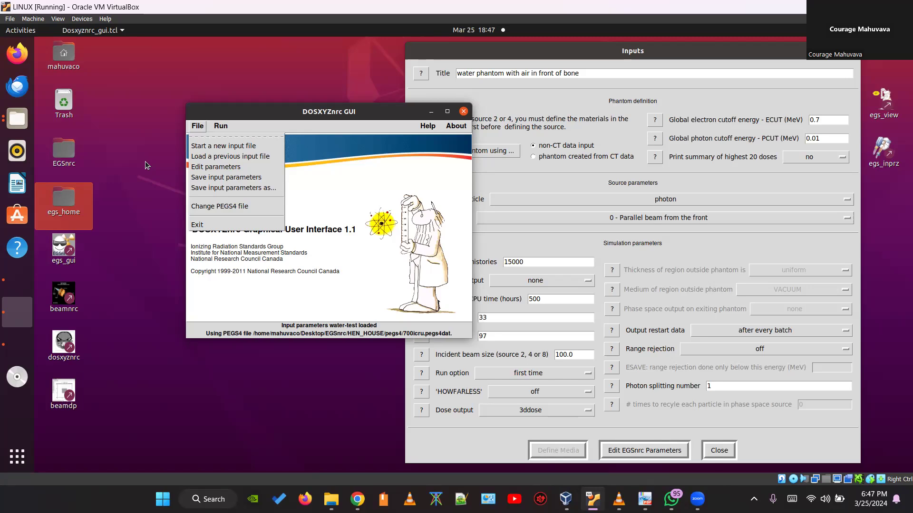
{"action": "left_click", "coordinate": [306, 130]}
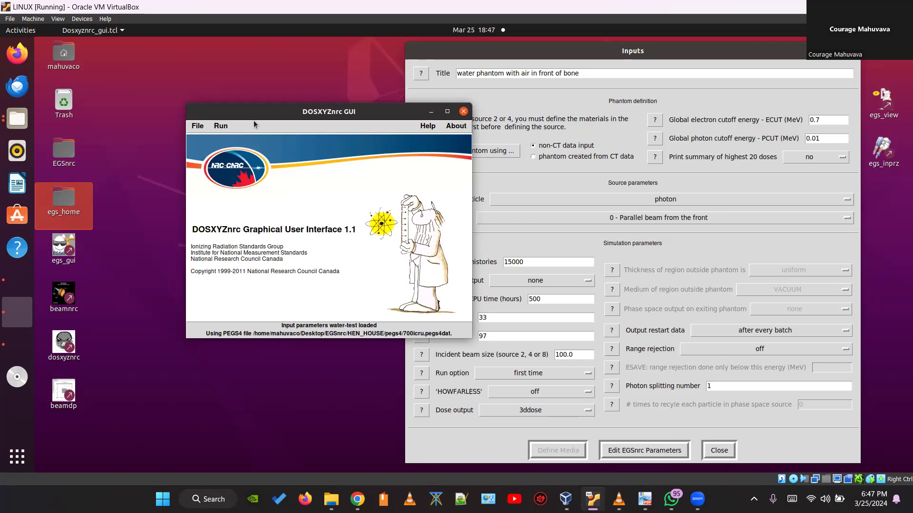
{"action": "left_click", "coordinate": [203, 126]}
{"action": "left_click", "coordinate": [223, 186]}
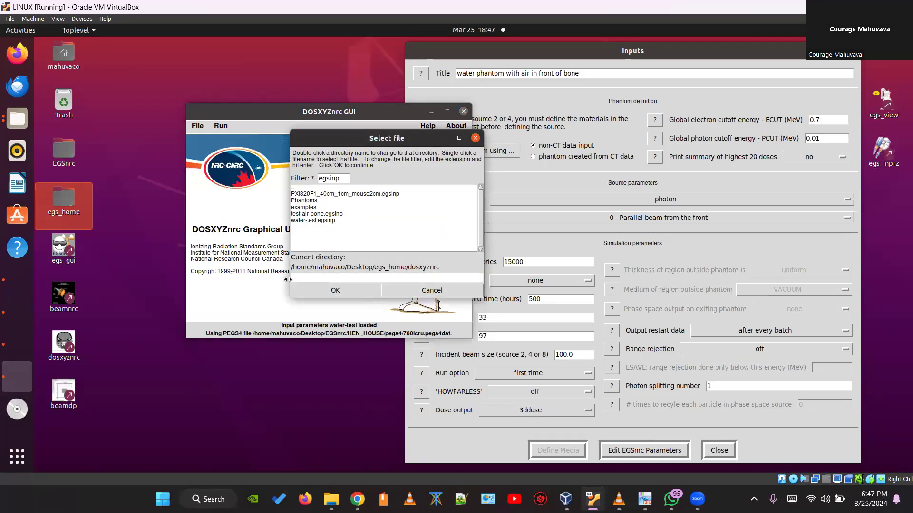
{"action": "left_click", "coordinate": [335, 278]}
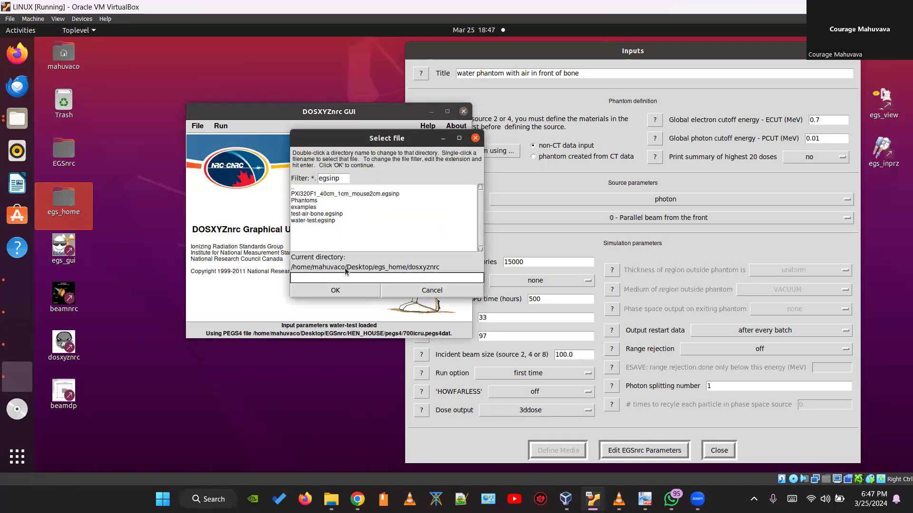
{"action": "left_click", "coordinate": [449, 291]}
{"action": "left_click_drag", "start_coordinate": [368, 125], "coordinate": [321, 118]}
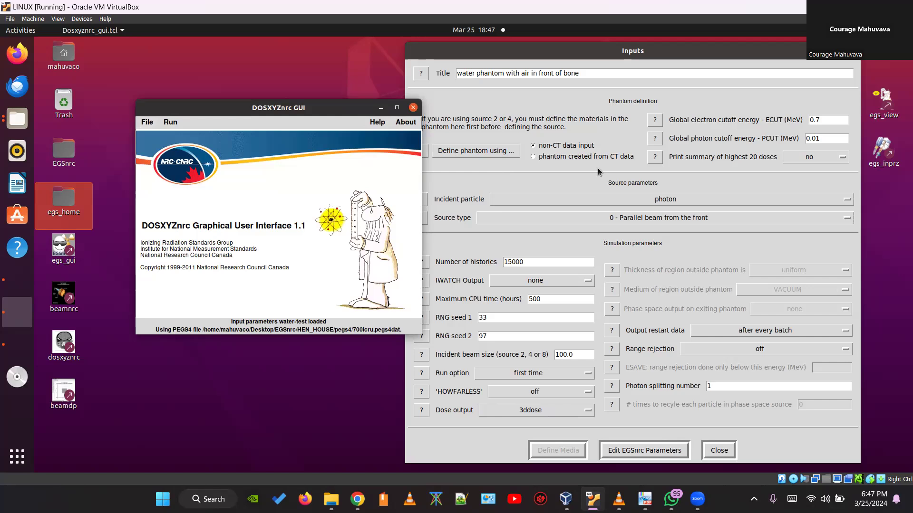
{"action": "left_click", "coordinate": [564, 226]}
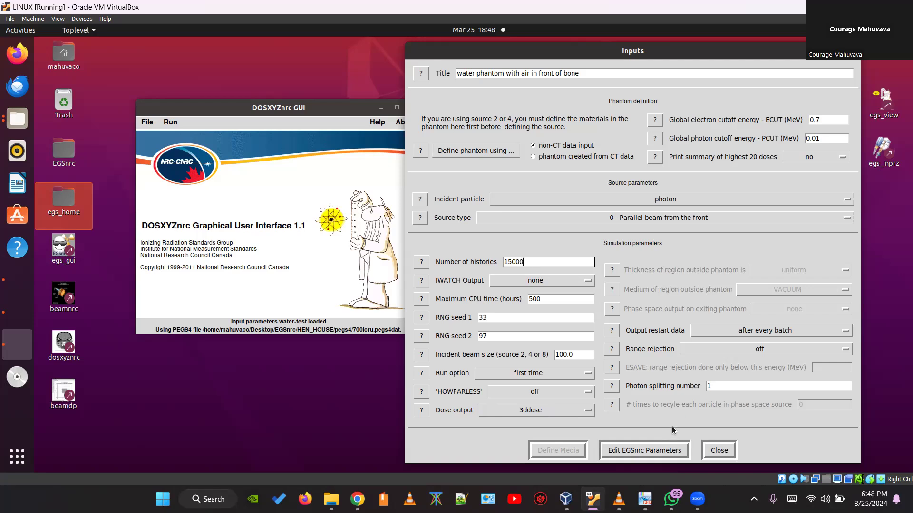
Switch to PDF-XChange Viewer and review the thesis sections on transport parameters, BEAMDP, DOSXYZnrc and water tank simulations
{"action": "left_click", "coordinate": [645, 499]}
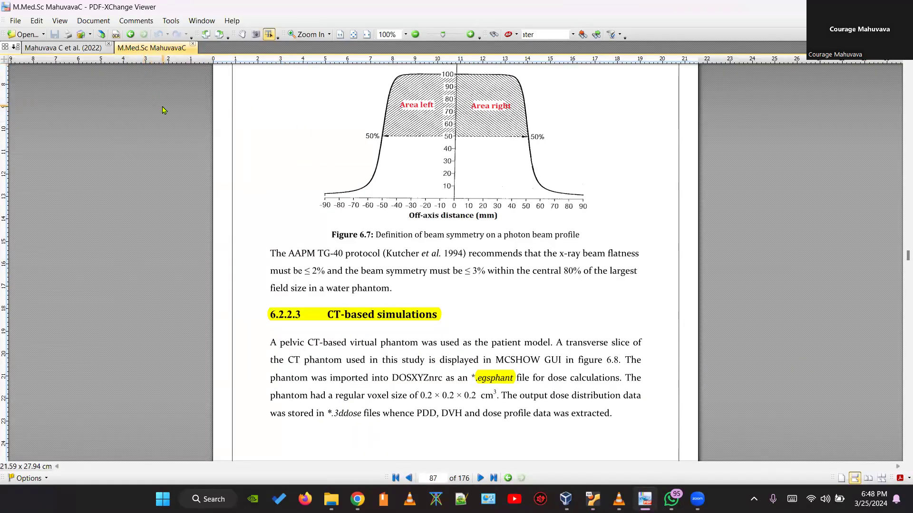
{"action": "scroll", "coordinate": [541, 267], "scroll_direction": "up", "scroll_amount": 10}
{"action": "scroll", "coordinate": [541, 272], "scroll_direction": "up", "scroll_amount": 20}
{"action": "scroll", "coordinate": [541, 271], "scroll_direction": "up", "scroll_amount": 15}
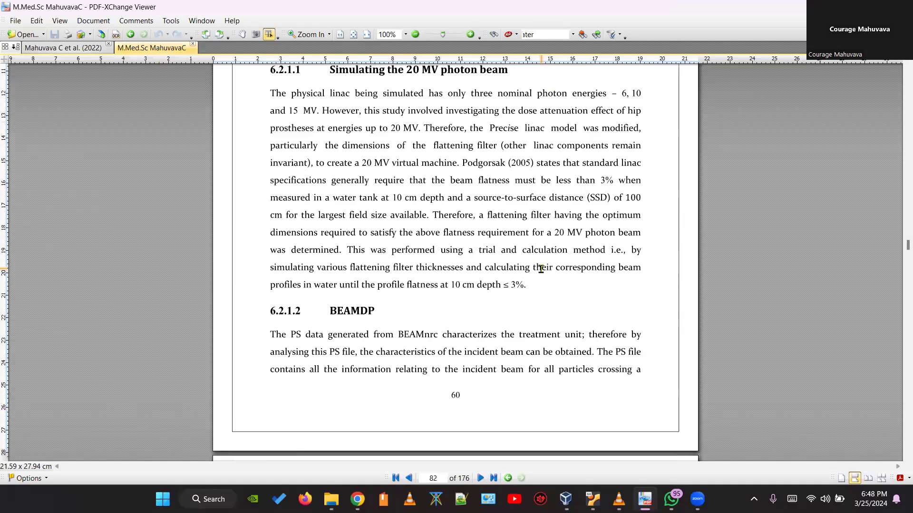
{"action": "scroll", "coordinate": [541, 270], "scroll_direction": "up", "scroll_amount": 12}
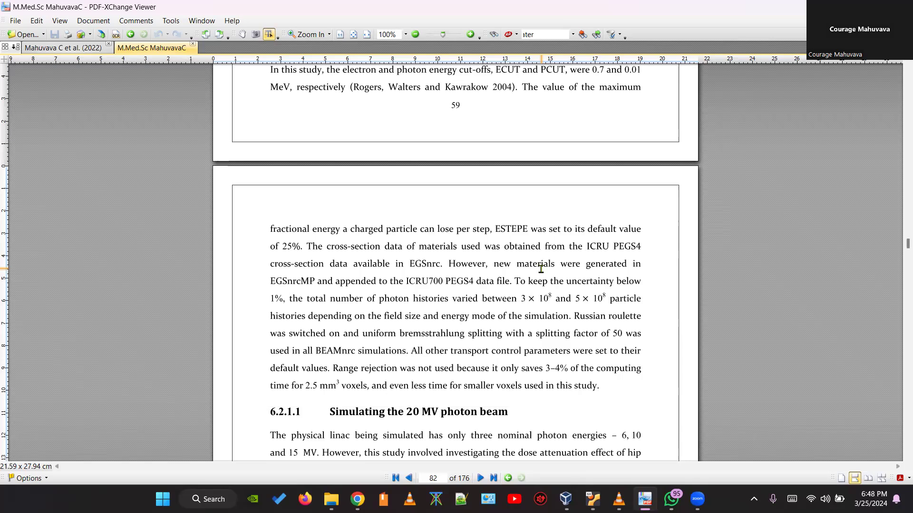
{"action": "scroll", "coordinate": [541, 269], "scroll_direction": "down", "scroll_amount": 20}
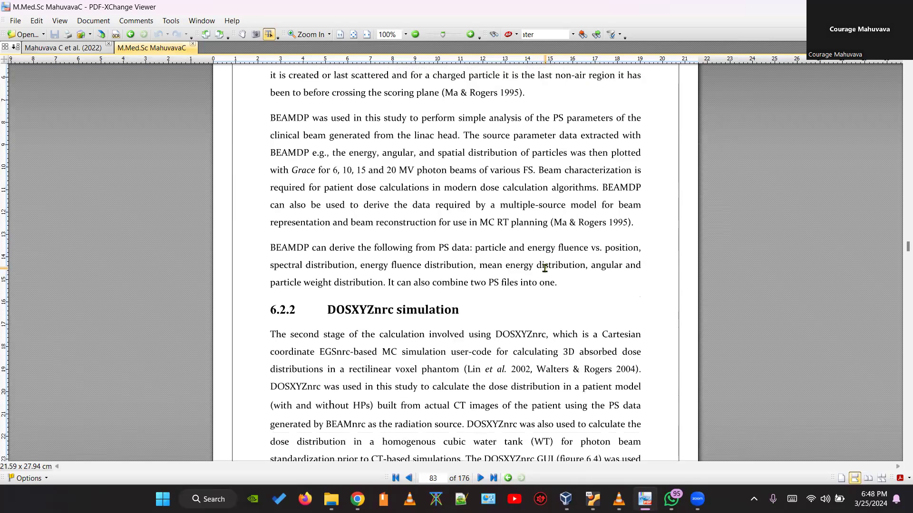
{"action": "scroll", "coordinate": [549, 265], "scroll_direction": "down", "scroll_amount": 20}
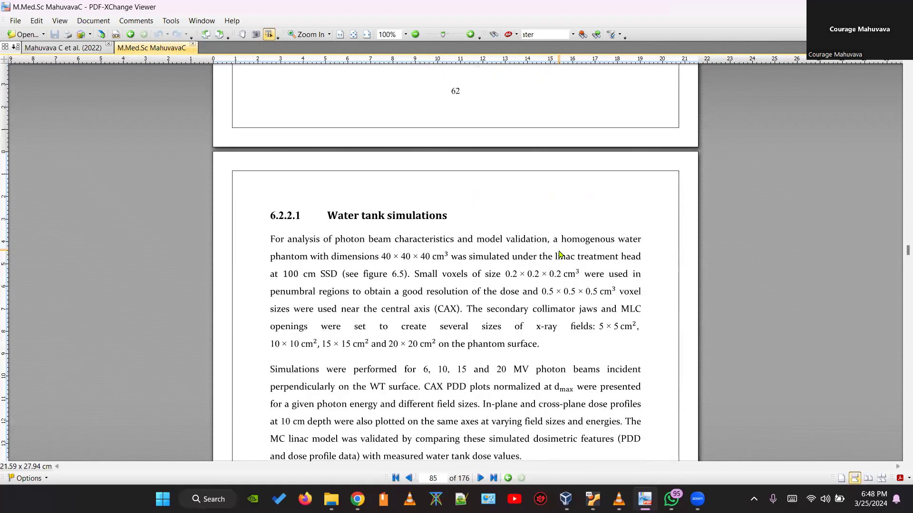
Review the CT-based simulations section, highlight the word MCSHOW in the Figure 6.8 caption and minimize the thesis
{"action": "mouse_move", "coordinate": [356, 498]}
{"action": "scroll", "coordinate": [588, 229], "scroll_direction": "up", "scroll_amount": 5}
{"action": "scroll", "coordinate": [580, 233], "scroll_direction": "down", "scroll_amount": 20}
{"action": "scroll", "coordinate": [571, 239], "scroll_direction": "down", "scroll_amount": 20}
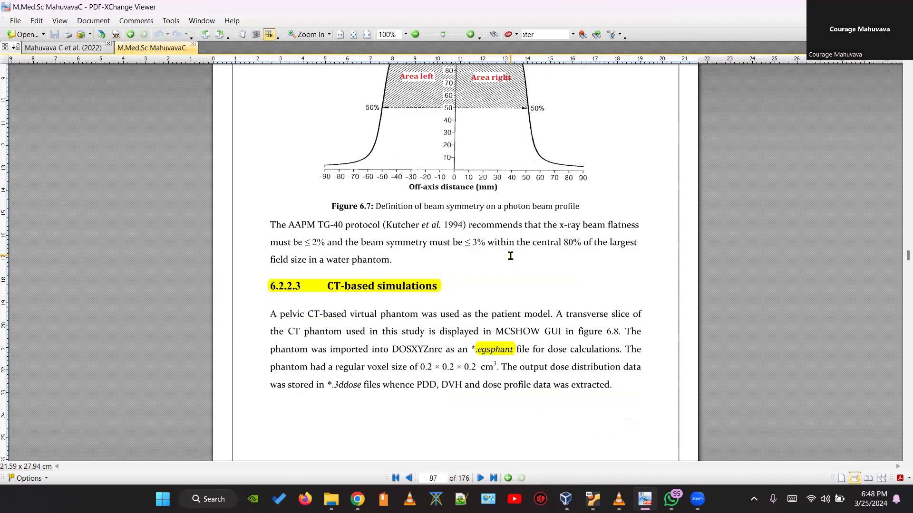
{"action": "scroll", "coordinate": [510, 256], "scroll_direction": "up", "scroll_amount": 8}
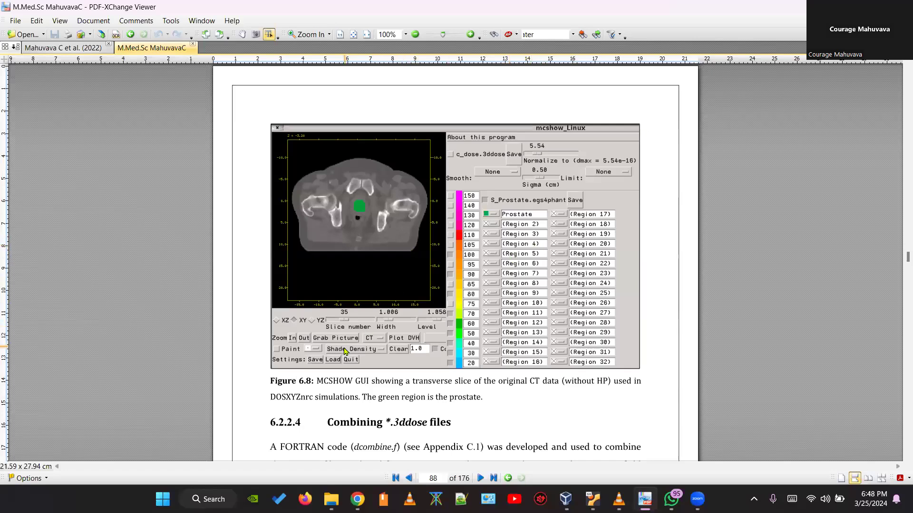
{"action": "double_click", "coordinate": [337, 378]}
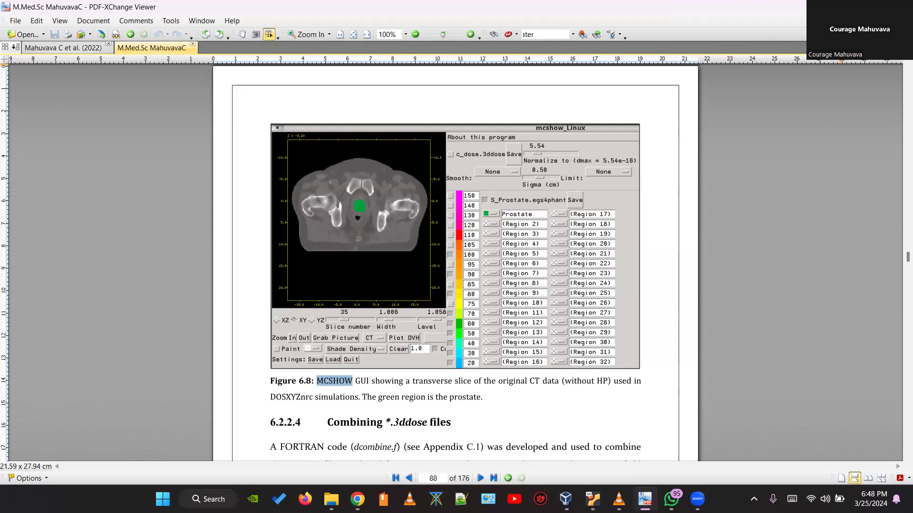
{"action": "left_click", "coordinate": [842, 6]}
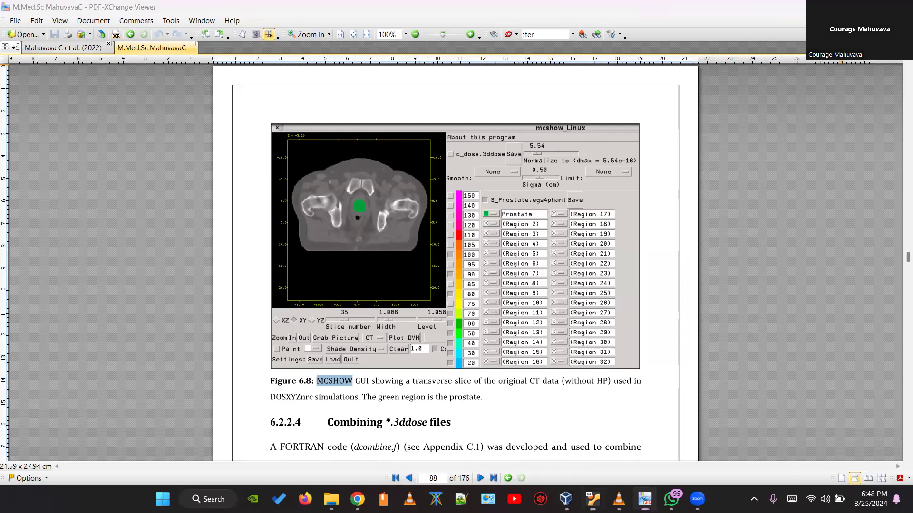
Open egs_home in the virtual machine and examine the files in the BEAM_EX16MVp and BEAM_EX10MeVe folders
{"action": "left_click", "coordinate": [304, 267]}
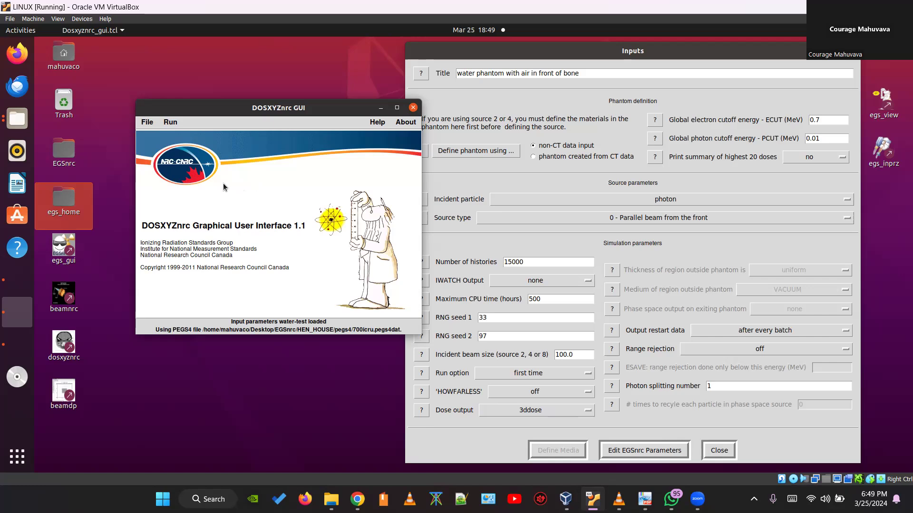
{"action": "double_click", "coordinate": [59, 197]}
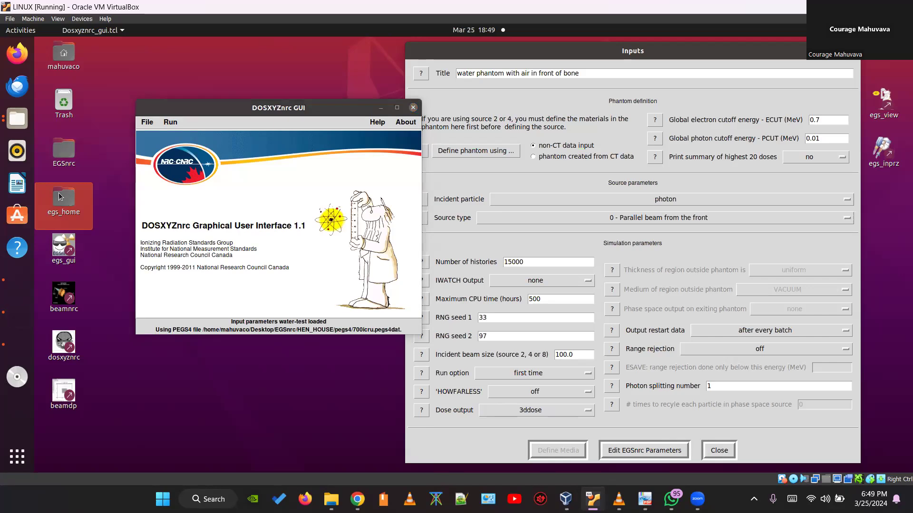
{"action": "left_click_drag", "start_coordinate": [450, 119], "coordinate": [577, 120]}
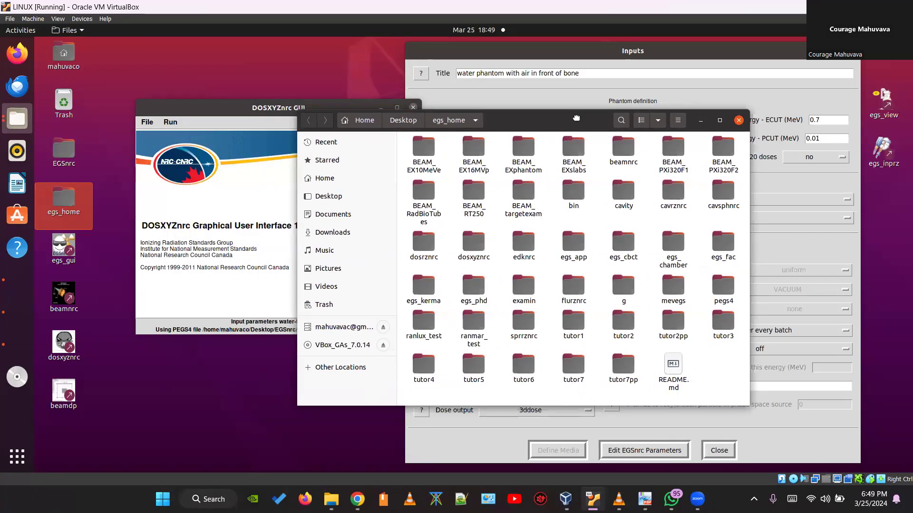
{"action": "double_click", "coordinate": [472, 161]}
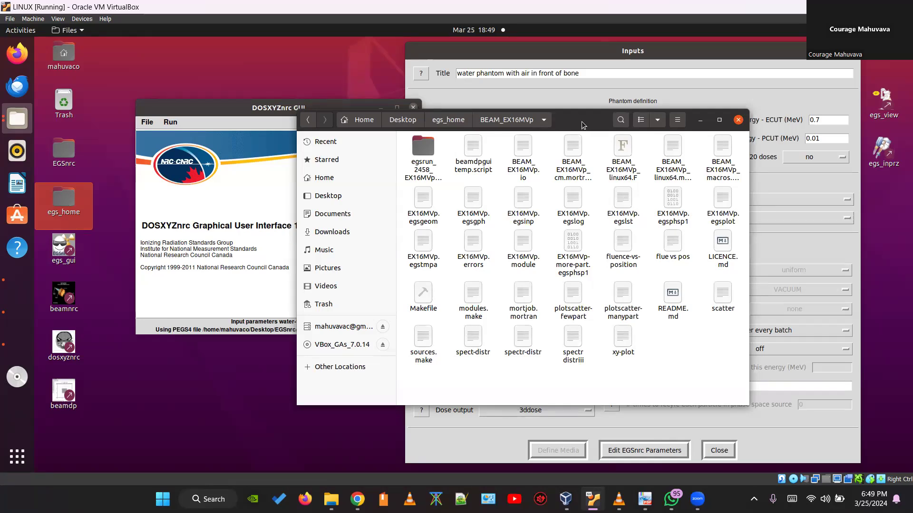
{"action": "left_click", "coordinate": [440, 125]}
{"action": "left_click", "coordinate": [423, 160]}
{"action": "double_click", "coordinate": [424, 160]}
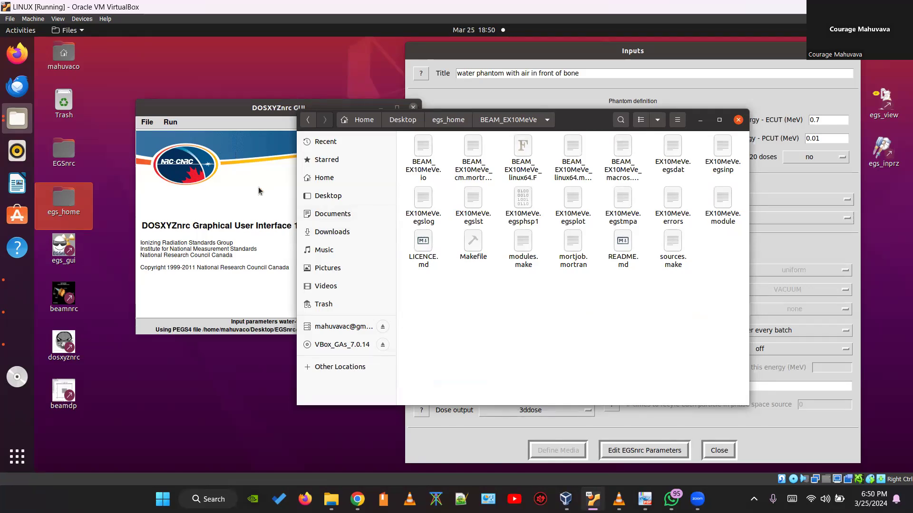
{"action": "left_click", "coordinate": [456, 119]}
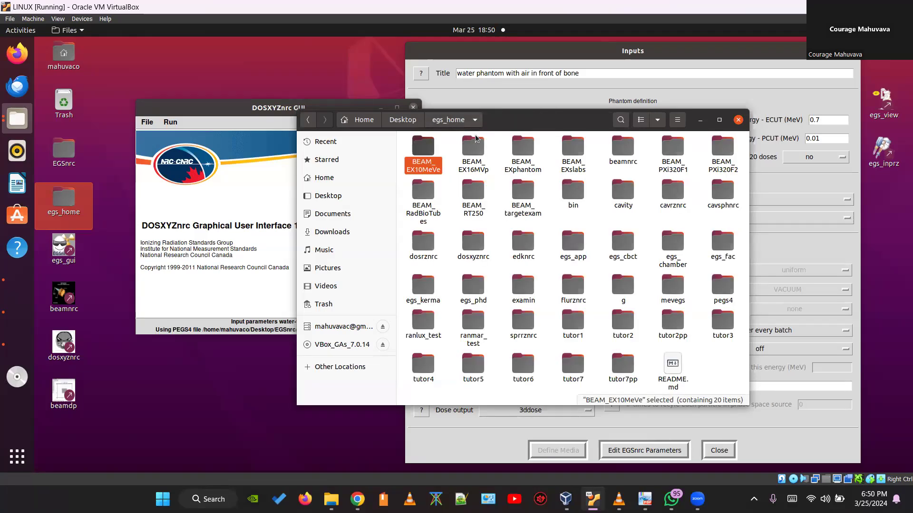
Close the DOSXYZnrc GUI with the water-test input and relaunch it from the desktop
{"action": "left_click", "coordinate": [173, 159]}
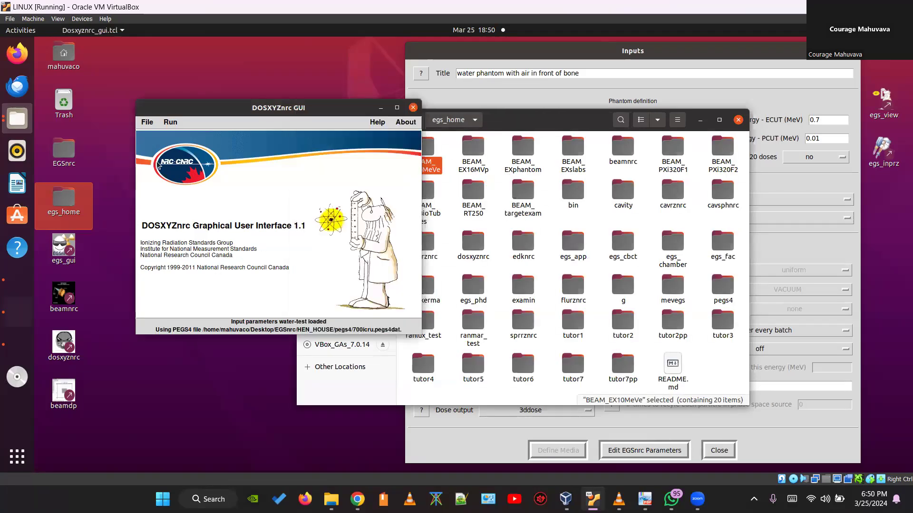
{"action": "left_click", "coordinate": [146, 125]}
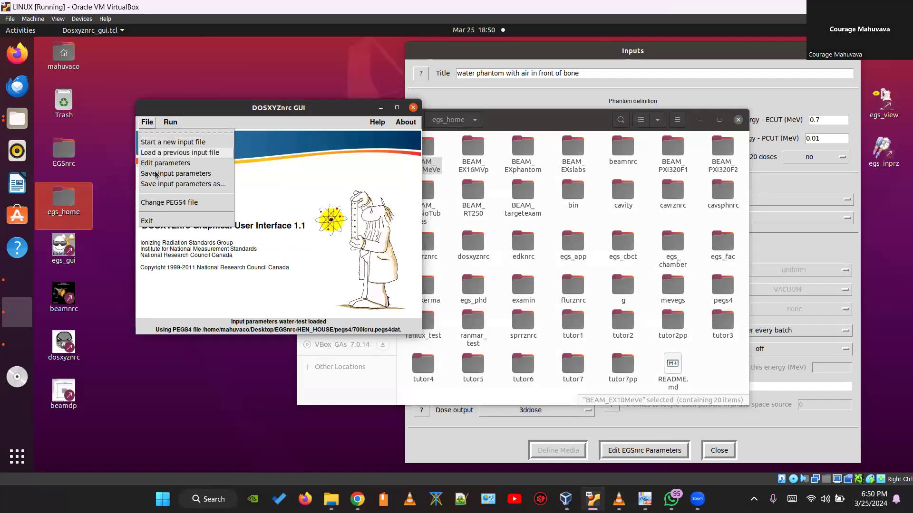
{"action": "left_click", "coordinate": [412, 109]}
{"action": "left_click", "coordinate": [412, 108]}
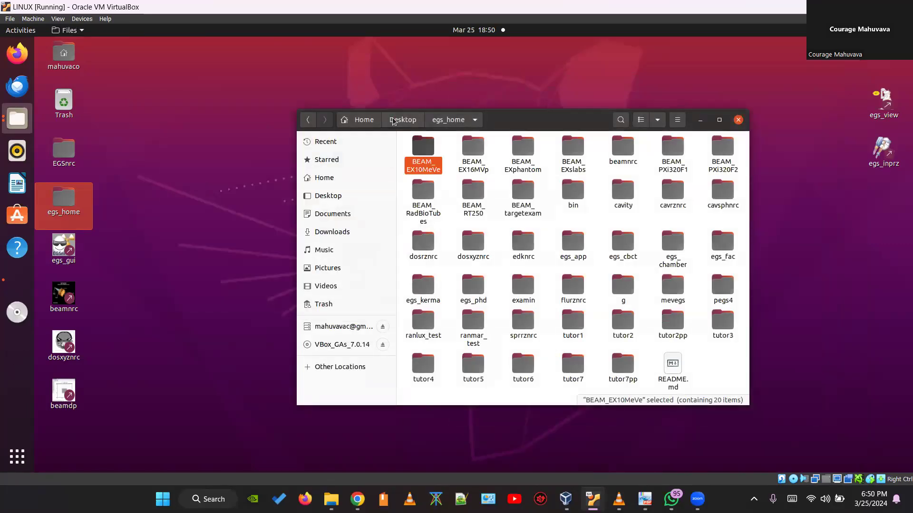
{"action": "double_click", "coordinate": [64, 343]}
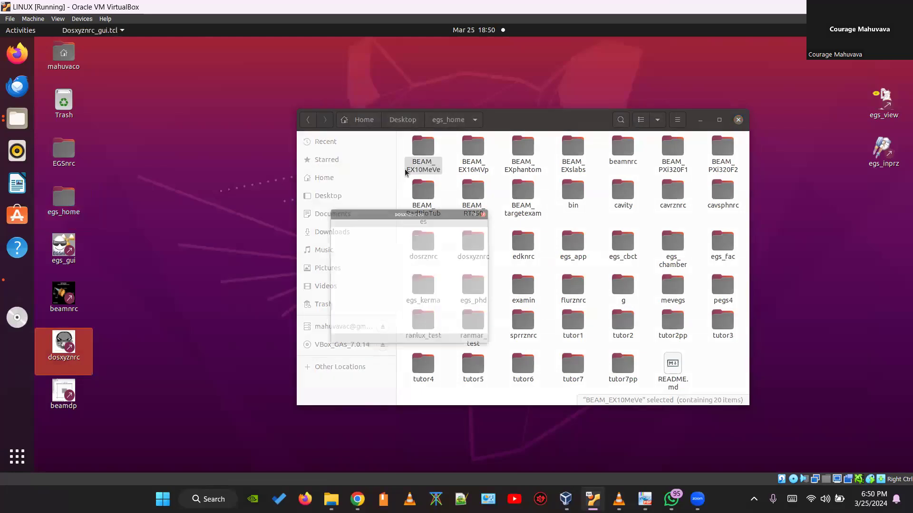
Load the previous input file 16MVp_h2o_phantom_phsp_example.egsinp from the dosxyznrc examples folder
{"action": "left_click", "coordinate": [270, 129]}
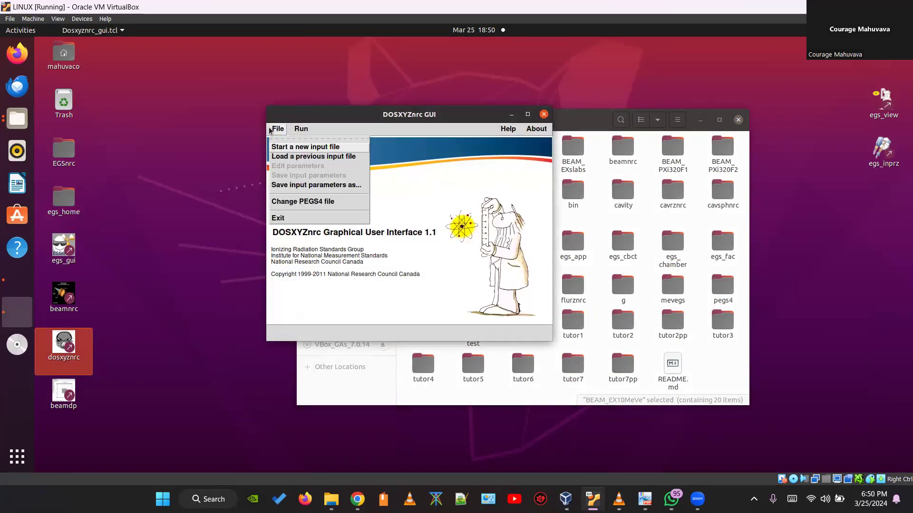
{"action": "left_click", "coordinate": [313, 156]}
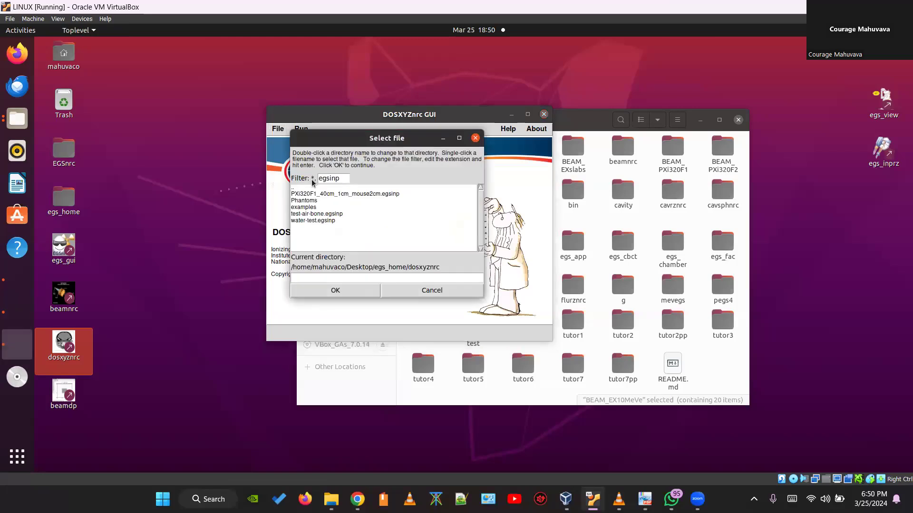
{"action": "left_click", "coordinate": [311, 208]}
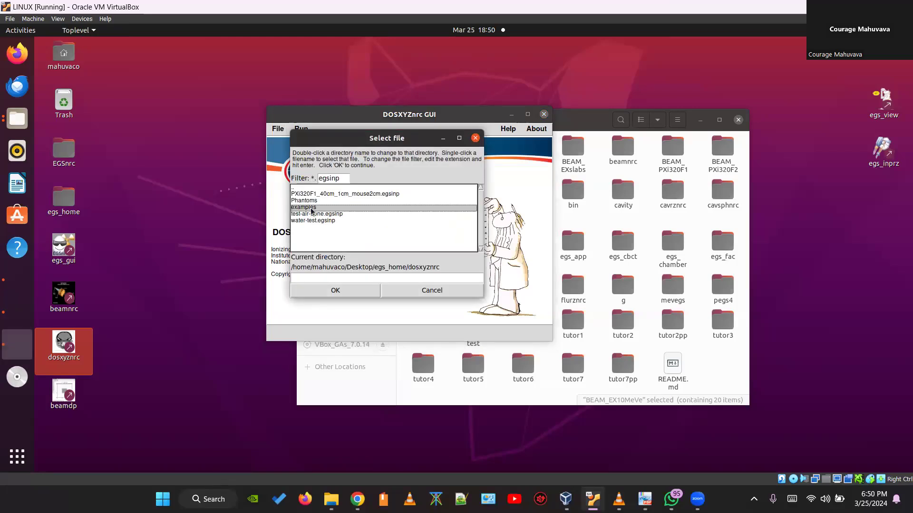
{"action": "double_click", "coordinate": [311, 208]}
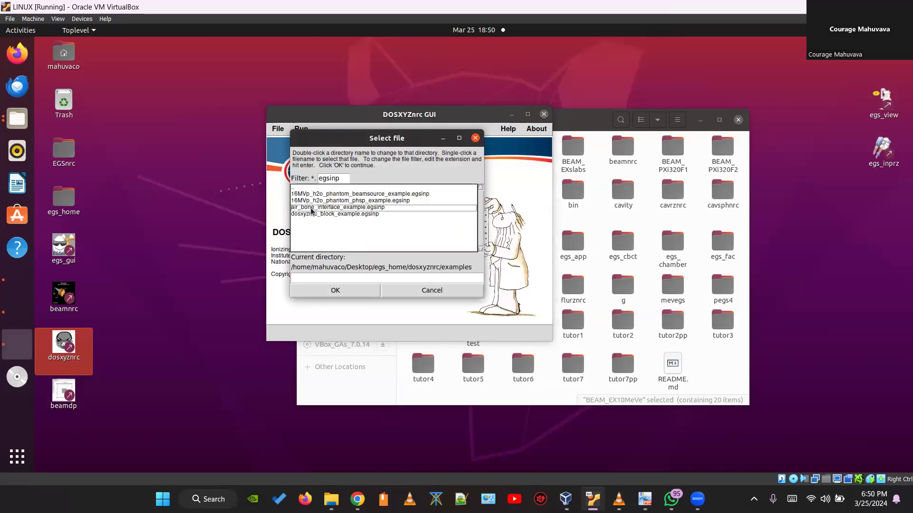
{"action": "left_click", "coordinate": [345, 200]}
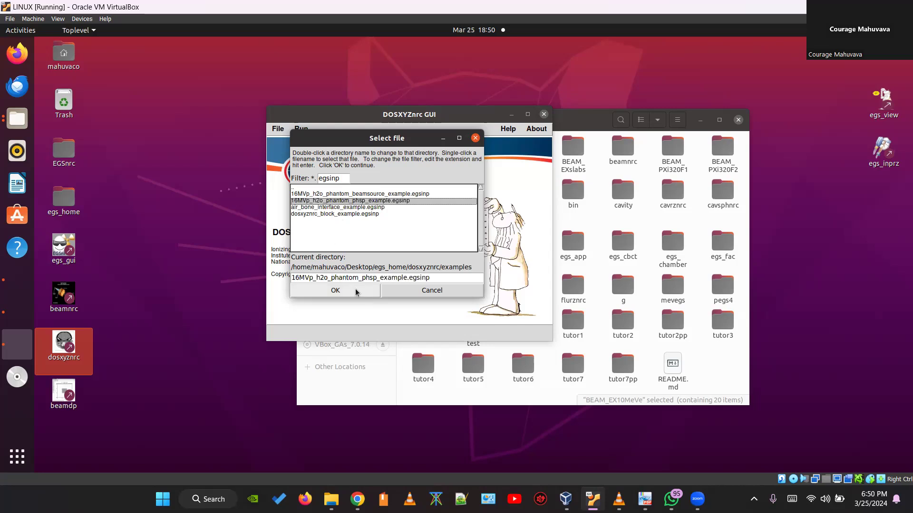
{"action": "left_click", "coordinate": [336, 291]}
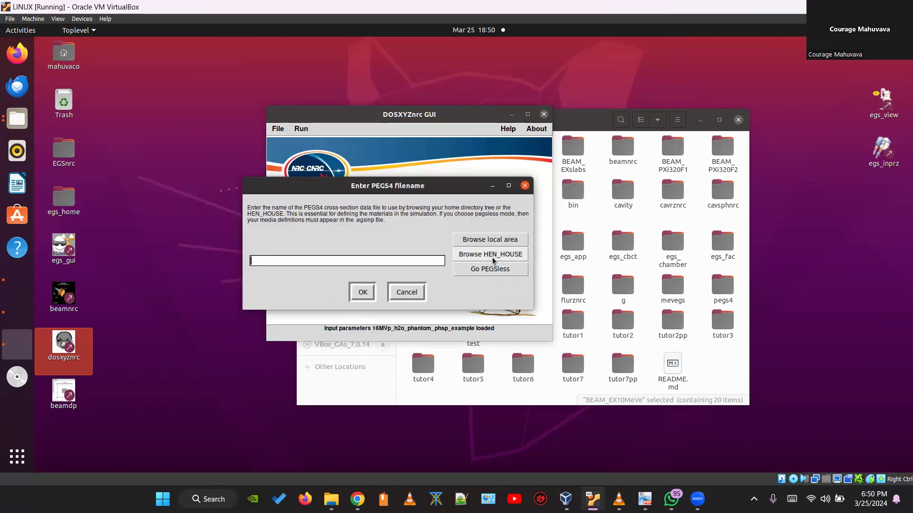
Set the PEGS4 cross-section file to 700icru.pegs4dat from the HEN_HOUSE data directory
{"action": "left_click", "coordinate": [492, 258]}
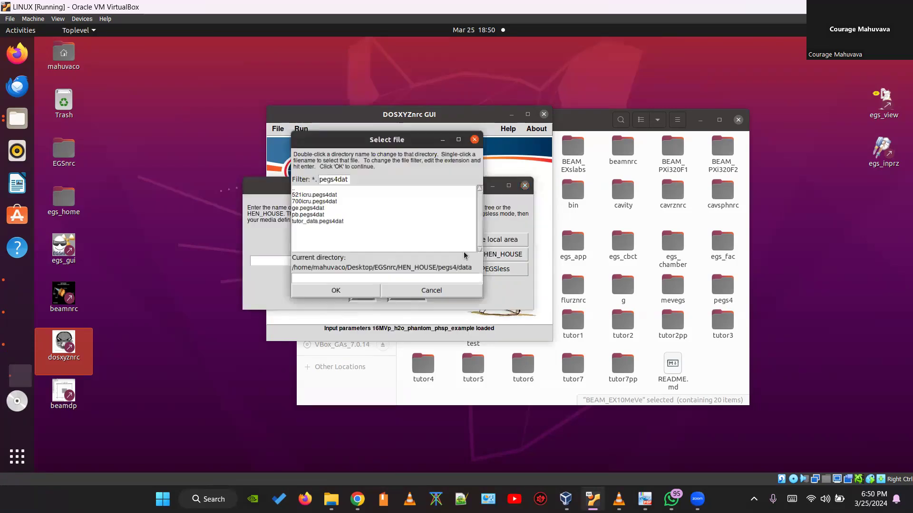
{"action": "left_click", "coordinate": [318, 200]}
{"action": "left_click", "coordinate": [354, 291]}
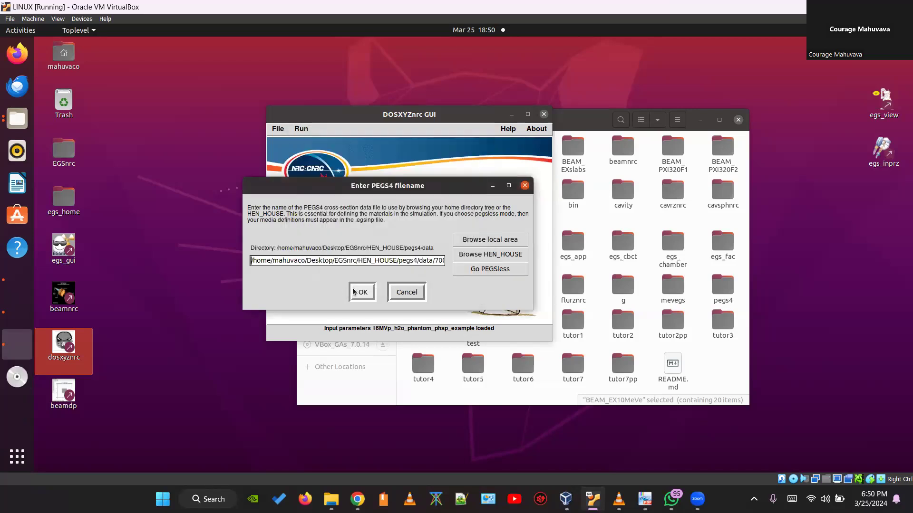
{"action": "left_click", "coordinate": [356, 292]}
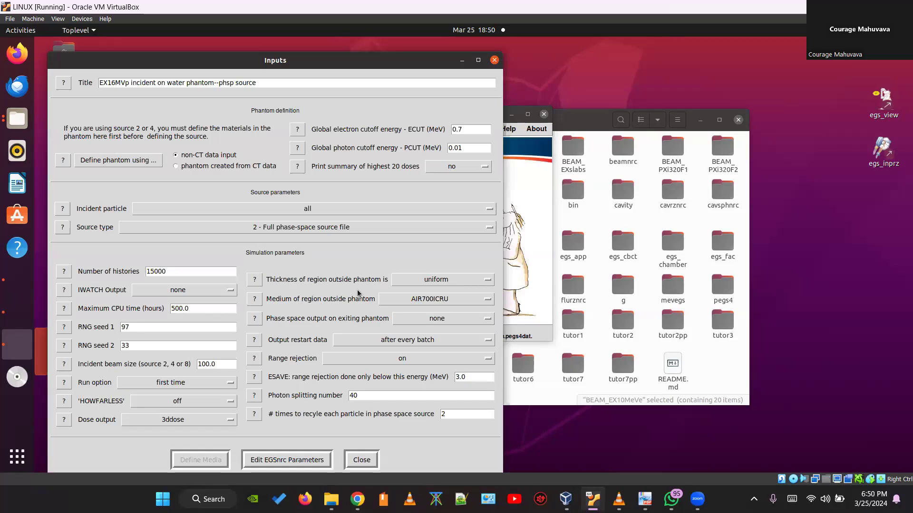
Arrange the Inputs and DOSXYZnrc GUI windows so that all parameters of the phase-space source input can be read
{"action": "left_click_drag", "start_coordinate": [375, 59], "coordinate": [776, 84]}
{"action": "left_click_drag", "start_coordinate": [392, 118], "coordinate": [276, 117]}
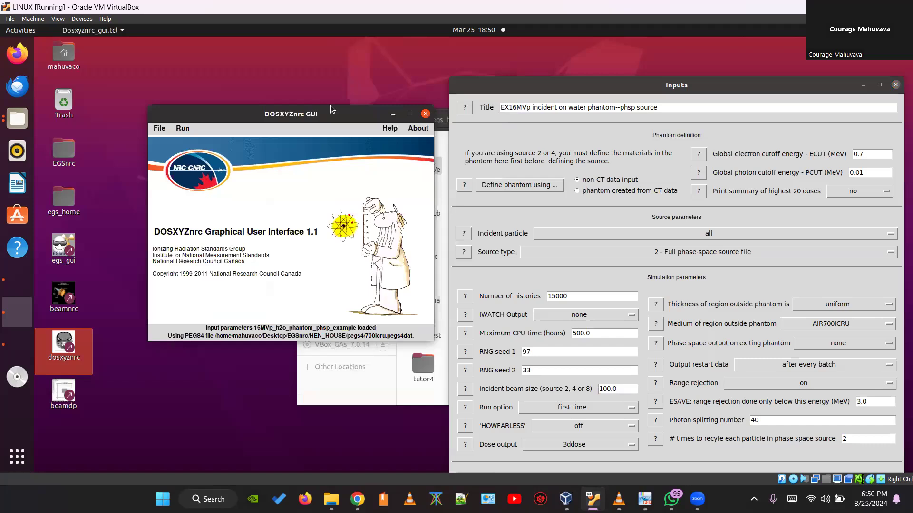
{"action": "left_click", "coordinate": [651, 98]}
{"action": "left_click_drag", "start_coordinate": [608, 90], "coordinate": [494, 62]}
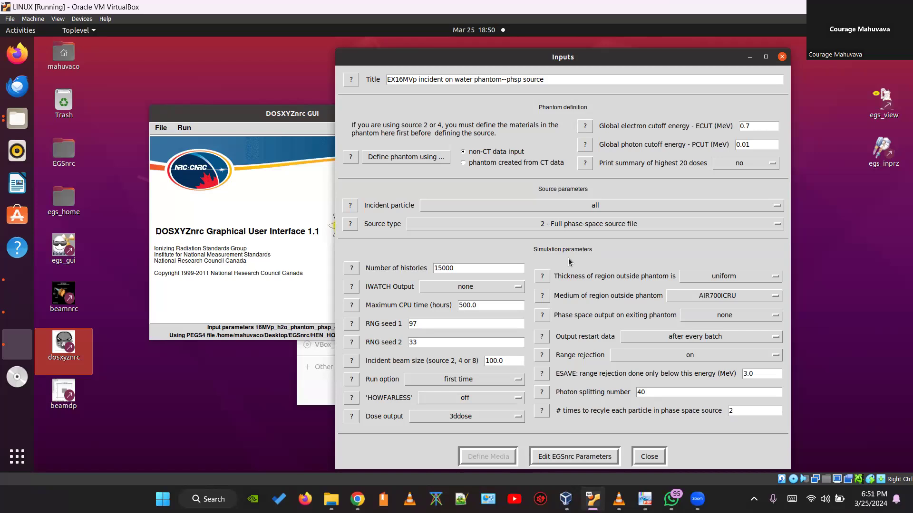
Try to change the PEGS4 file to 521icru.pegs4dat from the HEN_HOUSE data directory
{"action": "left_click", "coordinate": [284, 240]}
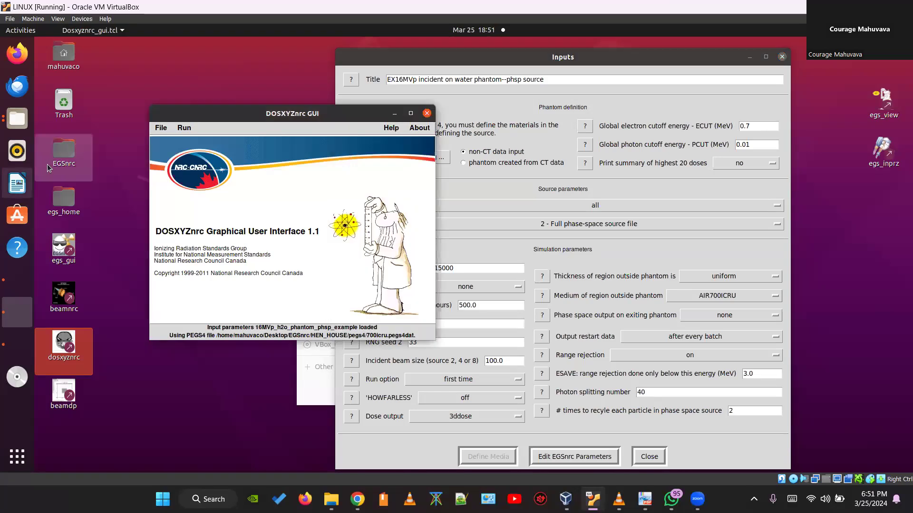
{"action": "left_click", "coordinate": [158, 129]}
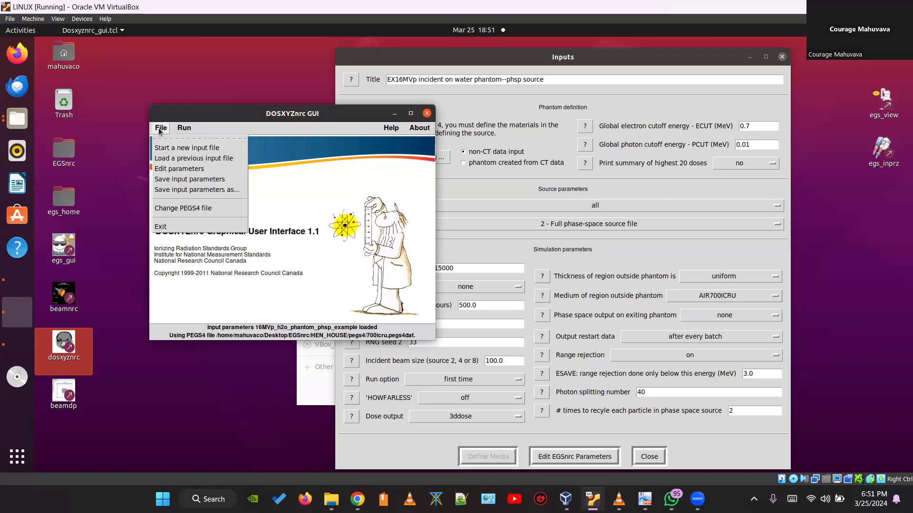
{"action": "left_click", "coordinate": [192, 210]}
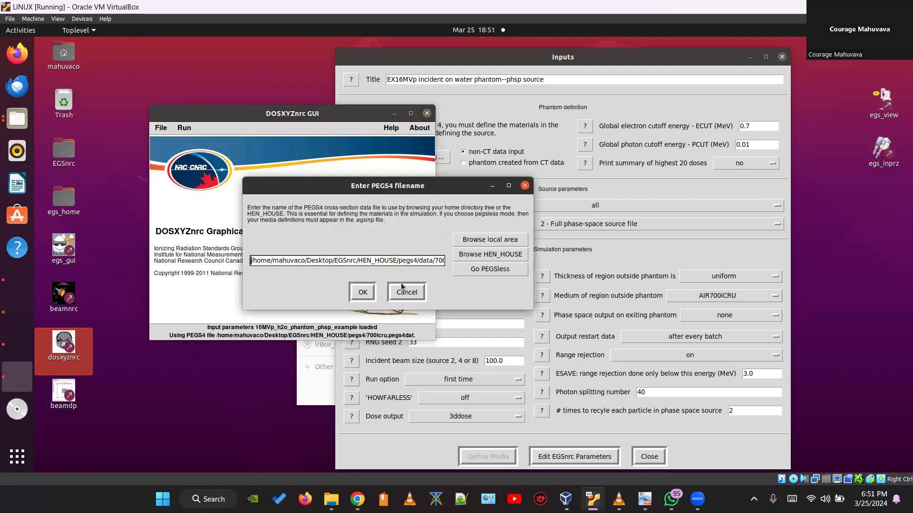
{"action": "left_click", "coordinate": [482, 259]}
{"action": "left_click", "coordinate": [326, 195]}
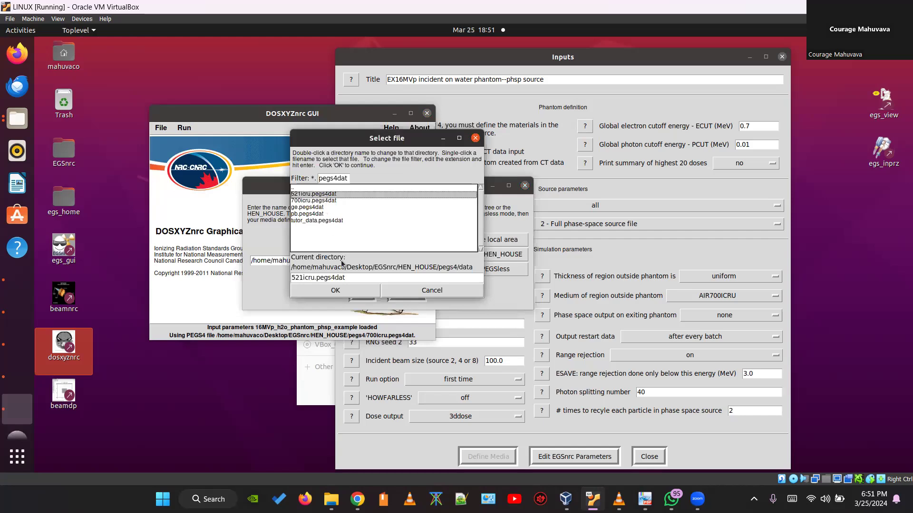
{"action": "left_click", "coordinate": [335, 290]}
{"action": "left_click", "coordinate": [371, 293]}
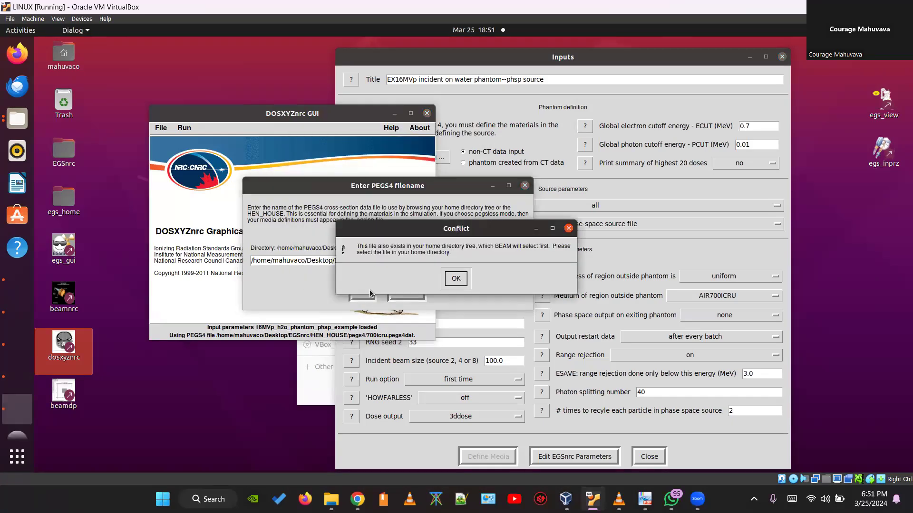
{"action": "left_click", "coordinate": [451, 283]}
{"action": "left_click", "coordinate": [494, 257]}
{"action": "left_click", "coordinate": [316, 194]}
{"action": "left_click", "coordinate": [336, 290]}
{"action": "left_click", "coordinate": [358, 287]}
{"action": "left_click", "coordinate": [455, 278]}
Set the PEGS4 file to 521icru.pegs4dat from the local egs_home pegs4 data directory
{"action": "left_click", "coordinate": [493, 242]}
{"action": "left_click", "coordinate": [327, 204]}
{"action": "left_click", "coordinate": [346, 292]}
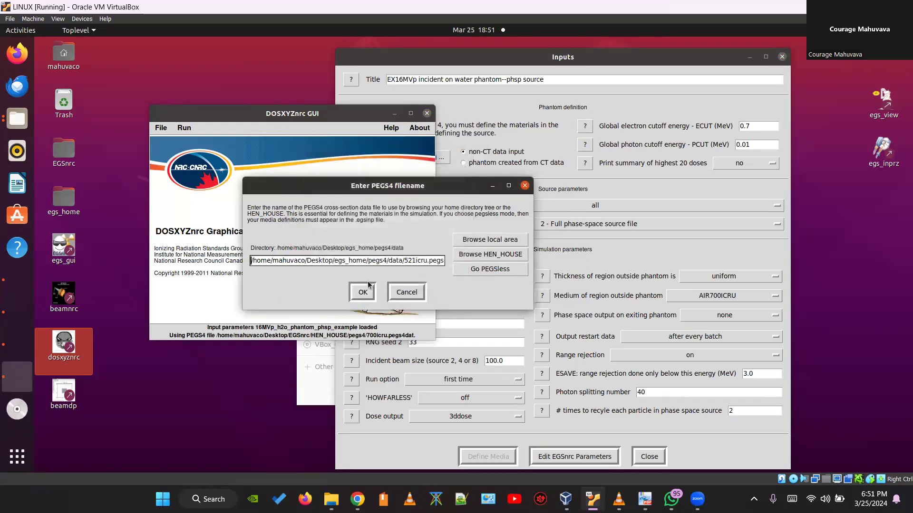
{"action": "left_click", "coordinate": [362, 290]}
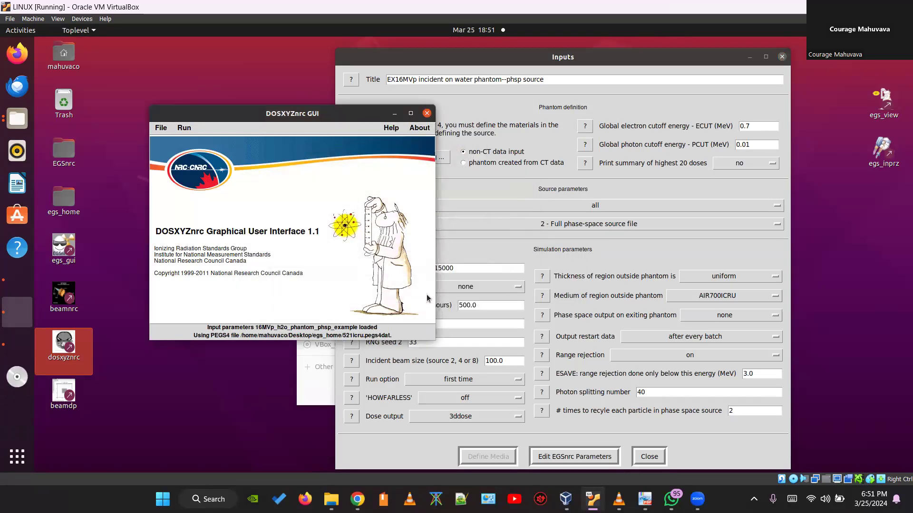
Try to execute the 16MVp_h2o_phantom_phsp_example simulation in interactive mode and close the running window
{"action": "left_click", "coordinate": [184, 127]}
{"action": "left_click", "coordinate": [188, 148]}
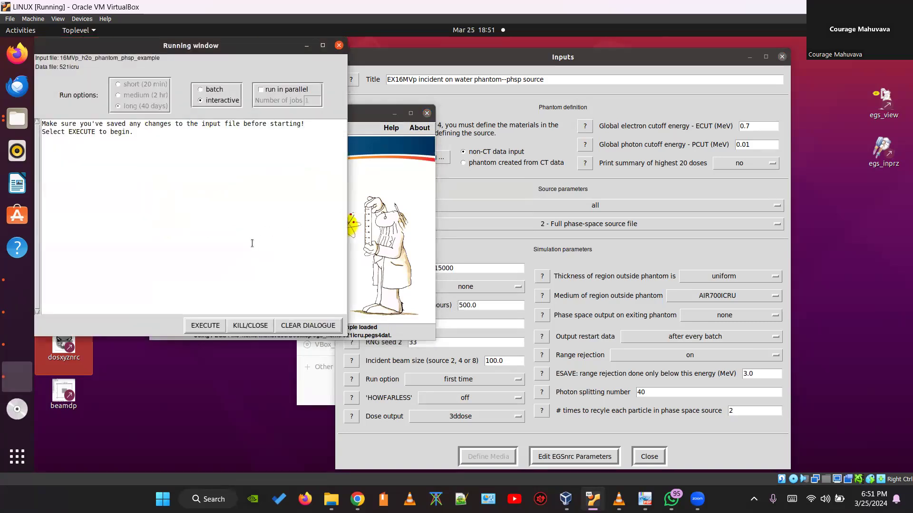
{"action": "left_click", "coordinate": [205, 327]}
{"action": "left_click", "coordinate": [456, 276]}
{"action": "left_click", "coordinate": [250, 326]}
{"action": "left_click", "coordinate": [638, 239]}
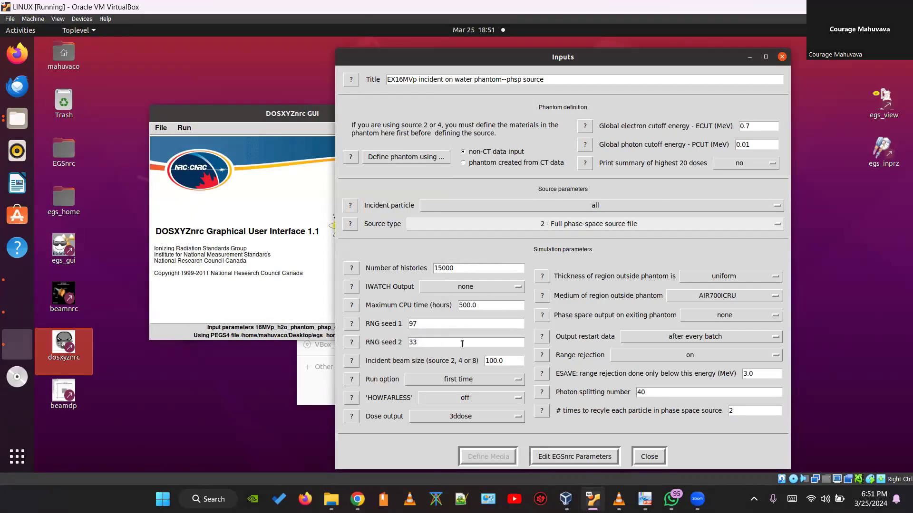
Separate the DOSXYZnrc GUI from the Inputs window and check the egs_home folder before returning to the GUI
{"action": "left_click_drag", "start_coordinate": [283, 106], "coordinate": [246, 86]}
{"action": "left_click", "coordinate": [254, 100]}
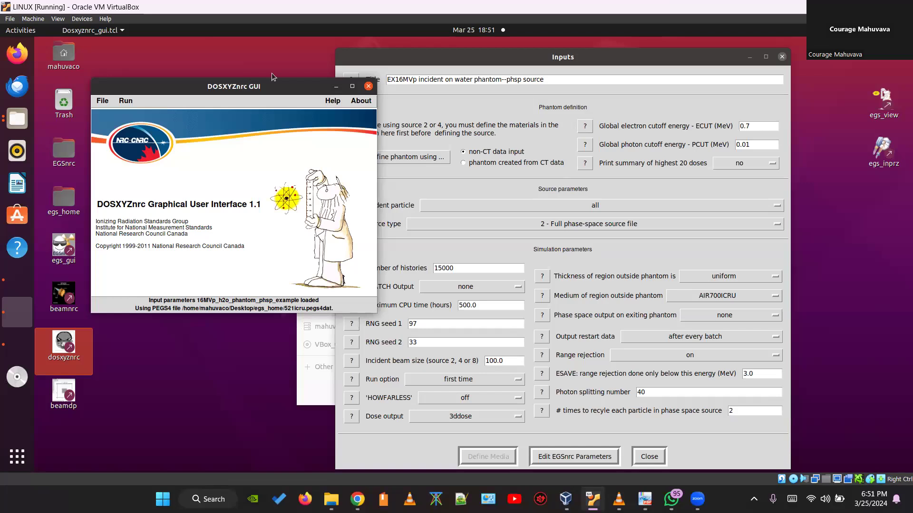
{"action": "left_click_drag", "start_coordinate": [597, 60], "coordinate": [665, 56]}
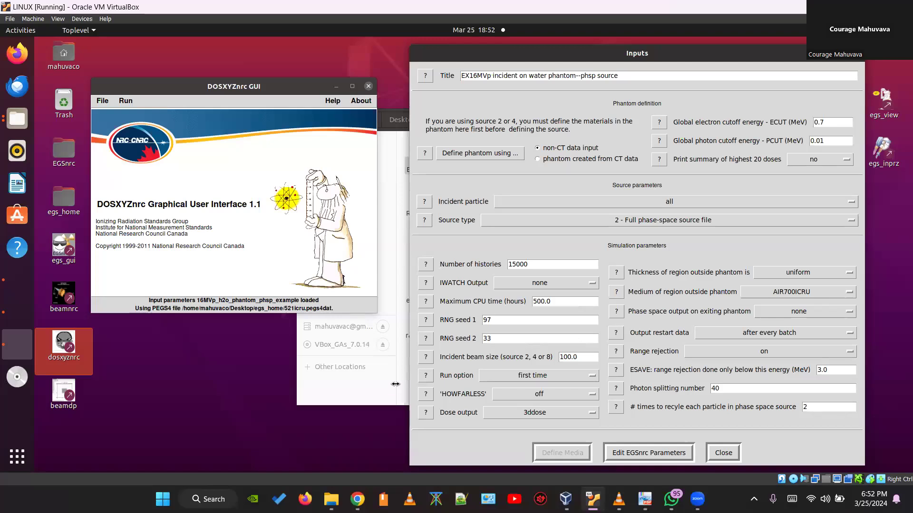
{"action": "left_click", "coordinate": [367, 381]}
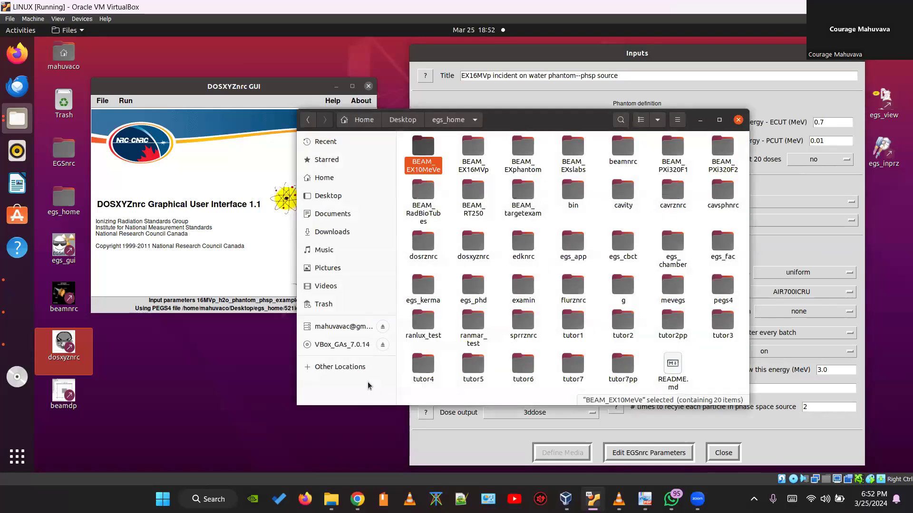
{"action": "left_click", "coordinate": [690, 356]}
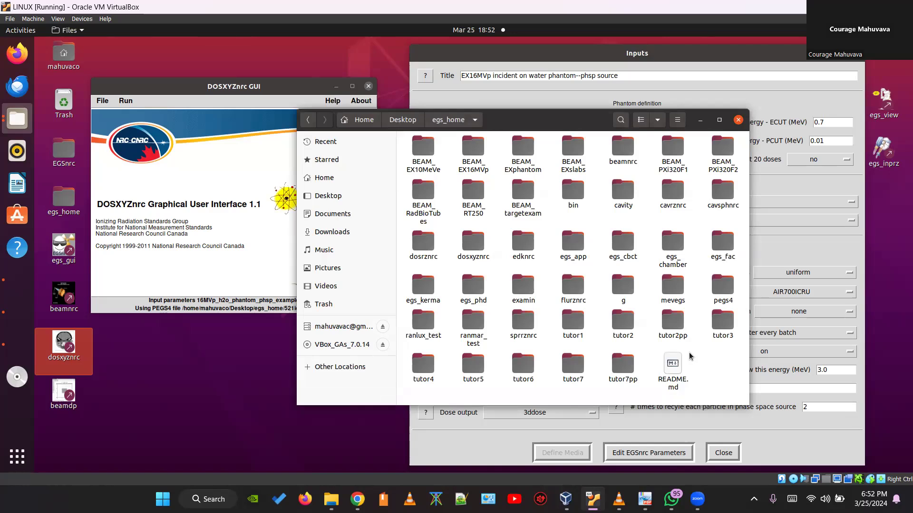
{"action": "left_click", "coordinate": [282, 270]}
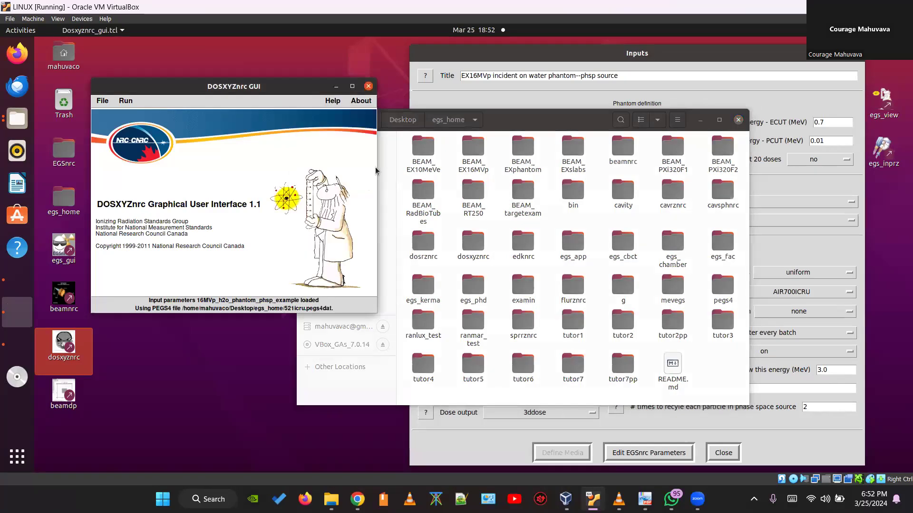
Close the DOSXYZnrc GUI, launch BEAMDP, view its available actions and move its window beside the egs_home folder
{"action": "left_click", "coordinate": [369, 87]}
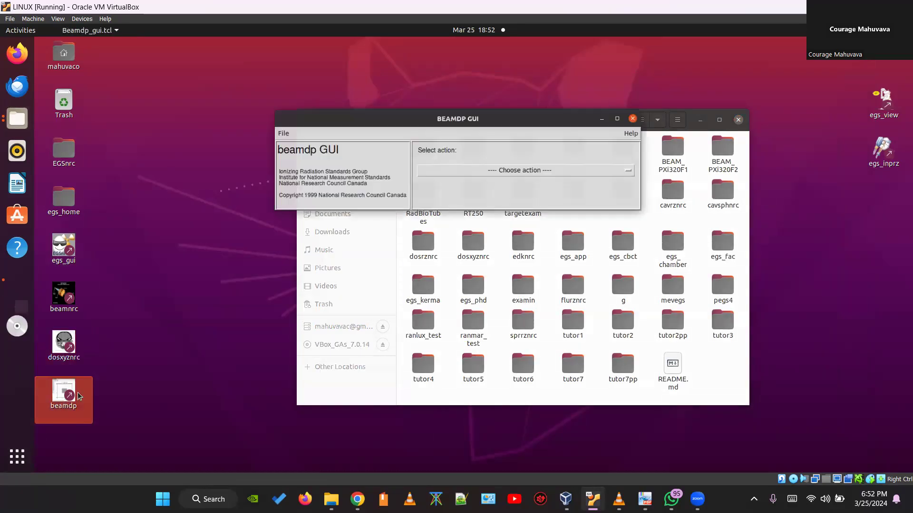
{"action": "left_click", "coordinate": [547, 169]}
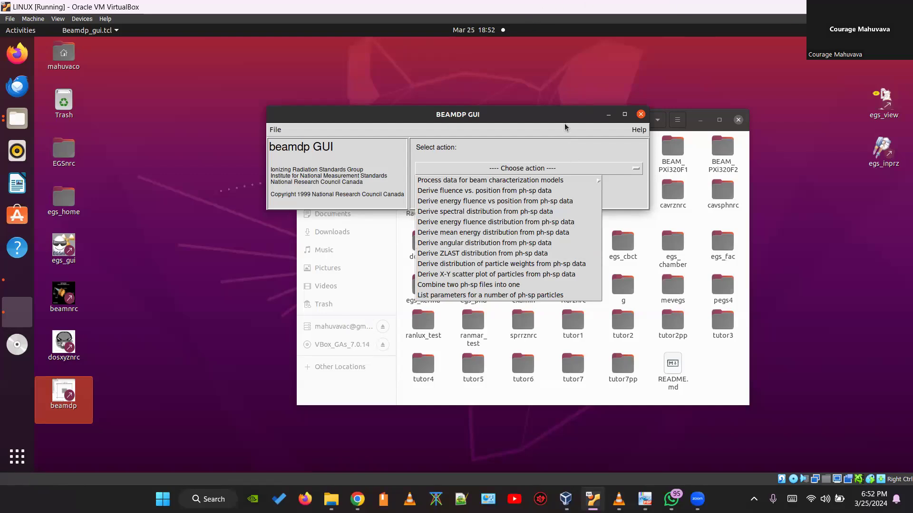
{"action": "left_click", "coordinate": [495, 114]}
{"action": "left_click_drag", "start_coordinate": [486, 116], "coordinate": [275, 118]}
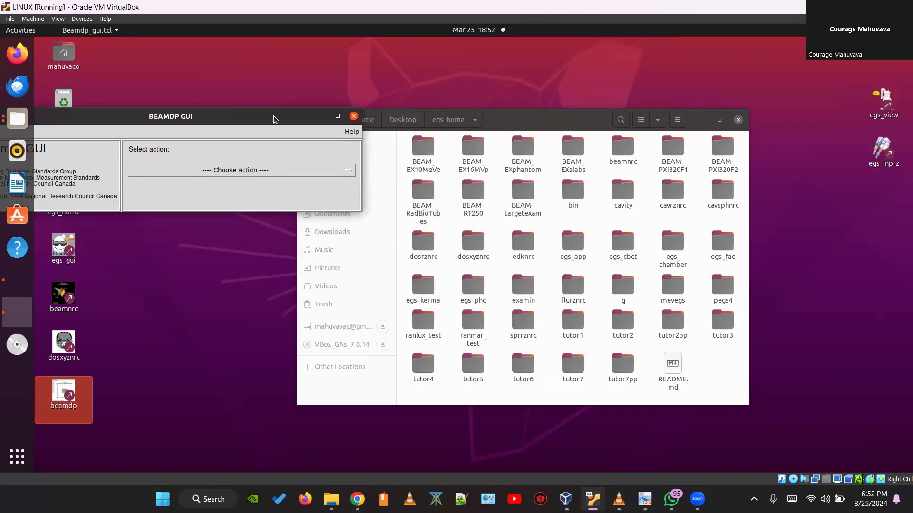
Review the available BEAMDP actions and open the BEAM_EX16MVp folder inside egs_home
{"action": "left_click", "coordinate": [423, 146]}
{"action": "left_click", "coordinate": [459, 168]}
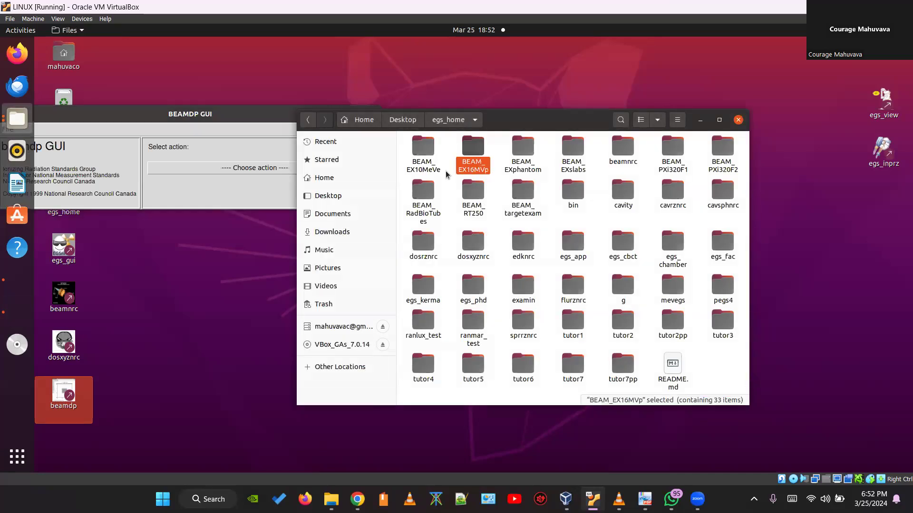
{"action": "left_click", "coordinate": [276, 191]}
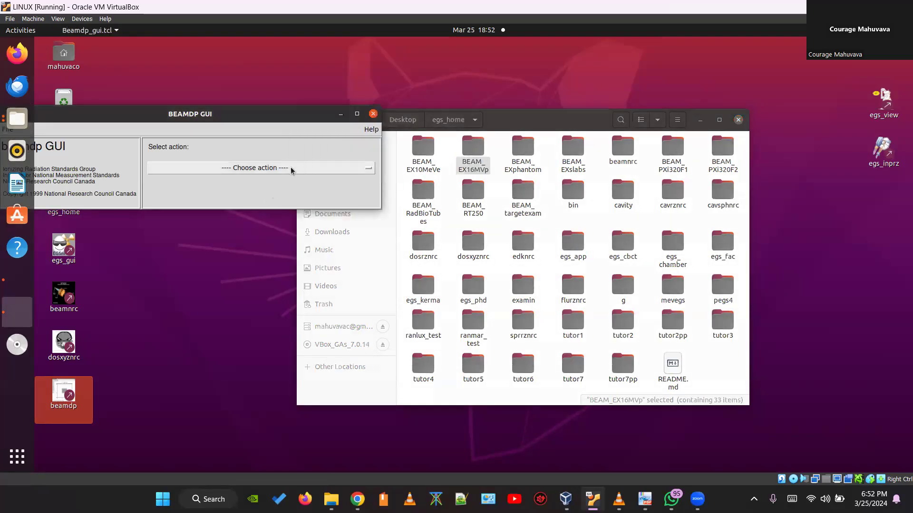
{"action": "left_click", "coordinate": [291, 170]}
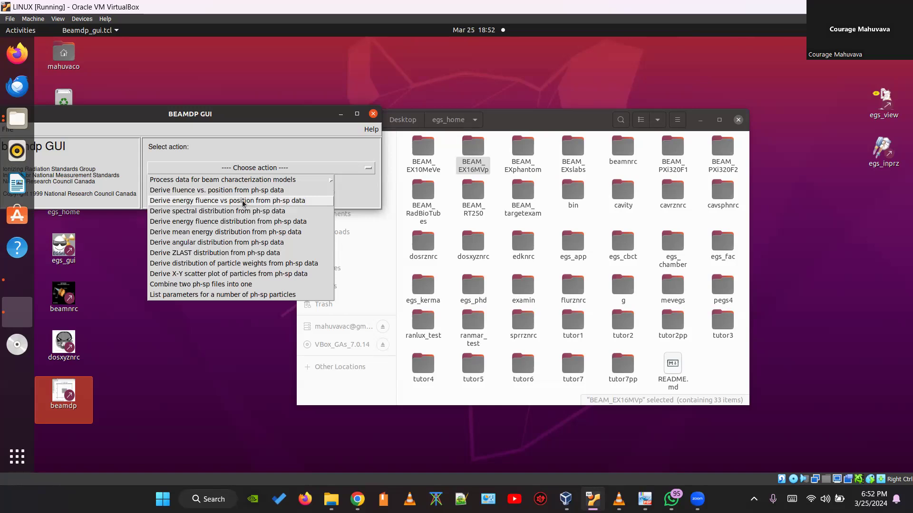
{"action": "left_click", "coordinate": [293, 139]}
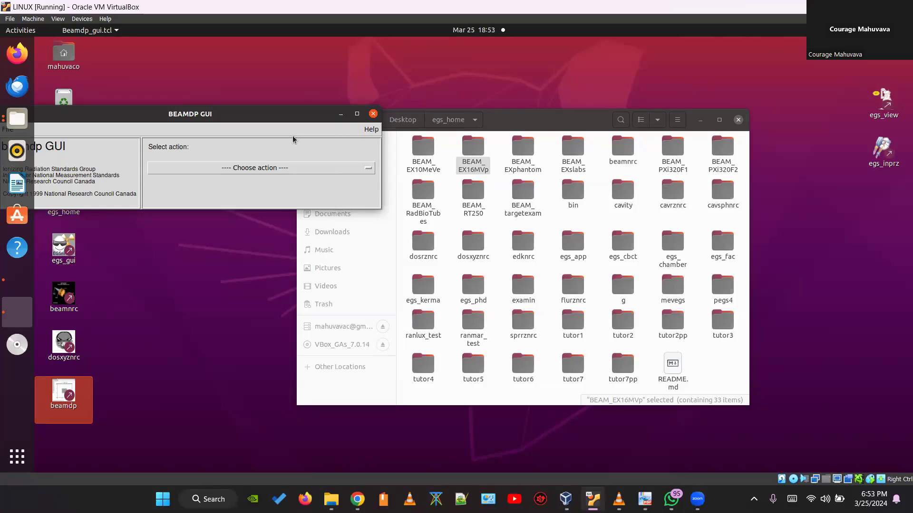
{"action": "double_click", "coordinate": [477, 149]}
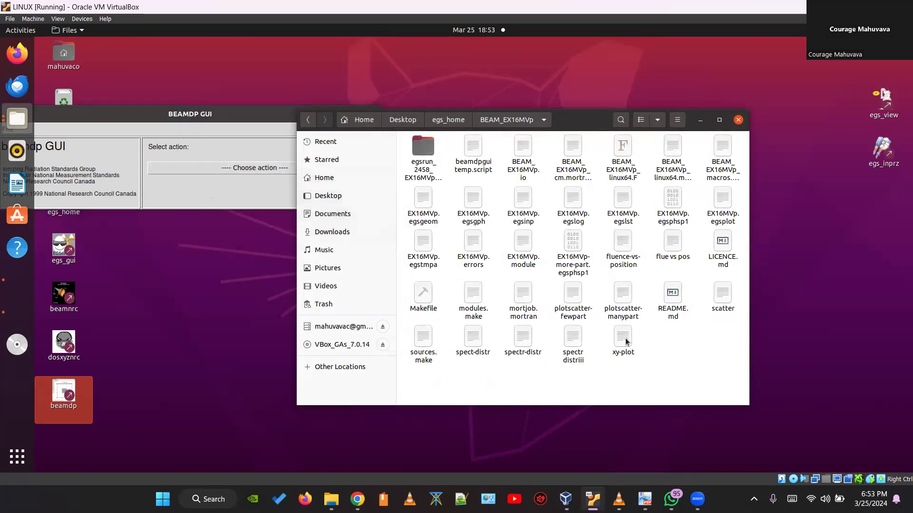
Rearrange the BEAMDP GUI and the BEAM_EX16MVp folder window so both can be seen on the desktop
{"action": "left_click", "coordinate": [256, 200]}
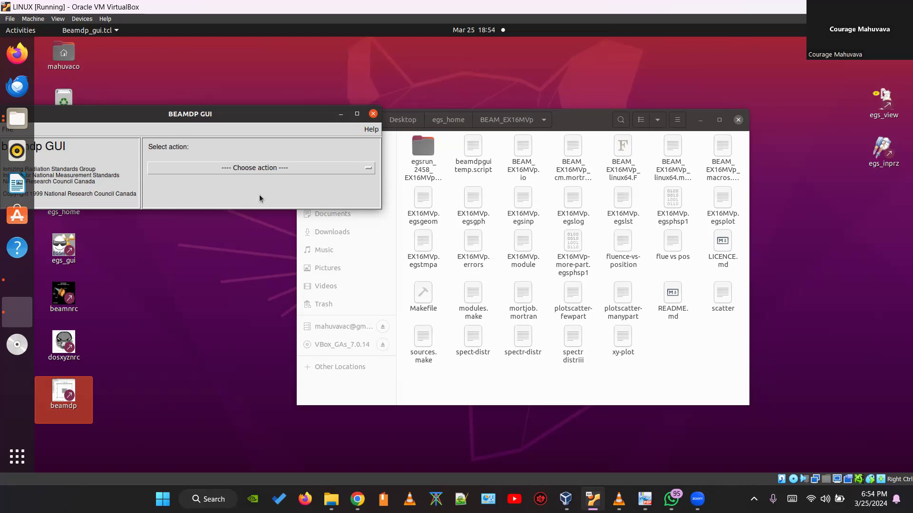
{"action": "left_click_drag", "start_coordinate": [260, 115], "coordinate": [365, 74]}
{"action": "left_click_drag", "start_coordinate": [580, 125], "coordinate": [635, 115]}
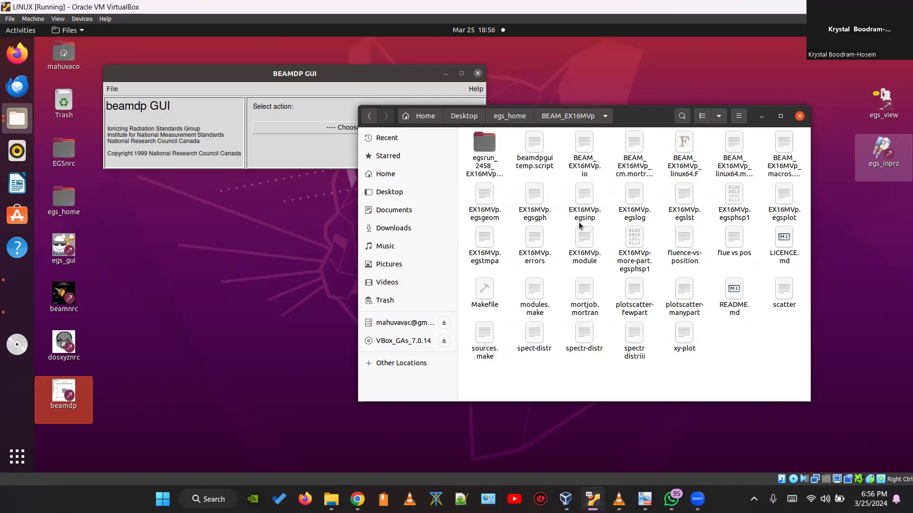
Examine the files in BEAM_EX16MVp, comparing the phase-space files EX16MVp.egsphsp1 and EX16MVp-more-part.egsphsp1
{"action": "left_click", "coordinate": [541, 295]}
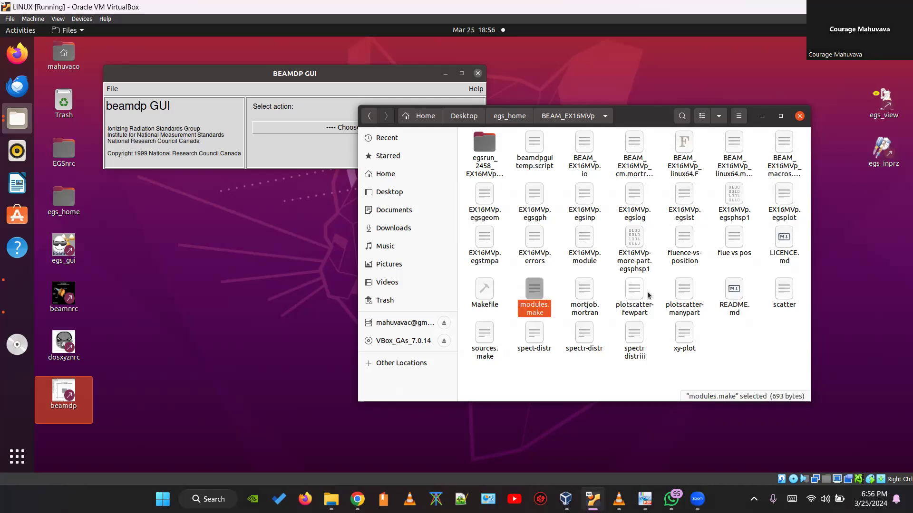
{"action": "left_click", "coordinate": [542, 169]}
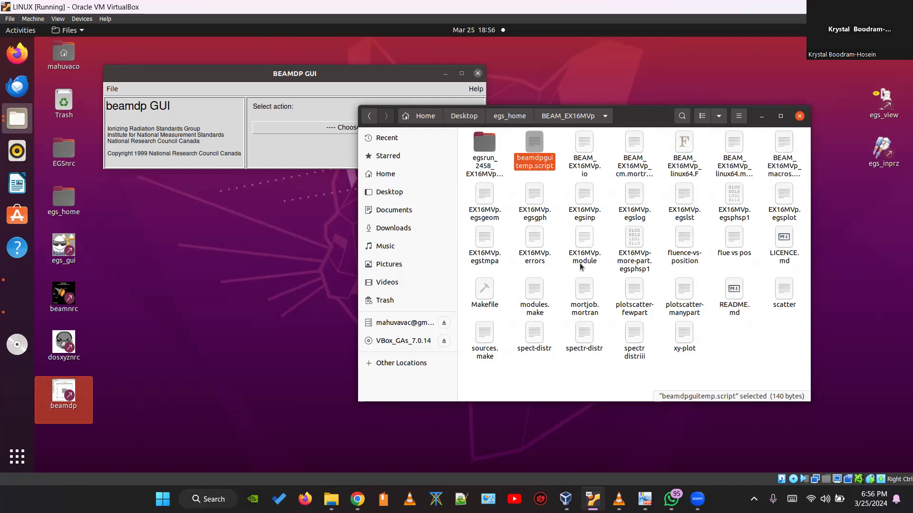
{"action": "left_click", "coordinate": [637, 265]}
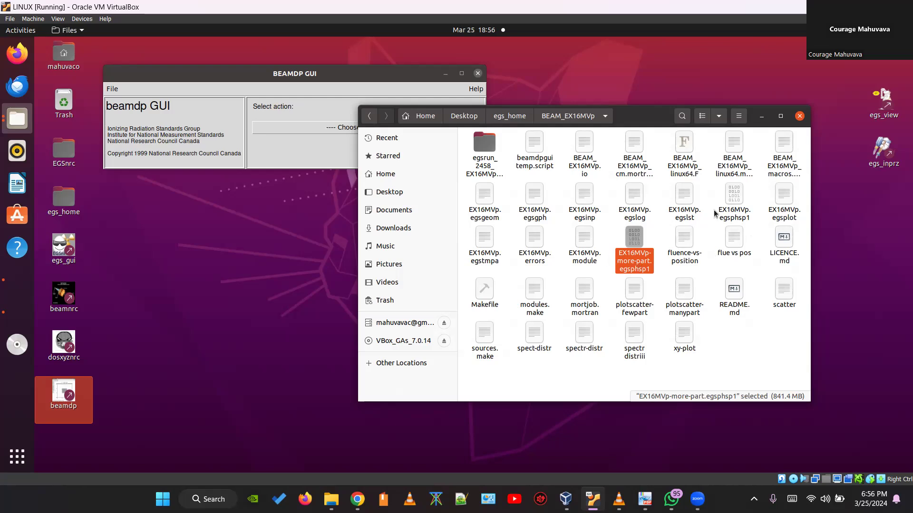
{"action": "left_click", "coordinate": [732, 217]}
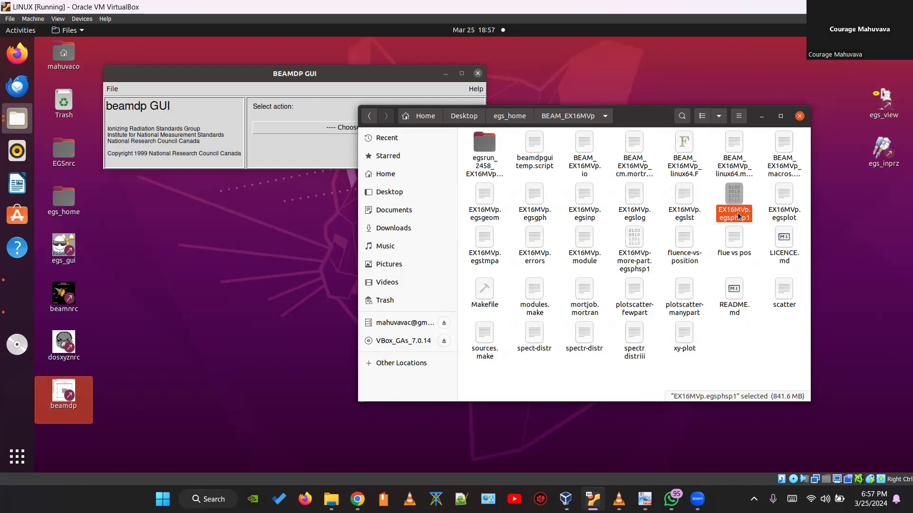
{"action": "left_click", "coordinate": [639, 266]}
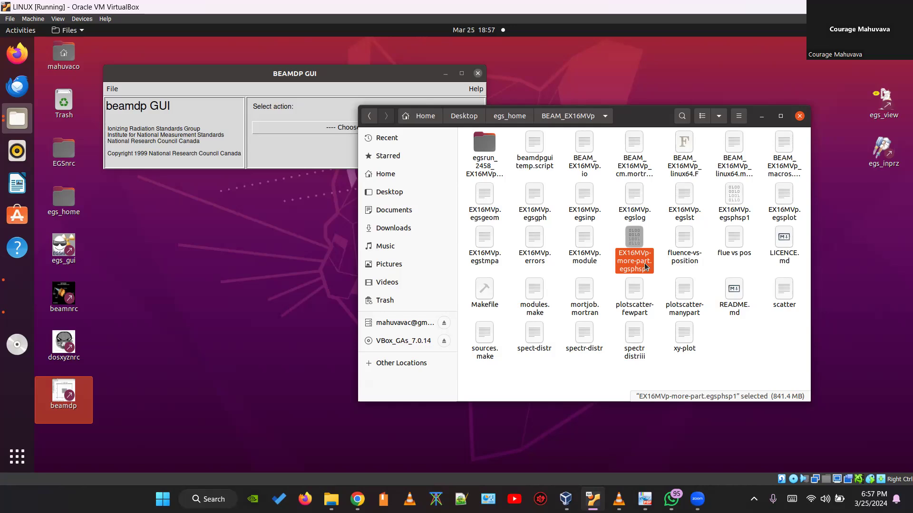
Go through the list of BEAMDP analysis actions alongside the phase-space files, without choosing an action
{"action": "left_click", "coordinate": [330, 153]}
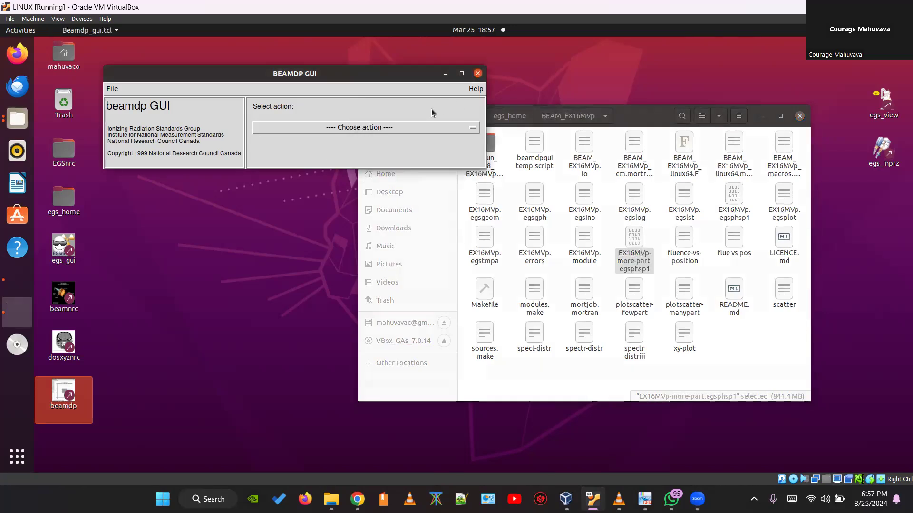
{"action": "left_click", "coordinate": [372, 127]}
{"action": "left_click", "coordinate": [416, 117]}
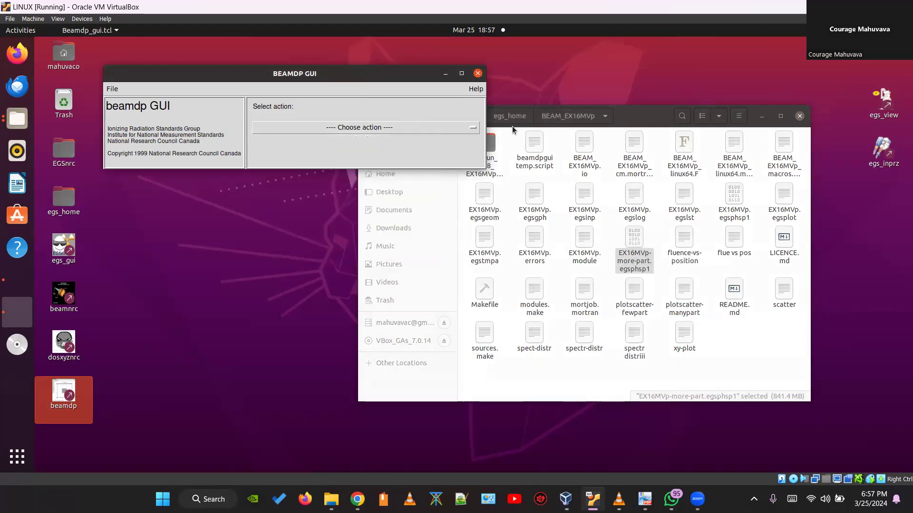
{"action": "left_click", "coordinate": [370, 128]}
{"action": "left_click", "coordinate": [421, 107]}
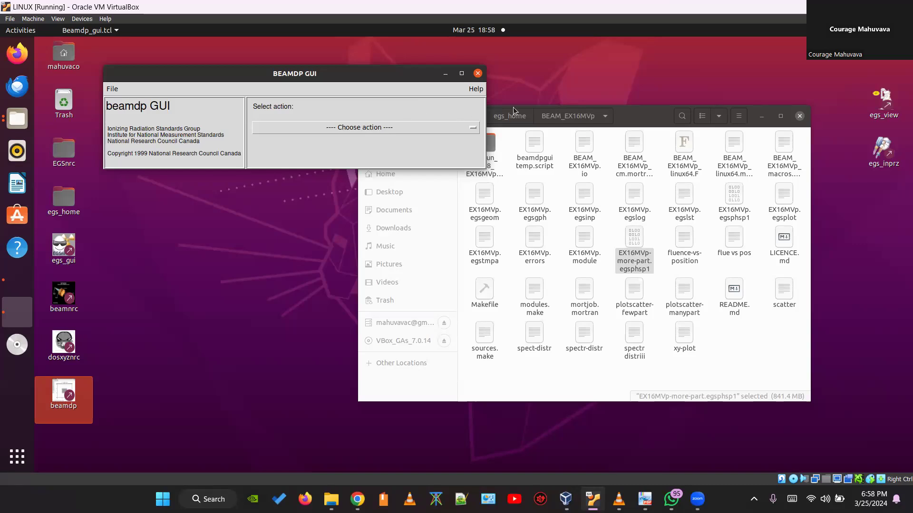
{"action": "left_click", "coordinate": [632, 115]}
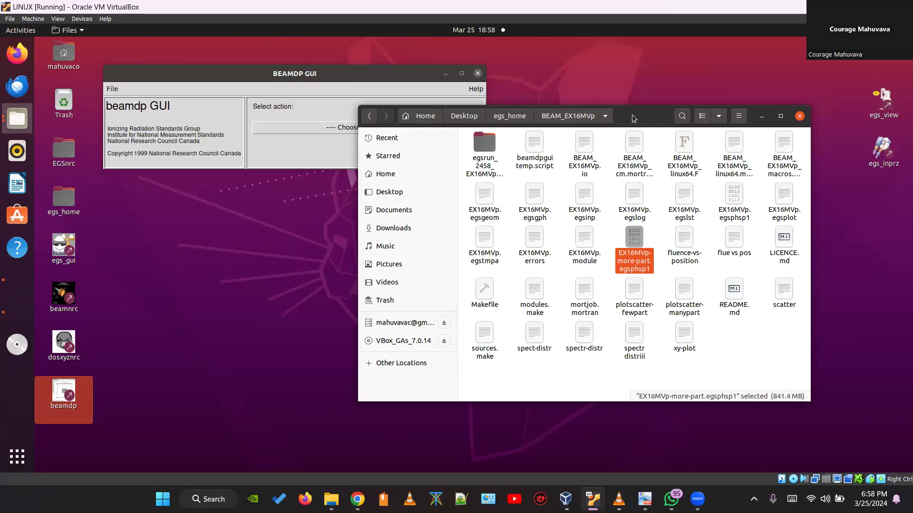
{"action": "left_click", "coordinate": [281, 152]}
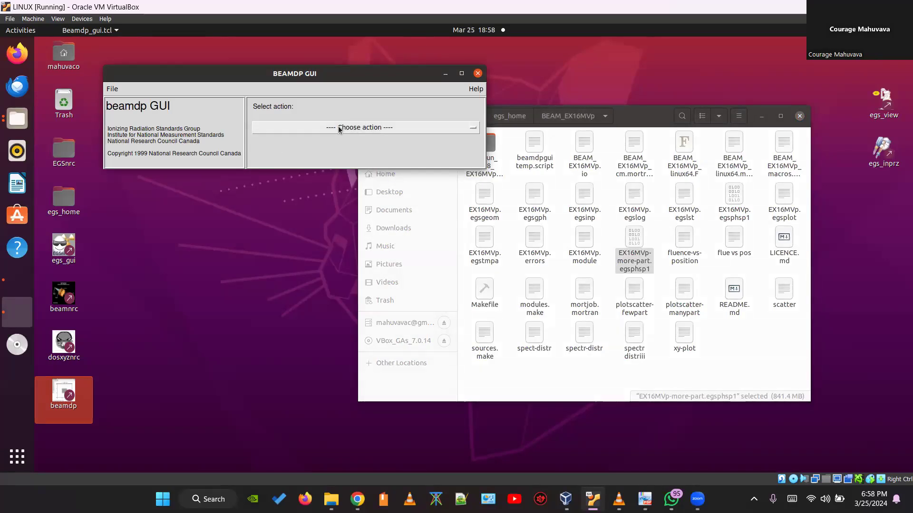
{"action": "left_click", "coordinate": [338, 127]}
{"action": "left_click", "coordinate": [471, 166]}
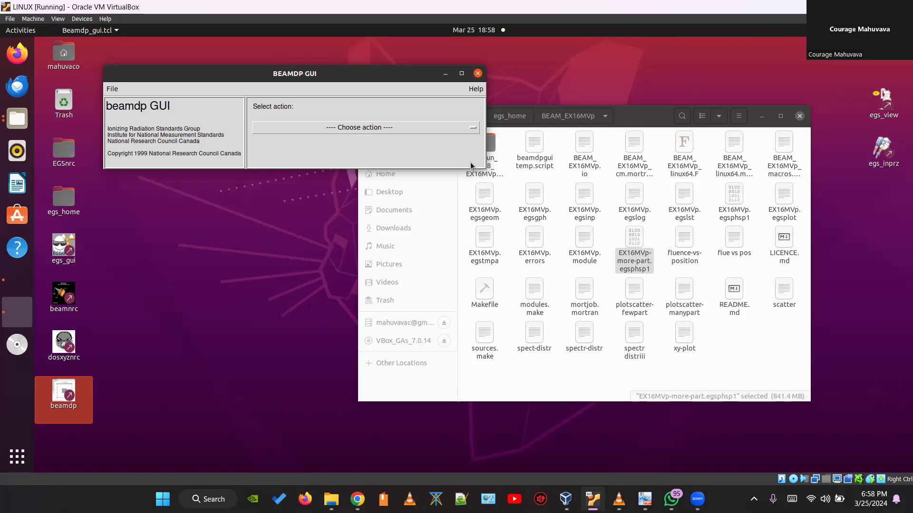
Choose deriving energy fluence vs position from ph-sp data, inspect the square and rectangular field parameters, and close the parameters window
{"action": "left_click", "coordinate": [371, 128]}
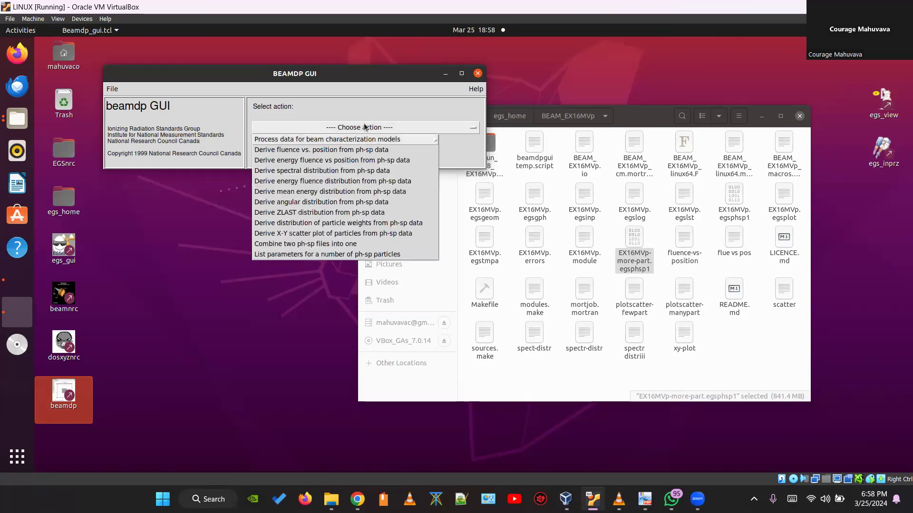
{"action": "left_click", "coordinate": [308, 162]}
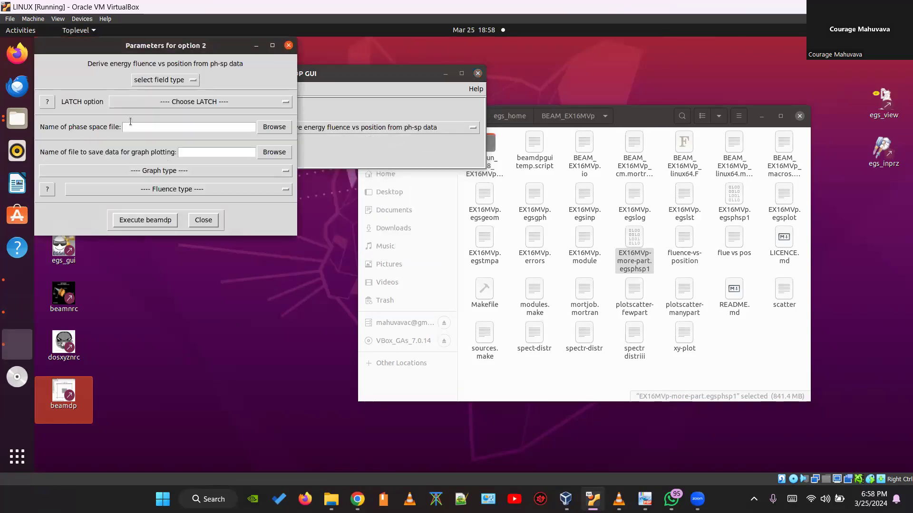
{"action": "left_click", "coordinate": [188, 80]}
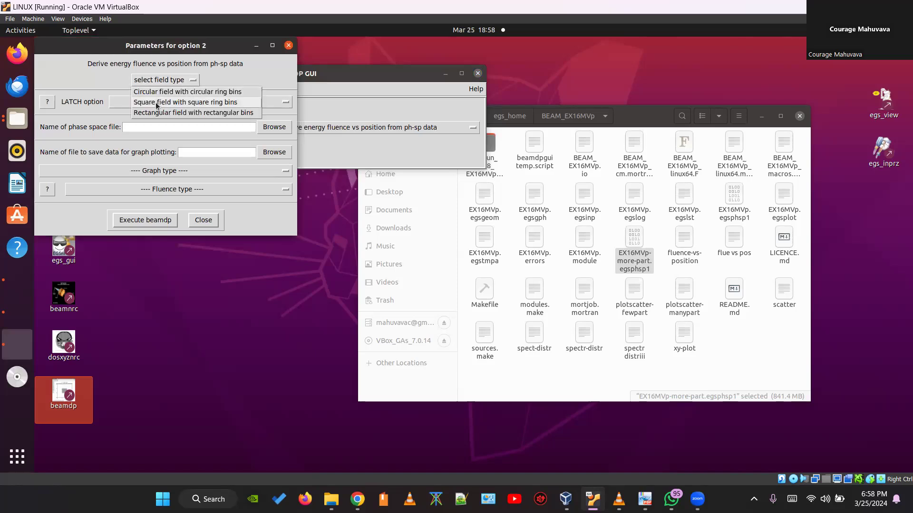
{"action": "left_click", "coordinate": [194, 101]}
{"action": "left_click", "coordinate": [193, 80]}
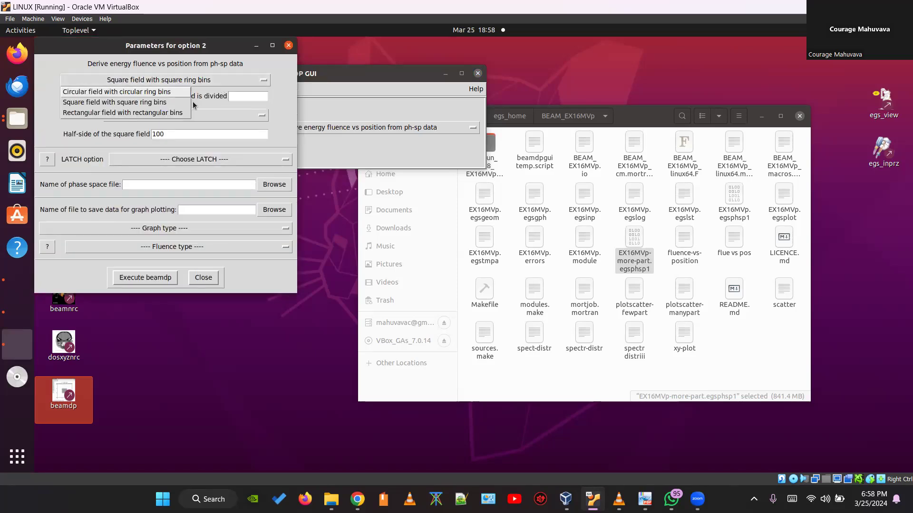
{"action": "left_click", "coordinate": [148, 113]}
{"action": "left_click", "coordinate": [194, 171]}
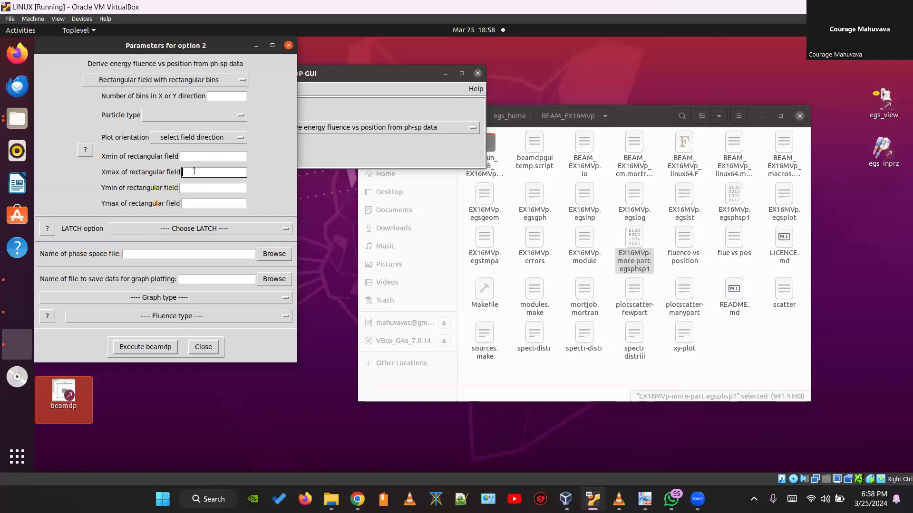
{"action": "left_click", "coordinate": [201, 188]}
{"action": "left_click", "coordinate": [214, 204]}
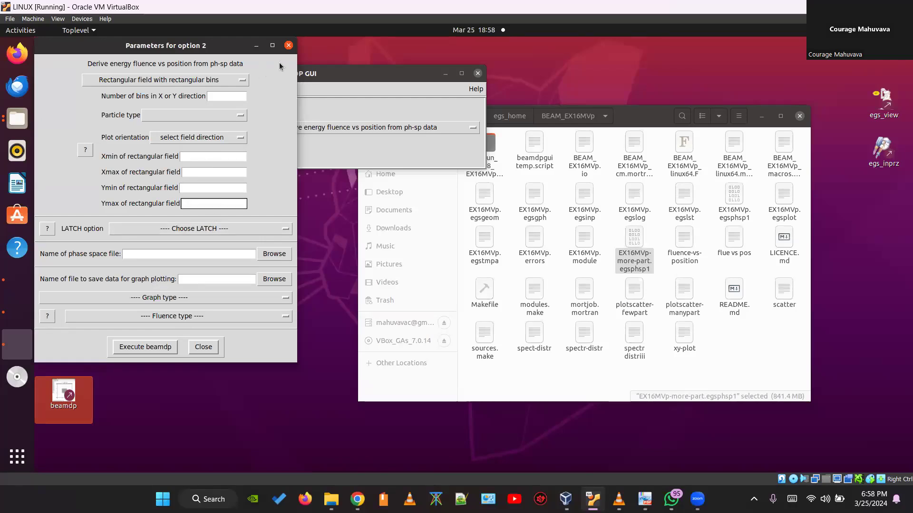
{"action": "left_click", "coordinate": [289, 46]}
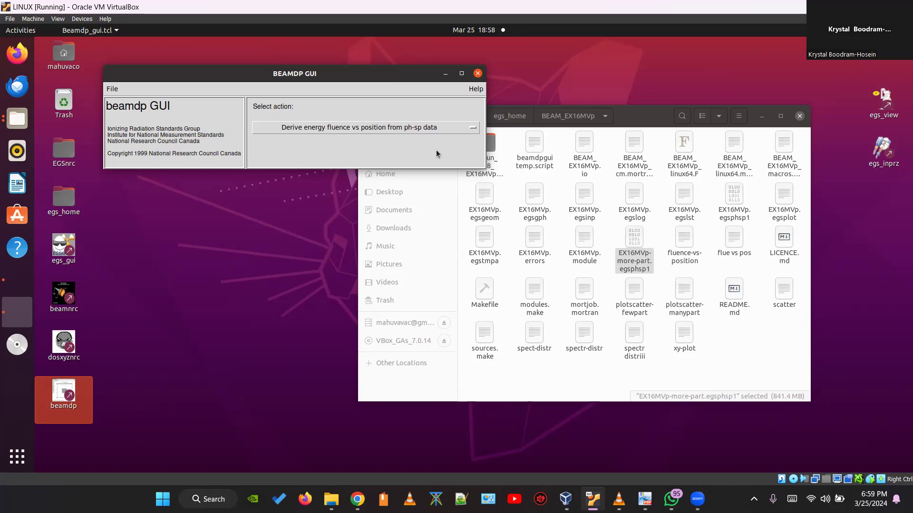
{"action": "left_click", "coordinate": [745, 342]}
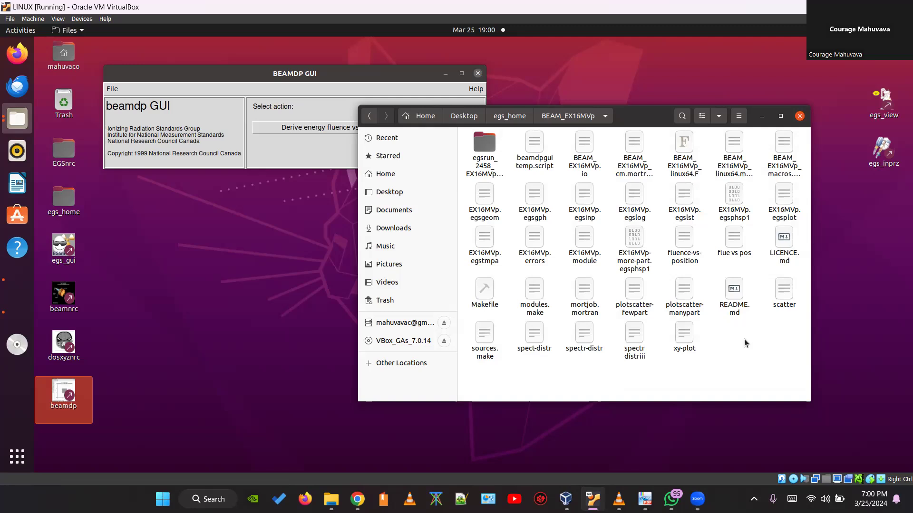
{"action": "left_click", "coordinate": [299, 142]}
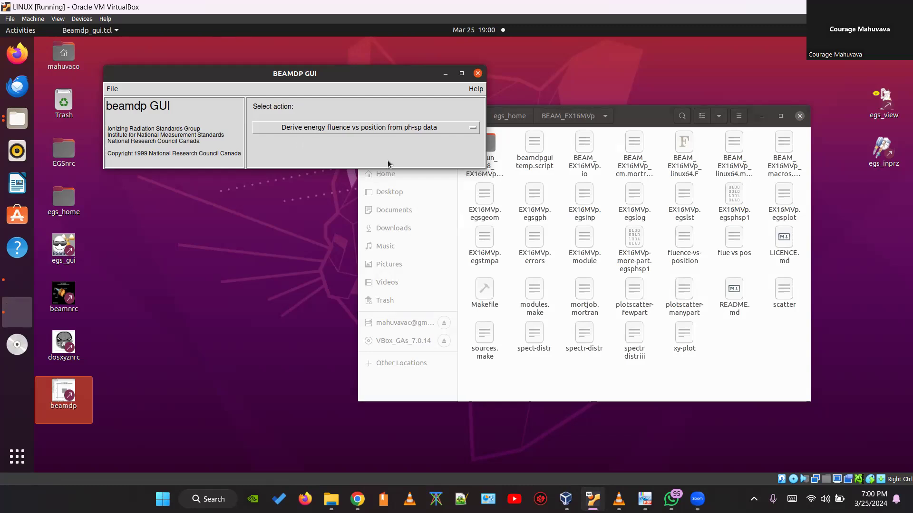
{"action": "left_click", "coordinate": [721, 353]}
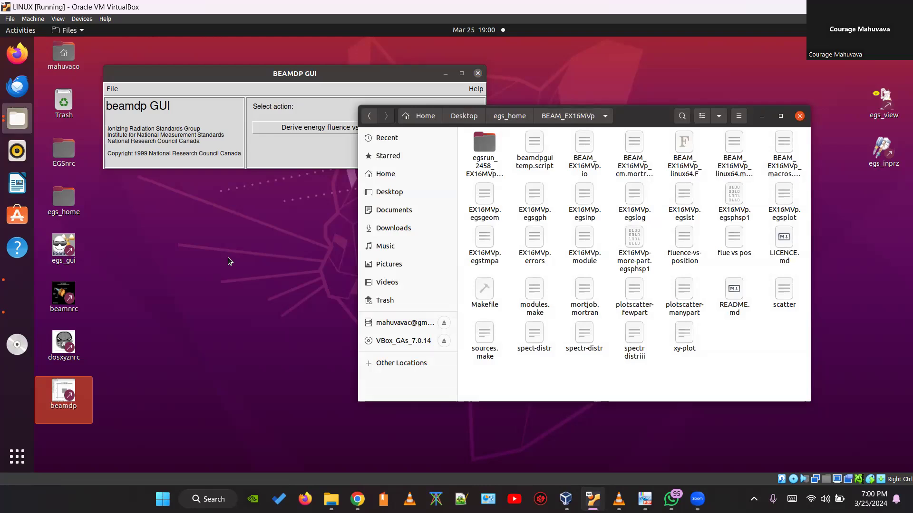
{"action": "left_click", "coordinate": [70, 192]}
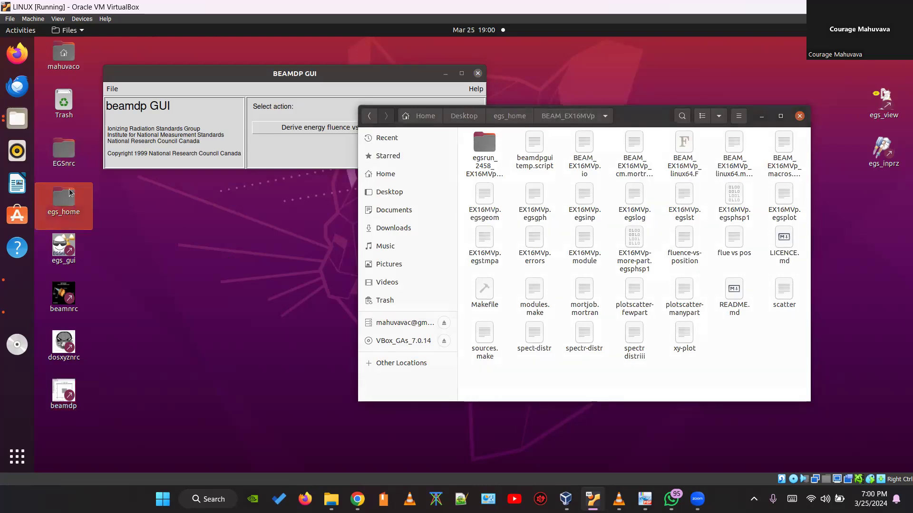
{"action": "left_click", "coordinate": [66, 158]}
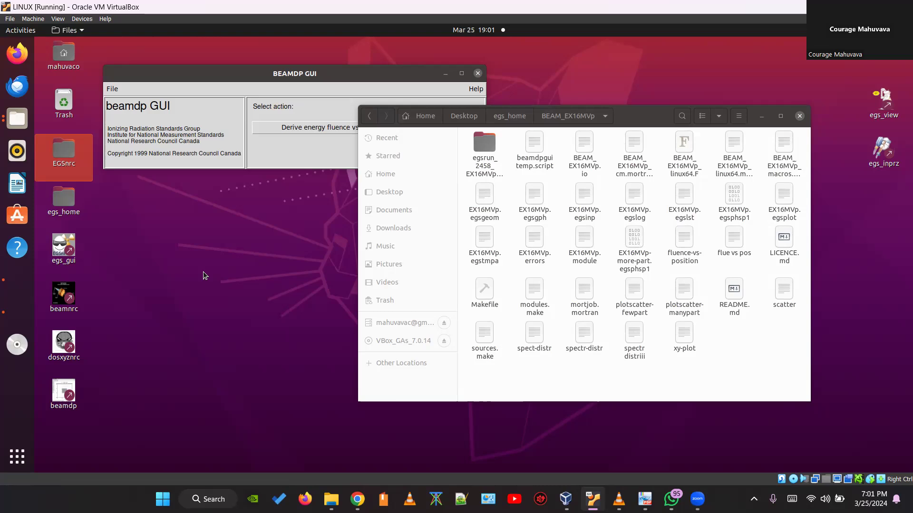
Open the desktop egs_home folder in a second window, move it towards the desktop's centre and enter its dosxyznrc folder
{"action": "left_click", "coordinate": [61, 202]}
{"action": "double_click", "coordinate": [59, 203]}
{"action": "left_click_drag", "start_coordinate": [318, 51], "coordinate": [466, 138]}
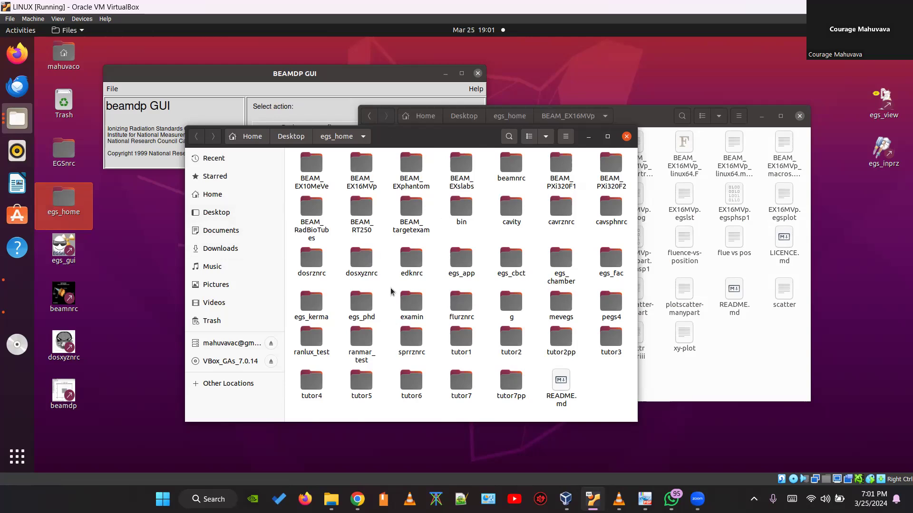
{"action": "double_click", "coordinate": [363, 256]}
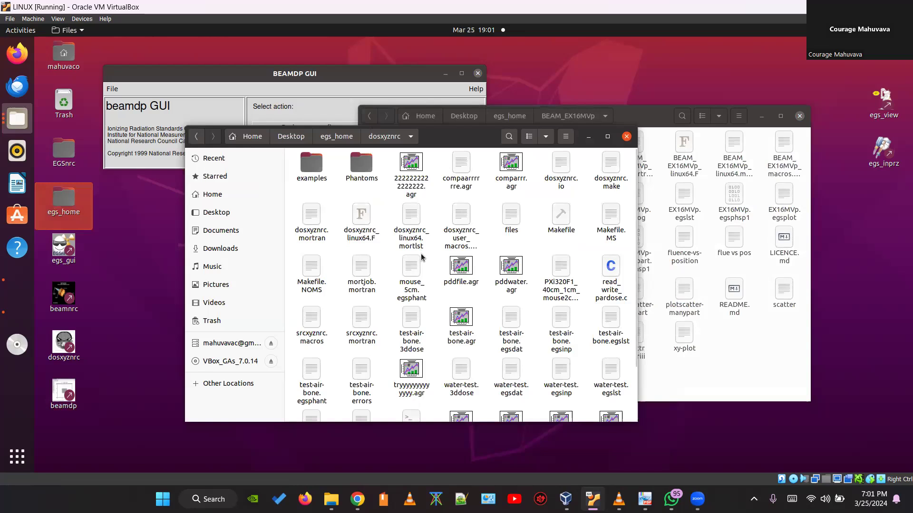
Locate the water-test.3ddose output in the dosxyznrc folder and open the pddfile.agr plot in Grace
{"action": "scroll", "coordinate": [420, 257], "scroll_direction": "down", "scroll_amount": 3}
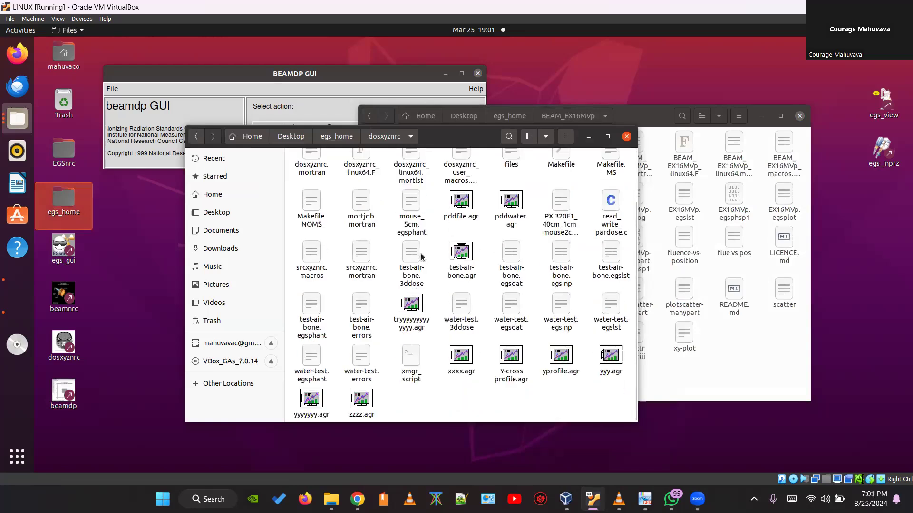
{"action": "left_click", "coordinate": [464, 324]}
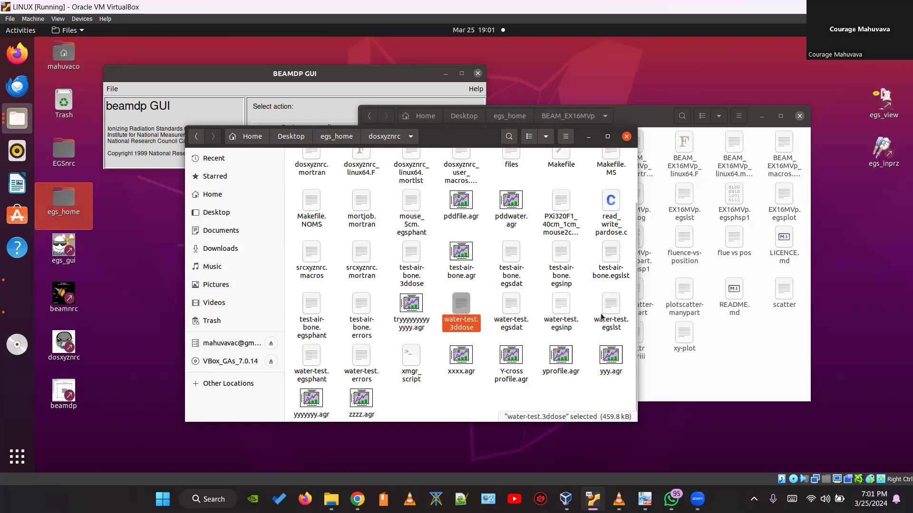
{"action": "double_click", "coordinate": [456, 202]}
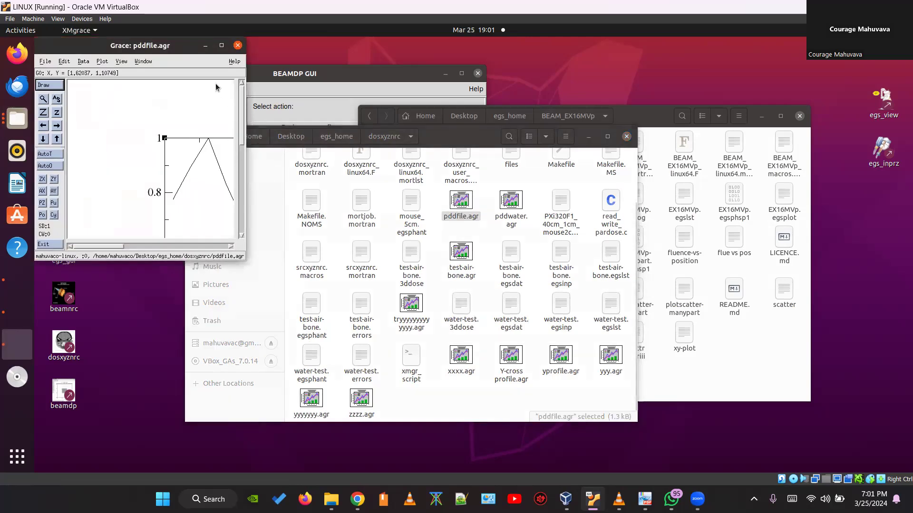
Close the pddfile.agr plot, view the pddwater.agr depth-dose plot in a maximized Grace window, and close it
{"action": "left_click", "coordinate": [237, 45]}
{"action": "double_click", "coordinate": [505, 203]}
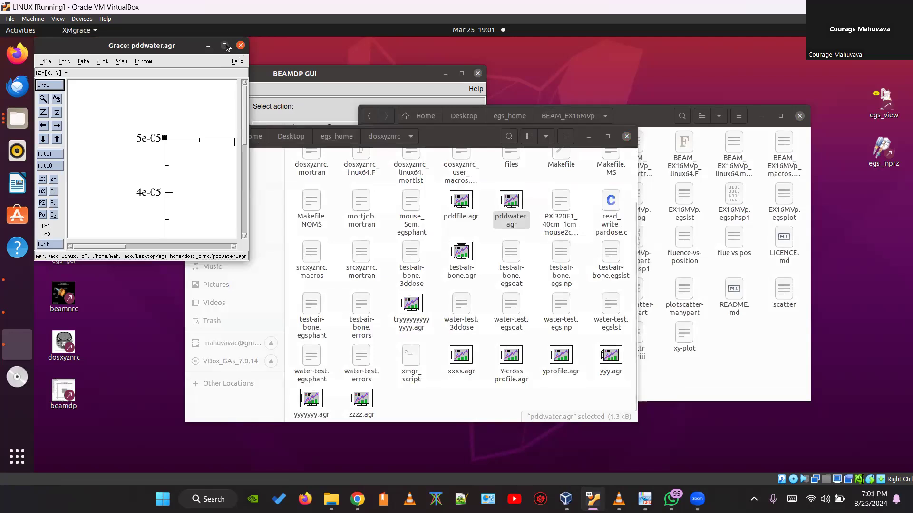
{"action": "left_click", "coordinate": [225, 45]}
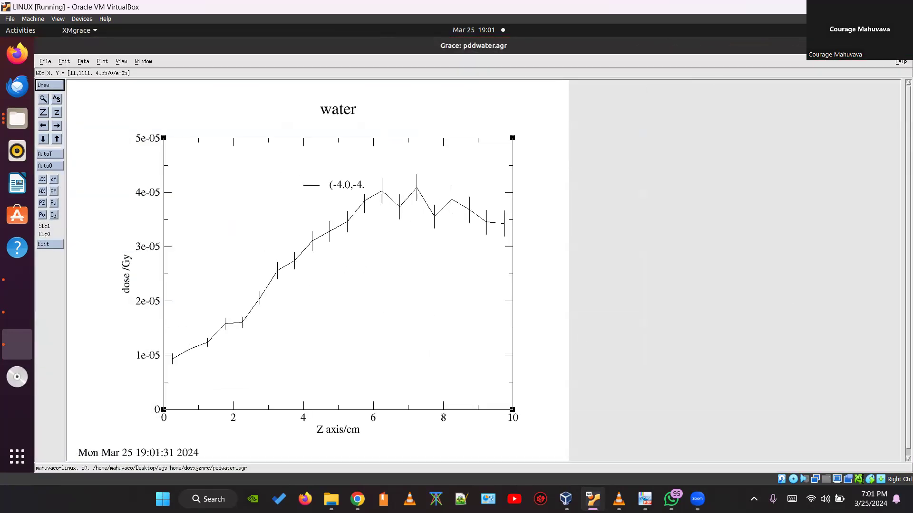
{"action": "left_click", "coordinate": [901, 45]}
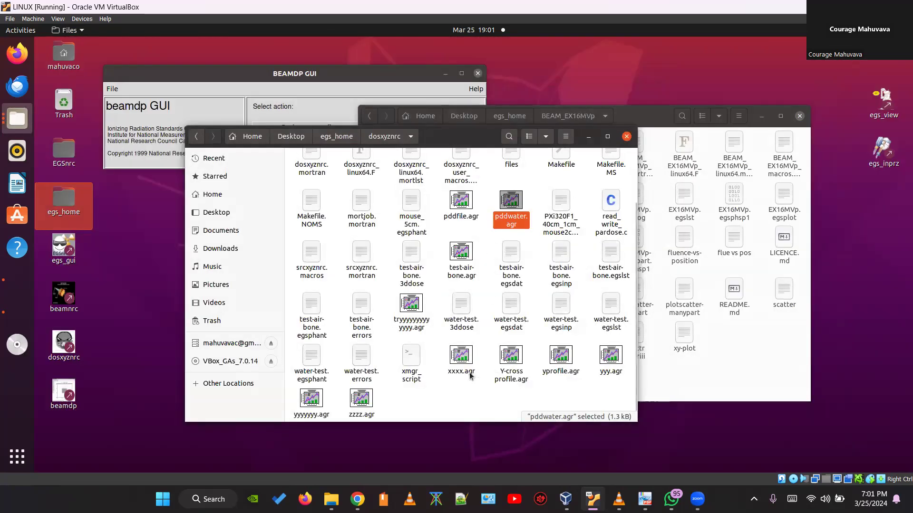
Open Y-cross profile.agr in Grace, enlarge the window to examine the whole cross-profile plot, and close it
{"action": "double_click", "coordinate": [509, 364]}
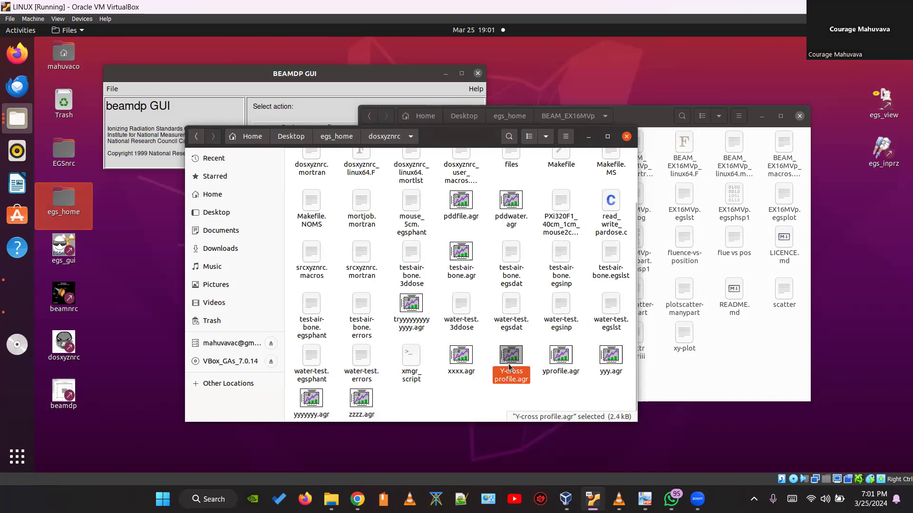
{"action": "left_click_drag", "start_coordinate": [269, 260], "coordinate": [687, 472]}
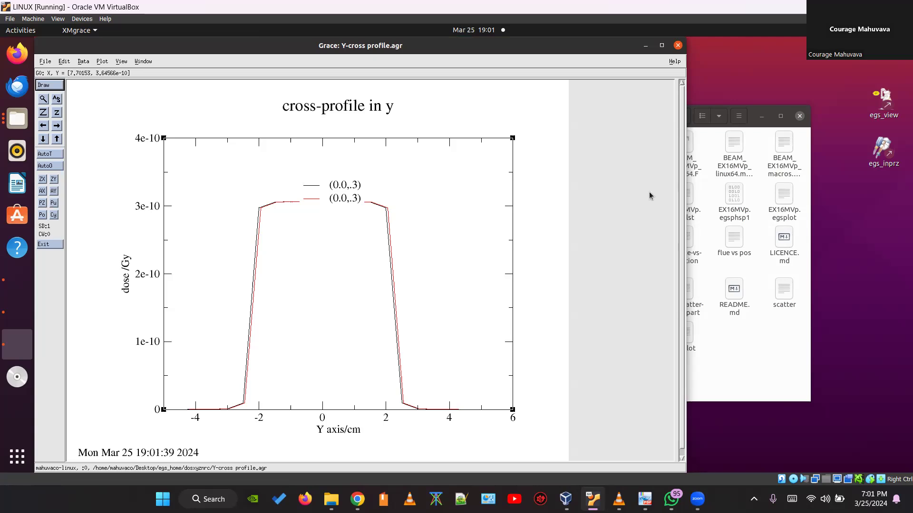
{"action": "left_click", "coordinate": [761, 378]}
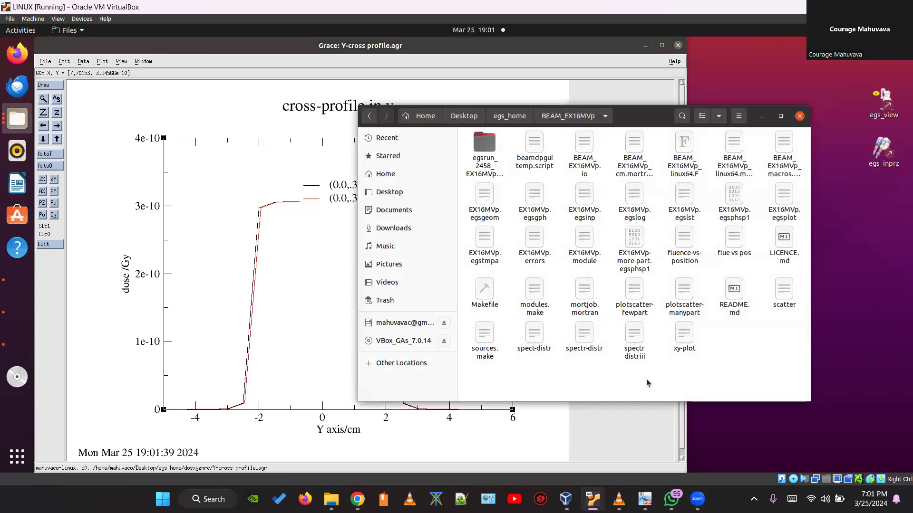
{"action": "left_click", "coordinate": [286, 329]}
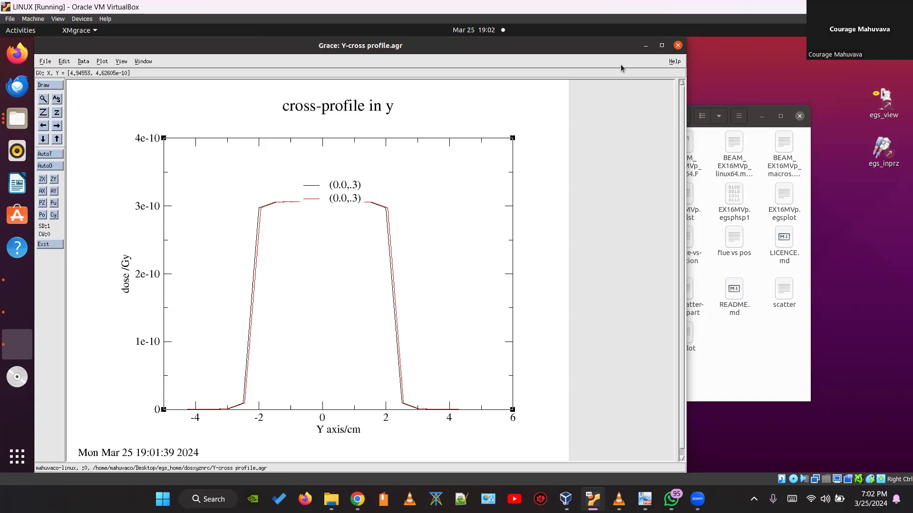
{"action": "left_click", "coordinate": [677, 46]}
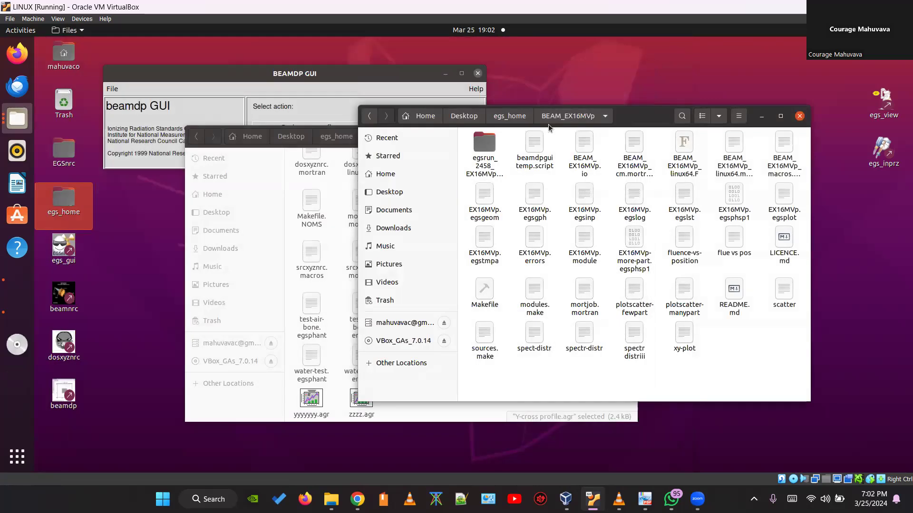
Separate the two overlapping folder windows, then close the dosxyznrc and BEAM_EX16MVp folders and the BEAMDP GUI
{"action": "left_click_drag", "start_coordinate": [637, 121], "coordinate": [723, 127]}
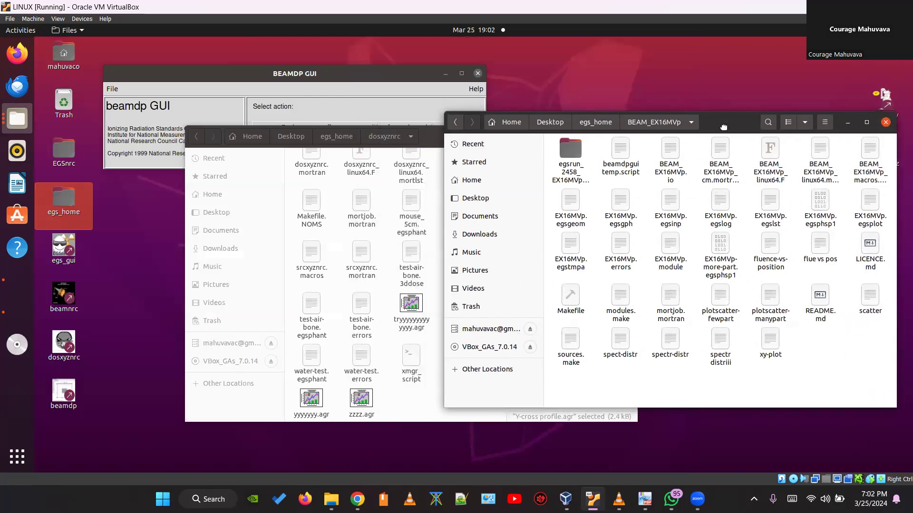
{"action": "left_click_drag", "start_coordinate": [428, 130], "coordinate": [382, 136]}
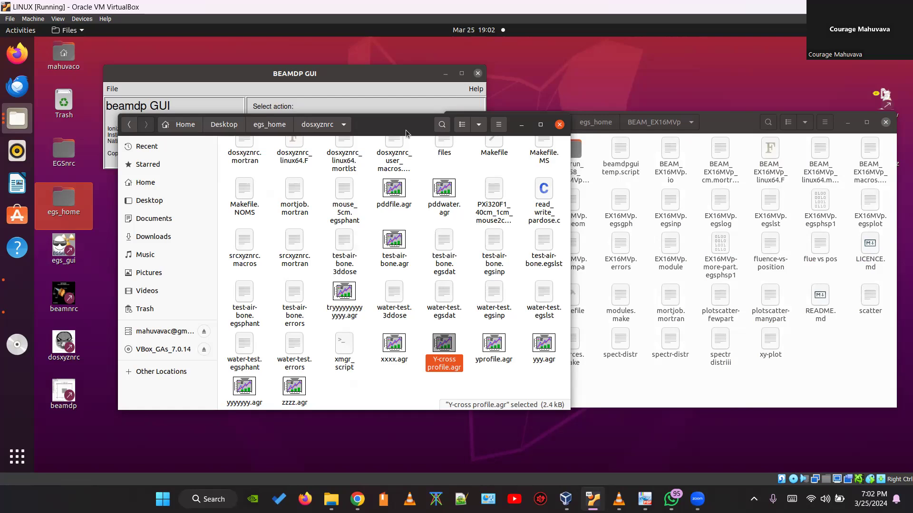
{"action": "left_click", "coordinate": [560, 124]}
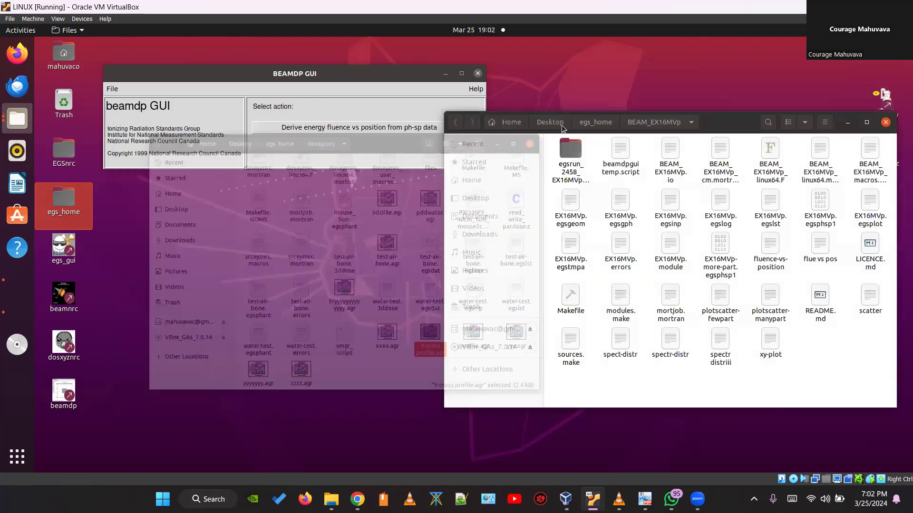
{"action": "left_click_drag", "start_coordinate": [722, 122], "coordinate": [667, 135]}
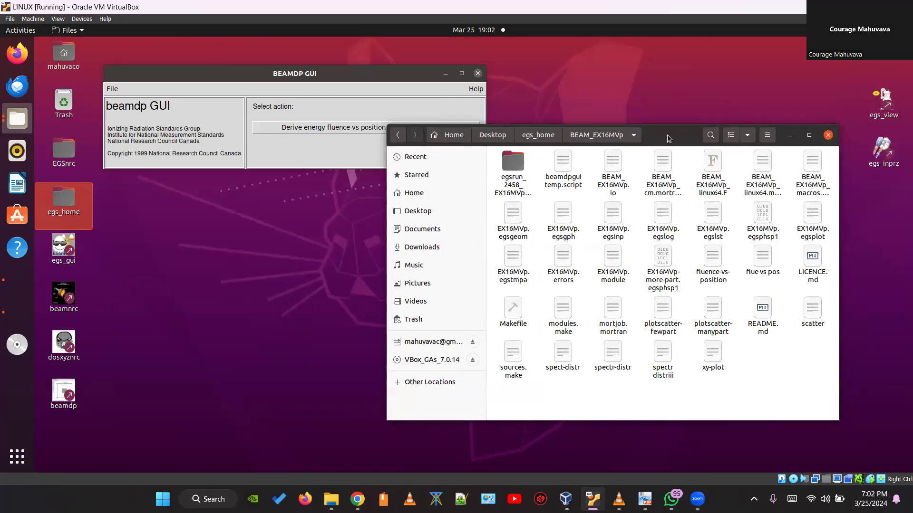
{"action": "left_click", "coordinate": [829, 135]}
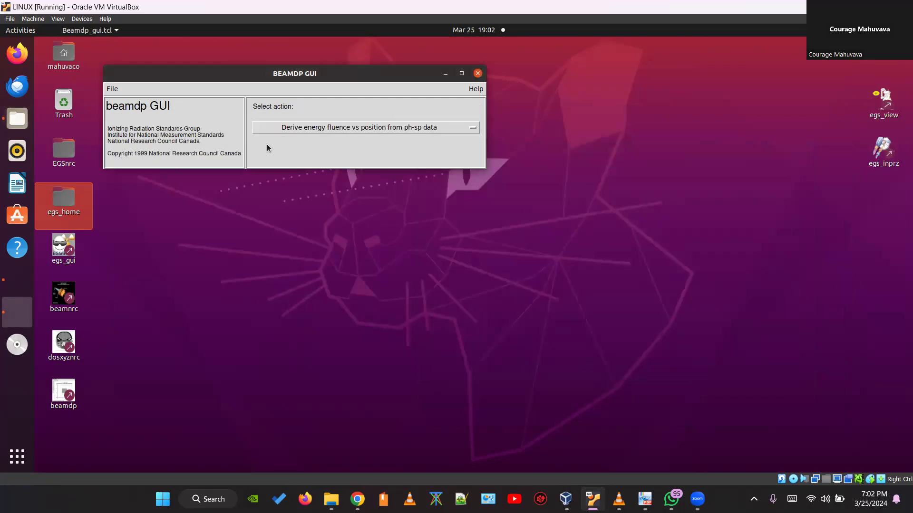
{"action": "left_click", "coordinate": [478, 73]}
Launch BEAMnrc from the desktop and load the previous input file EX16MVp.egsinp from the BEAM_EX16MVp directory
{"action": "double_click", "coordinate": [76, 292]}
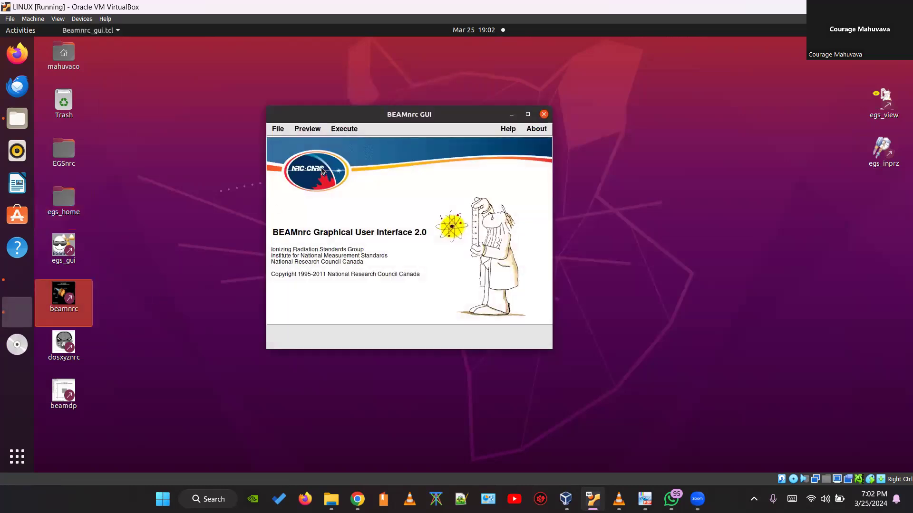
{"action": "left_click", "coordinate": [278, 129]}
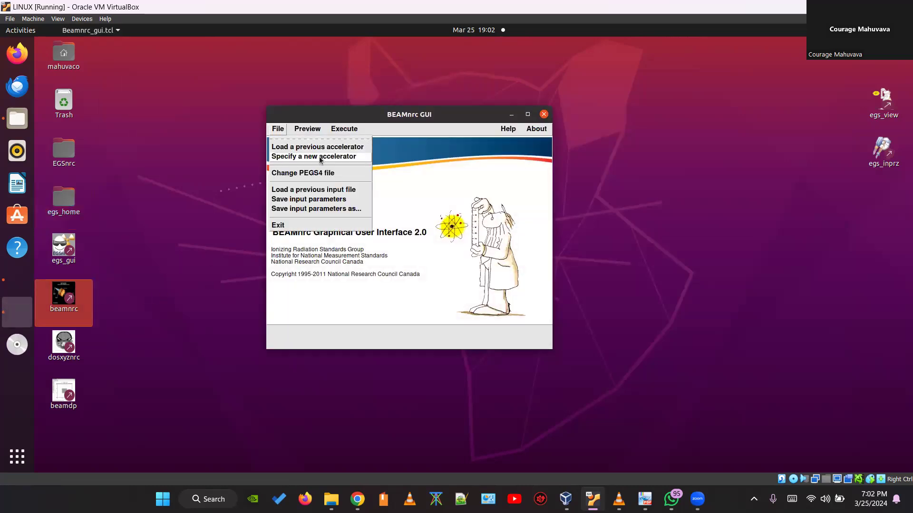
{"action": "left_click", "coordinate": [415, 165]}
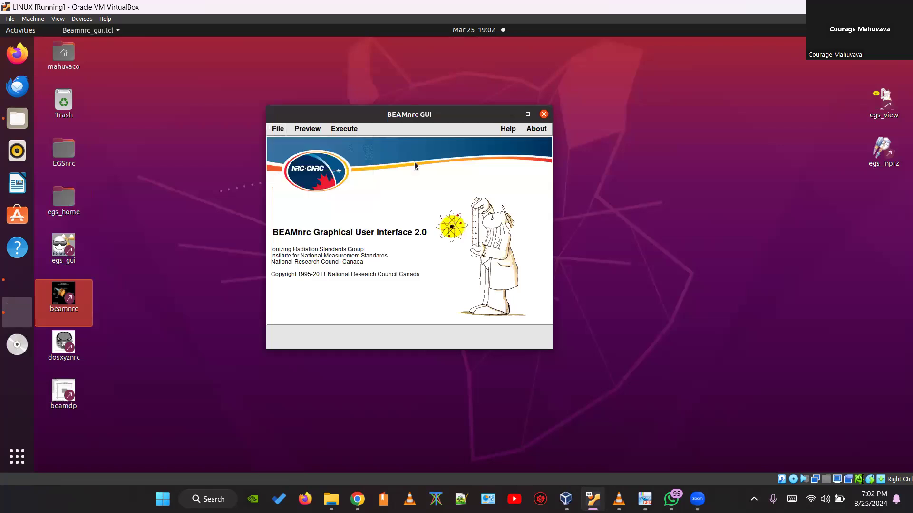
{"action": "left_click", "coordinate": [277, 129]}
{"action": "left_click", "coordinate": [293, 191]}
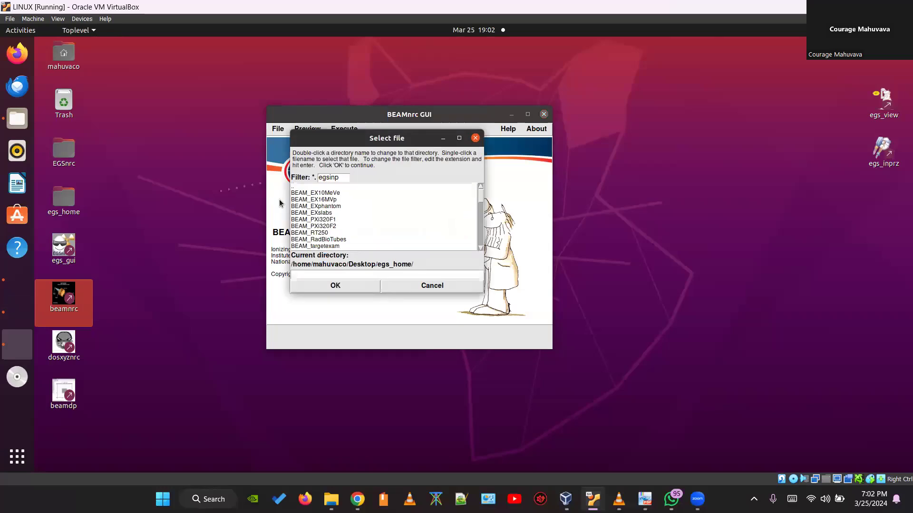
{"action": "double_click", "coordinate": [328, 200]}
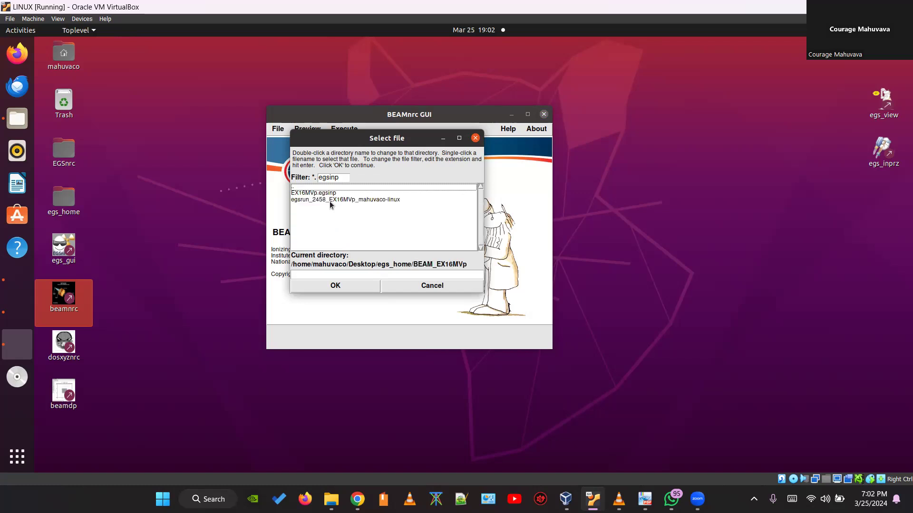
{"action": "left_click", "coordinate": [323, 192]}
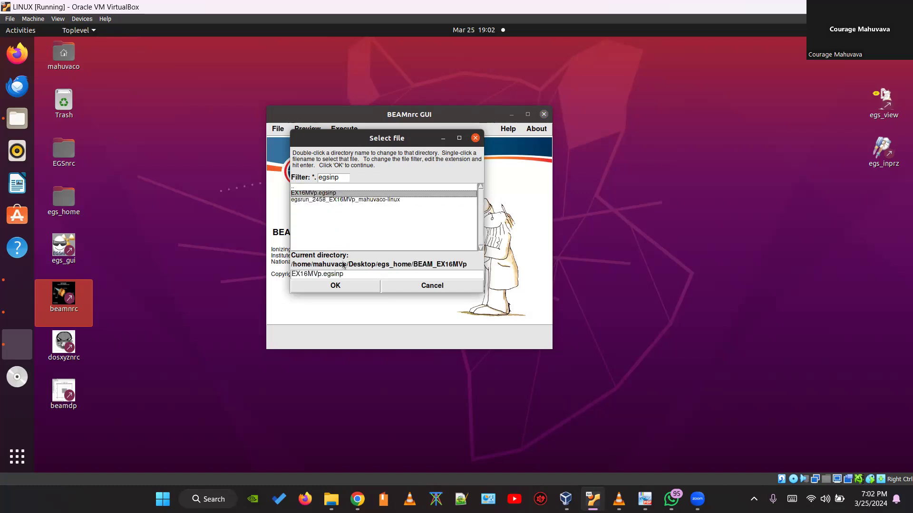
{"action": "left_click", "coordinate": [335, 285]}
Use 700icru.pegs4dat from HEN_HOUSE as the PEGS4 cross-section data, acknowledge the loaded accelerator, and shift the selected components window aside
{"action": "left_click_drag", "start_coordinate": [450, 188], "coordinate": [364, 199]}
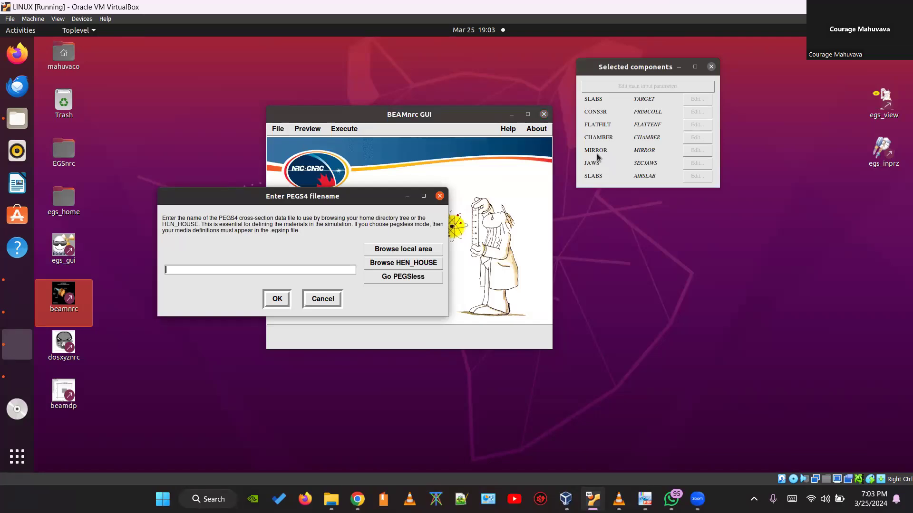
{"action": "left_click", "coordinate": [414, 264]}
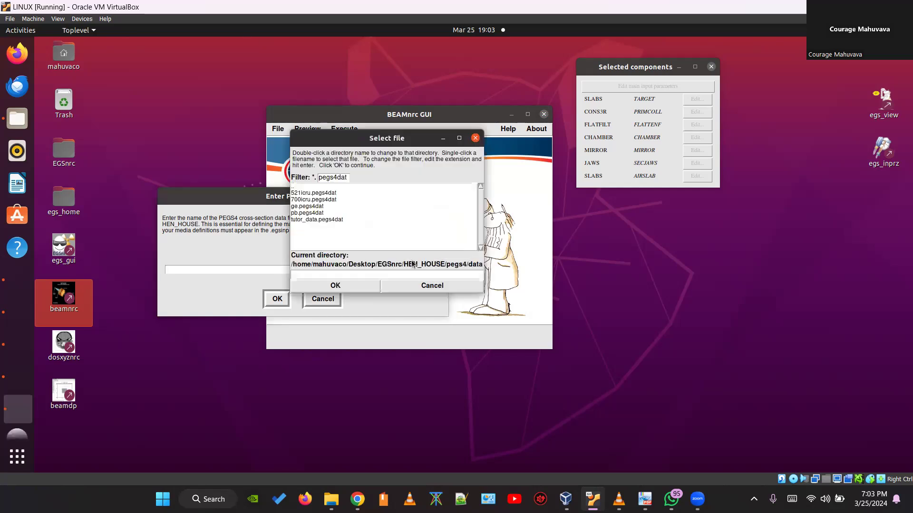
{"action": "left_click", "coordinate": [327, 200]}
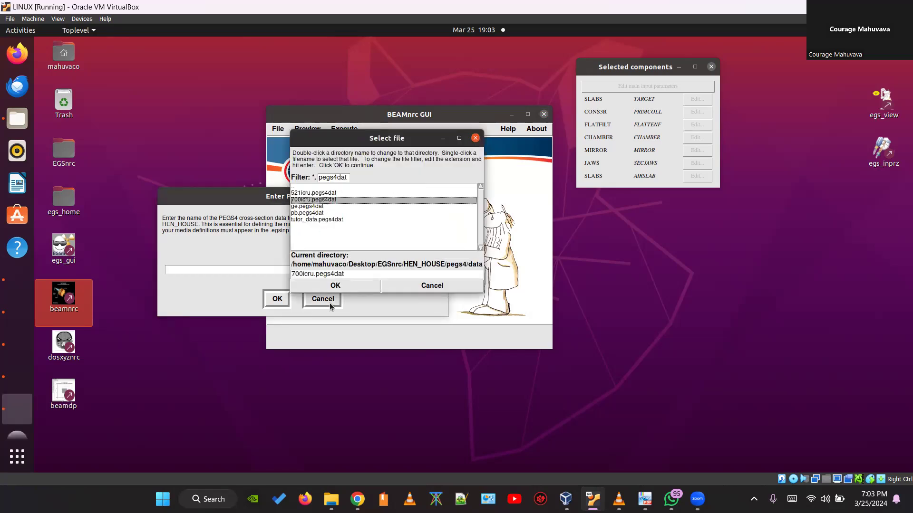
{"action": "left_click", "coordinate": [335, 285]}
{"action": "left_click", "coordinate": [277, 299]}
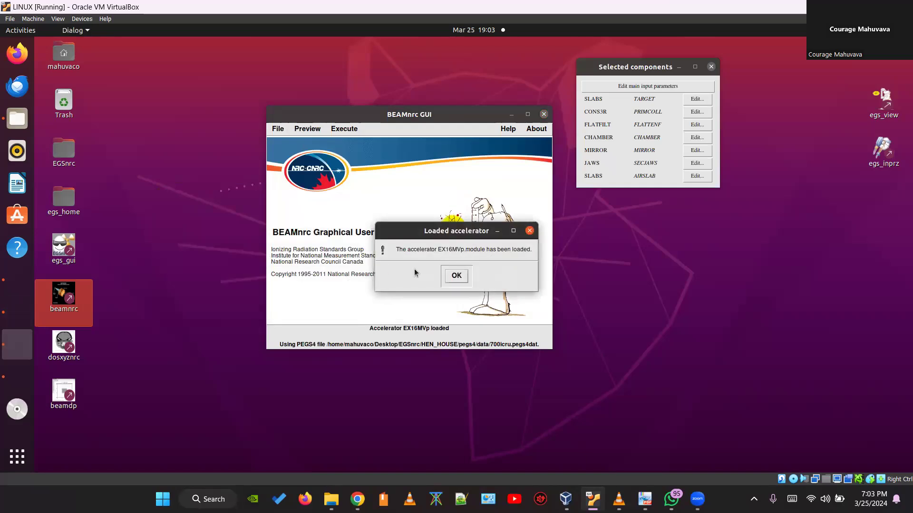
{"action": "left_click", "coordinate": [456, 277]}
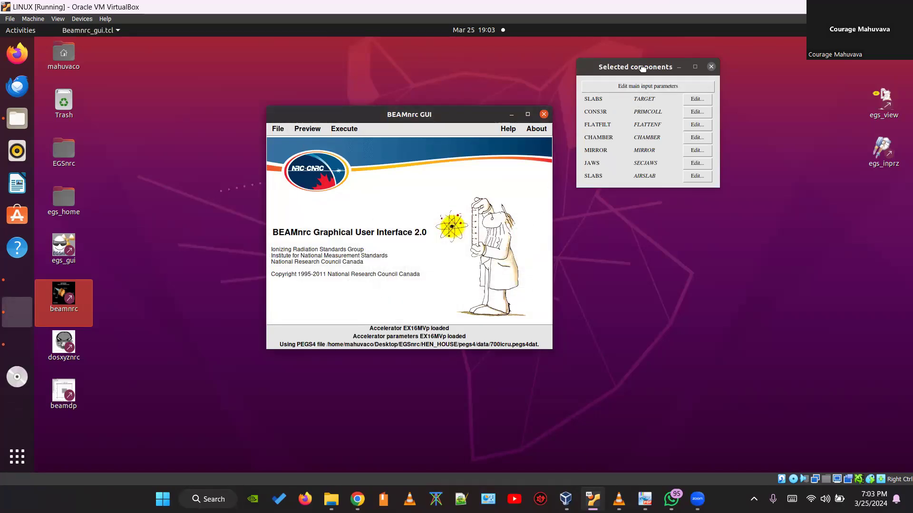
{"action": "left_click_drag", "start_coordinate": [642, 68], "coordinate": [712, 80]}
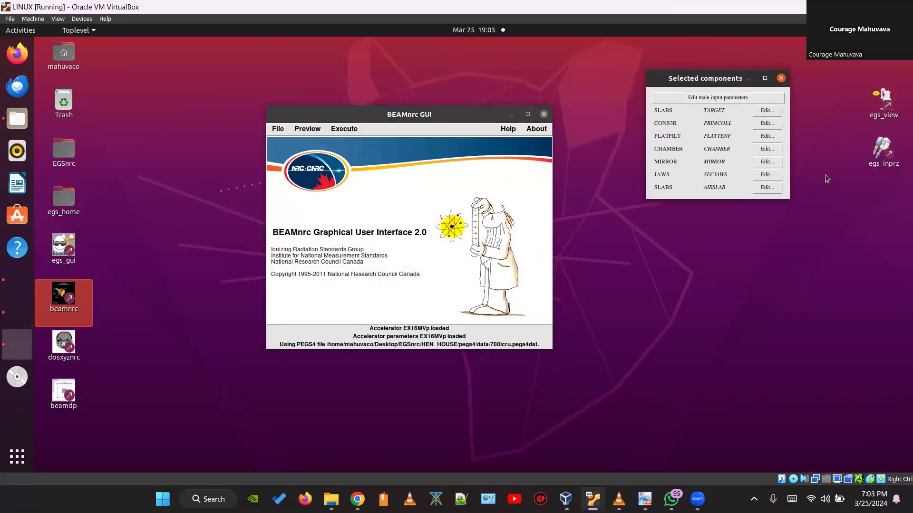
Inspect the FLATFILT flattening filter's parameters and layer definitions, and close both windows
{"action": "left_click", "coordinate": [761, 137]}
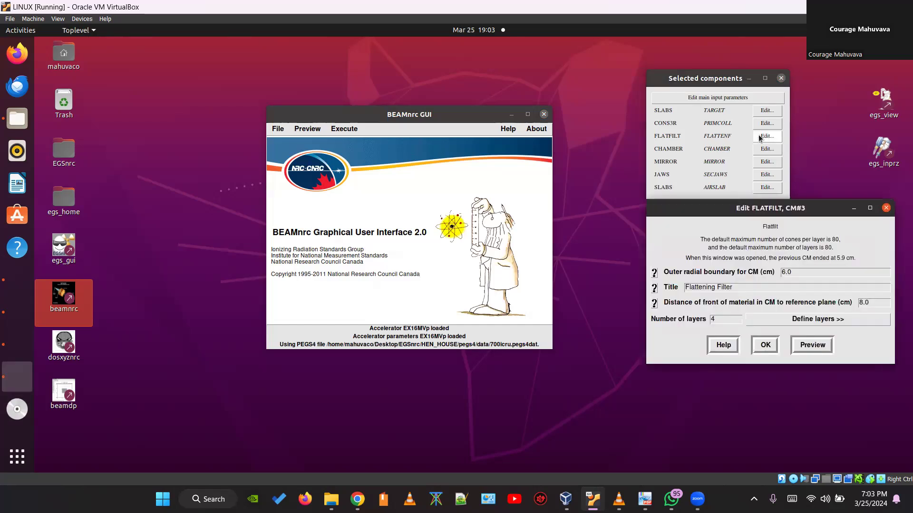
{"action": "left_click", "coordinate": [794, 319]}
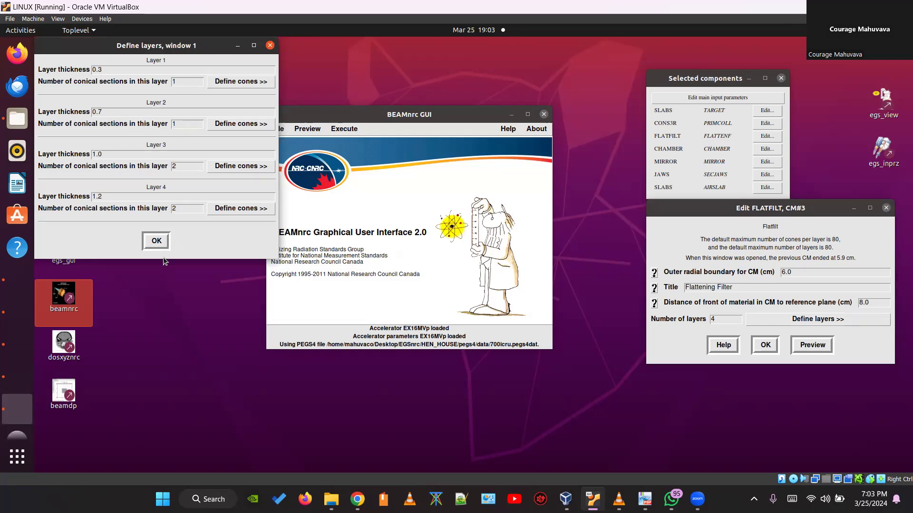
{"action": "left_click", "coordinate": [156, 241]}
{"action": "left_click", "coordinate": [765, 345]}
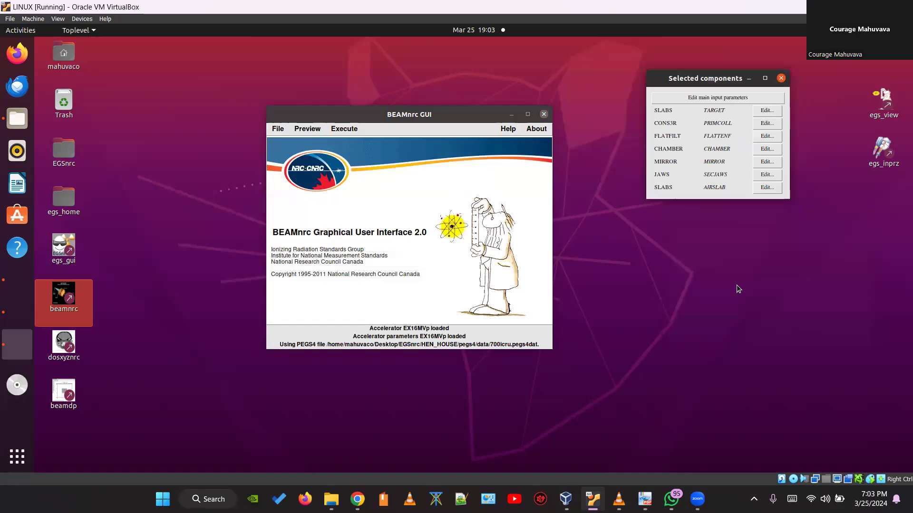
Open the SLABS target component's slab definition and move its window beside the component editor to examine the slab's parameters
{"action": "left_click", "coordinate": [755, 113]}
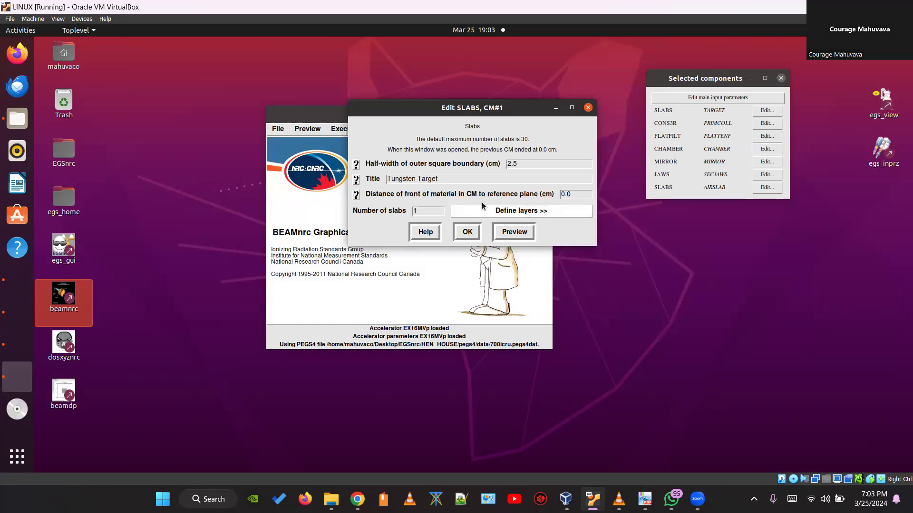
{"action": "left_click", "coordinate": [509, 212]}
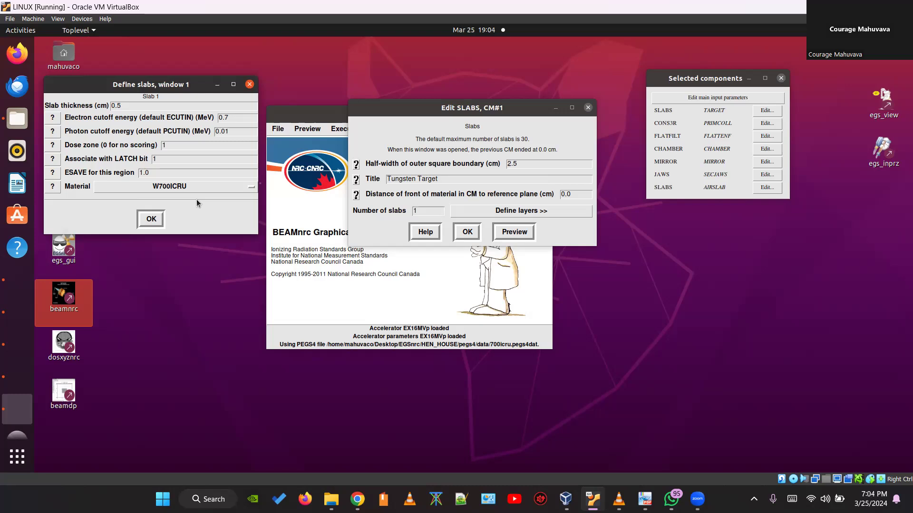
{"action": "left_click_drag", "start_coordinate": [167, 88], "coordinate": [405, 58]}
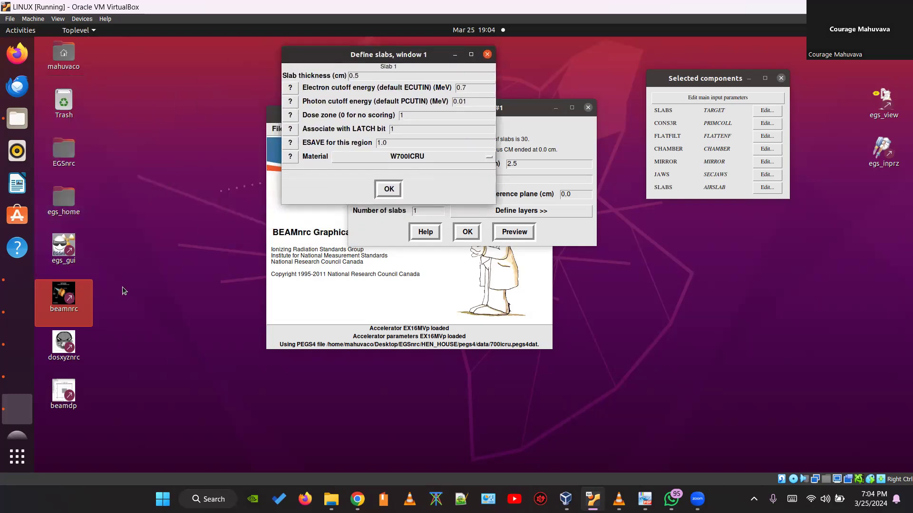
Open the EGSnrc GUI from the desktop, look over its PEGS Data and other sections, close it, and return to the SLABS editor
{"action": "left_click", "coordinate": [58, 259]}
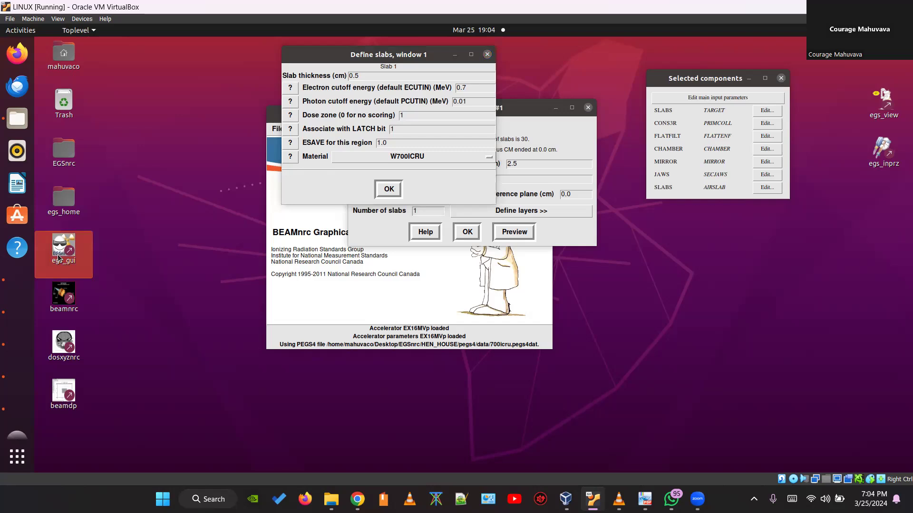
{"action": "left_click_drag", "start_coordinate": [343, 48], "coordinate": [517, 176]}
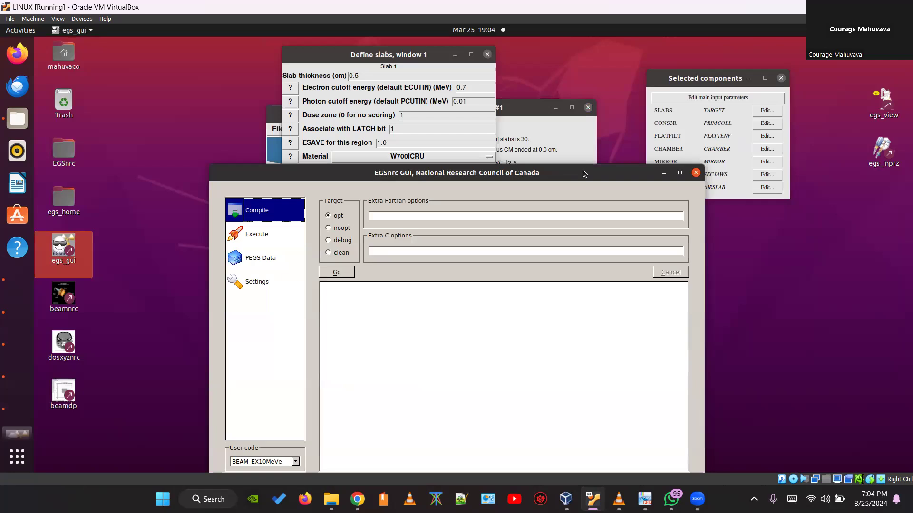
{"action": "left_click", "coordinate": [695, 173]}
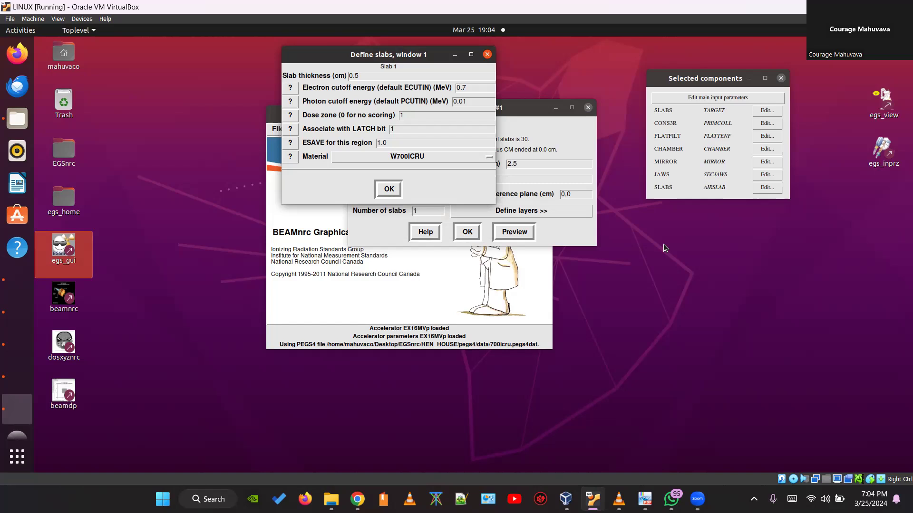
{"action": "left_click", "coordinate": [579, 146]}
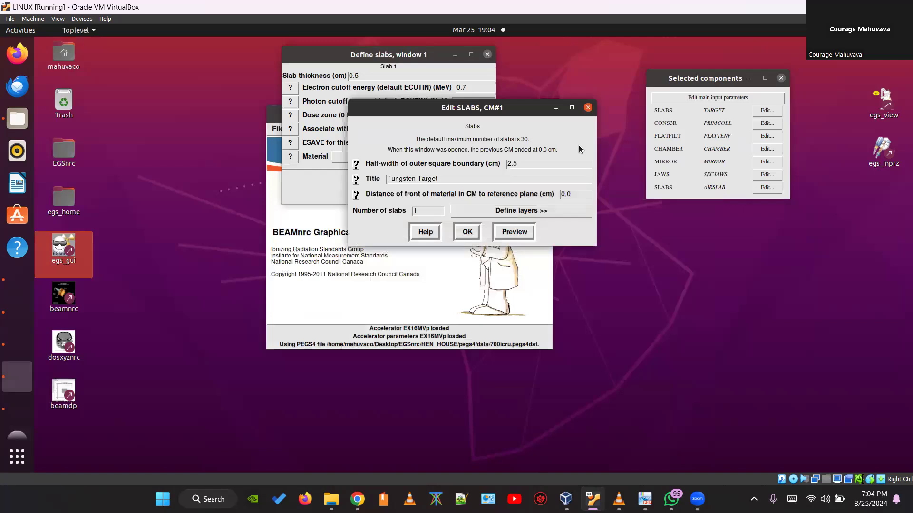
Spread the SLABS editor, slab definition and BEAMnrc main windows apart to examine the tungsten target's parameters beside the component list
{"action": "left_click_drag", "start_coordinate": [528, 106], "coordinate": [754, 217]}
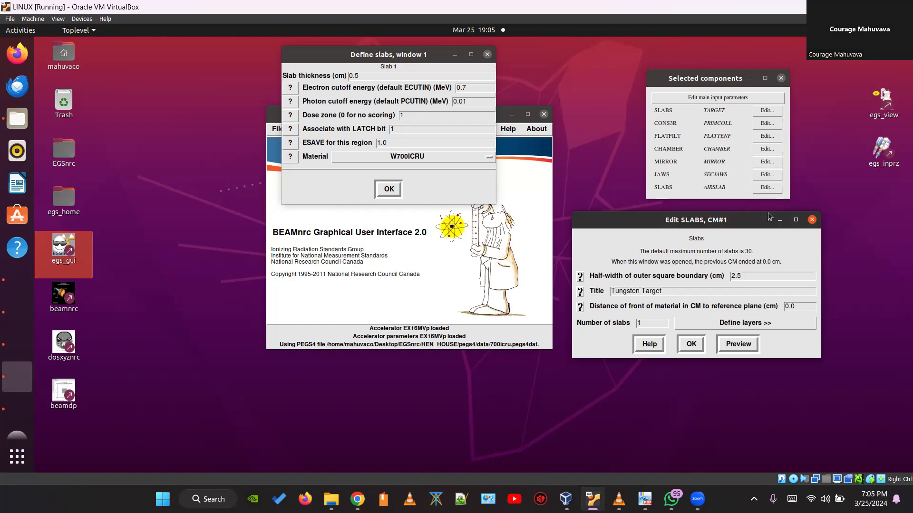
{"action": "left_click", "coordinate": [697, 138]}
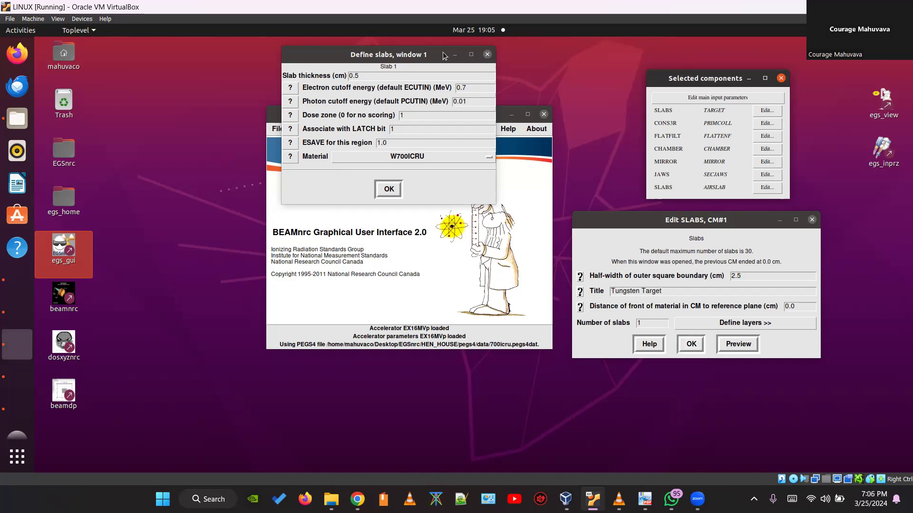
{"action": "left_click_drag", "start_coordinate": [409, 58], "coordinate": [281, 65]}
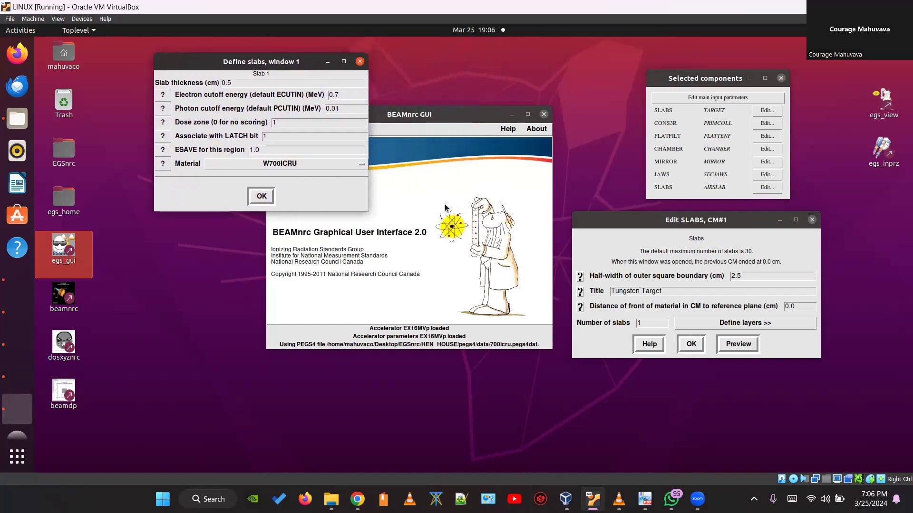
{"action": "left_click", "coordinate": [440, 131]}
{"action": "left_click_drag", "start_coordinate": [453, 117], "coordinate": [526, 117]}
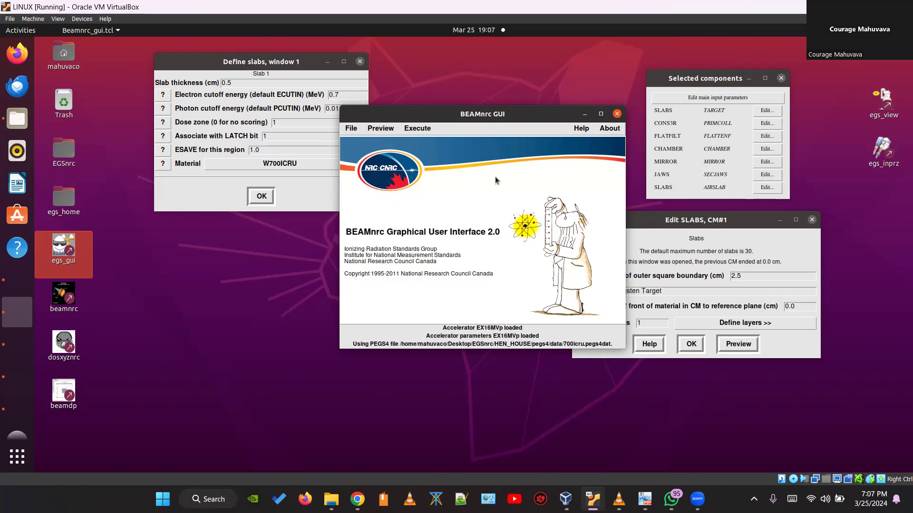
Accept and close the slab definition and SLABS editor, and exit the BEAMnrc GUI to the desktop
{"action": "left_click", "coordinate": [261, 197]}
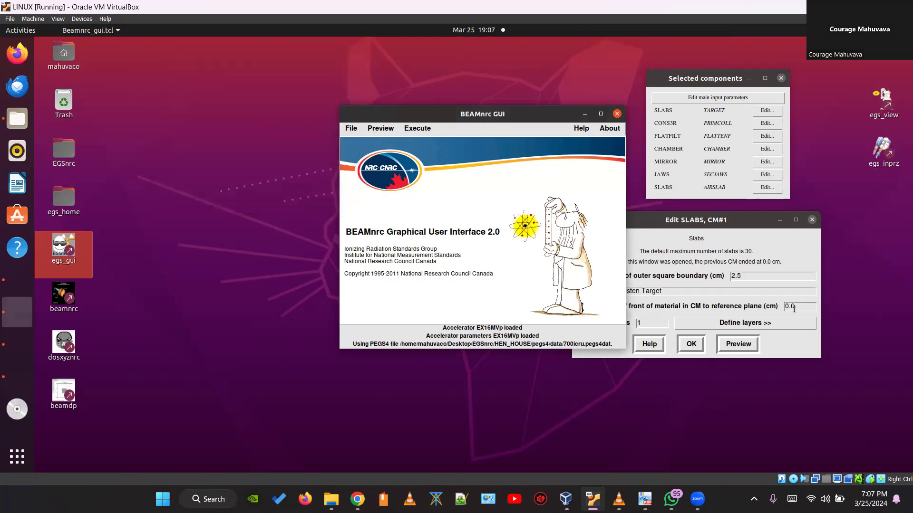
{"action": "left_click", "coordinate": [691, 343]}
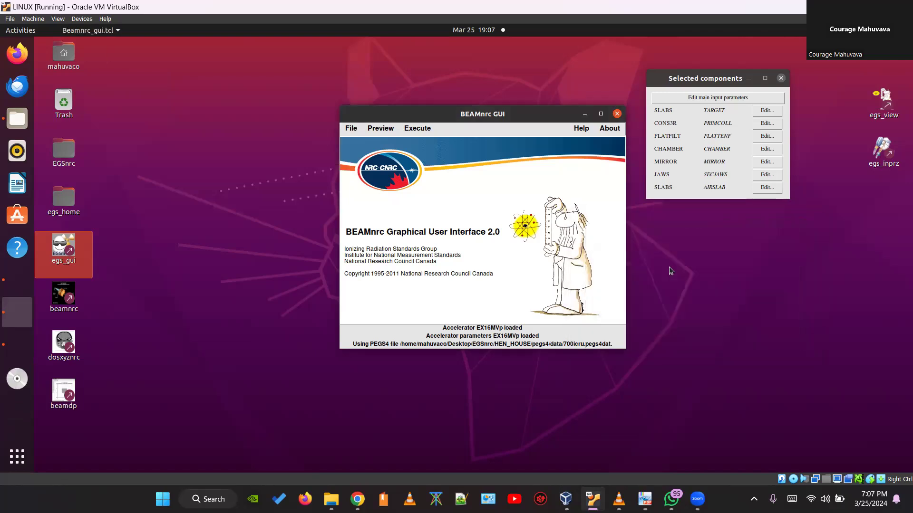
{"action": "left_click", "coordinate": [617, 114]}
{"action": "left_click", "coordinate": [457, 158]}
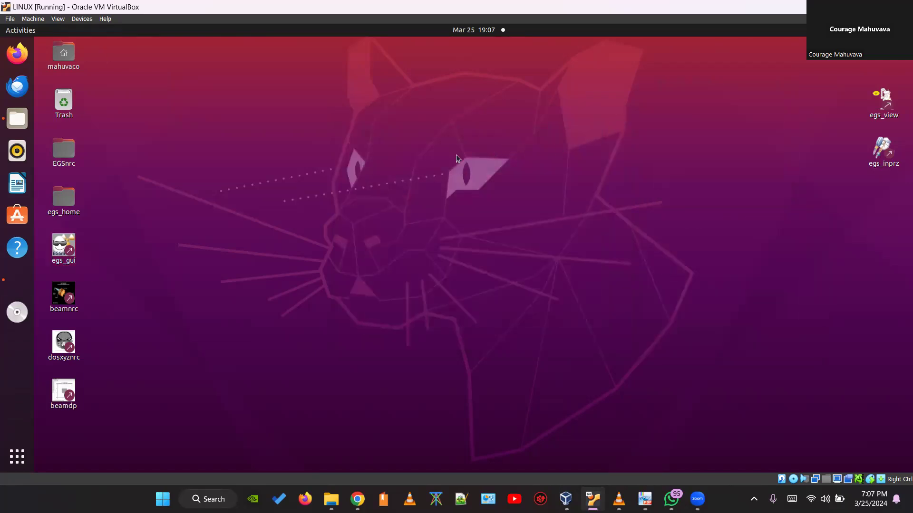